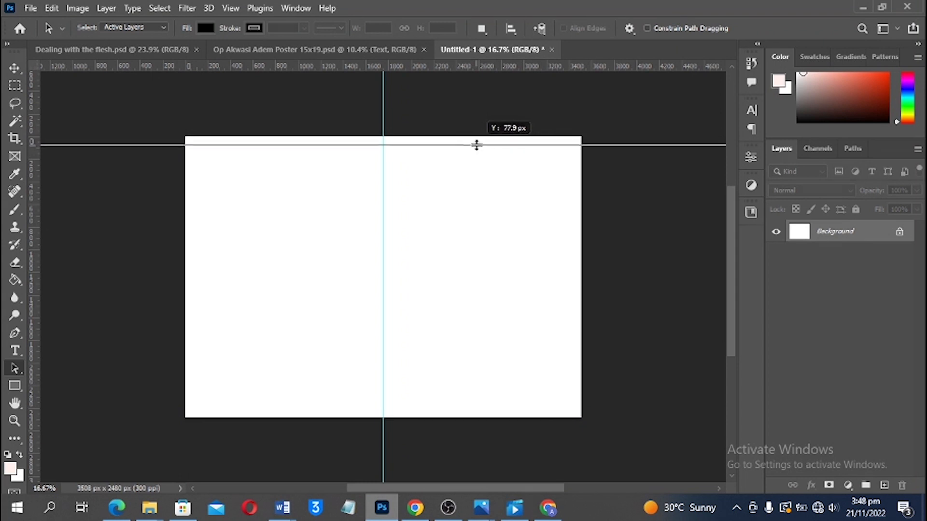
Drag guides to the top edge and the left and right margins of the blank 3508 × 2480 canvas
drag(494, 68, 483, 410)
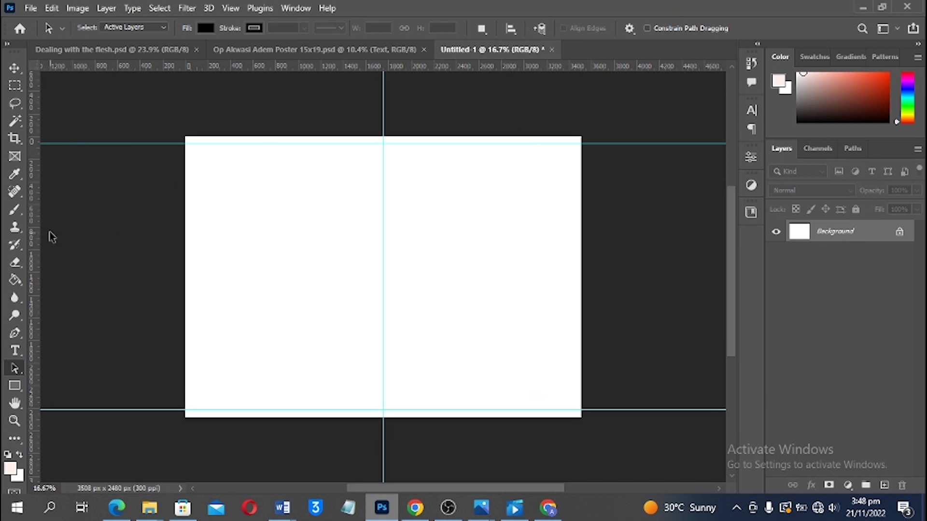
drag(36, 234, 192, 207)
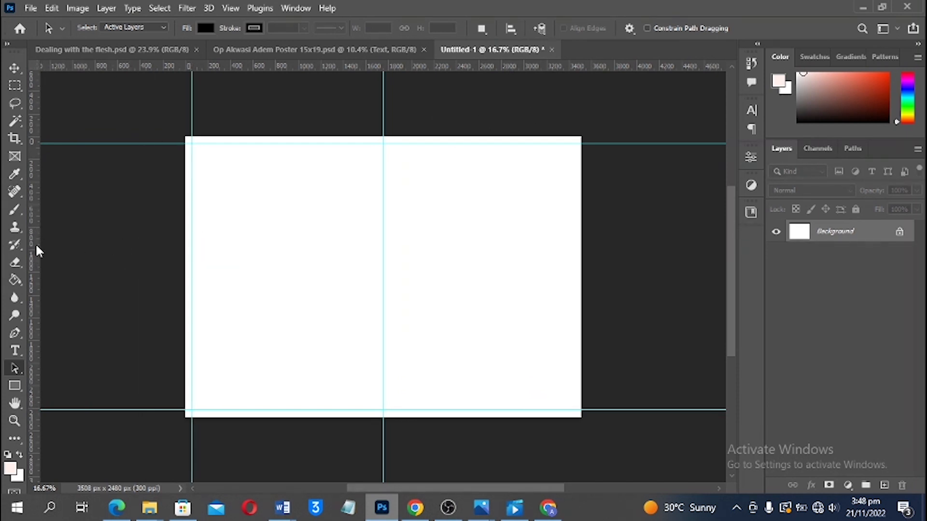
drag(35, 249, 575, 208)
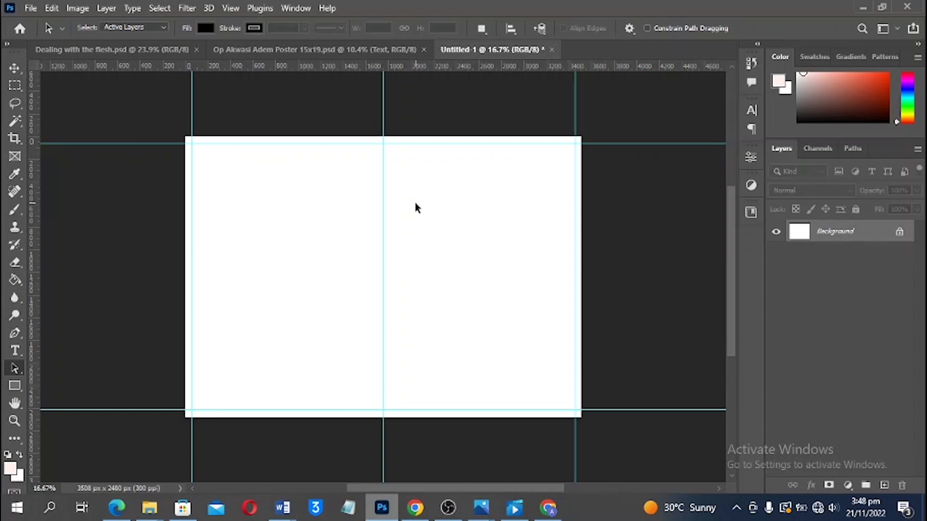
scroll(456, 246, up, 3)
drag(456, 246, 507, 198)
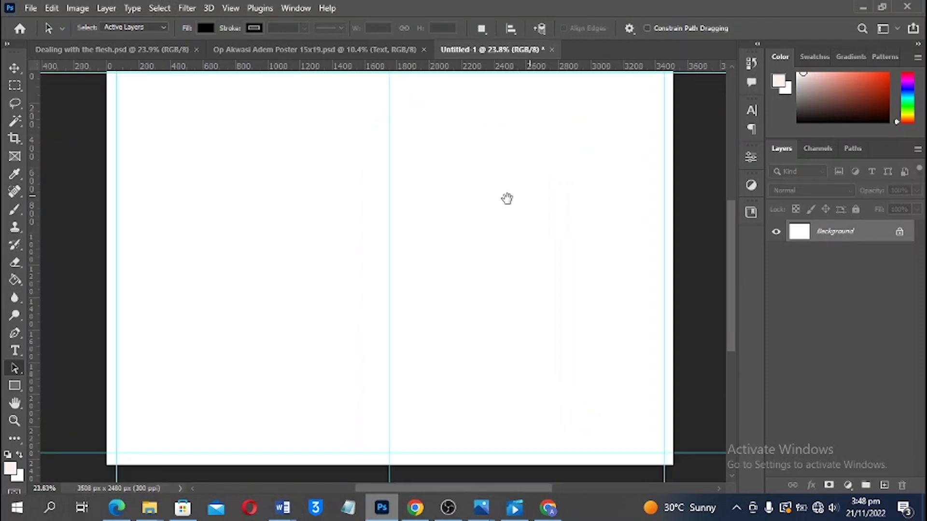
scroll(507, 199, down, 1)
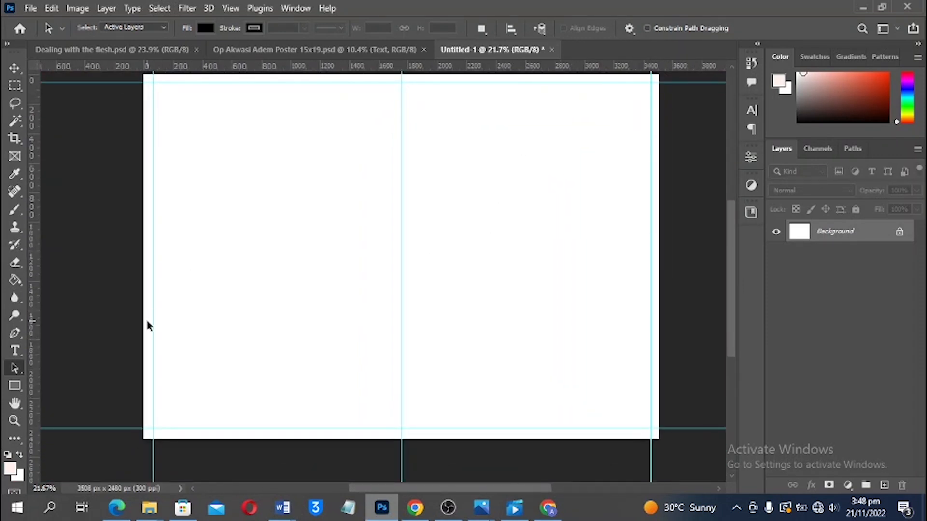
scroll(147, 326, up, 1)
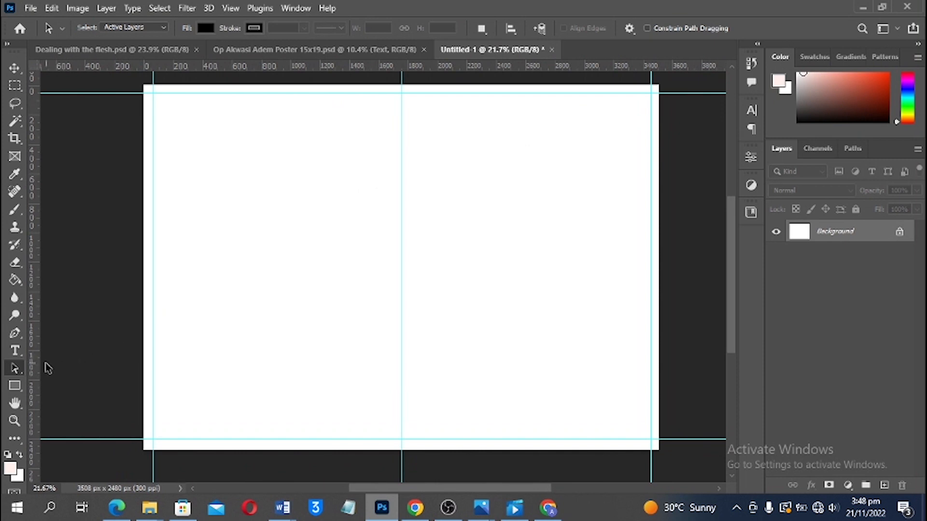
Draw a pale pink rectangle covering the whole canvas and set its stroke to none
click(21, 385)
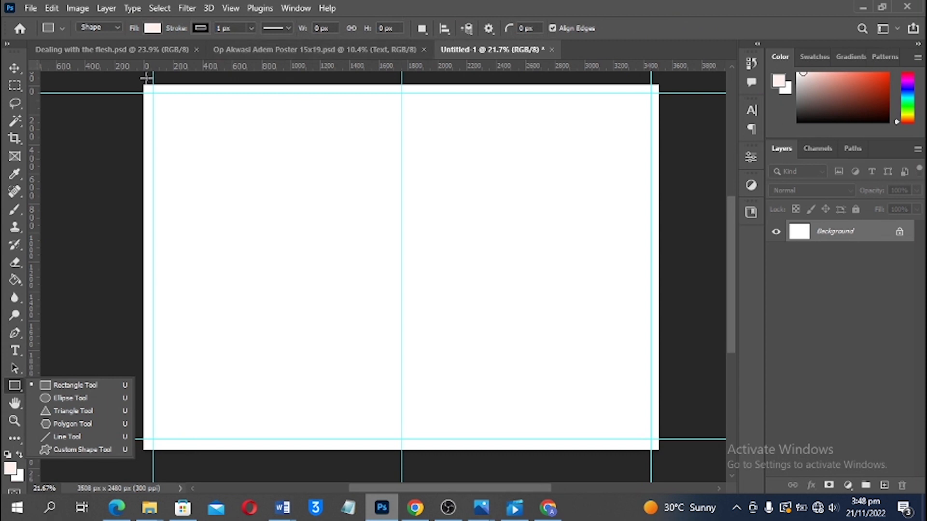
drag(137, 83, 663, 451)
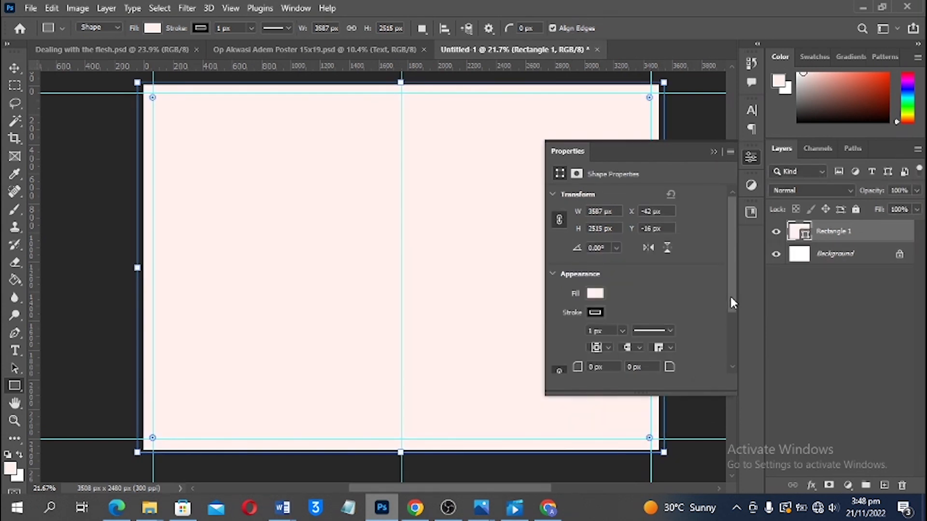
click(595, 313)
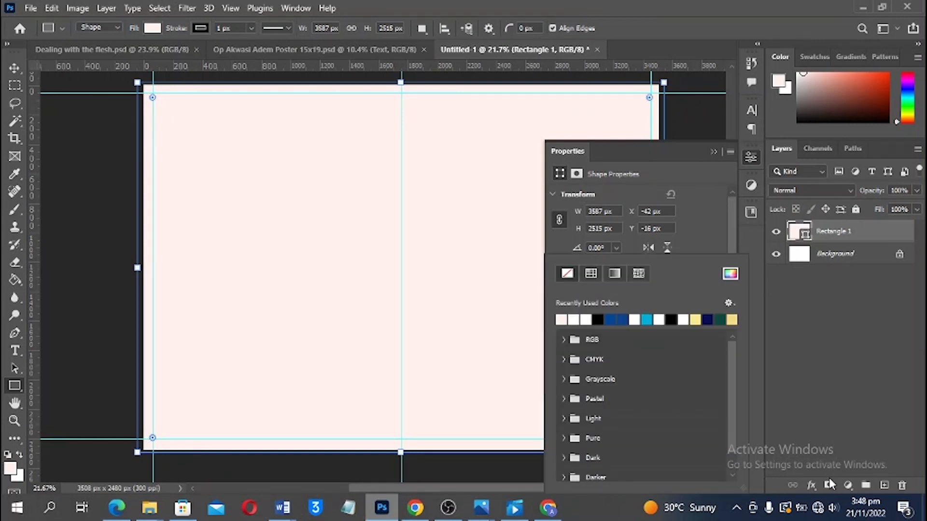
click(811, 490)
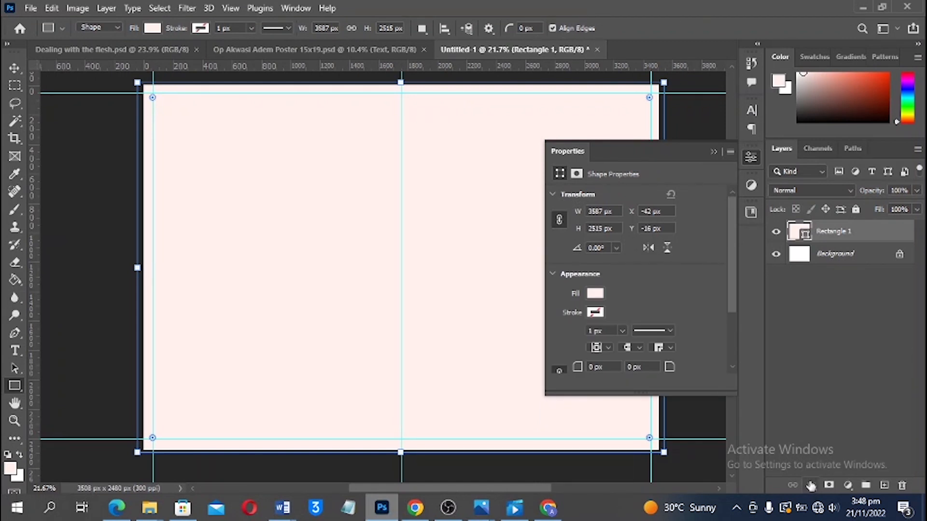
click(811, 486)
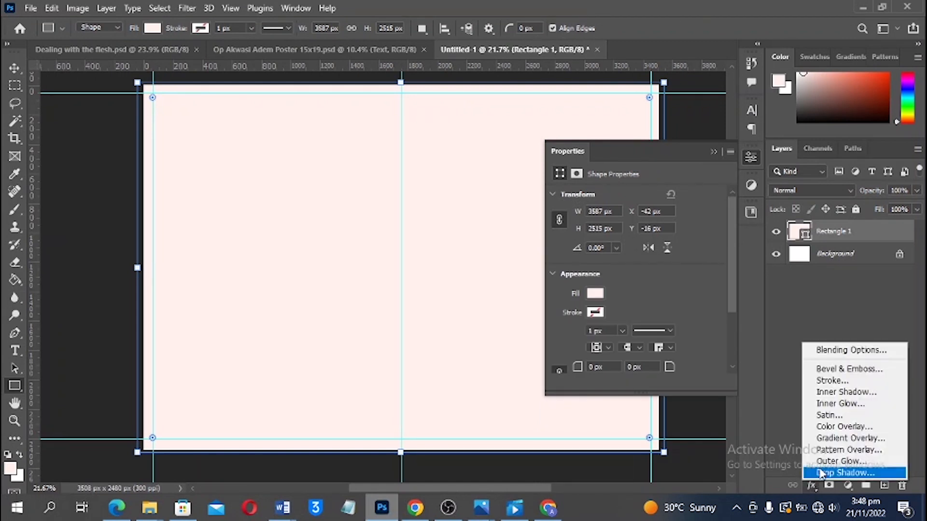
Add a Gradient Overlay to the rectangle and set its left colour stop to a muted green
click(851, 441)
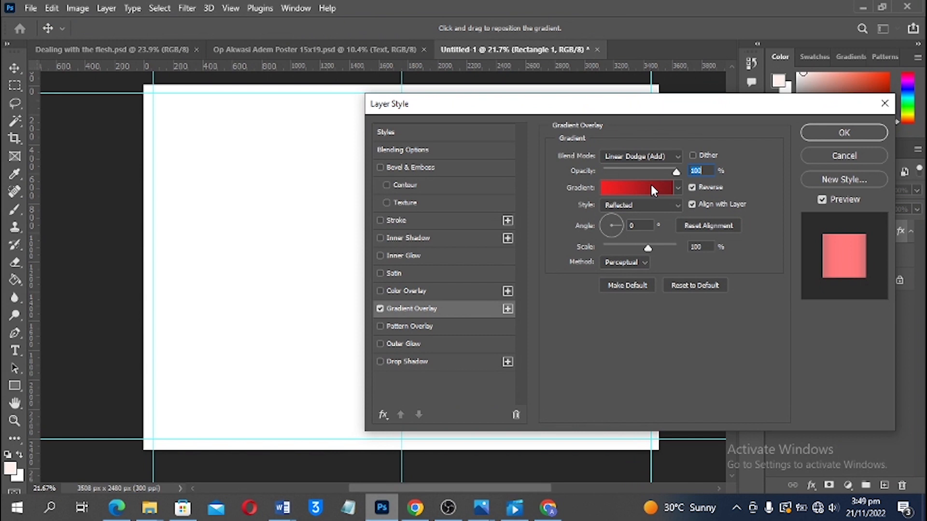
click(650, 188)
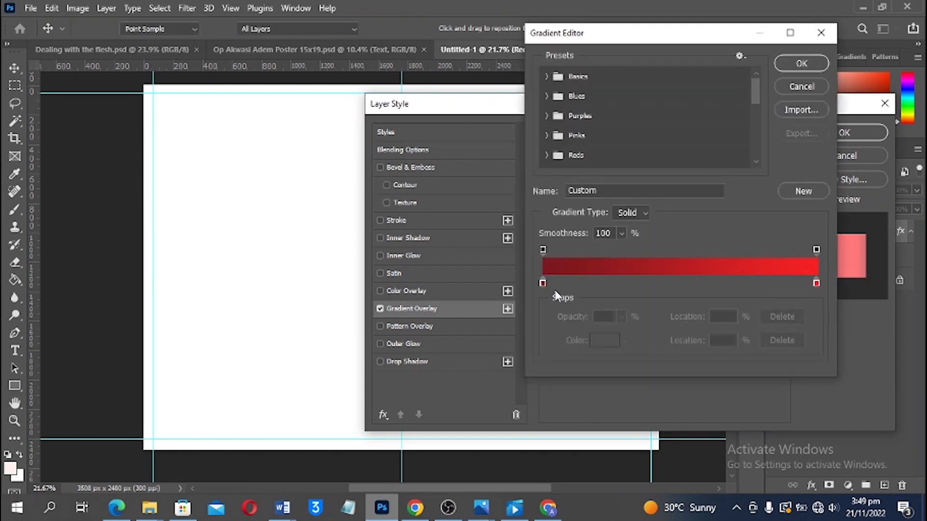
double_click(542, 282)
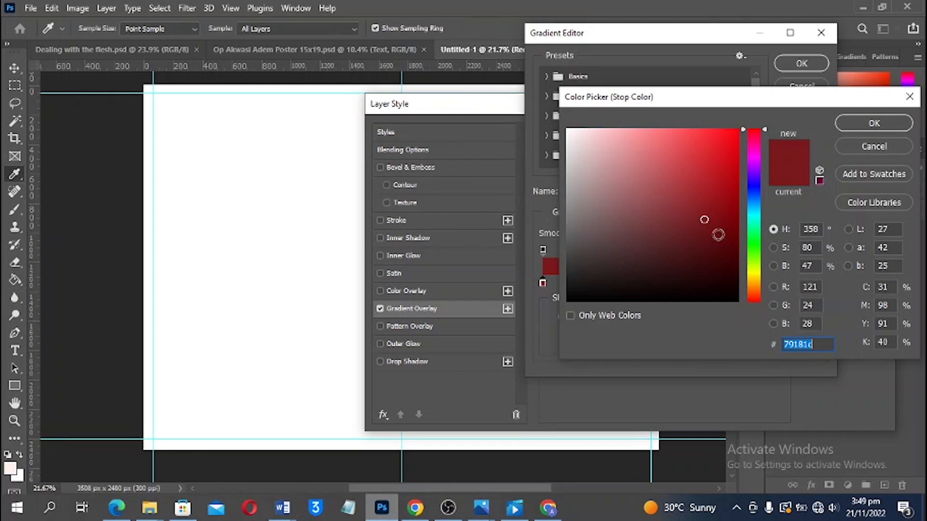
click(754, 244)
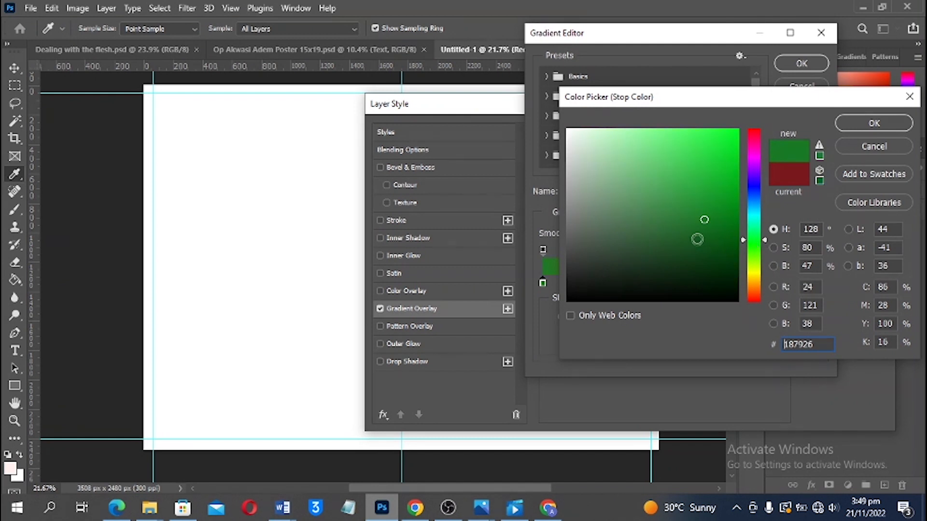
click(754, 243)
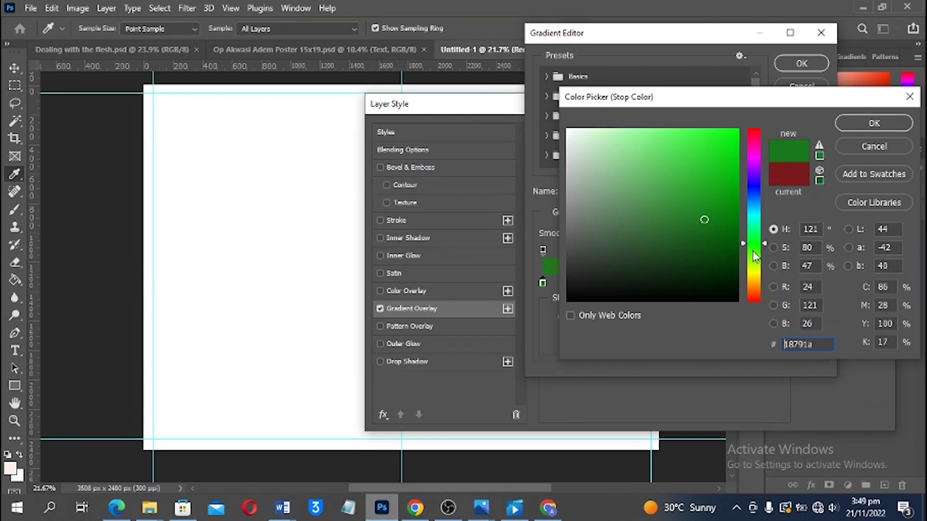
click(755, 250)
click(646, 132)
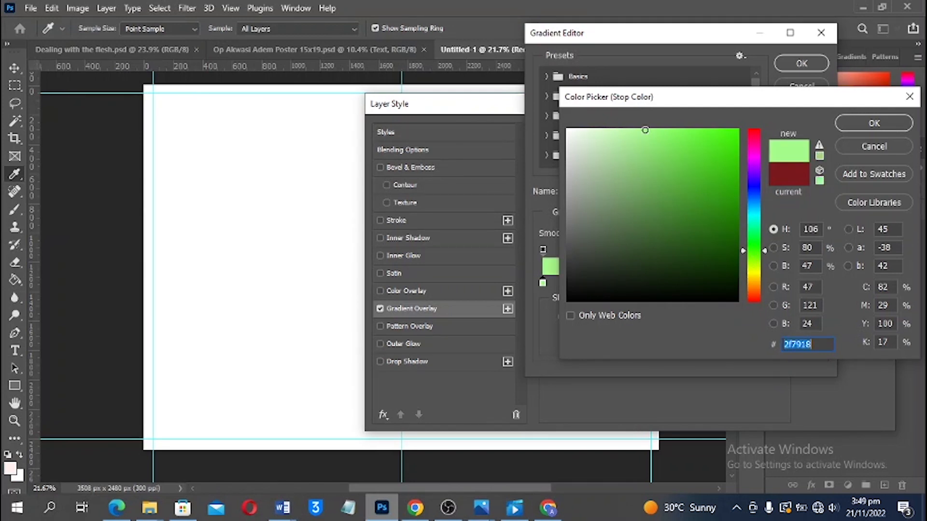
click(760, 251)
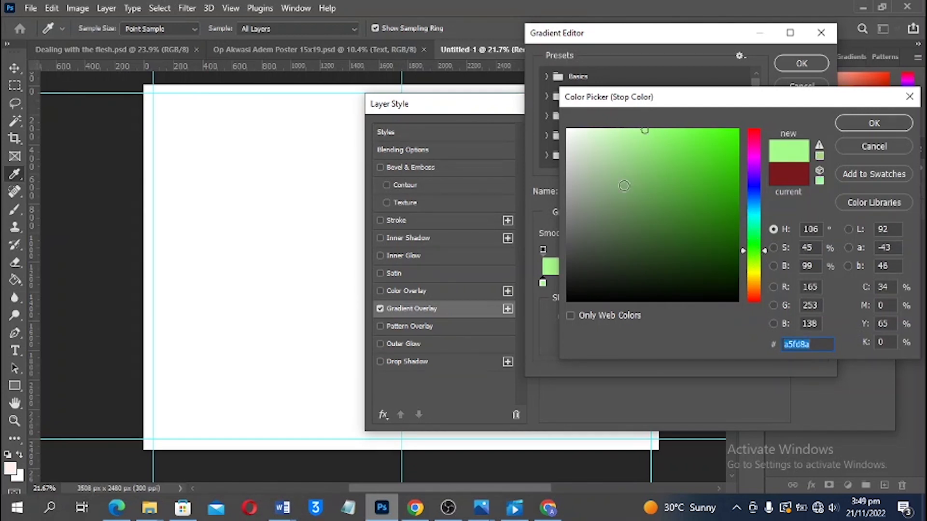
click(621, 193)
key(Return)
Change the right red gradient stop to a bright green and accept the gradient
double_click(815, 283)
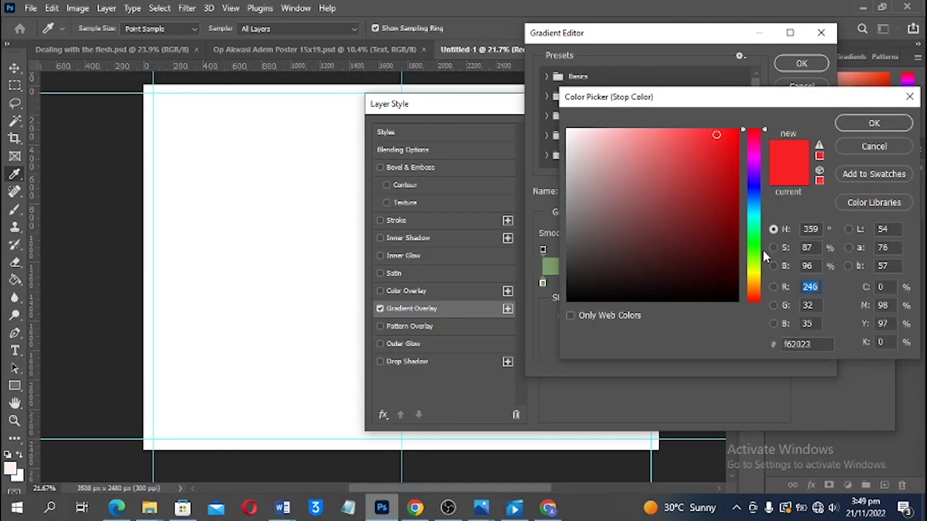
click(756, 243)
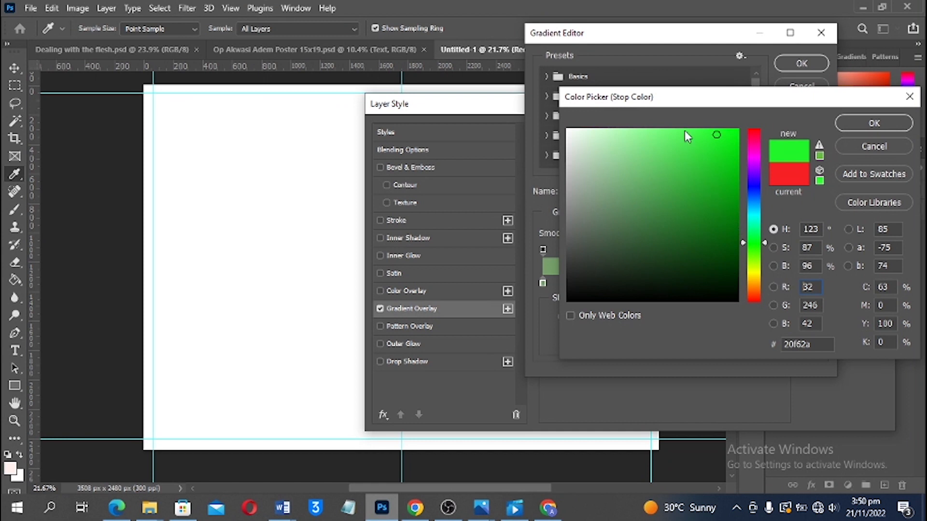
click(701, 137)
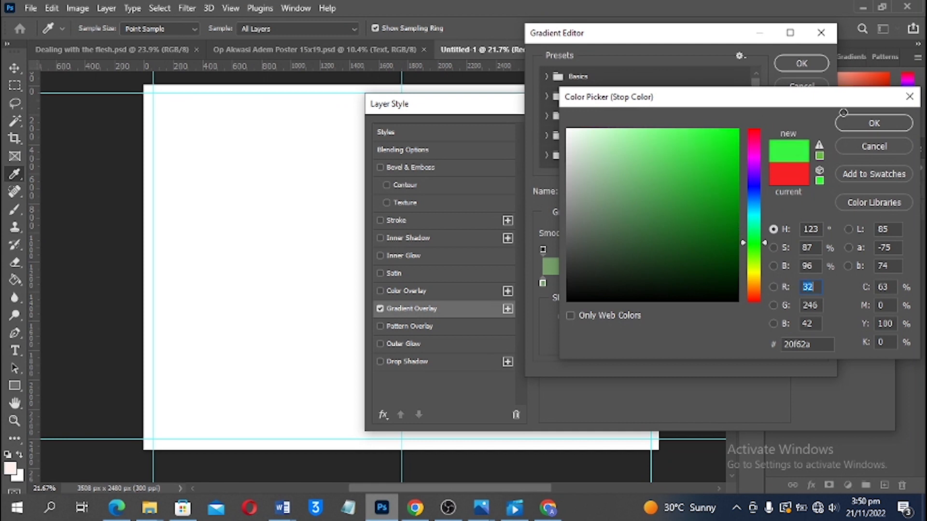
click(851, 122)
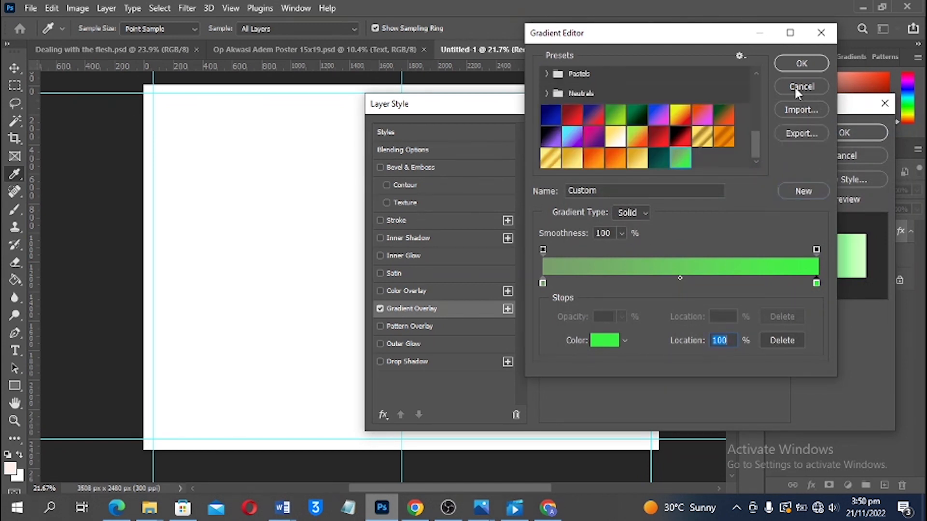
click(799, 65)
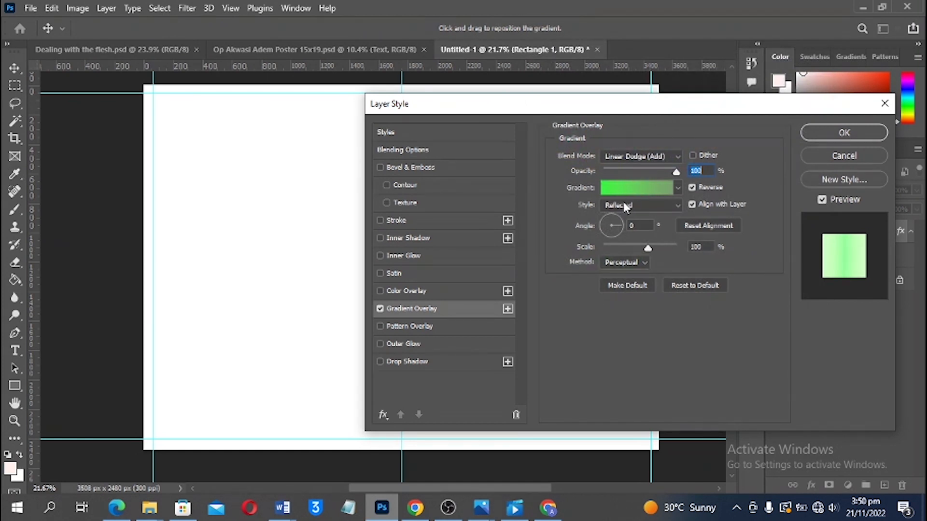
Set the gradient overlay to Linear style with Normal blend mode and apply it
click(626, 208)
click(628, 216)
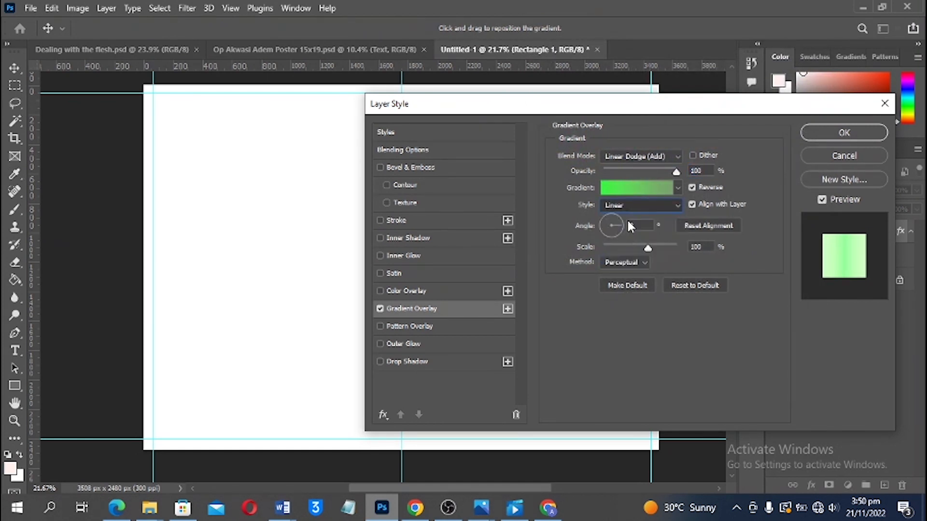
click(625, 157)
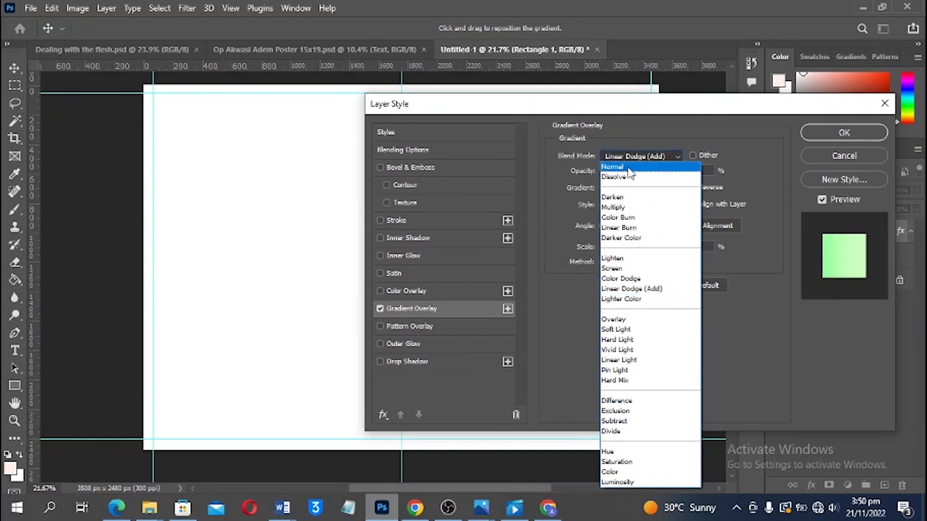
click(628, 167)
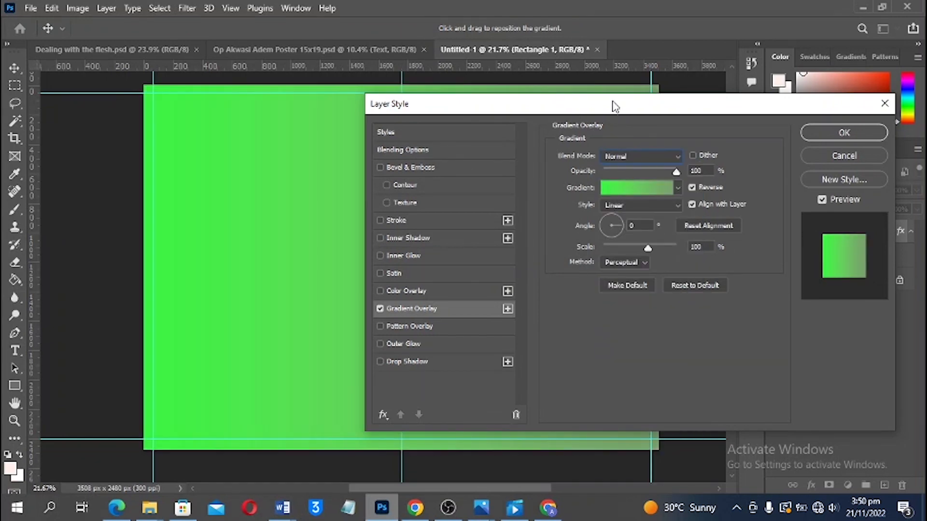
drag(589, 110, 649, 157)
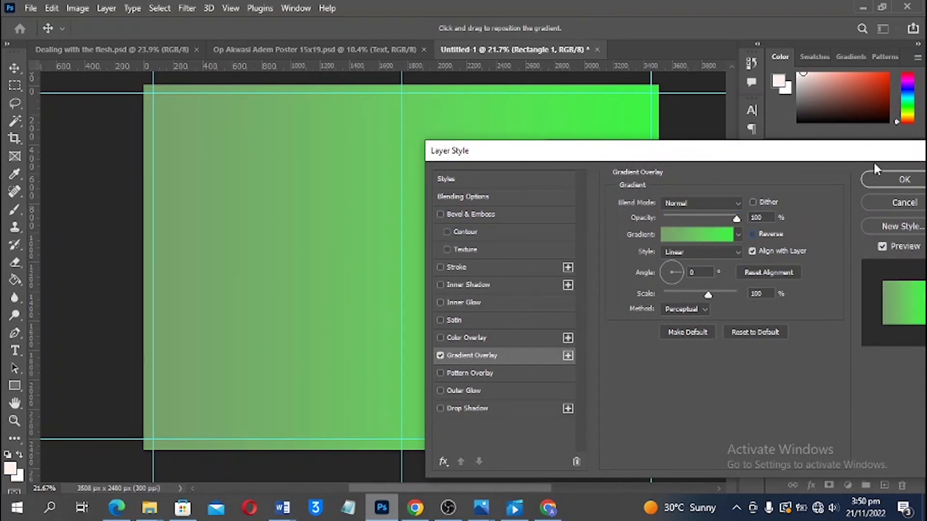
click(885, 178)
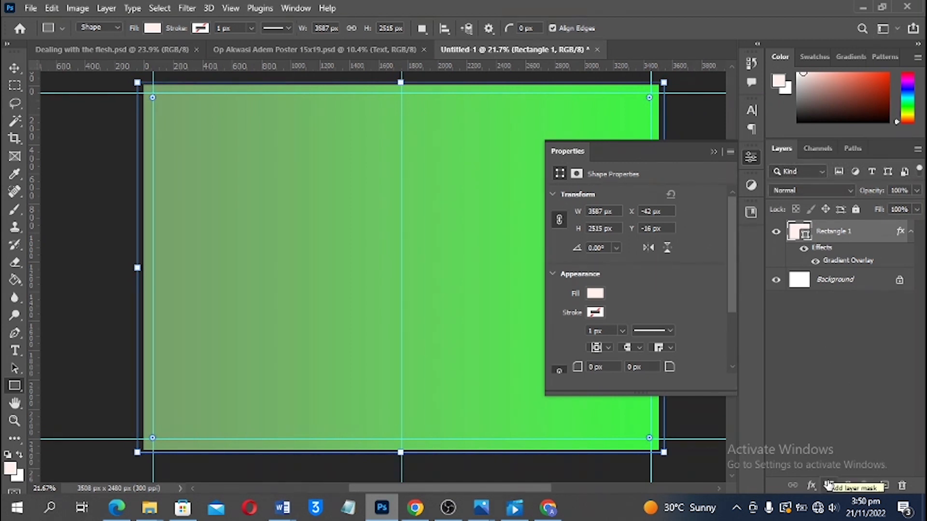
Add a new Layer 1 above the rectangle and ready a large soft white brush
click(884, 485)
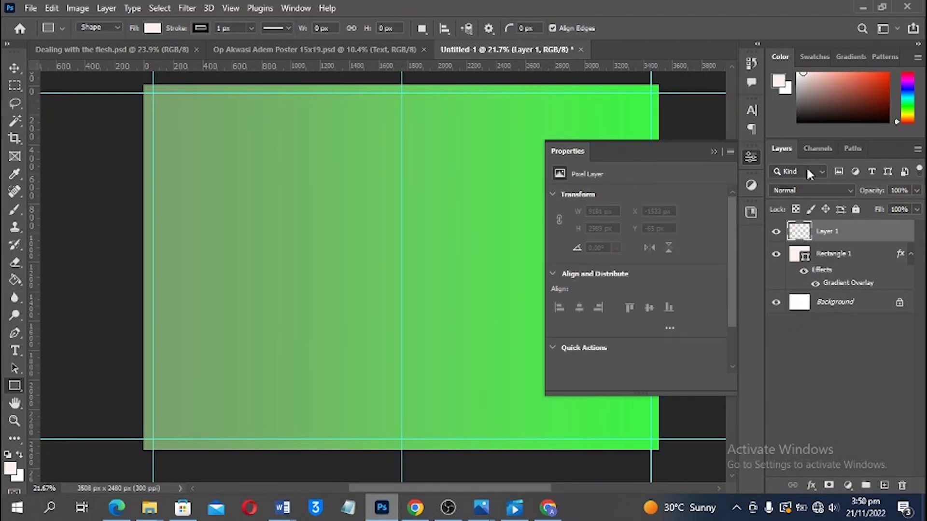
click(797, 73)
key(b)
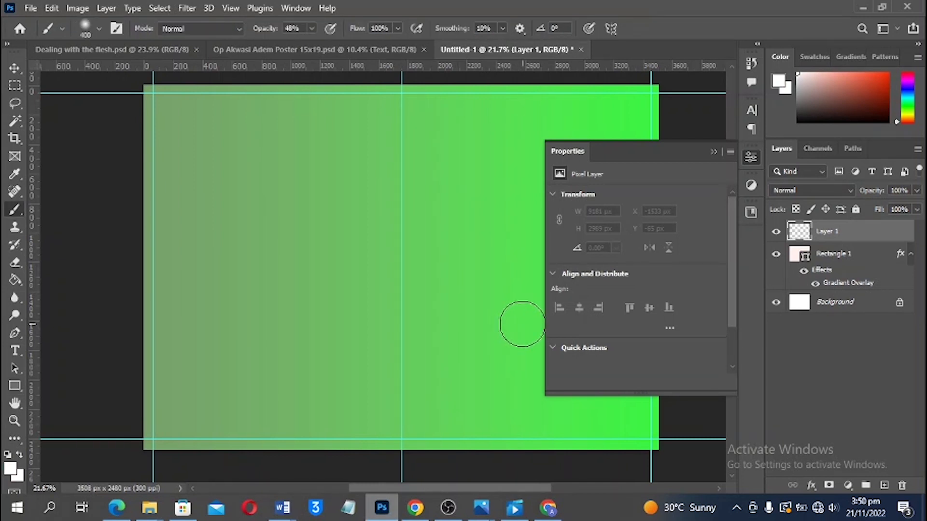
key(bracketright)
key(bracketright)
key(bracketright)
key(bracketright)
key(bracketright)
key(bracketright)
key(bracketright)
key(bracketright)
key(bracketright)
key(bracketright)
key(bracketright)
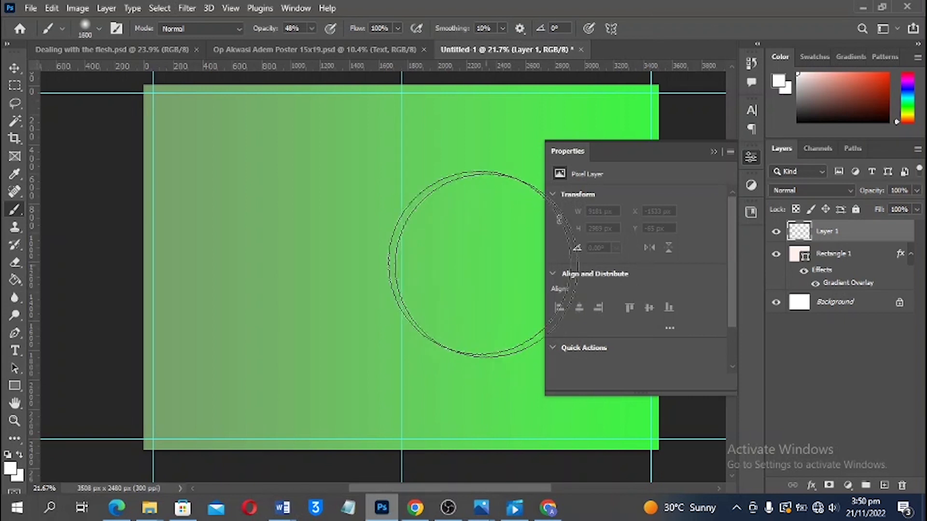
Paint a soft white wash over the canvas centre at 100% opacity, undoing unwanted strokes
click(481, 219)
key(bracketright)
key(bracketright)
mouse_move(552, 214)
mouse_down()
mouse_move(498, 236)
mouse_move(494, 301)
mouse_move(517, 331)
mouse_move(471, 321)
mouse_move(519, 320)
mouse_move(500, 246)
mouse_up()
key(ctrl+z)
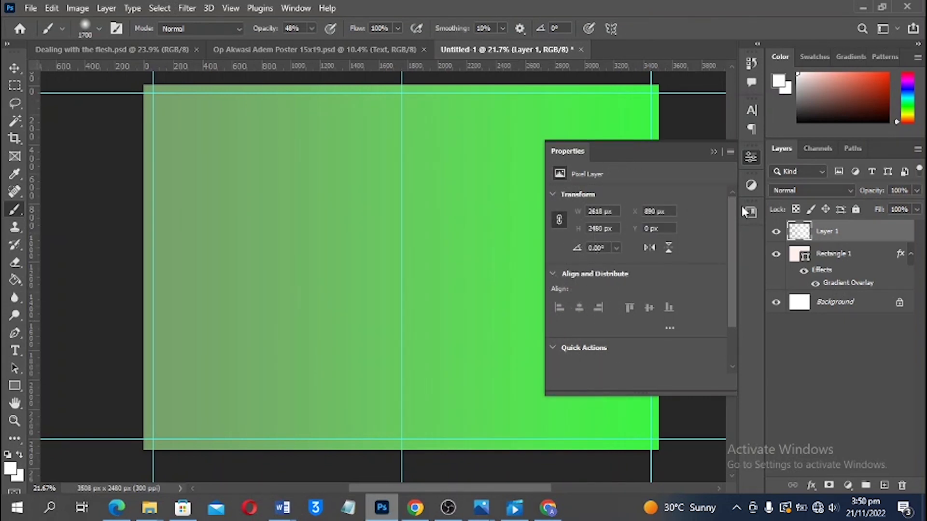
click(713, 151)
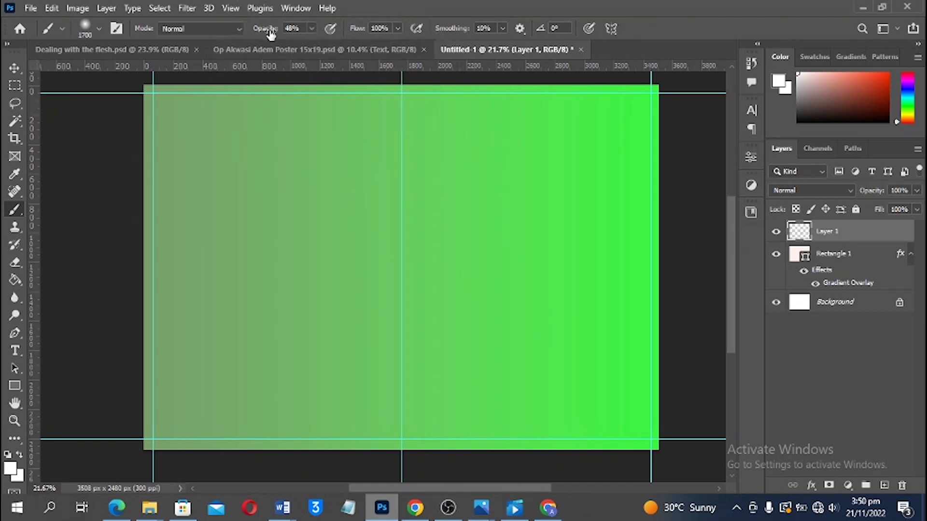
drag(265, 31, 374, 33)
mouse_move(502, 239)
mouse_down()
mouse_move(518, 219)
mouse_move(563, 210)
mouse_move(568, 223)
mouse_move(493, 208)
mouse_move(455, 213)
mouse_move(550, 328)
mouse_move(569, 329)
mouse_move(387, 383)
mouse_move(411, 356)
mouse_move(399, 335)
mouse_up()
key(ctrl+z)
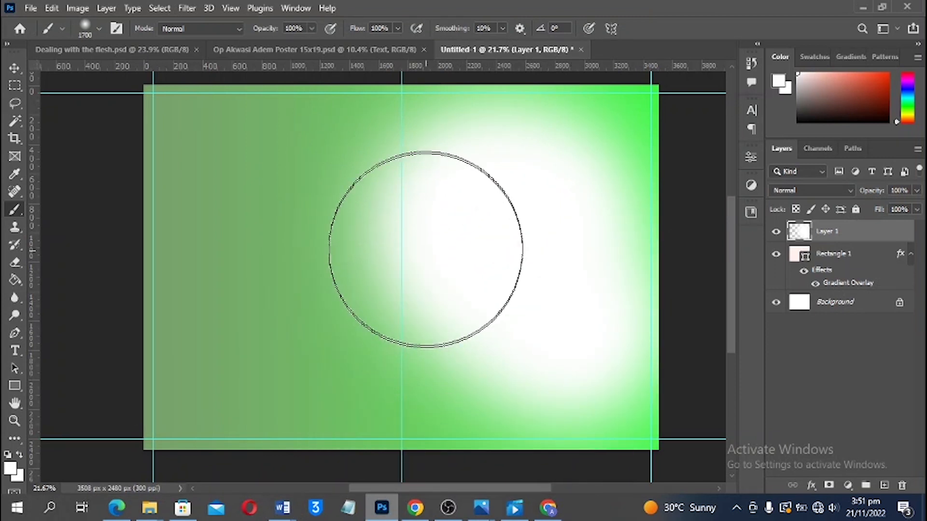
mouse_move(419, 231)
mouse_down()
mouse_move(385, 196)
mouse_move(409, 191)
mouse_move(409, 198)
mouse_move(317, 216)
mouse_move(269, 203)
mouse_move(245, 183)
mouse_move(260, 168)
mouse_move(197, 248)
mouse_move(282, 321)
mouse_move(323, 314)
mouse_move(283, 317)
mouse_move(312, 321)
mouse_move(289, 331)
mouse_move(307, 290)
mouse_move(361, 292)
mouse_move(323, 285)
mouse_move(354, 204)
mouse_move(608, 245)
mouse_move(615, 236)
mouse_move(589, 208)
mouse_move(599, 327)
mouse_move(558, 341)
mouse_move(529, 367)
mouse_move(535, 348)
mouse_move(537, 392)
mouse_move(452, 290)
mouse_move(340, 355)
mouse_move(270, 352)
mouse_move(262, 365)
mouse_move(335, 184)
mouse_move(306, 185)
mouse_move(202, 250)
mouse_move(193, 290)
mouse_move(505, 268)
mouse_move(557, 239)
mouse_move(511, 186)
mouse_move(428, 238)
mouse_move(231, 252)
mouse_move(689, 332)
mouse_move(766, 334)
mouse_up()
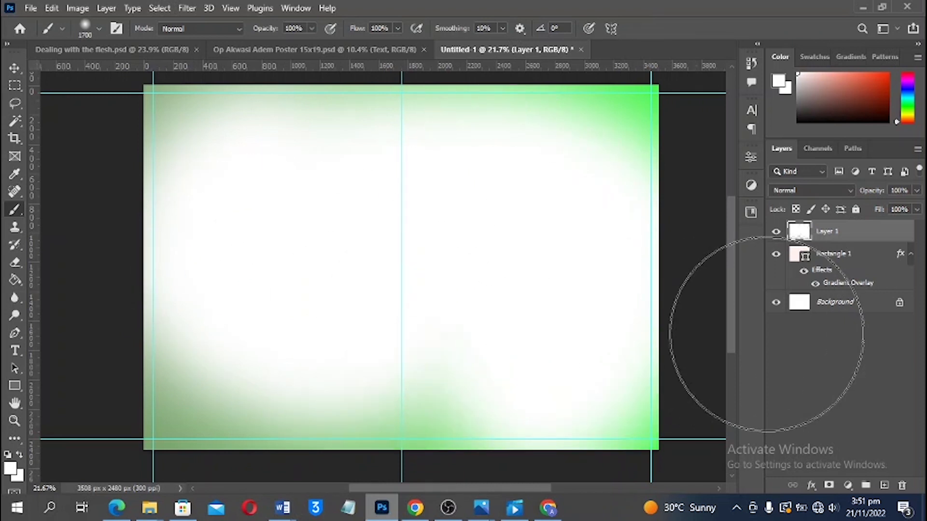
key(v)
click(776, 233)
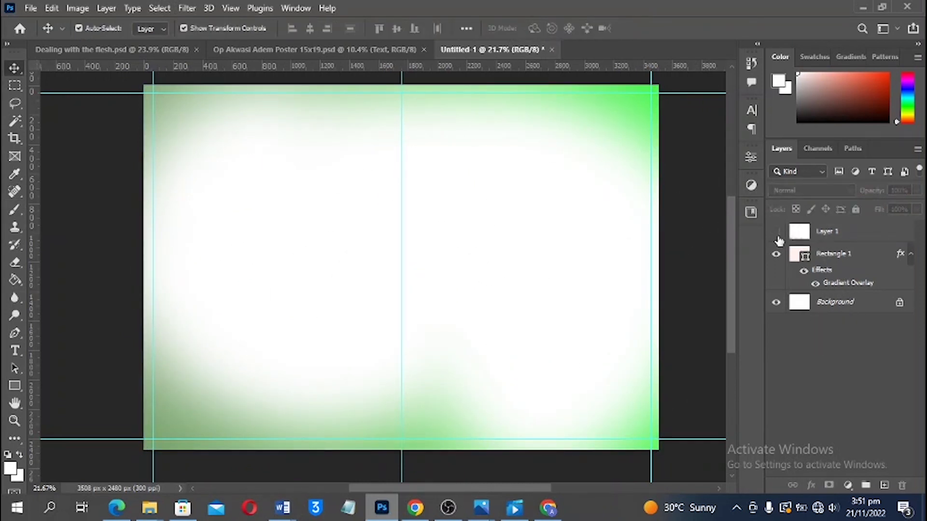
Draw a 1750 × 943 px rectangle from the centre guide toward the lower right with no stroke
click(776, 232)
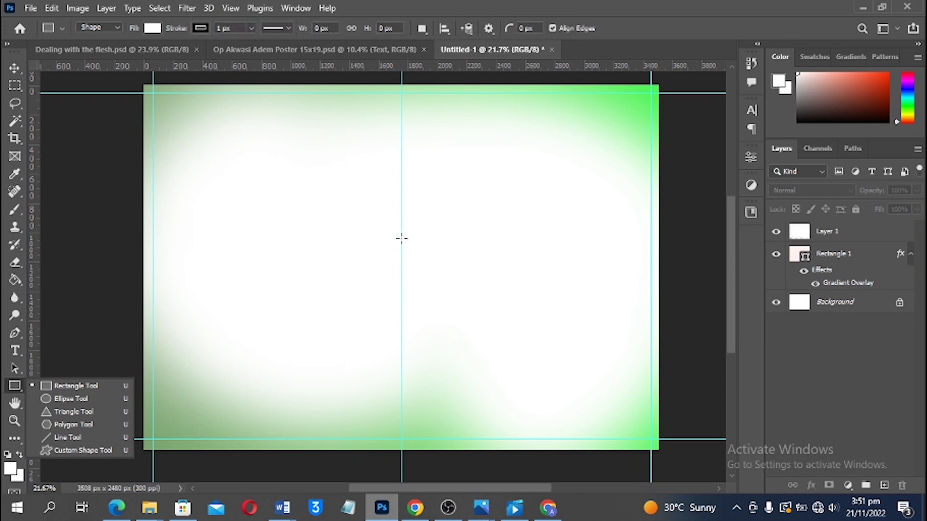
drag(400, 238, 660, 378)
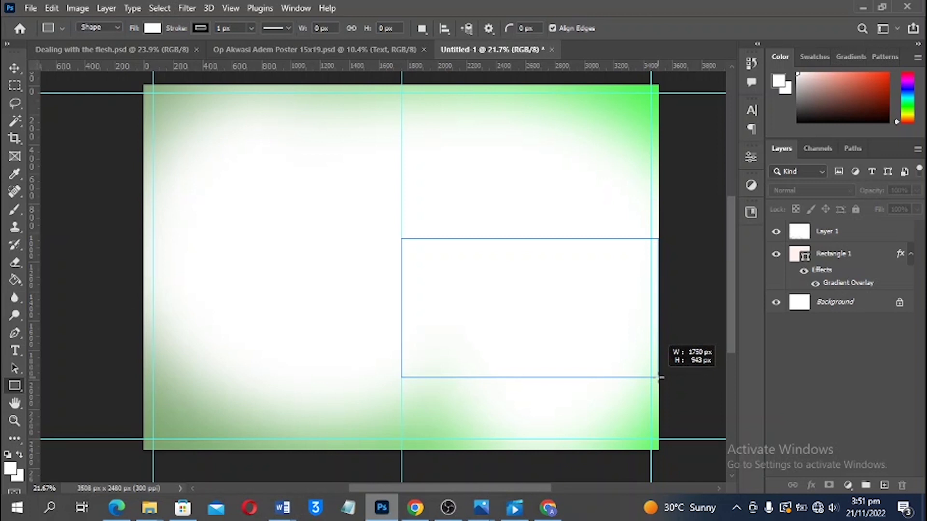
drag(661, 377, 660, 378)
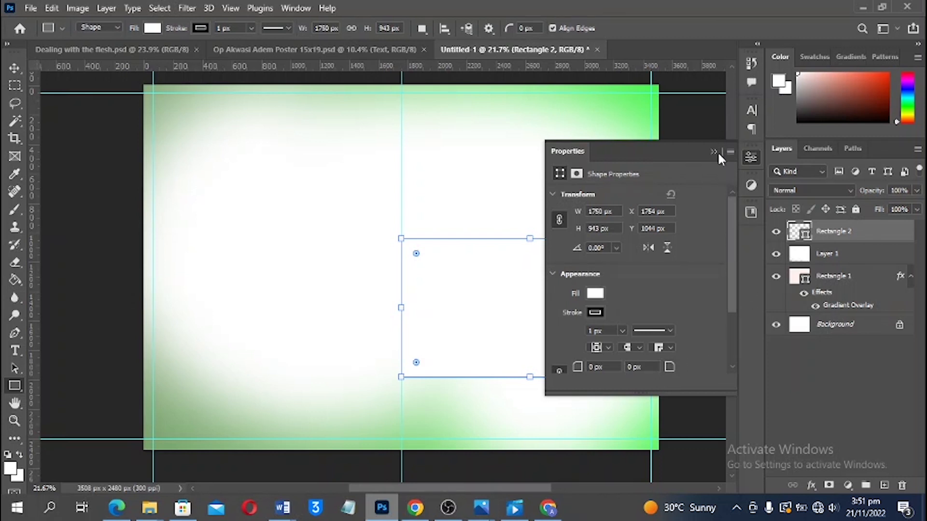
click(593, 313)
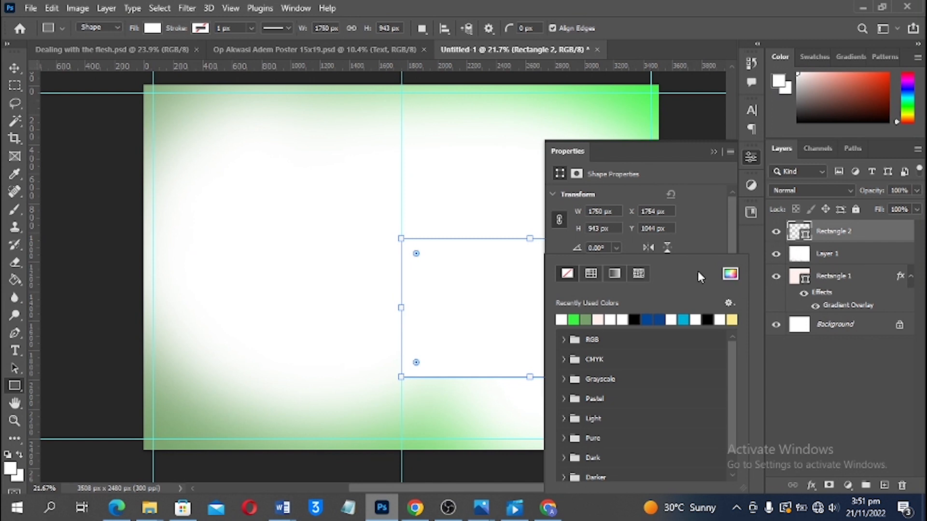
click(658, 252)
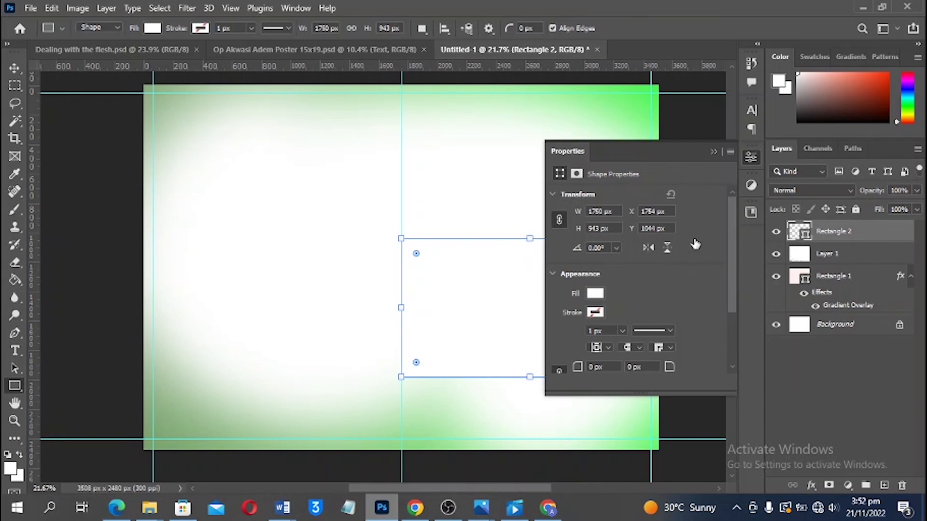
Fill Rectangle 2 with dark red #642323
double_click(799, 231)
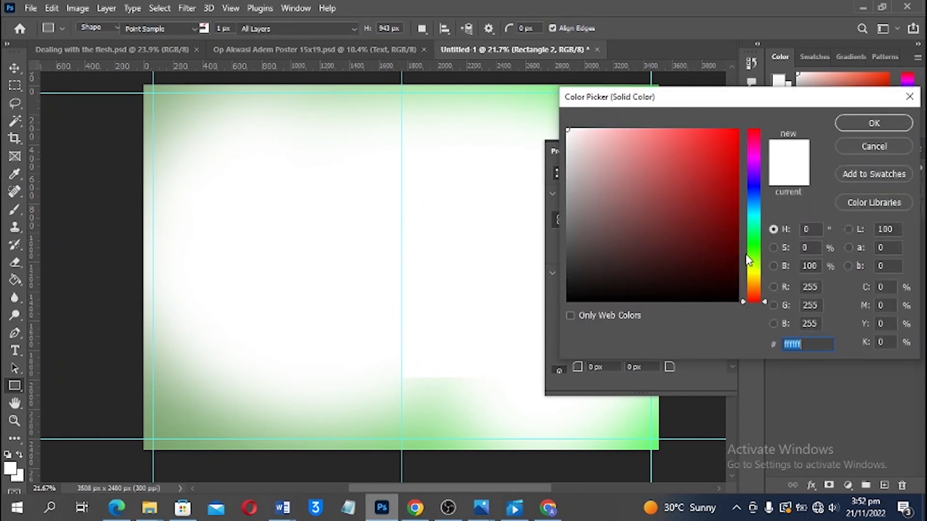
drag(689, 273, 678, 227)
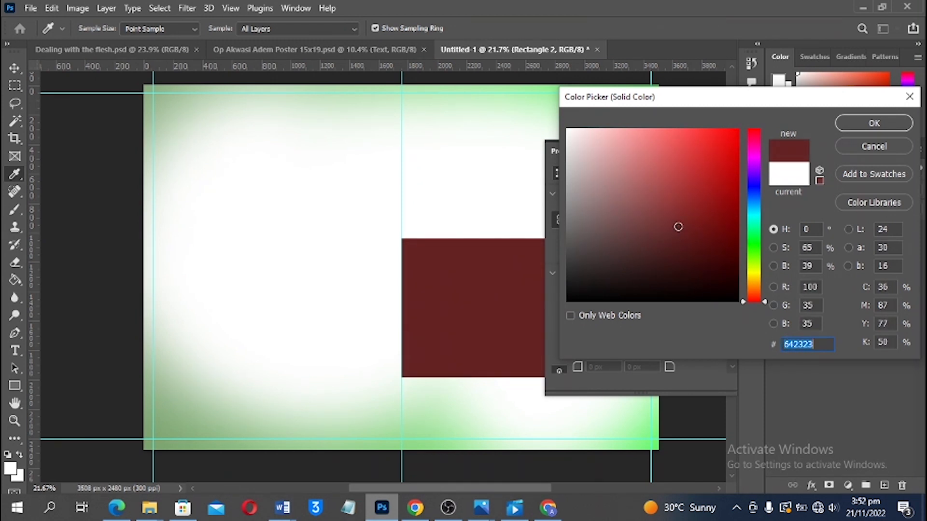
click(854, 126)
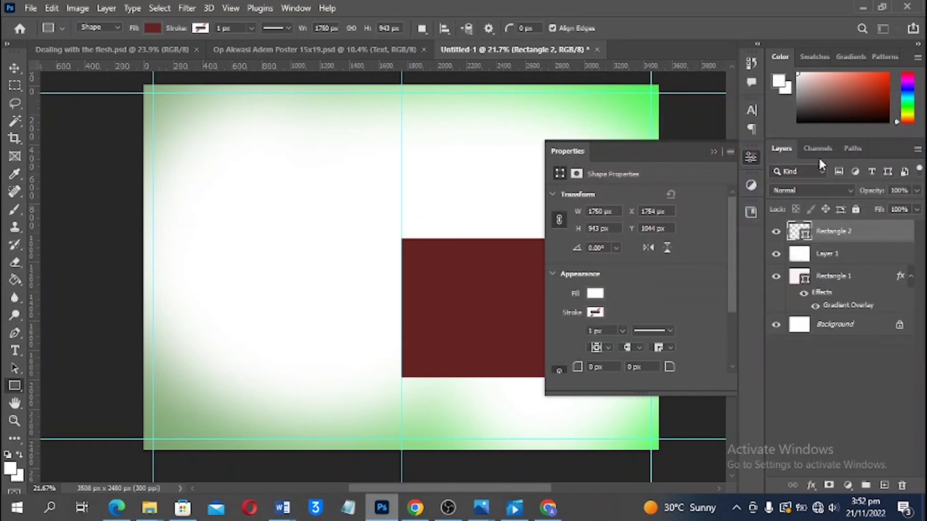
click(713, 151)
click(558, 188)
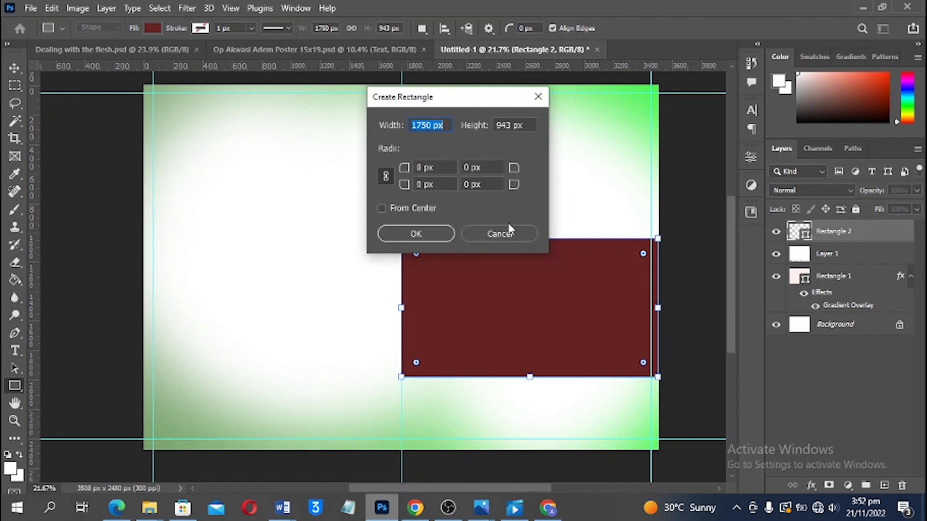
key(Escape)
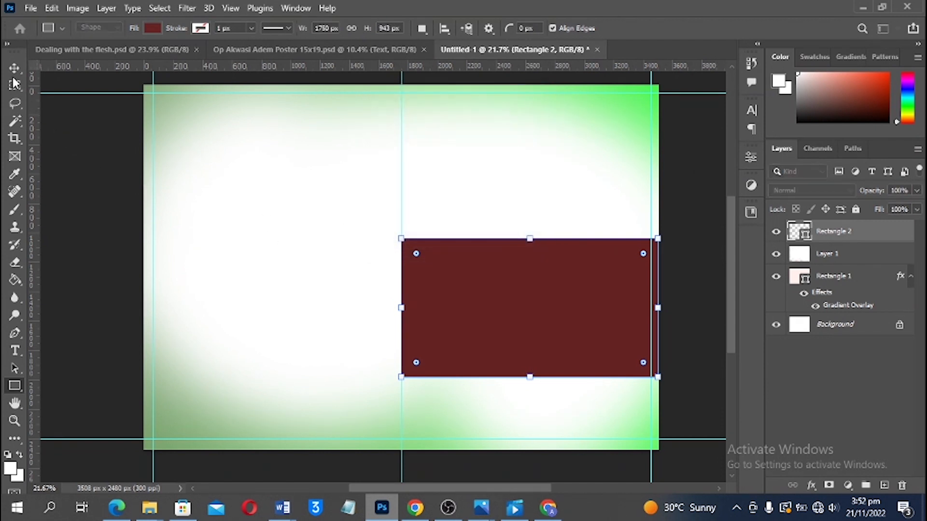
Add two vertical guides just beside the centre guide
click(14, 72)
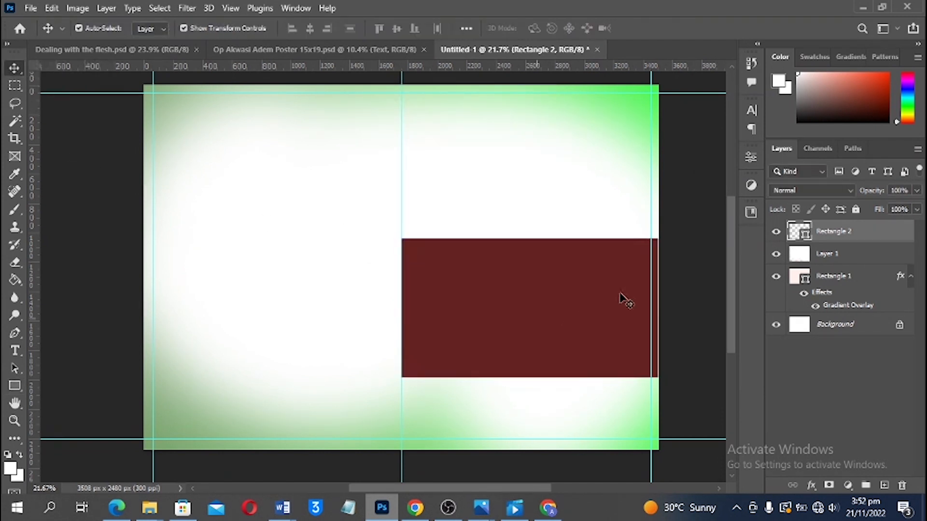
click(695, 266)
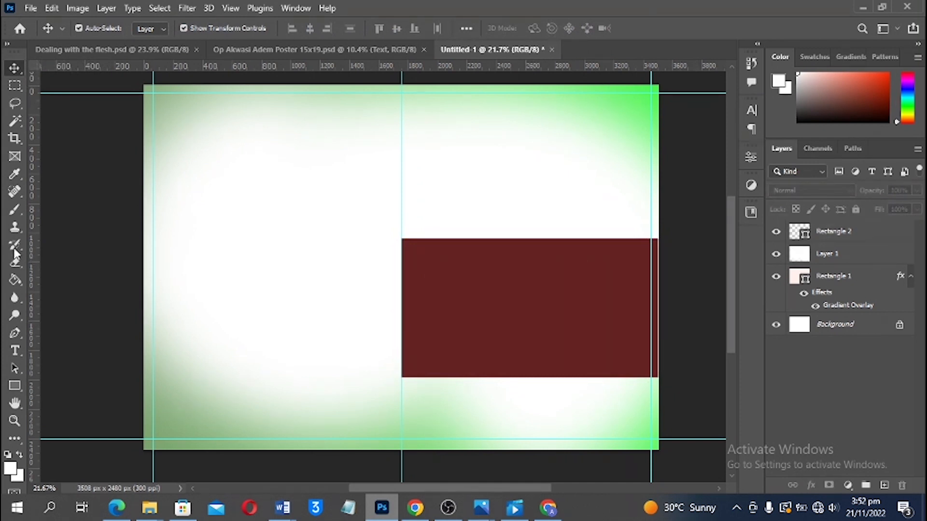
drag(34, 244, 394, 251)
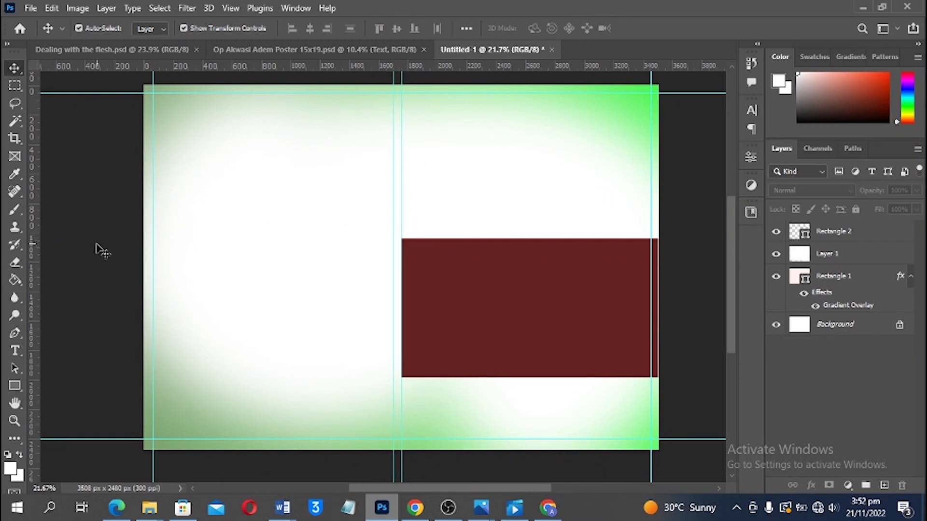
drag(34, 249, 409, 240)
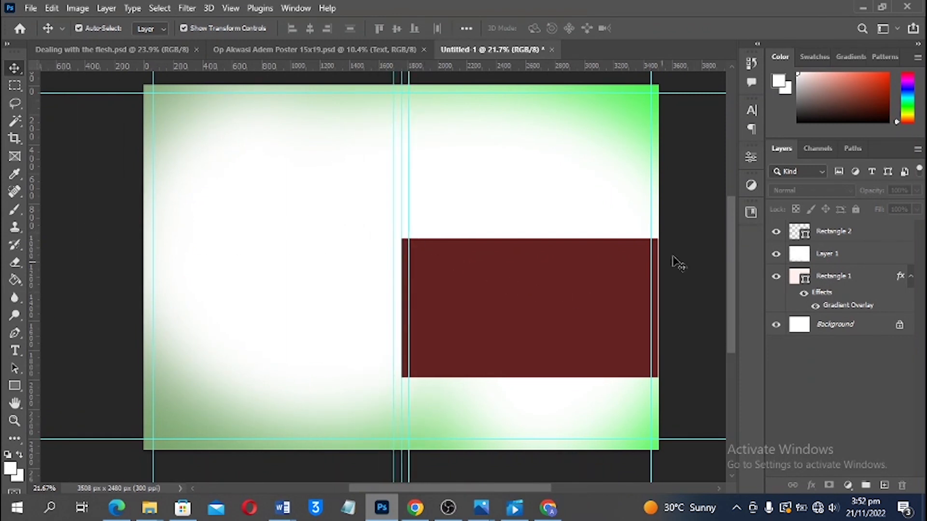
scroll(599, 268, down, 1)
scroll(599, 268, up, 1)
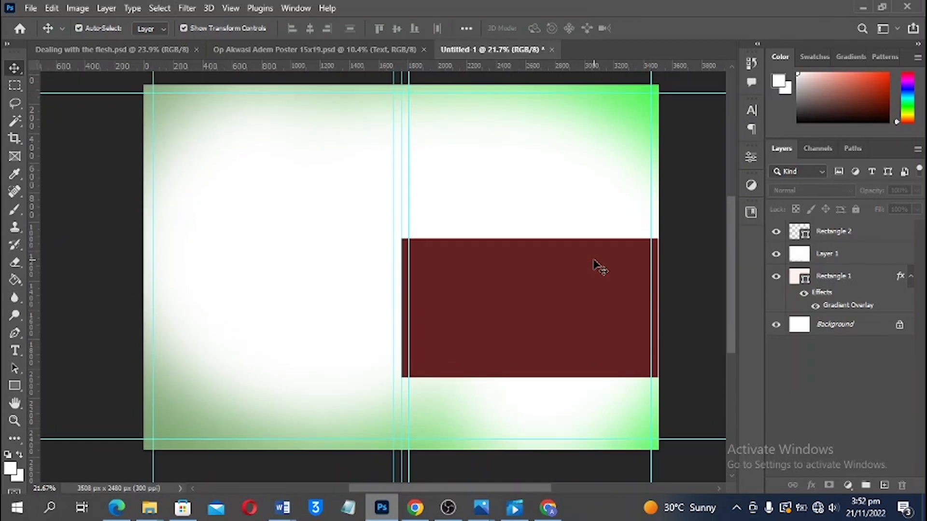
click(297, 50)
Bring the masked portrait in as Layer 2, scaled to about 87.82% over the panel's right side
drag(459, 165, 565, 190)
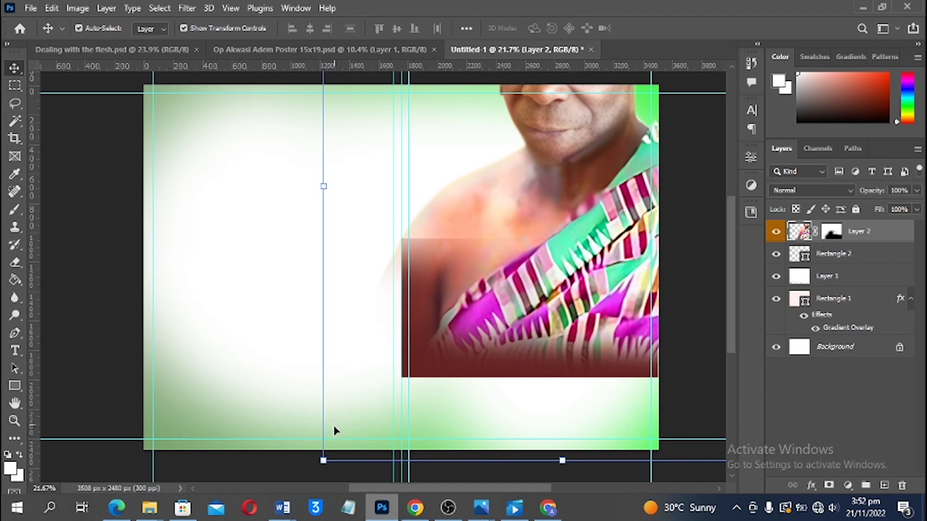
drag(315, 465, 553, 256)
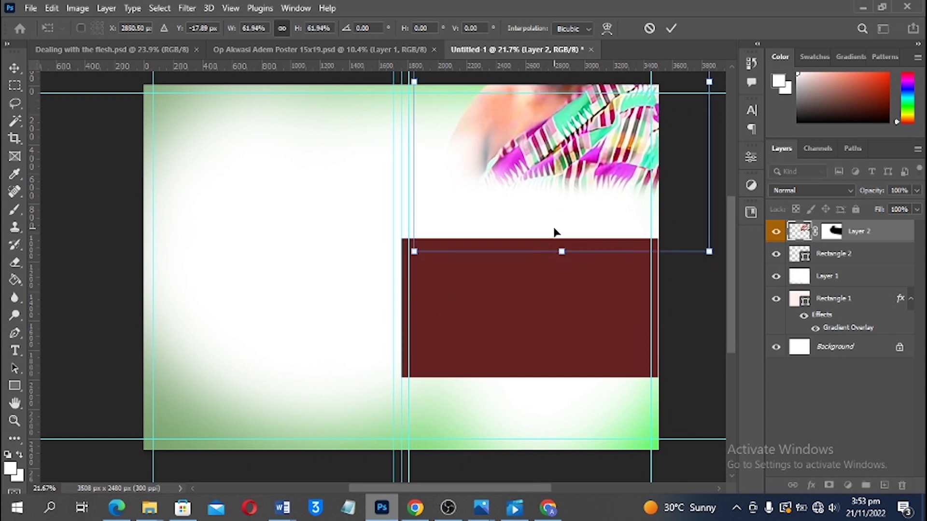
key(Return)
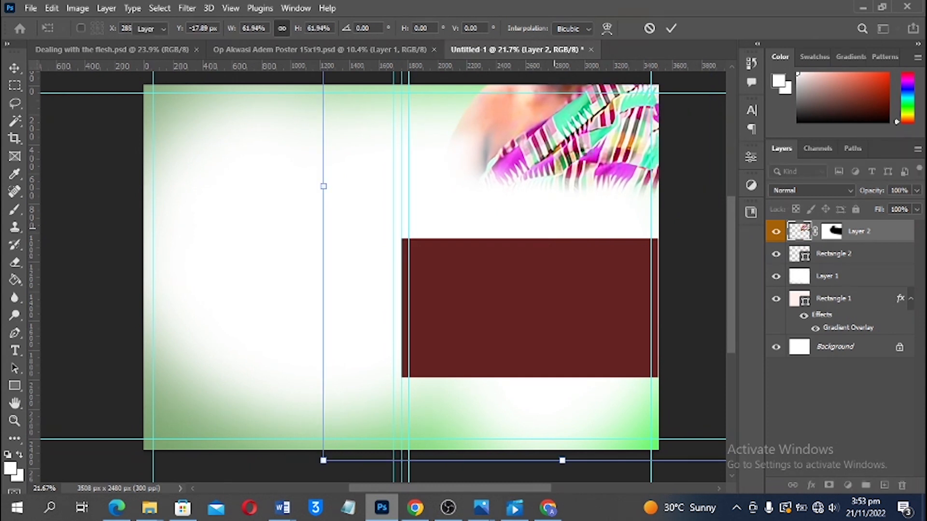
drag(605, 130, 634, 293)
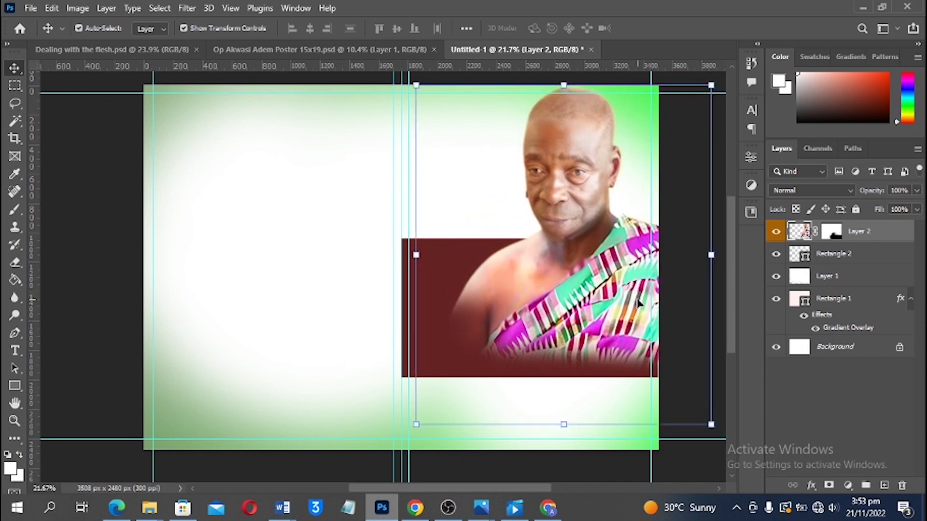
drag(711, 424, 689, 399)
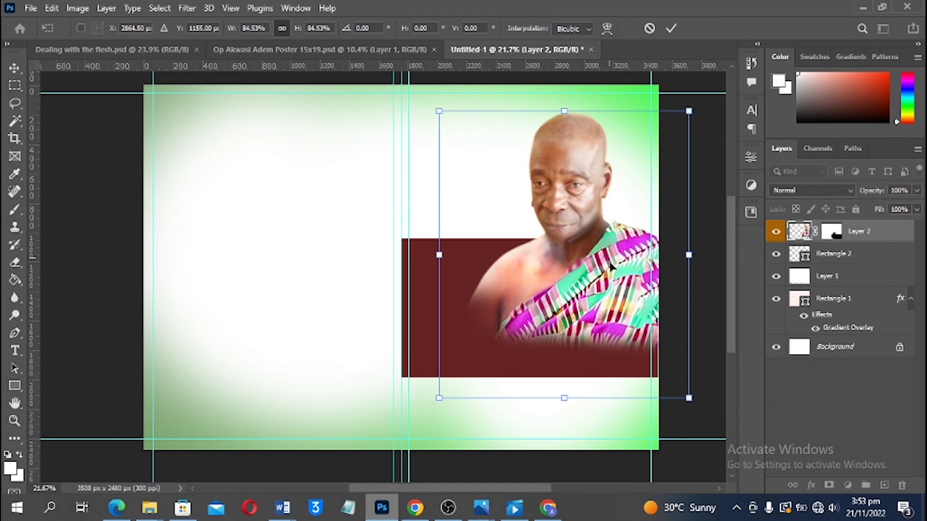
mouse_move(567, 408)
mouse_down()
mouse_move(567, 429)
mouse_move(568, 411)
mouse_up()
key(ctrl+z)
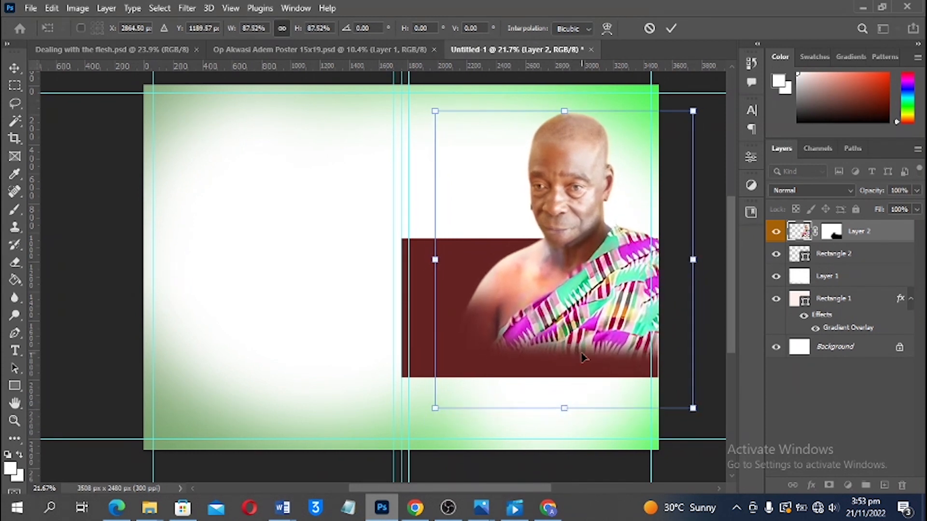
key(Return)
click(668, 316)
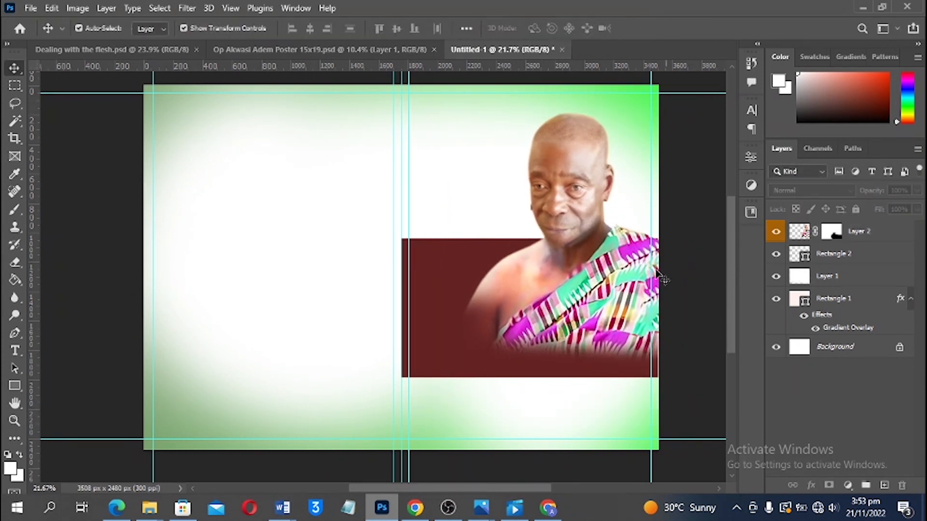
scroll(533, 209, up, 3)
scroll(533, 209, up, 4)
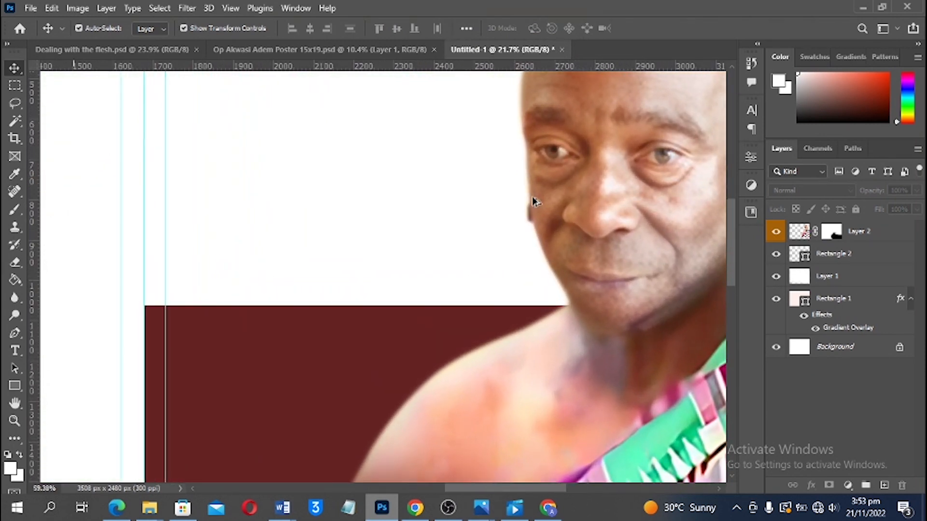
Paint black with a small brush on Layer 2's mask to hide the dark fringe by the cheek
scroll(533, 201, up, 4)
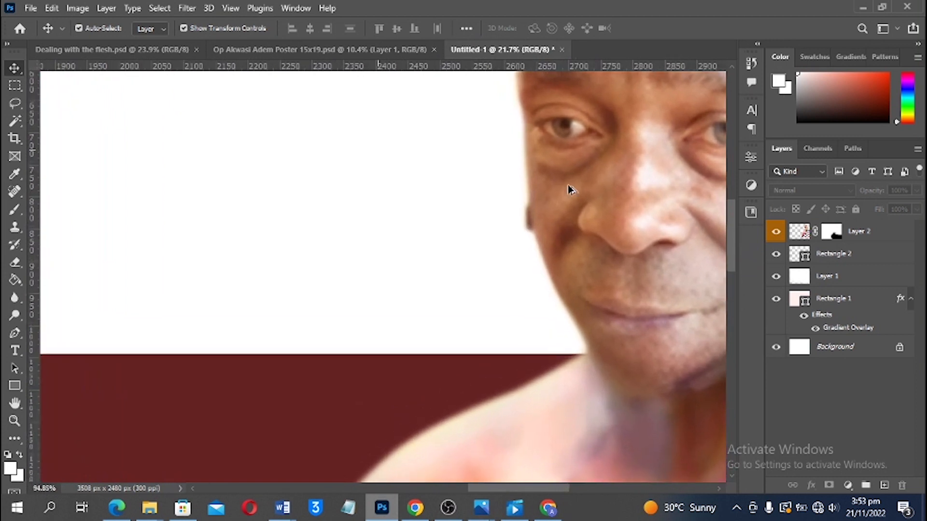
click(579, 187)
click(831, 232)
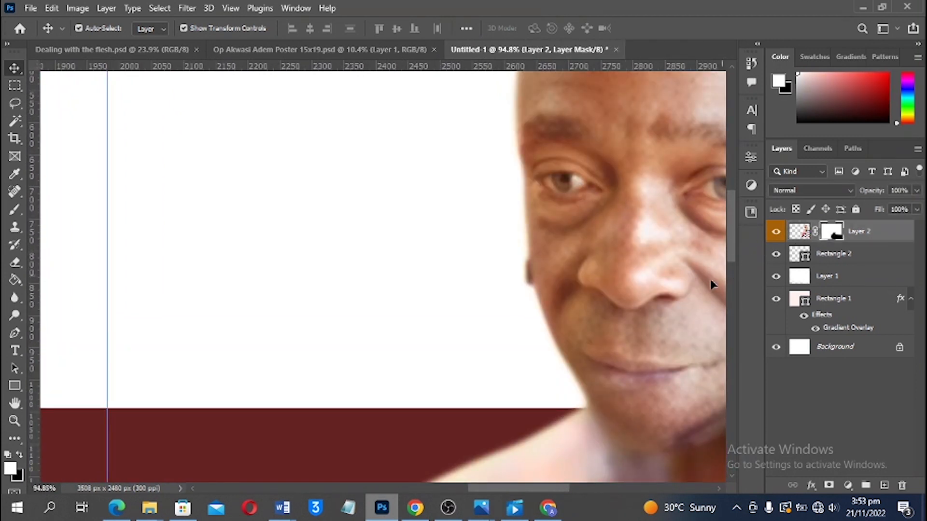
key(b)
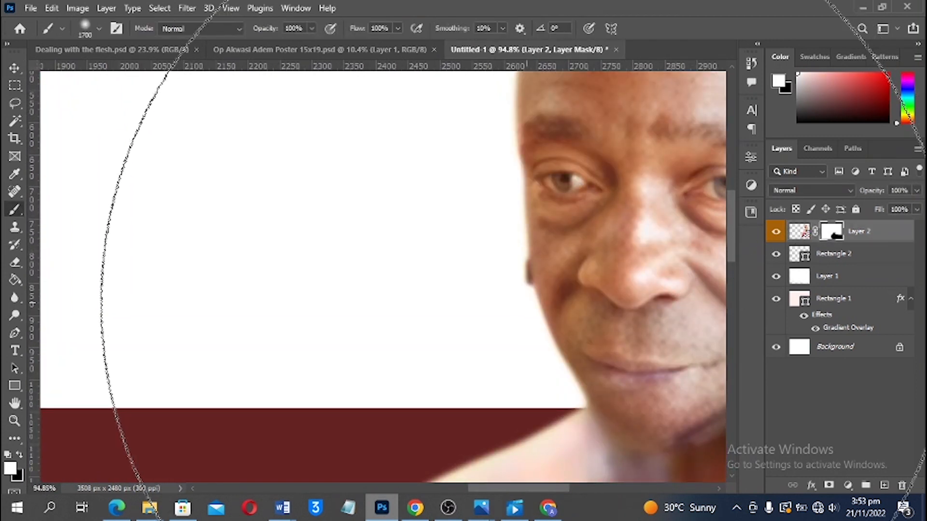
key(bracketleft)
key(bracketleft)
key(bracketleft)
key(bracketleft)
key(bracketleft)
key(bracketleft)
key(bracketleft)
key(bracketleft)
key(bracketleft)
key(bracketleft)
key(bracketleft)
key(bracketleft)
key(bracketleft)
key(bracketleft)
key(bracketleft)
key(bracketleft)
key(bracketleft)
key(bracketleft)
key(bracketleft)
key(bracketleft)
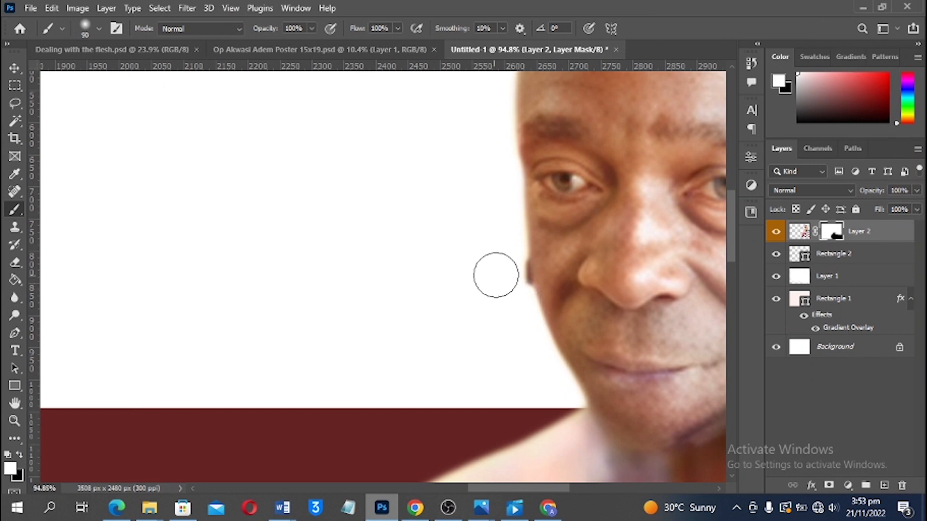
key(bracketleft)
key(bracketleft)
key(bracketleft)
key(bracketleft)
key(bracketleft)
key(bracketleft)
key(bracketleft)
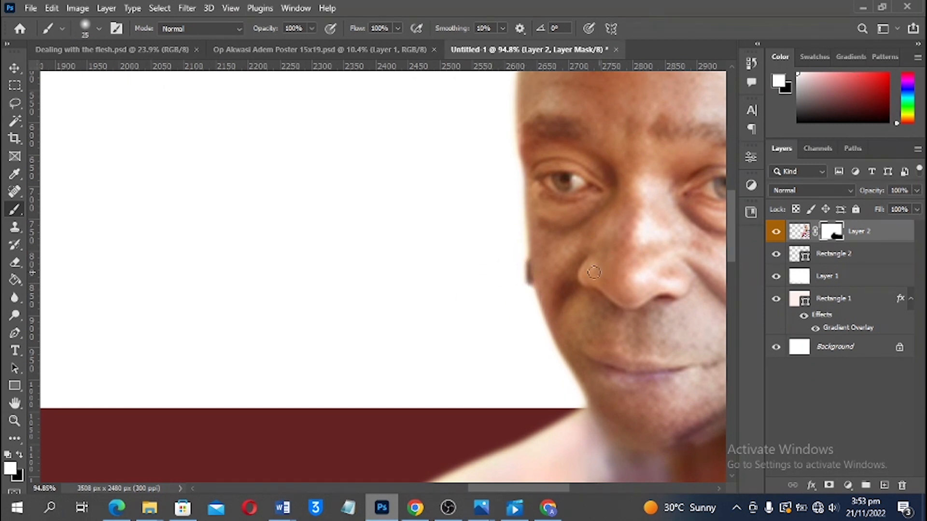
key(x)
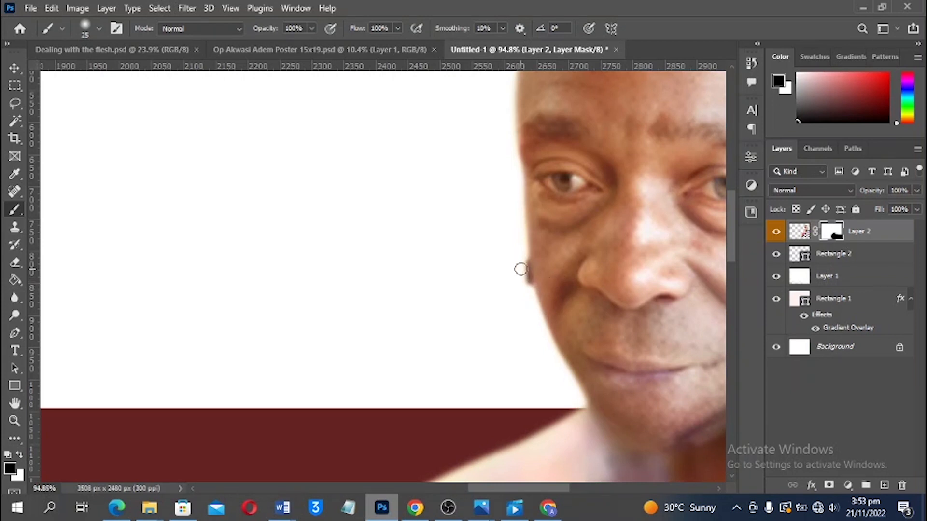
mouse_move(525, 291)
mouse_down()
mouse_move(521, 250)
mouse_move(531, 304)
mouse_move(520, 247)
mouse_up()
key(ctrl+0)
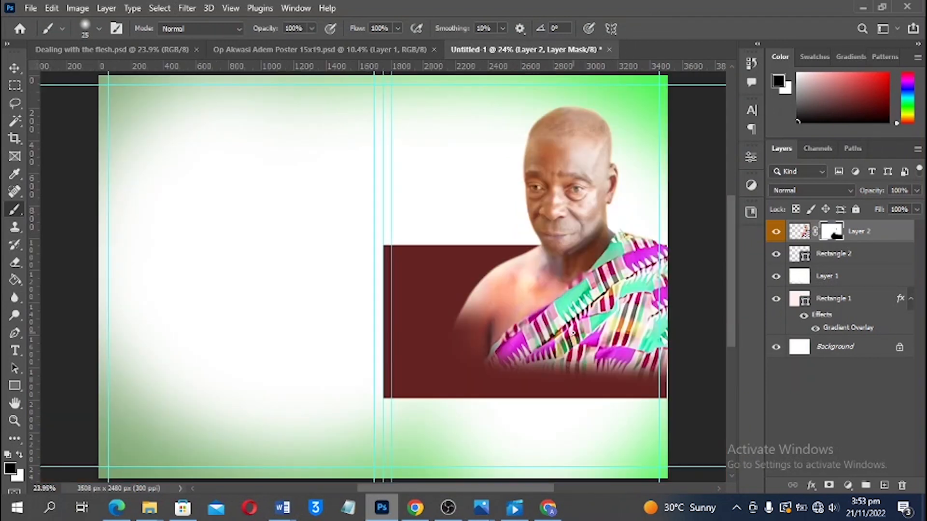
Move the portrait layer 50 px to the right
key(v)
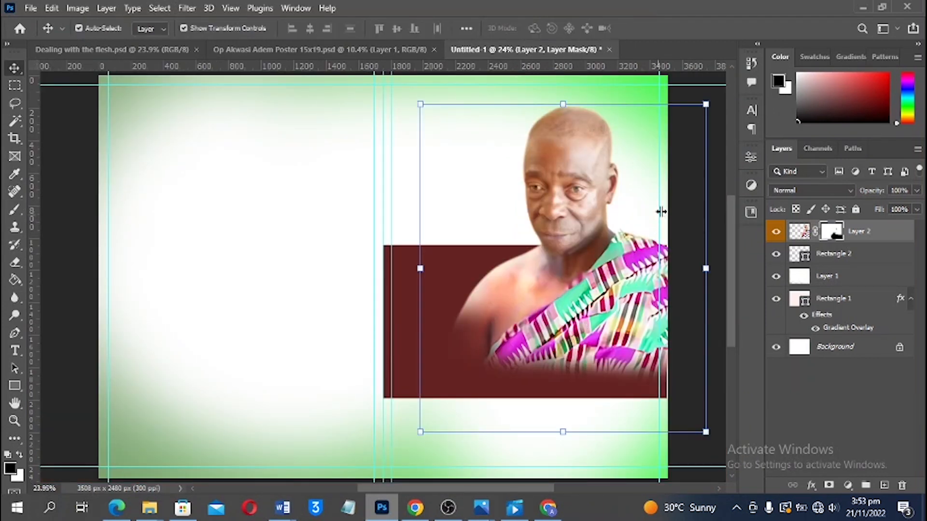
key(x)
click(689, 190)
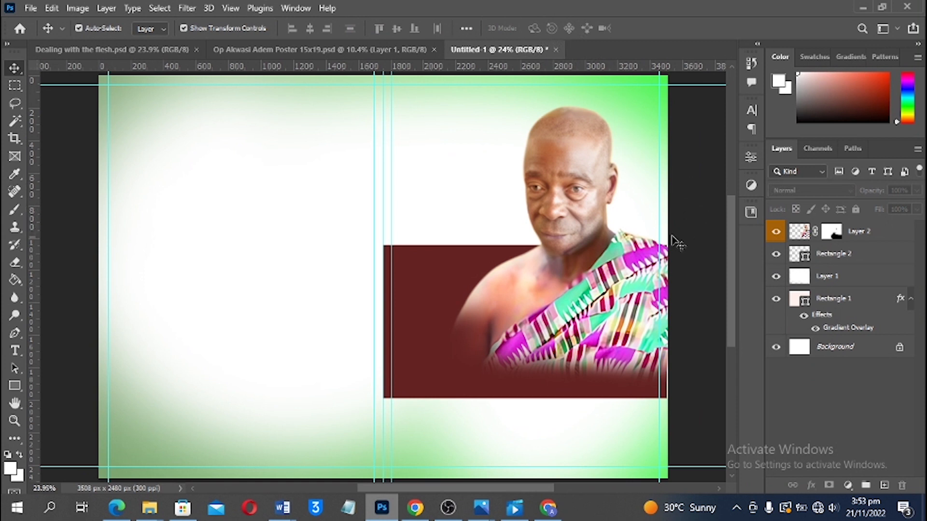
click(582, 188)
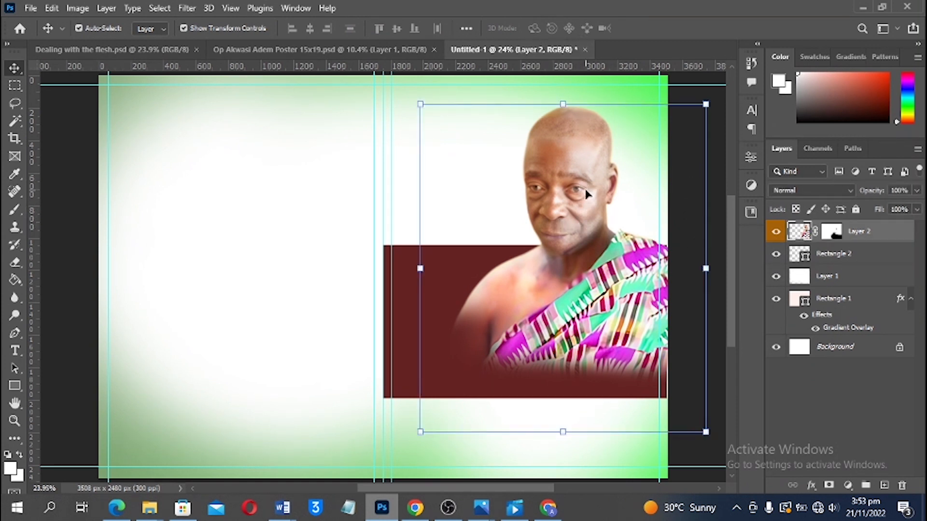
drag(587, 193, 596, 194)
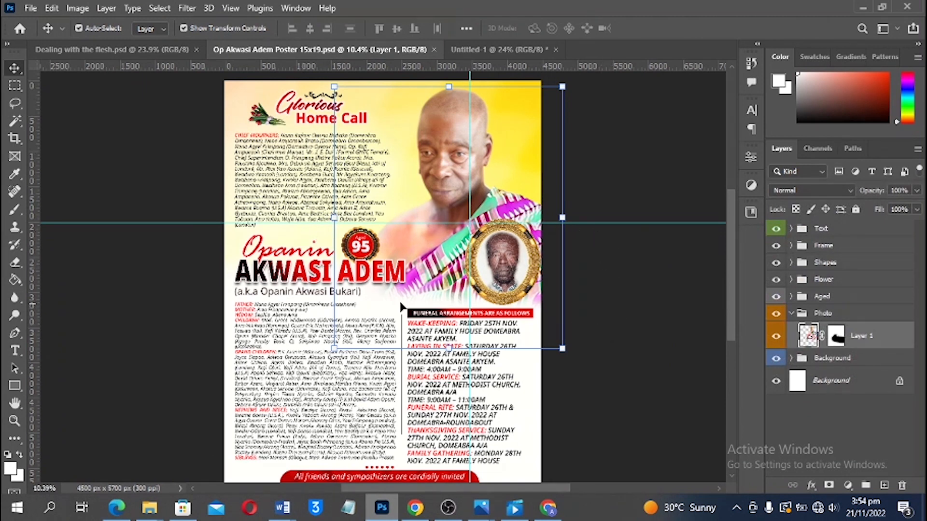
Copy both name text layers into the cover and scale them to 55.28% over the maroon panel
click(286, 252)
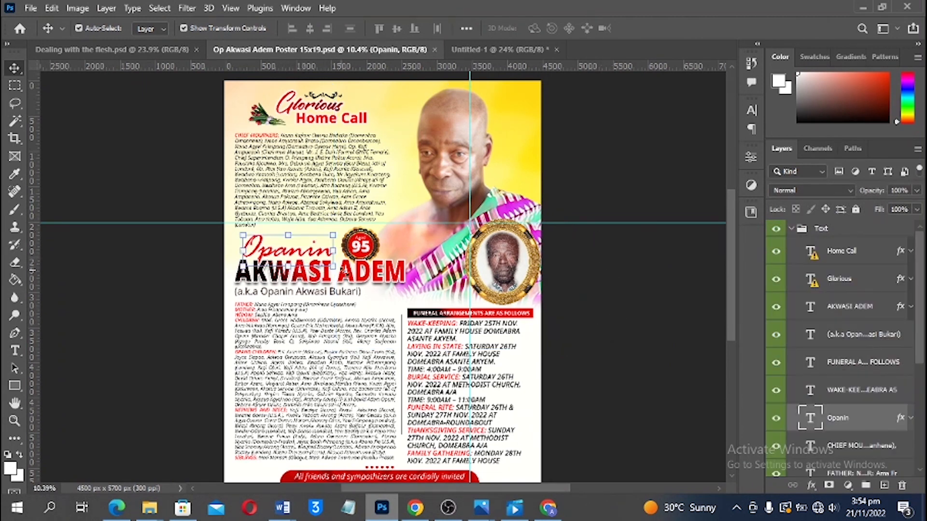
shift+click(379, 277)
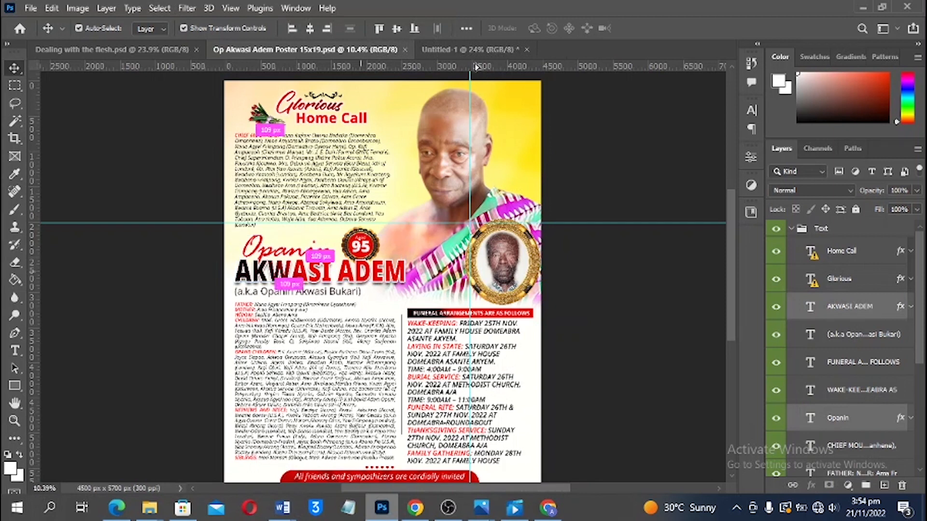
drag(476, 67, 504, 285)
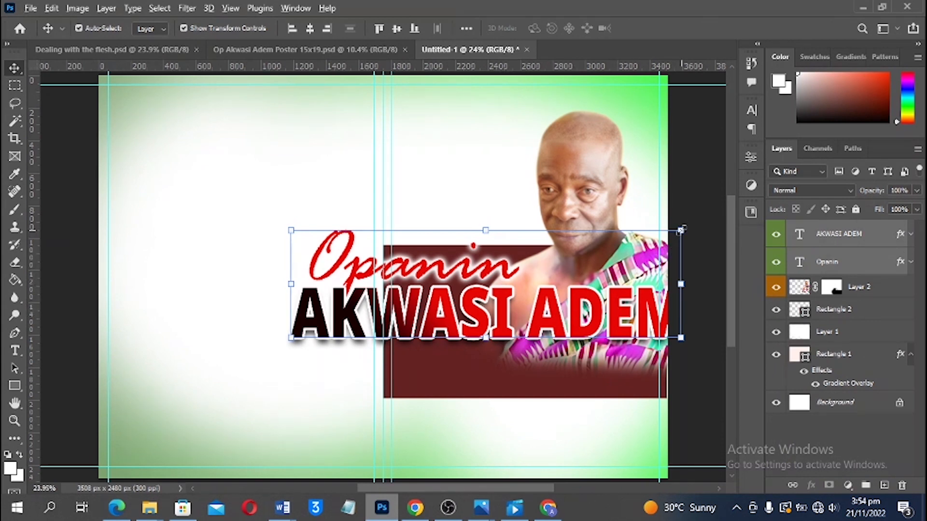
drag(681, 230, 582, 257)
drag(497, 308, 541, 358)
key(Return)
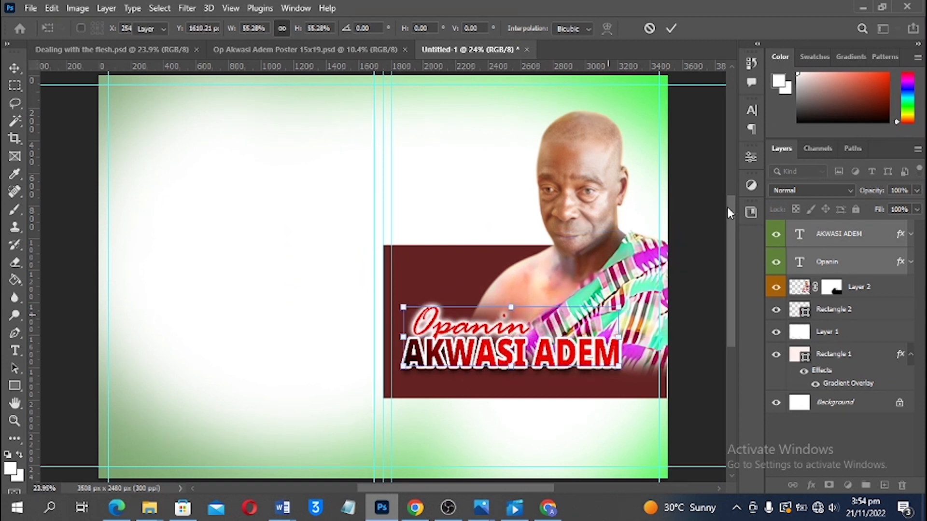
click(710, 202)
click(892, 230)
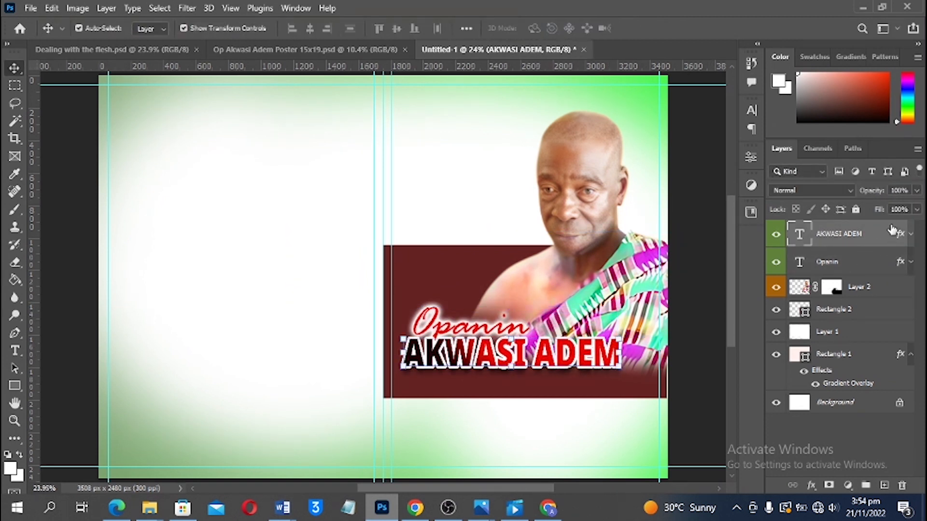
drag(901, 235, 902, 485)
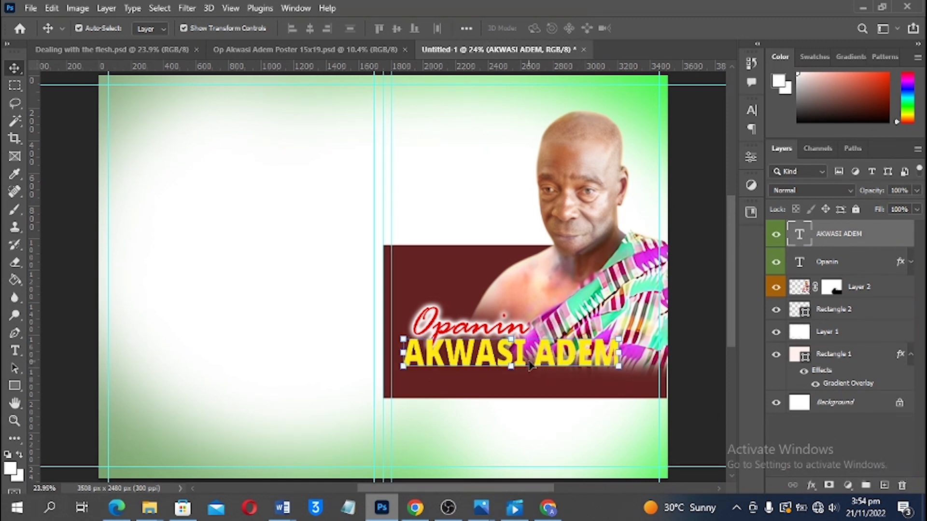
drag(516, 353, 515, 363)
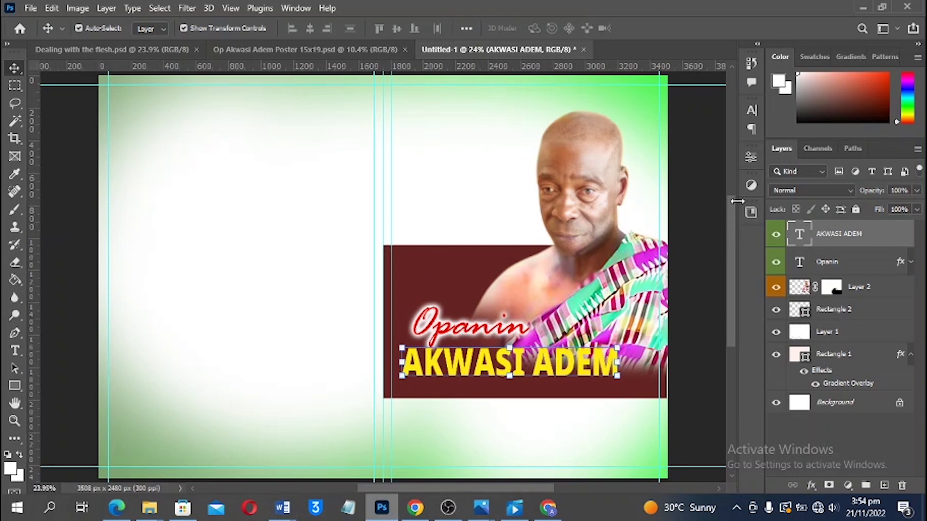
click(752, 110)
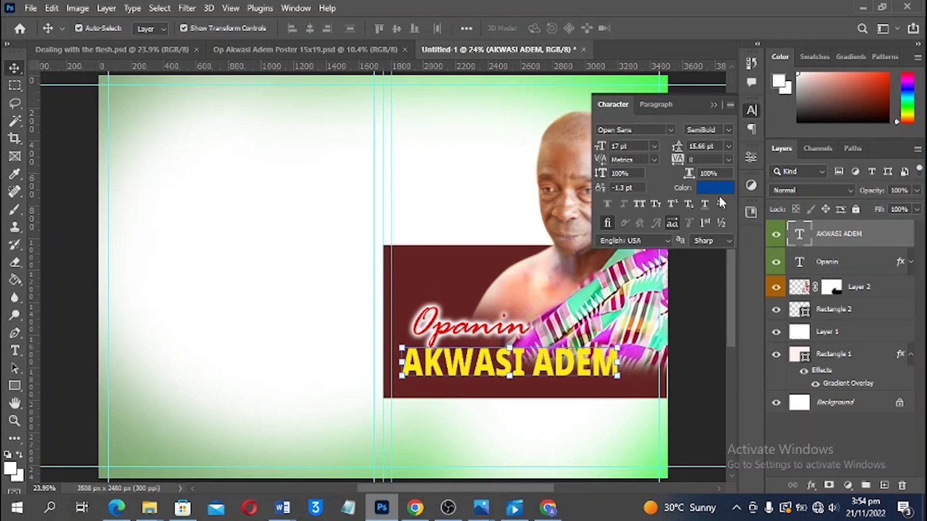
click(717, 187)
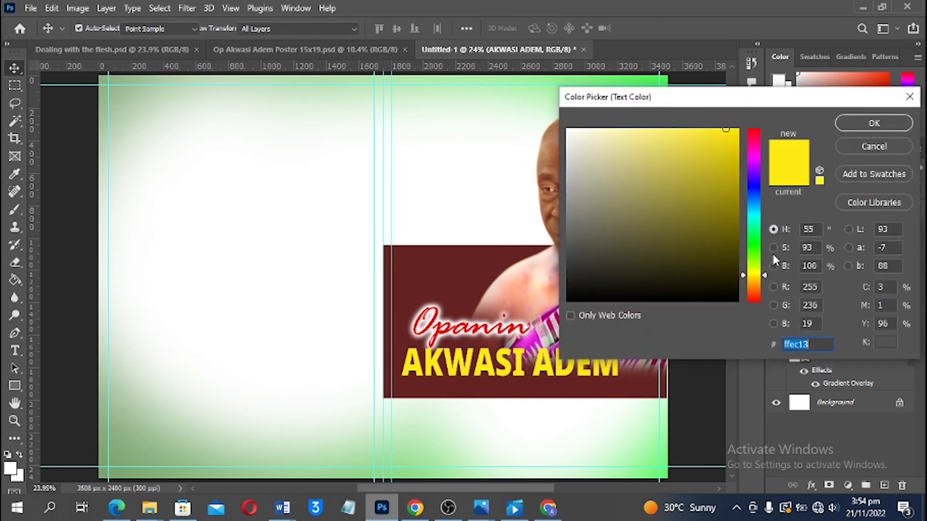
drag(757, 277, 758, 282)
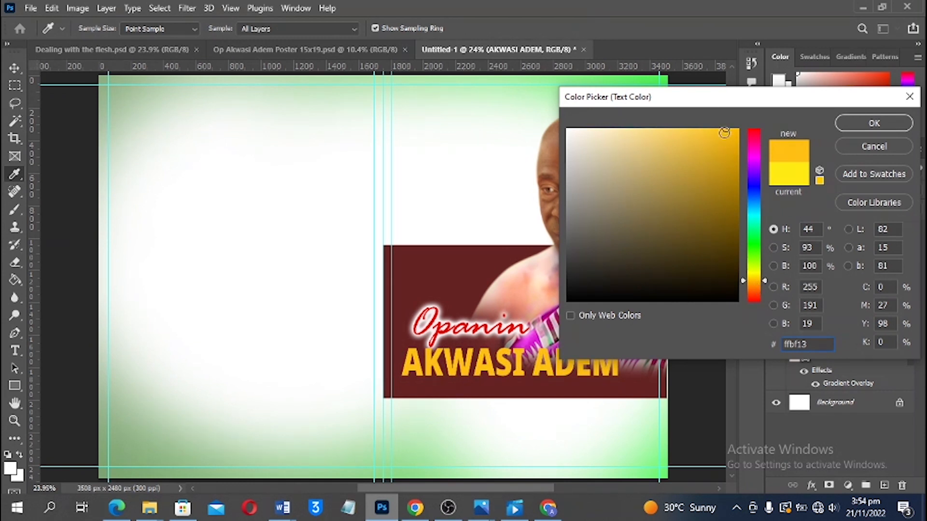
drag(724, 132, 720, 124)
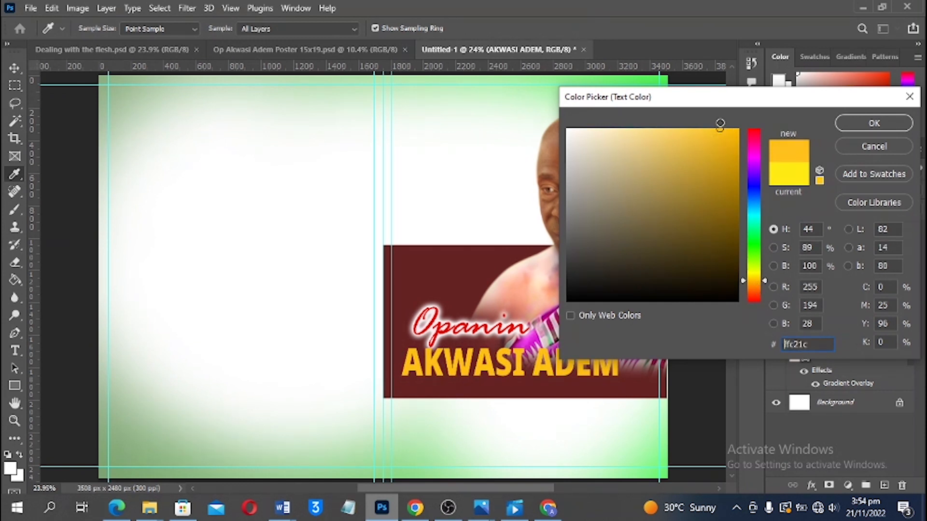
click(865, 131)
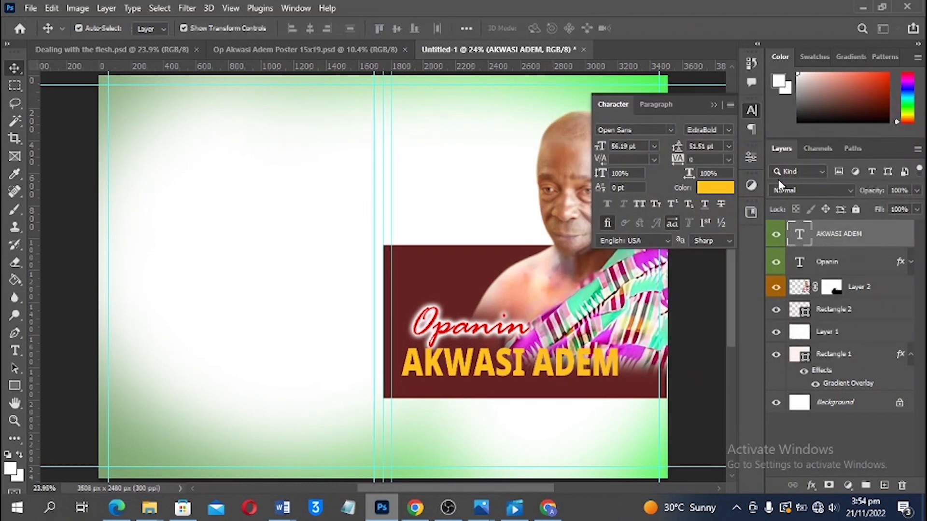
click(651, 130)
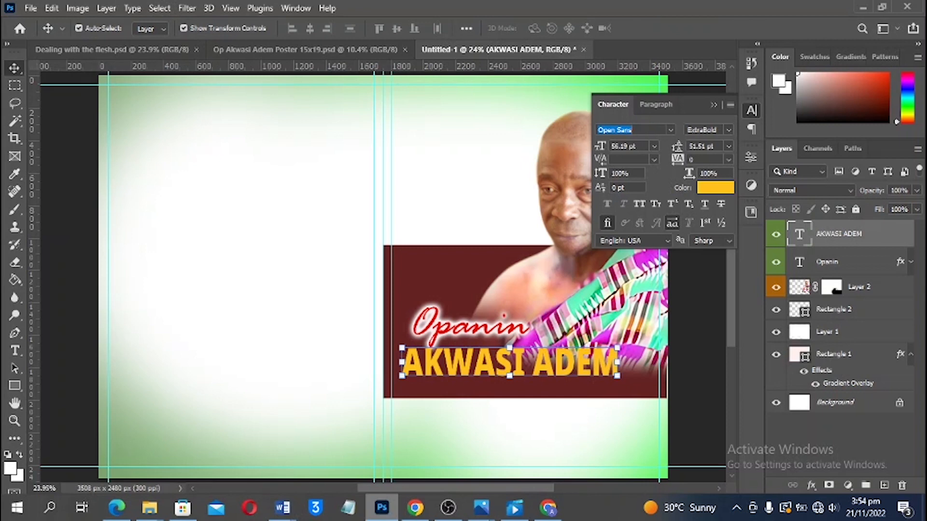
text(b)
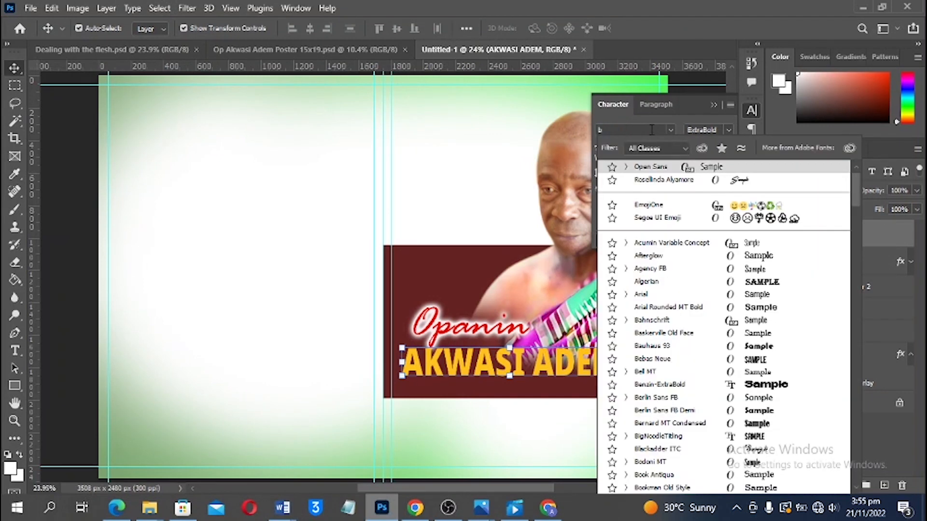
text(en)
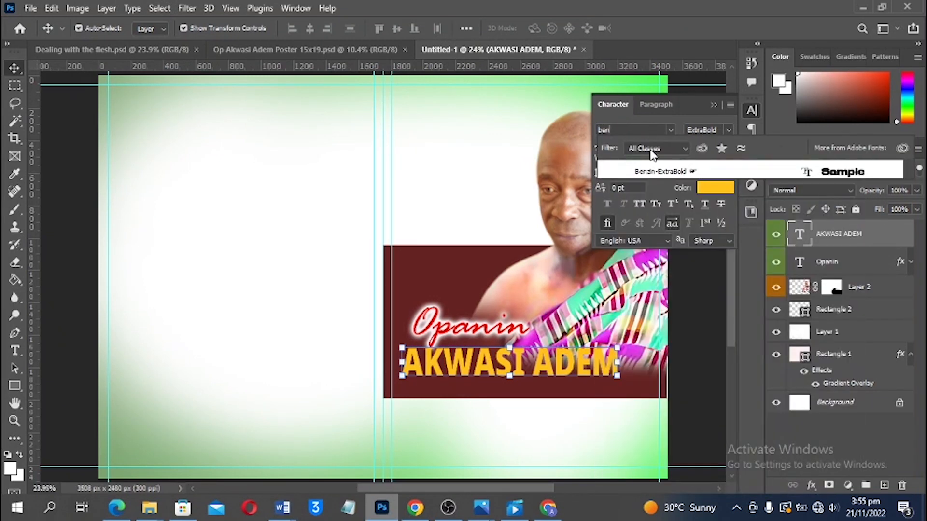
click(653, 172)
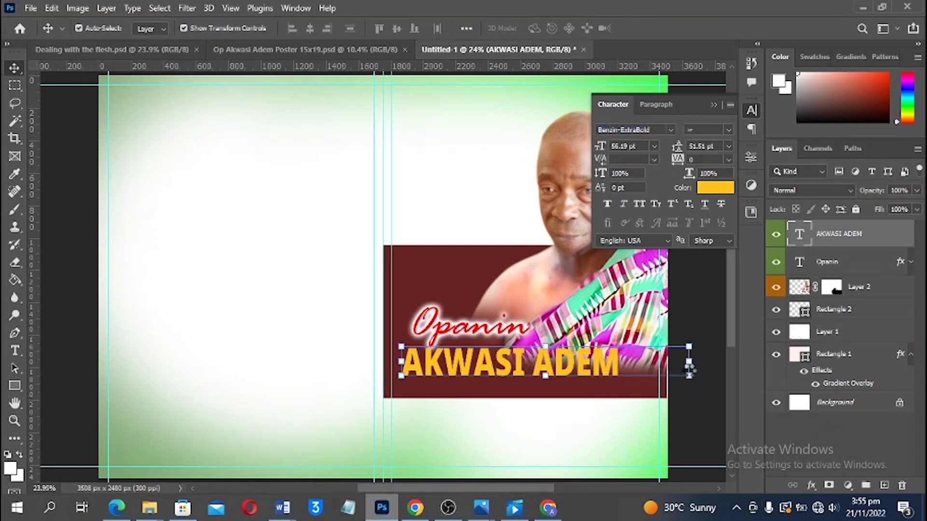
click(689, 346)
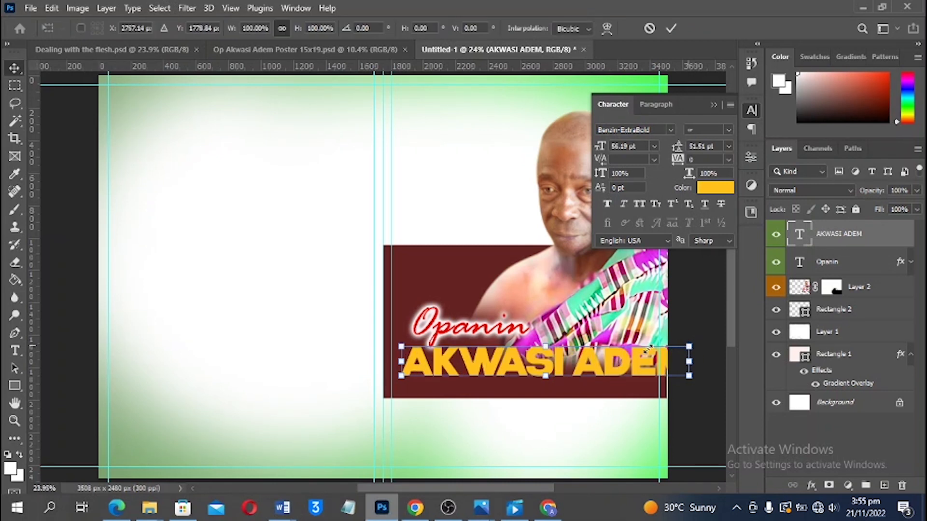
drag(647, 350, 648, 349)
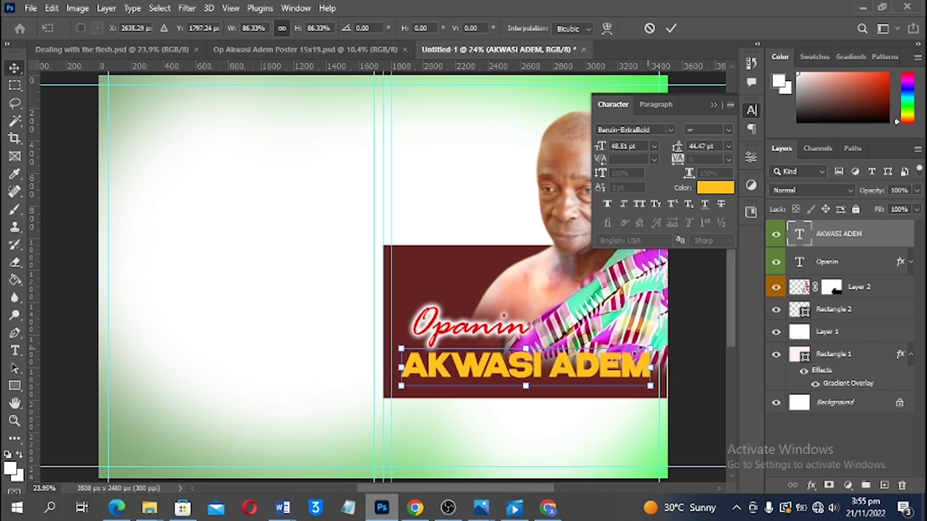
drag(637, 350, 607, 356)
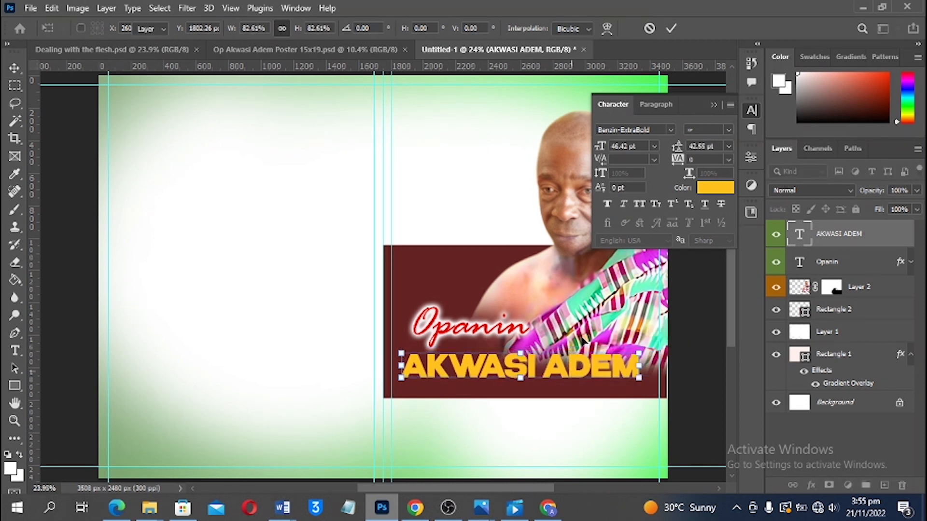
key(Return)
drag(452, 329, 449, 341)
key(shift+Down)
key(shift+Down)
key(shift+Down)
key(shift+Down)
key(shift+Down)
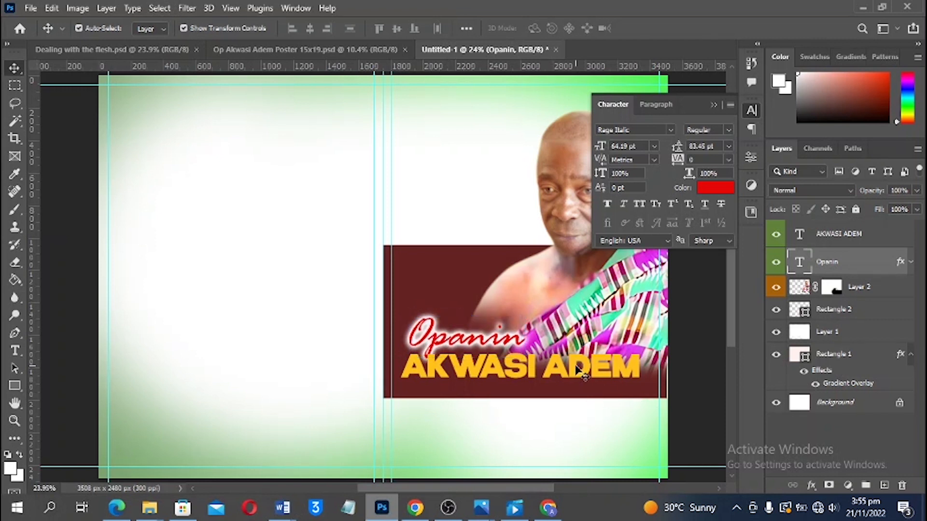
shift+click(549, 372)
drag(549, 372, 548, 379)
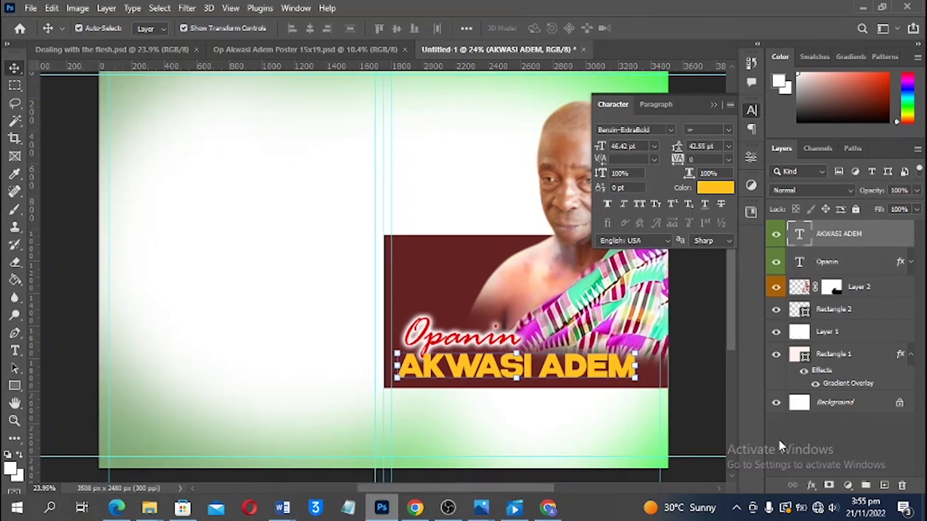
click(810, 487)
click(837, 476)
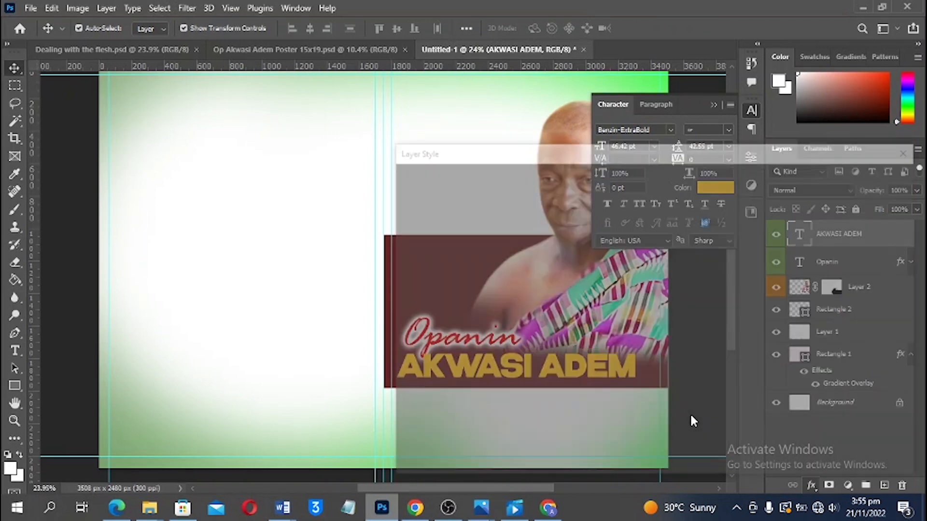
drag(534, 155, 752, 154)
drag(878, 220, 864, 220)
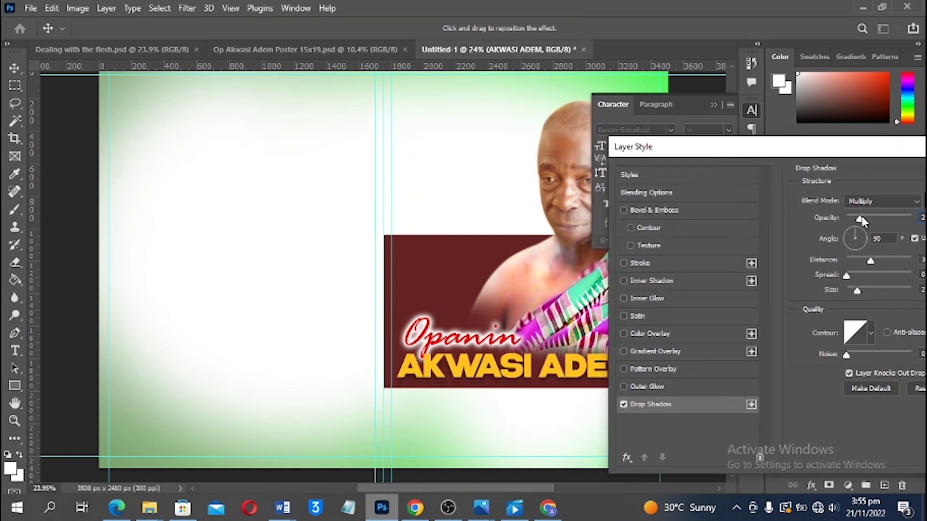
drag(863, 214, 862, 215)
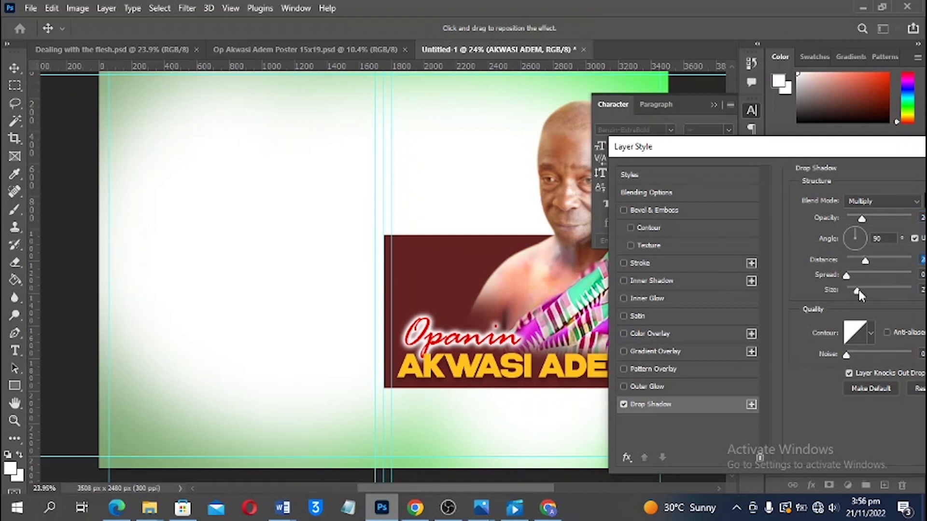
drag(865, 260, 860, 260)
drag(761, 151, 796, 139)
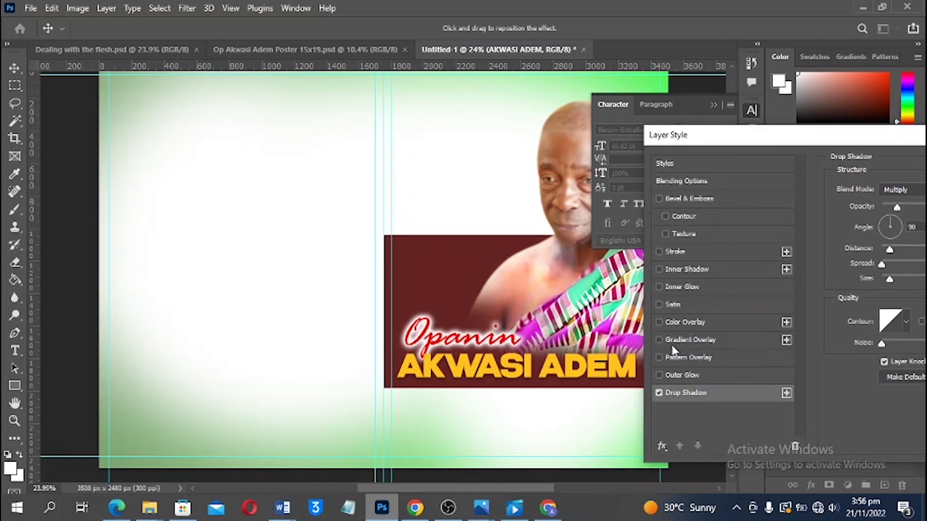
drag(622, 362, 619, 363)
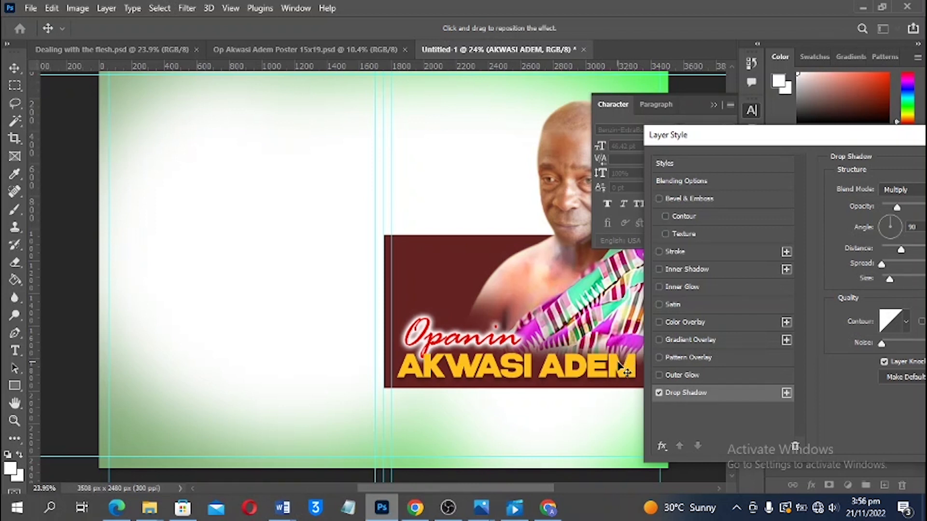
drag(804, 145, 798, 144)
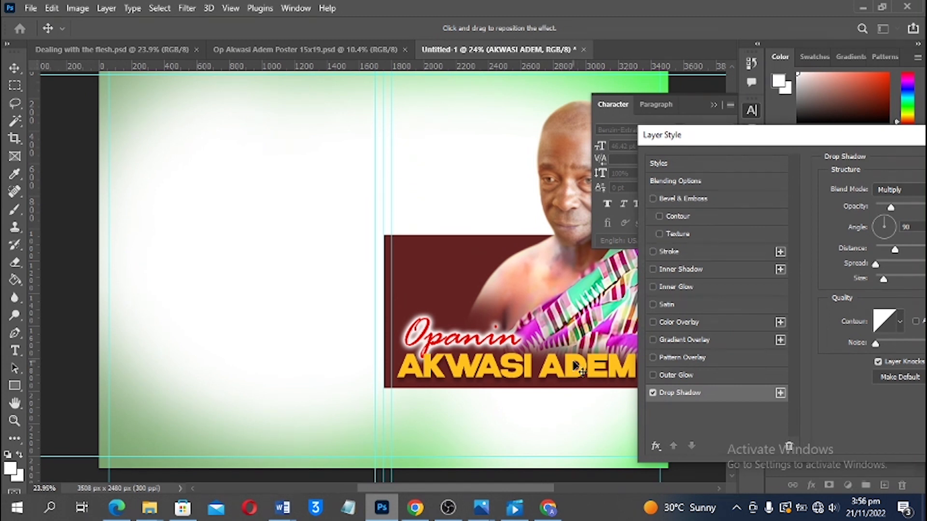
drag(578, 367, 581, 370)
mouse_move(580, 370)
mouse_down()
mouse_move(597, 361)
mouse_move(587, 368)
mouse_up()
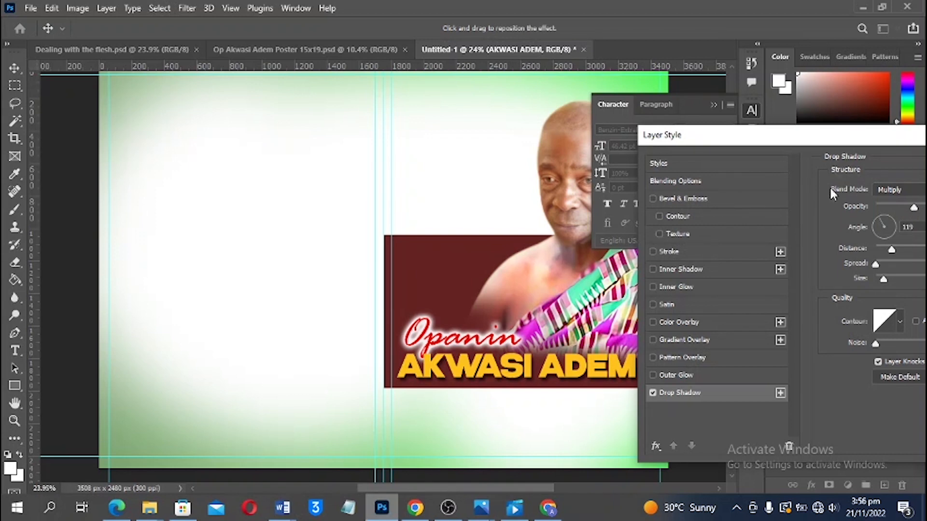
drag(833, 147, 584, 263)
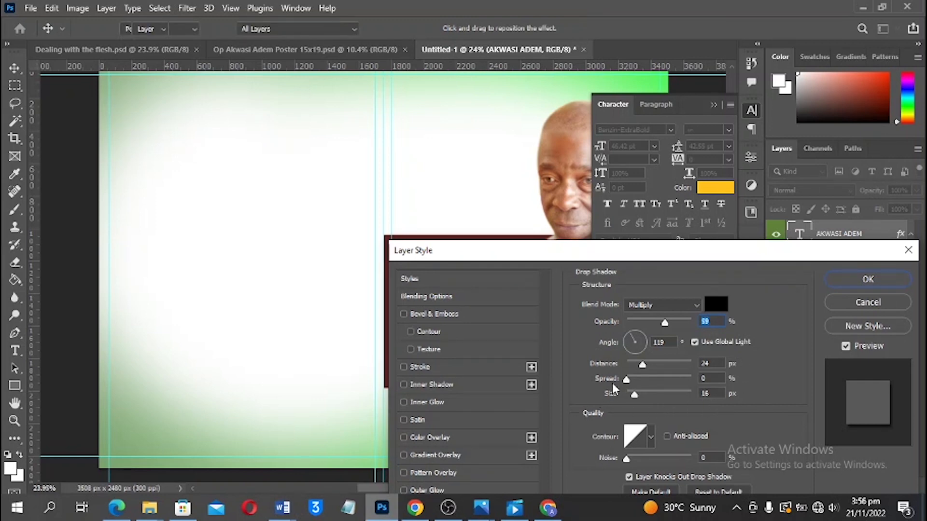
key(Return)
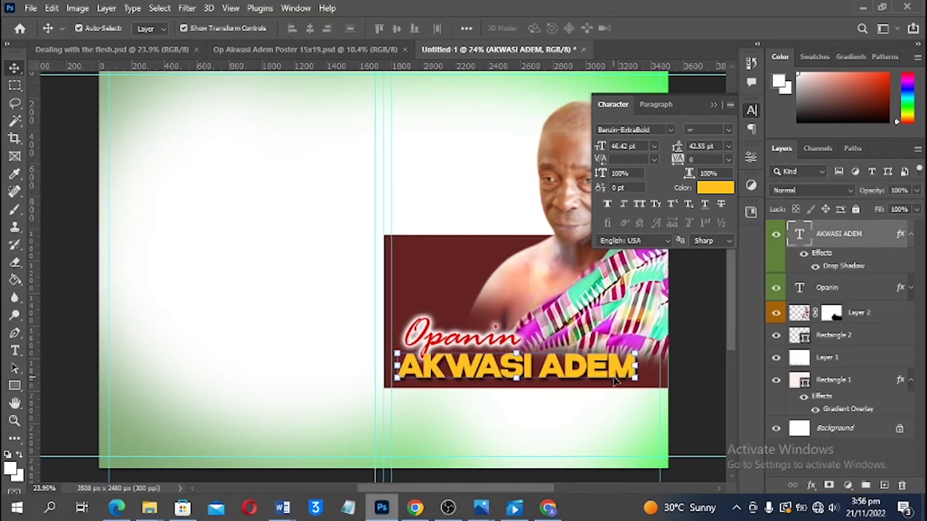
Stretch the maroon Rectangle 2 panel taller at the top
scroll(589, 388, down, 1)
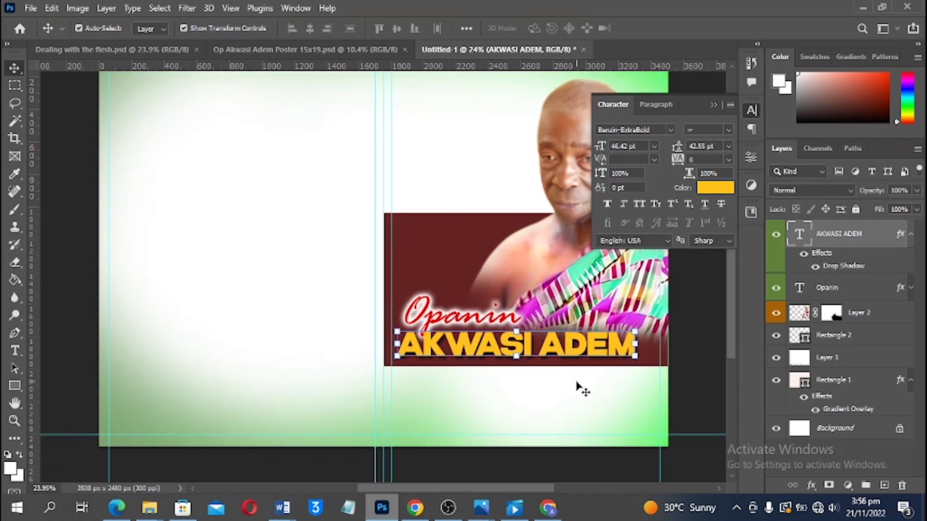
scroll(558, 370, up, 2)
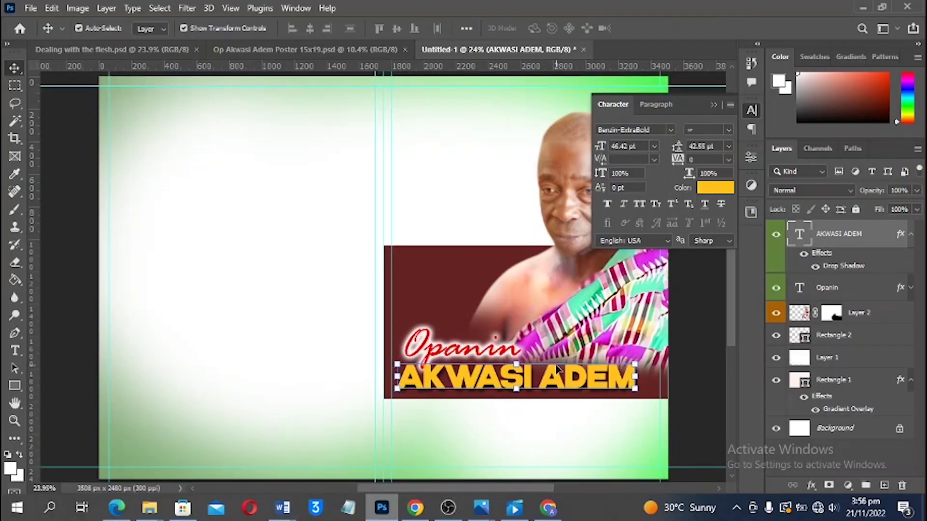
scroll(545, 359, up, 1)
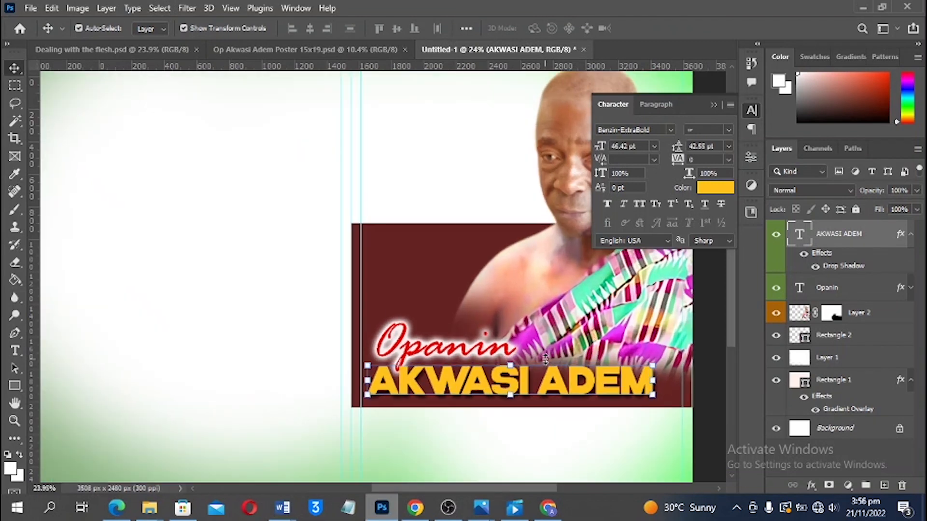
scroll(546, 359, up, 1)
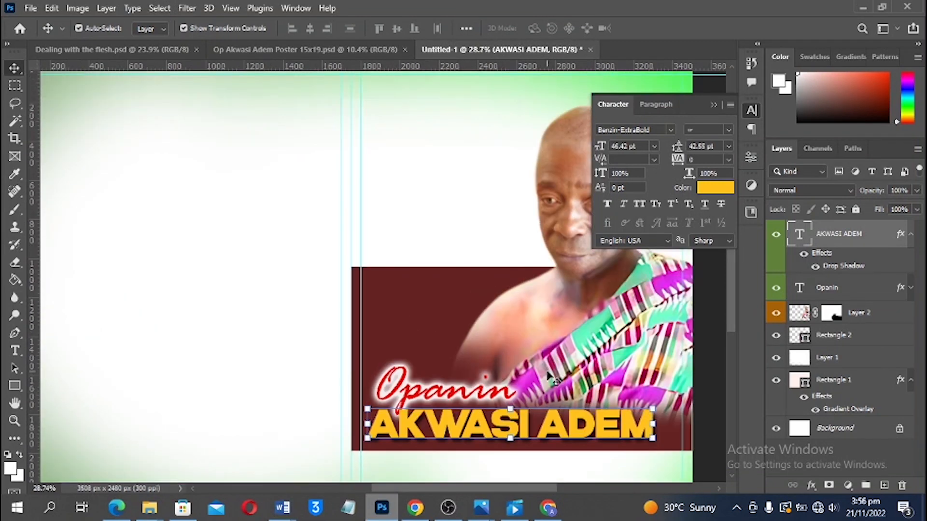
scroll(555, 369, down, 1)
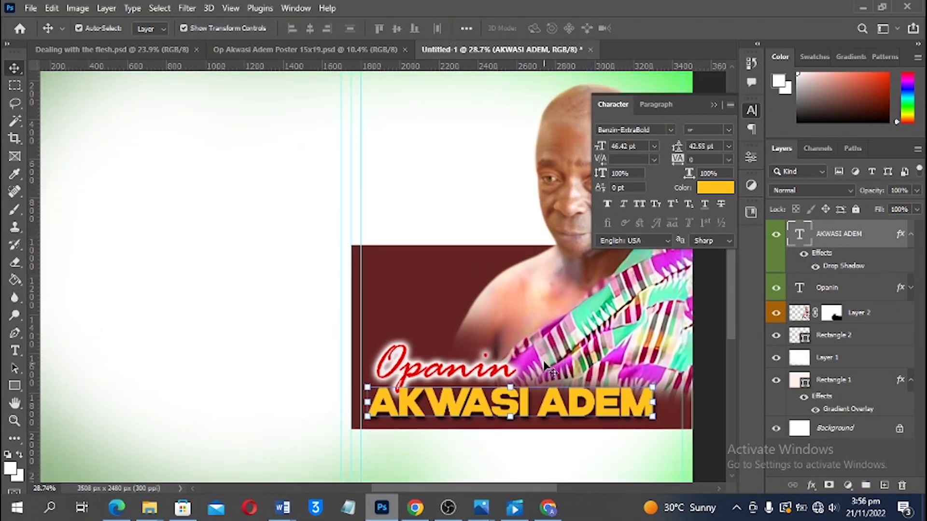
scroll(545, 362, down, 1)
scroll(545, 365, up, 3)
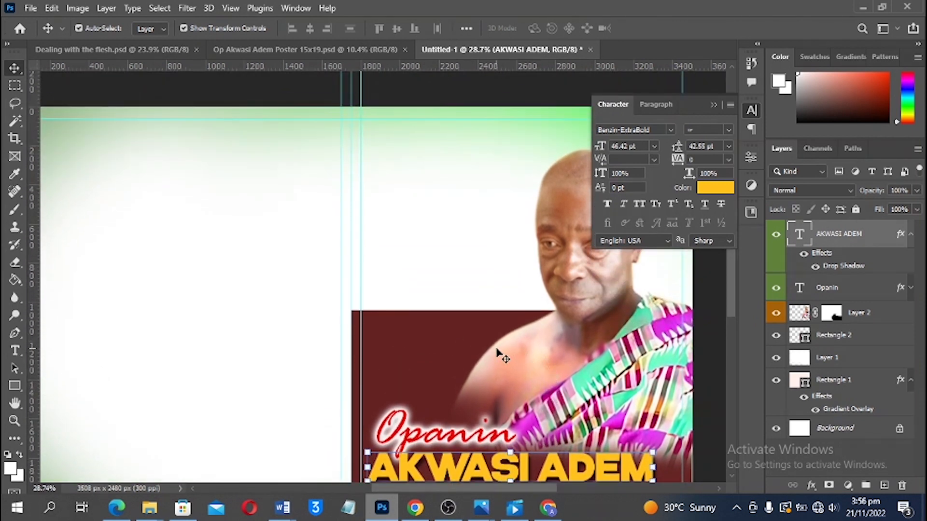
click(498, 352)
click(382, 337)
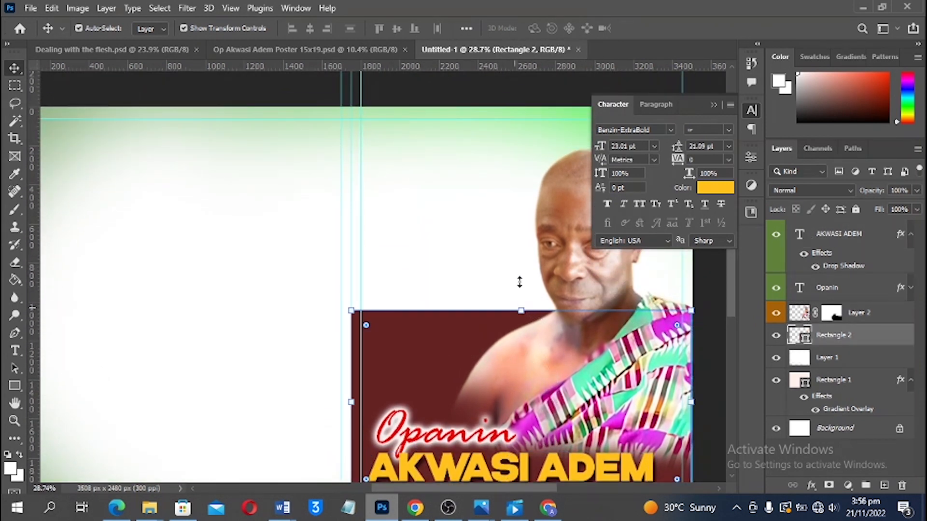
key(ctrl+t)
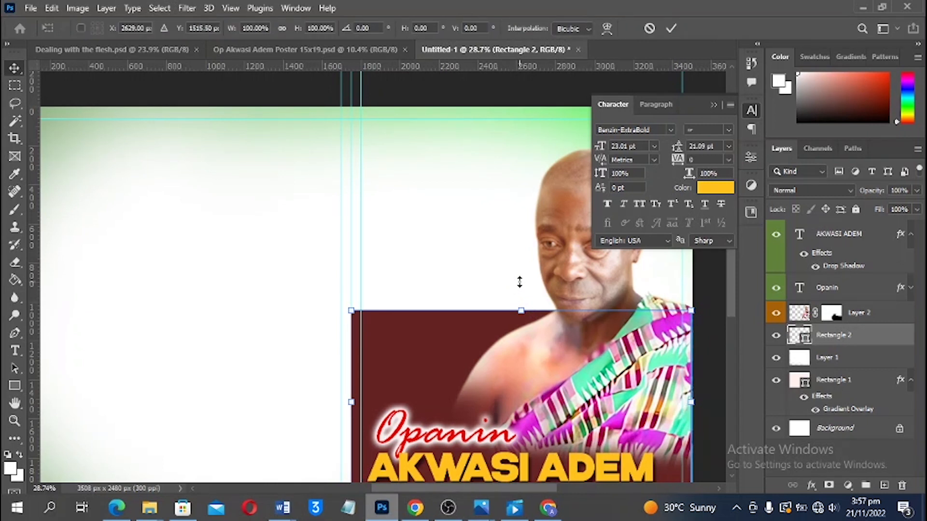
drag(521, 309, 521, 273)
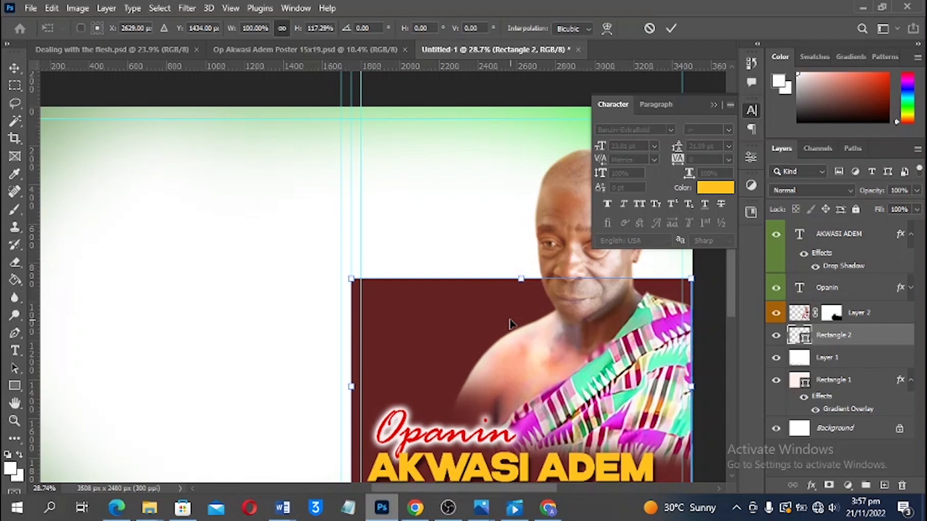
scroll(545, 285, down, 2)
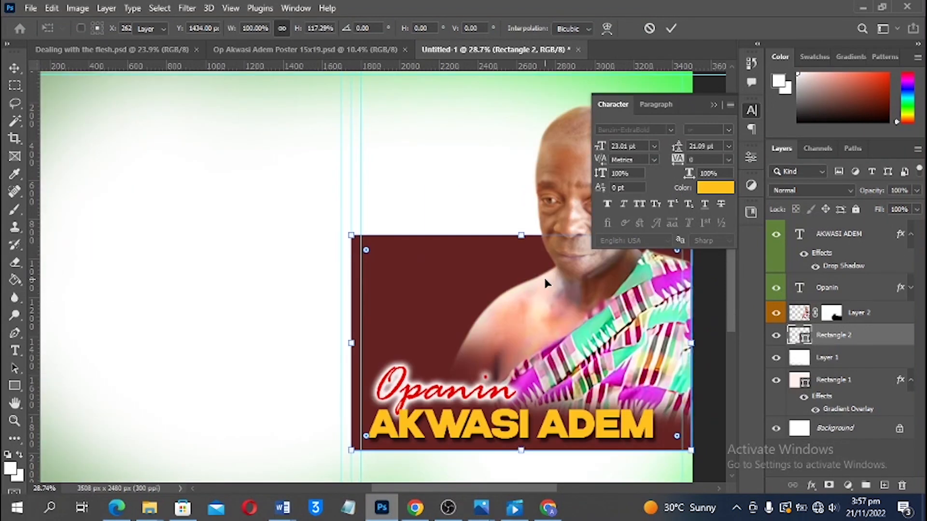
key(Return)
Move the Layer 2 portrait higher so his head rises above the maroon panel
scroll(546, 283, right, 3)
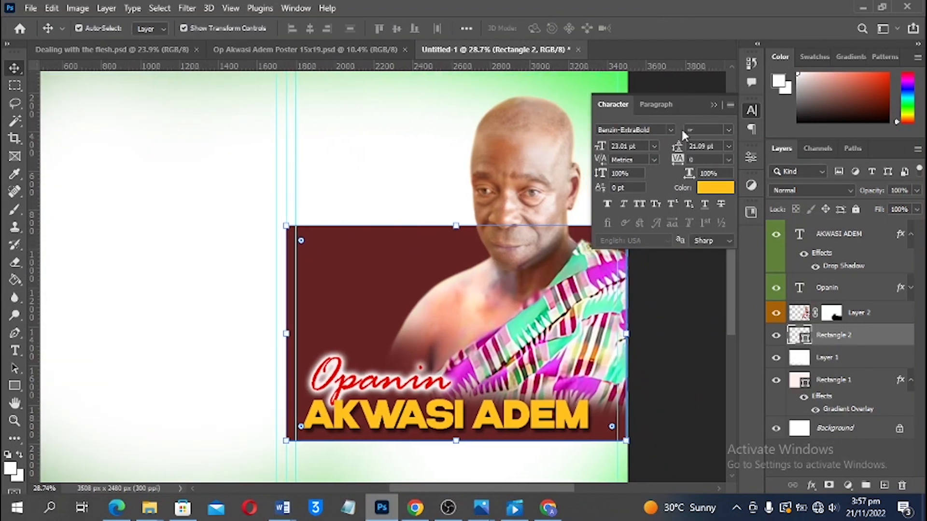
click(714, 104)
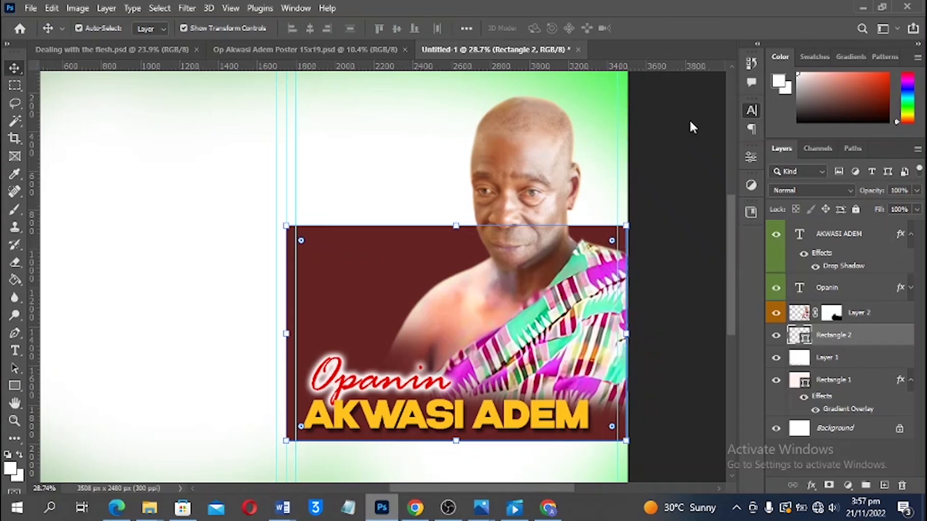
drag(540, 274, 540, 253)
scroll(540, 253, up, 2)
key(ctrl)
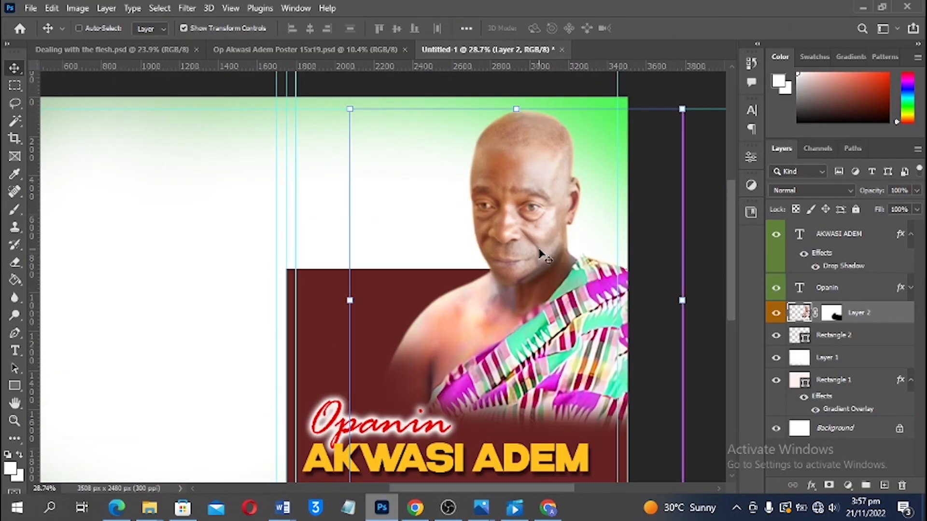
key(ctrl+0)
scroll(538, 246, up, 1)
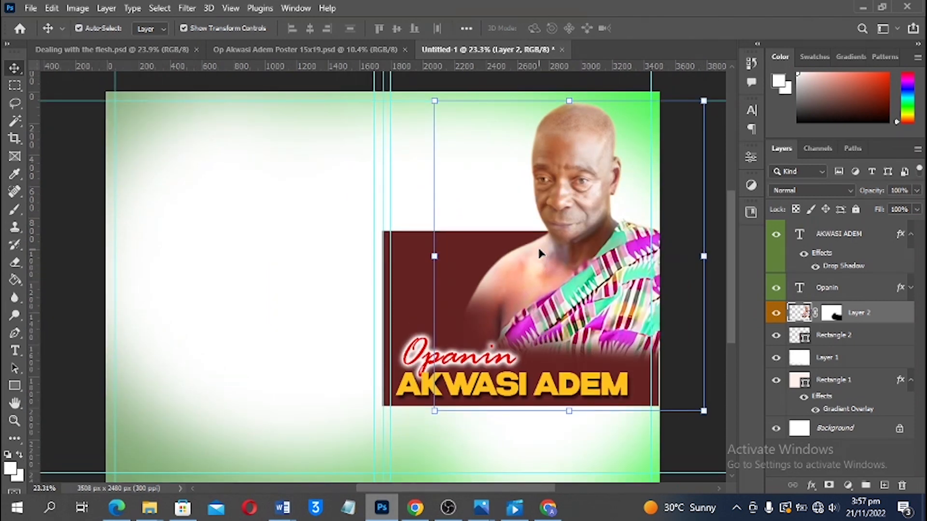
drag(555, 208, 556, 221)
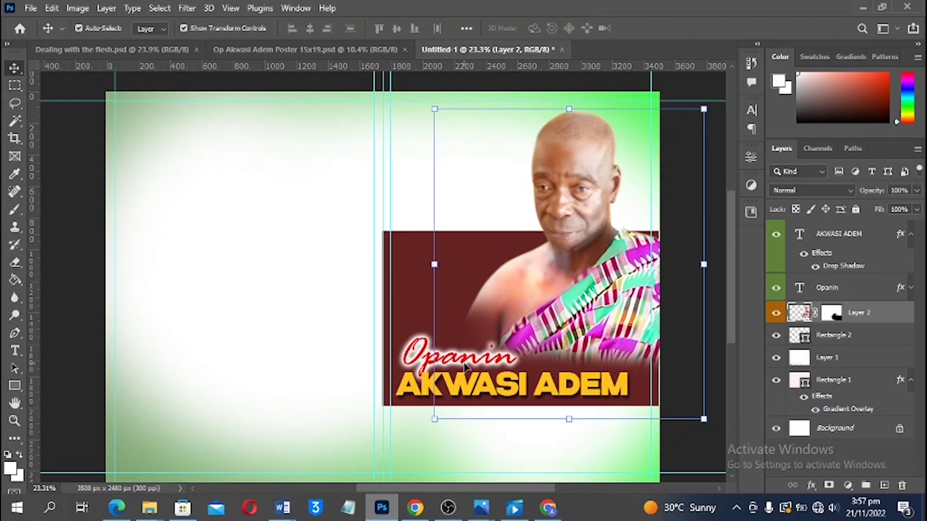
click(465, 368)
shift+click(550, 390)
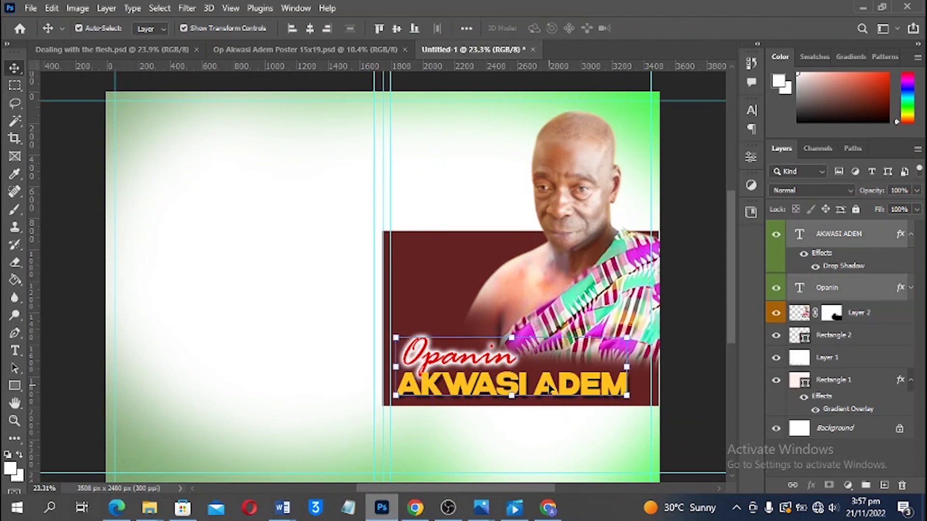
drag(550, 389, 543, 340)
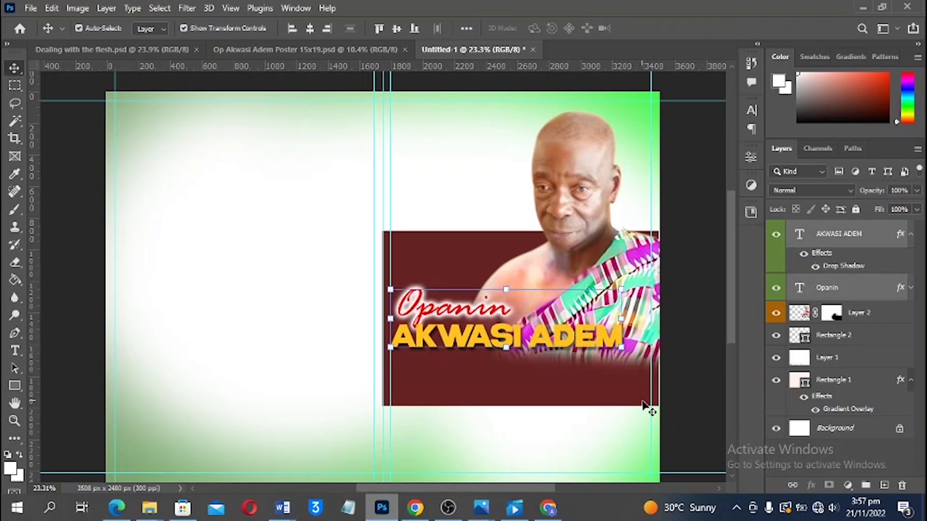
click(688, 366)
Remove Opanin's glow effects and make its text plain white
click(481, 304)
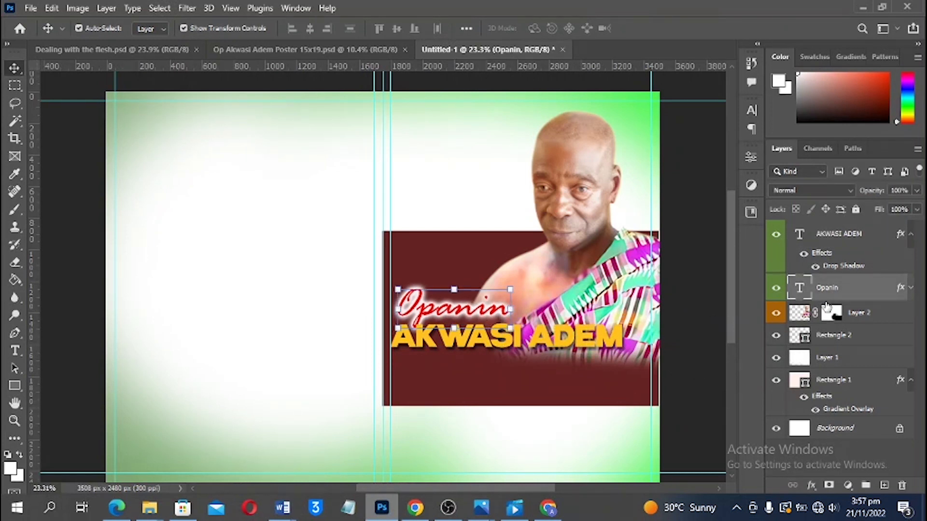
drag(901, 288, 902, 485)
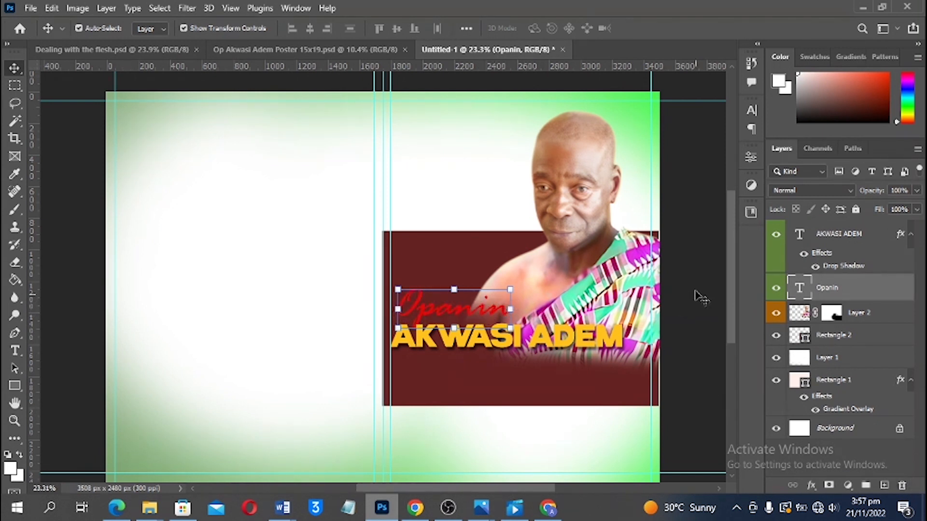
click(752, 110)
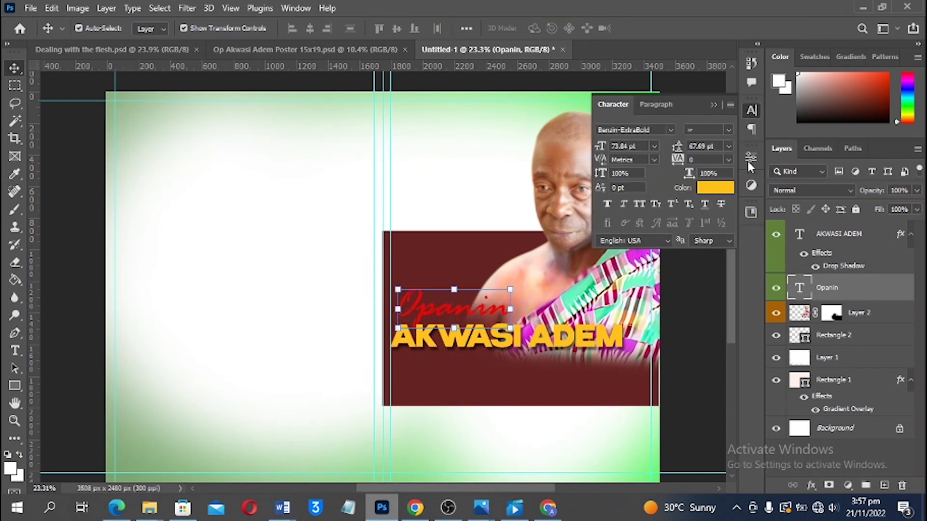
click(717, 191)
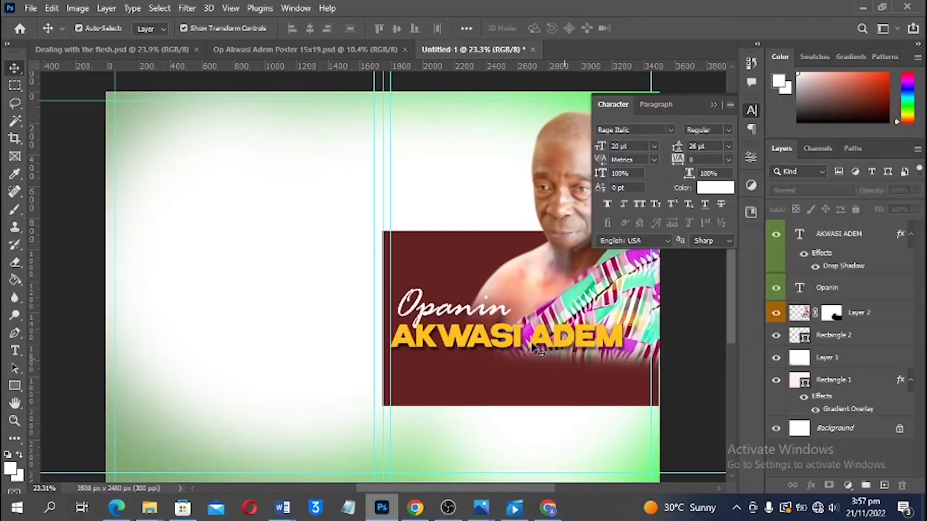
key(t)
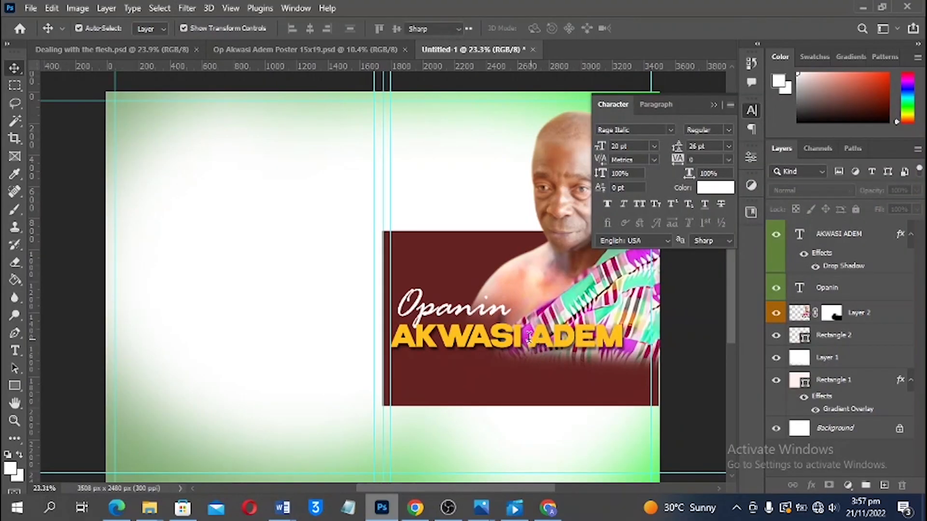
click(529, 339)
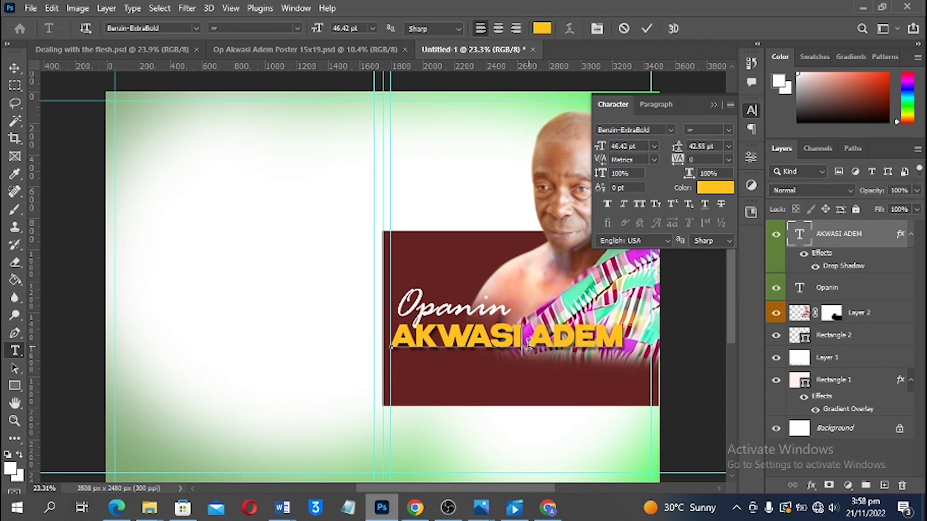
Put ADEM on its own second line and enlarge it to 64 pt
key(BackSpace)
key(Return)
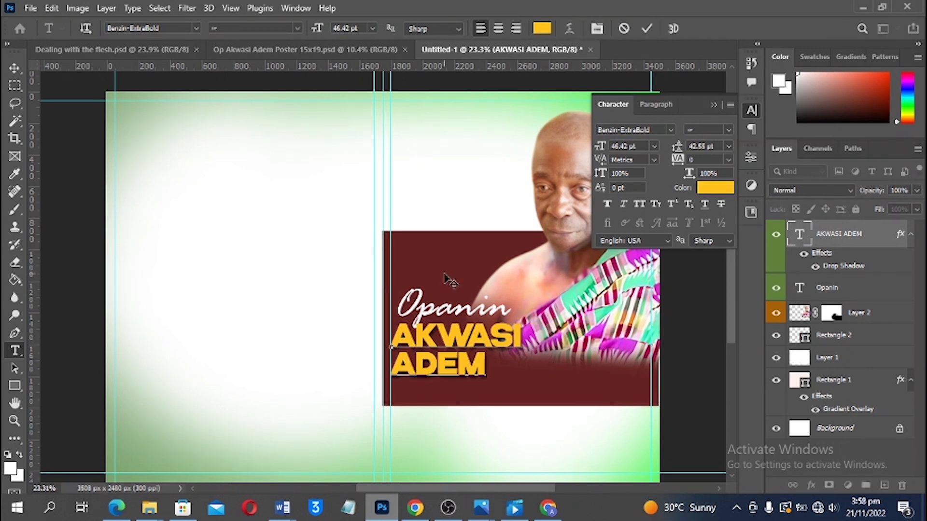
click(15, 70)
double_click(470, 355)
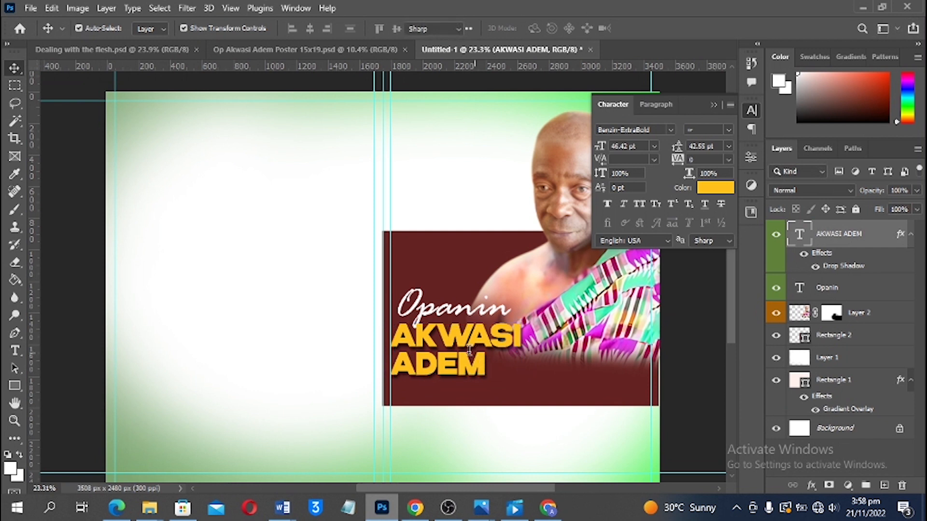
drag(487, 366, 411, 352)
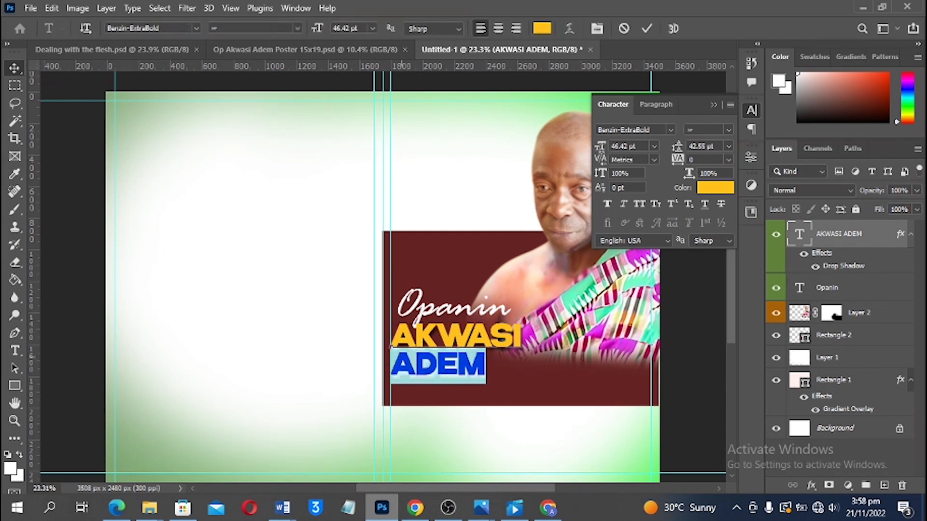
click(608, 150)
text(52)
key(Return)
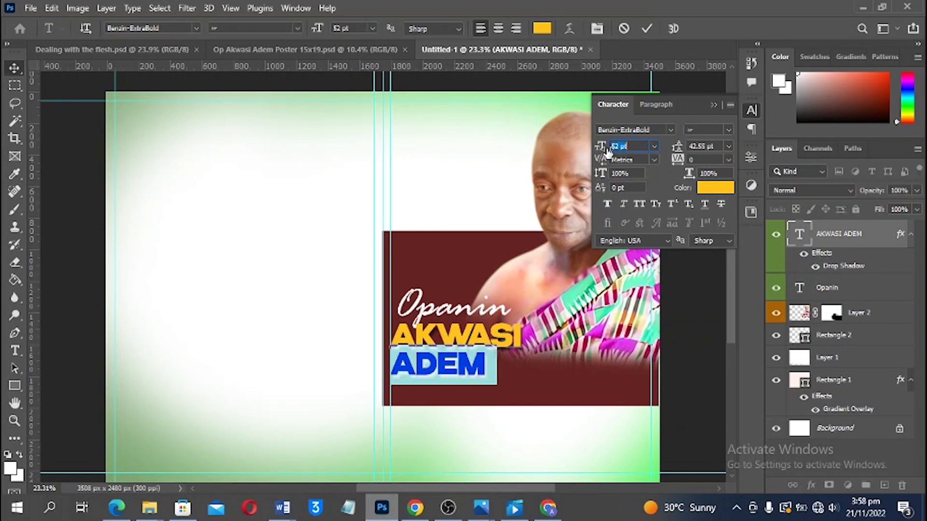
drag(606, 149, 617, 148)
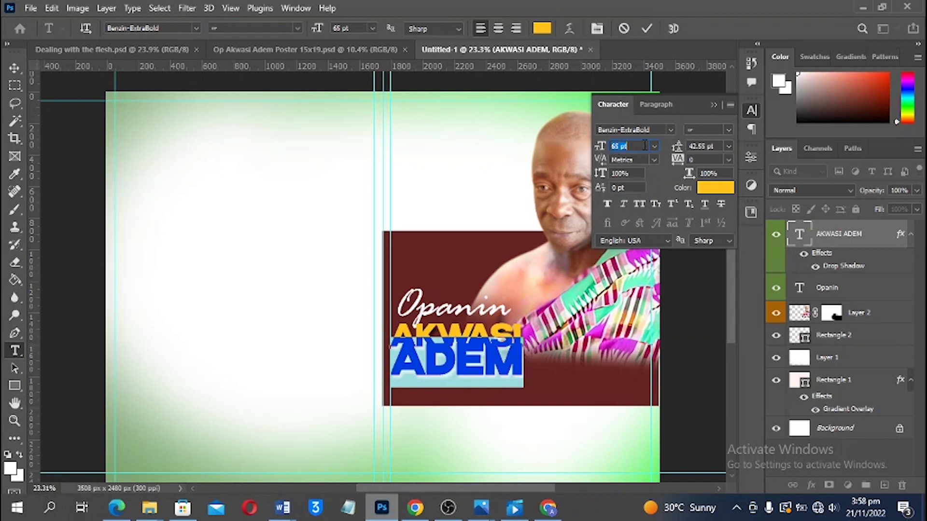
key(Down)
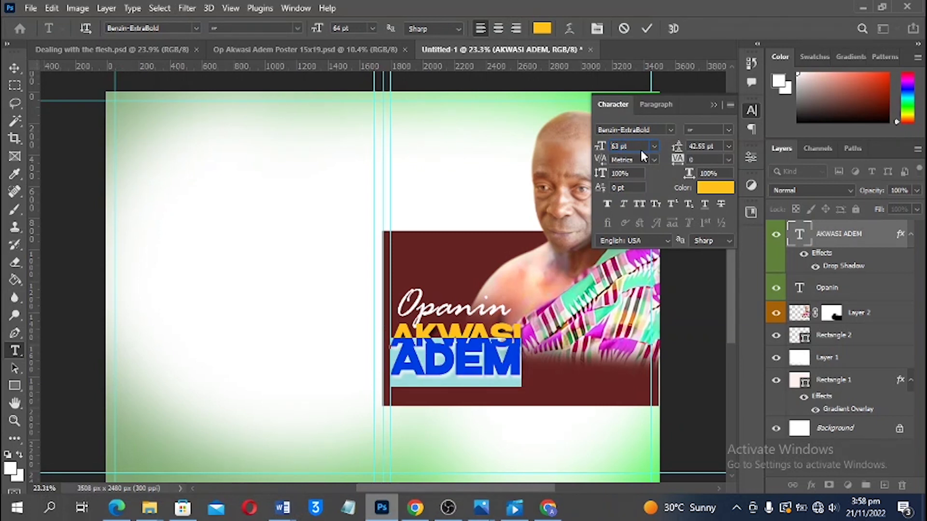
key(Up)
key(Up)
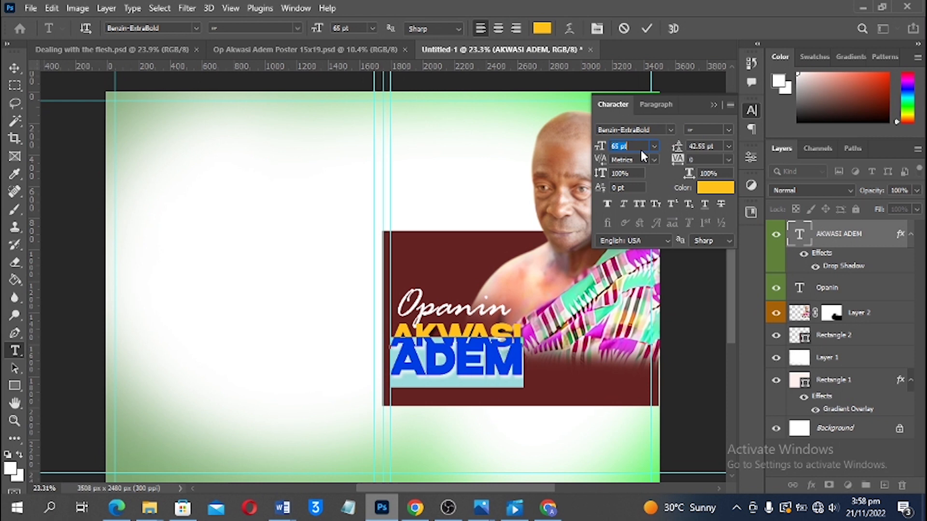
key(Down)
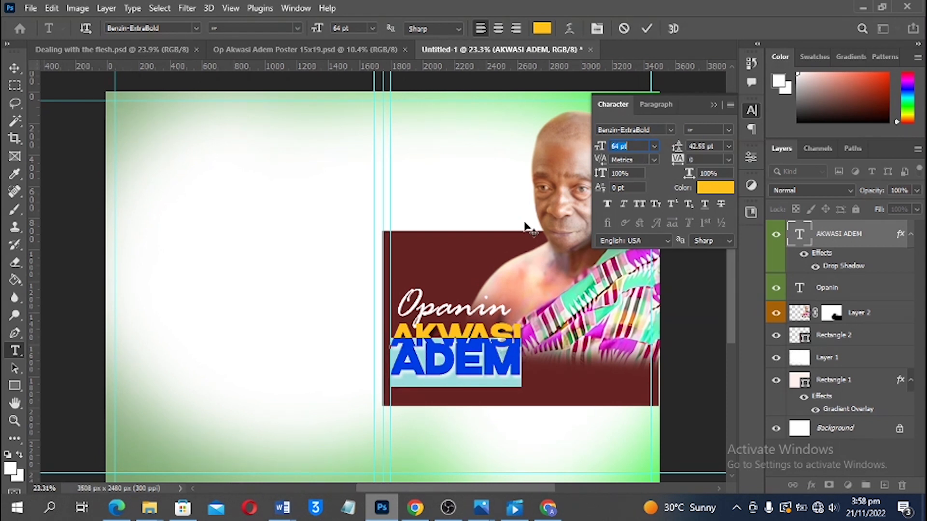
click(480, 332)
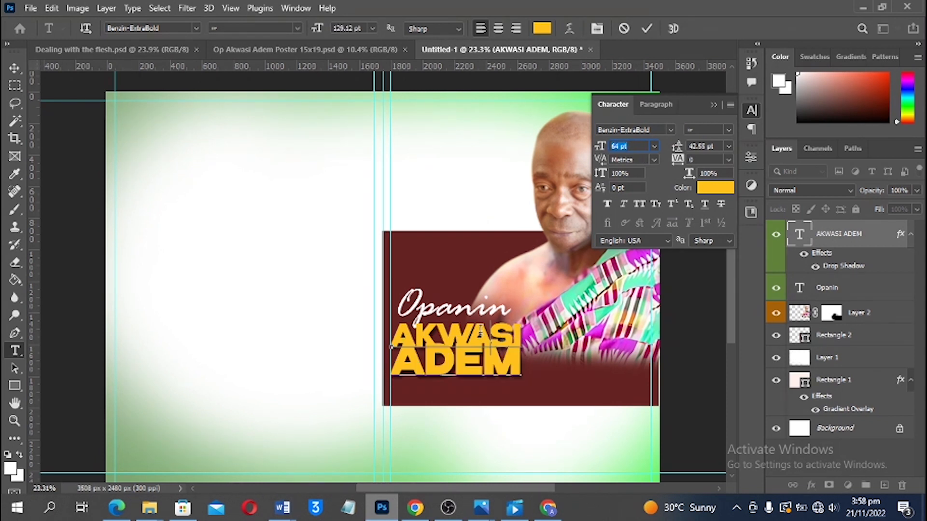
Increase the name's leading to 50.62 pt and commit the text edit
key(ctrl+a)
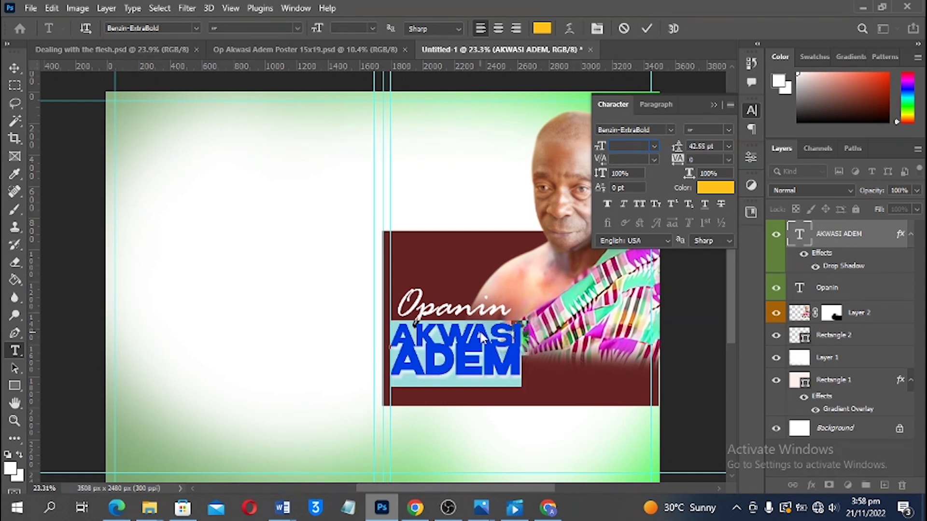
key(alt+space)
key(Escape)
key(alt+Down)
key(alt+Down)
key(alt+Down)
key(alt+Down)
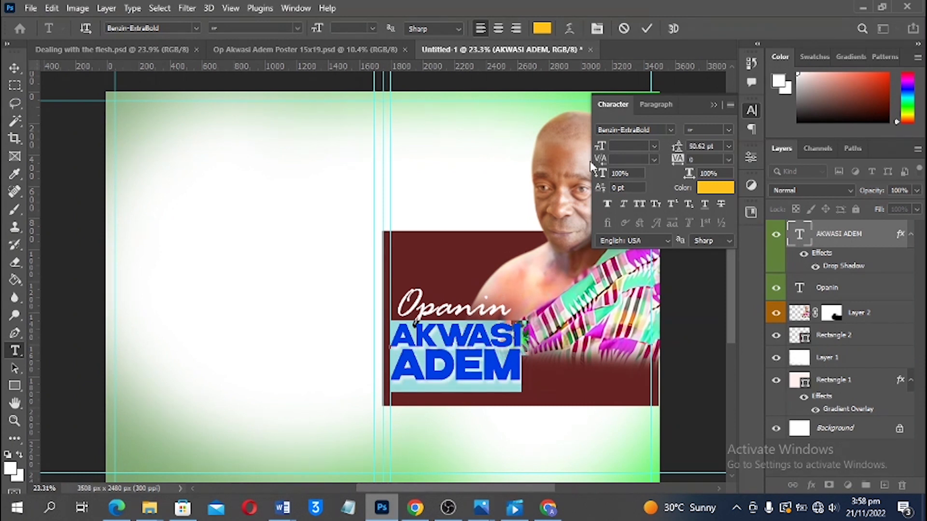
click(646, 28)
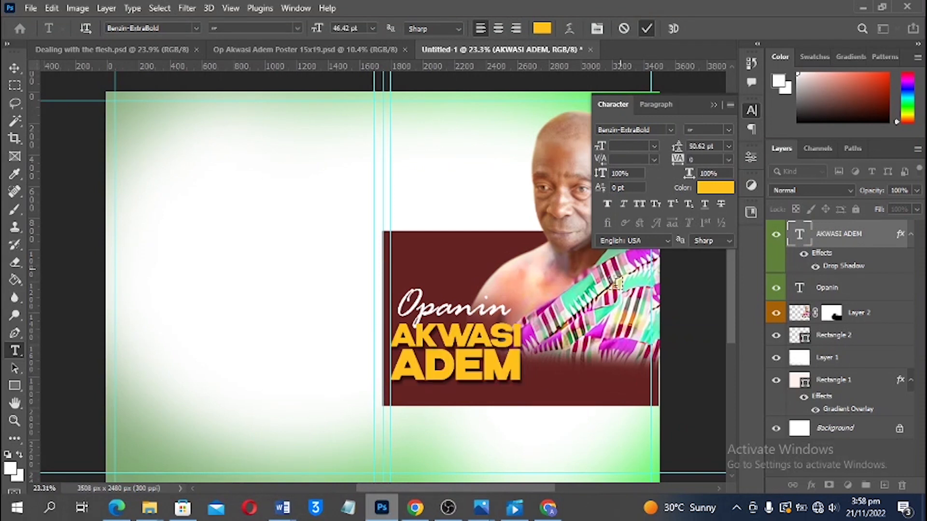
key(v)
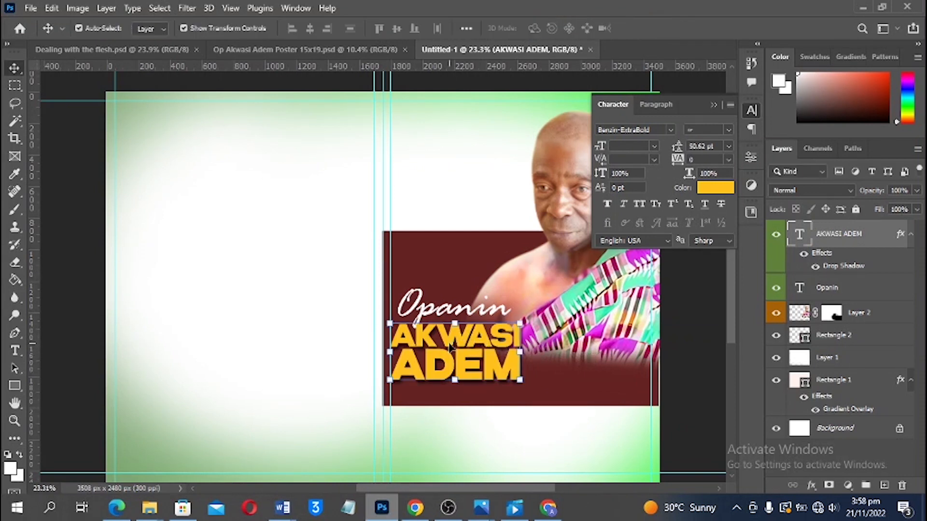
shift+click(437, 309)
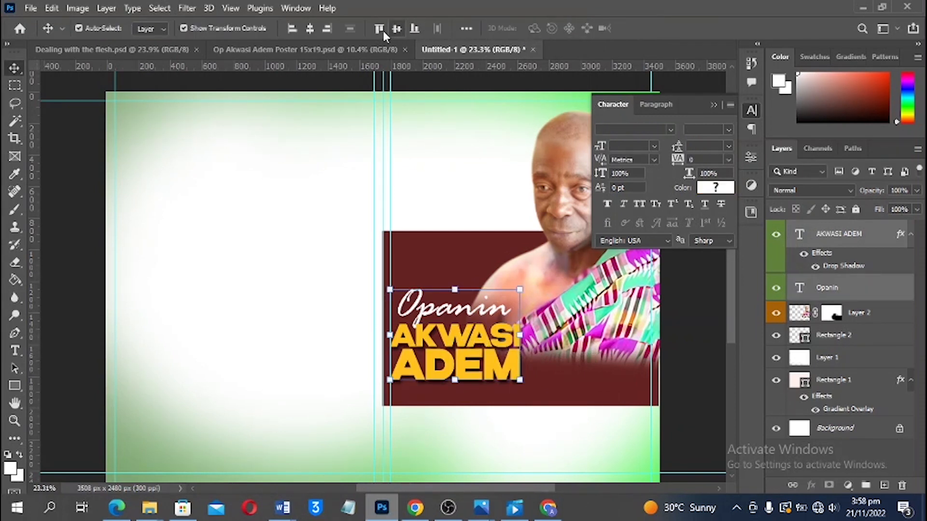
click(312, 30)
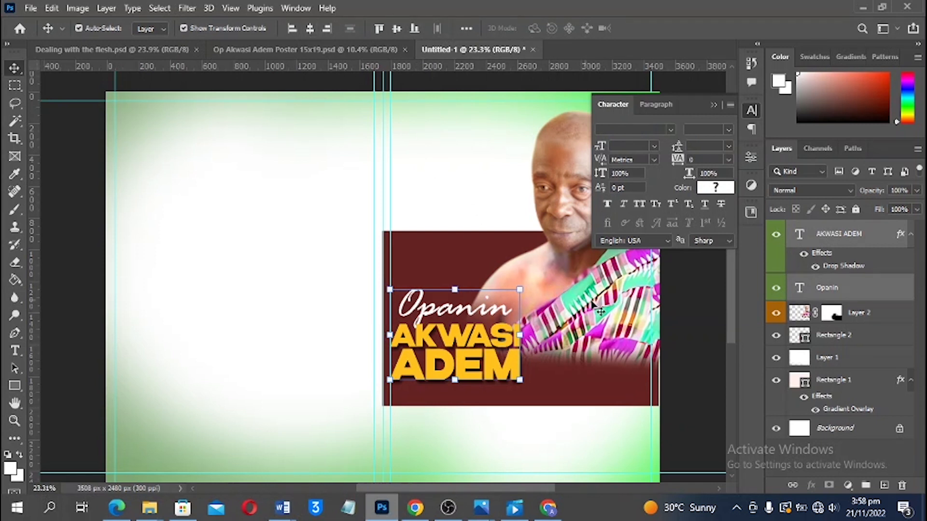
mouse_move(457, 344)
mouse_down()
mouse_move(463, 330)
mouse_move(465, 341)
mouse_up()
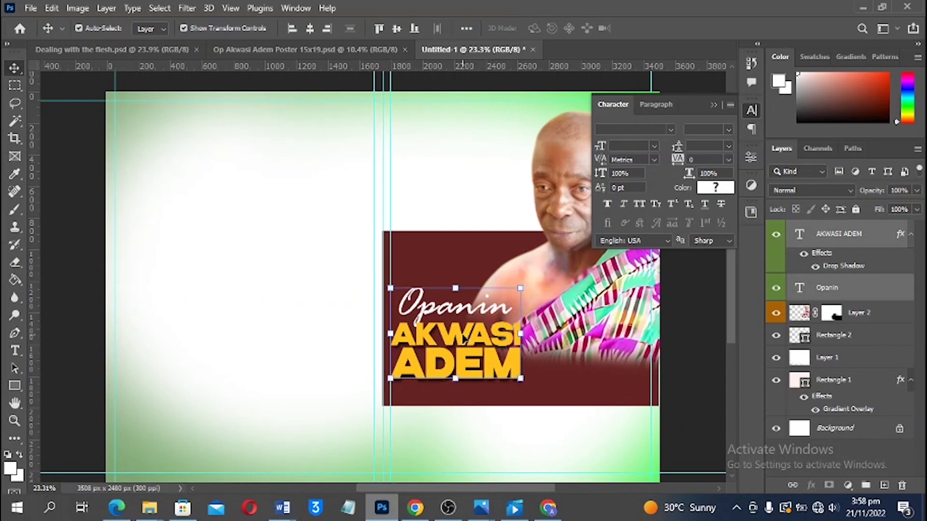
scroll(465, 341, up, 2)
scroll(482, 297, up, 2)
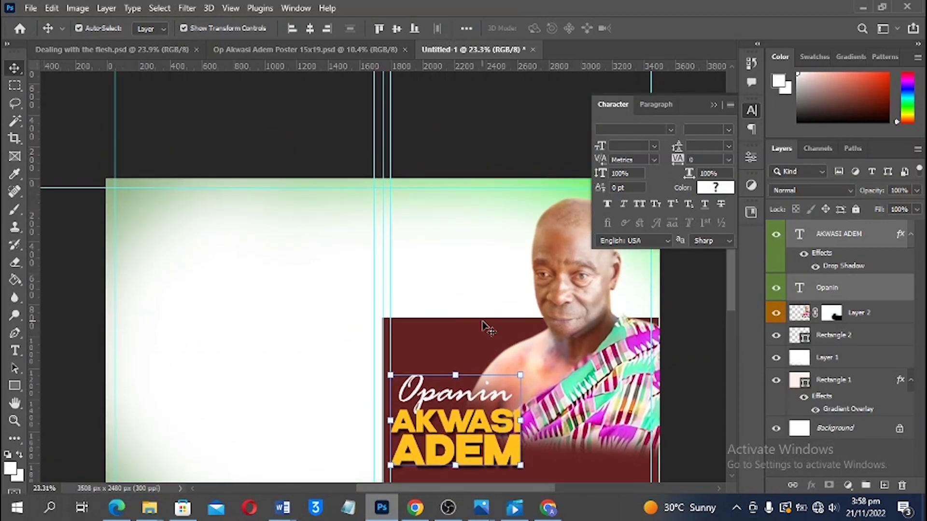
mouse_move(457, 327)
mouse_down()
mouse_move(467, 337)
mouse_move(467, 322)
mouse_up()
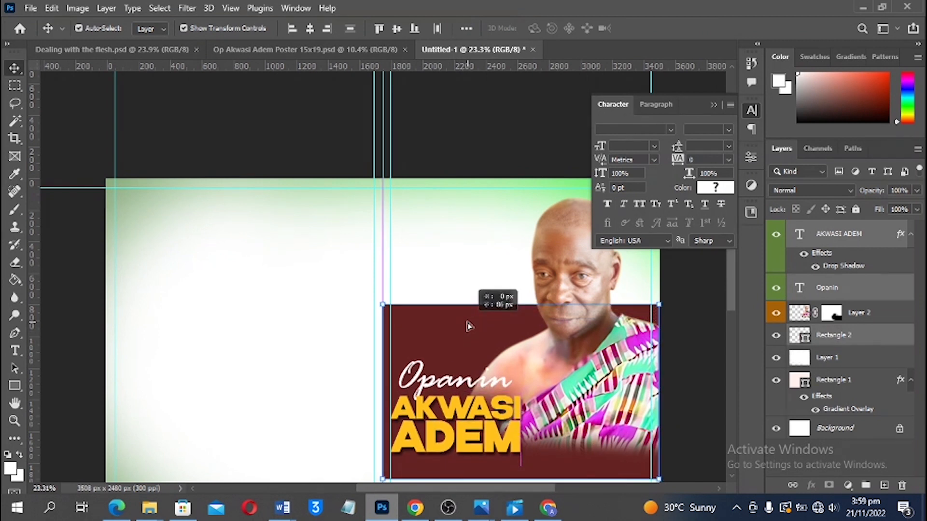
drag(468, 326, 468, 343)
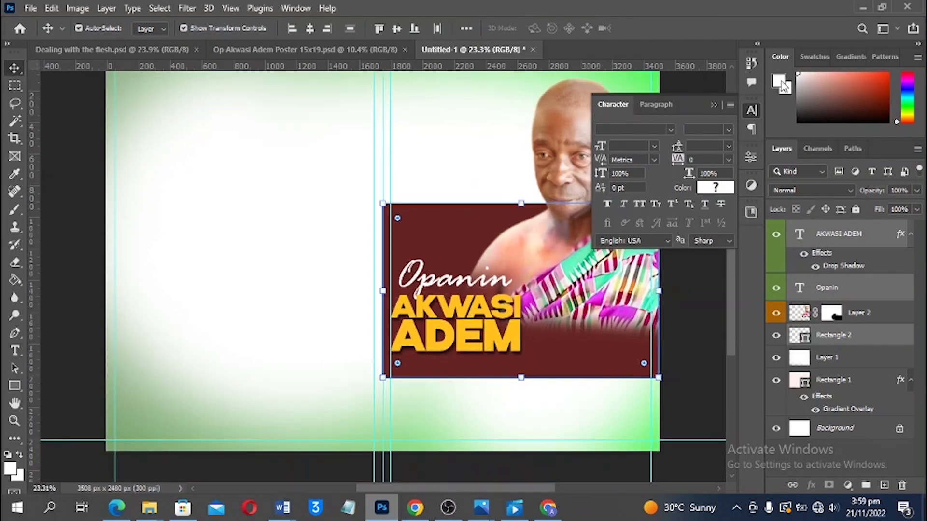
Stretch the maroon panel taller at the bottom and nudge the portrait left
click(717, 104)
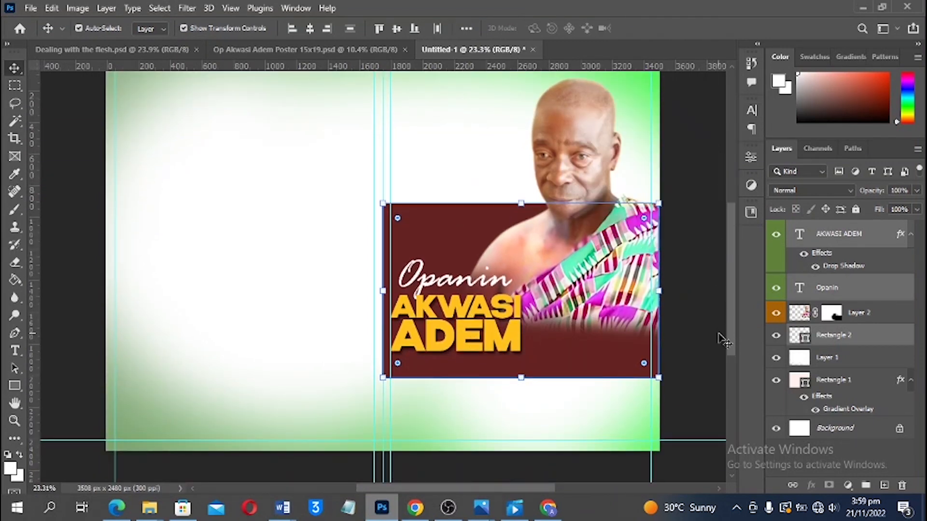
scroll(706, 310, down, 1)
key(ctrl+t)
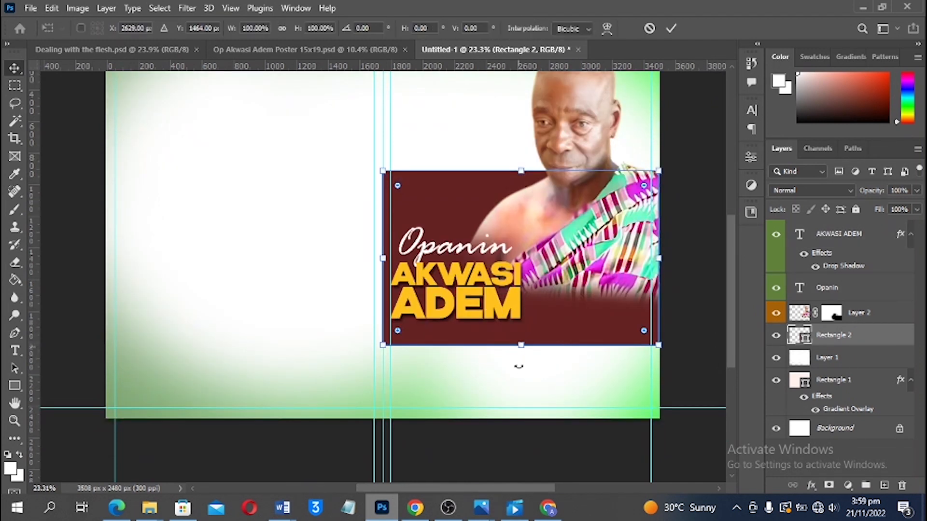
drag(521, 346, 521, 372)
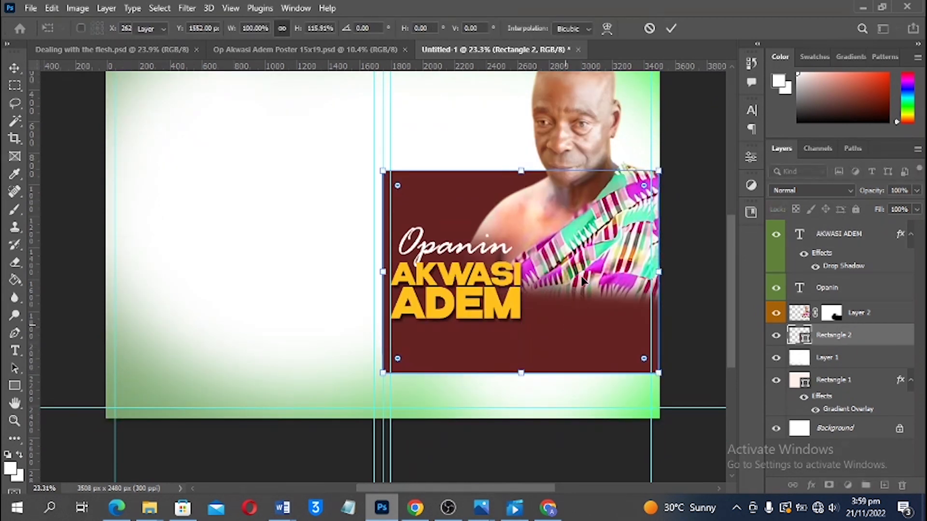
key(Return)
scroll(597, 258, up, 1)
mouse_move(602, 257)
mouse_down()
mouse_move(583, 268)
mouse_move(585, 260)
mouse_up()
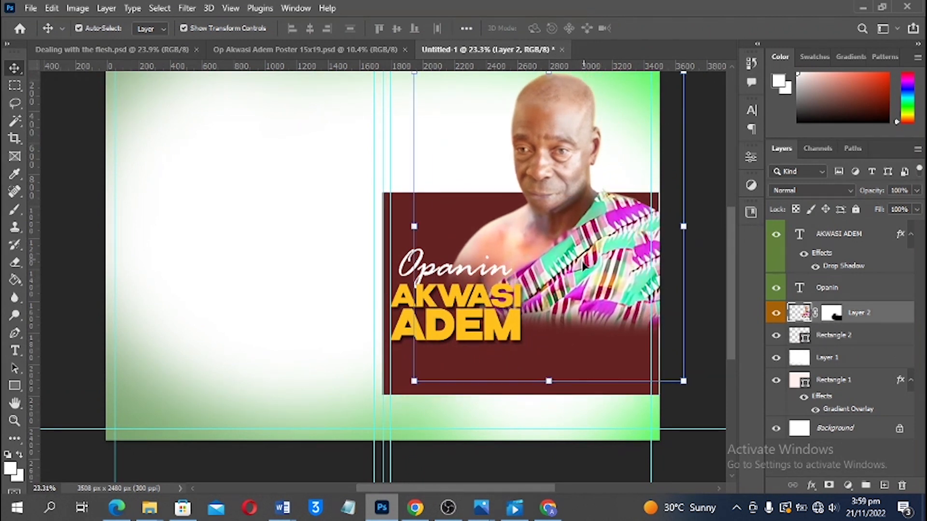
click(720, 344)
click(472, 280)
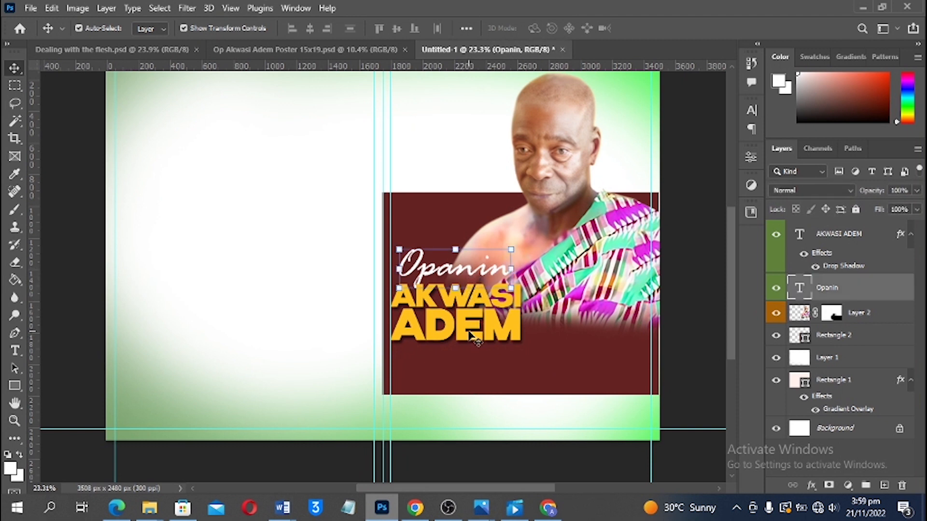
shift+click(469, 334)
shift+click(468, 299)
drag(468, 288, 456, 264)
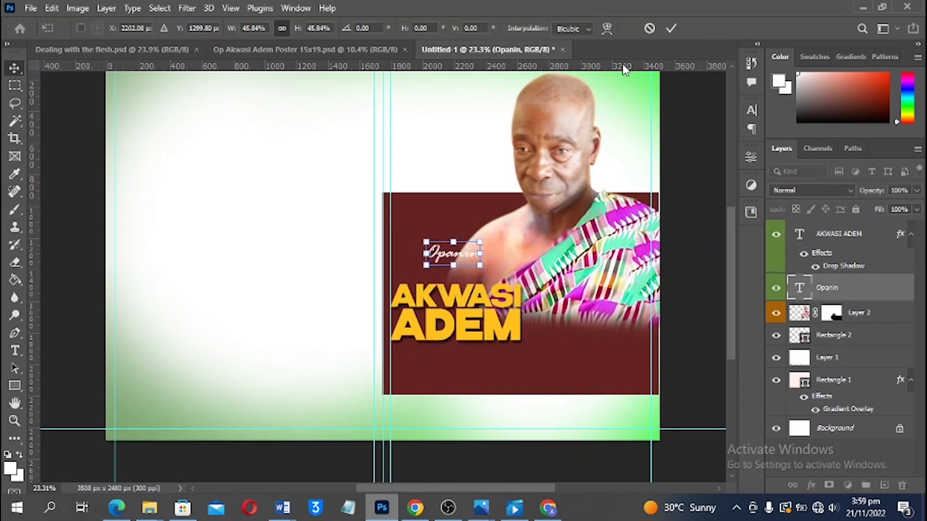
click(651, 30)
shift+click(461, 314)
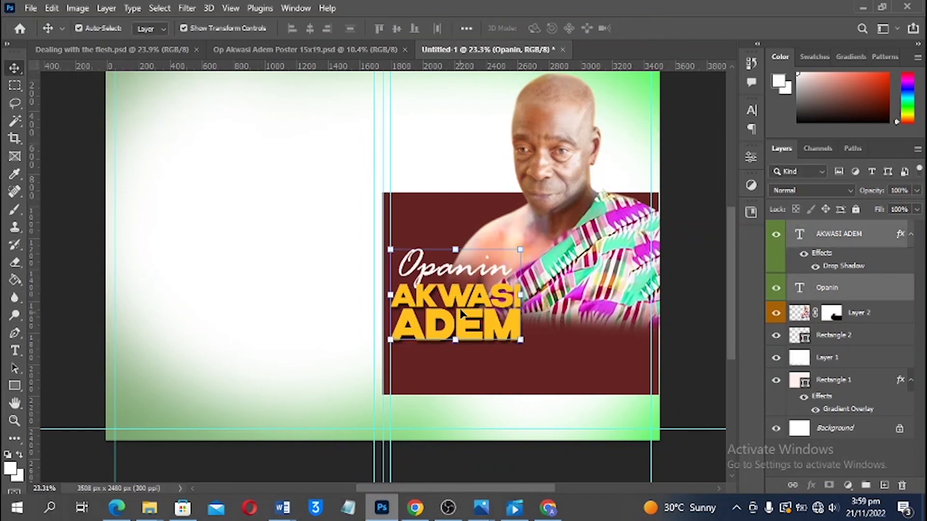
drag(461, 313, 468, 316)
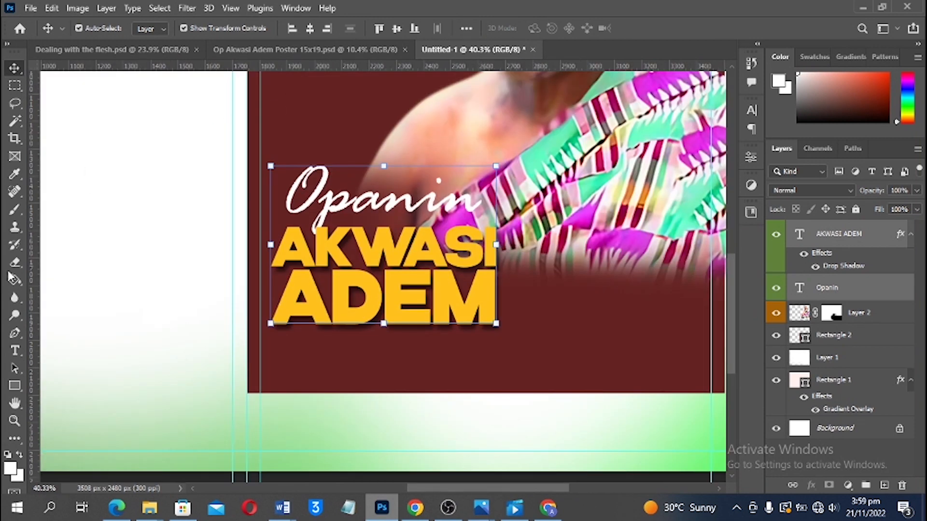
Draw a rectangle below ADEM on the maroon panel with no fill
click(15, 386)
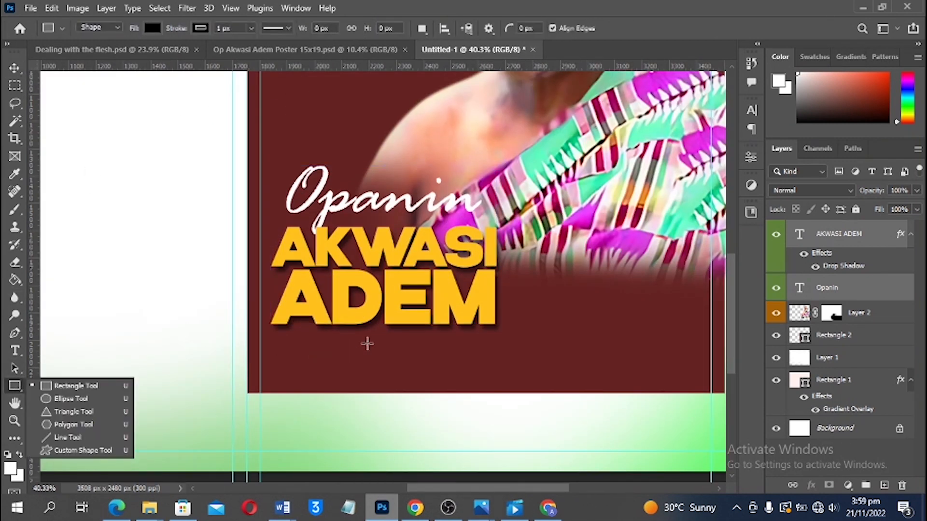
drag(332, 344, 493, 381)
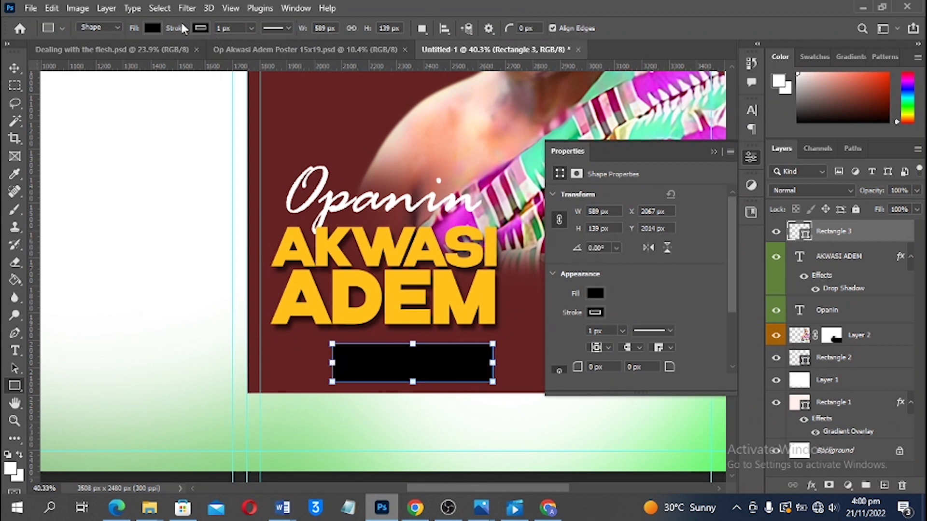
click(152, 28)
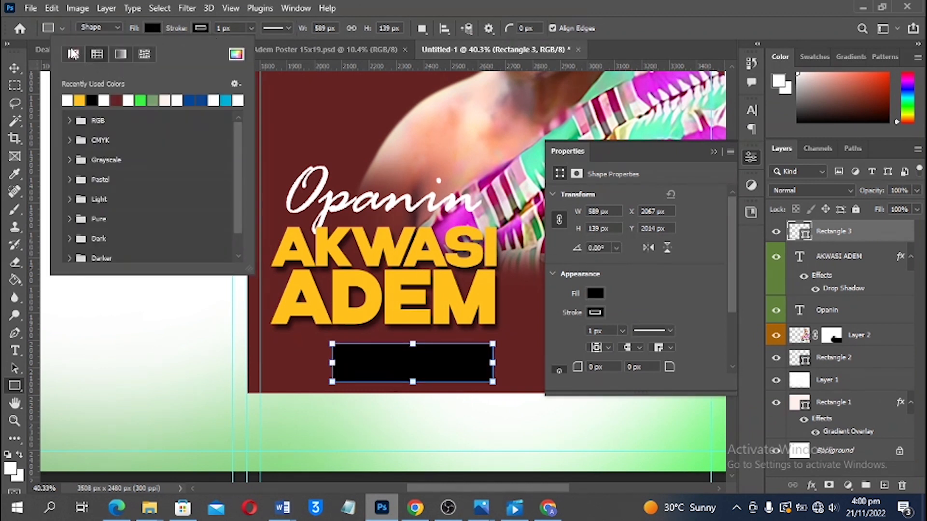
click(207, 27)
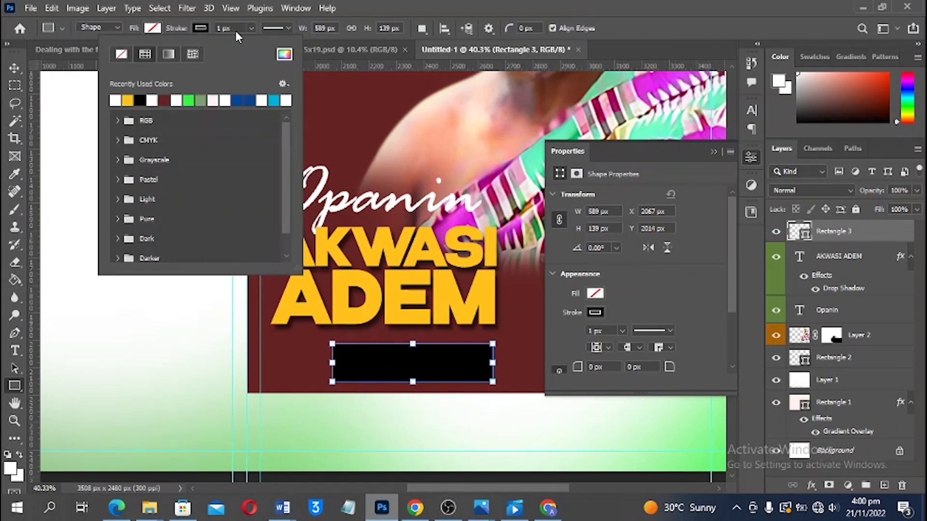
Give the rectangle a white 10 px outline
click(238, 27)
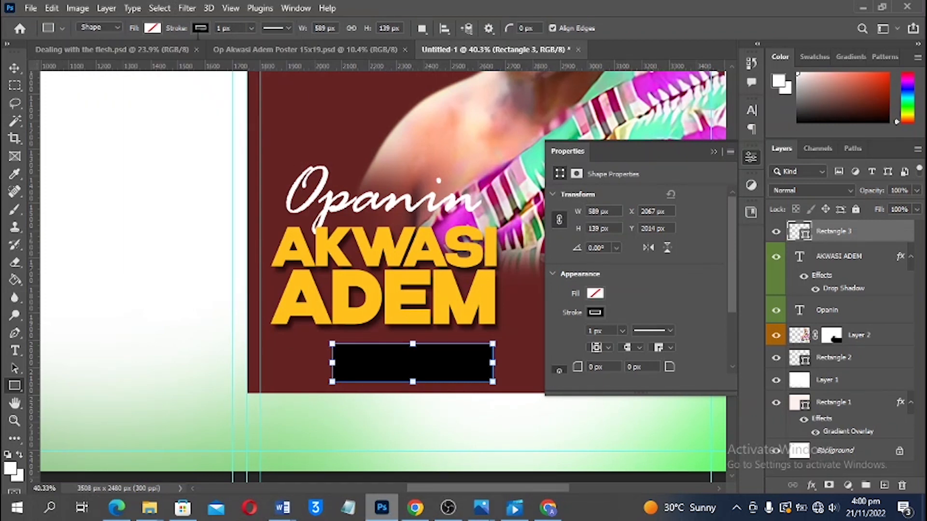
drag(198, 37, 212, 32)
text(10)
click(203, 28)
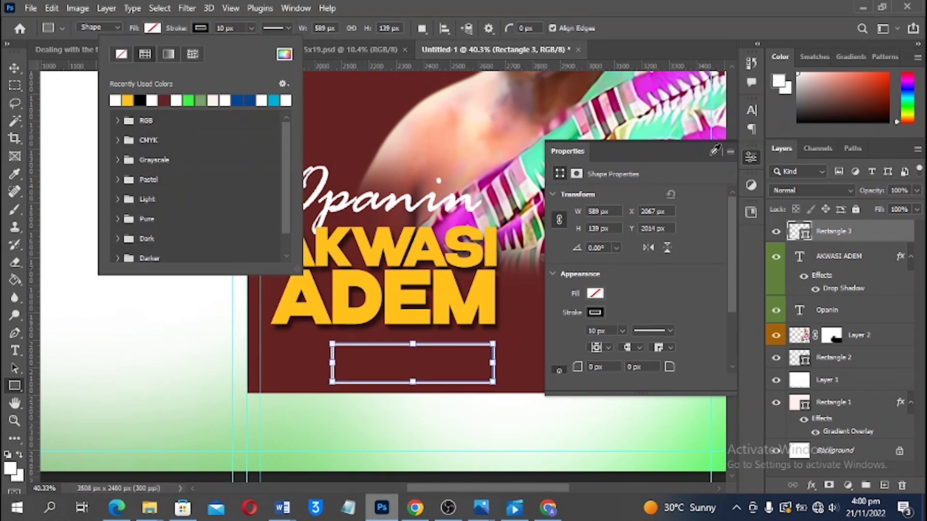
click(716, 152)
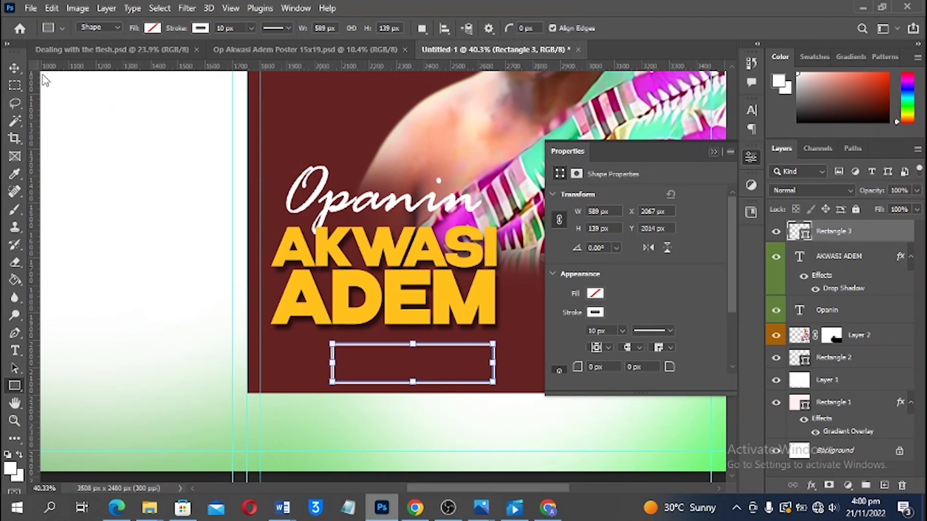
click(30, 8)
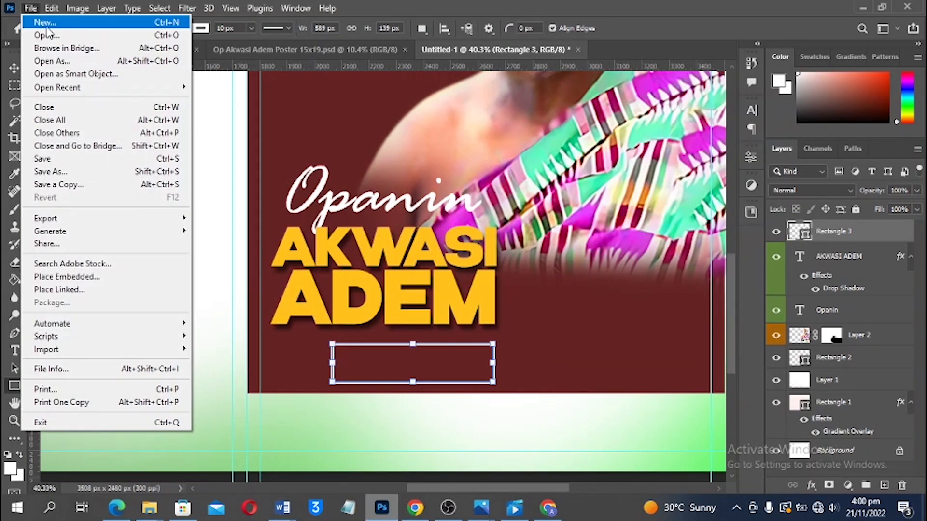
Save the cover as Op Adem Funeral Book Cover.psd in Documents' Source files folder
click(64, 162)
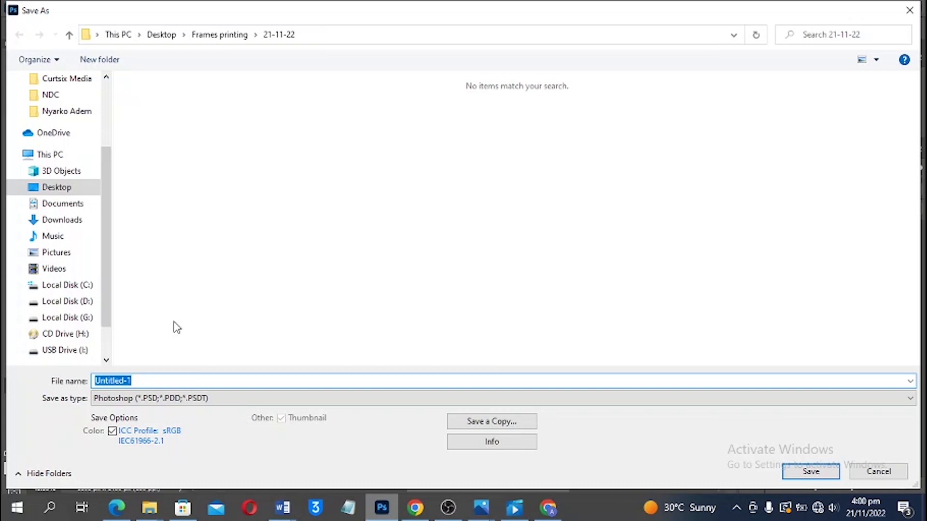
text(Op Adem Funeral Book Cover)
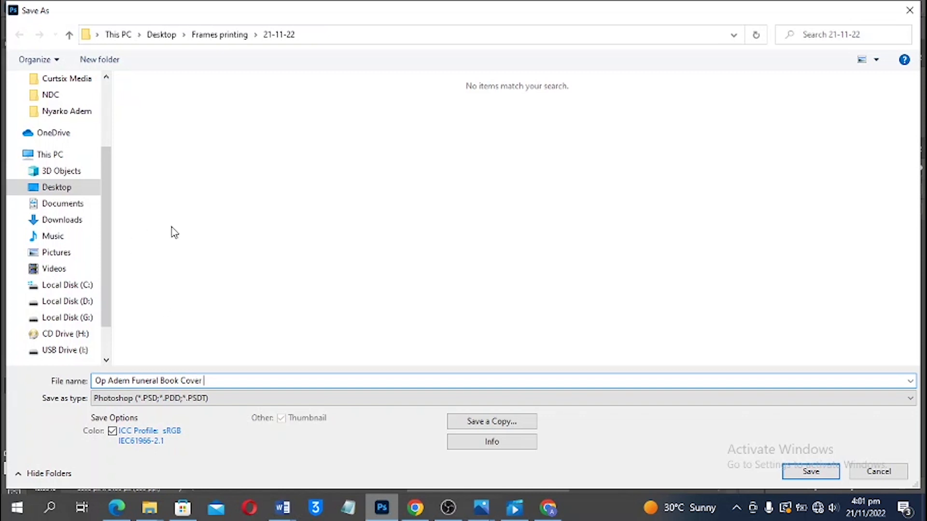
scroll(55, 207, up, 1)
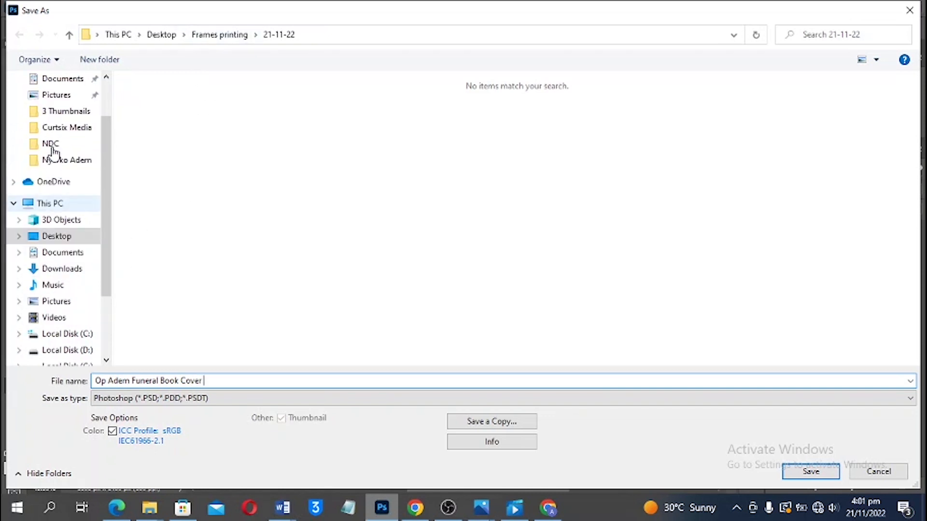
scroll(58, 111, up, 1)
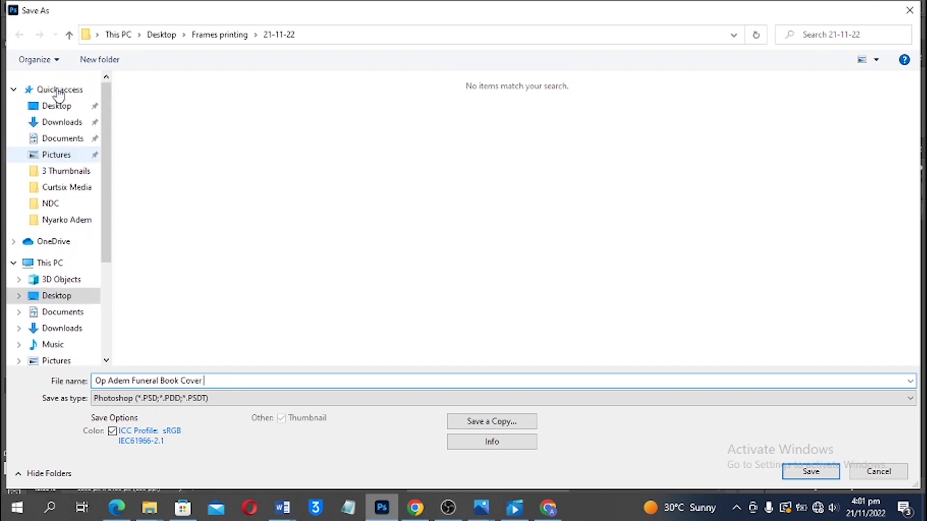
click(61, 140)
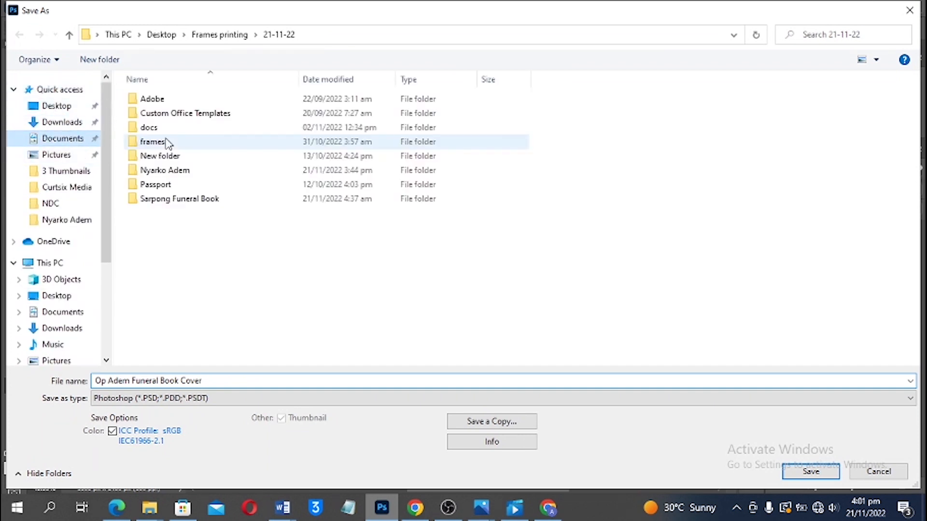
click(166, 171)
key(Return)
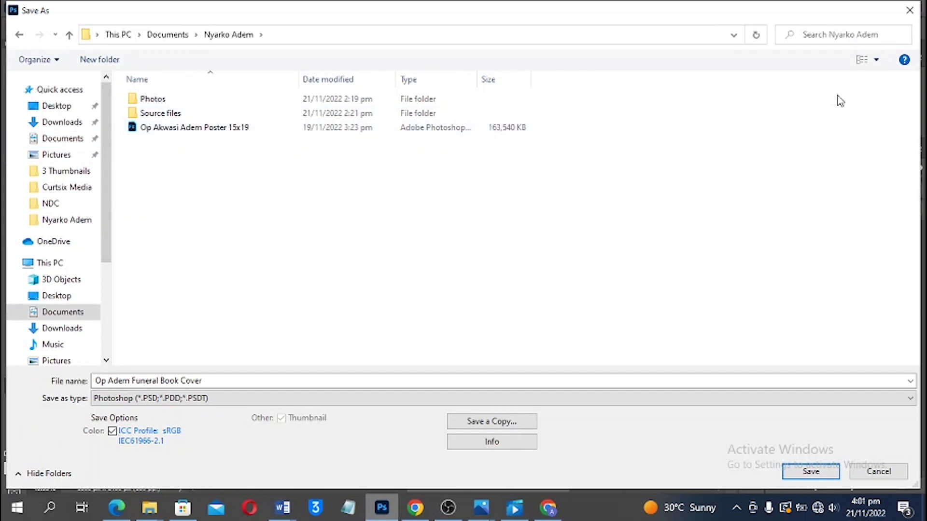
click(876, 59)
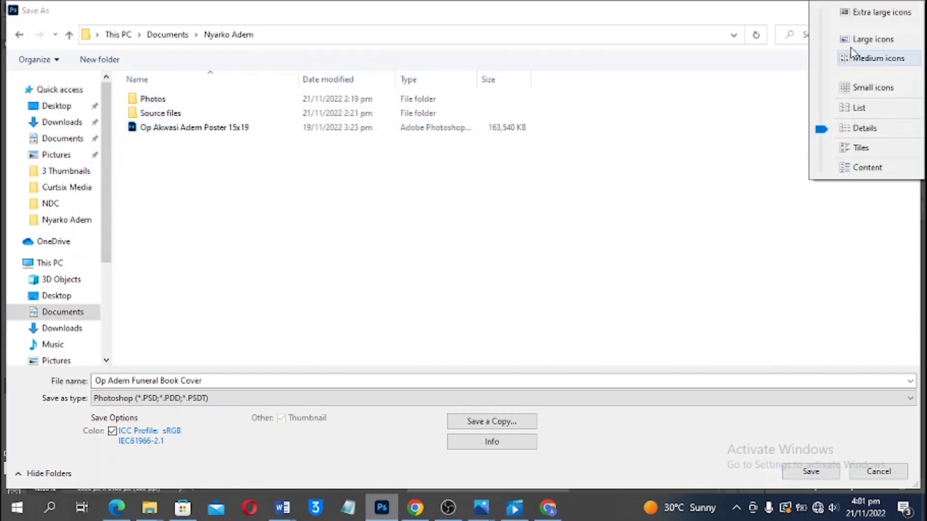
click(808, 59)
click(207, 145)
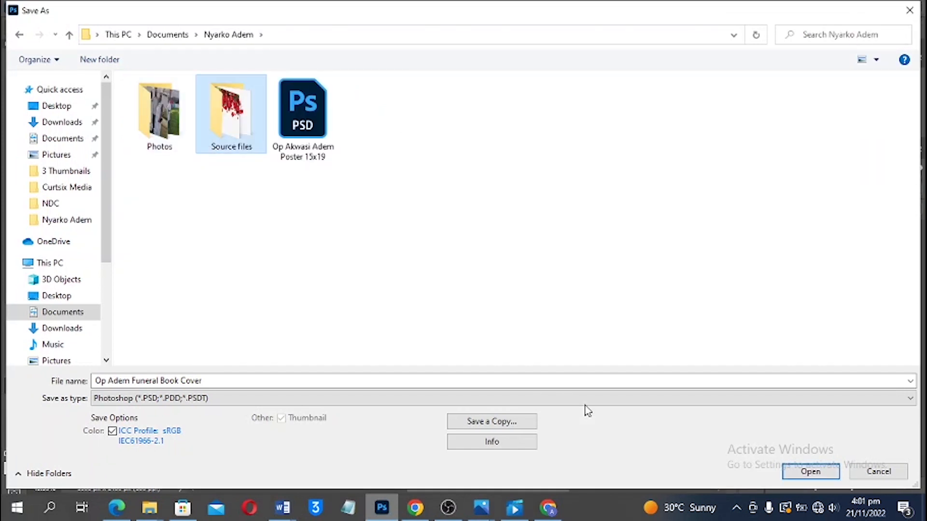
click(796, 475)
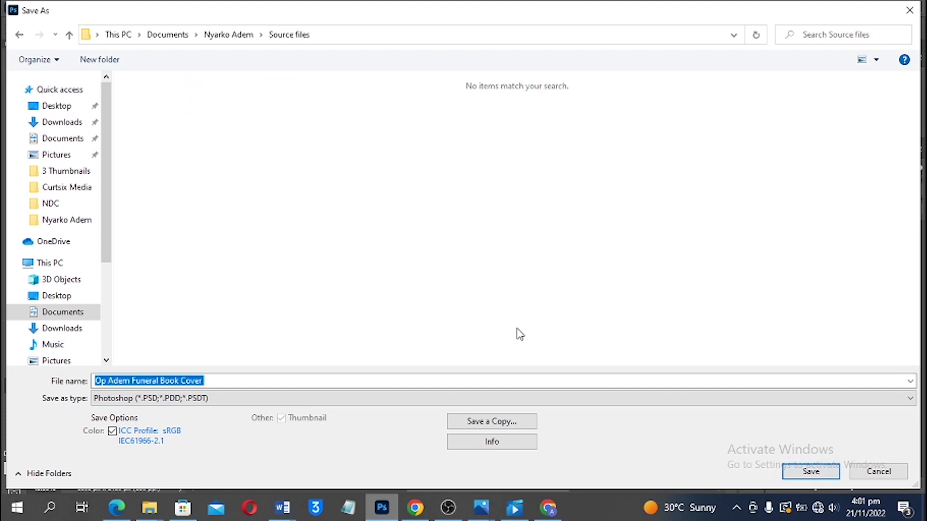
click(805, 475)
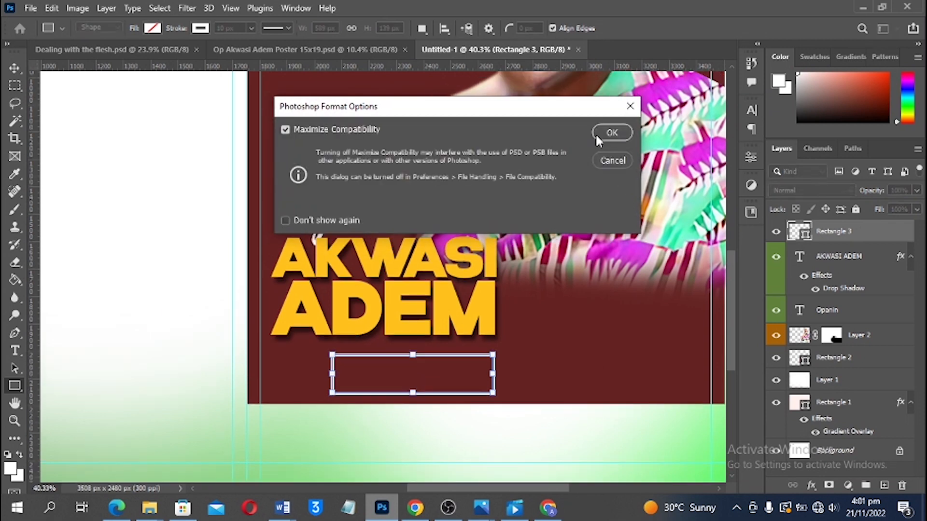
key(Return)
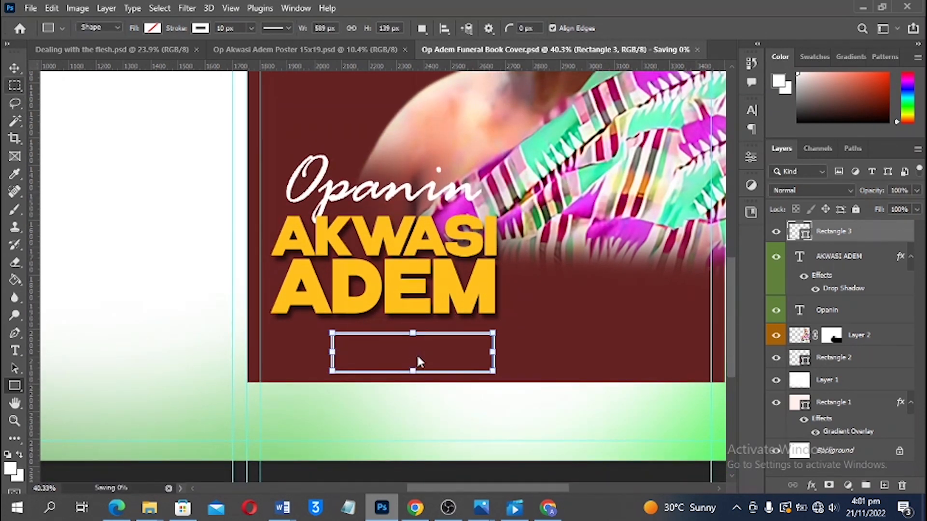
Marquee-select the left and right ends of the white outline to mask them out
key(m)
drag(490, 330, 474, 377)
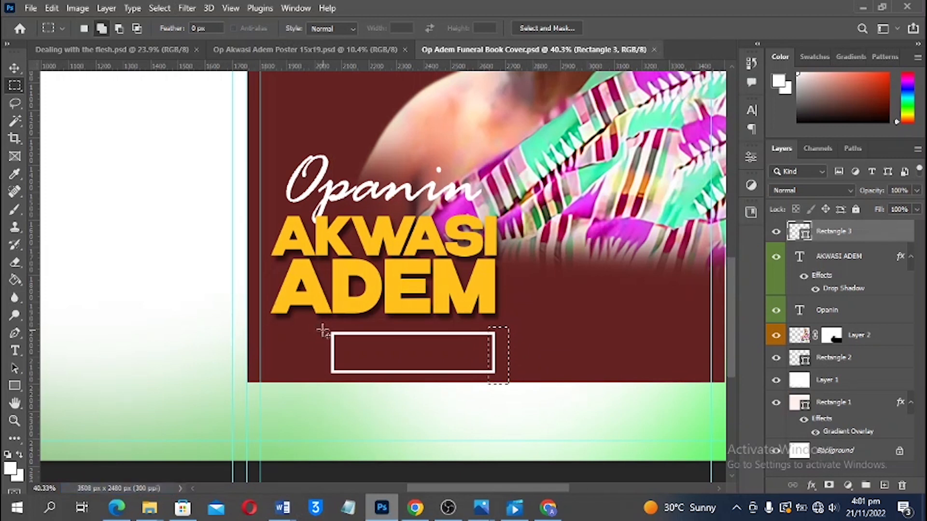
drag(332, 323, 338, 380)
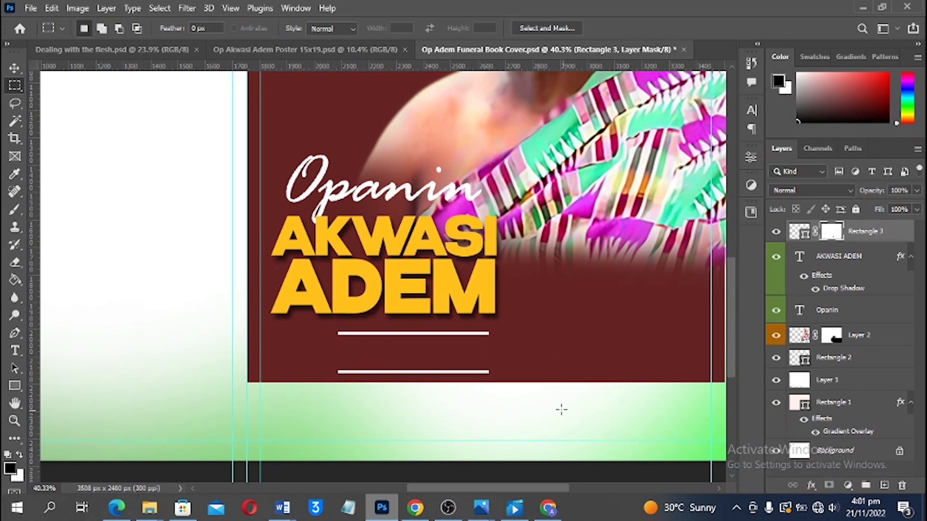
Widen the remaining two white lines and move them up closer to ADEM
key(v)
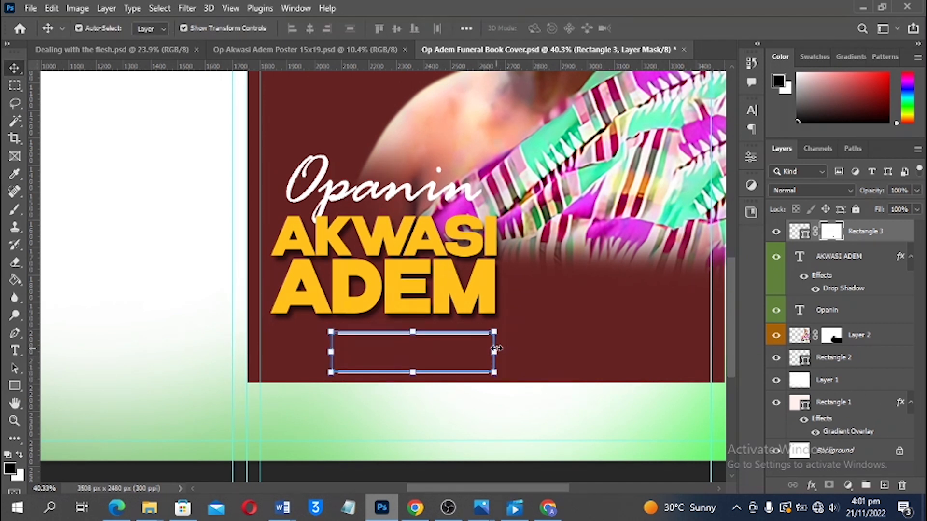
key(ctrl+t)
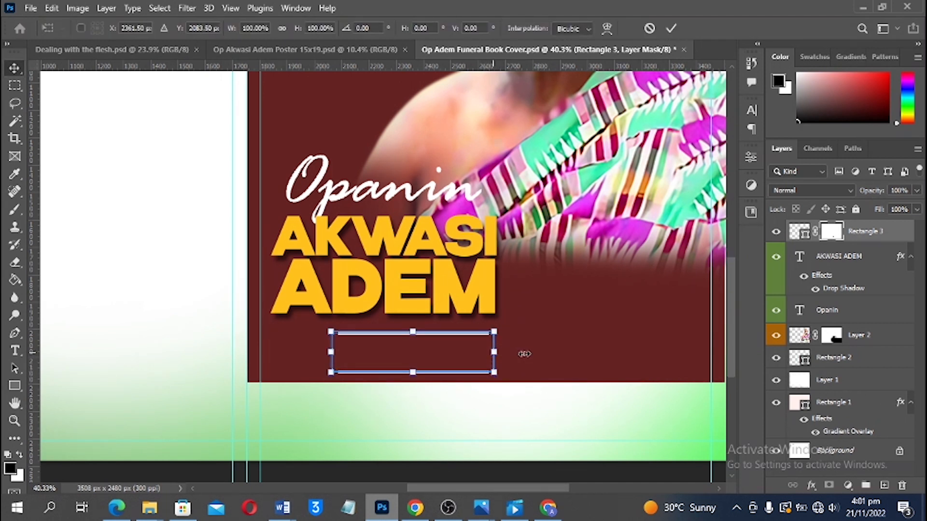
drag(494, 352, 525, 352)
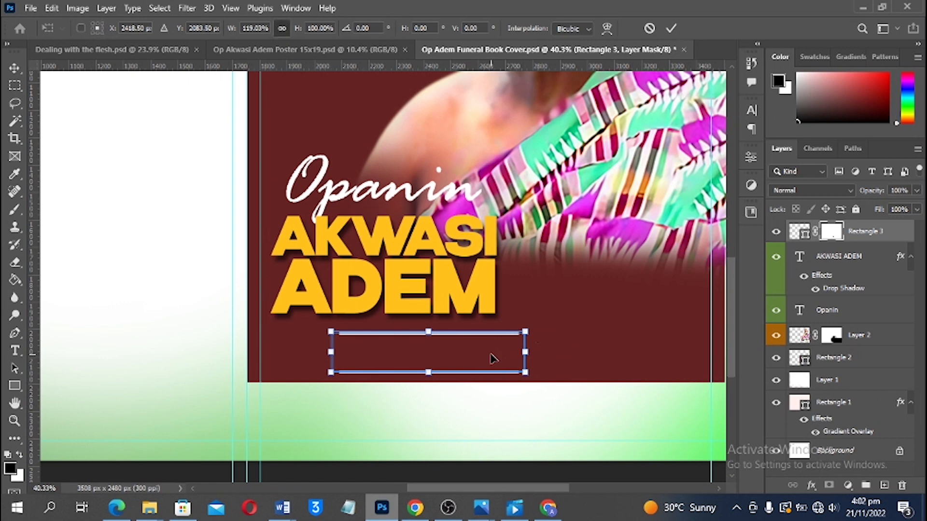
key(Return)
scroll(491, 357, down, 2)
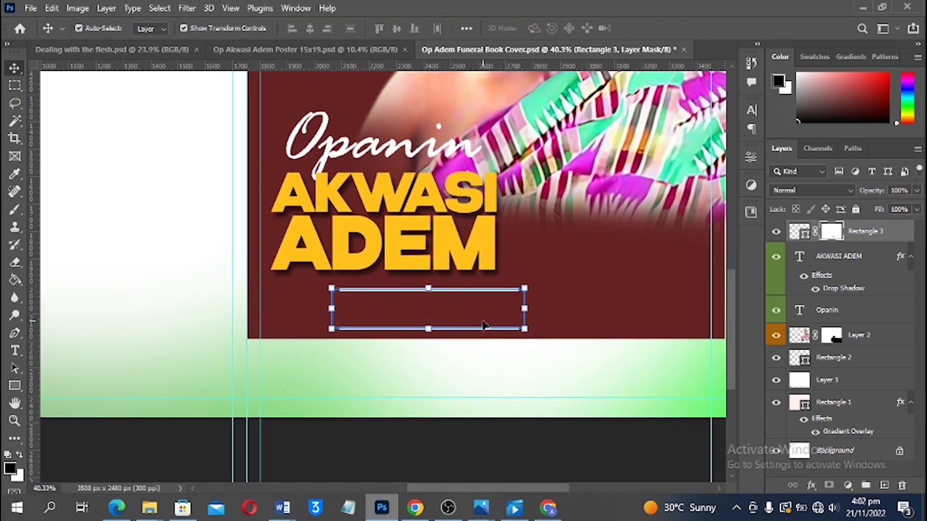
scroll(485, 325, up, 2)
drag(485, 325, 429, 310)
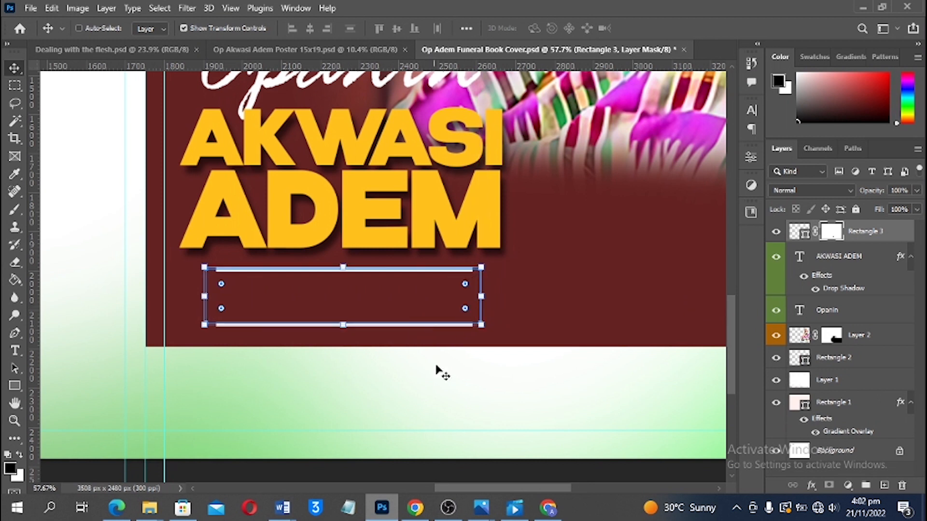
ctrl+click(416, 414)
click(360, 481)
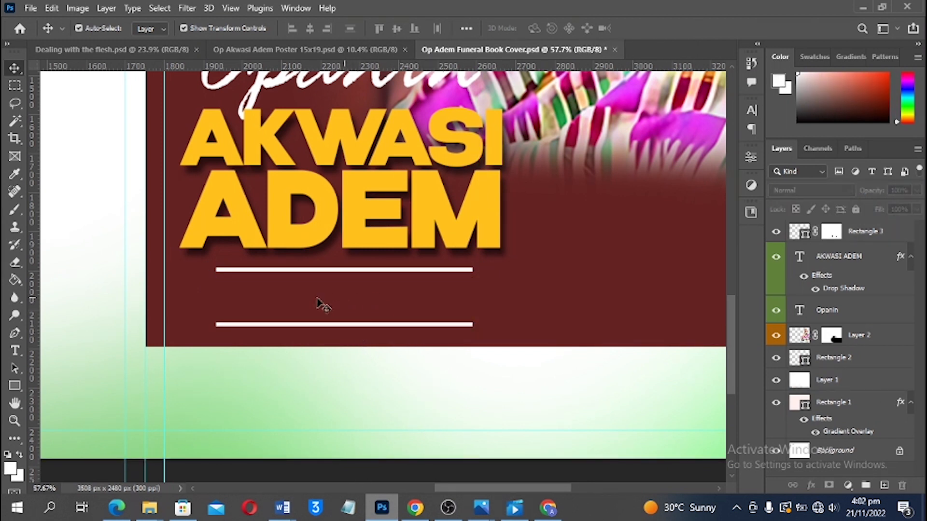
Add a new text layer reading '1927 - 2022' between the white lines
key(t)
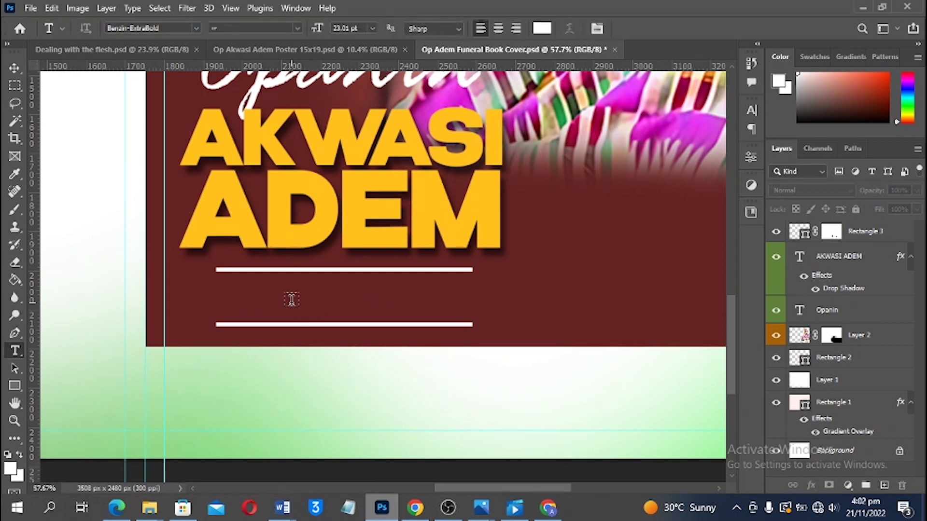
click(252, 302)
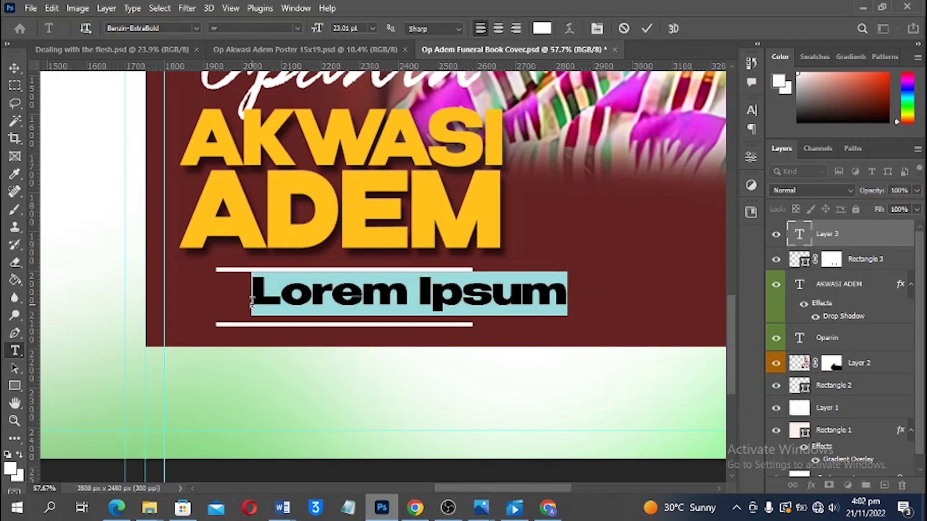
text(19)
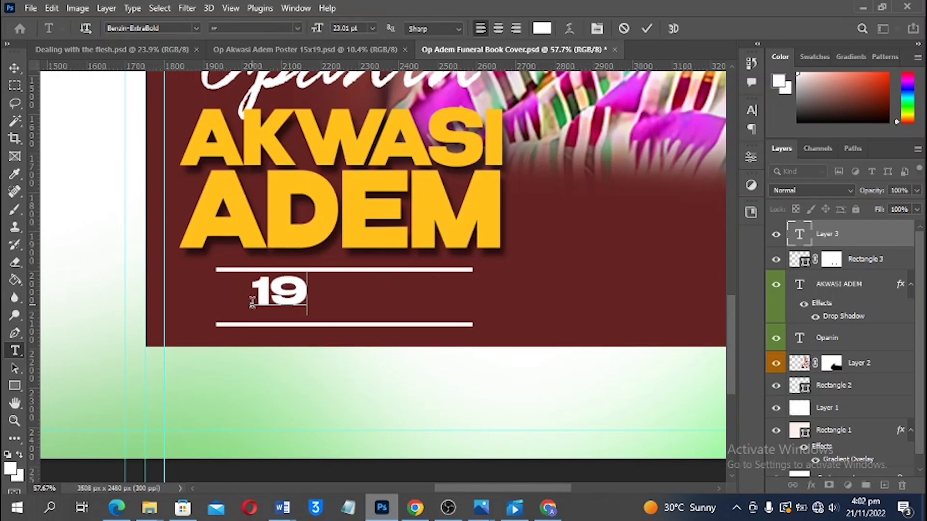
text(27 - )
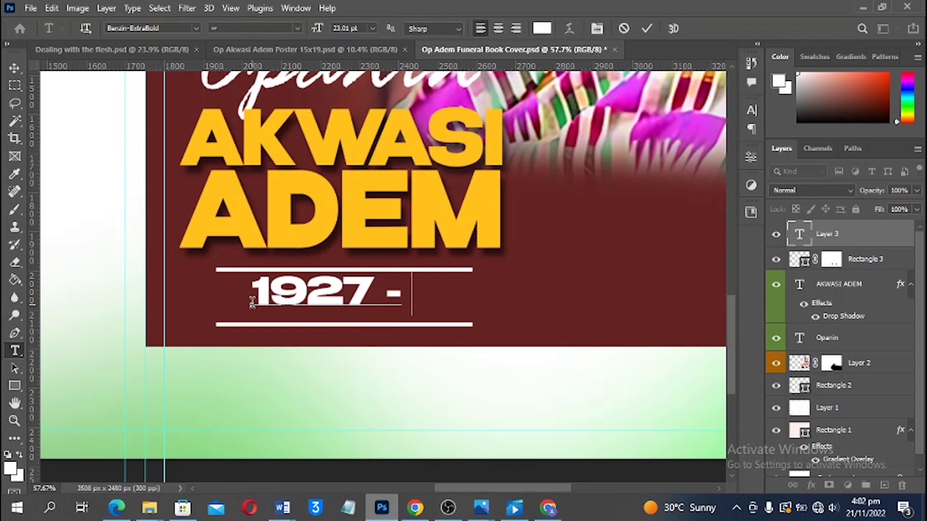
text(2022)
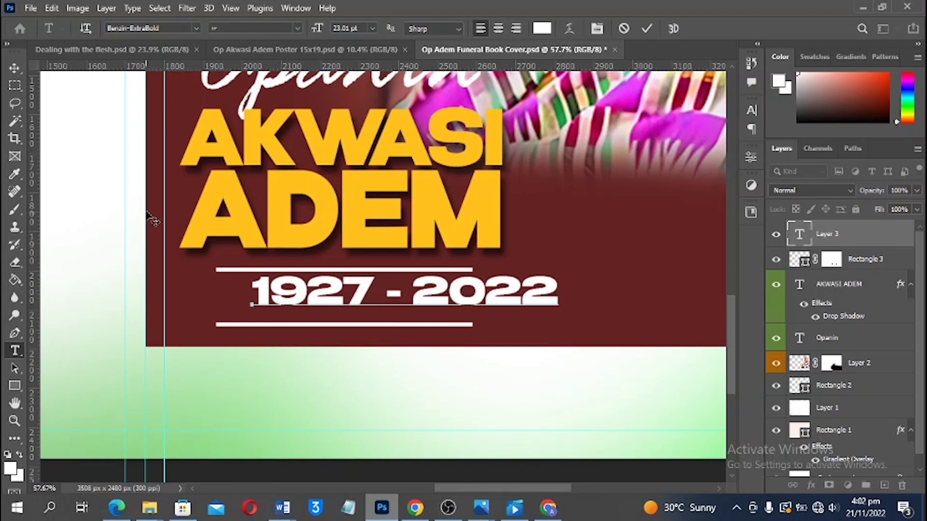
click(16, 68)
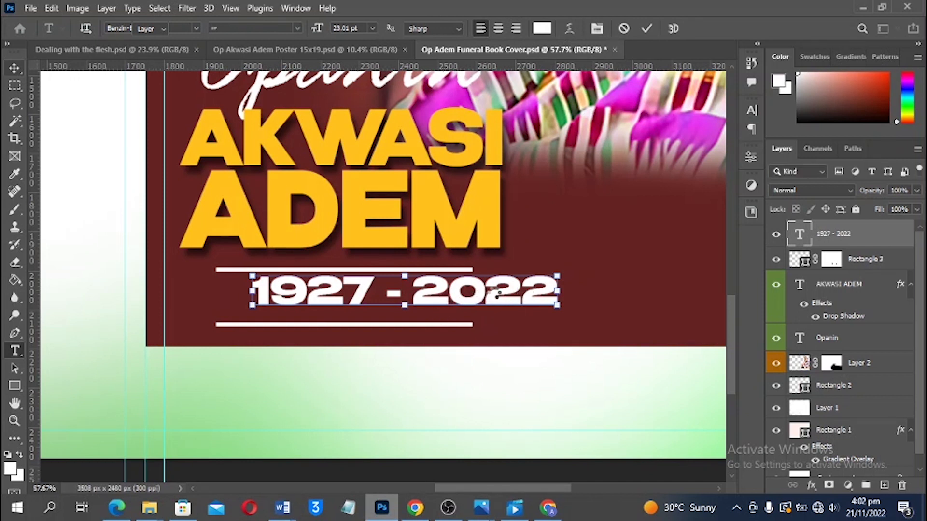
Shrink the dates to about 83%, centre them on the white lines, and place a copy to the right
drag(492, 296, 447, 311)
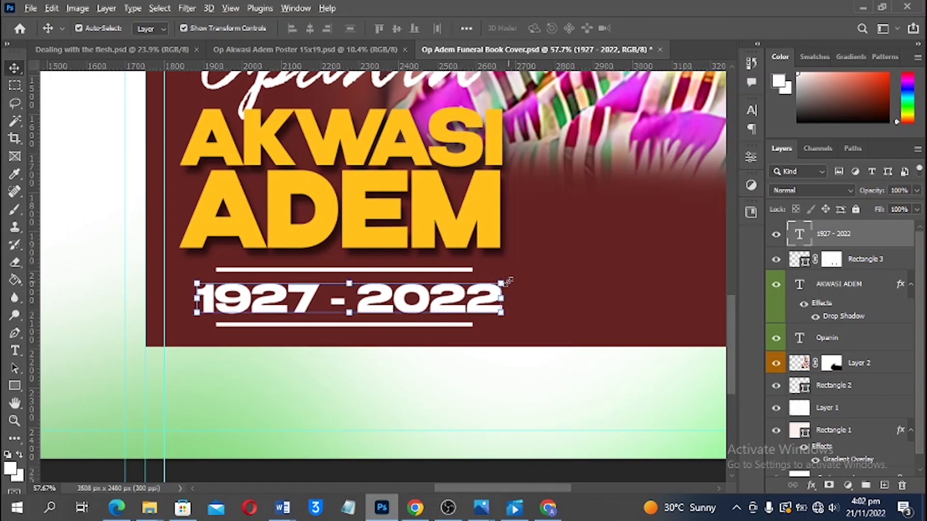
drag(507, 281, 480, 284)
key(Return)
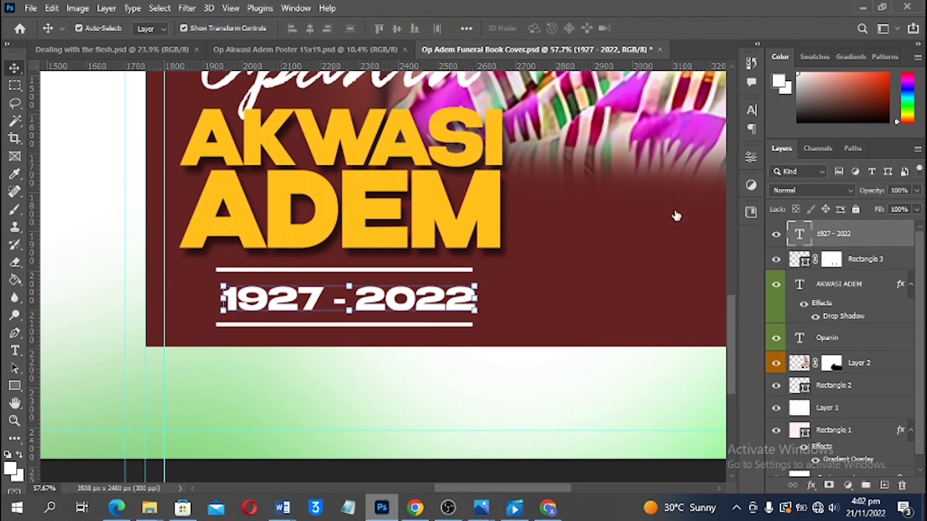
ctrl+click(850, 259)
click(310, 28)
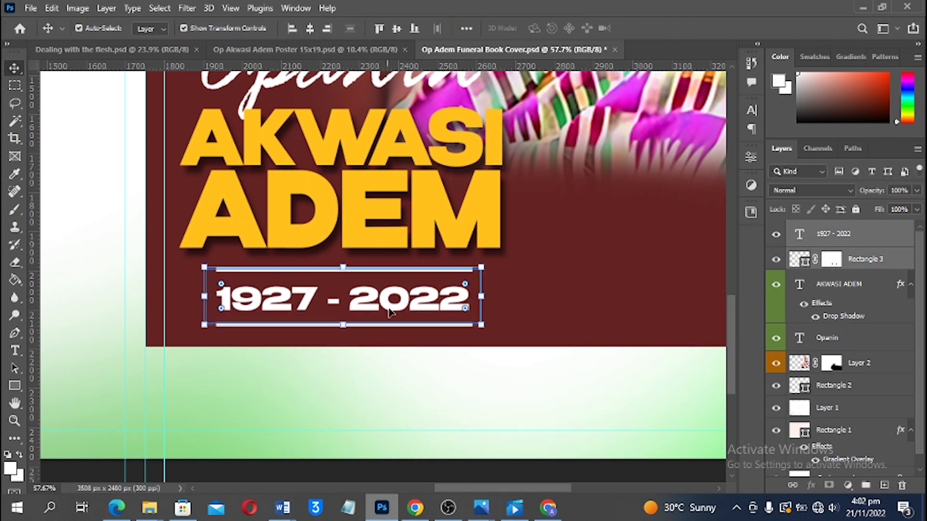
click(395, 400)
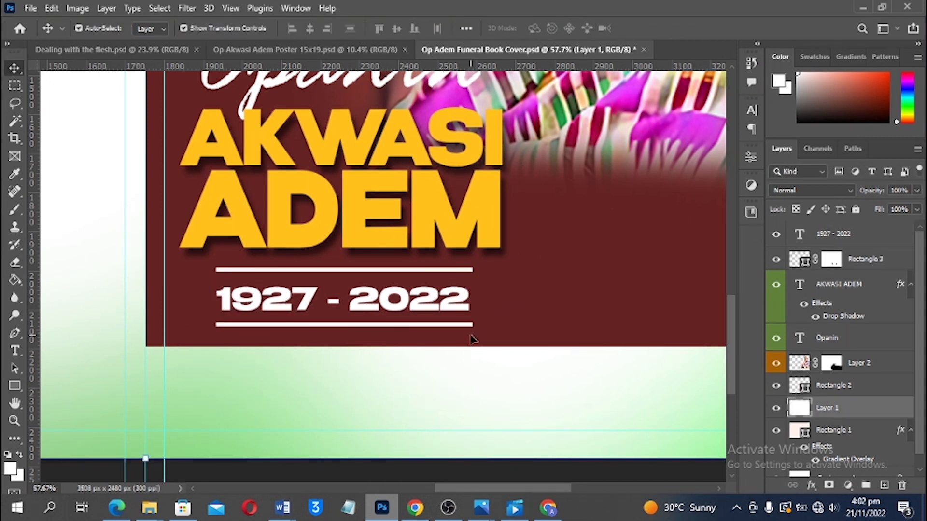
scroll(473, 340, down, 4)
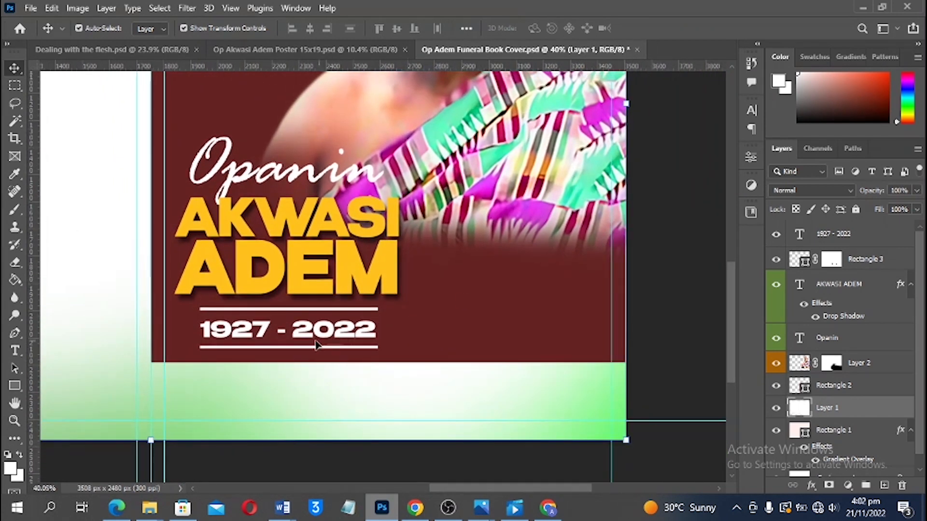
drag(314, 338, 527, 321)
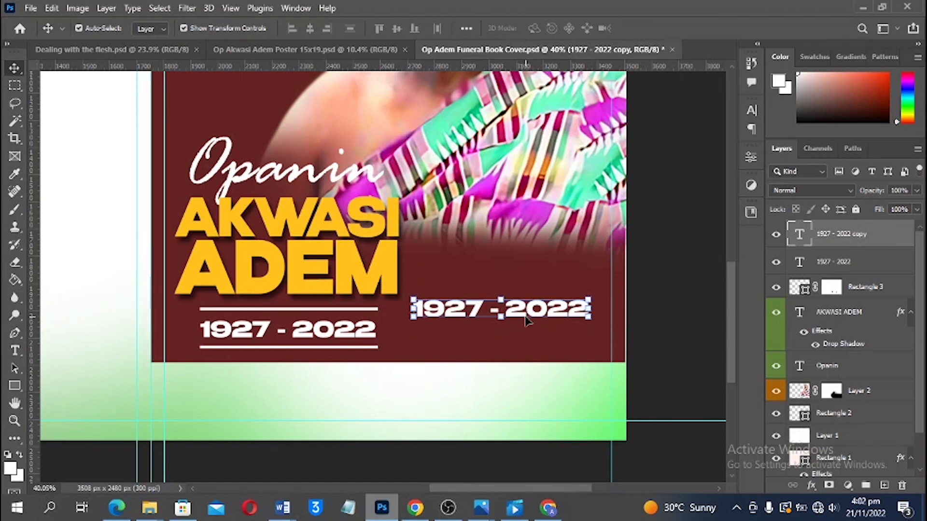
Replace the copied dates text with '95'
key(t)
click(463, 312)
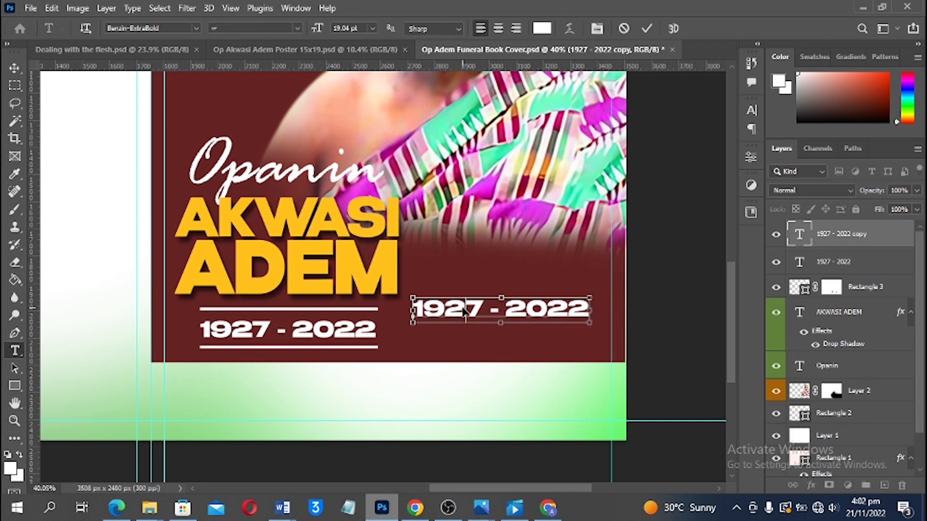
key(ctrl+a)
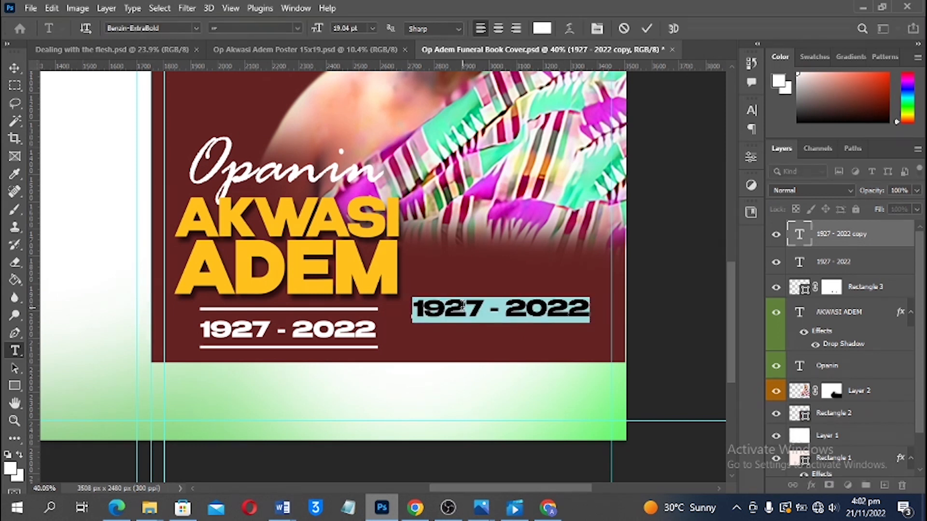
text(95)
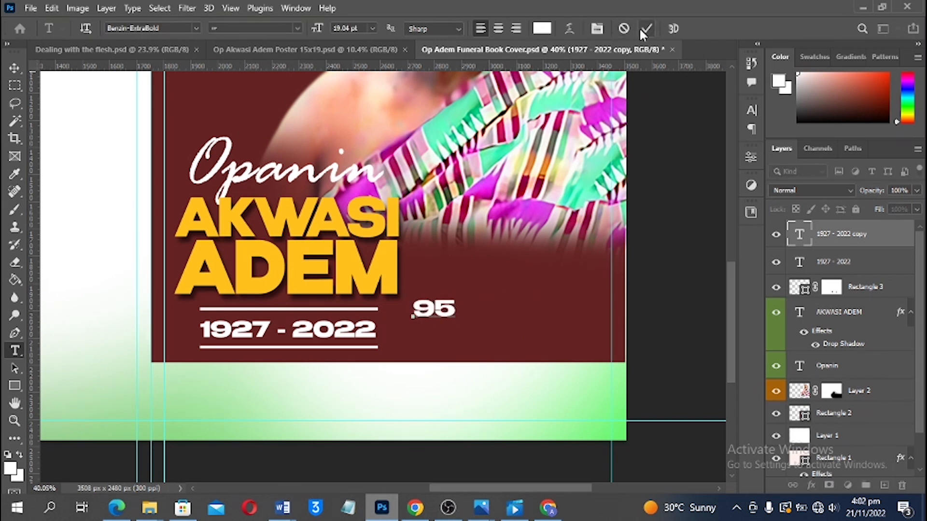
click(644, 30)
Enlarge the 95 to about 249% beside the dates
key(v)
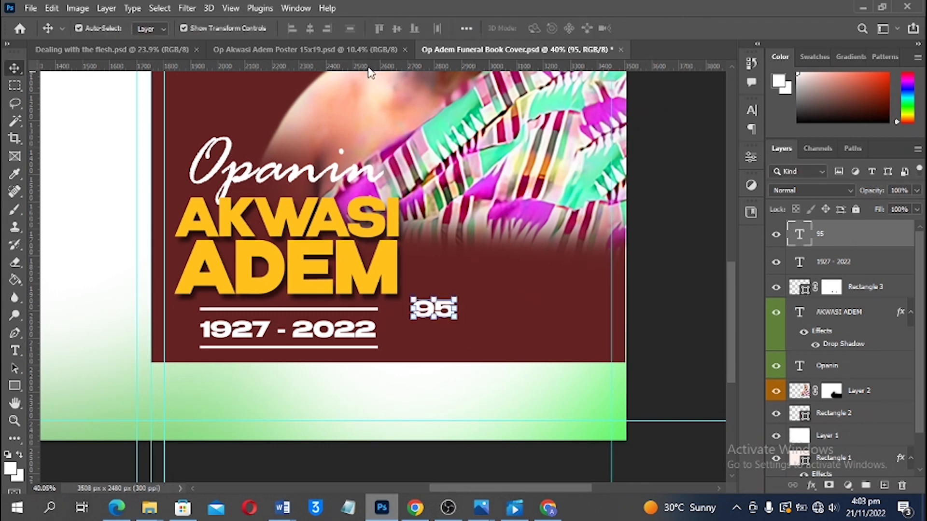
click(305, 49)
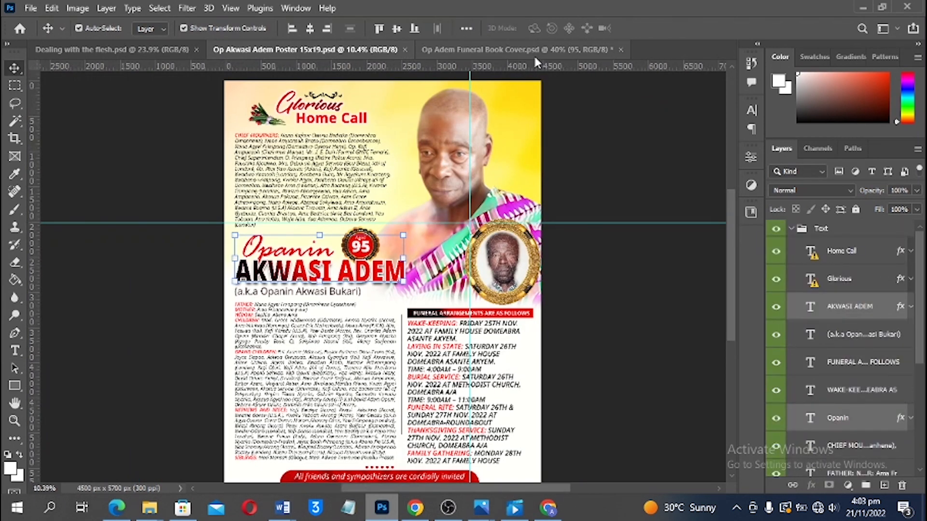
click(534, 54)
drag(558, 350, 615, 390)
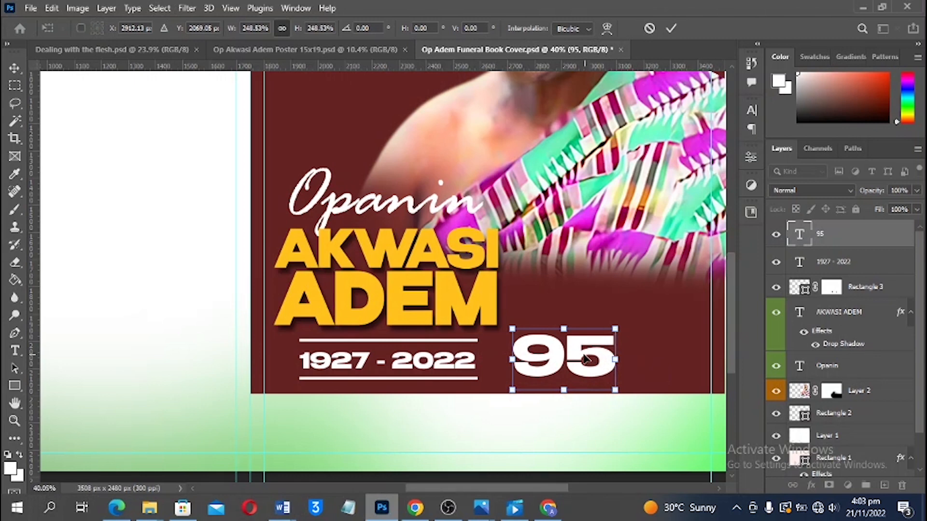
key(Return)
scroll(592, 390, down, 3)
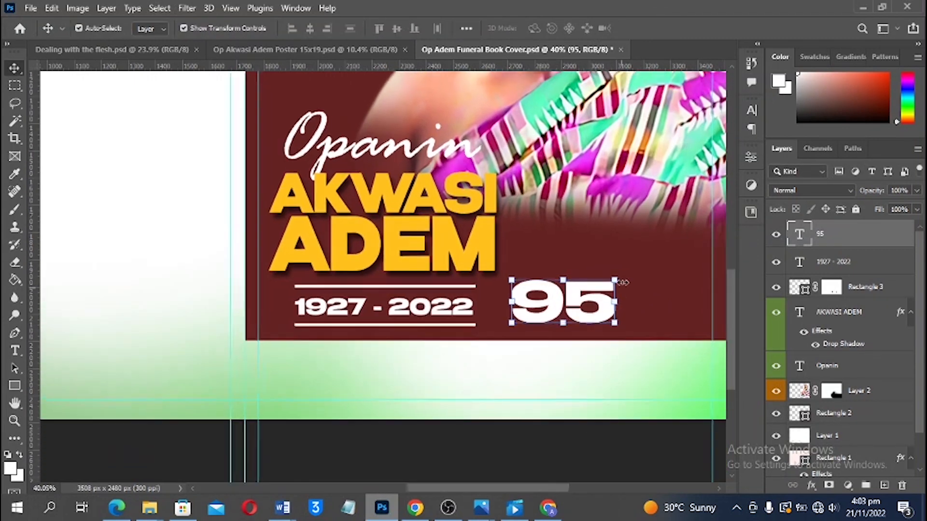
scroll(623, 282, up, 5)
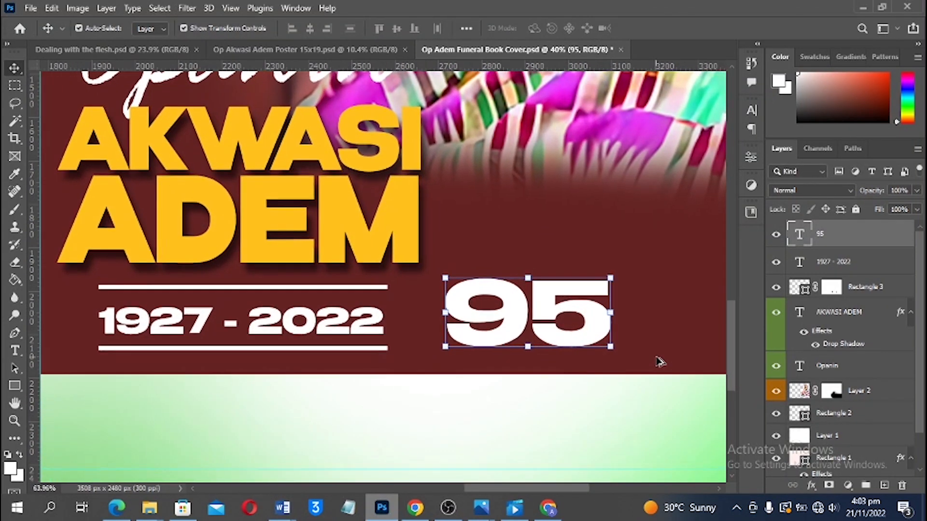
scroll(660, 362, up, 3)
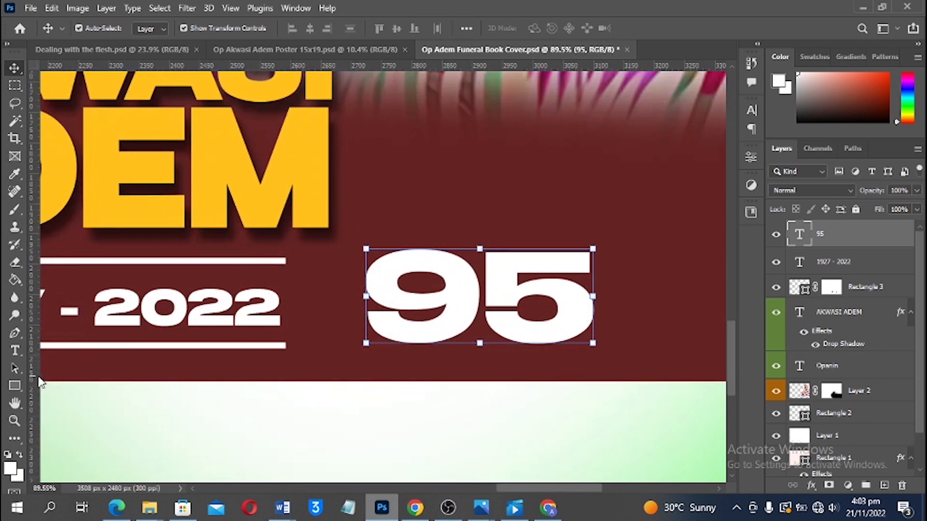
Draw a small rectangle over the 5's tail with no stroke and the panel's maroon fill
click(15, 385)
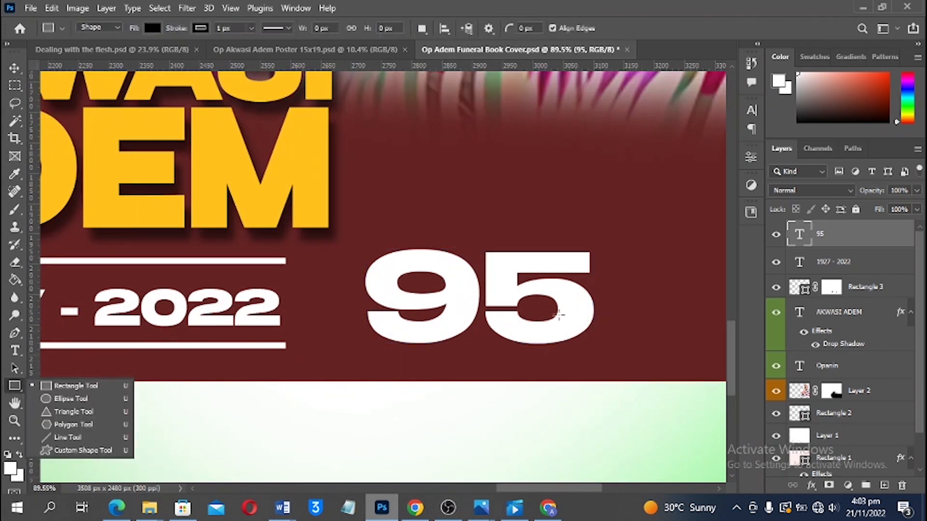
drag(536, 319, 617, 346)
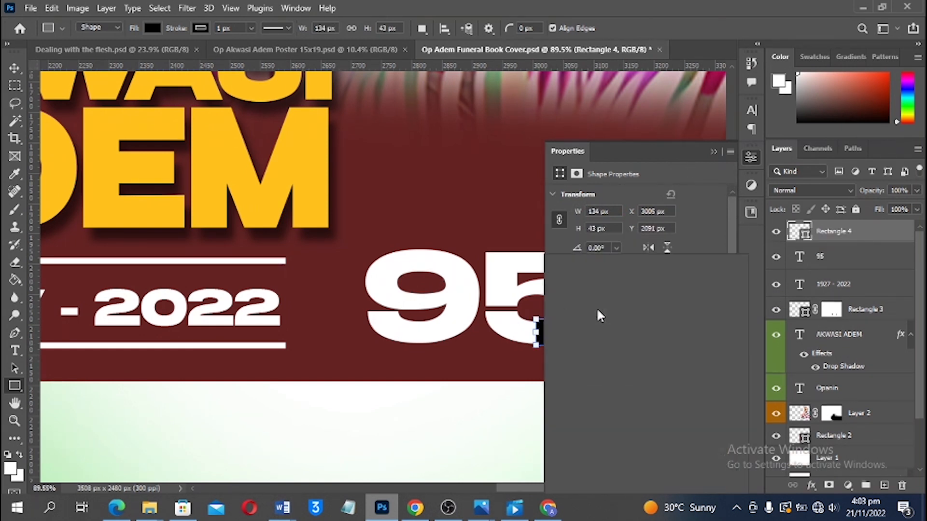
click(576, 286)
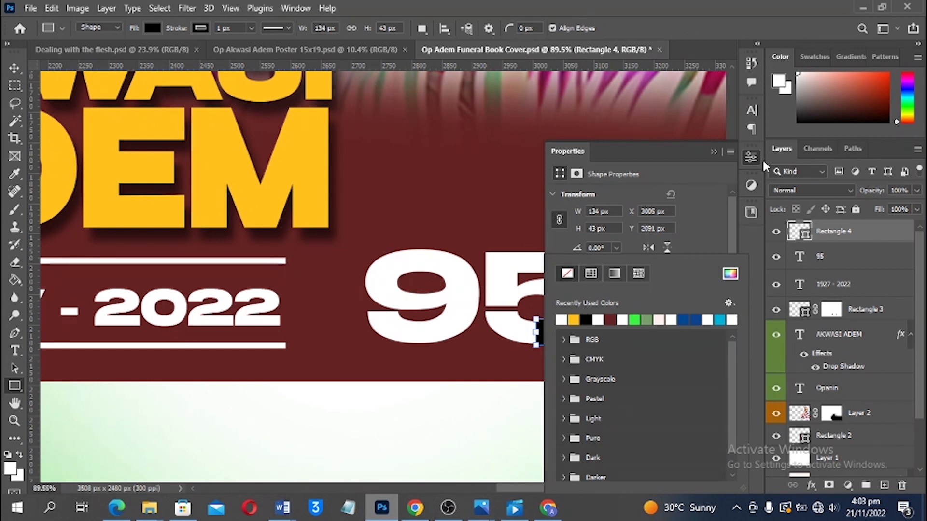
click(736, 211)
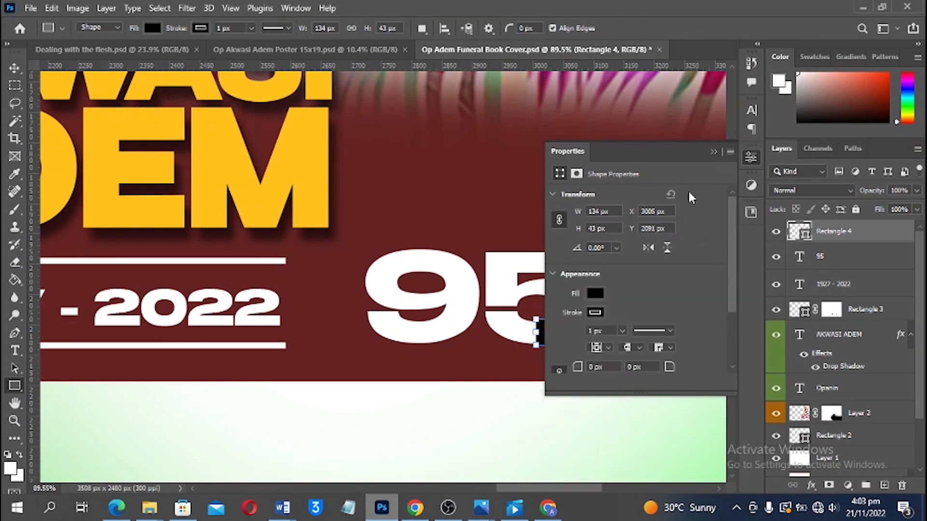
click(596, 294)
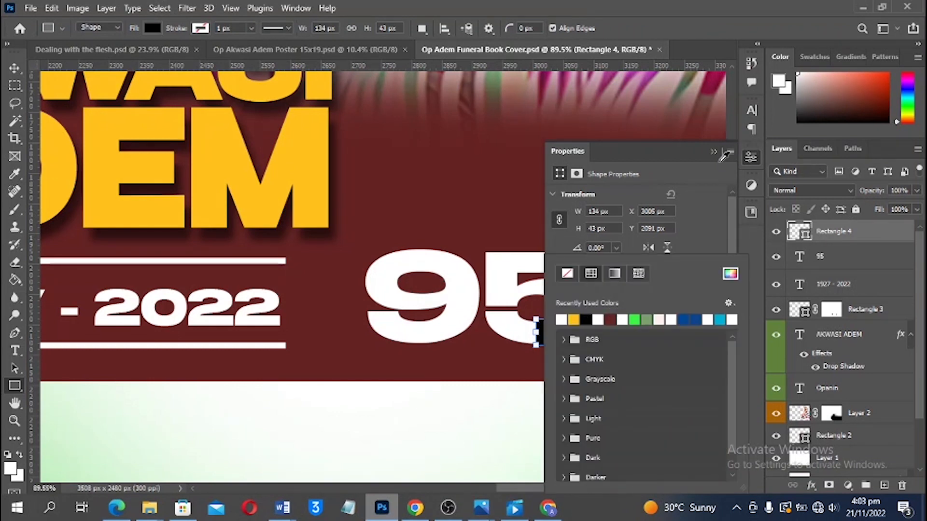
click(719, 151)
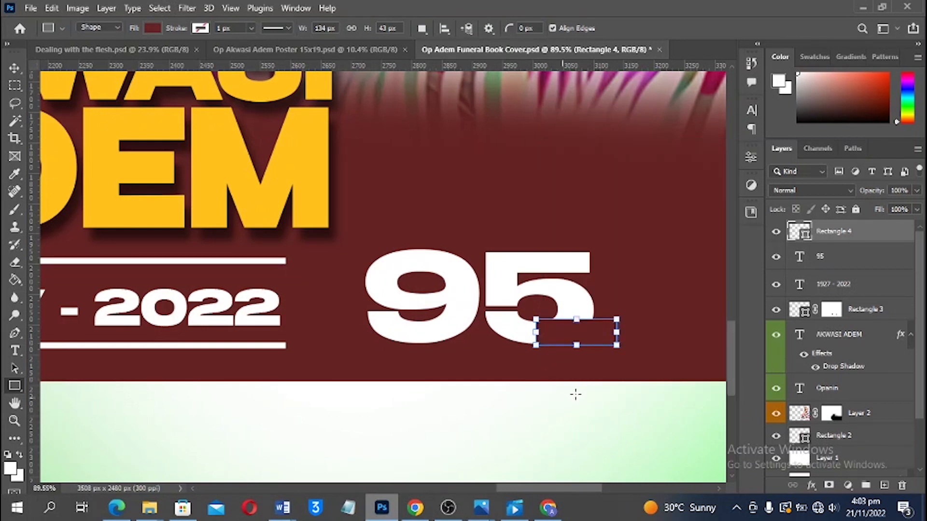
Nudge Rectangle 2 flush with the cover's right edge
drag(599, 332, 467, 307)
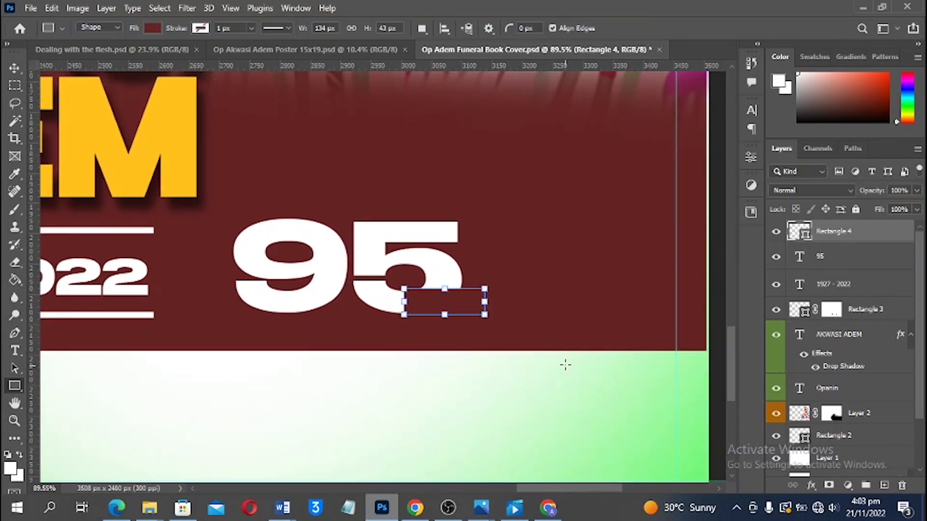
key(v)
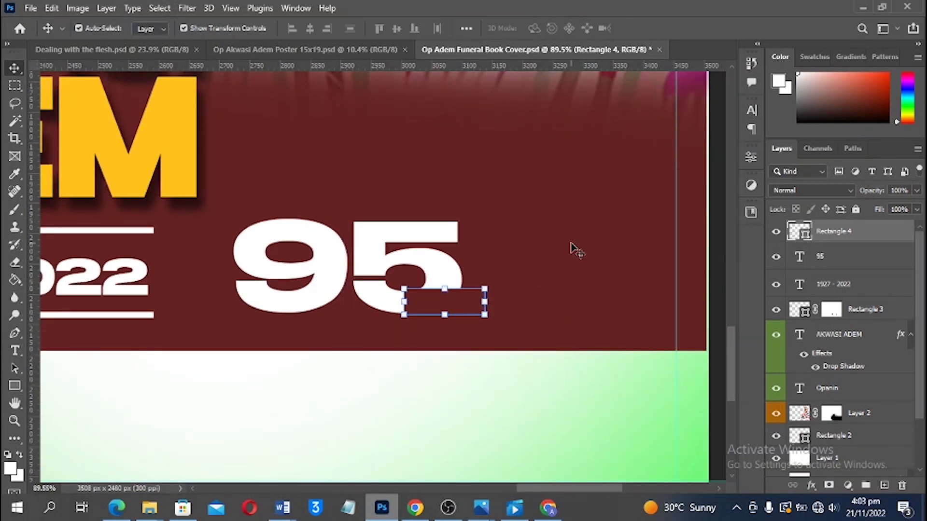
click(572, 251)
drag(576, 244, 579, 244)
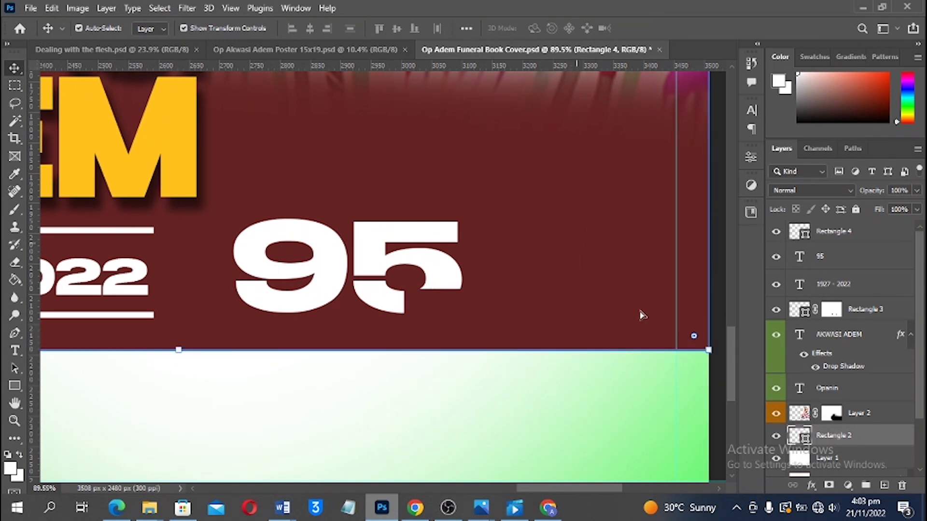
click(719, 388)
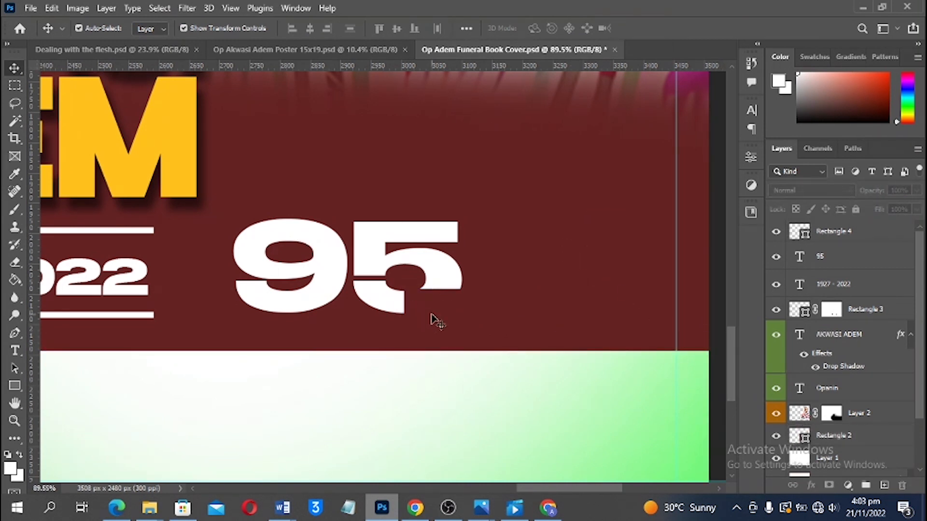
Add a new text layer reading 'years' above the 95
key(t)
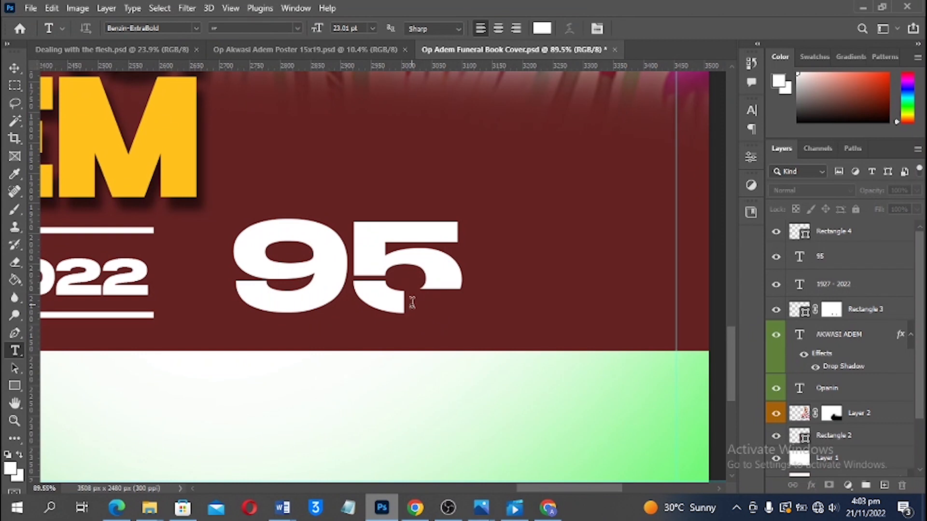
click(510, 168)
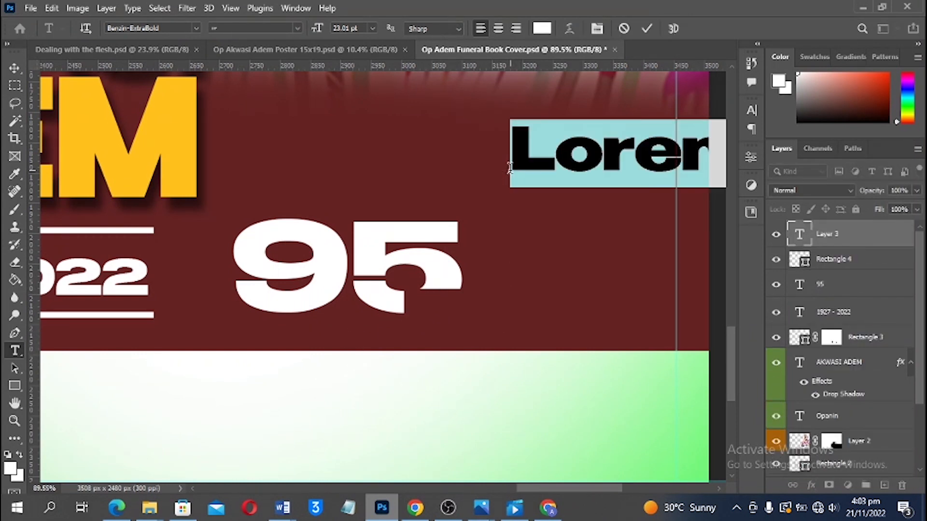
text(years)
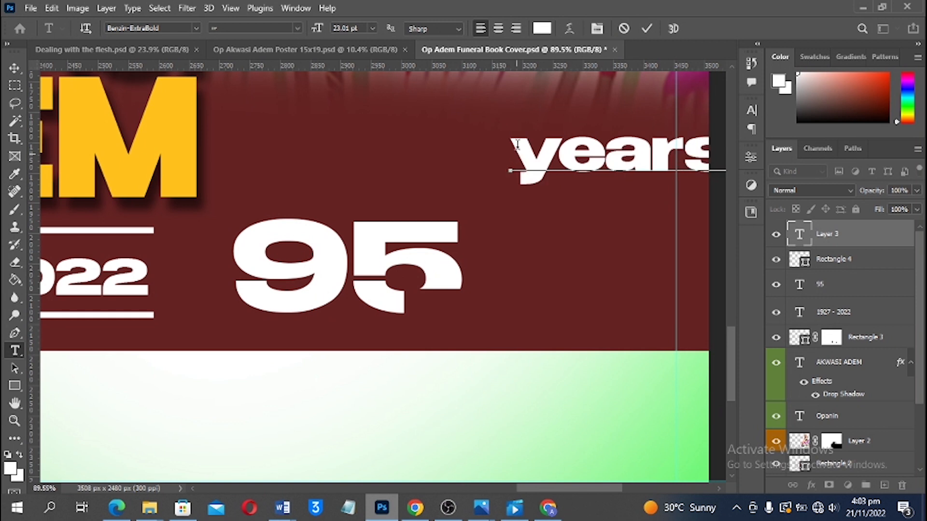
click(647, 28)
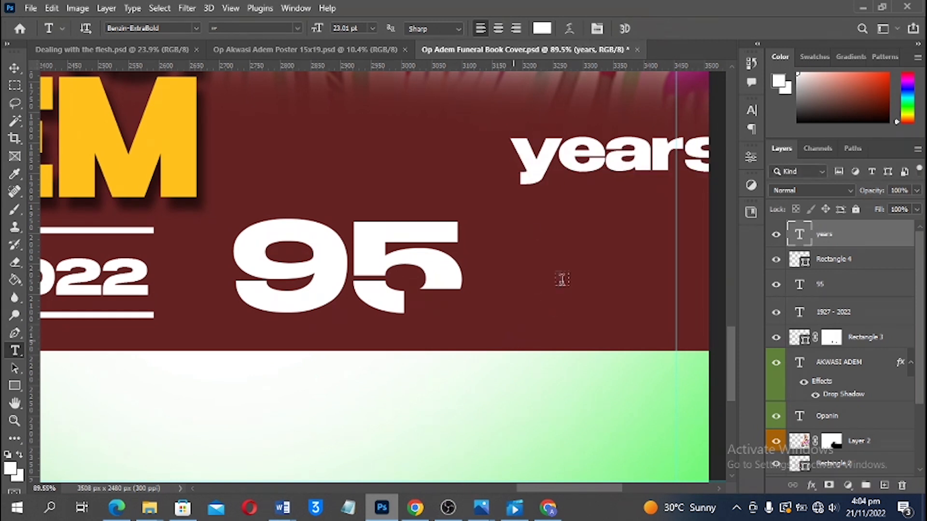
Move the 'years' text into the notch under the 5 and shrink it to about 32%
key(v)
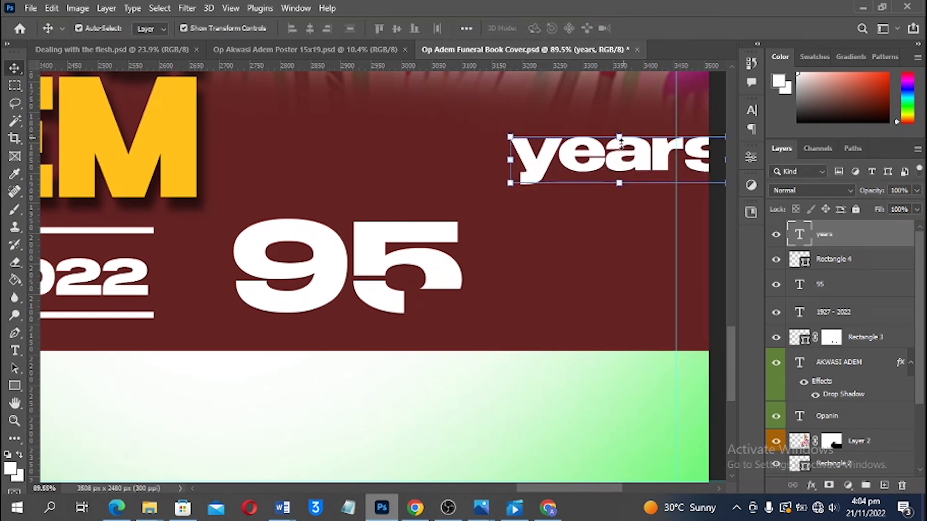
click(621, 140)
drag(619, 128, 475, 310)
key(Return)
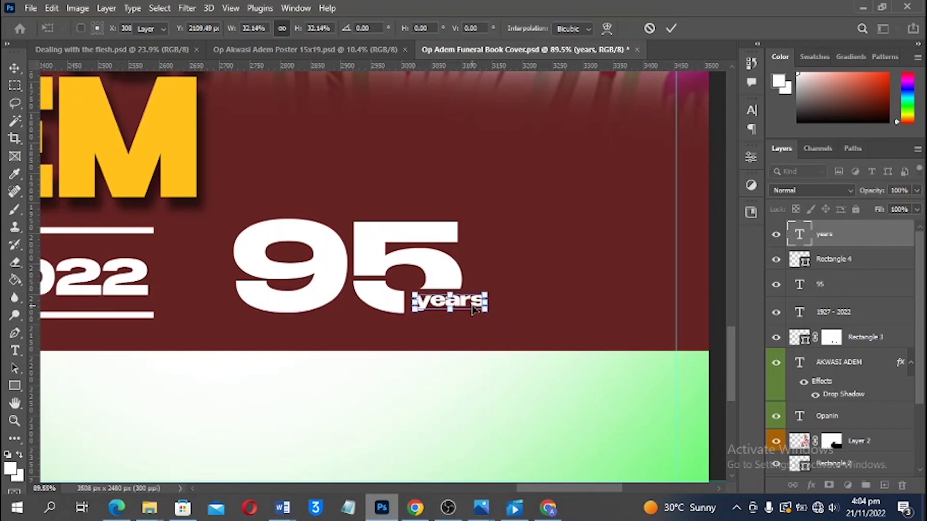
key(Return)
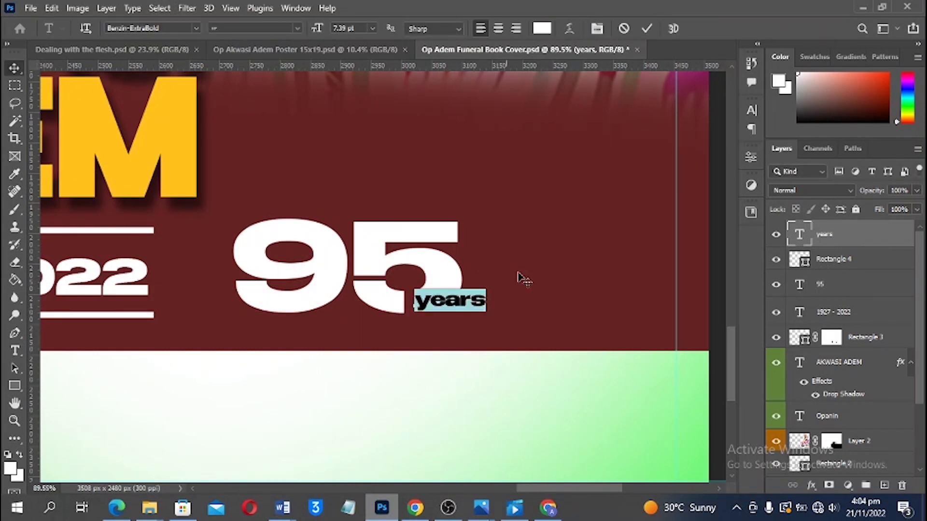
key(Escape)
key(v)
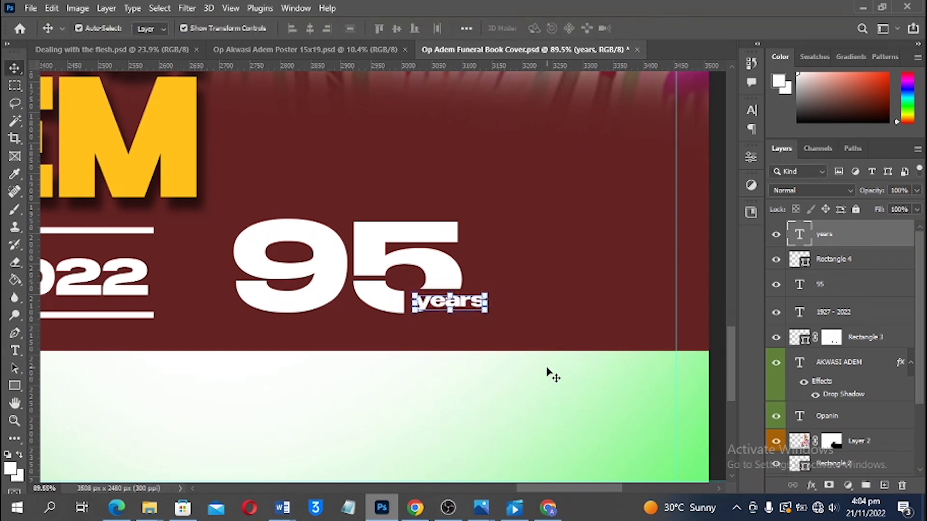
click(521, 392)
scroll(584, 383, down, 1)
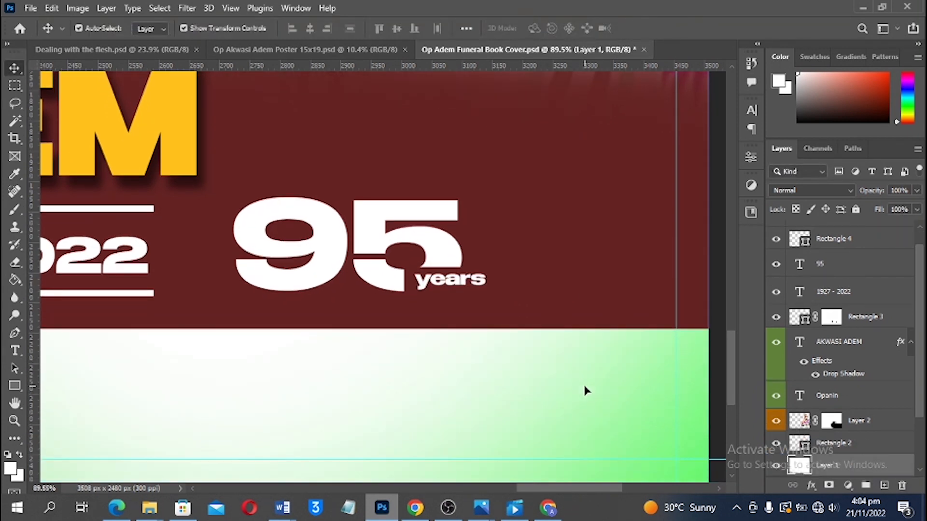
Select the Rectangle 4 layer below 'years' and open its Drop Shadow layer style
key(ctrl+0)
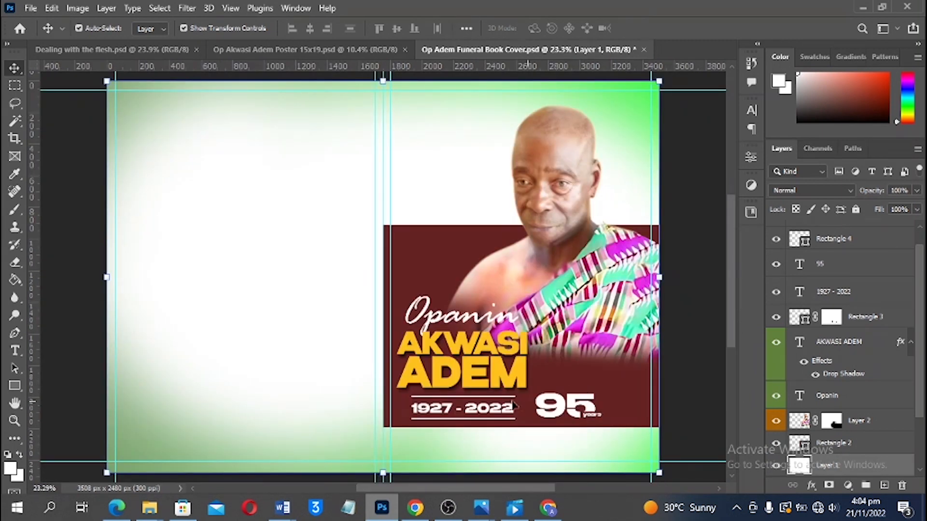
scroll(601, 382, down, 4)
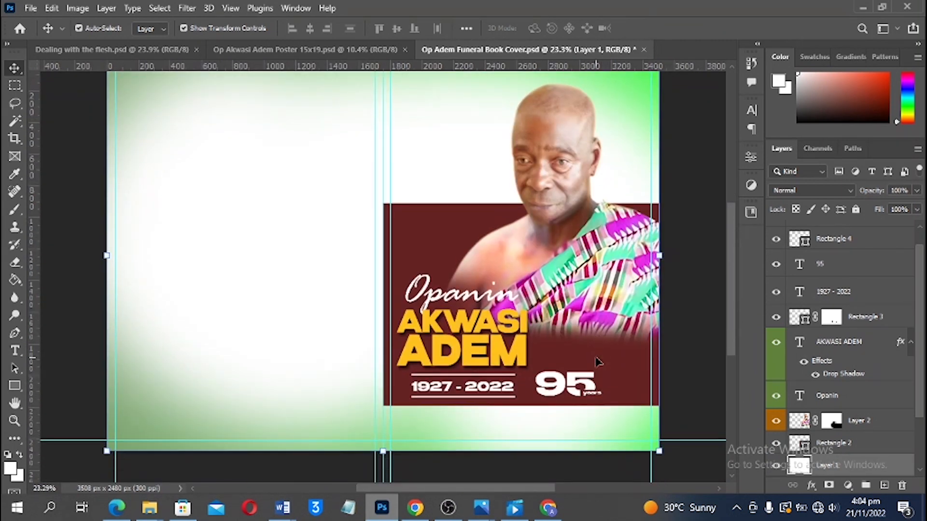
scroll(624, 350, up, 3)
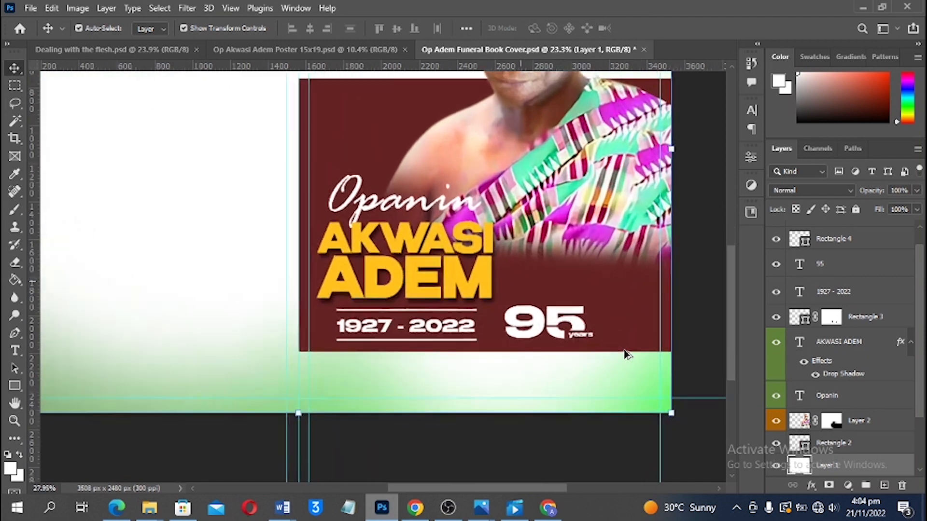
scroll(615, 346, down, 3)
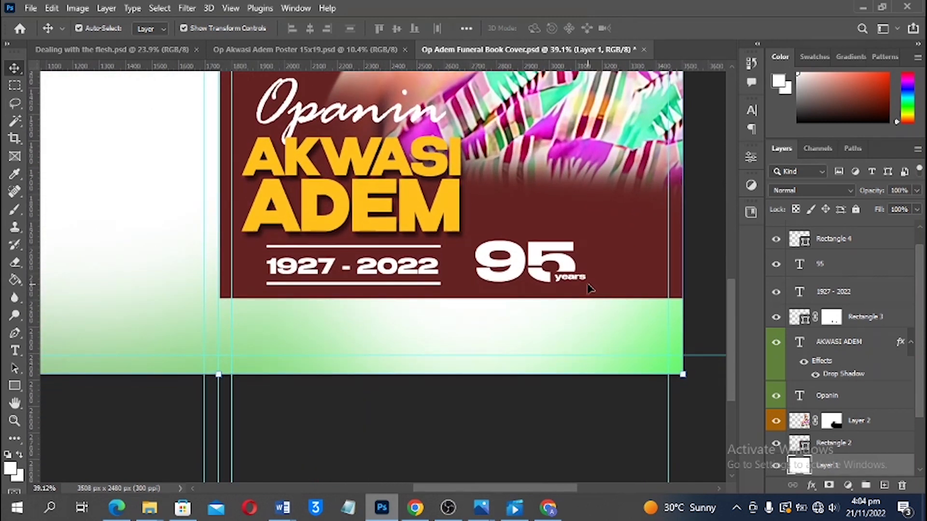
scroll(588, 291, up, 5)
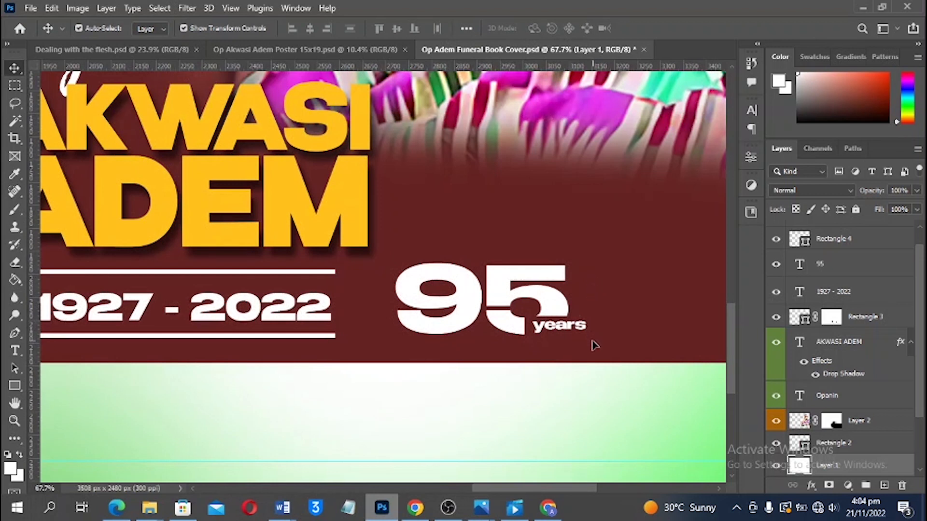
click(593, 338)
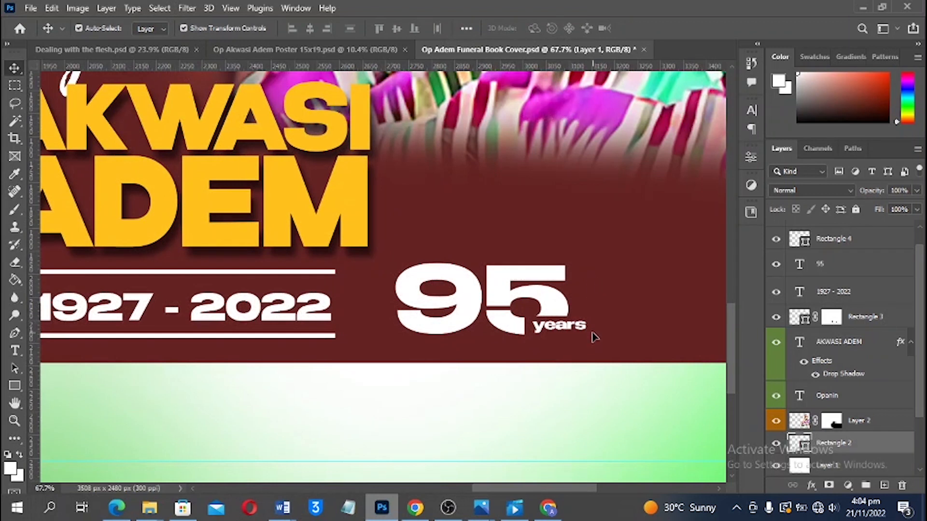
click(586, 331)
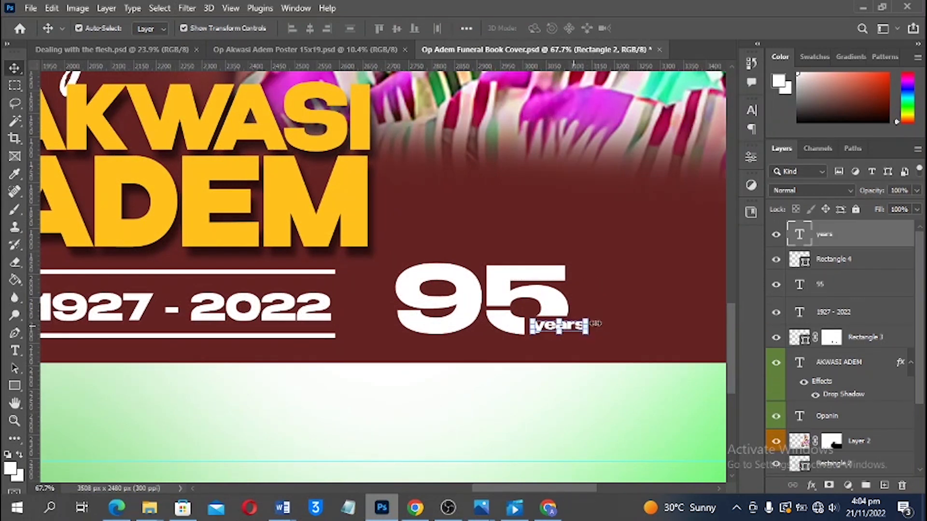
click(829, 265)
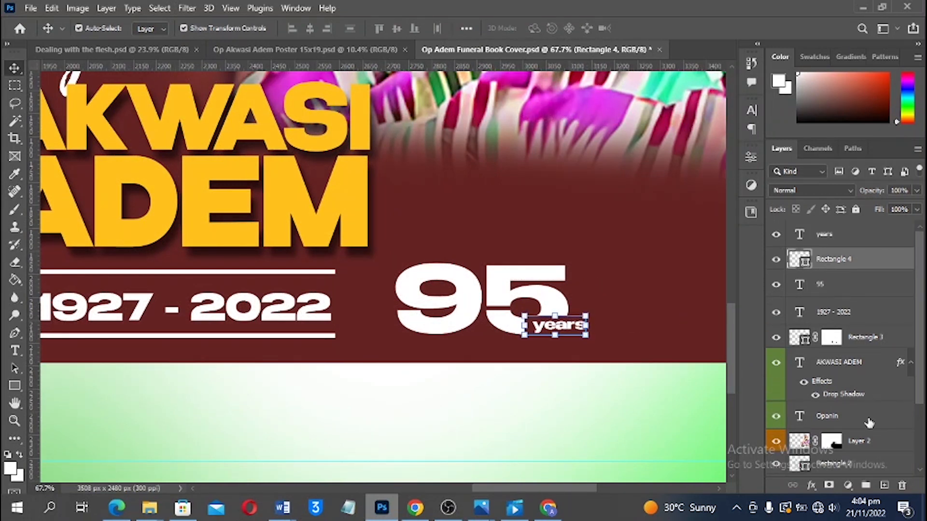
click(814, 483)
click(836, 473)
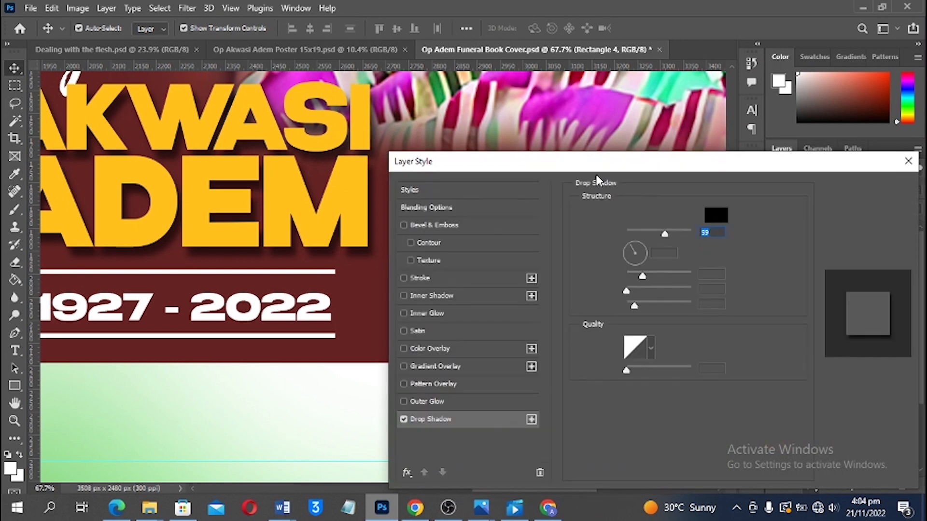
Give Rectangle 4 a drop shadow at a 123° angle and 24% opacity
drag(559, 162, 816, 173)
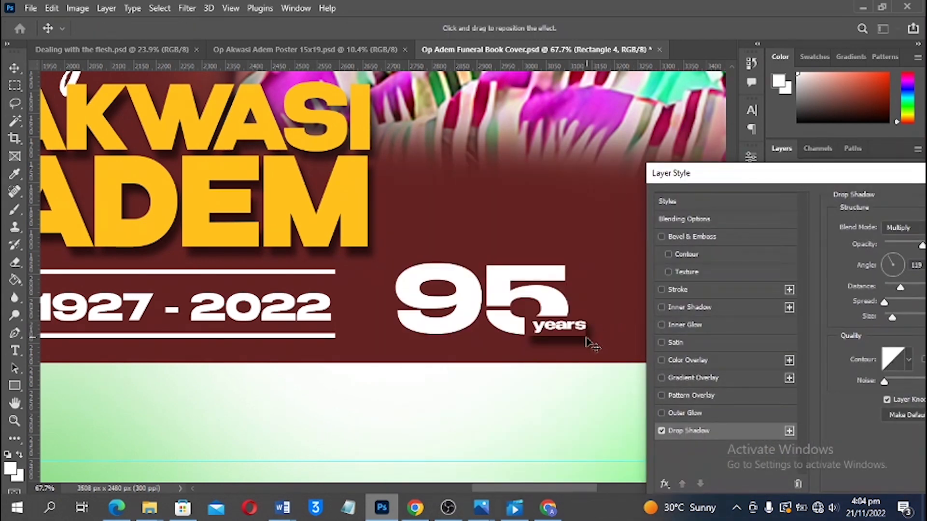
mouse_move(593, 341)
mouse_down()
mouse_move(766, 307)
mouse_move(580, 343)
mouse_up()
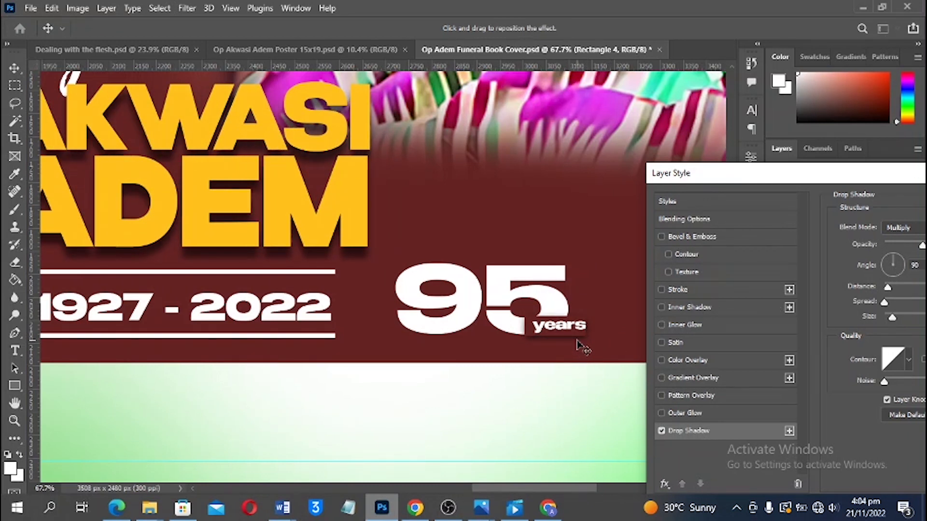
drag(584, 347, 611, 365)
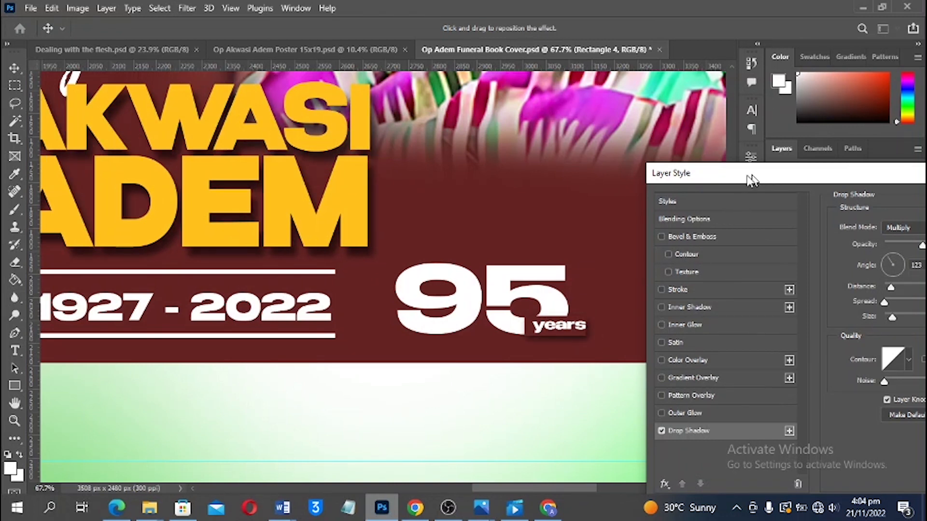
drag(748, 178, 683, 182)
click(835, 249)
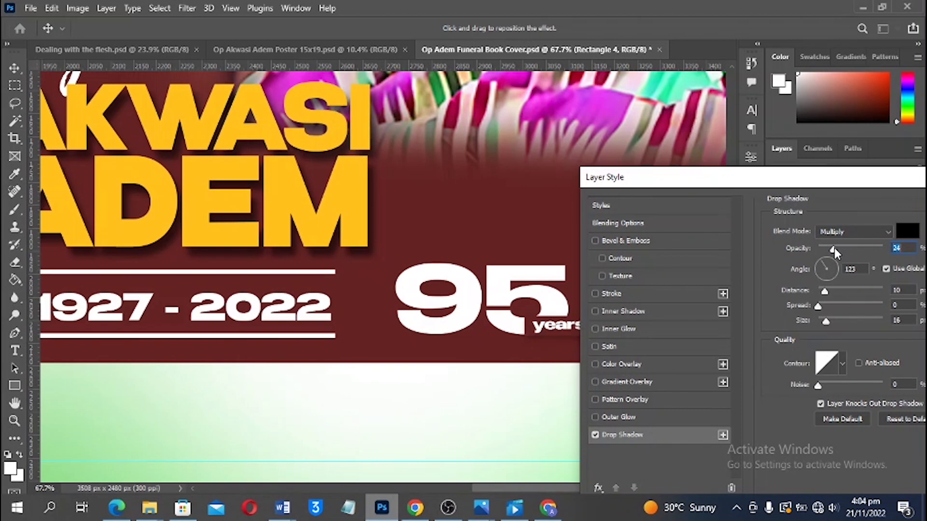
drag(706, 183, 694, 201)
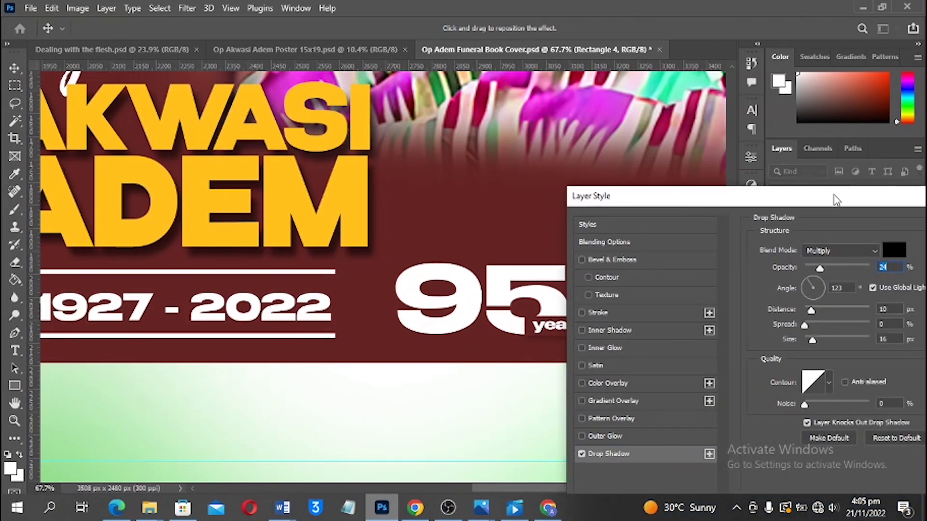
drag(836, 200, 707, 200)
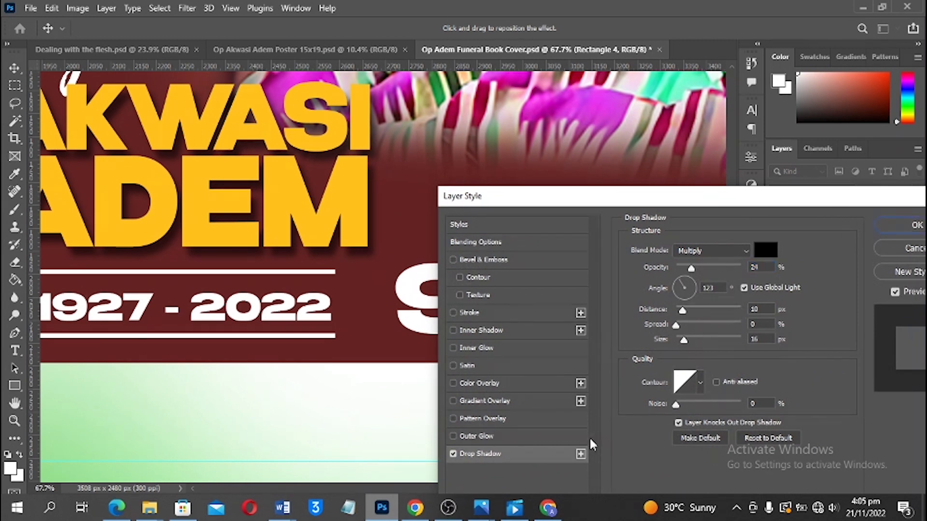
key(Return)
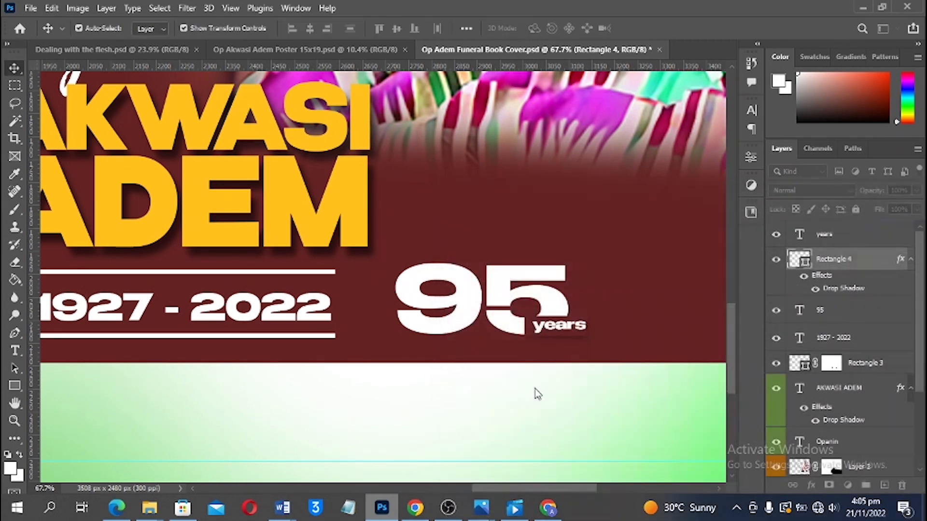
Fit the cover on screen, deselect all layers, and save Op Adem Funeral Book Cover.psd
key(ctrl+0)
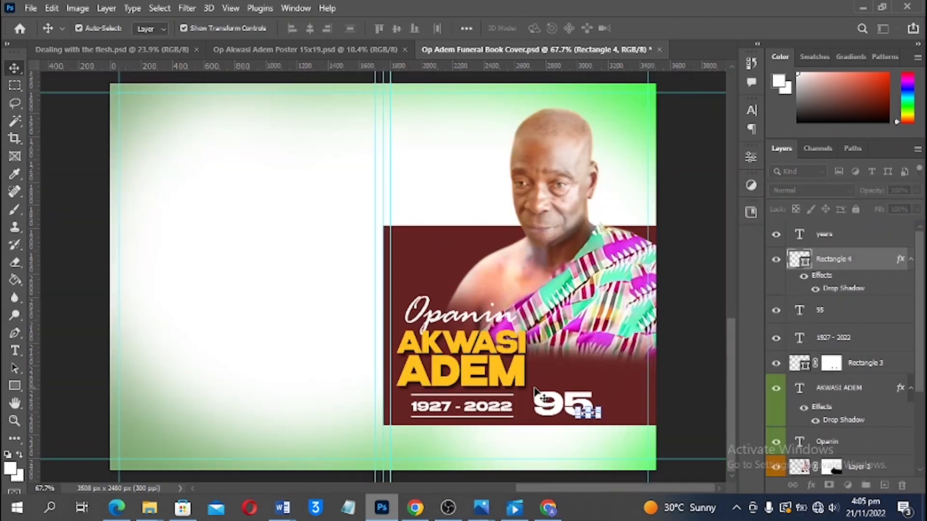
click(694, 404)
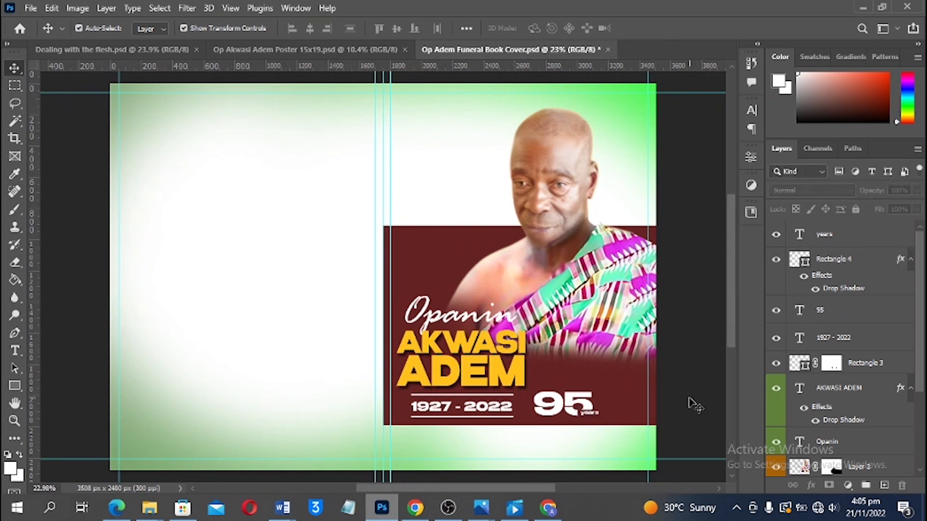
key(ctrl+s)
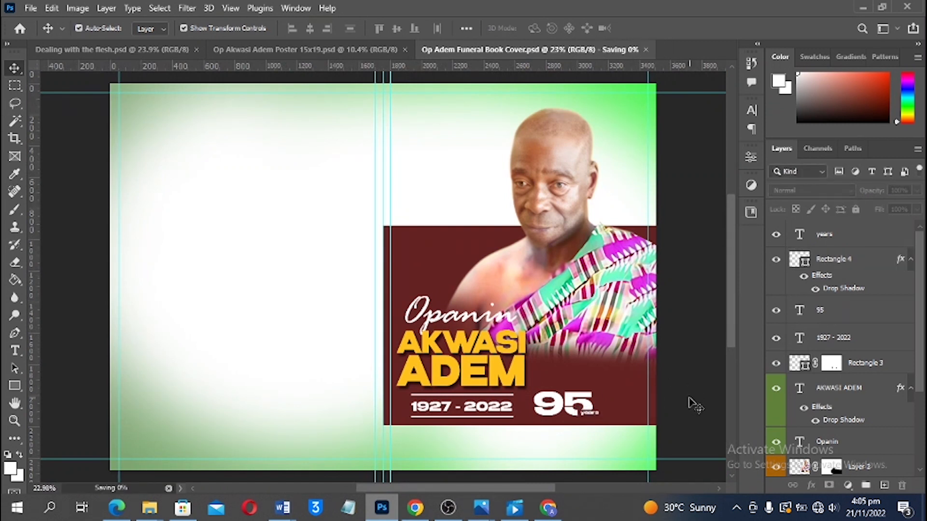
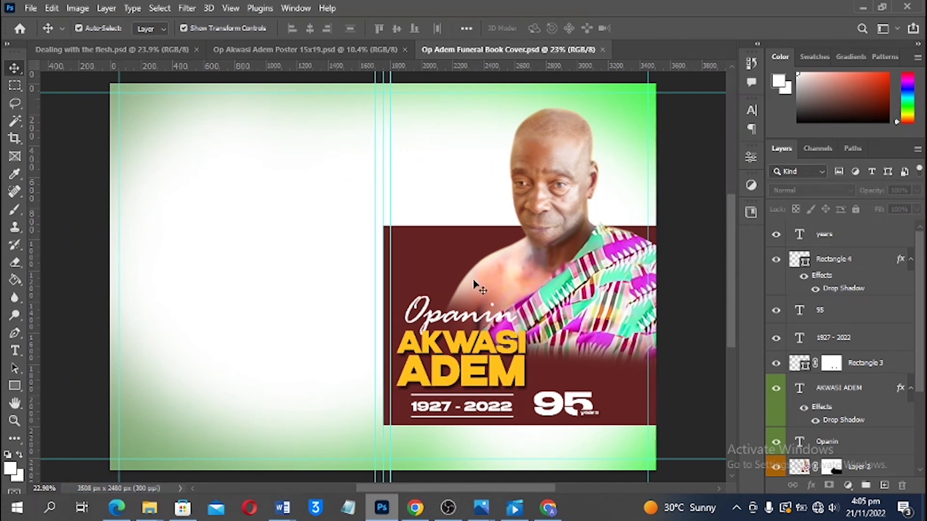
Type 'Burial' above the portrait and colour it maroon, sampled from the lower panel
scroll(463, 146, up, 2)
scroll(507, 153, up, 3)
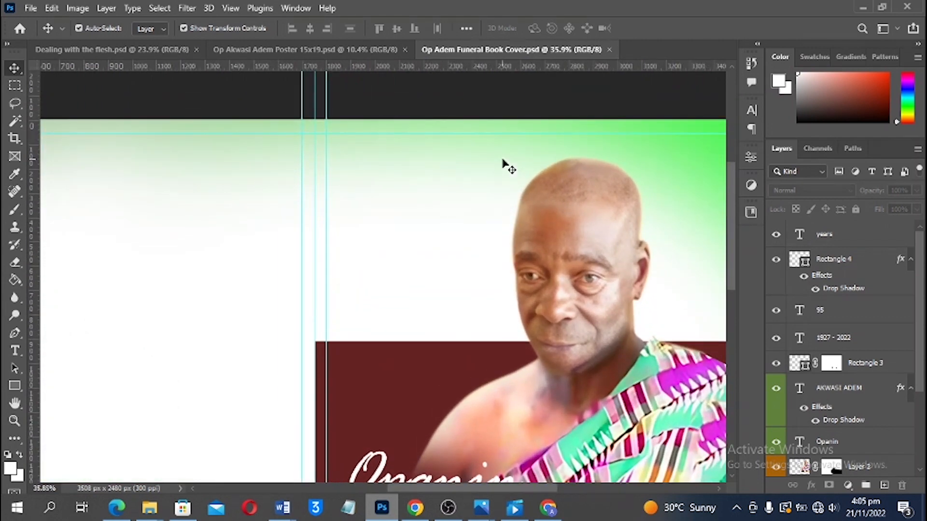
scroll(498, 159, up, 2)
scroll(454, 189, up, 1)
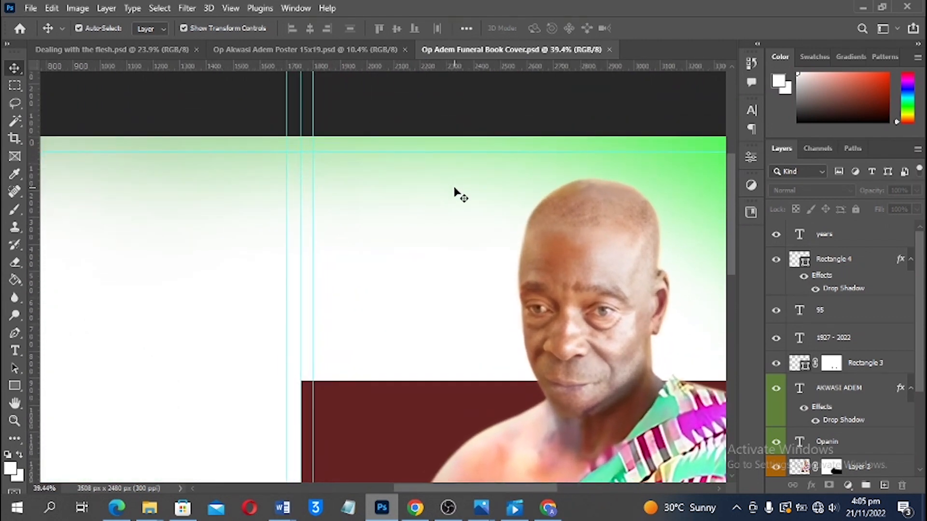
scroll(433, 249, down, 2)
scroll(434, 249, down, 1)
scroll(416, 217, down, 1)
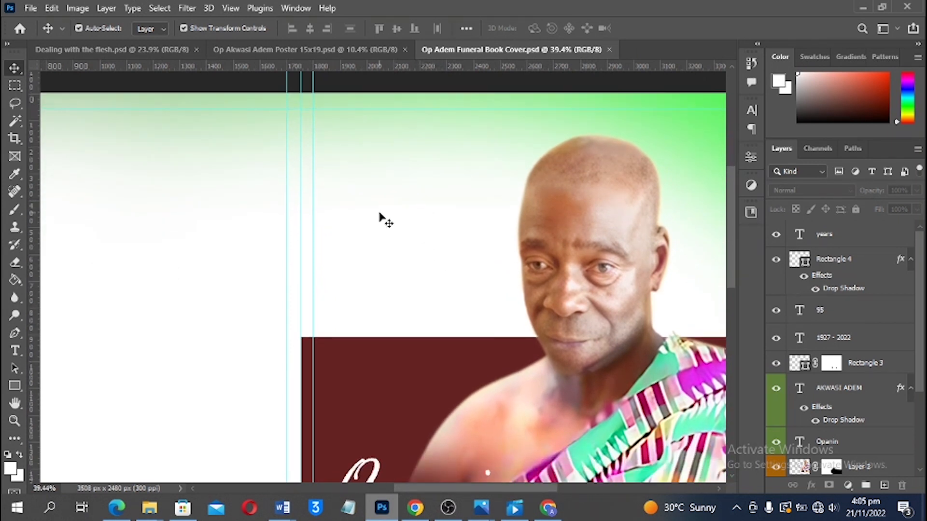
key(t)
click(341, 169)
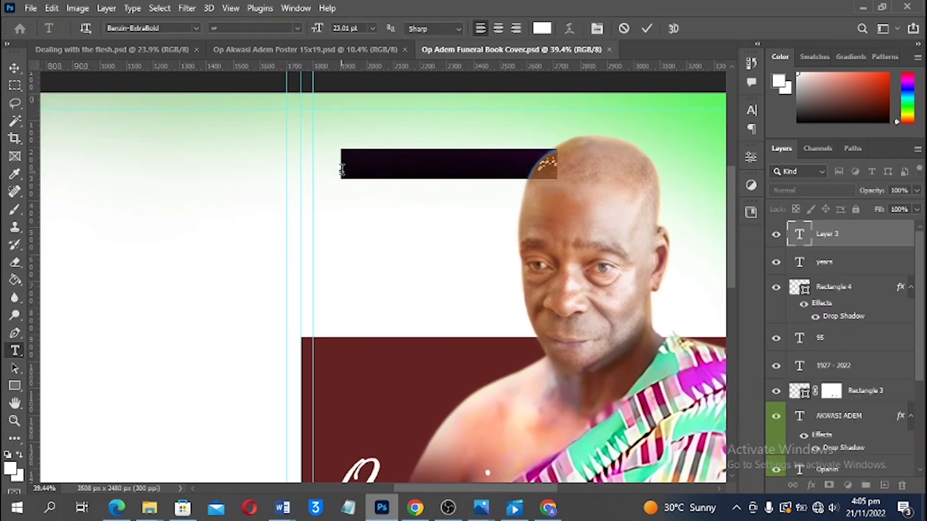
text(B)
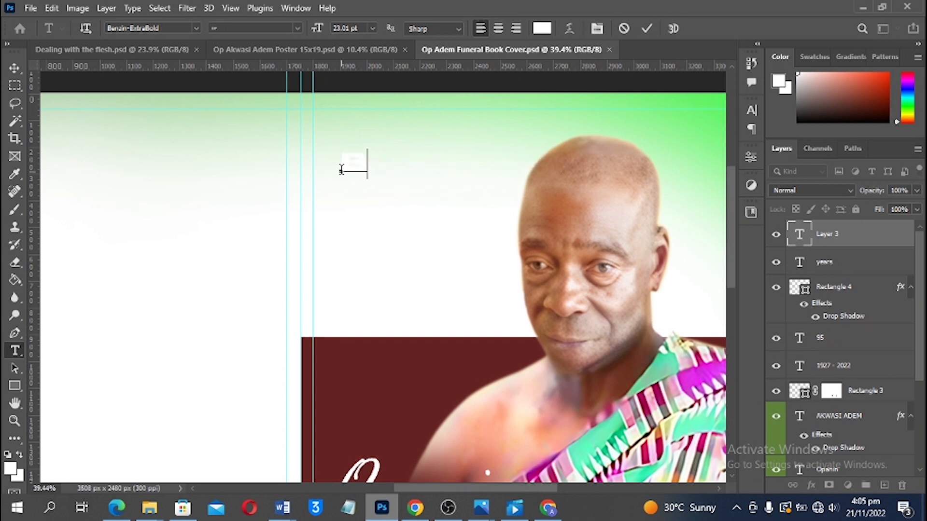
text(urial &)
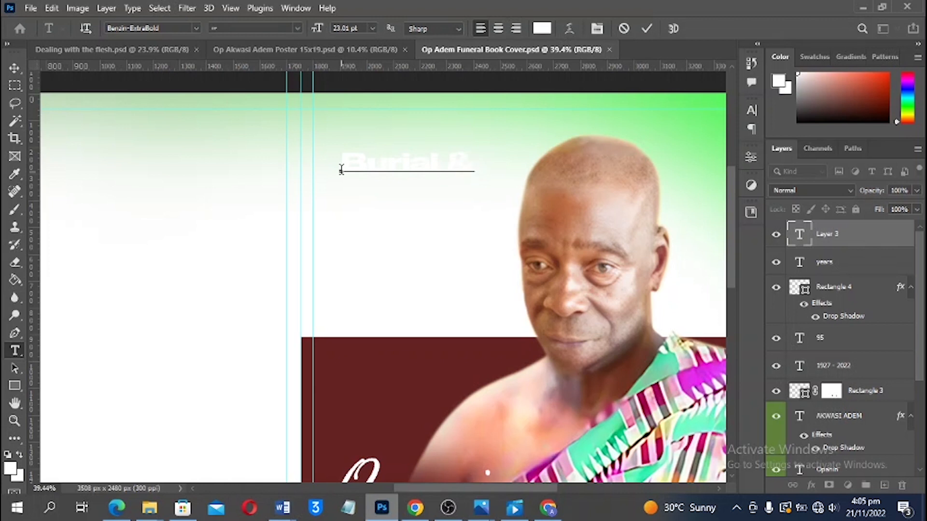
key(ctrl+a)
click(540, 28)
click(445, 340)
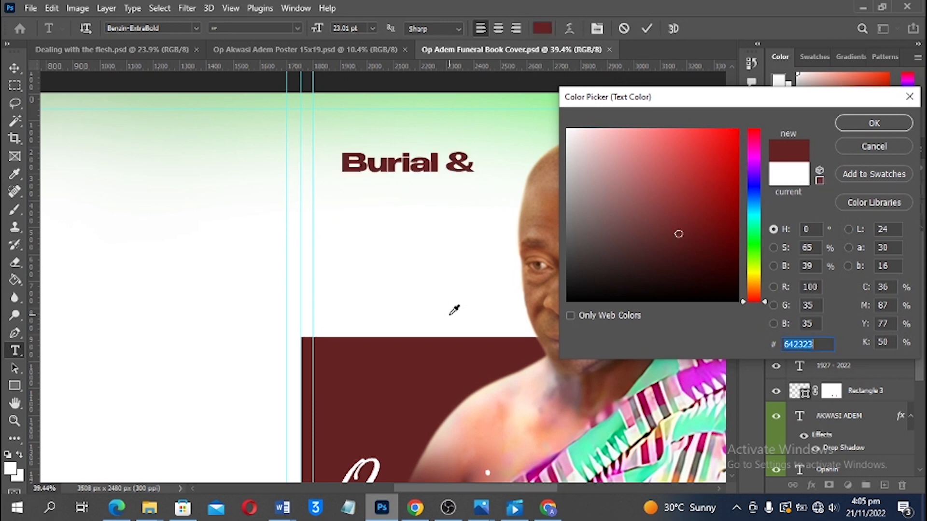
click(840, 125)
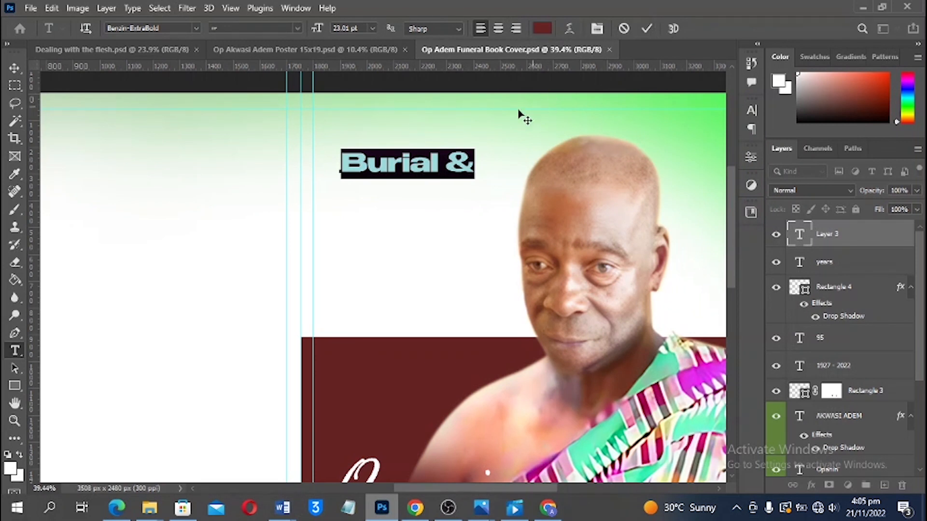
Add a second line 'Memorial' and tighten the heading's line spacing twice
click(478, 163)
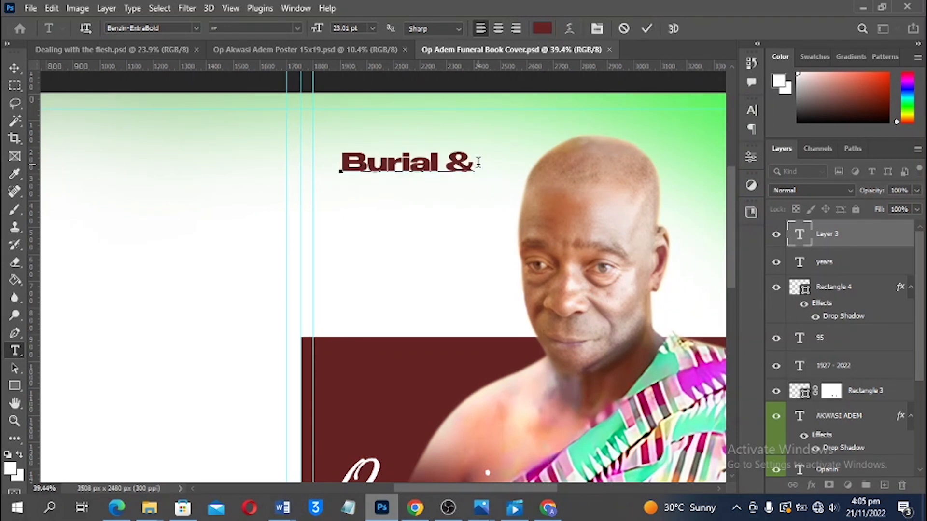
key(Return)
text(memor)
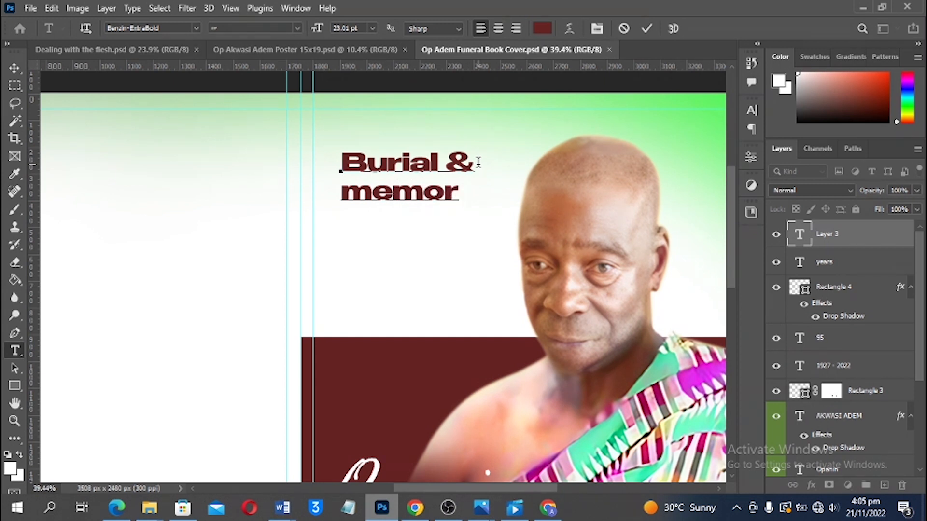
text(ial)
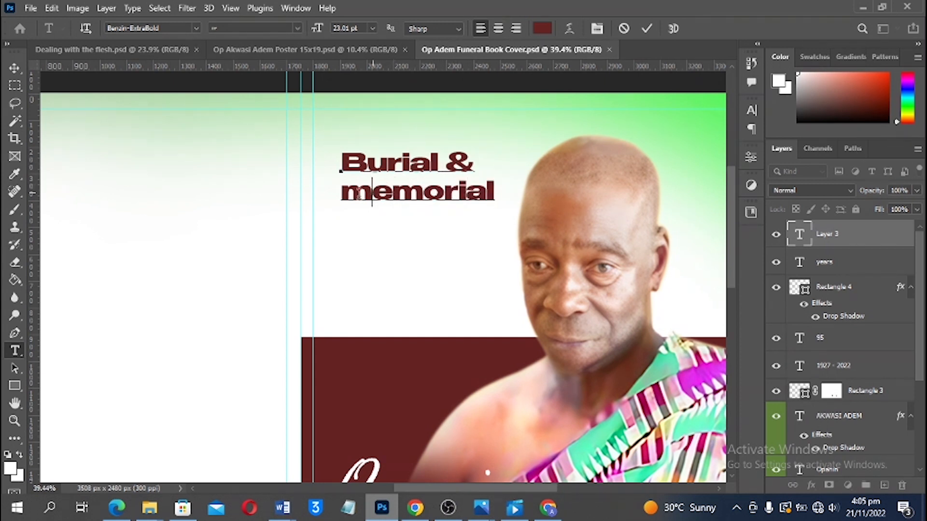
drag(373, 193, 322, 197)
text(M)
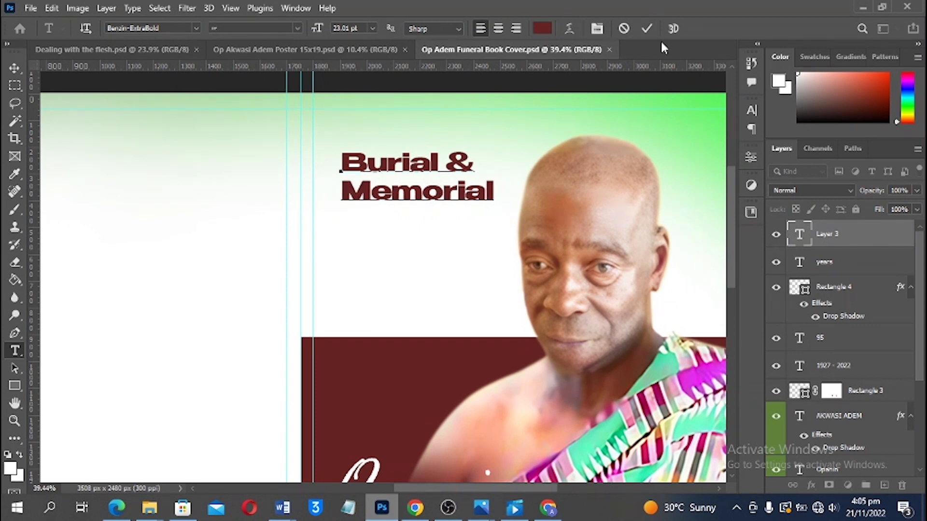
click(647, 29)
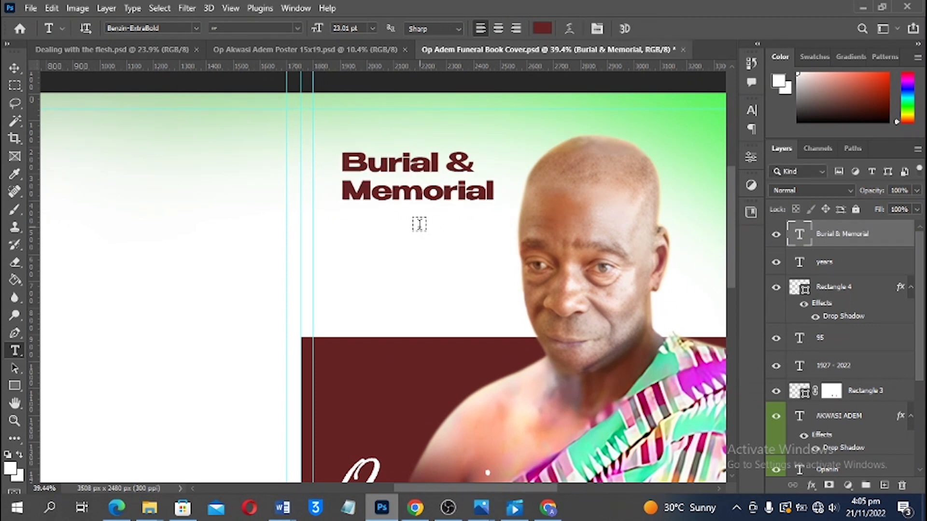
click(417, 192)
key(ctrl+a)
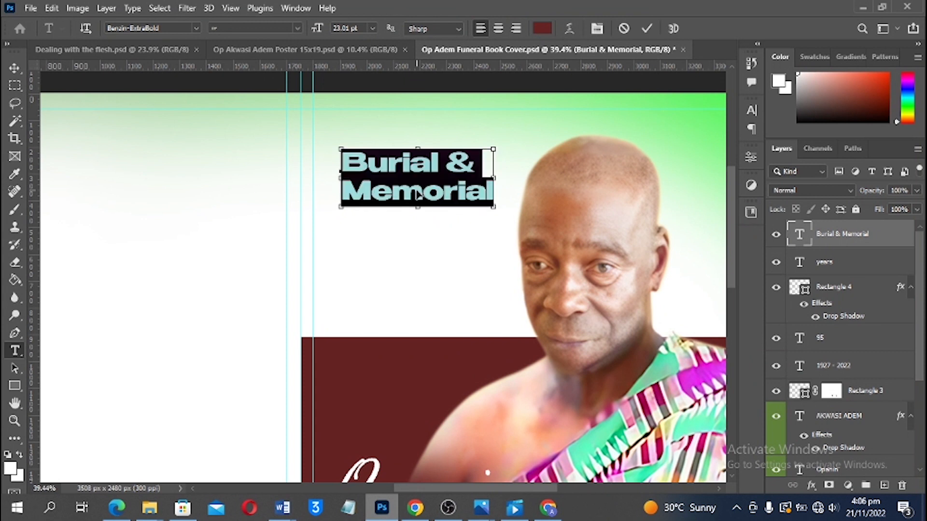
key(alt+Up)
key(alt+Up)
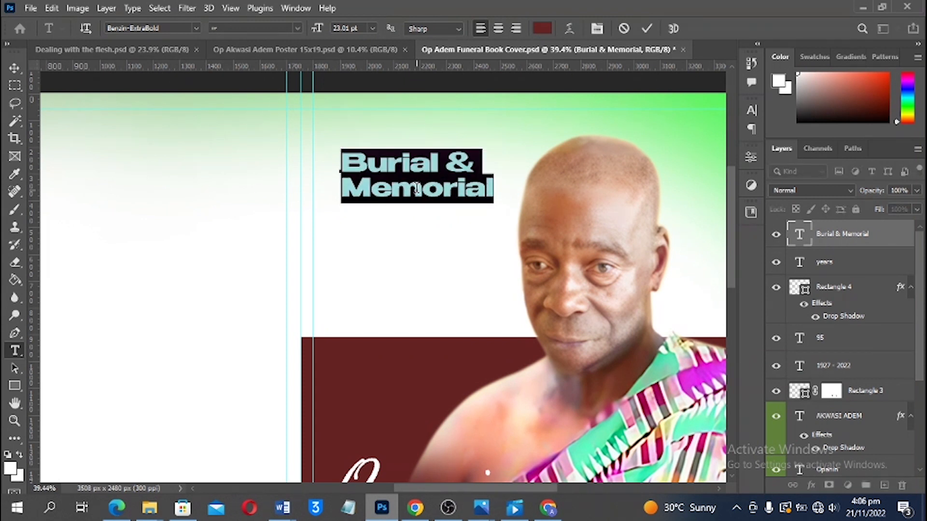
key(alt+Up)
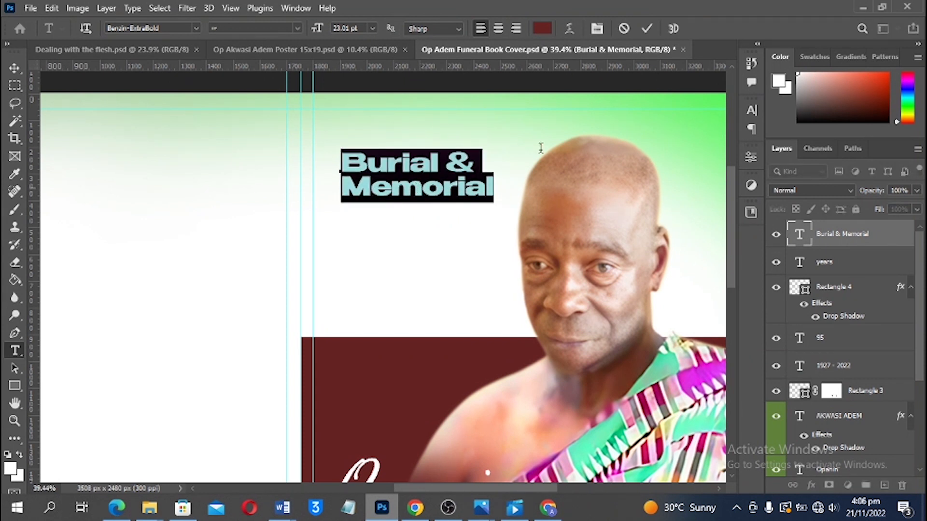
click(647, 29)
Nudge the 'Burial & Memorial' heading slightly to the left
key(v)
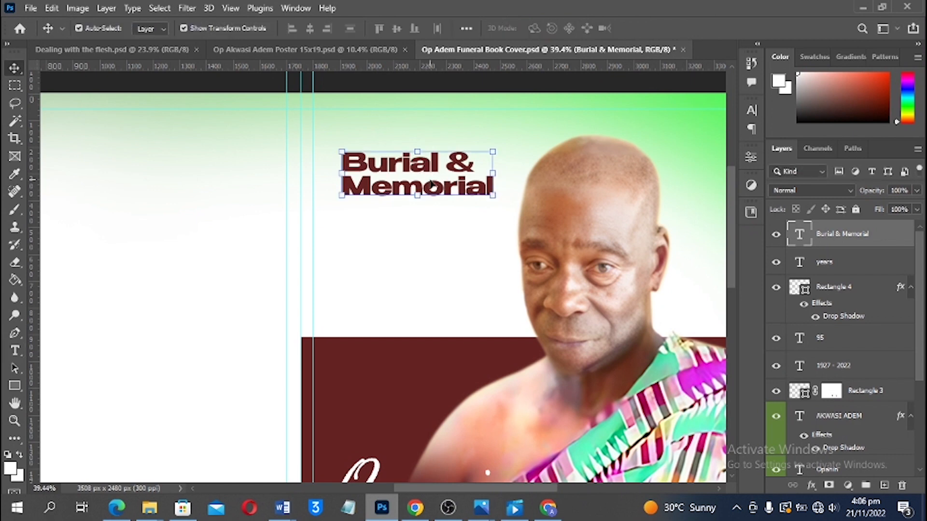
drag(433, 186, 416, 185)
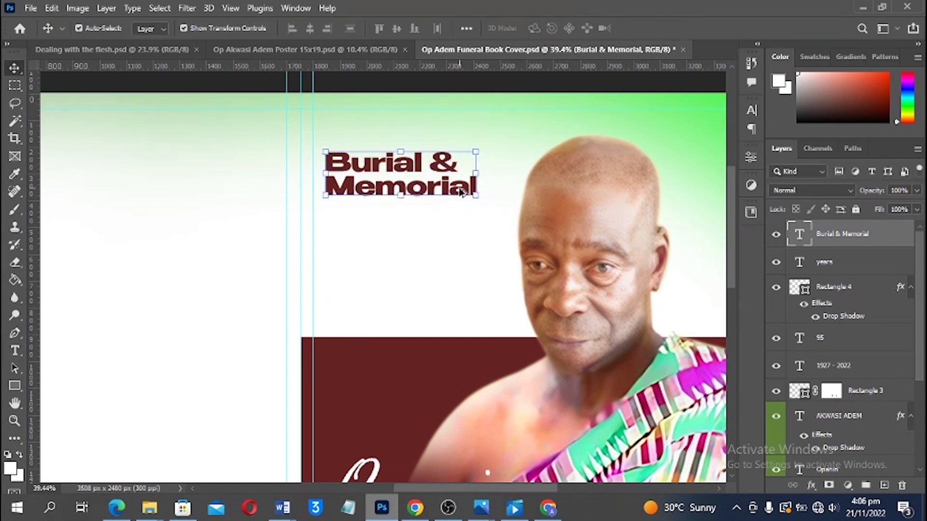
scroll(459, 189, down, 2)
scroll(531, 244, down, 1)
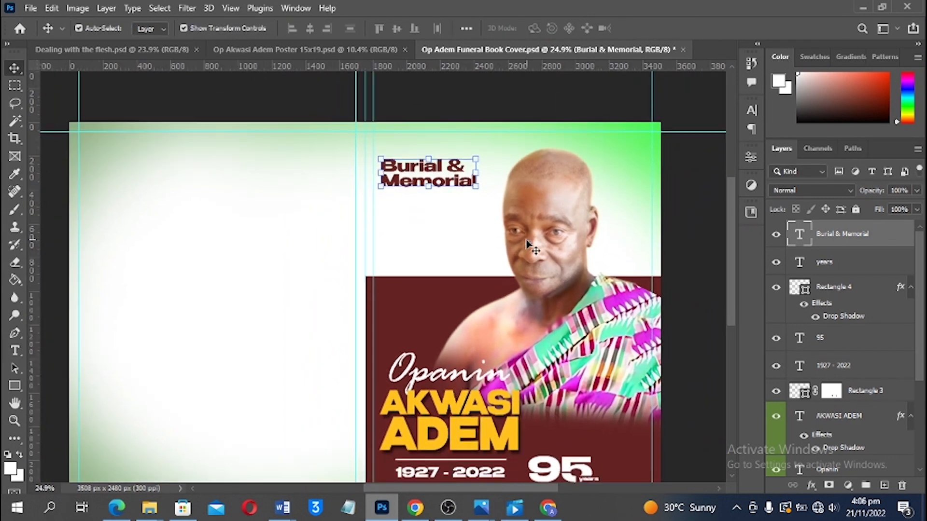
Select the gradient layer Rectangle 1 and add a Hue/Saturation adjustment above it
click(645, 145)
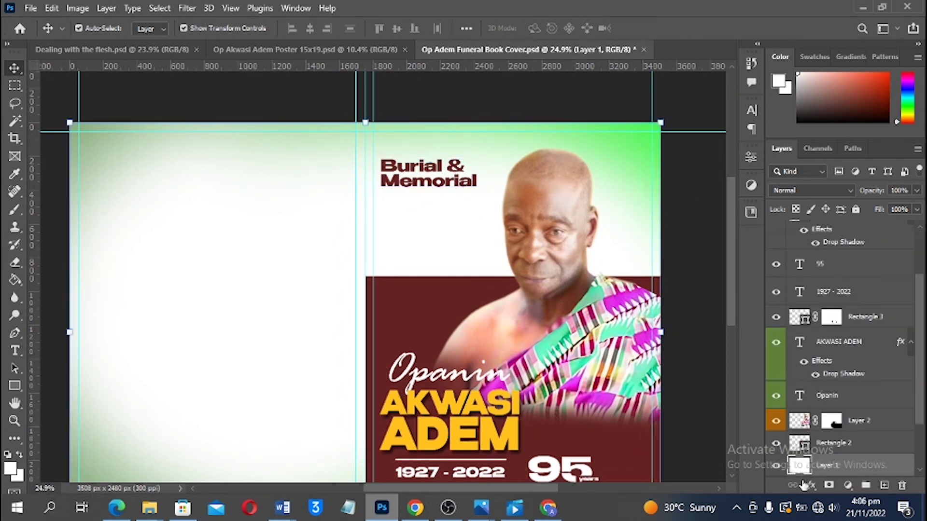
scroll(810, 464, down, 3)
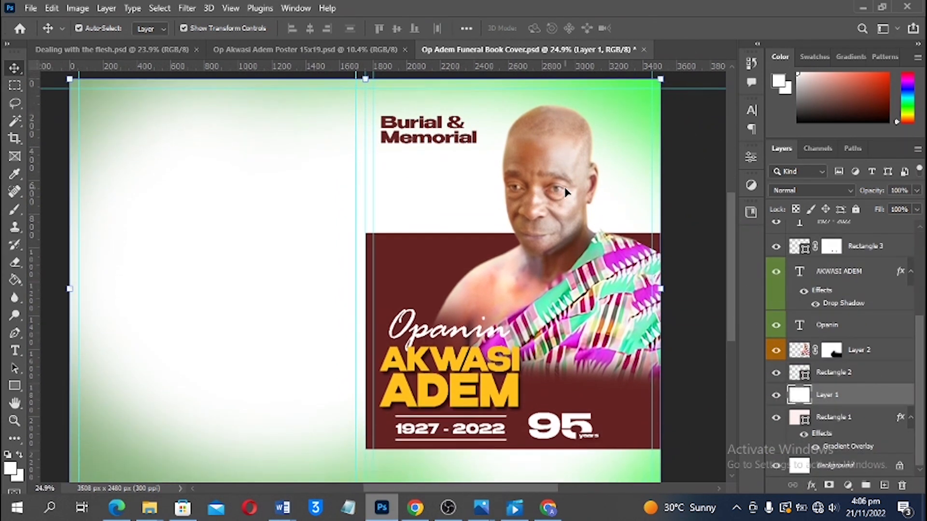
scroll(621, 287, down, 1)
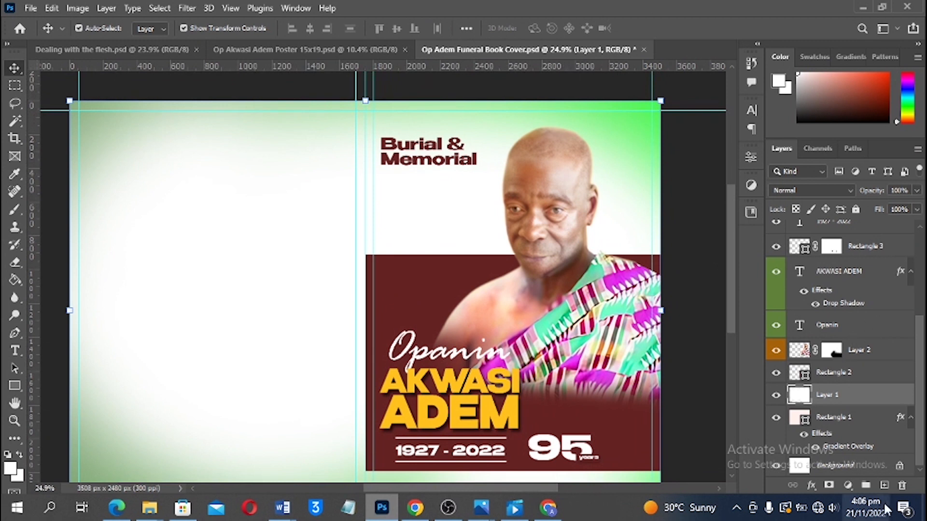
click(839, 420)
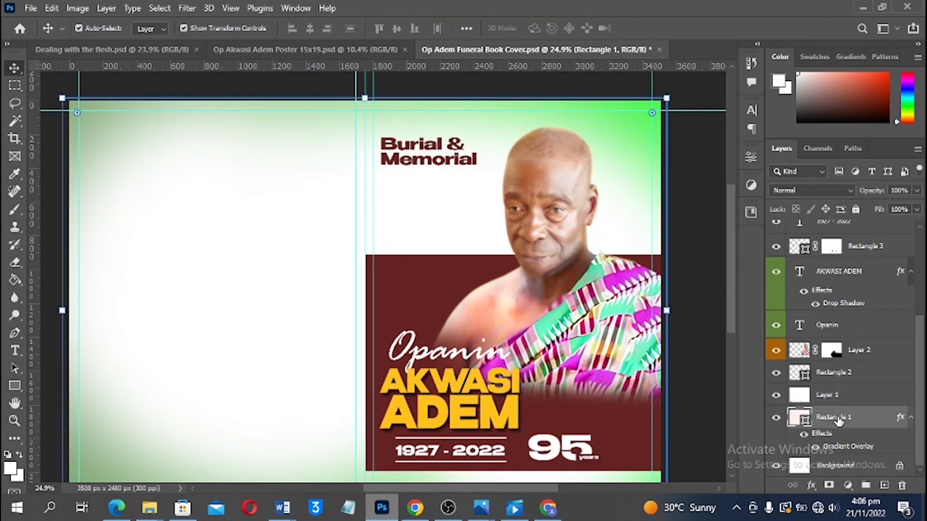
click(847, 485)
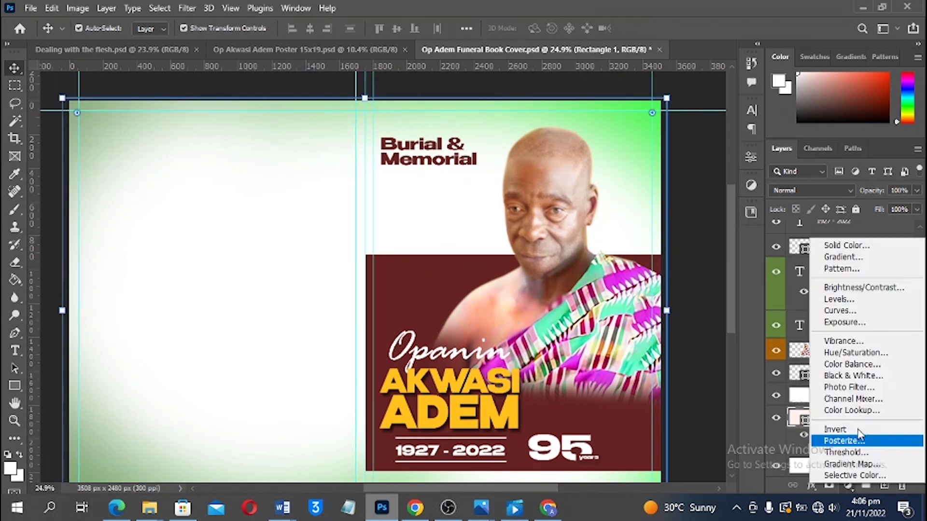
click(856, 353)
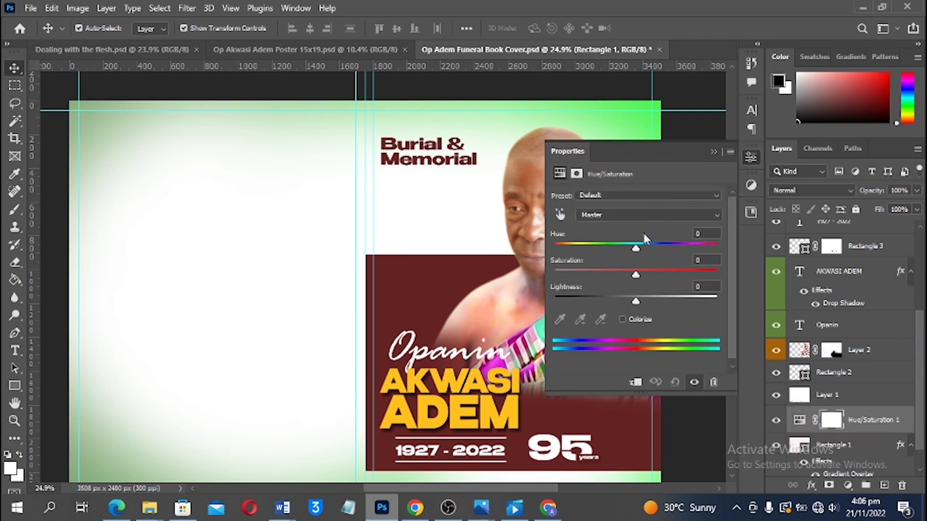
Set Hue to −31, leaving the adjustment unclipped so it tints everything below
drag(634, 245, 631, 245)
drag(624, 251, 612, 251)
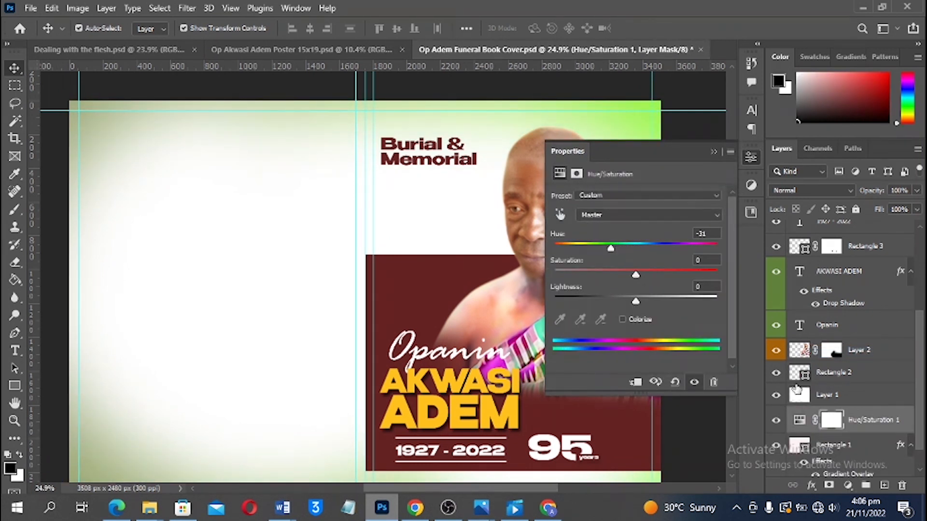
click(635, 382)
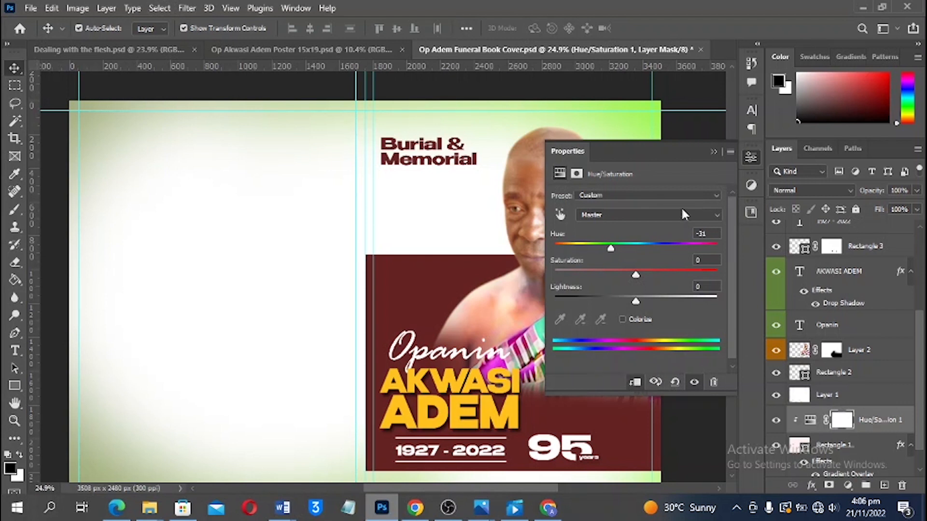
click(633, 382)
click(715, 152)
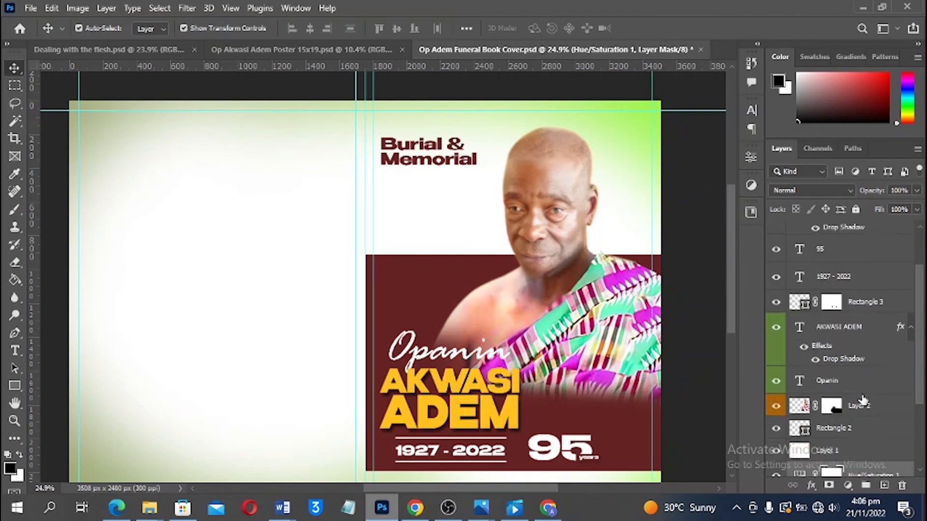
scroll(805, 305, up, 5)
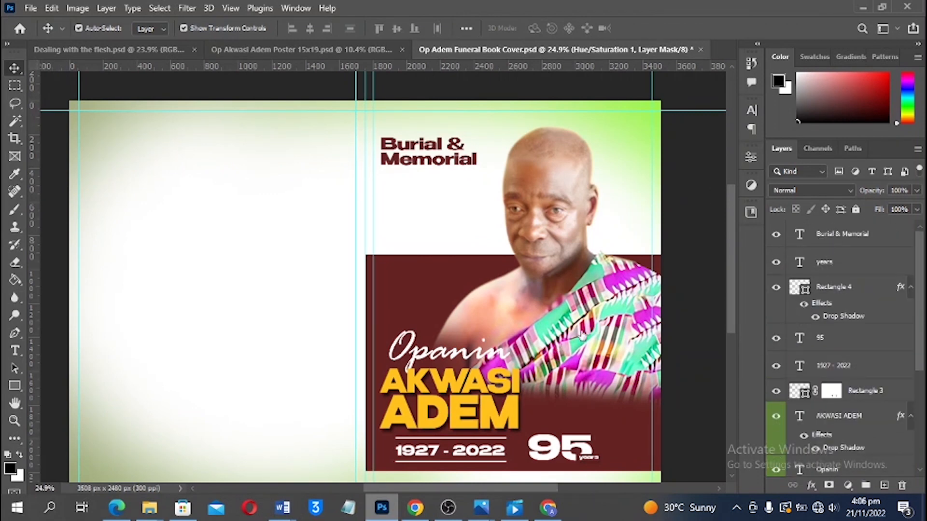
scroll(672, 300, down, 3)
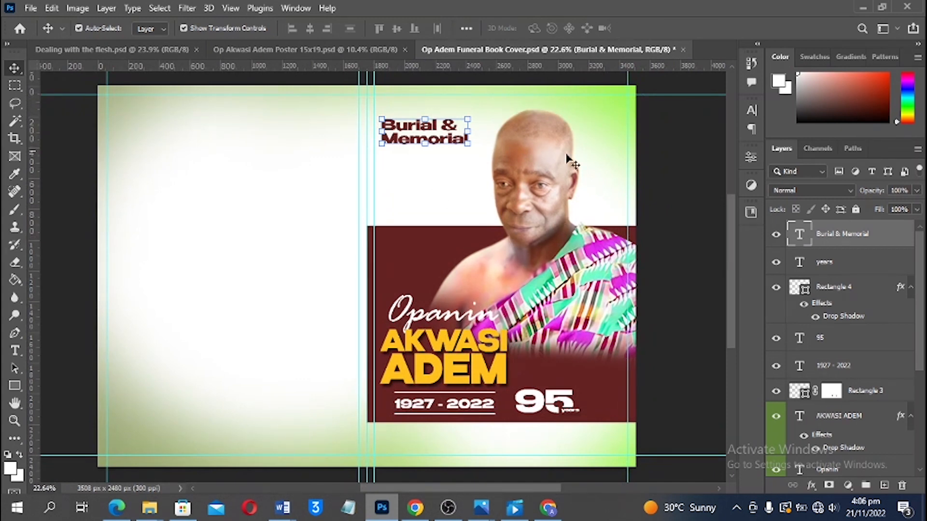
Duplicate the heading text below itself and retype the copy as 'Service'
scroll(458, 131, up, 3)
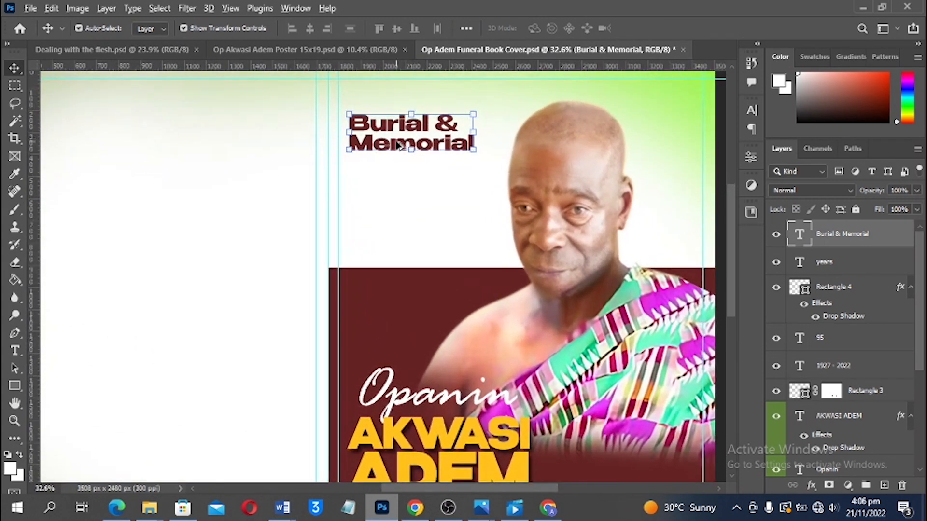
drag(400, 145, 391, 181)
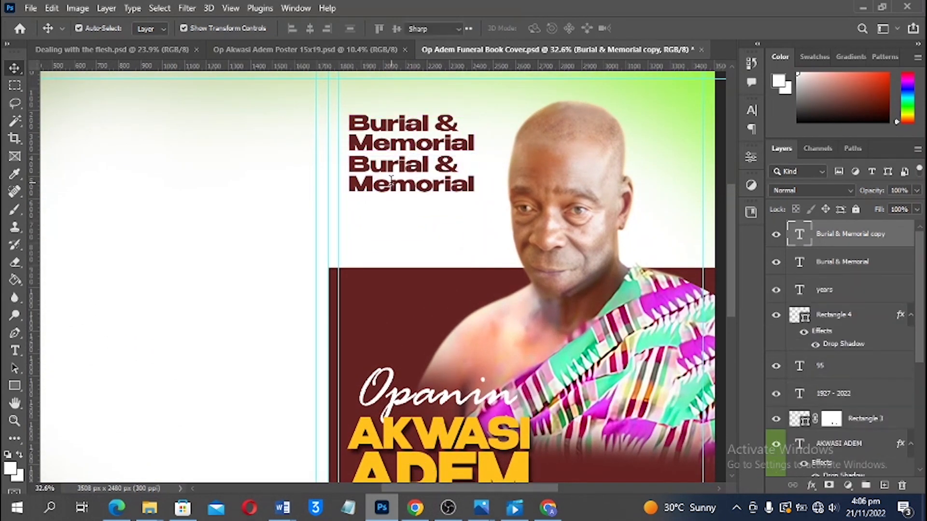
double_click(391, 181)
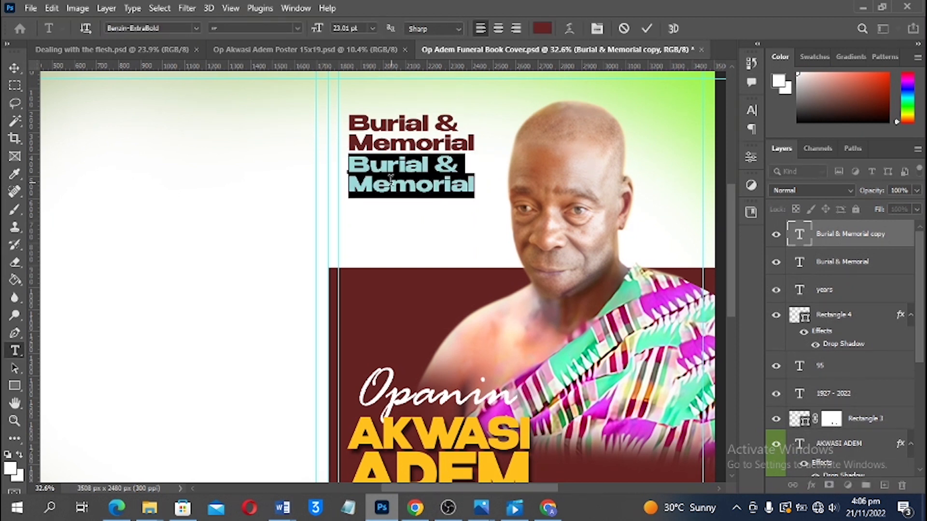
text(Service)
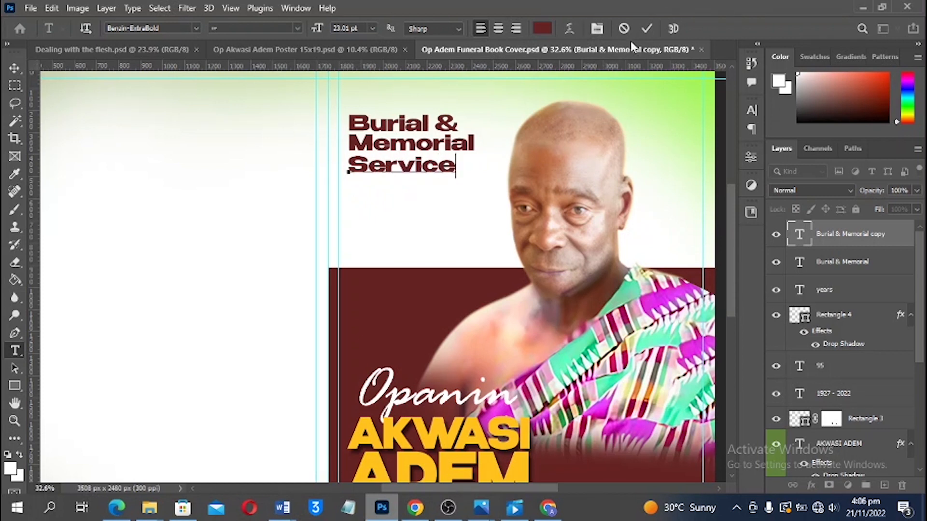
click(647, 29)
Enlarge 'Service' to about 134%, place it under the heading, and resize both title lines together
key(v)
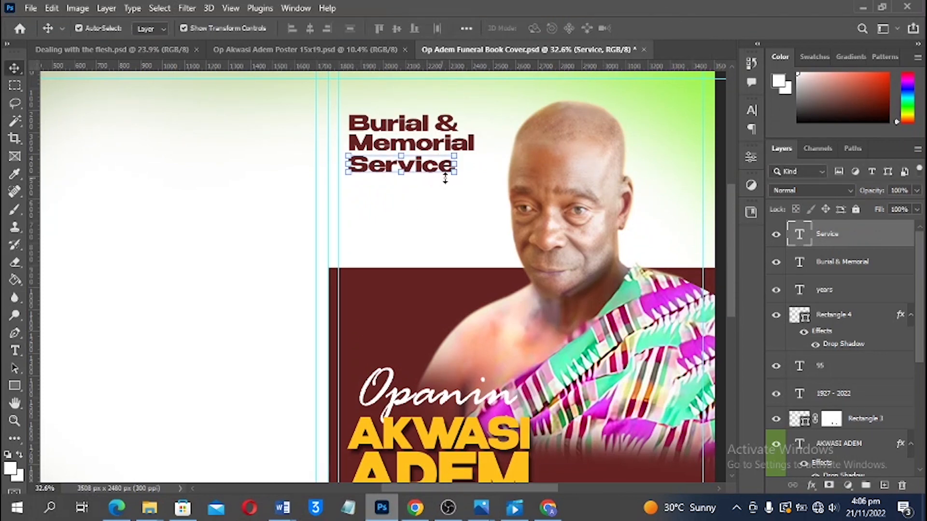
drag(457, 174, 493, 180)
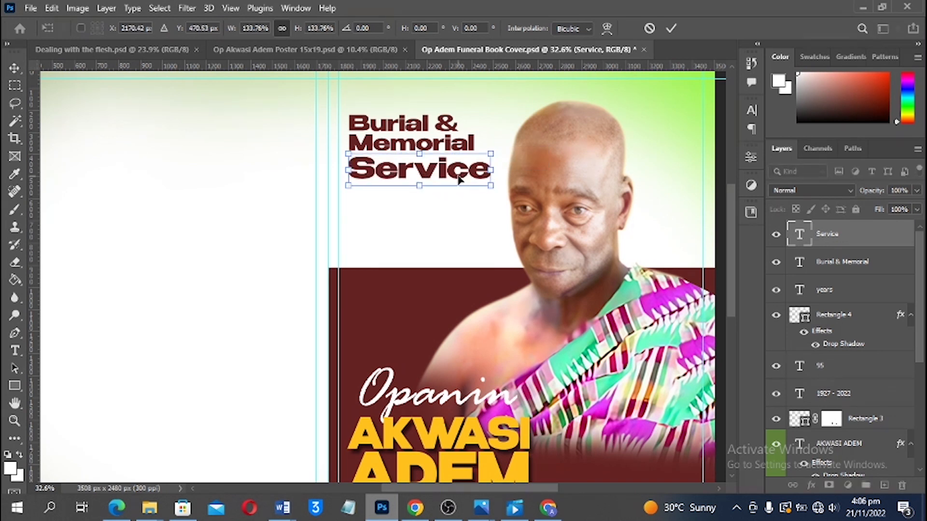
key(Return)
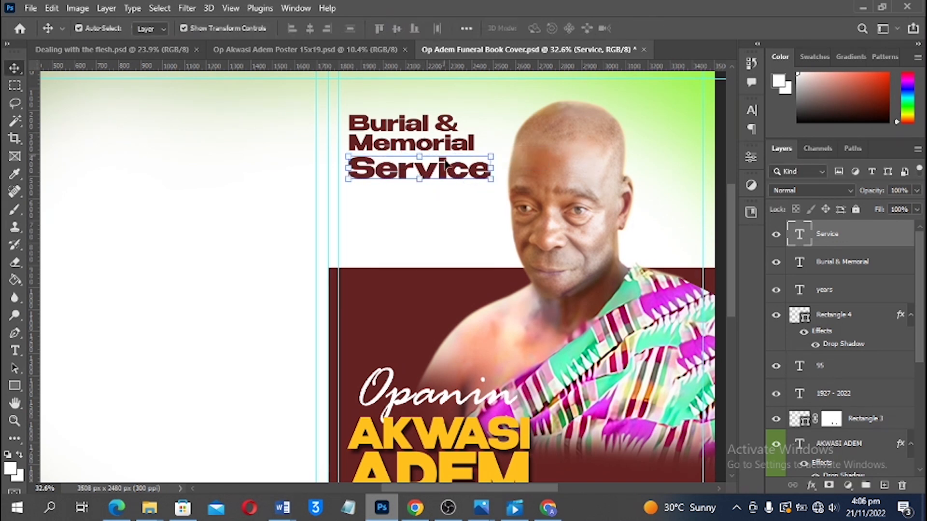
mouse_move(487, 183)
mouse_down()
mouse_move(499, 187)
mouse_move(488, 183)
mouse_up()
mouse_move(491, 186)
mouse_down()
mouse_move(498, 188)
mouse_move(480, 171)
mouse_up()
key(Return)
shift+click(459, 143)
key(Return)
key(Return)
Nudge the portrait slightly right, fit the spread in view, and save
scroll(451, 144, down, 4)
mouse_move(547, 181)
mouse_down()
mouse_move(564, 182)
mouse_move(553, 182)
mouse_up()
click(676, 182)
key(ctrl+0)
key(ctrl+s)
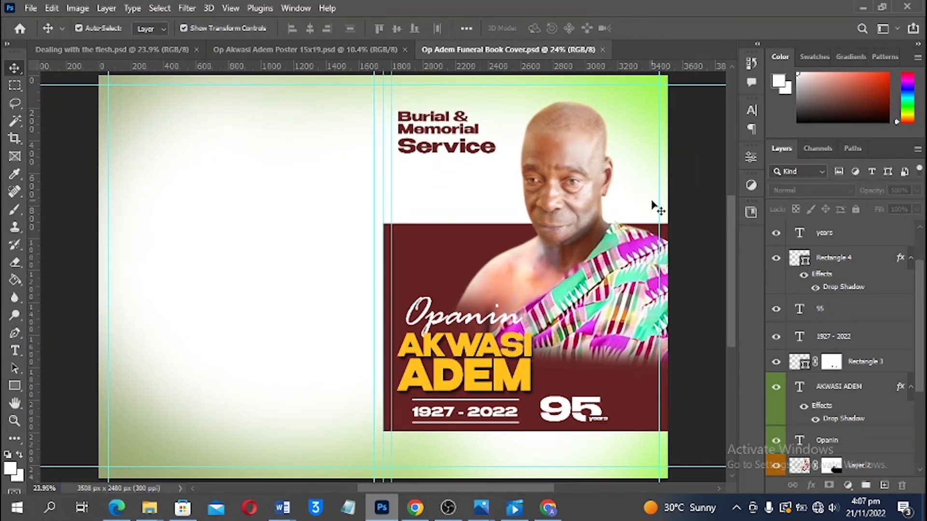
Draw a circle on the blank left page with the Ellipse tool
scroll(350, 184, up, 1)
drag(351, 184, 462, 166)
drag(15, 386, 53, 401)
drag(322, 197, 434, 309)
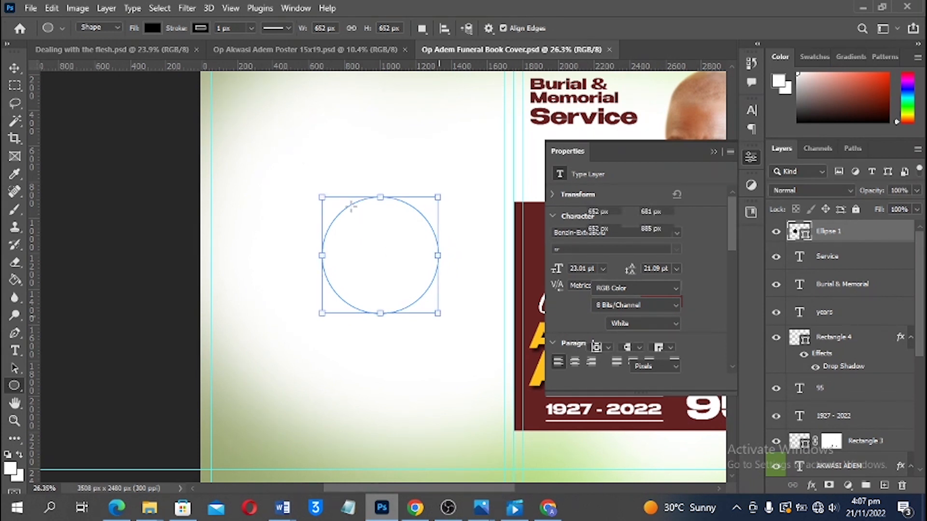
Move the circle up-left and give its outline a light green sampled from the background
key(v)
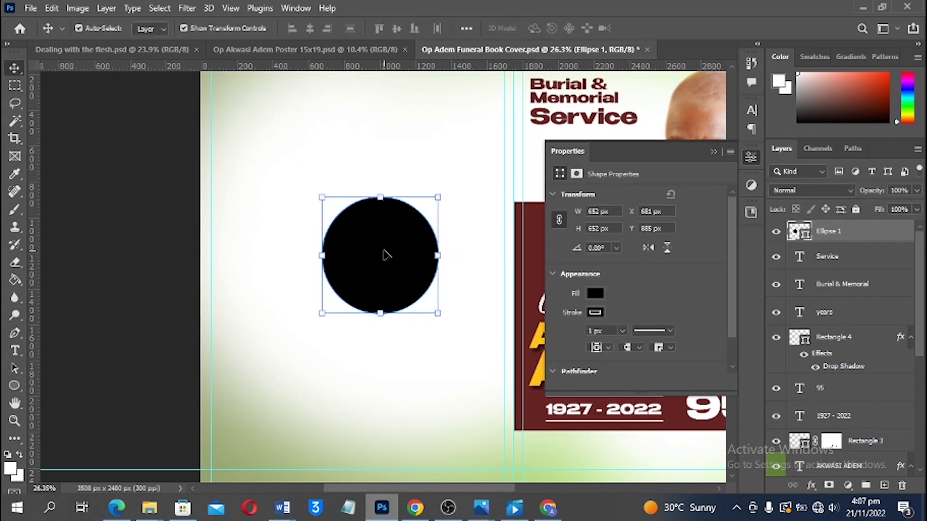
drag(374, 247, 361, 233)
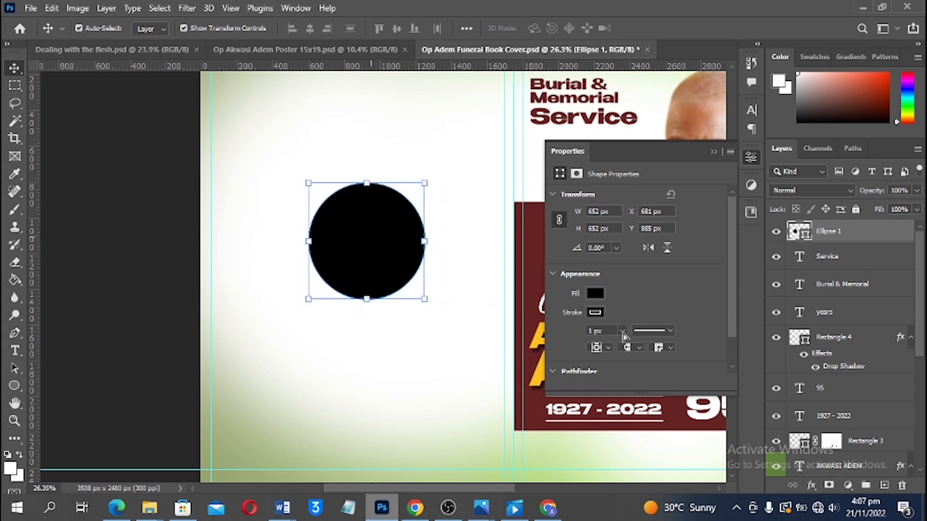
click(595, 312)
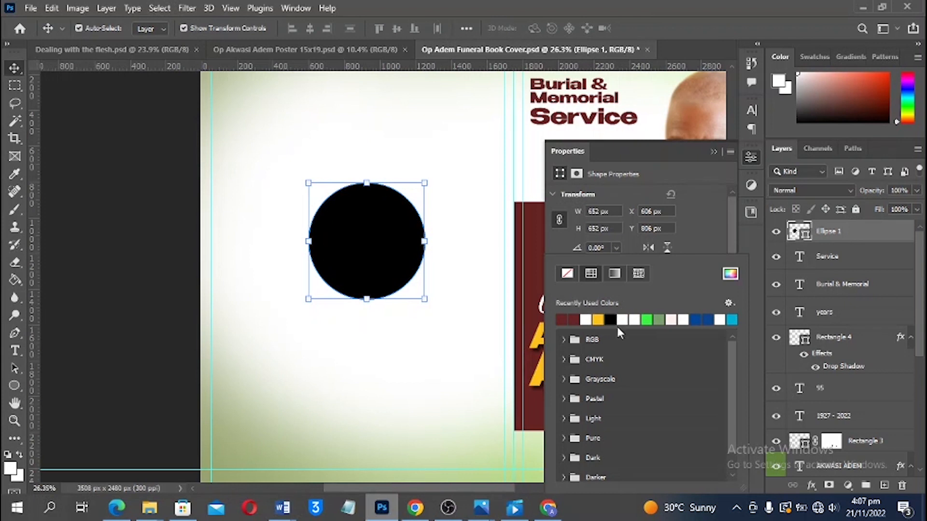
click(729, 275)
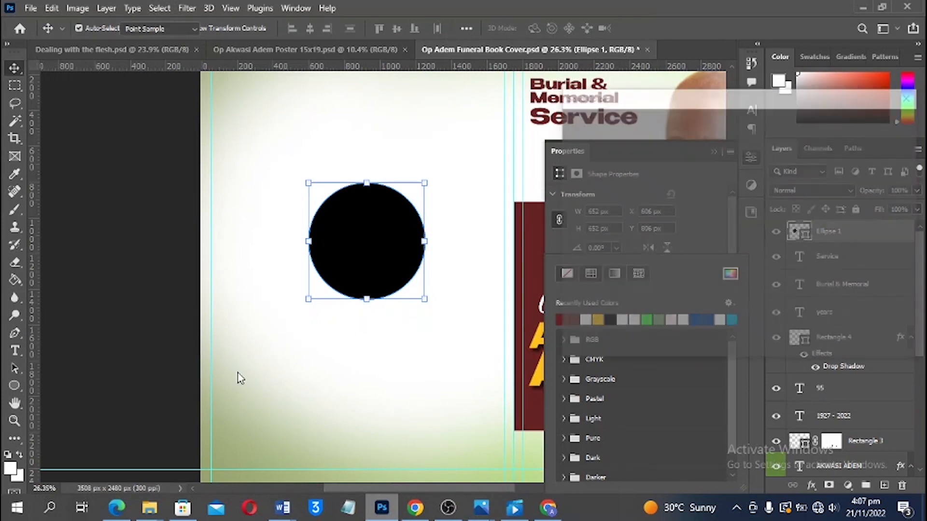
drag(217, 367, 201, 312)
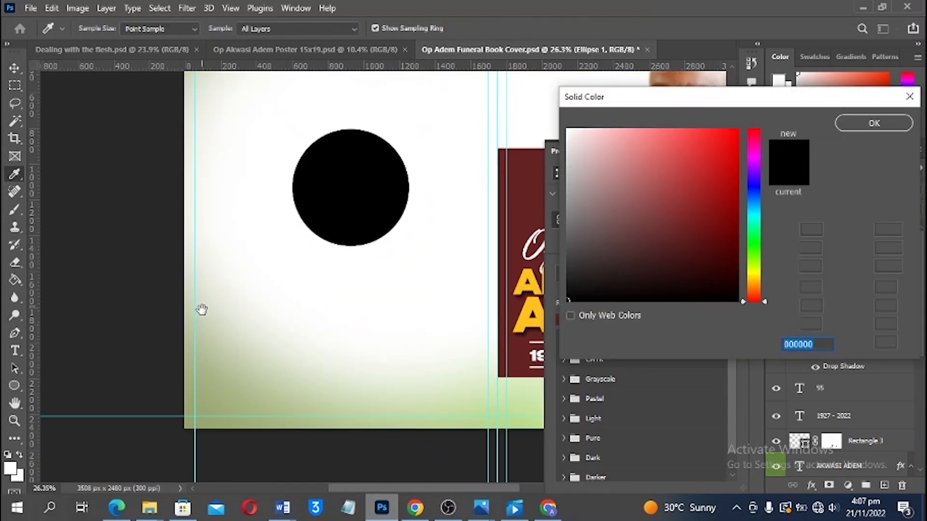
click(211, 403)
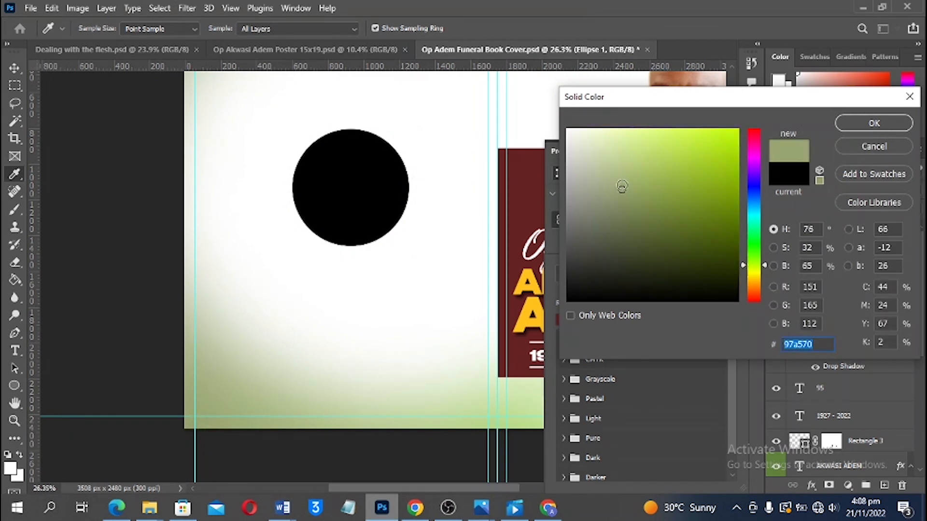
drag(622, 186, 636, 172)
click(857, 127)
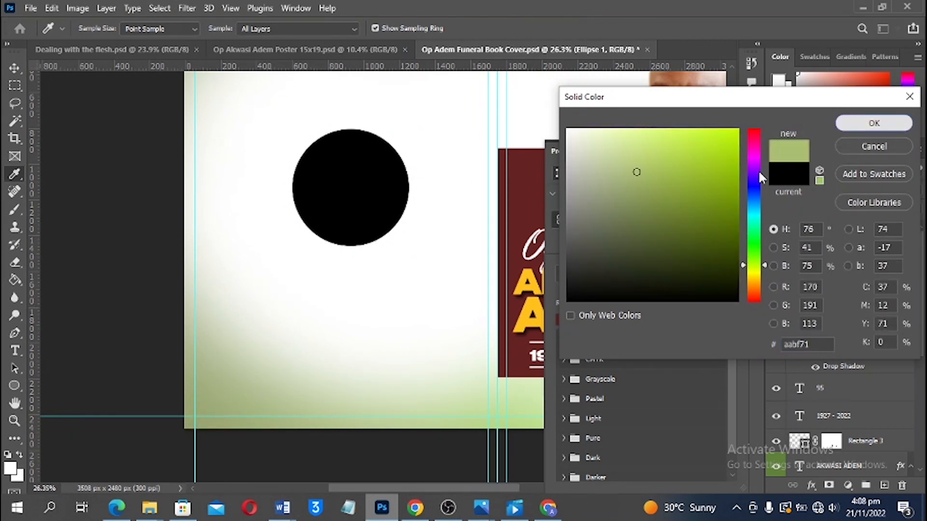
key(v)
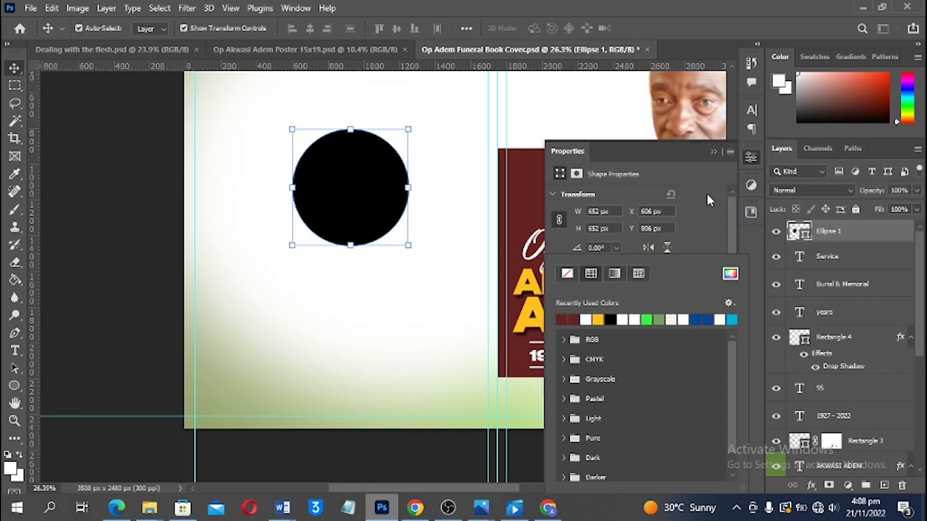
click(698, 230)
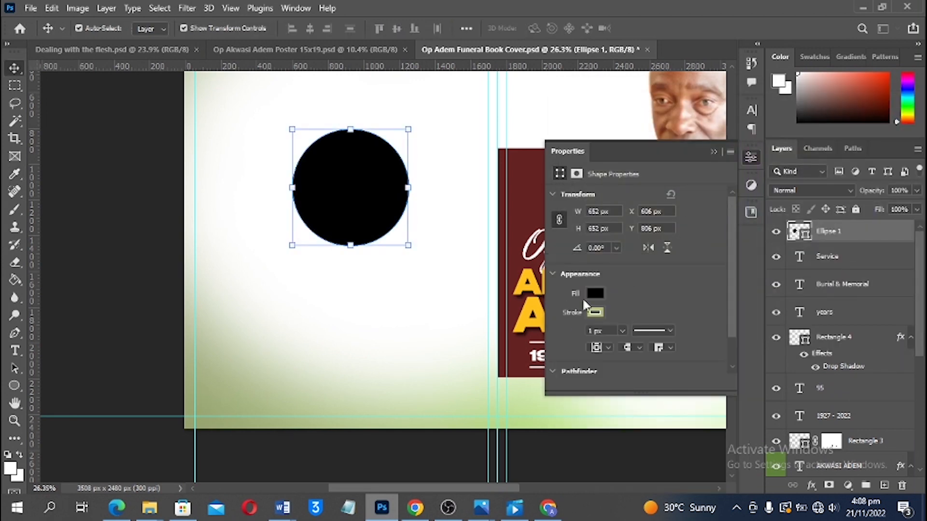
Thicken the circle's outline, first to 30 px and then to 45 px
click(607, 332)
text(30)
key(Return)
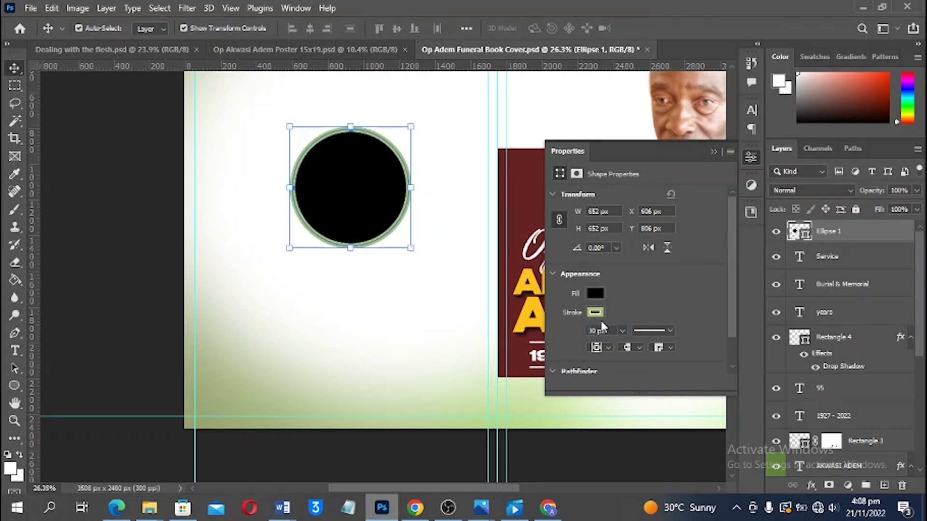
click(609, 333)
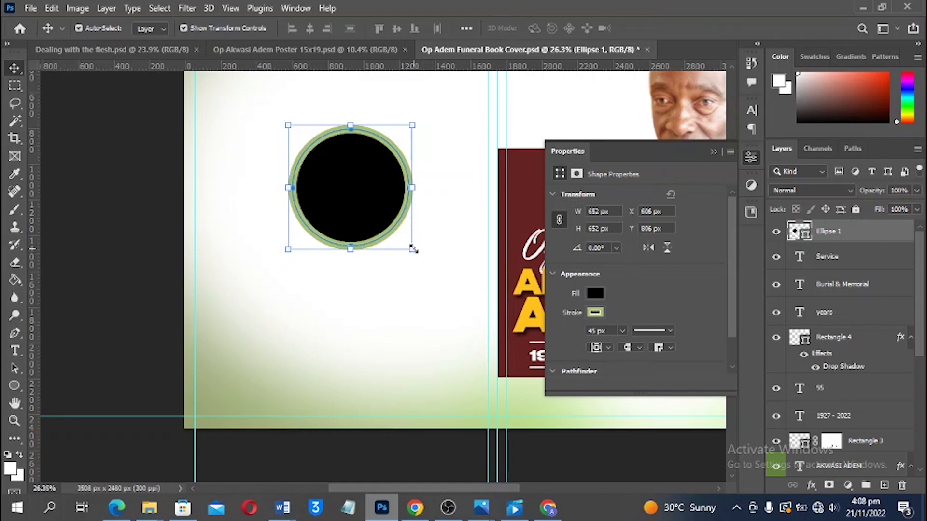
Fine-tune the outlined circle's size to about 655 px and commit
click(414, 250)
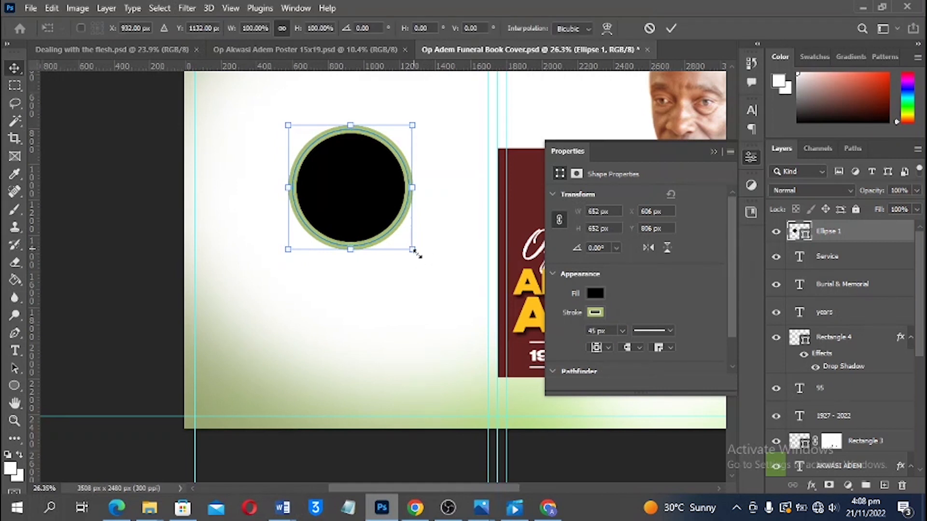
drag(413, 250, 418, 254)
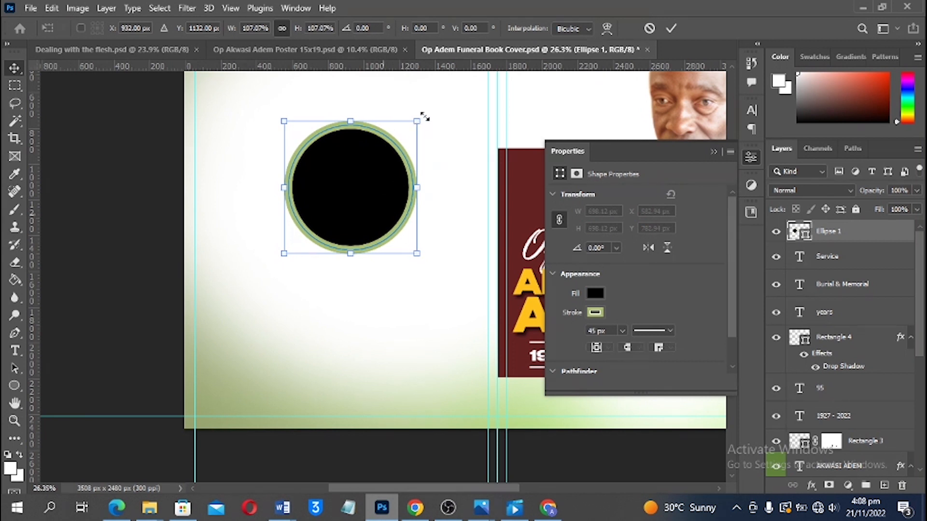
drag(418, 118, 414, 123)
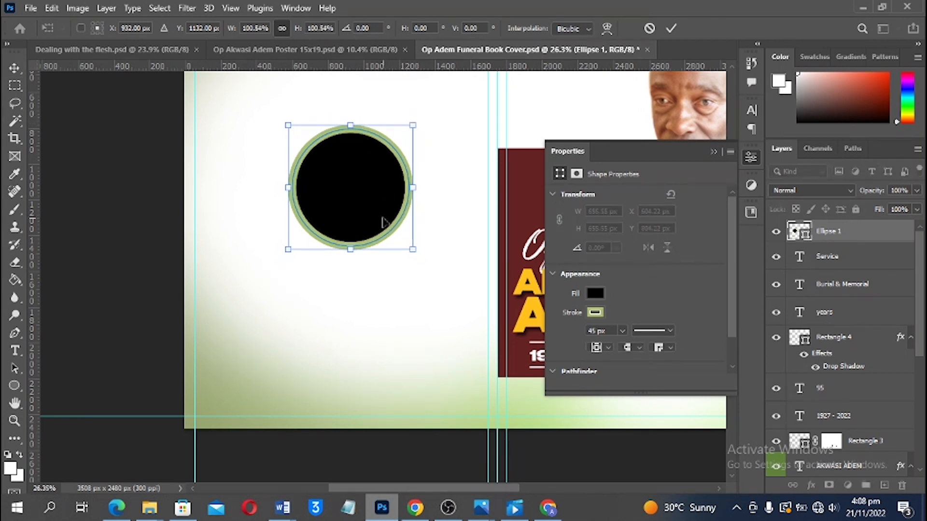
click(714, 152)
key(Return)
scroll(418, 263, up, 3)
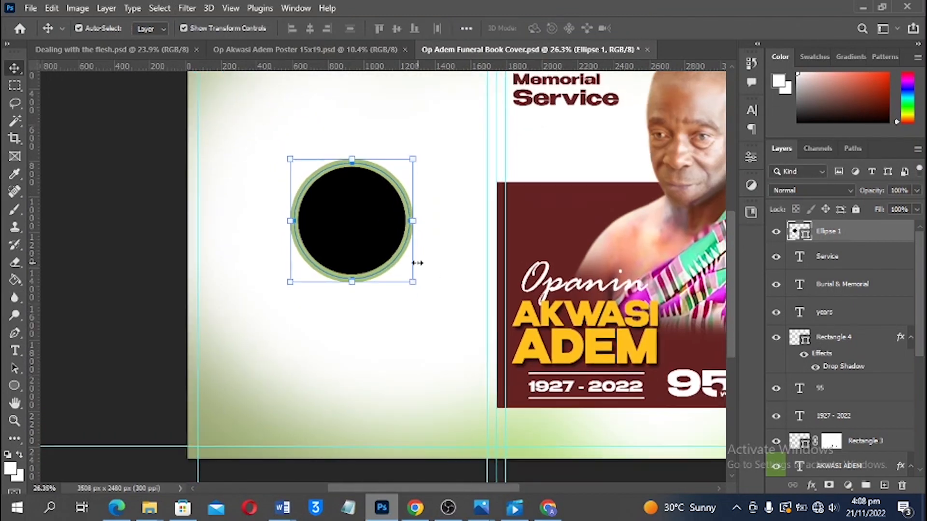
scroll(416, 263, down, 2)
scroll(471, 225, up, 1)
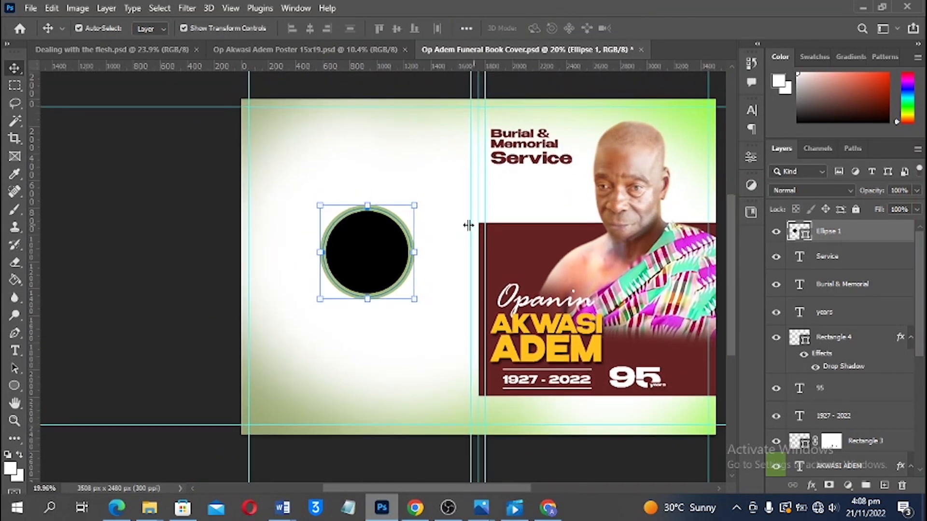
scroll(458, 227, down, 1)
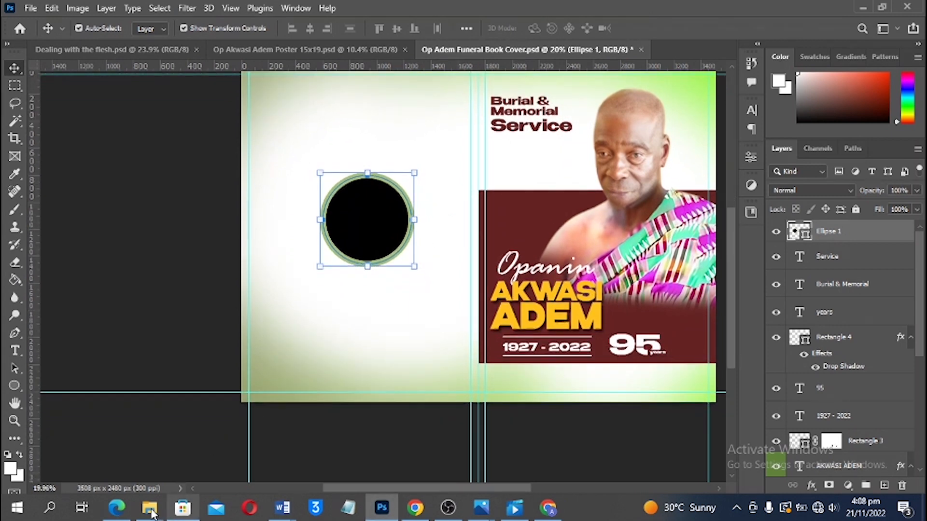
Open the Photos folder in the project folder and drag the IMG_20221101_075931 portrait toward Photoshop
mouse_move(150, 506)
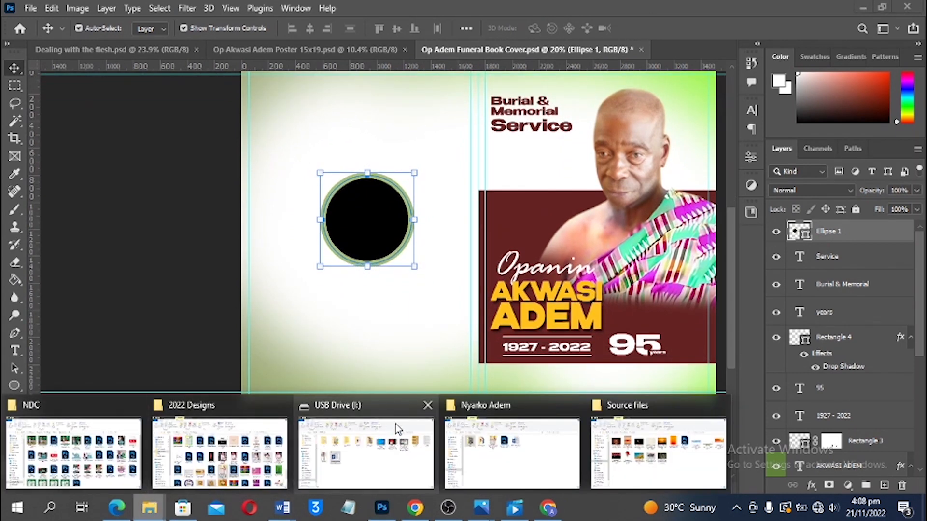
mouse_move(403, 427)
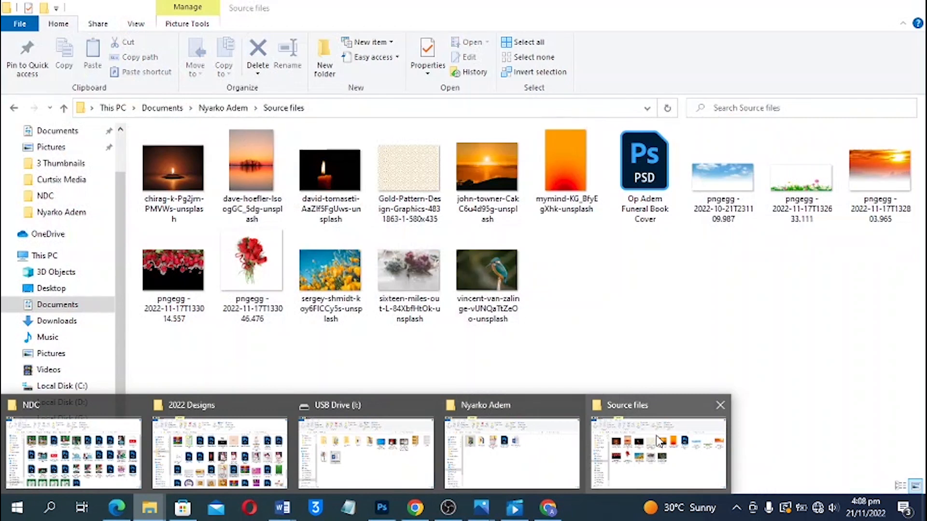
click(659, 440)
click(211, 109)
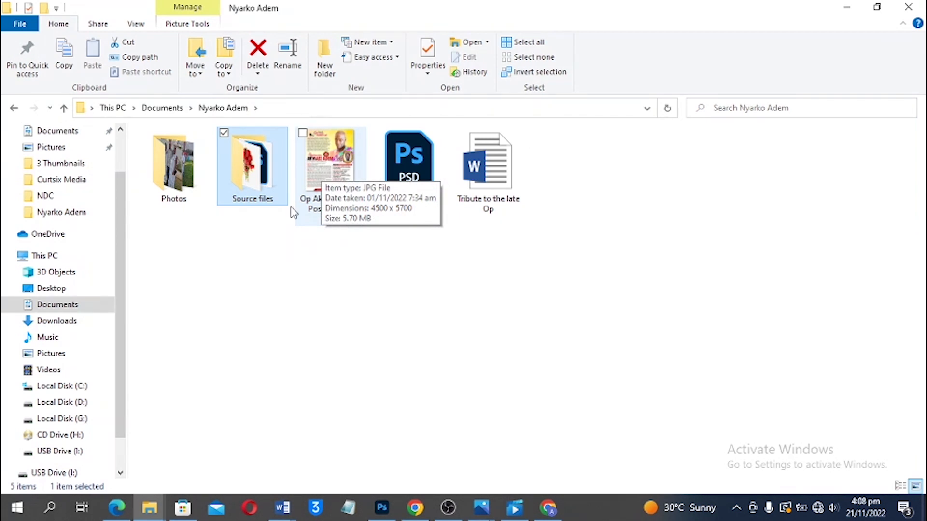
click(297, 193)
click(169, 188)
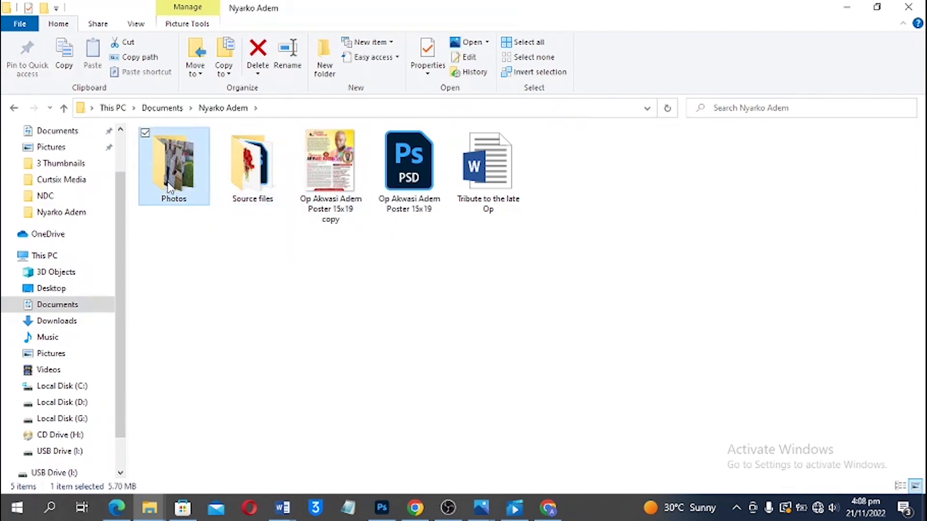
double_click(170, 189)
click(251, 180)
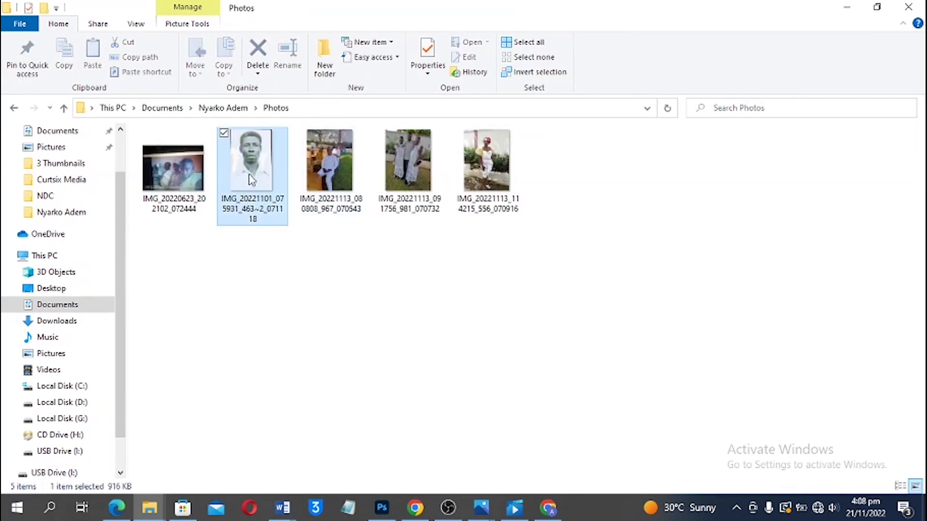
drag(251, 180, 390, 256)
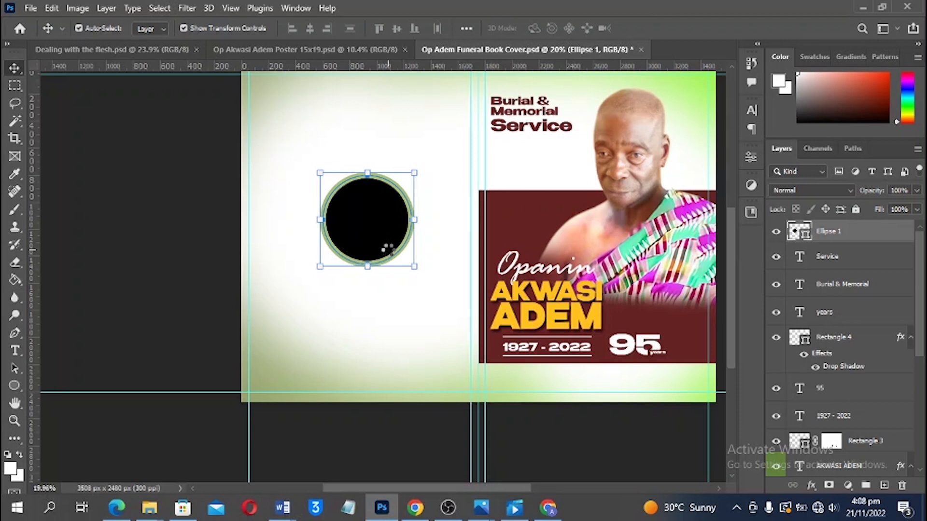
Place the portrait photo on the cover and scale it over the green-ringed circle
drag(387, 250, 385, 248)
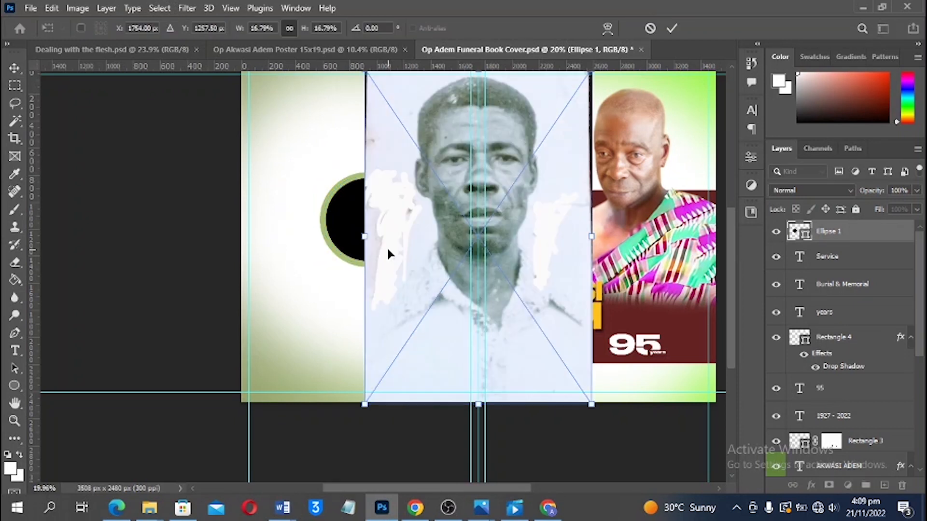
drag(593, 234, 487, 284)
drag(401, 218, 352, 221)
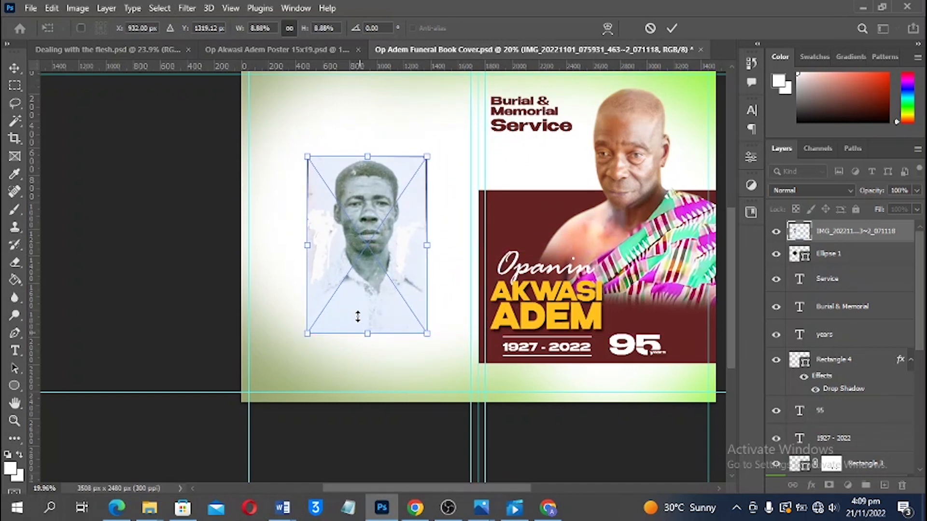
drag(358, 316, 362, 271)
drag(362, 227, 362, 250)
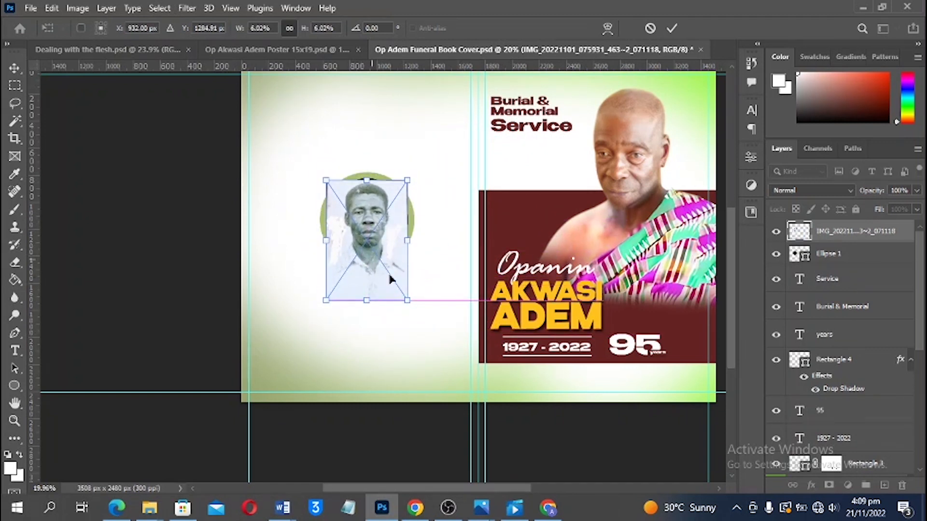
mouse_move(408, 300)
mouse_down()
mouse_move(414, 310)
mouse_move(403, 302)
mouse_up()
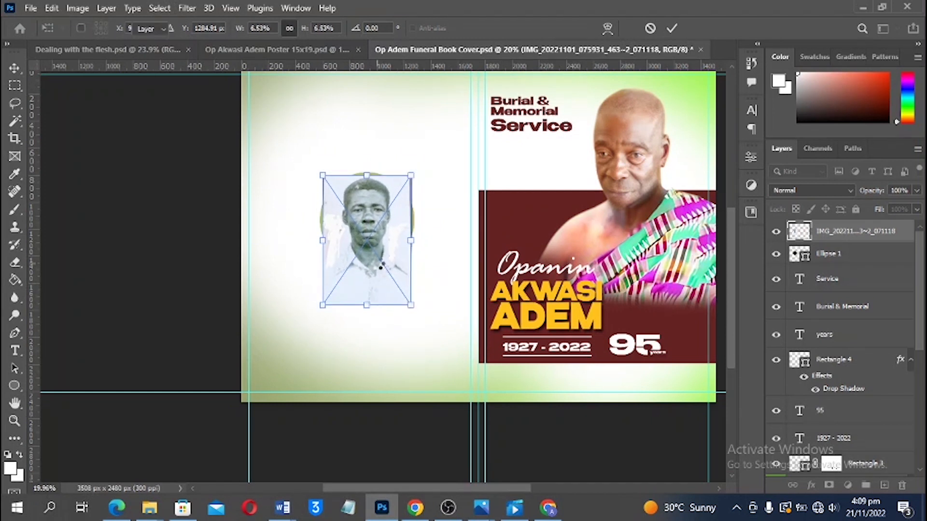
key(Return)
Clip the photo to Ellipse 1, nudge it down and right, and shrink it slightly
key(ctrl+alt+g)
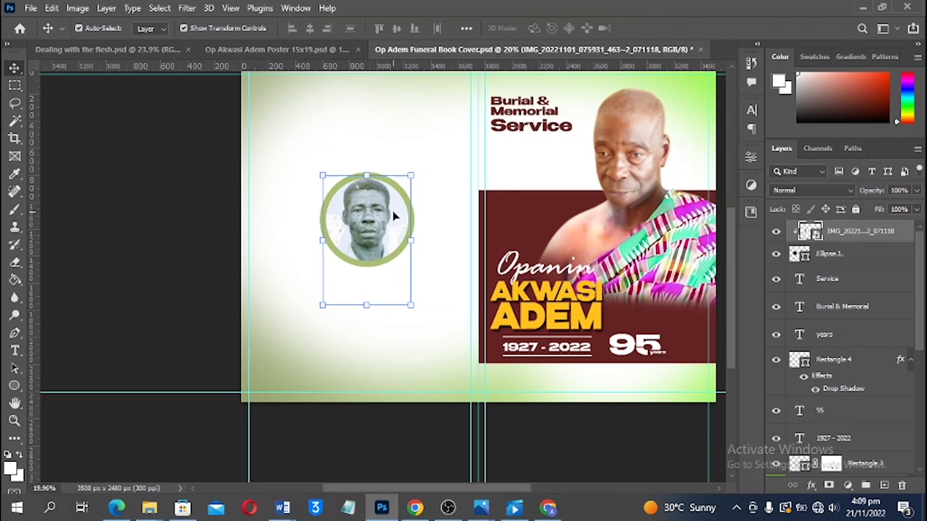
scroll(392, 210, up, 3)
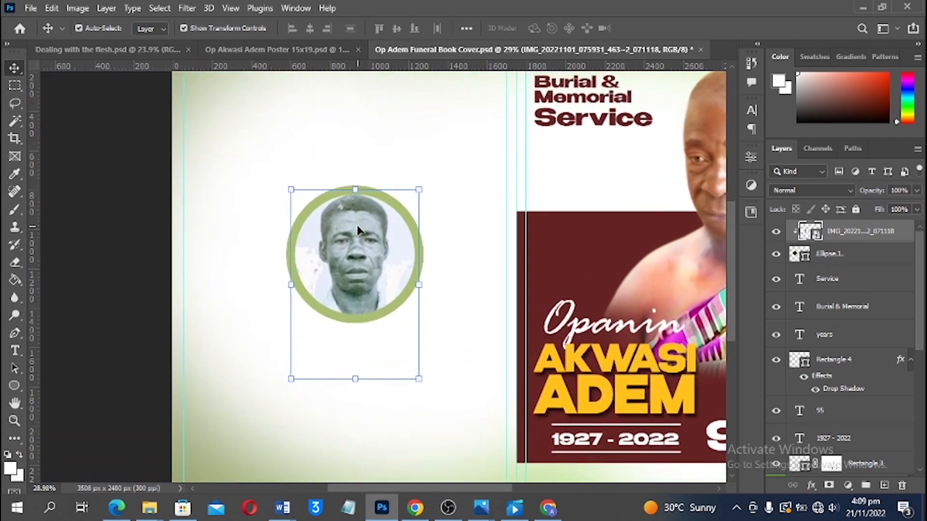
key(ctrl)
drag(361, 233, 363, 235)
key(Down)
key(Down)
key(Down)
key(Down)
key(Down)
key(Right)
key(Right)
key(Right)
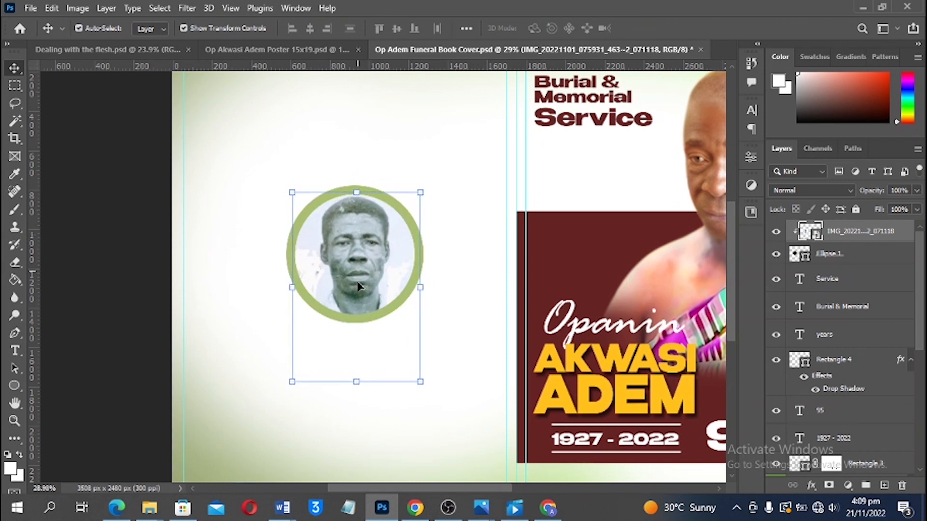
key(Right)
key(Right)
key(ctrl+t)
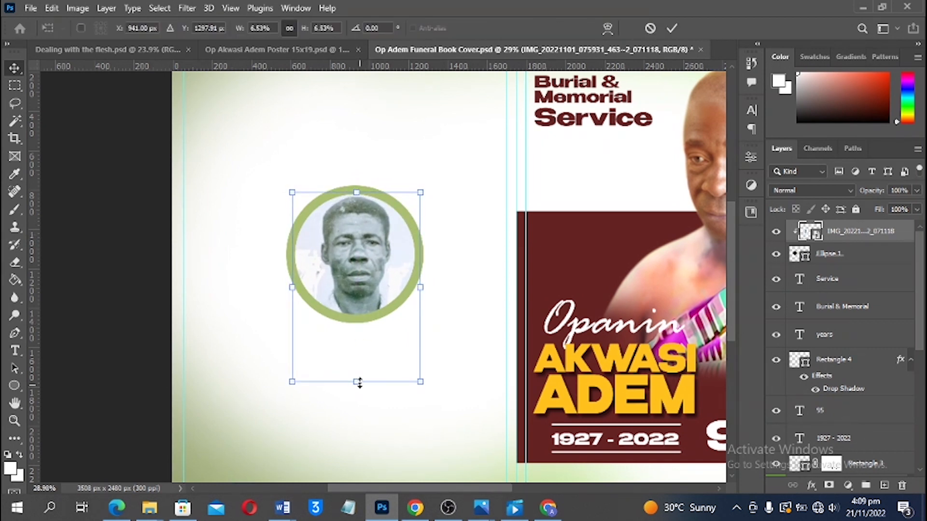
drag(360, 382, 357, 379)
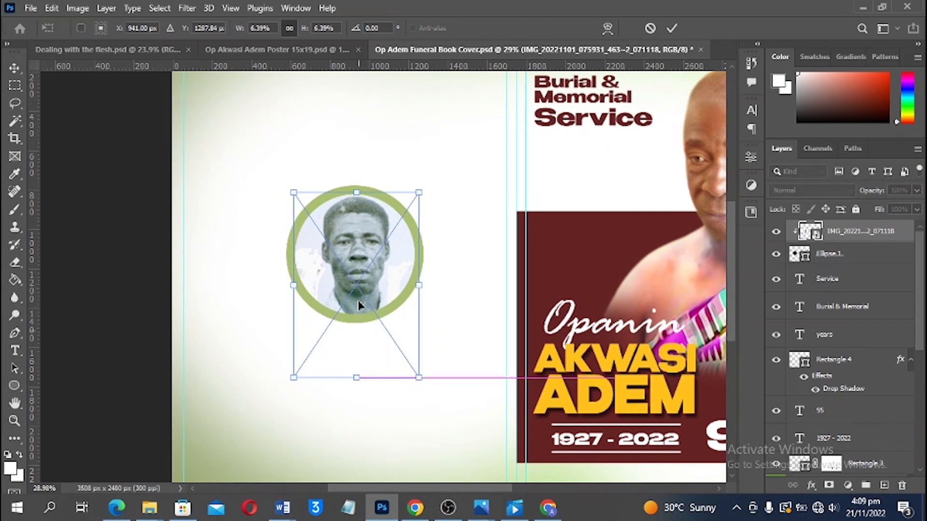
key(Return)
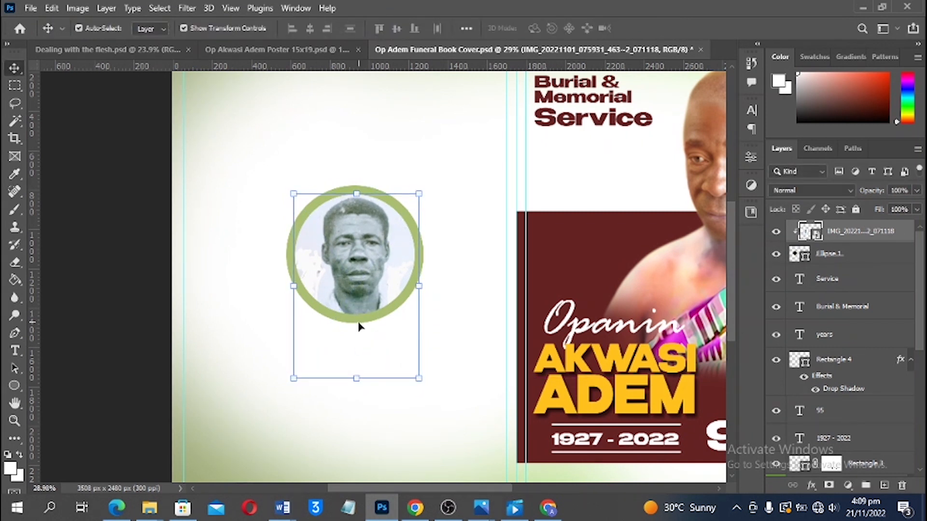
Shrink the clipped photo a little more and shift it up-left inside the circle
scroll(361, 326, down, 3)
click(145, 262)
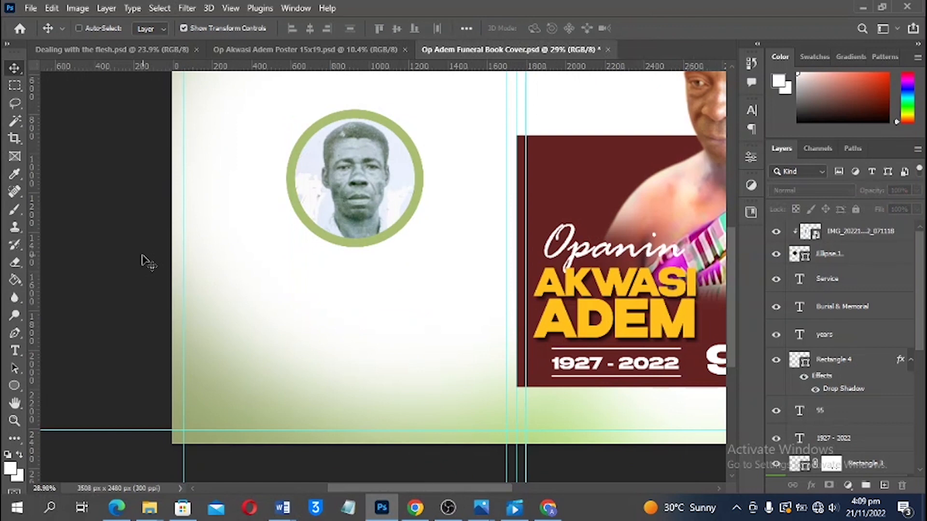
key(ctrl+0)
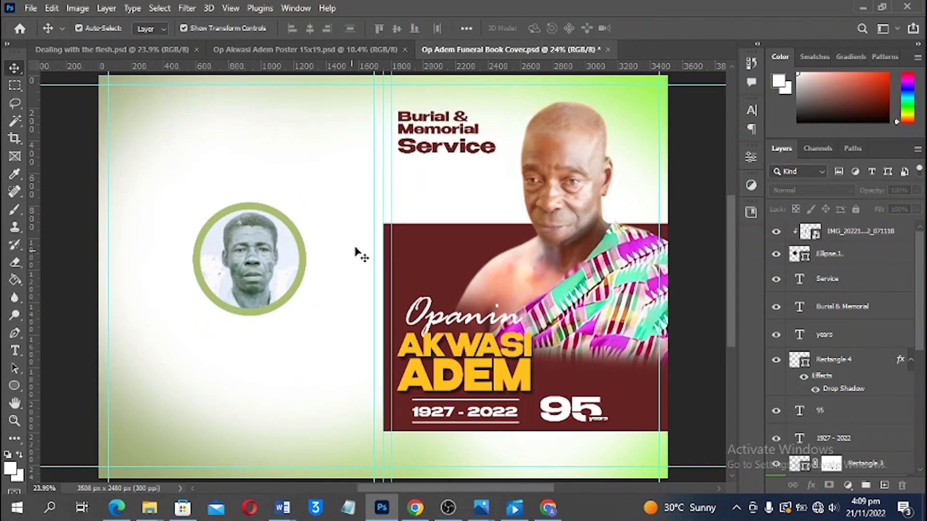
scroll(374, 244, down, 1)
scroll(312, 241, up, 2)
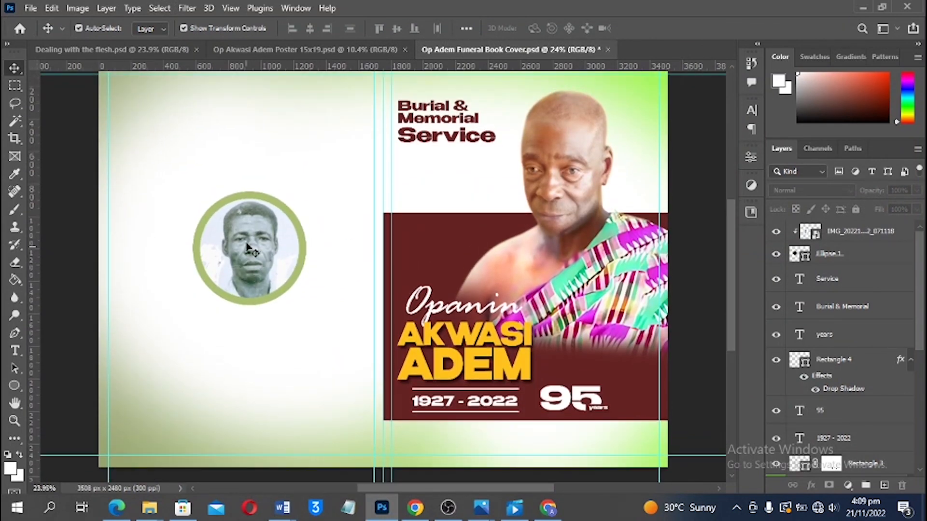
scroll(246, 236, up, 2)
drag(321, 275, 488, 251)
key(ctrl+t)
mouse_move(431, 228)
mouse_down()
mouse_move(426, 210)
mouse_move(427, 223)
mouse_up()
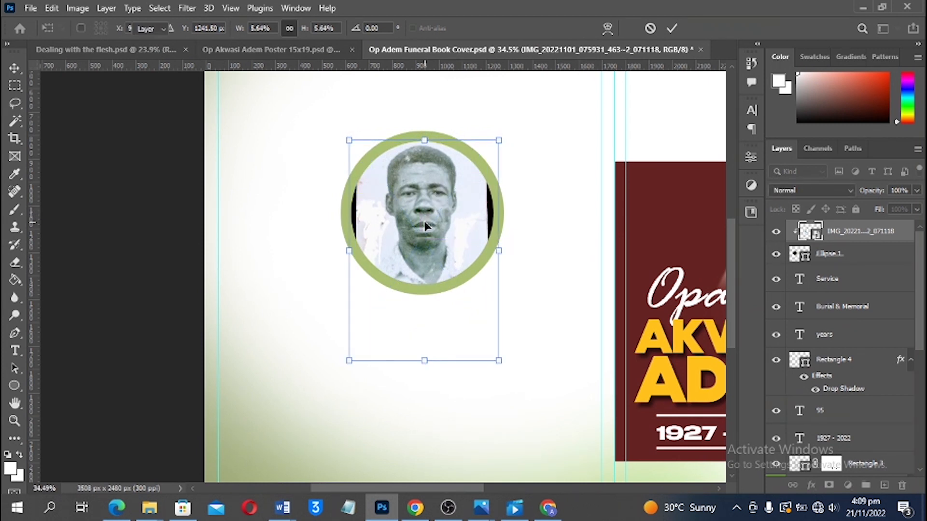
key(Return)
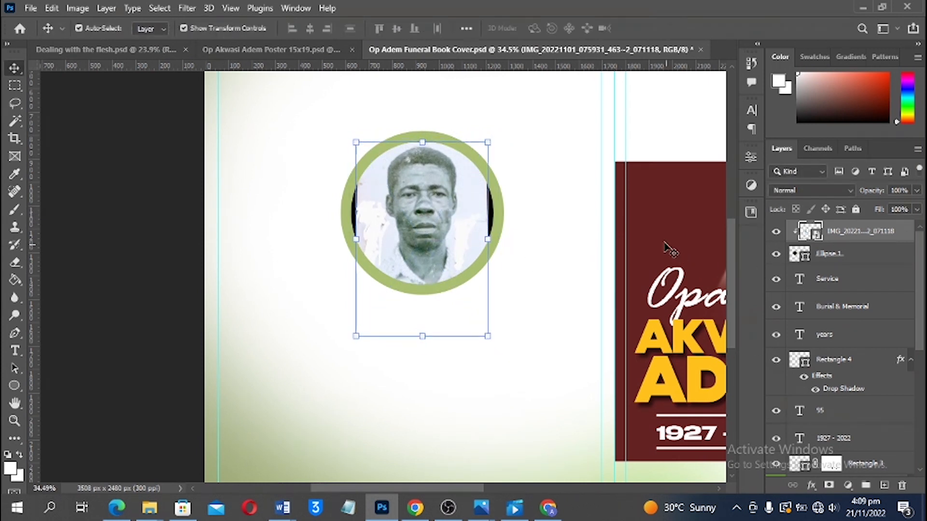
Change Ellipse 1's fill to a pale blue sampled from the photo
double_click(802, 255)
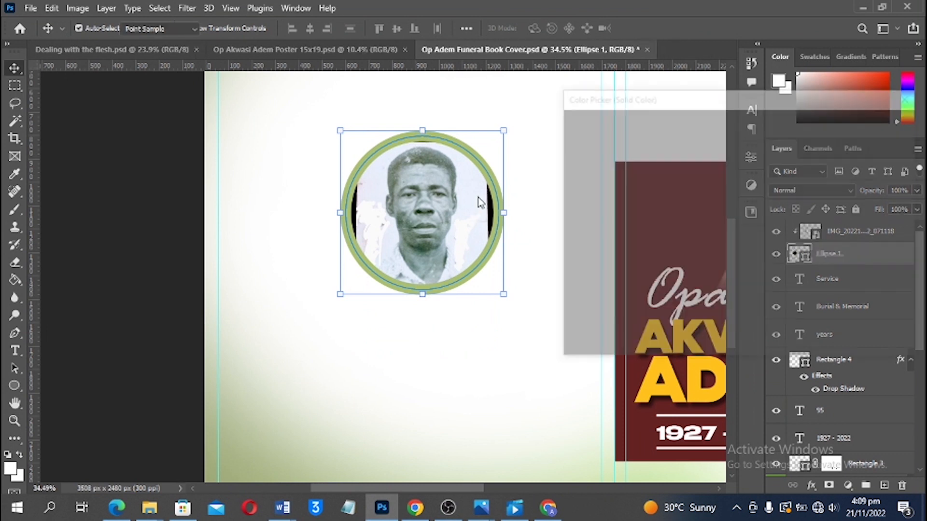
click(478, 193)
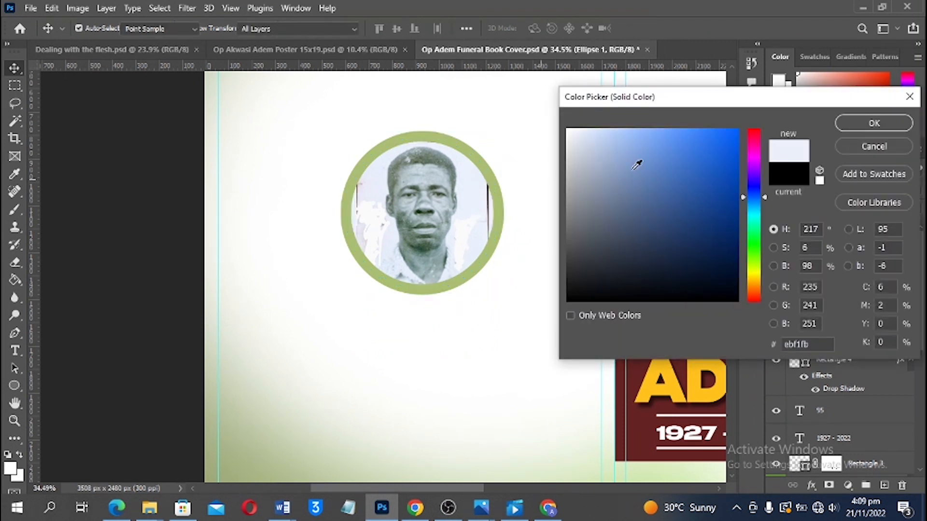
click(475, 191)
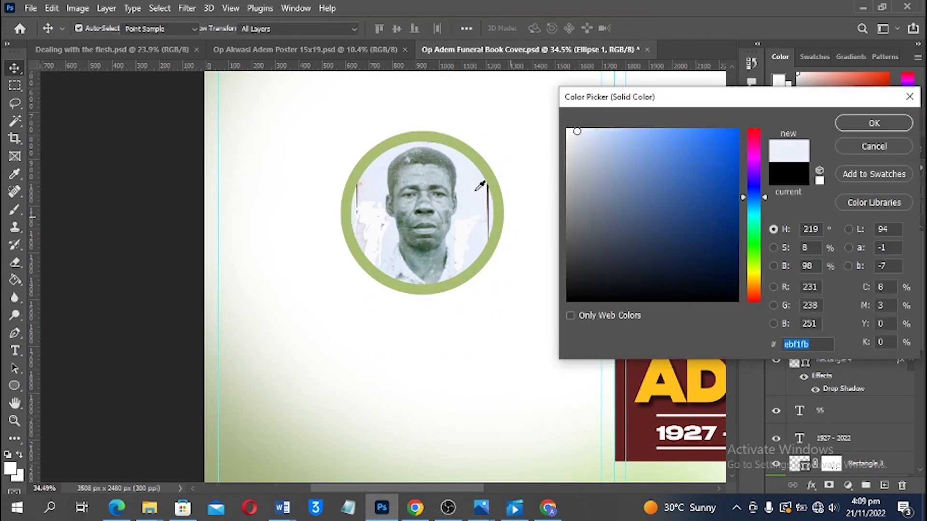
click(839, 124)
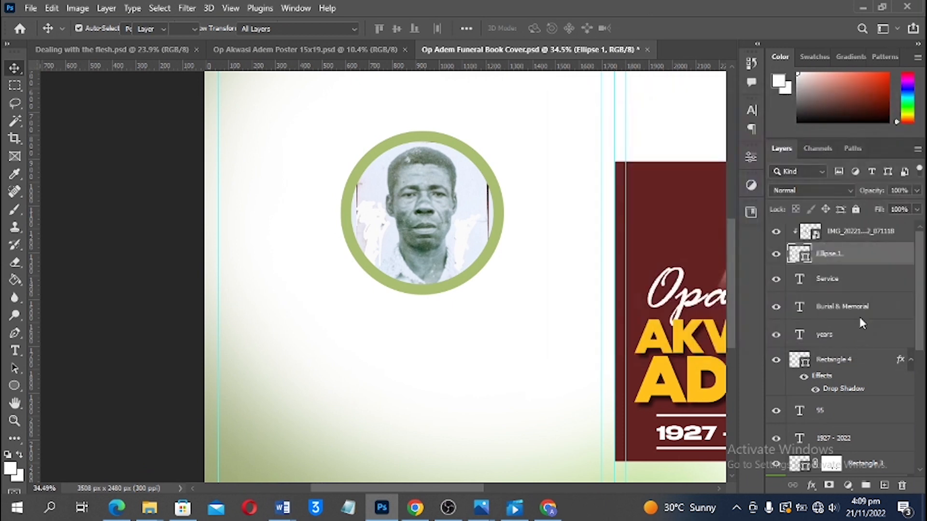
Add a clipped Layer 3 above the photo and brush over its dark edges at size 90
click(883, 486)
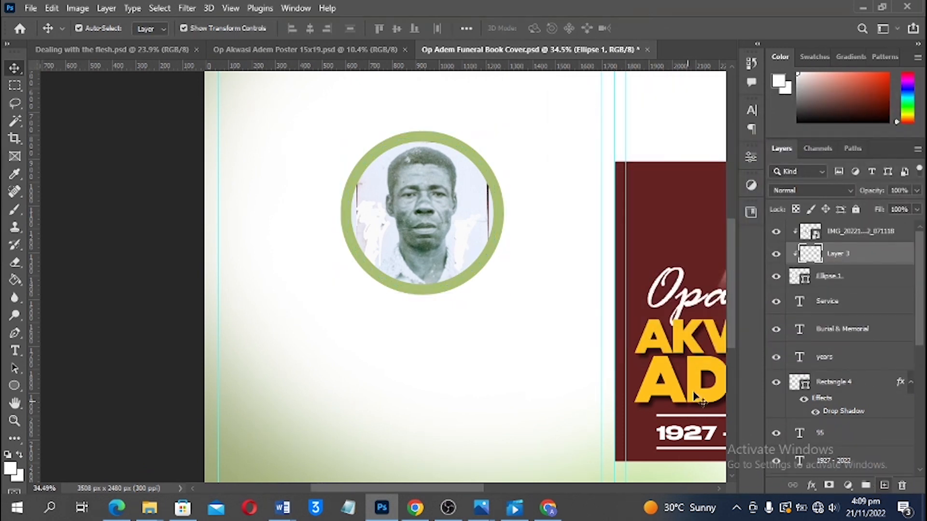
key(b)
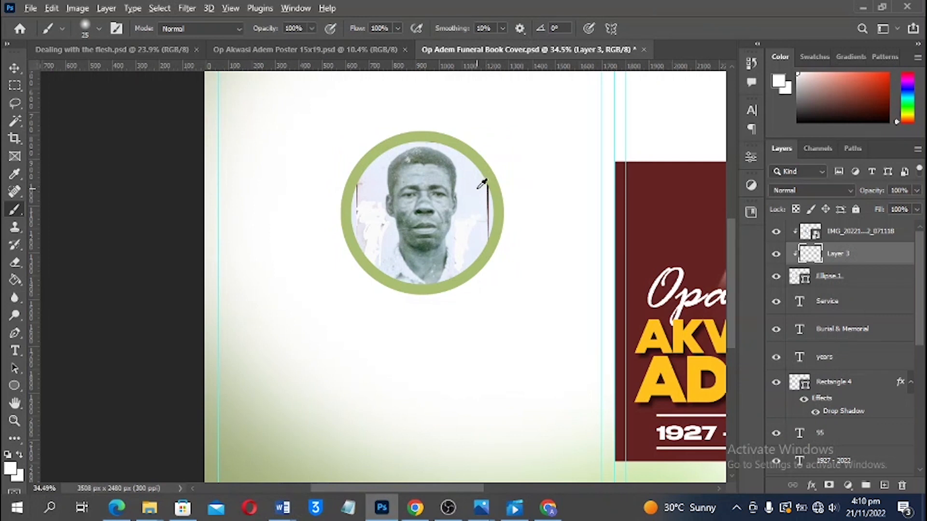
alt+click(485, 187)
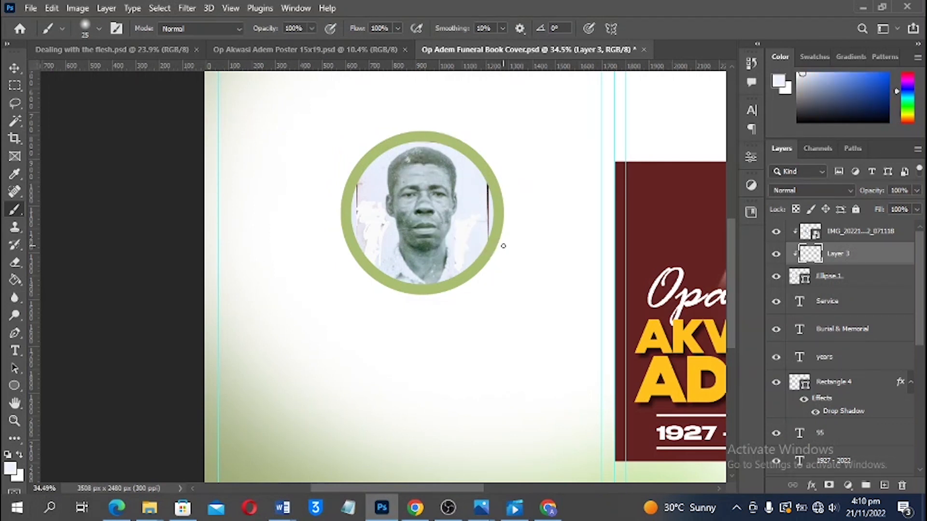
key(bracketright)
key(bracketright)
click(838, 233)
click(846, 259)
drag(846, 258, 840, 227)
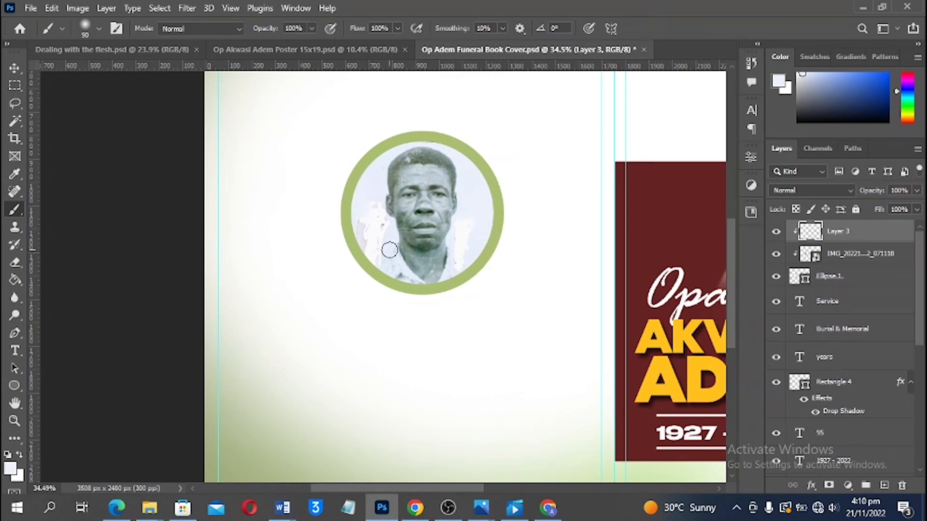
key(v)
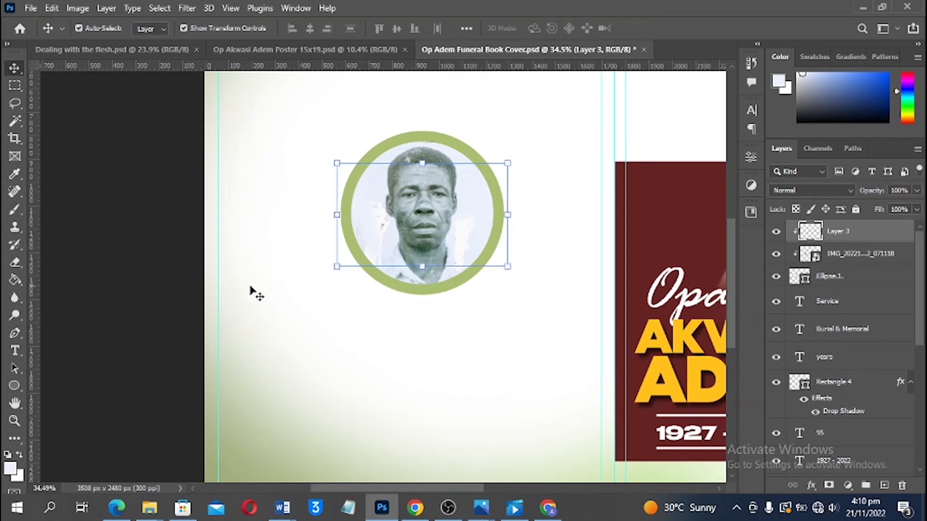
click(196, 271)
key(ctrl+0)
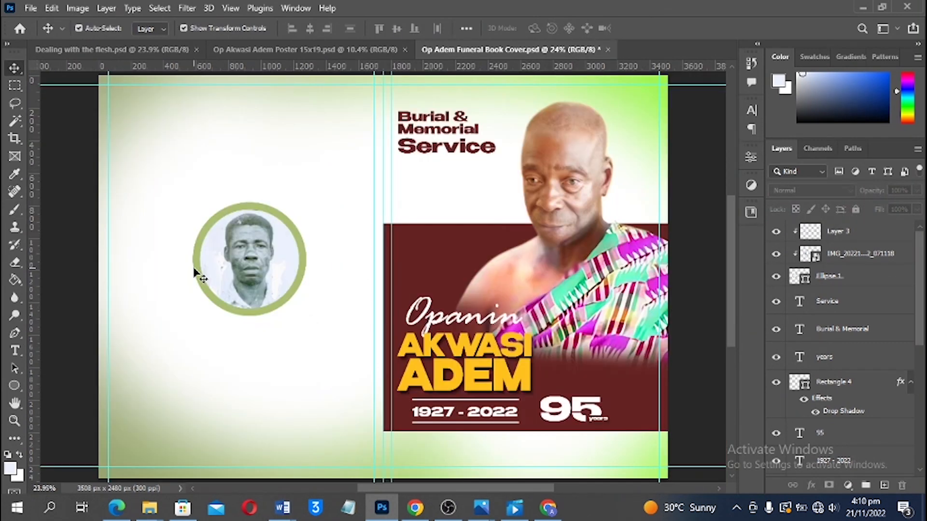
Restyle the Appreciation heading in Roselinda Alyamore script with colour a4f558
key(t)
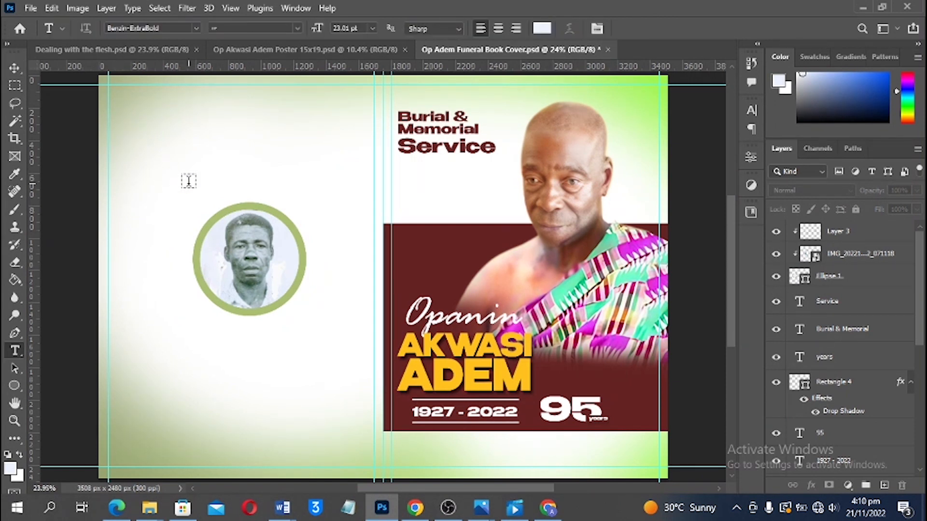
click(188, 182)
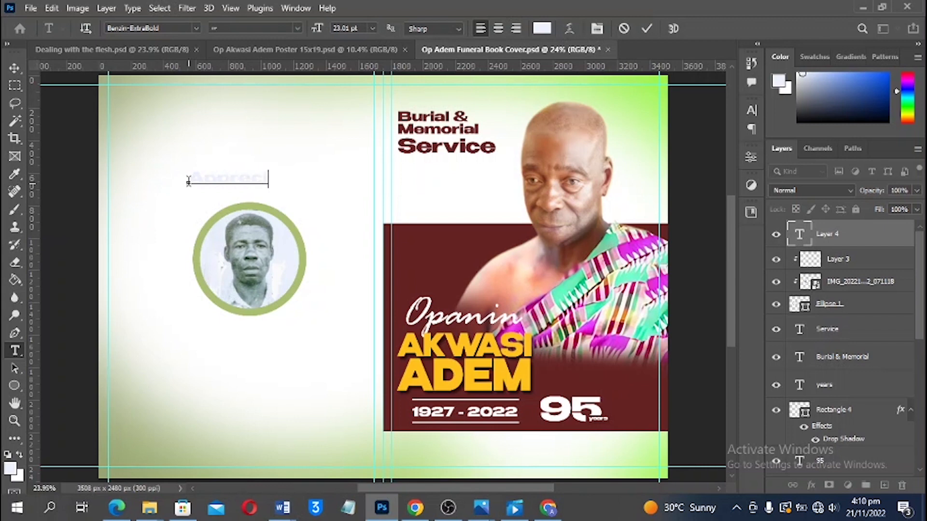
key(ctrl+a)
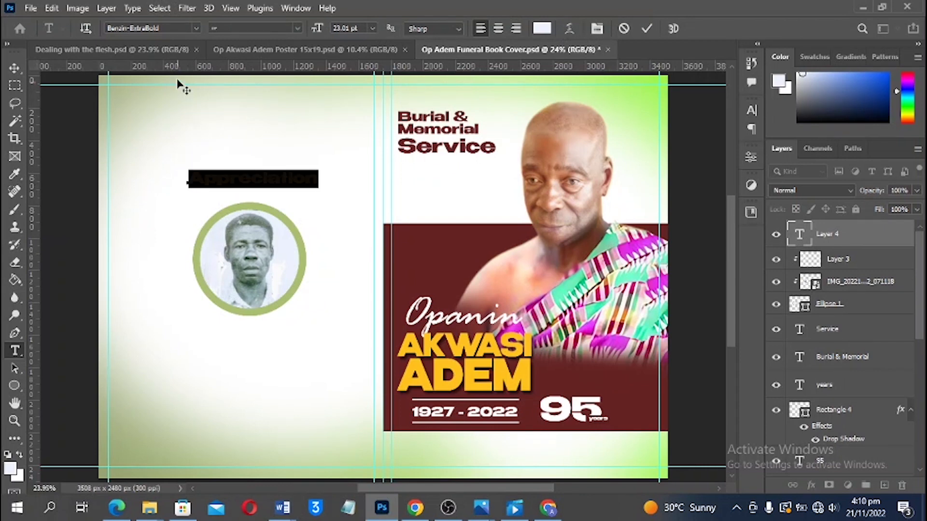
click(172, 28)
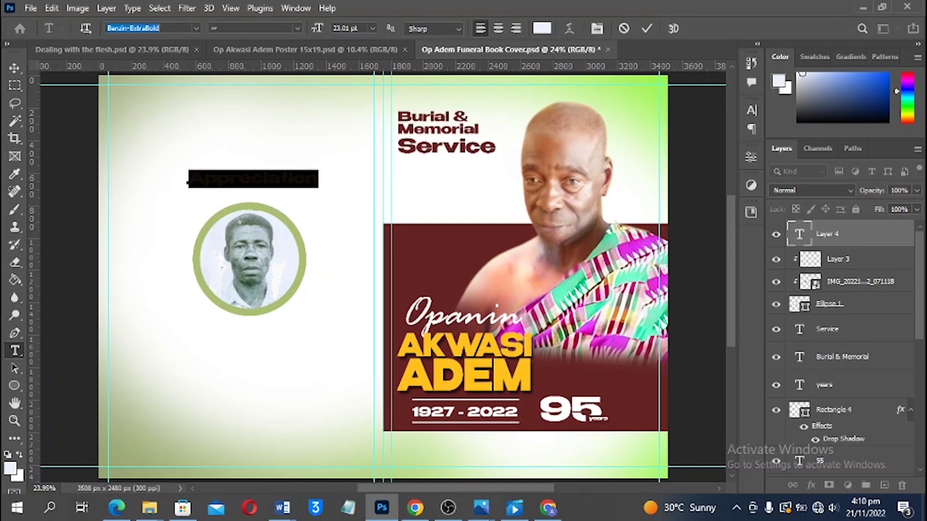
text(ros)
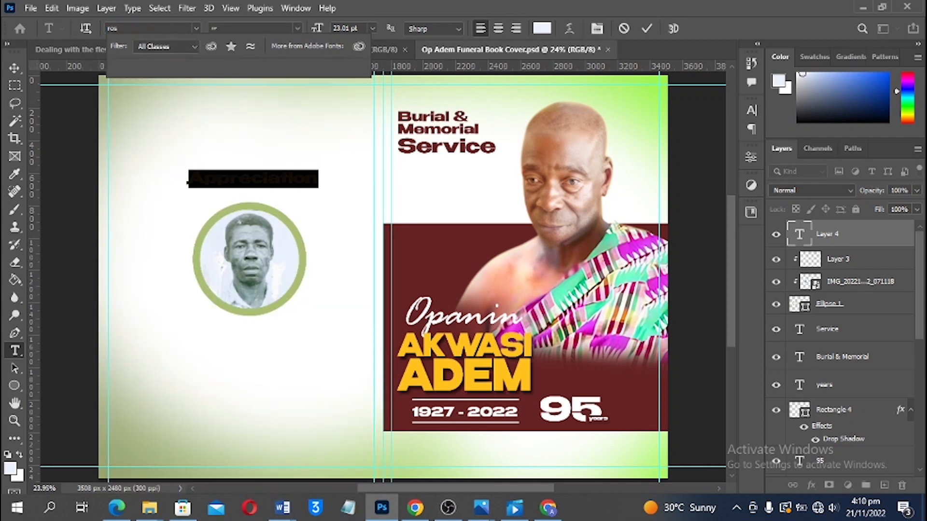
text(ellinda Alyamore)
click(195, 68)
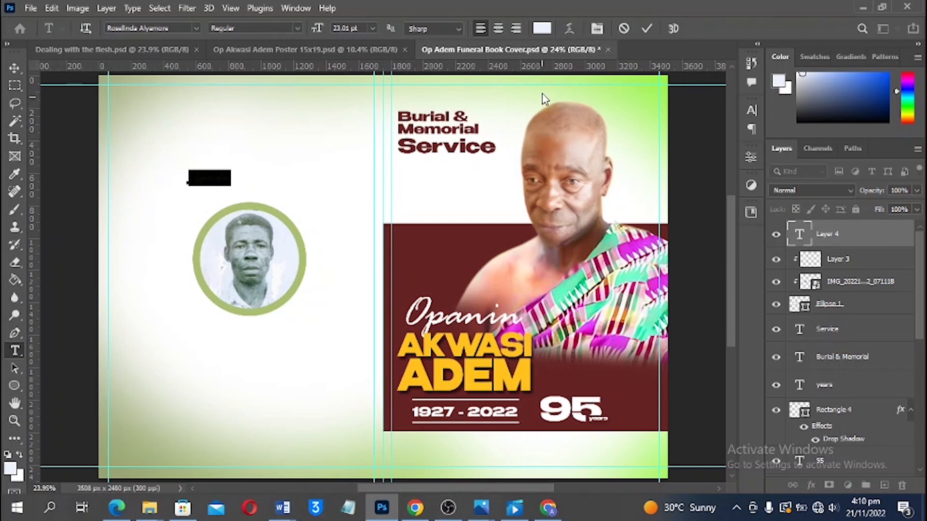
click(542, 29)
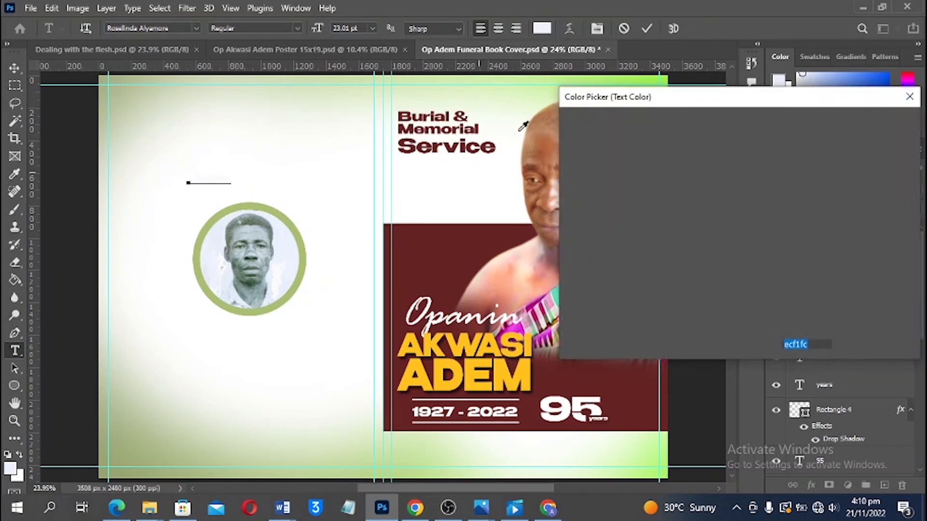
text(a4f558)
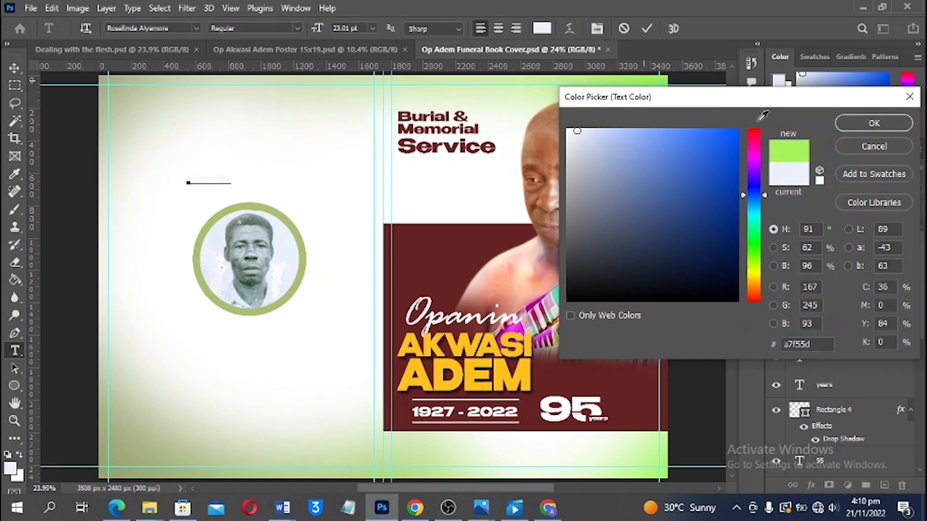
click(880, 128)
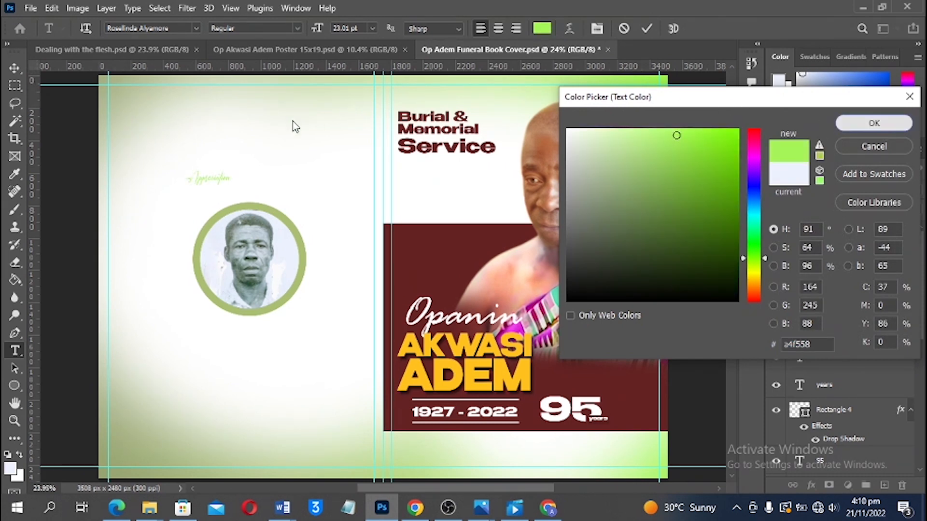
click(17, 69)
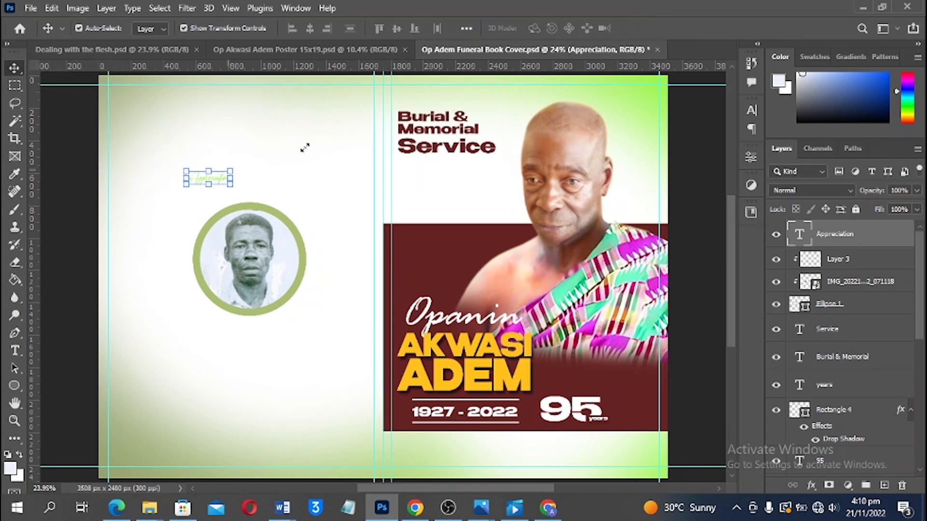
Scale the heading to about 280% and position it above the portrait circle
key(ctrl+t)
drag(311, 147, 311, 144)
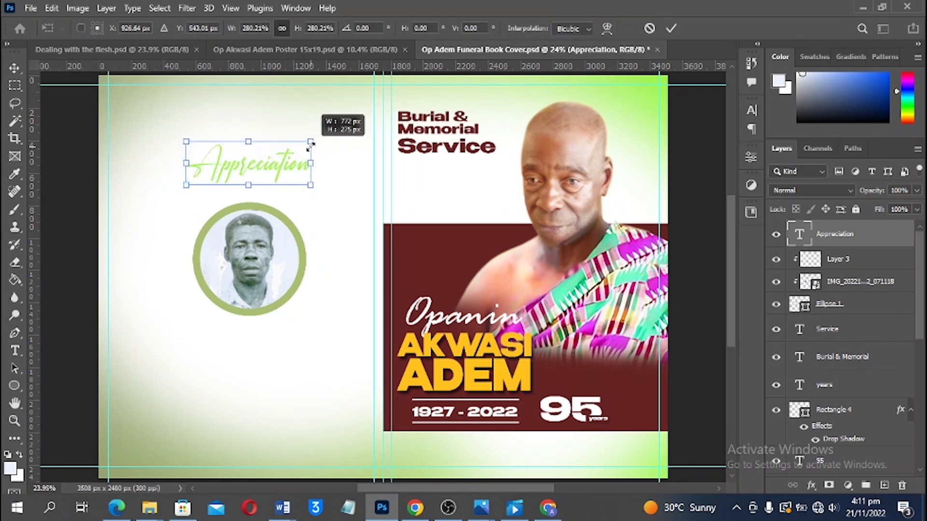
drag(266, 171, 264, 173)
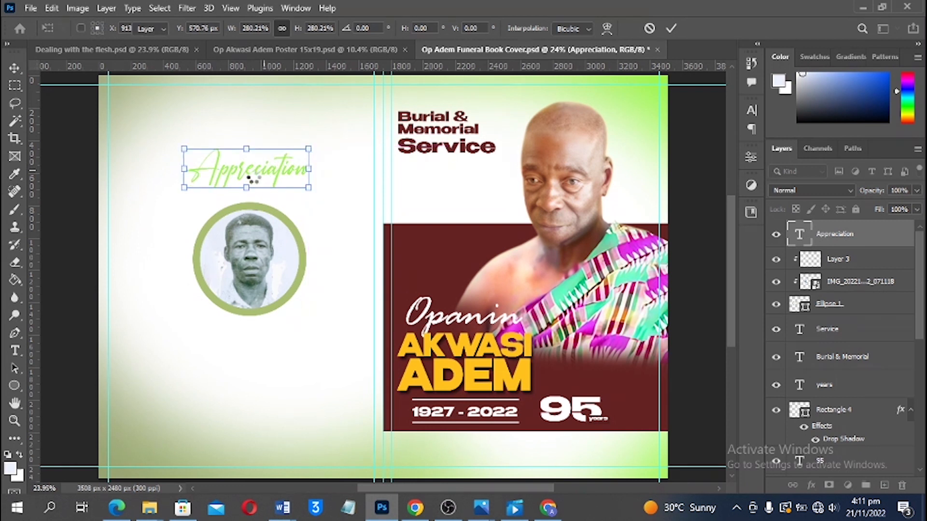
key(Return)
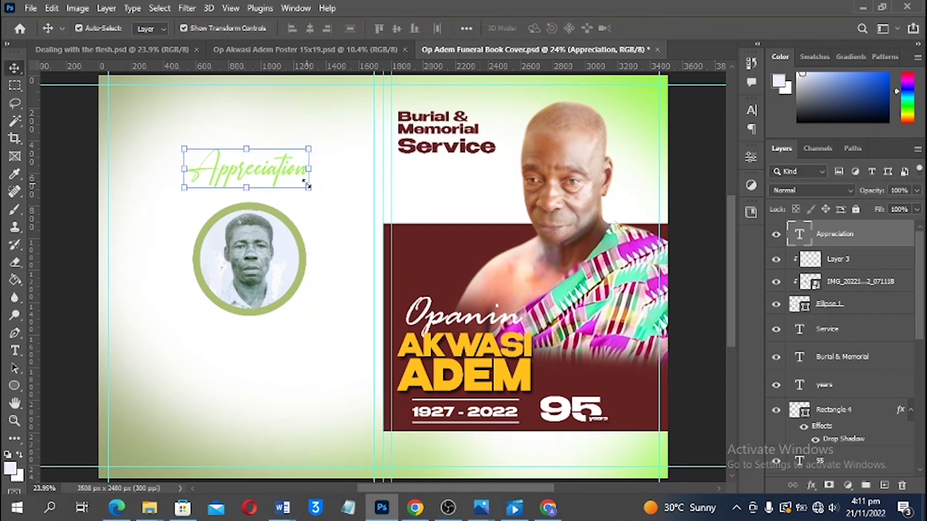
click(310, 189)
mouse_move(235, 160)
mouse_down()
mouse_move(244, 170)
mouse_move(238, 163)
mouse_up()
key(Return)
scroll(391, 267, down, 3)
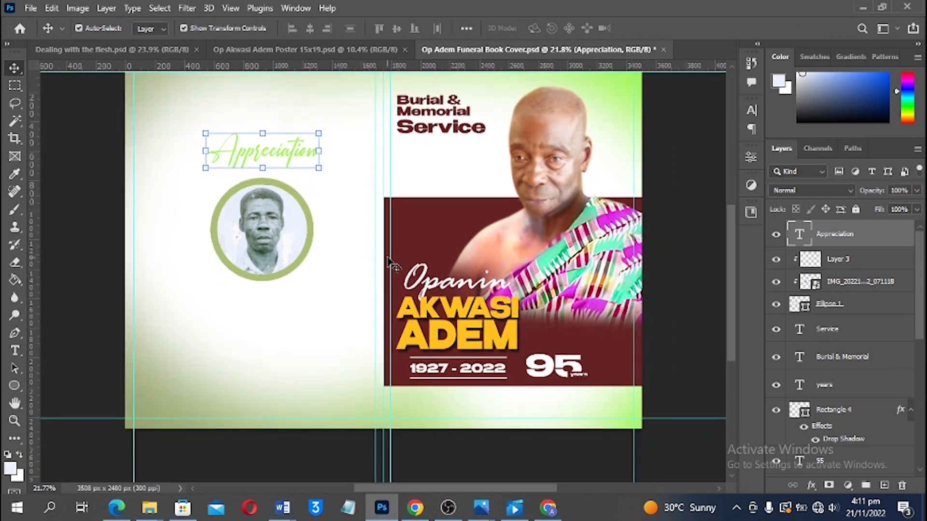
click(297, 424)
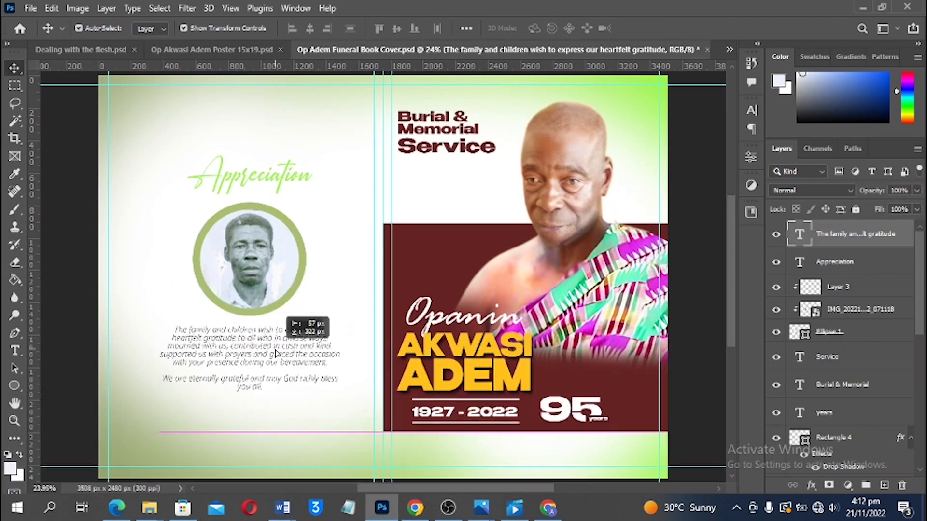
Type the credit line 'Designed & Printed by' plus the designer's name and phone number near the page bottom
scroll(659, 70, down, 2)
click(221, 358)
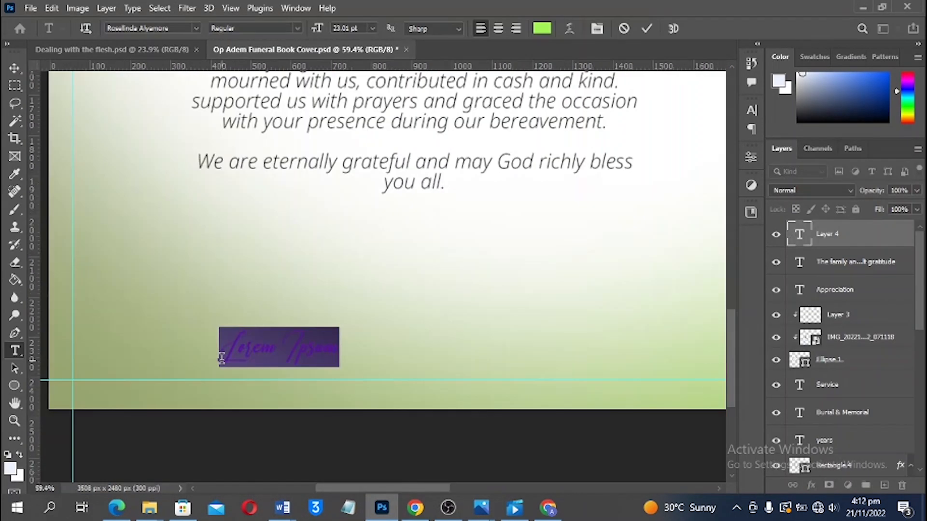
text(Desig)
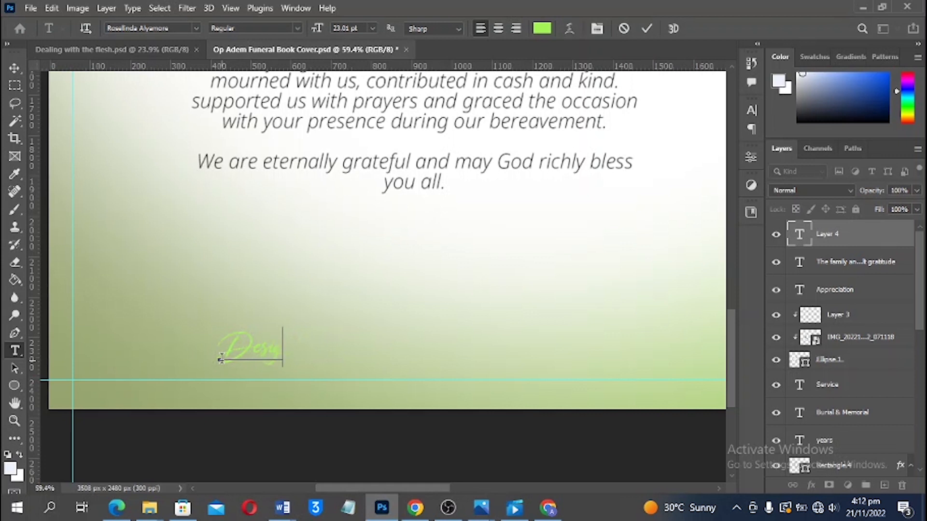
text(n & Printed by)
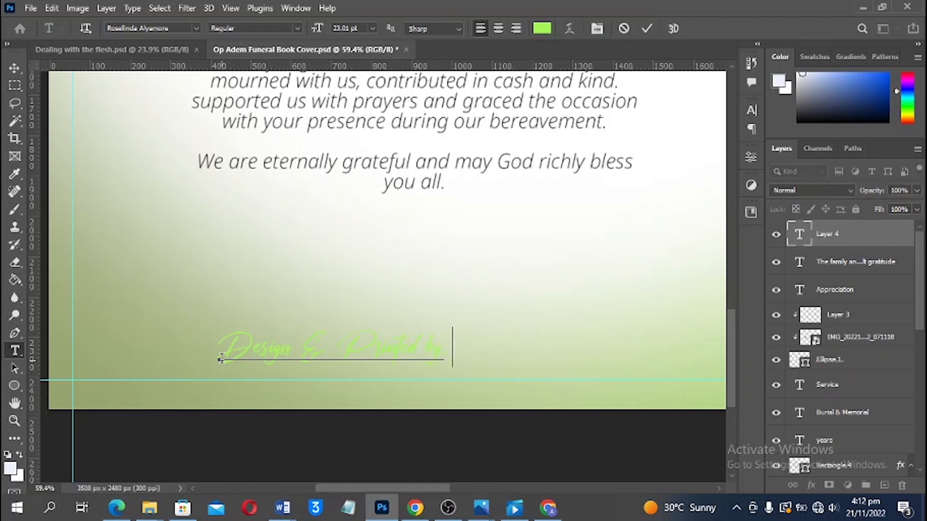
click(293, 339)
text(ed)
click(472, 349)
text(Ramseo  )
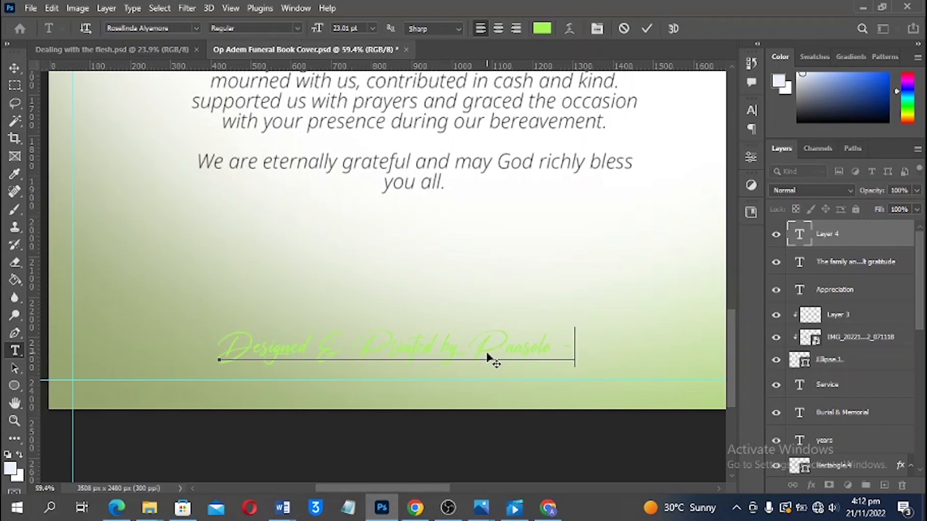
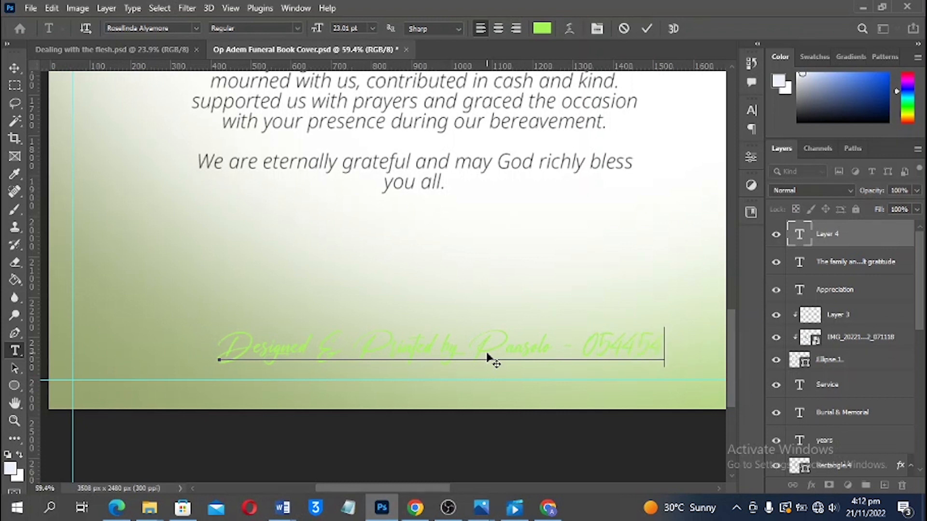
Colour the whole credit line black (000000)
key(ctrl+a)
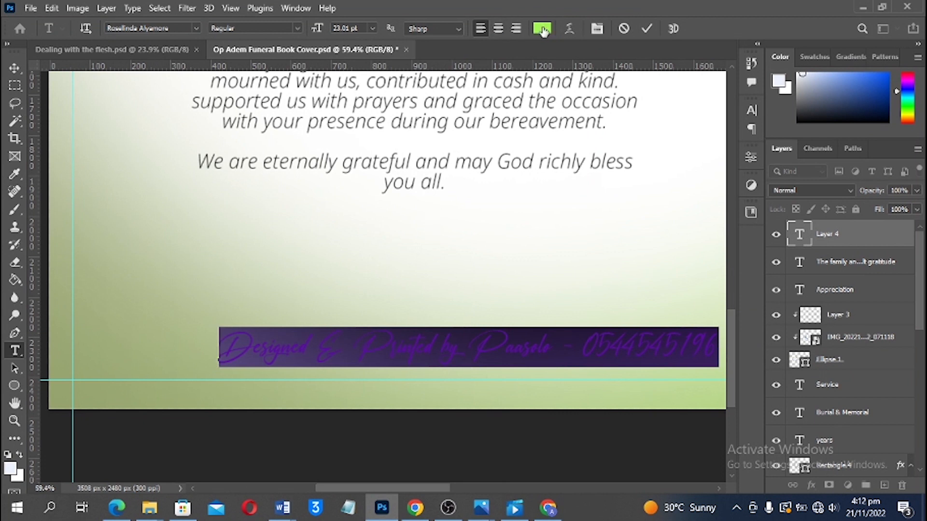
click(549, 28)
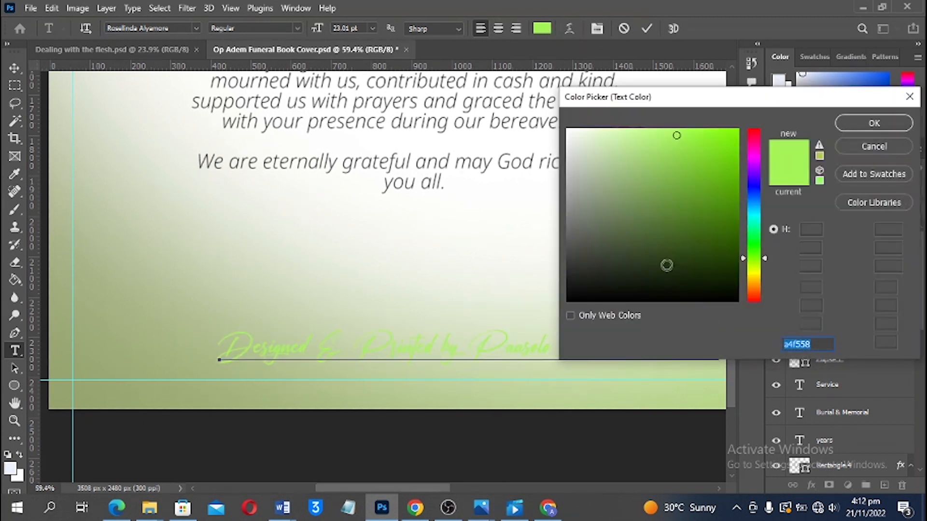
text(000000)
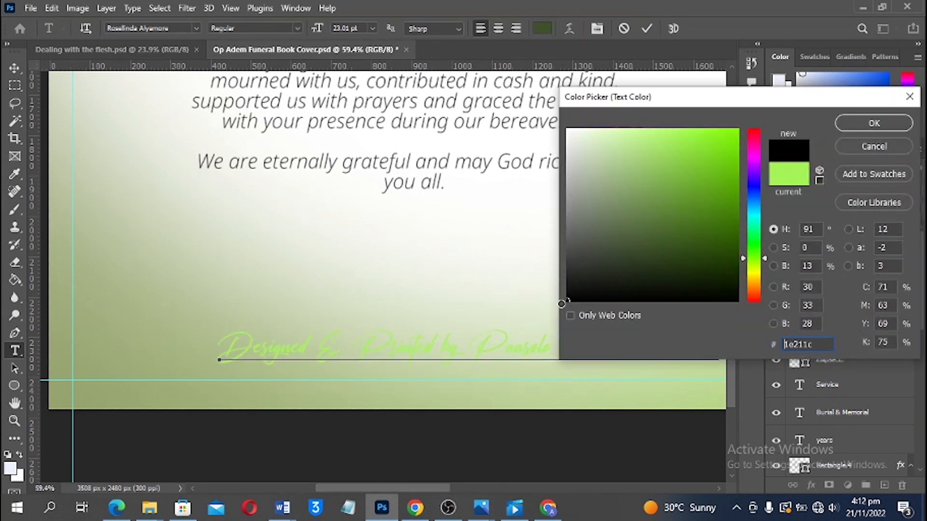
click(869, 126)
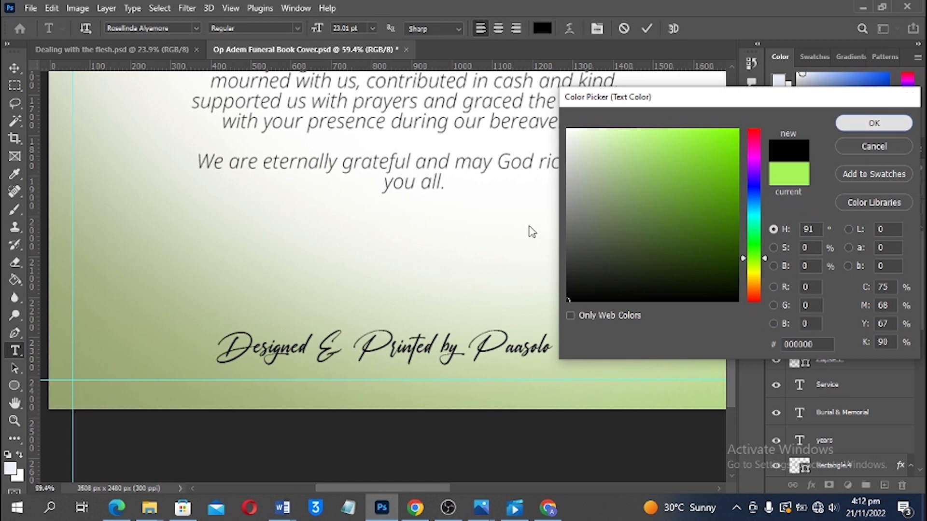
click(17, 69)
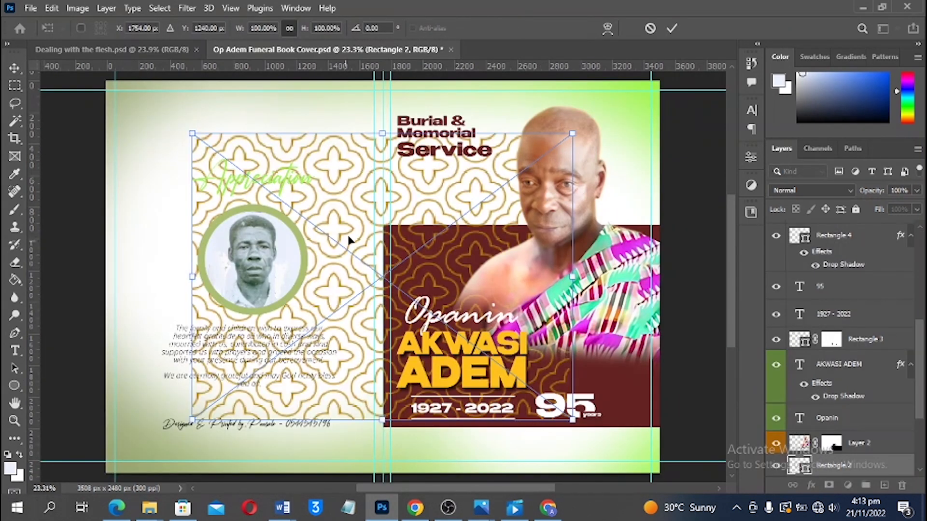
Position the gold pattern over the right page, clip it to the dark red panel and fade its opacity
drag(359, 234, 513, 281)
key(Return)
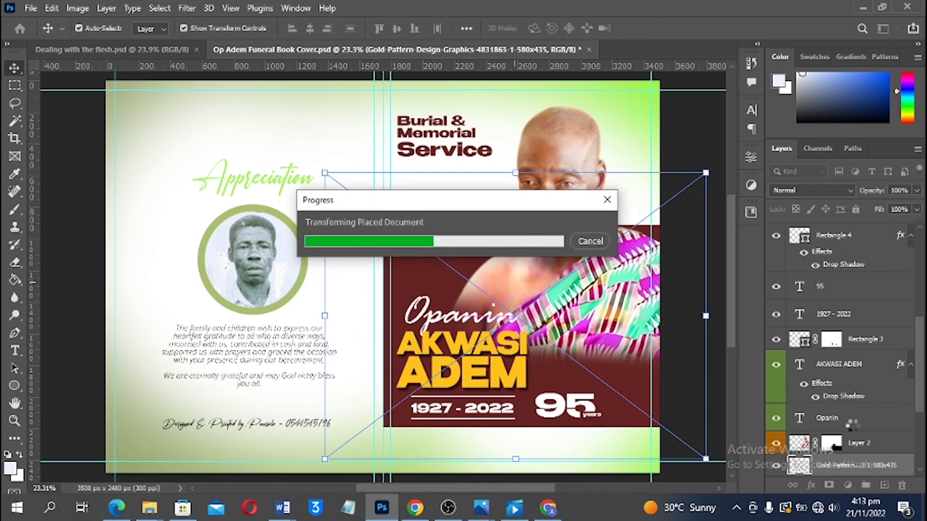
scroll(854, 430, down, 4)
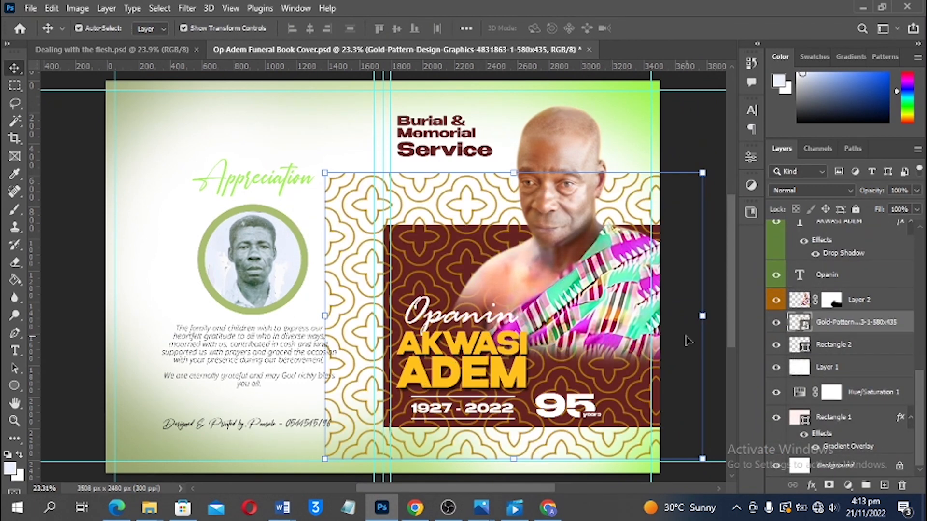
right_click(824, 326)
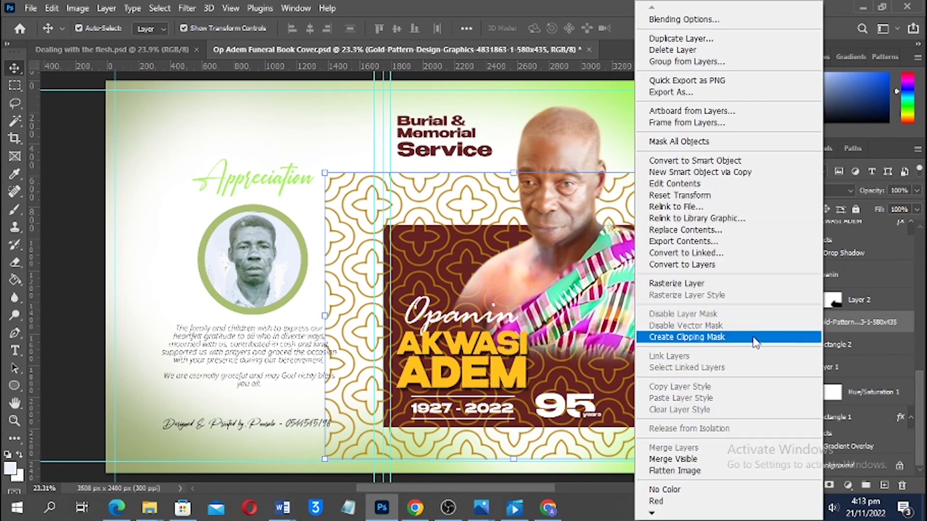
click(688, 337)
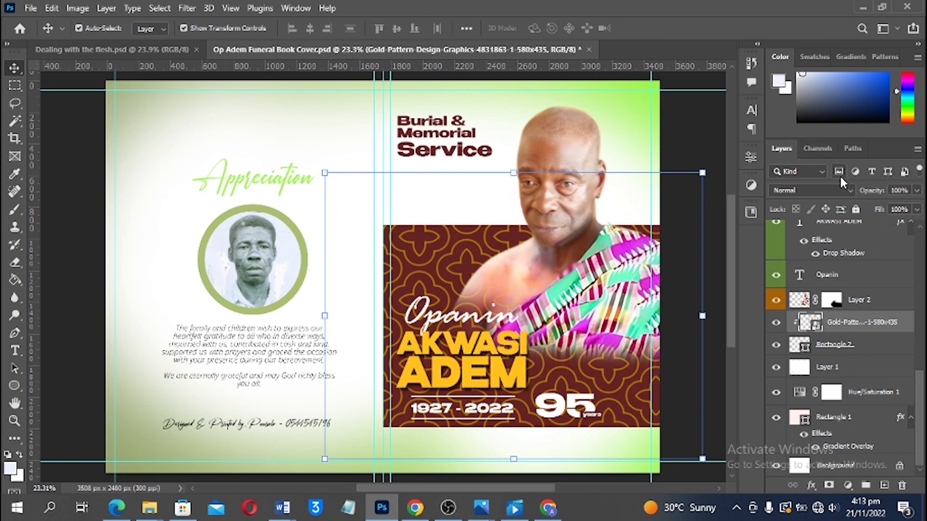
drag(867, 190, 822, 191)
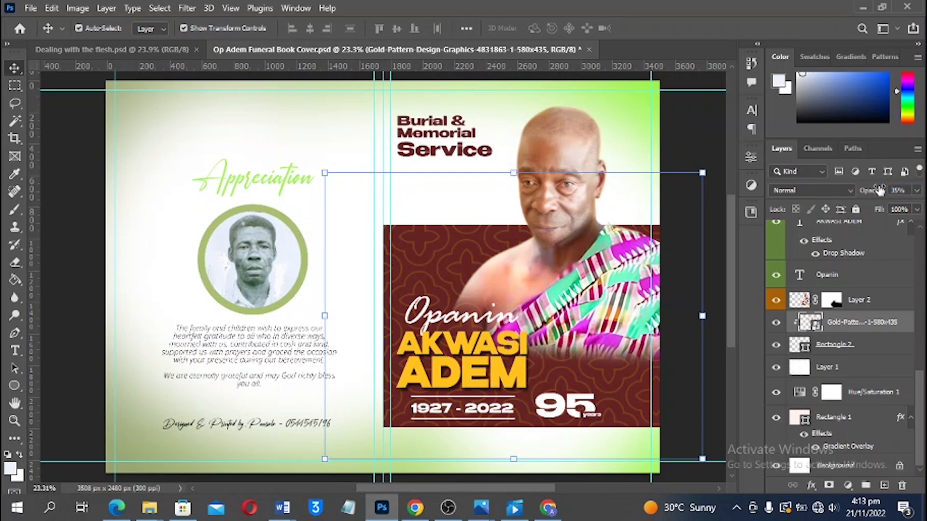
mouse_move(869, 195)
mouse_down()
mouse_move(851, 194)
mouse_move(872, 193)
mouse_up()
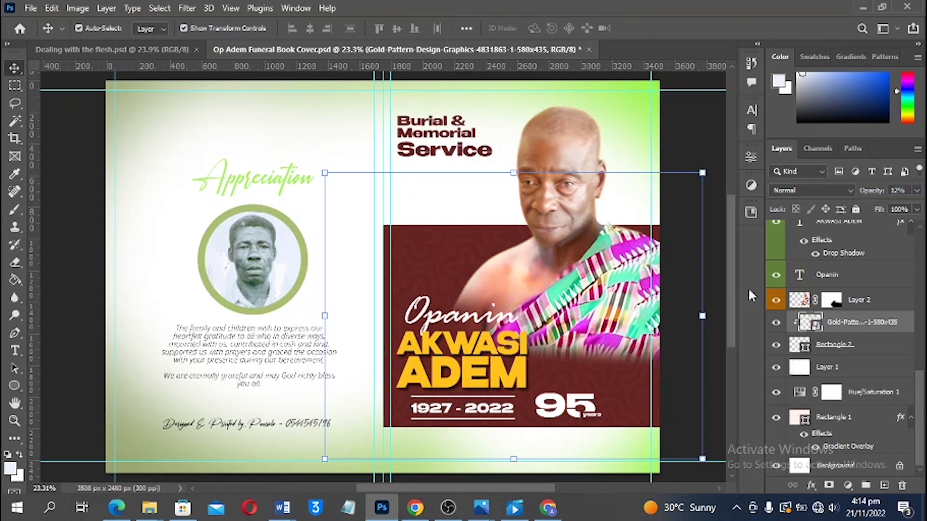
Mask the gold pattern over the portrait with a 500 px brush, then save the file
click(871, 302)
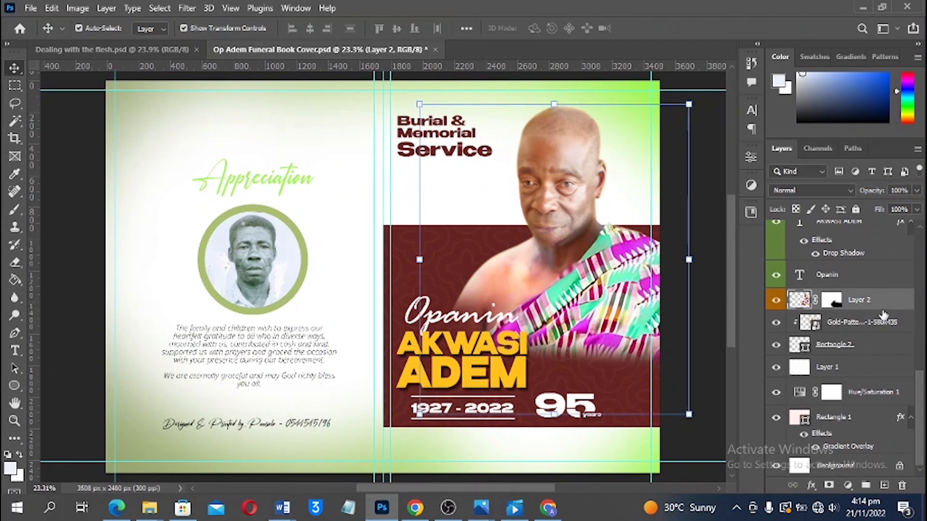
click(835, 304)
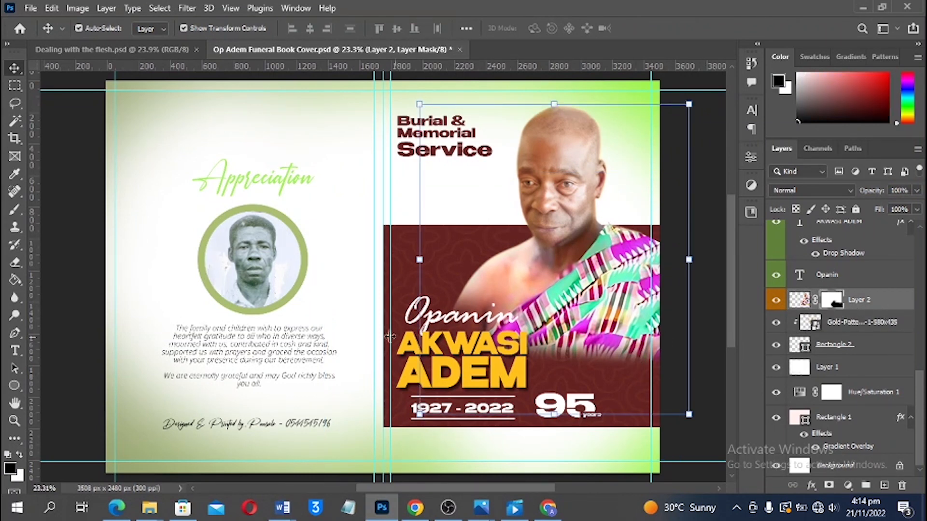
click(862, 322)
click(829, 485)
key(b)
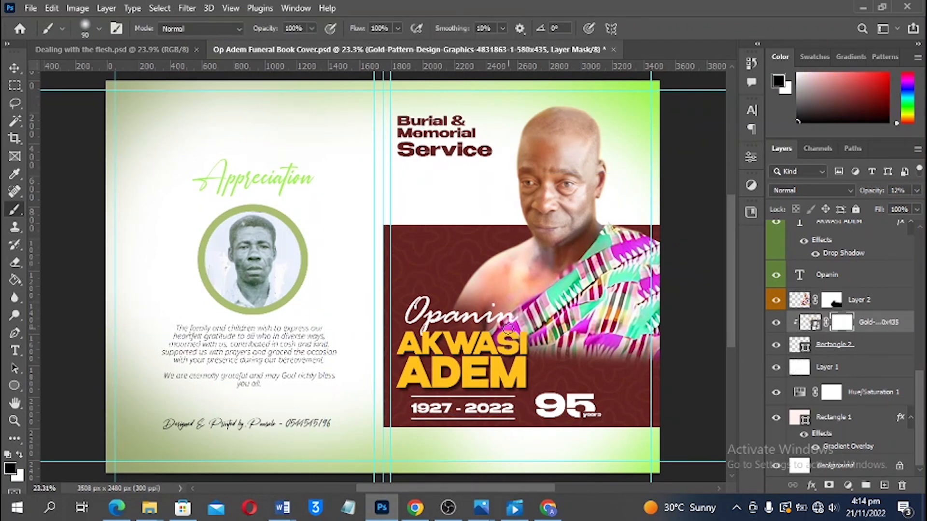
key(])
key(])
key(])
key(])
key(])
key(])
key(])
key(])
key(])
key(])
key(])
key(])
key(])
mouse_move(502, 336)
mouse_down()
mouse_move(492, 321)
mouse_move(617, 258)
mouse_up()
key(v)
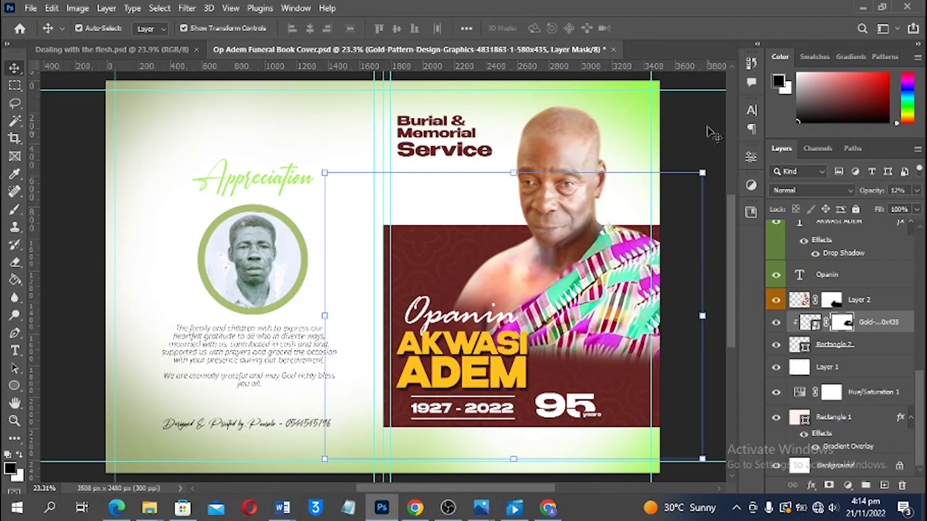
click(710, 131)
scroll(624, 266, down, 3)
key(ctrl+s)
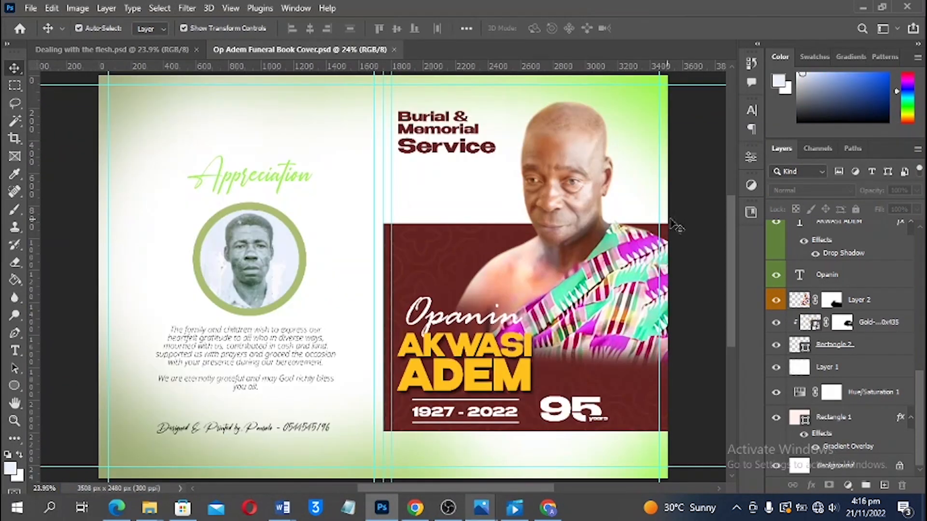
Create a new landscape A4 document at 300 ppi named 'Page 01 & 12'
click(31, 8)
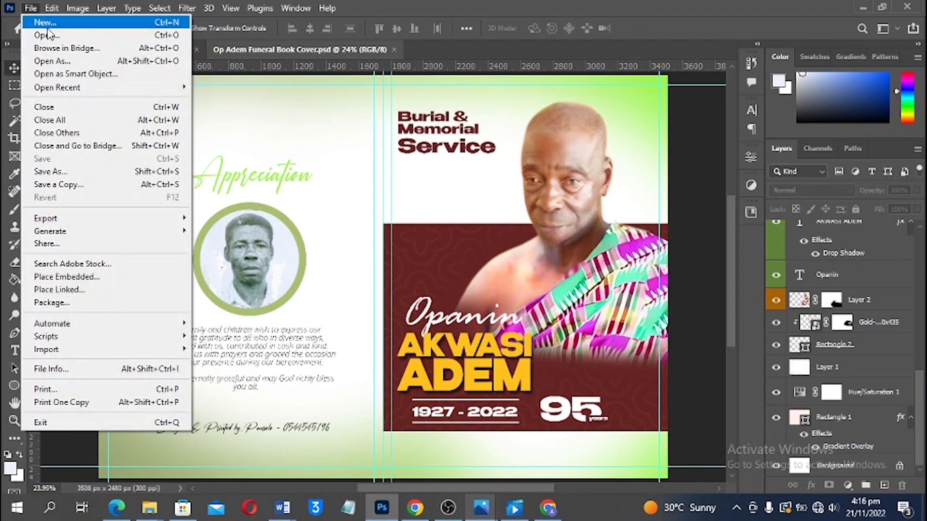
click(57, 24)
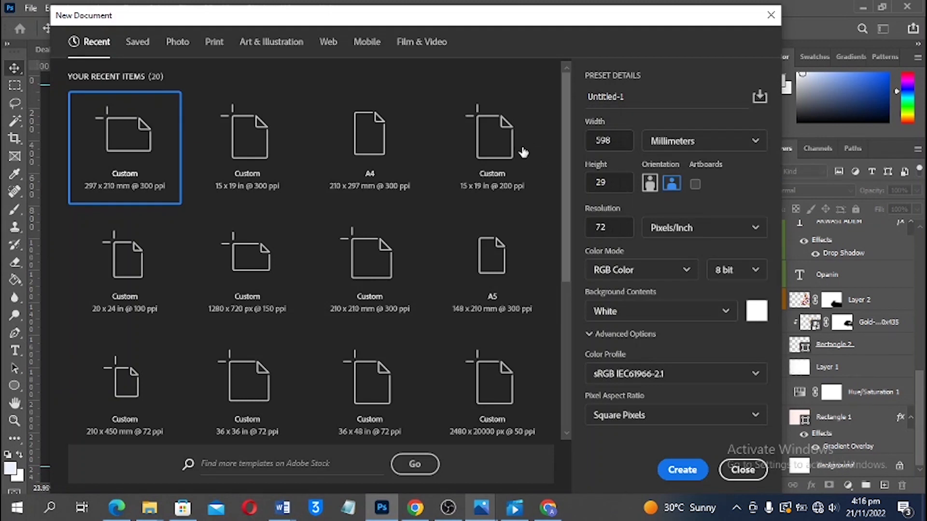
click(490, 132)
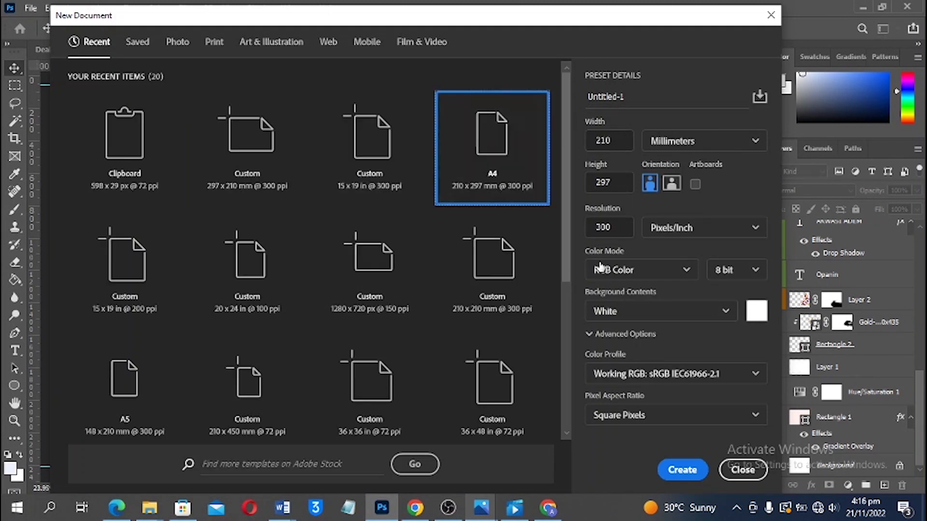
click(672, 183)
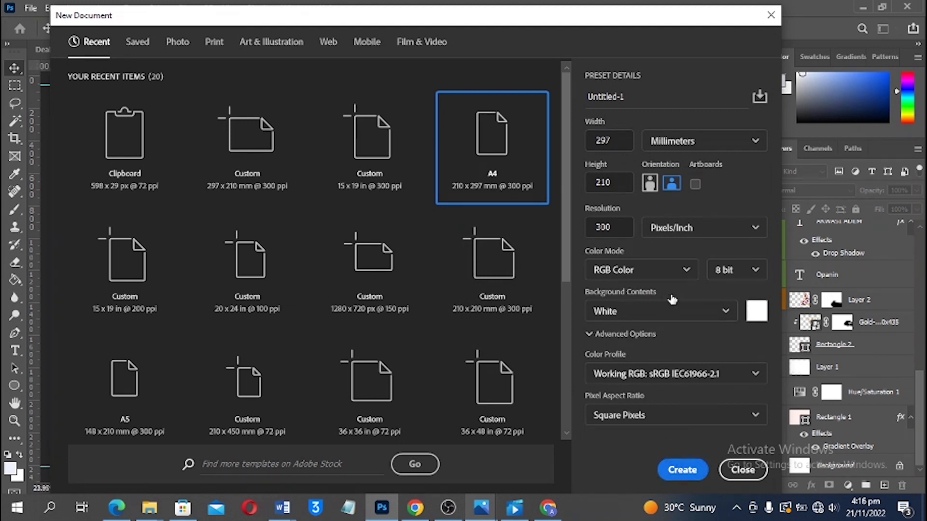
click(648, 98)
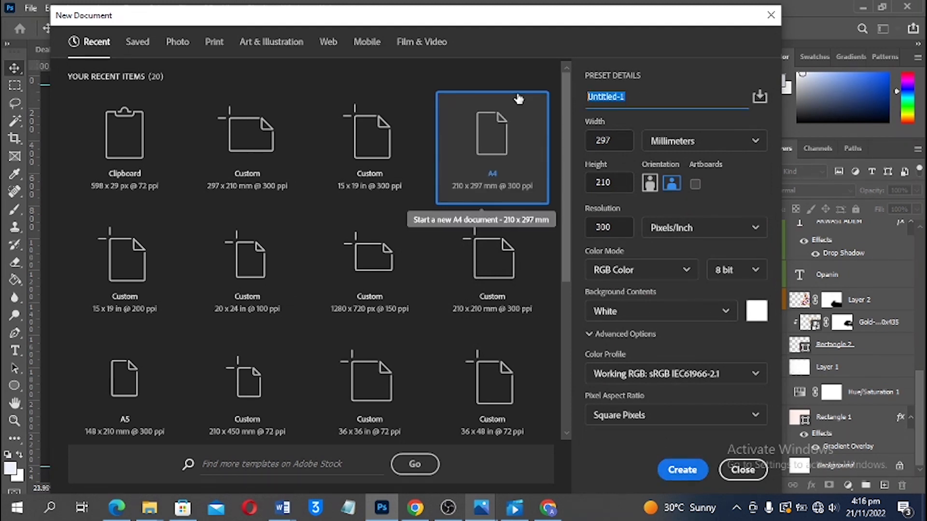
text(Page 01 & 12)
click(678, 469)
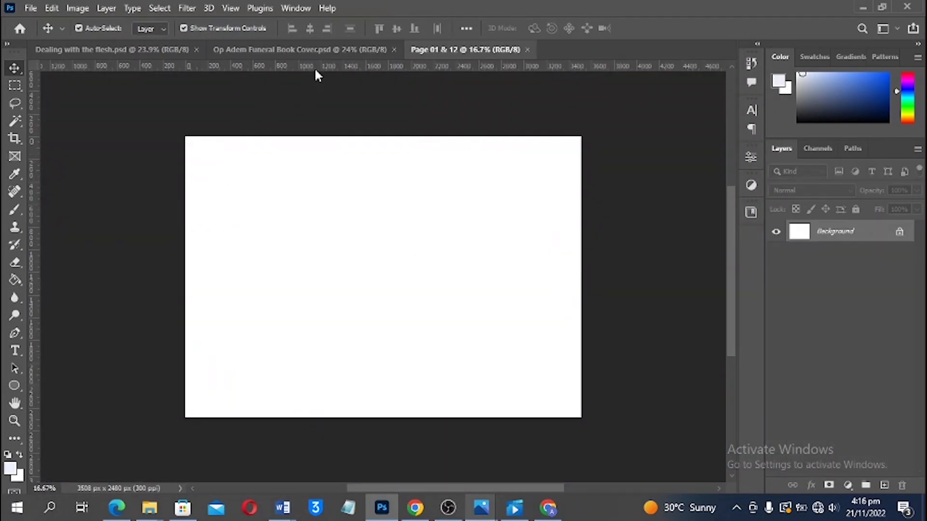
Add horizontal guides near top and bottom, vertical margin guides, and three guides around the centre fold
drag(315, 68, 321, 144)
drag(389, 74, 402, 414)
click(502, 226)
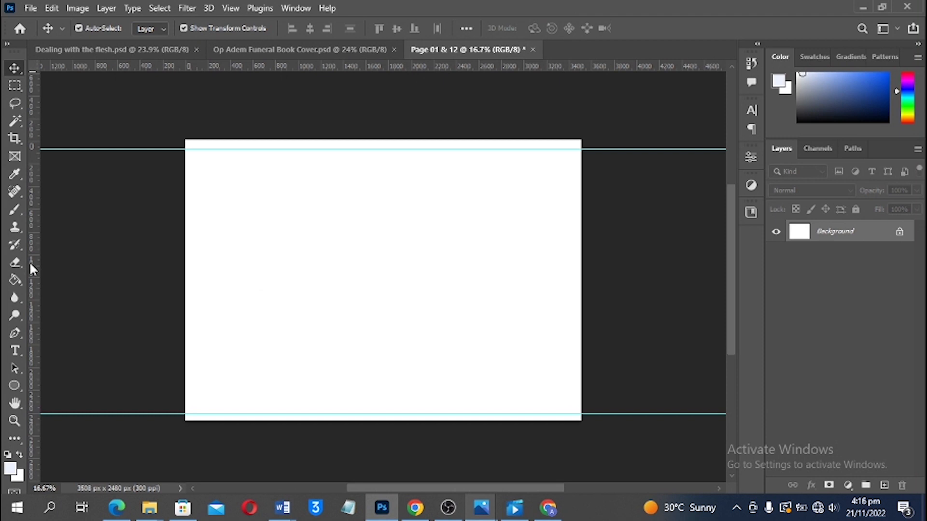
drag(30, 264, 194, 241)
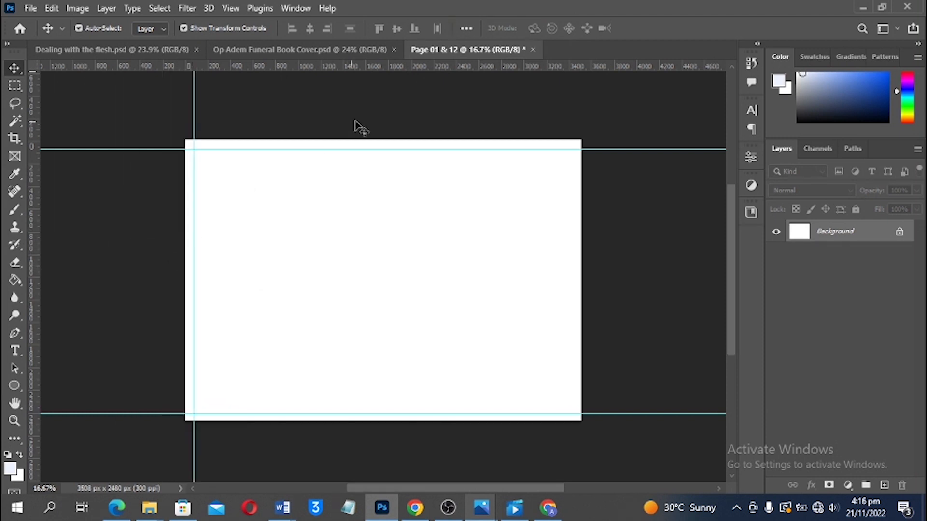
drag(36, 251, 563, 228)
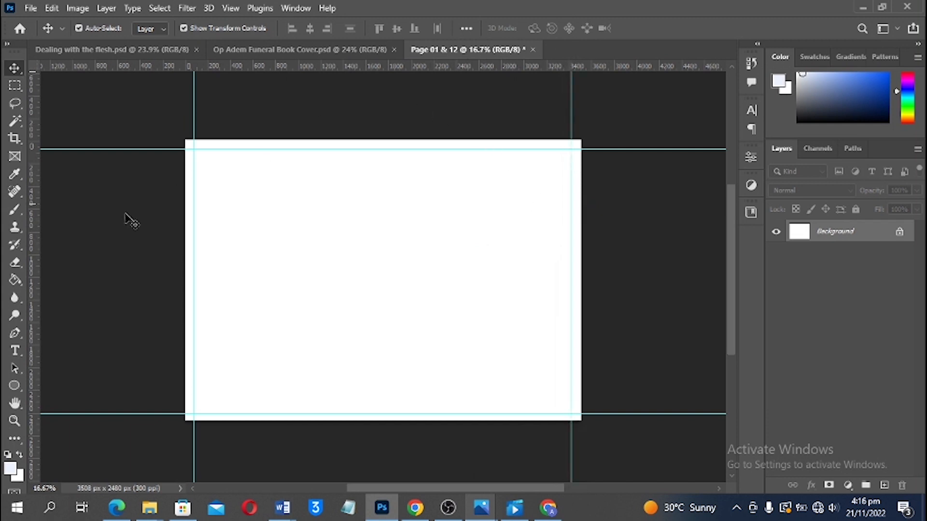
drag(32, 221, 383, 189)
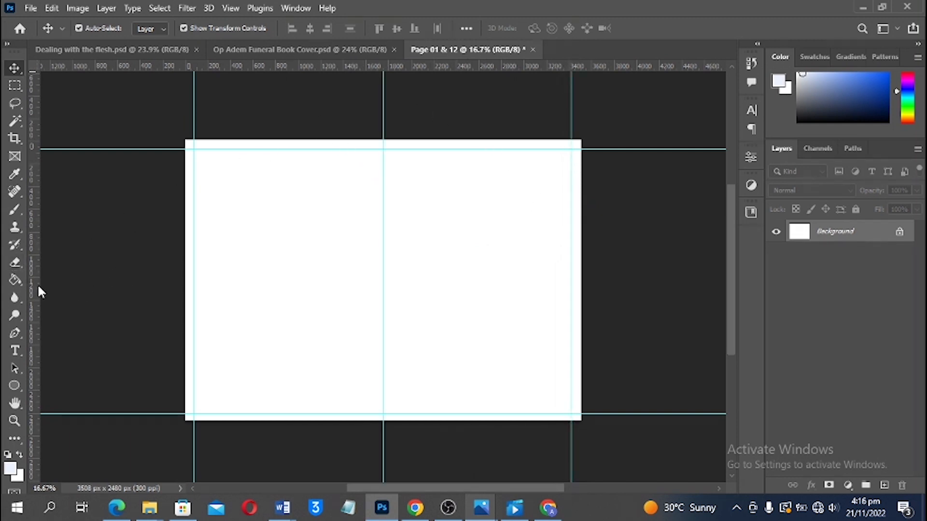
drag(39, 289, 375, 270)
drag(29, 280, 392, 264)
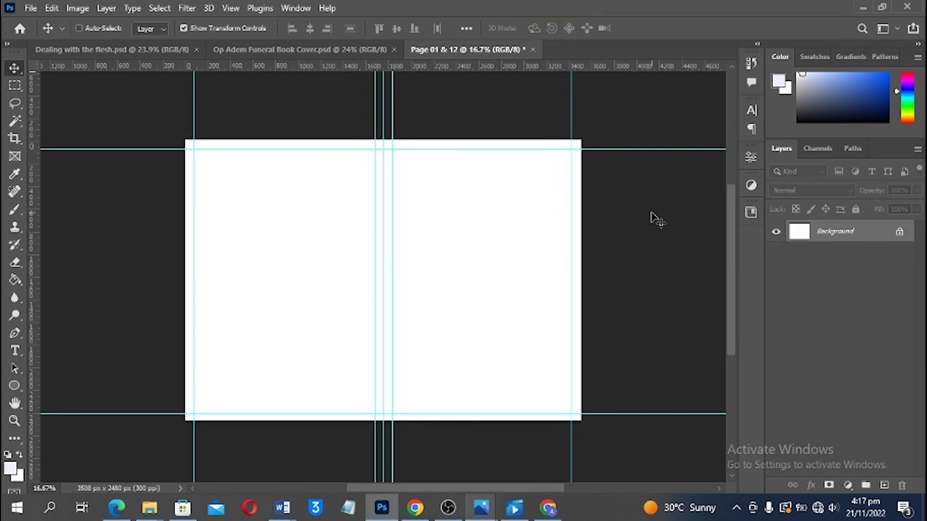
key(ctrl+plus)
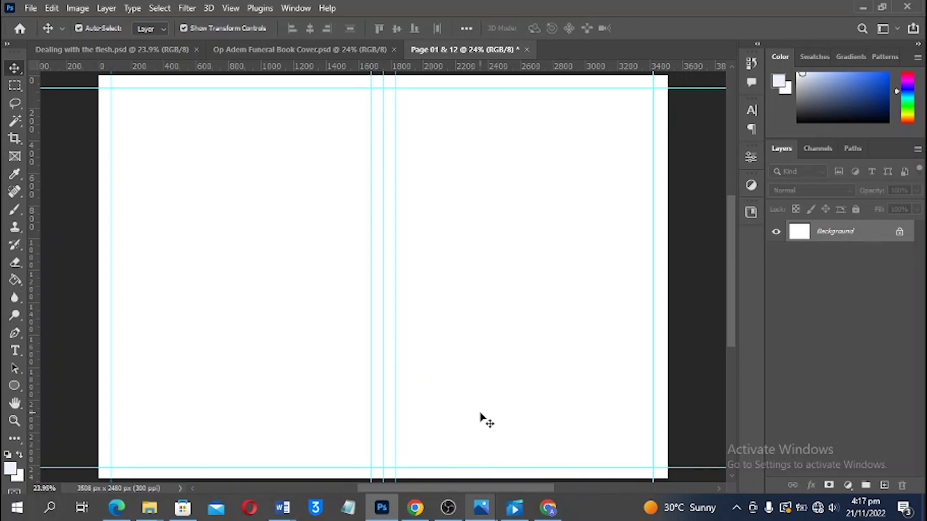
Draw a small rectangle near the bottom of the page
scroll(517, 437, down, 1)
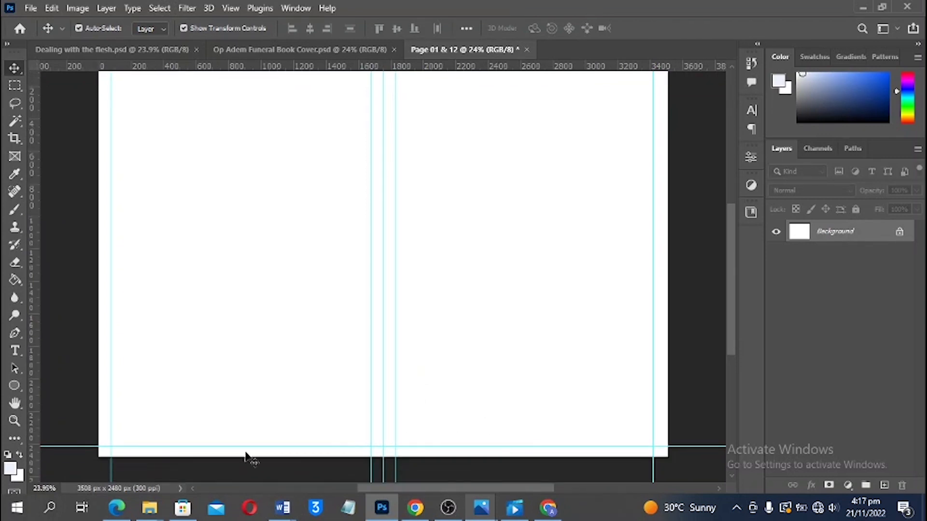
click(15, 386)
right_click(19, 389)
click(54, 387)
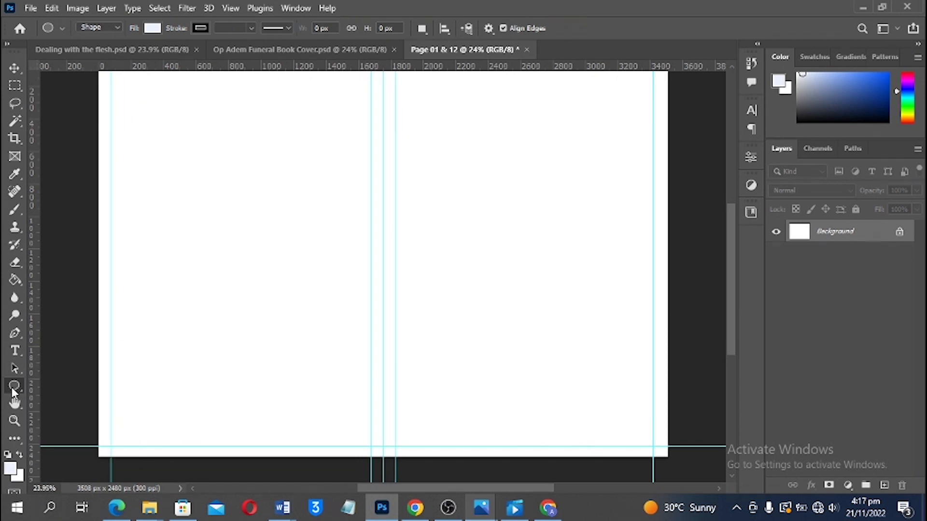
scroll(555, 427, down, 1)
scroll(556, 414, up, 1)
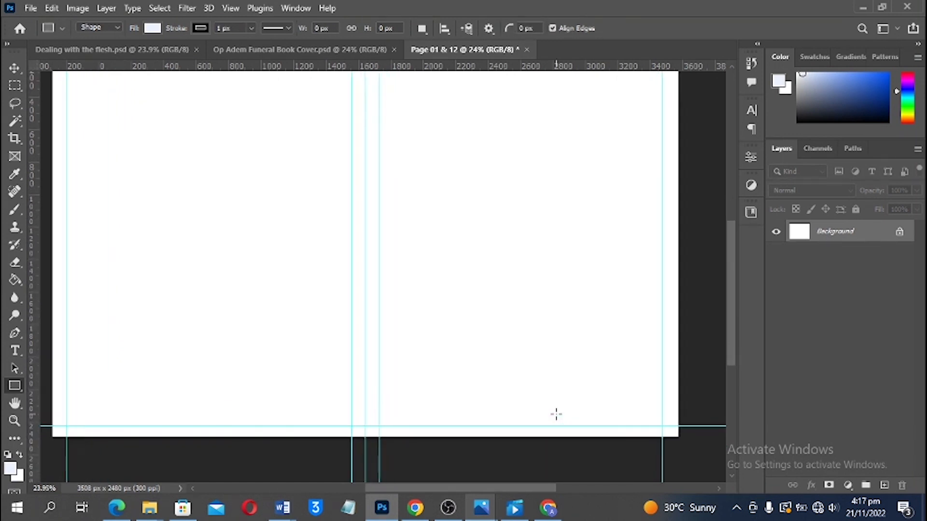
scroll(555, 414, up, 3)
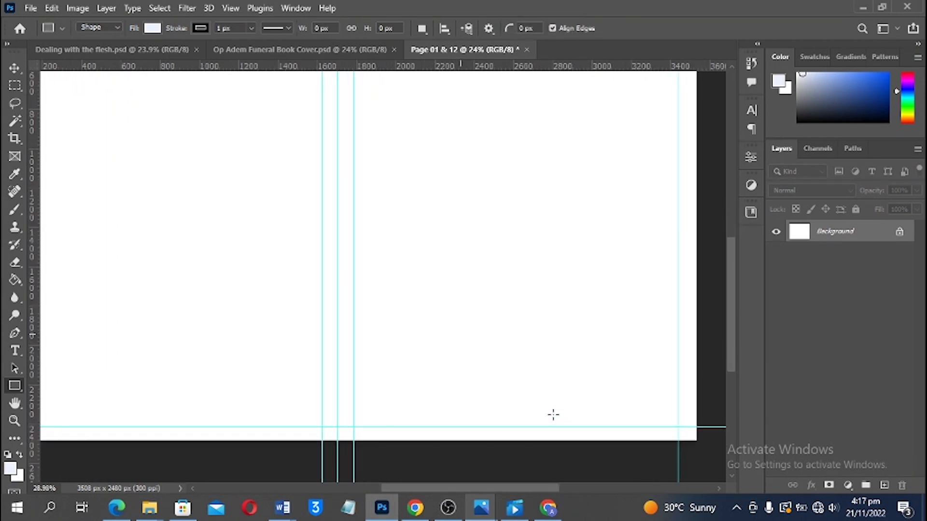
scroll(520, 441, down, 2)
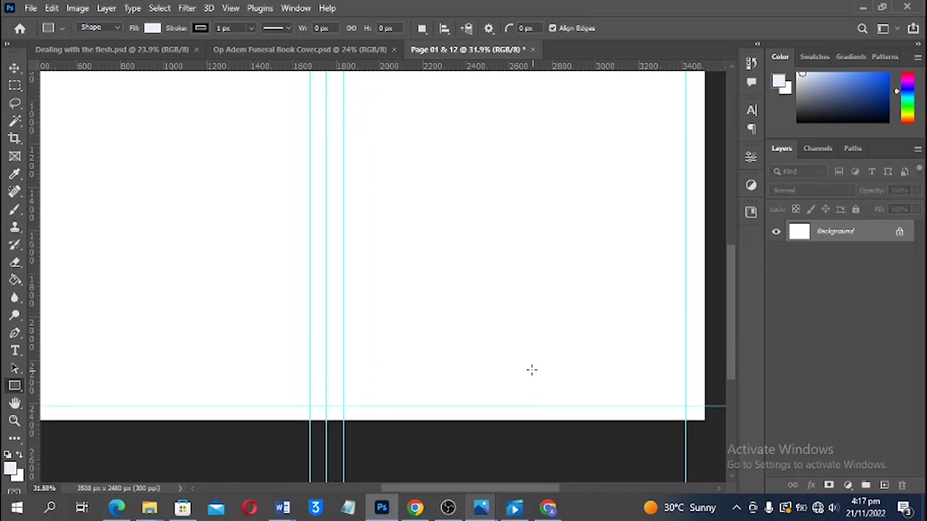
scroll(534, 379, up, 1)
scroll(514, 384, up, 1)
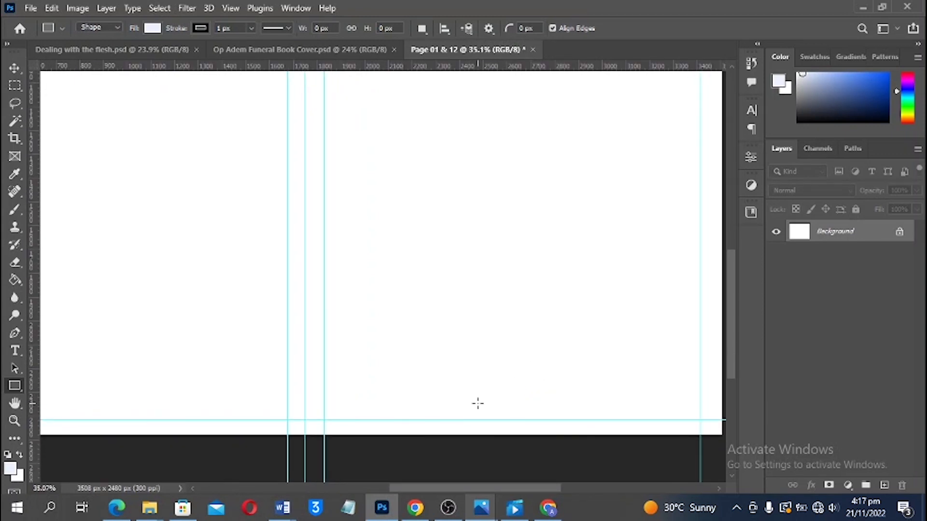
drag(497, 402, 545, 410)
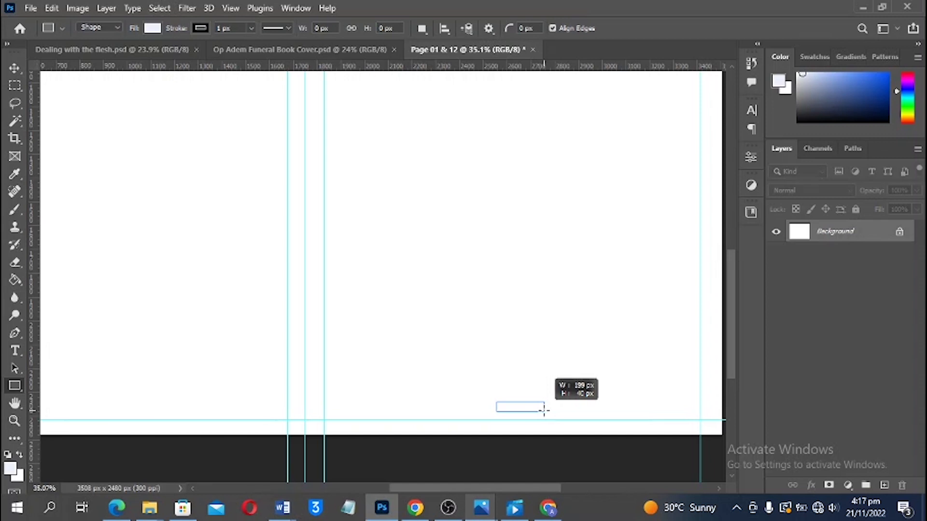
drag(545, 410, 547, 409)
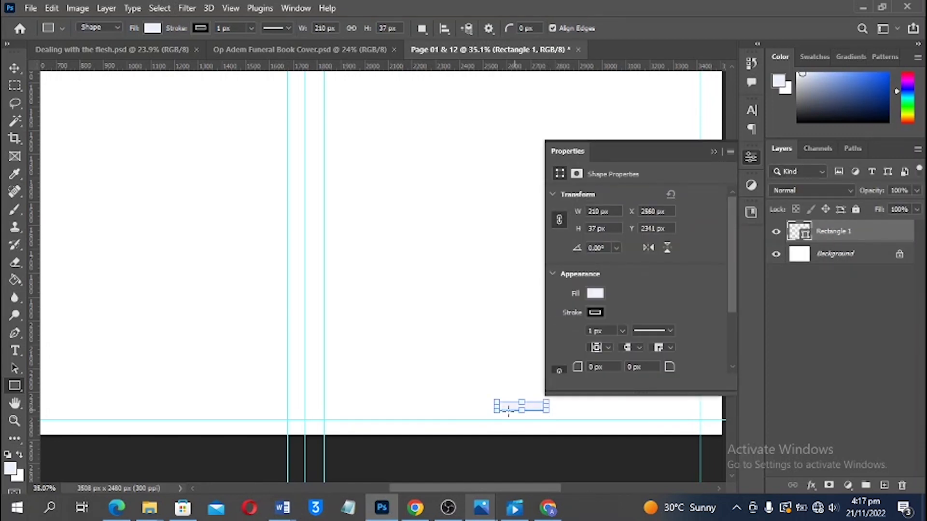
Add a small circle and centre it horizontally and vertically on the rectangle
right_click(23, 388)
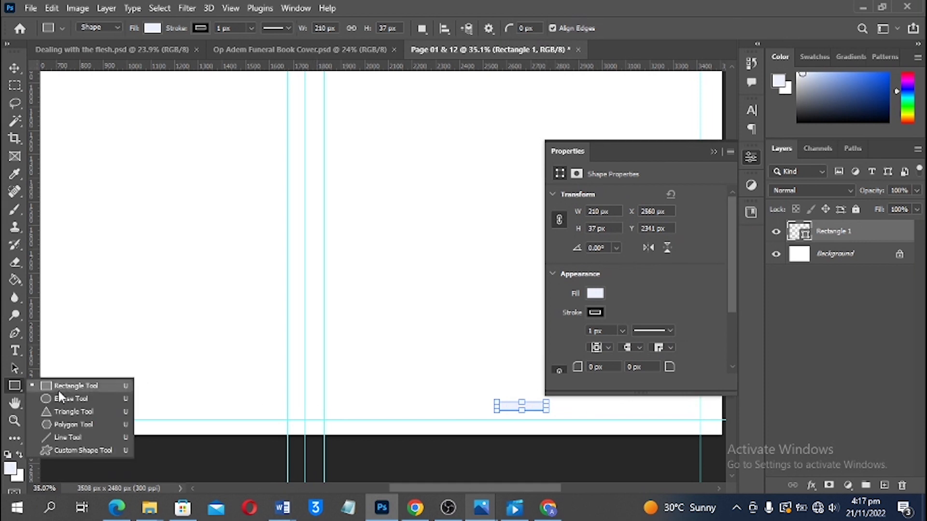
click(57, 398)
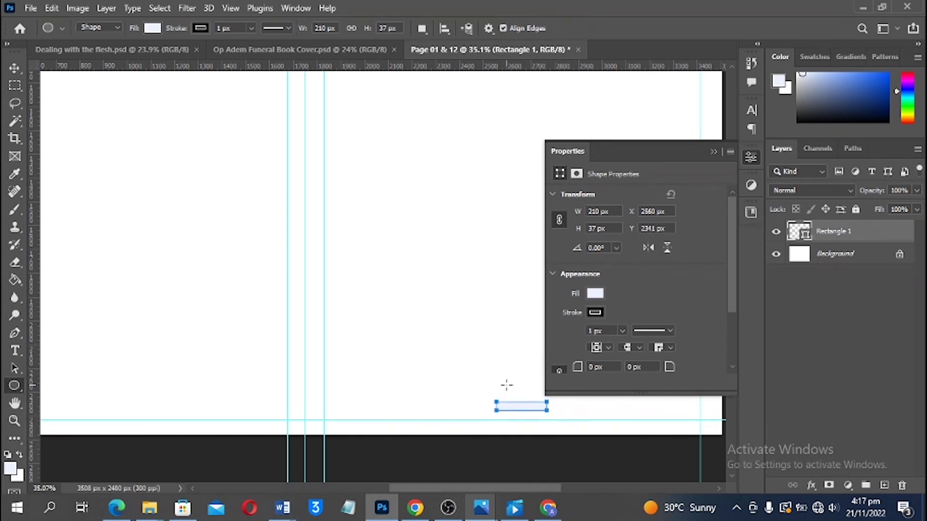
drag(506, 386, 528, 409)
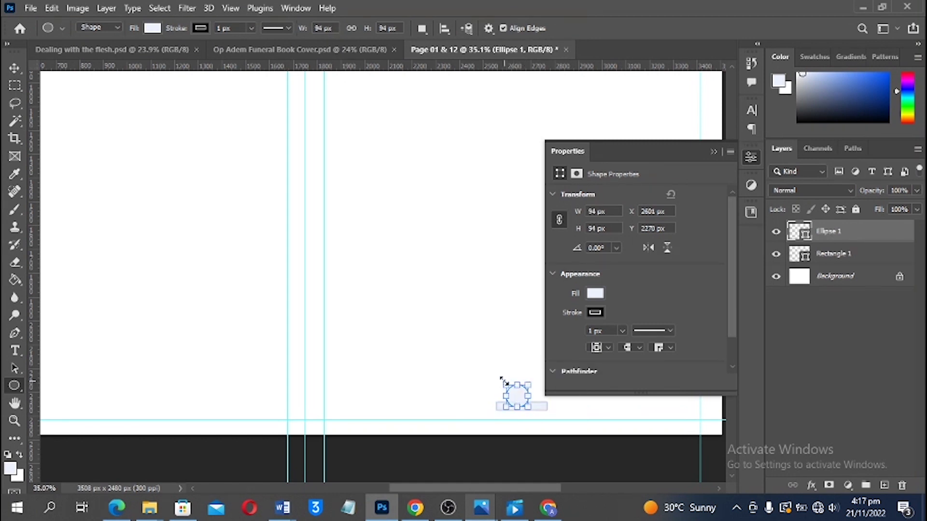
key(v)
shift+click(507, 408)
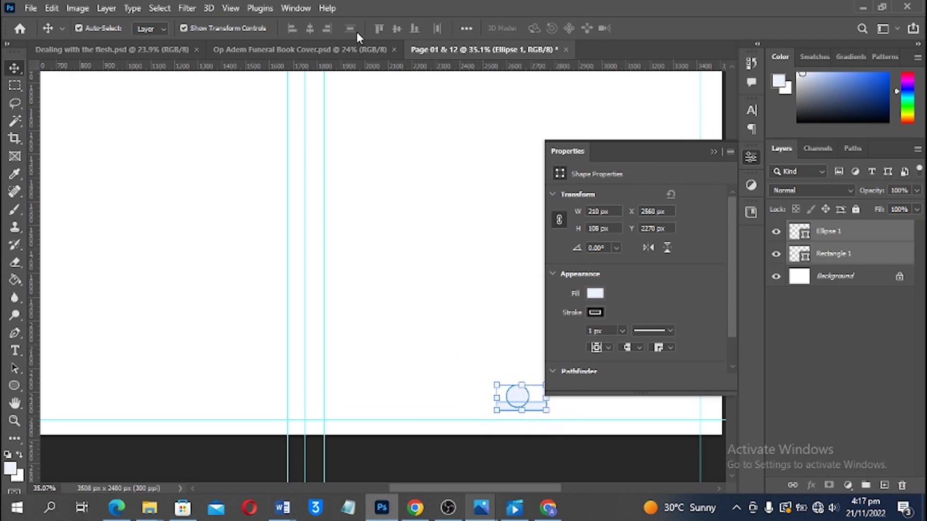
click(324, 29)
click(310, 29)
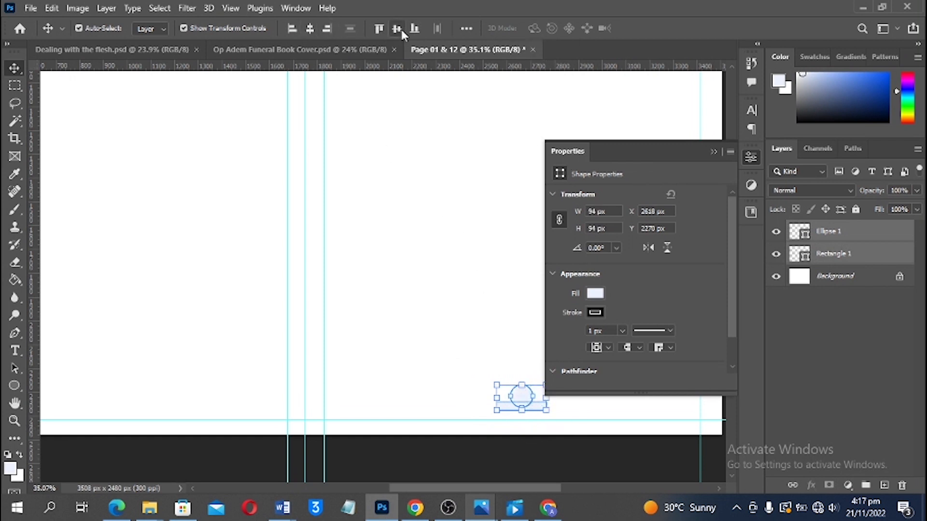
click(397, 29)
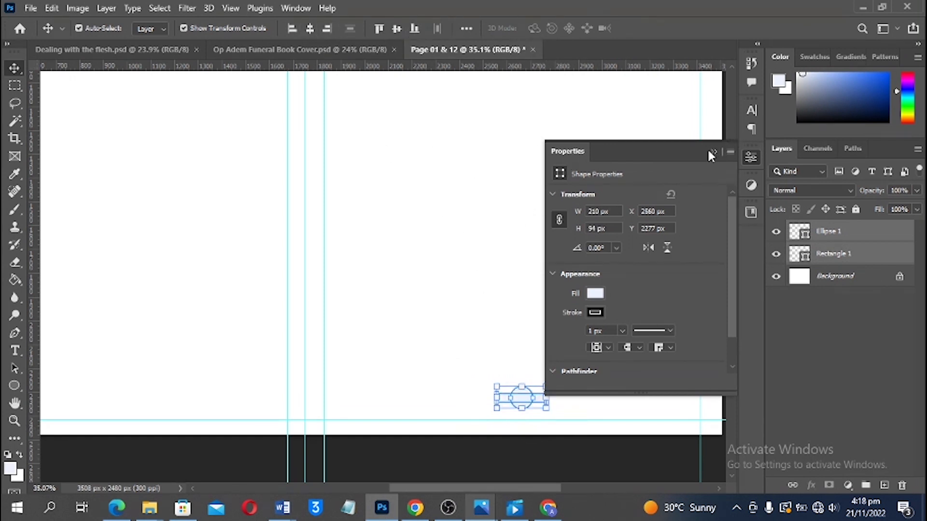
Remove the stroke from both shapes and select them together
click(596, 312)
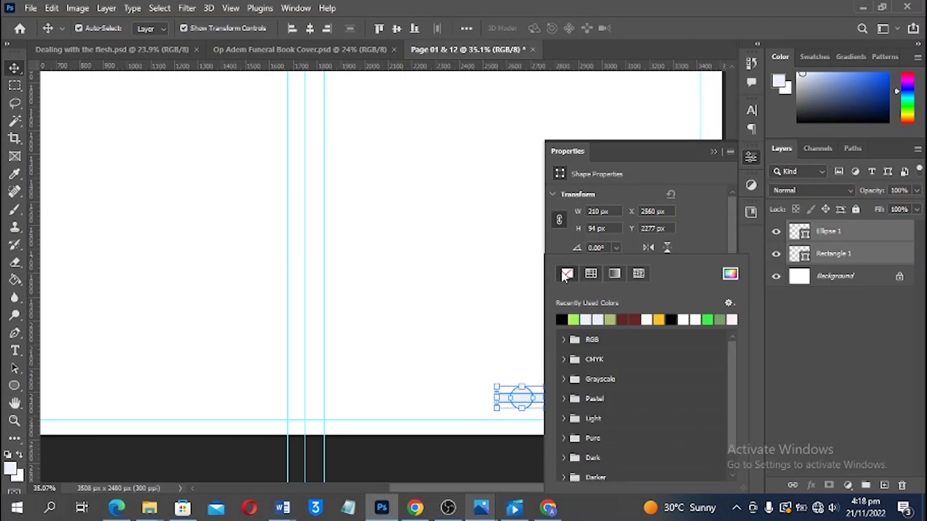
click(490, 344)
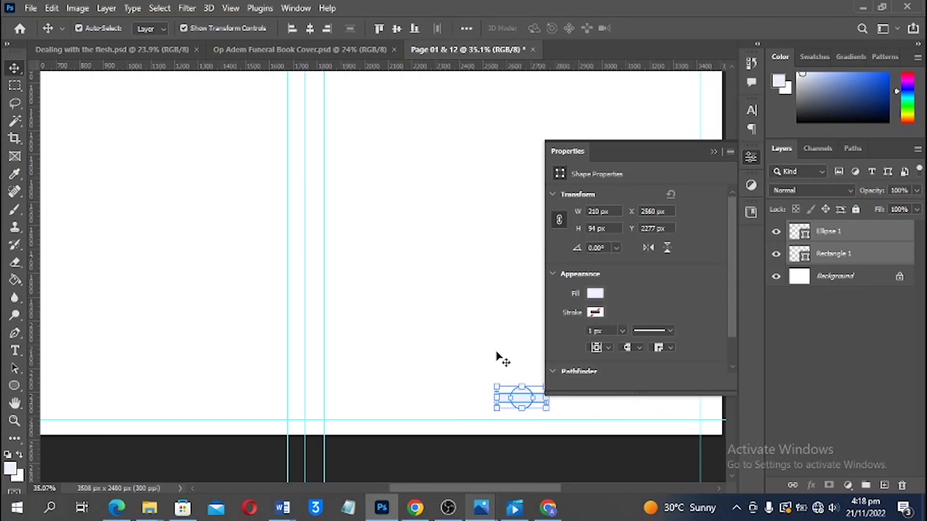
click(492, 349)
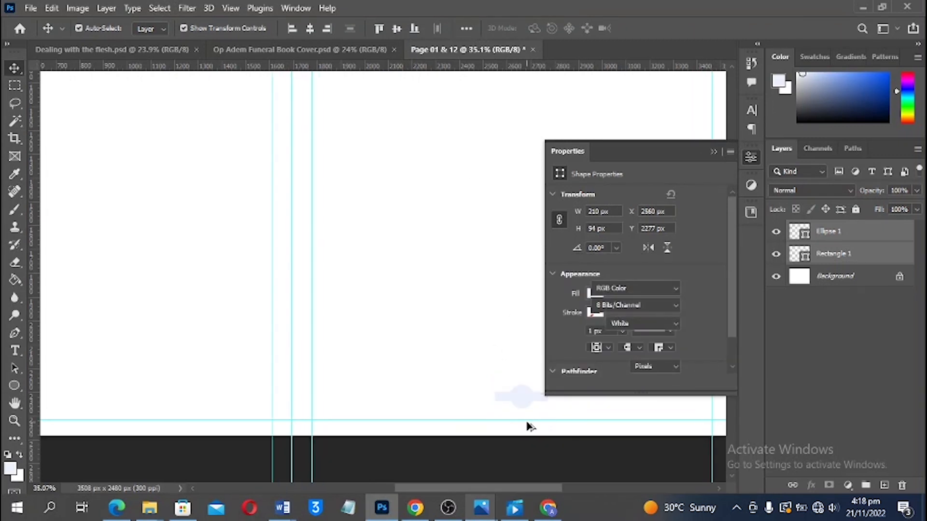
scroll(526, 425, up, 4)
drag(476, 341, 462, 416)
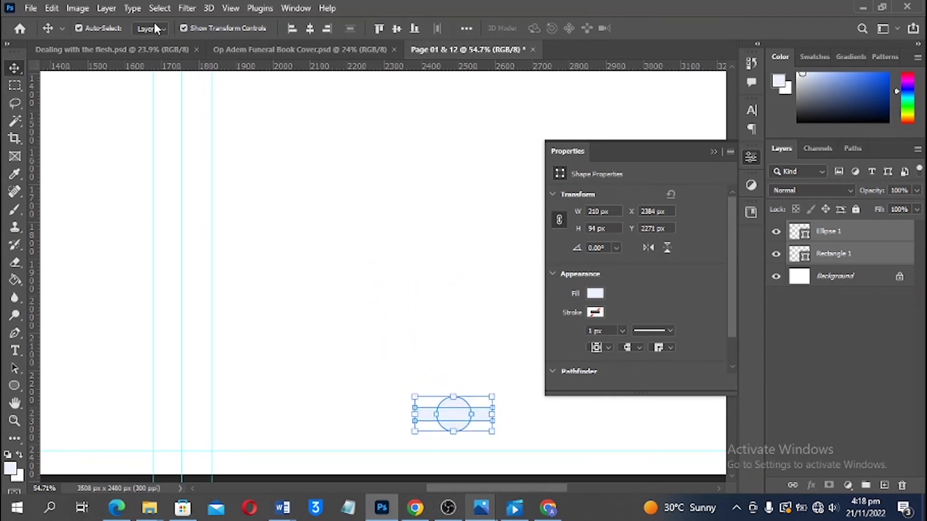
Merge the rectangle and ellipse into one shape with Unite Shapes
click(46, 10)
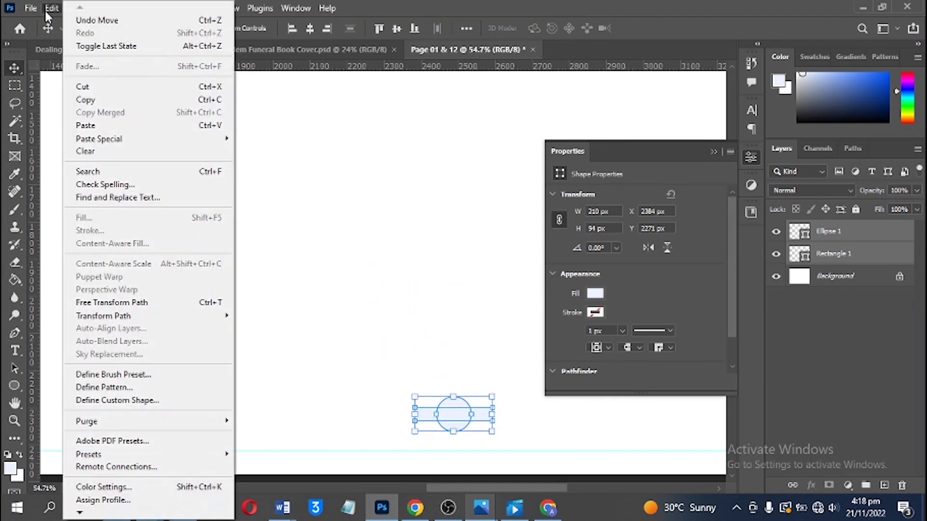
click(50, 11)
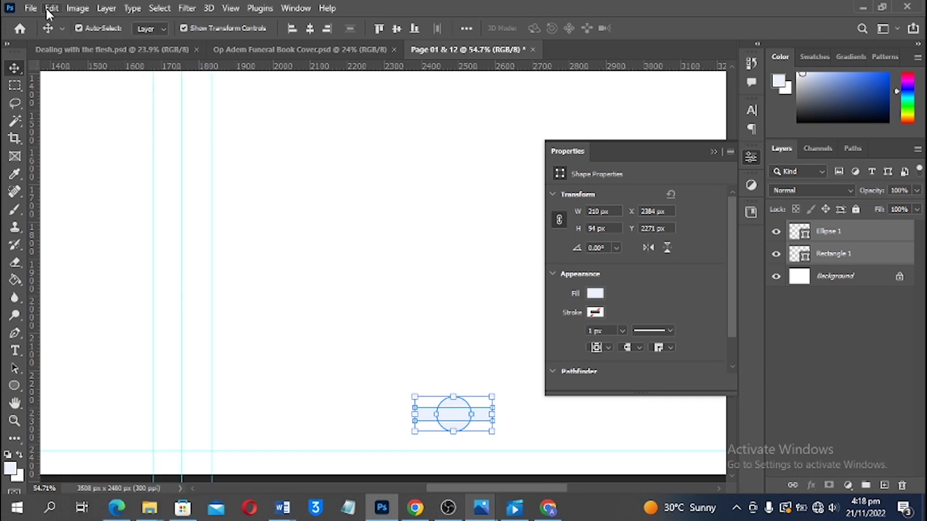
click(49, 10)
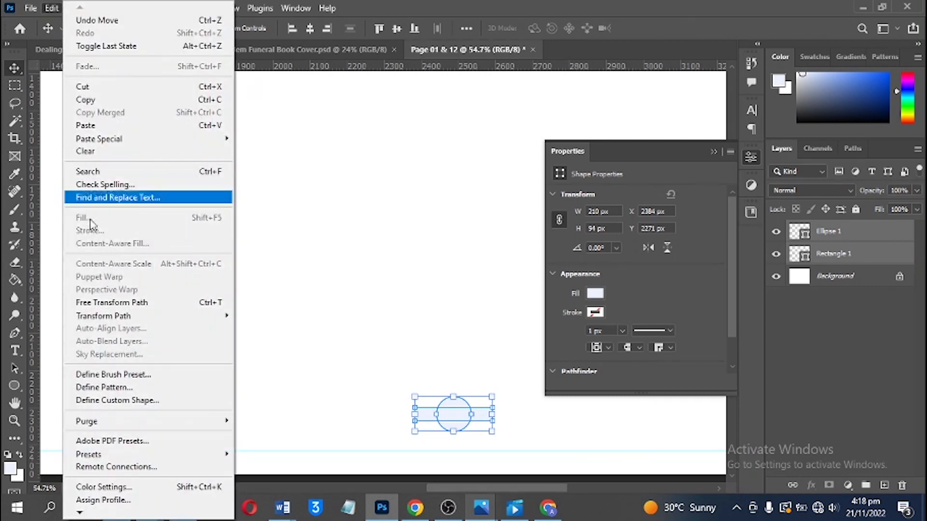
click(52, 8)
click(104, 9)
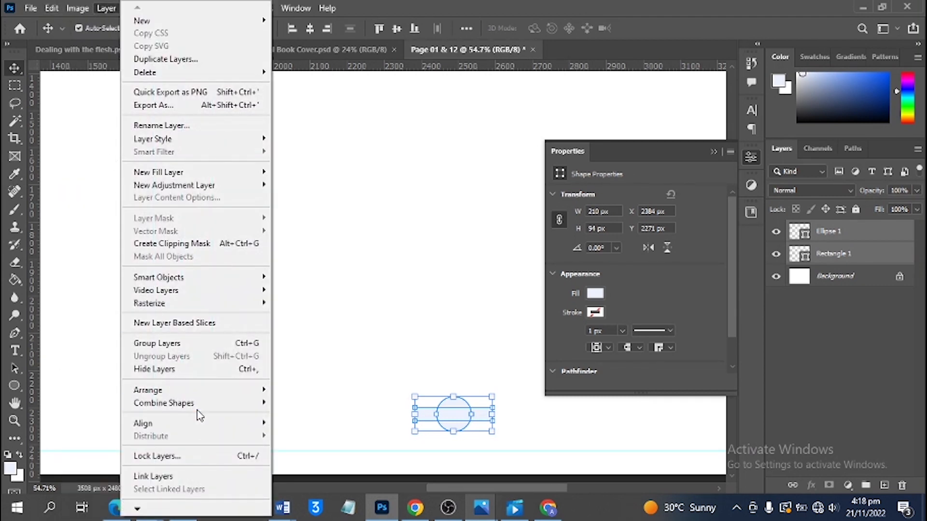
mouse_move(202, 406)
click(315, 403)
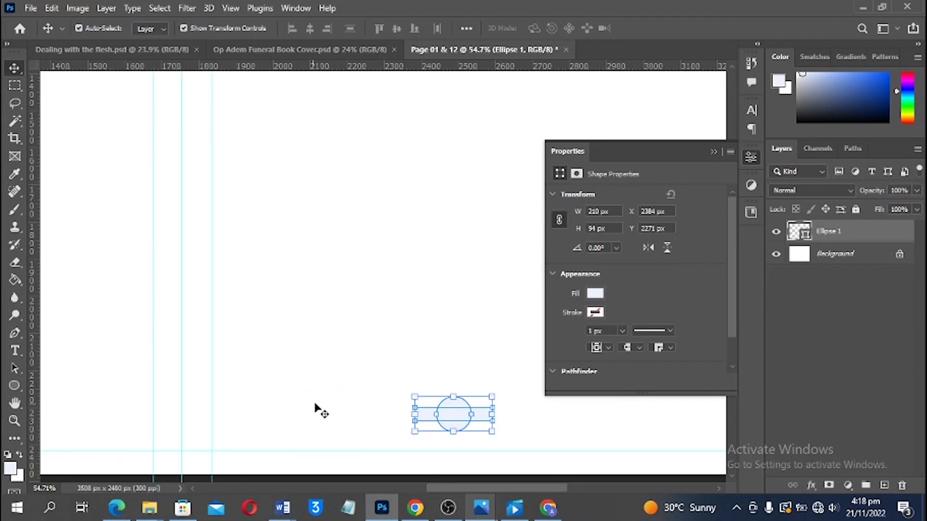
Nudge the merged Ellipse 1 shape slightly up and right on the page
click(356, 343)
click(454, 416)
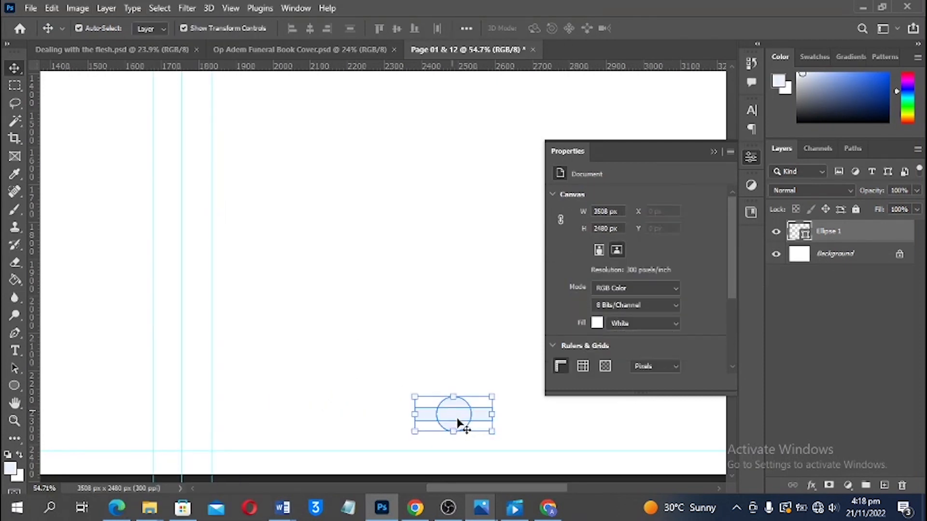
click(482, 357)
drag(482, 360, 464, 391)
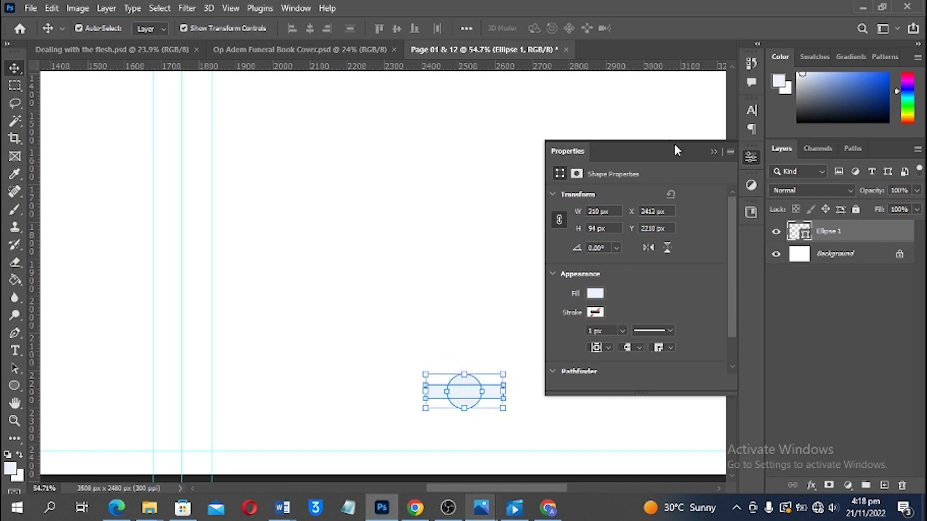
click(713, 151)
scroll(544, 278, down, 3)
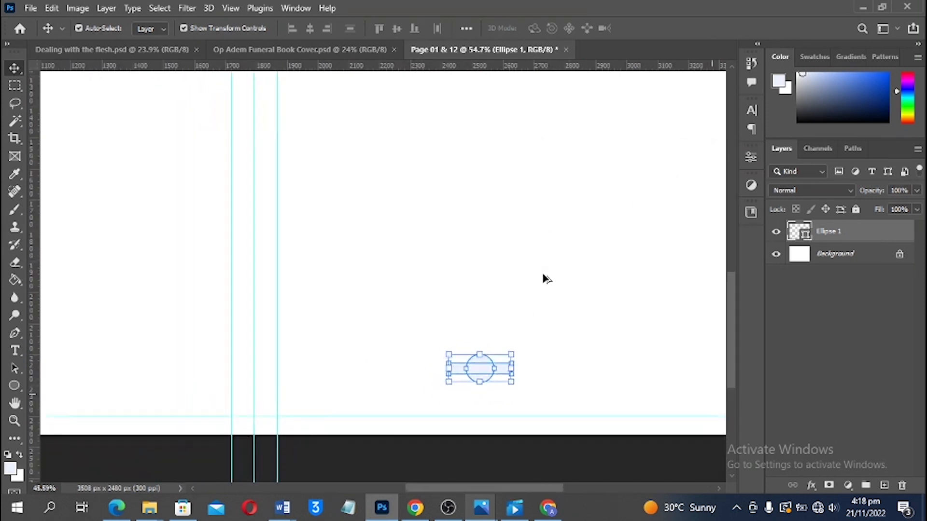
drag(618, 235, 464, 287)
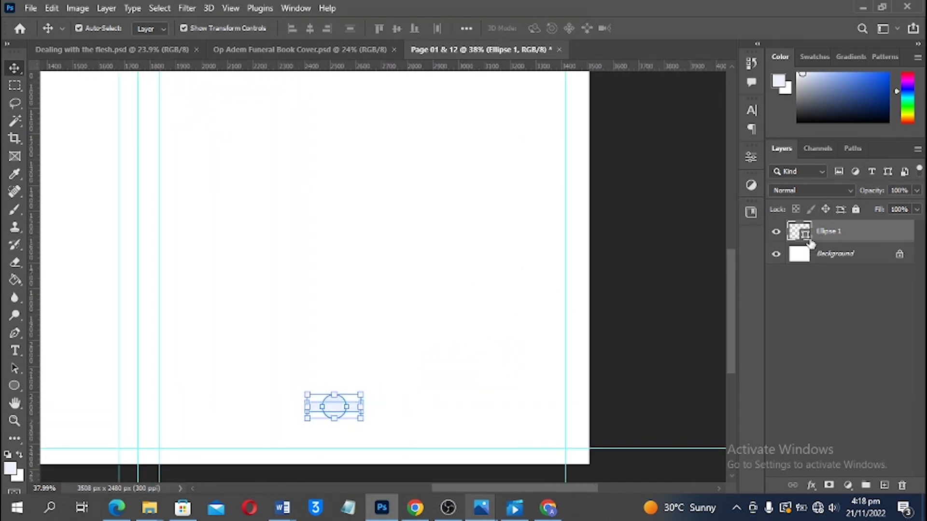
double_click(804, 233)
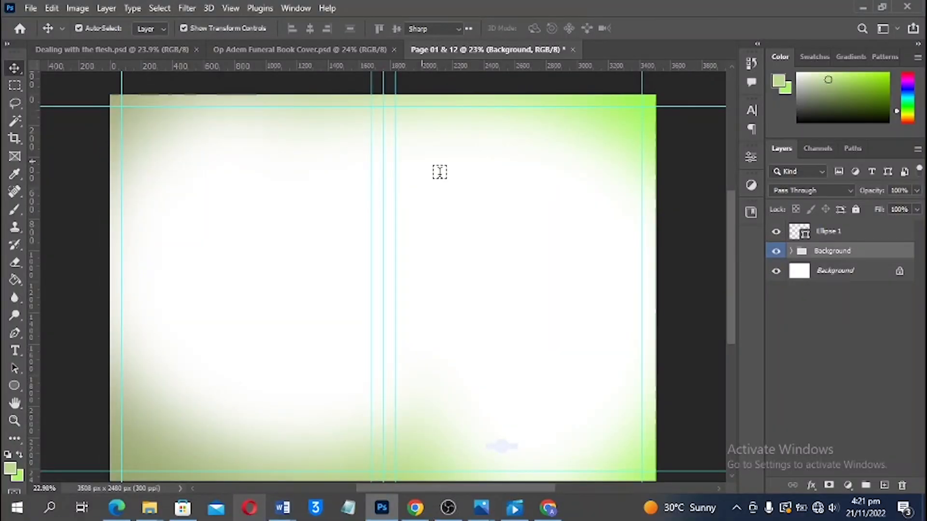
Type 'Order of Service' on the right page and scale it to about three times its size
key(t)
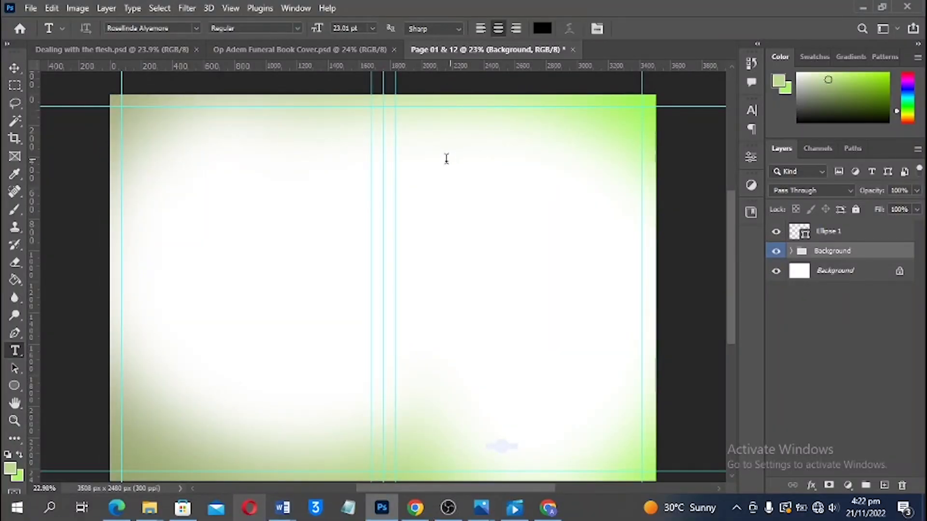
click(446, 160)
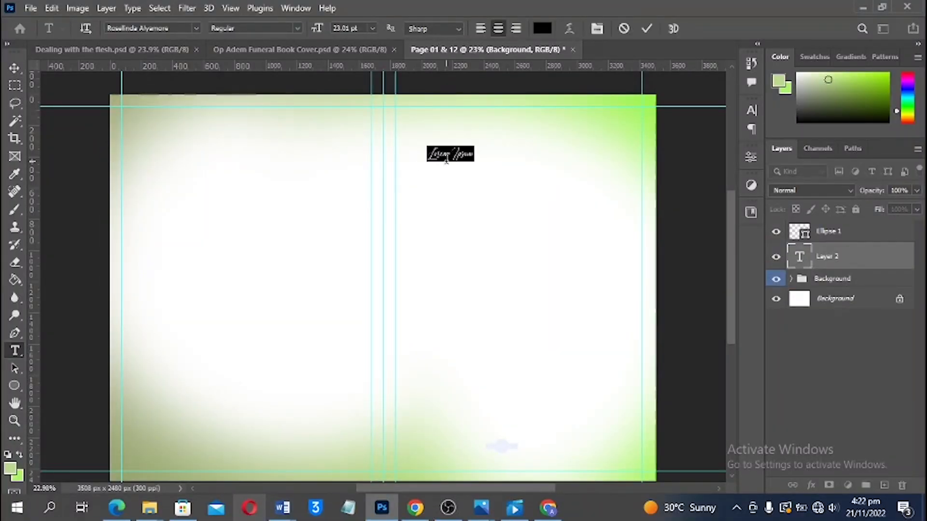
text(Order of)
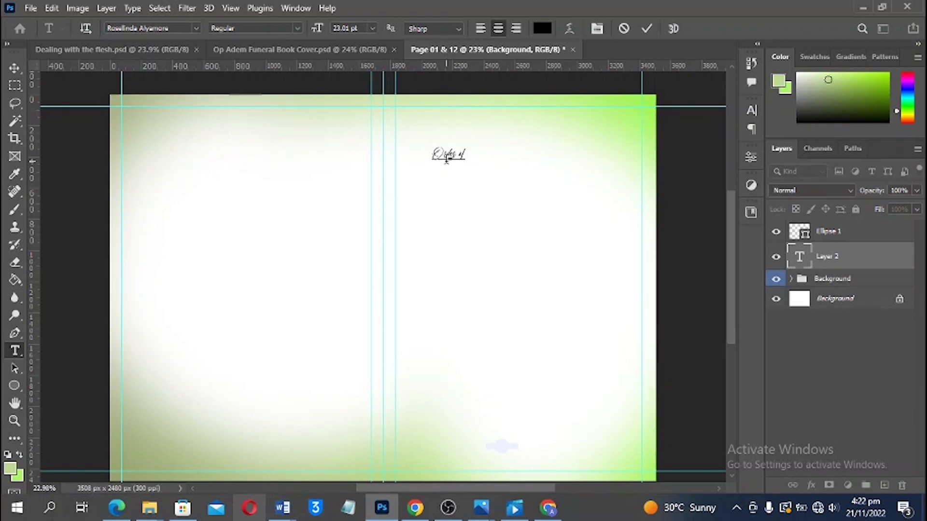
text( Ser)
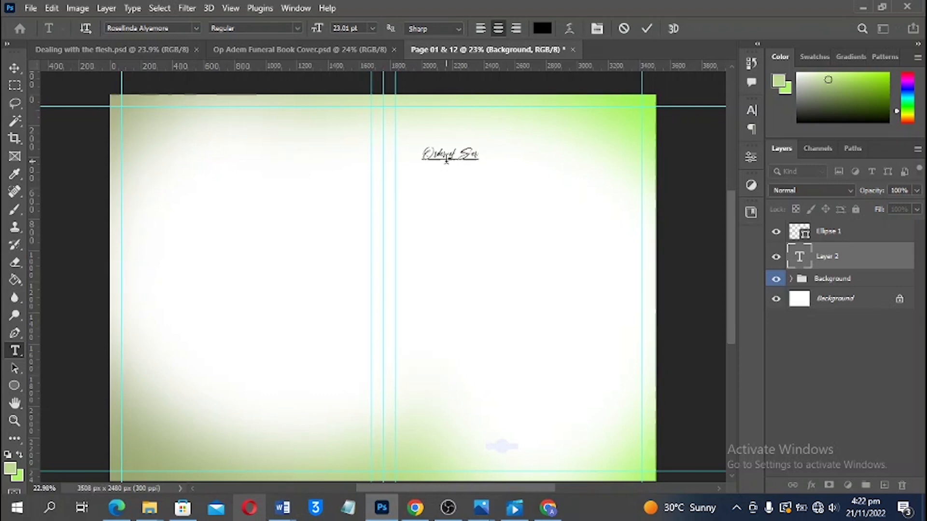
text(vice)
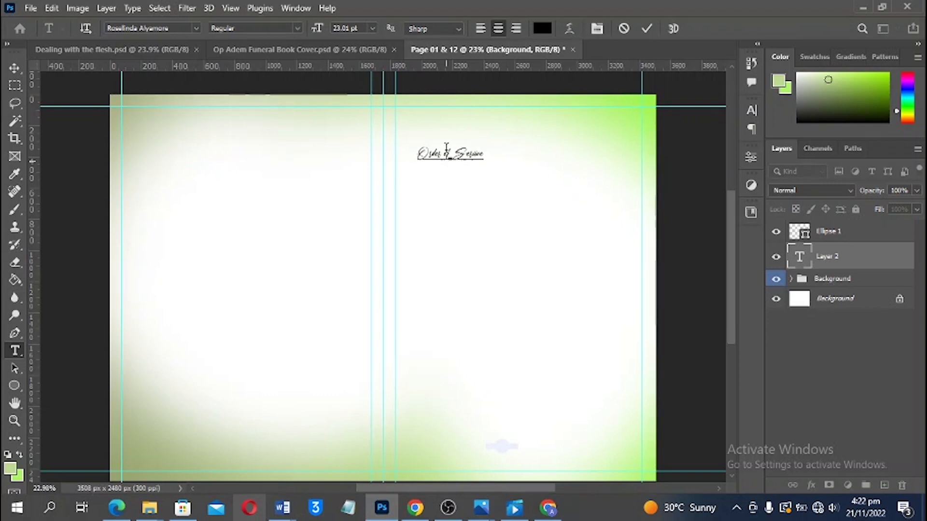
click(14, 71)
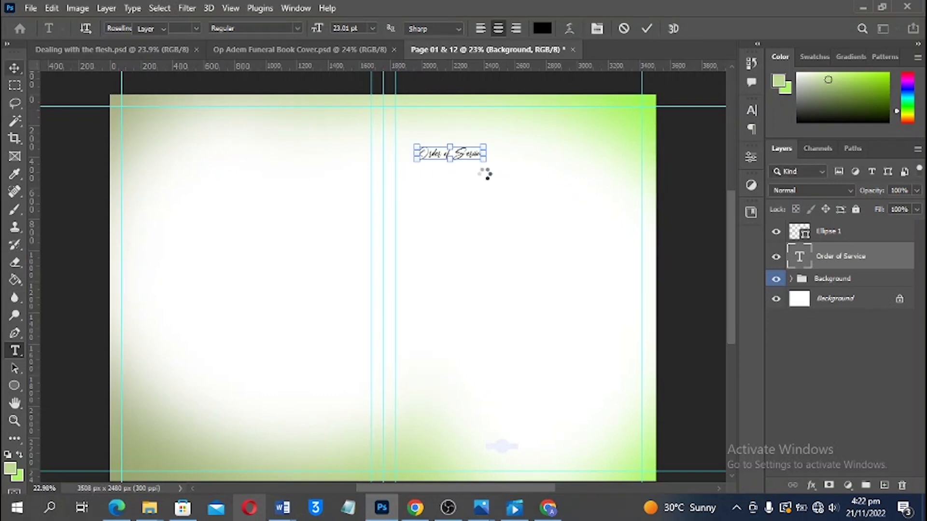
key(ctrl+t)
drag(549, 182, 587, 153)
key(Return)
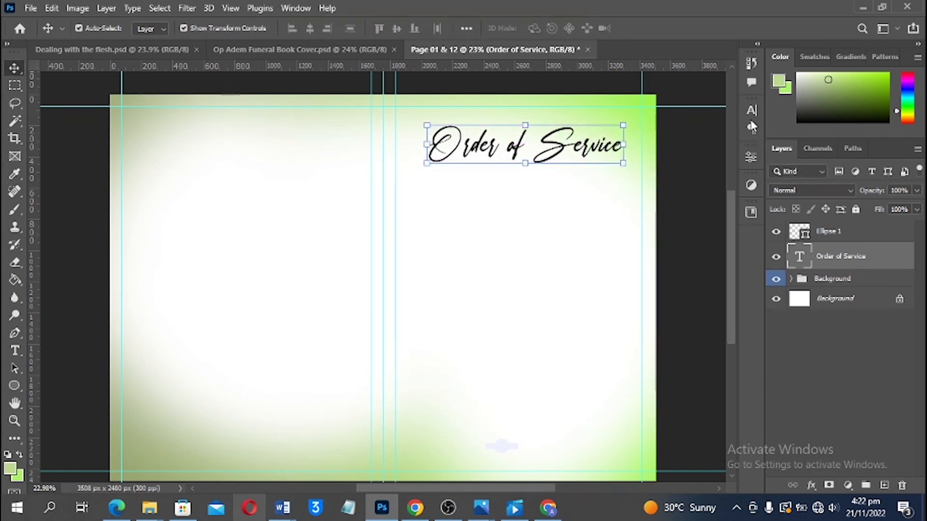
Colour the heading red (c53c3c) and move it to the top of the right page
click(752, 110)
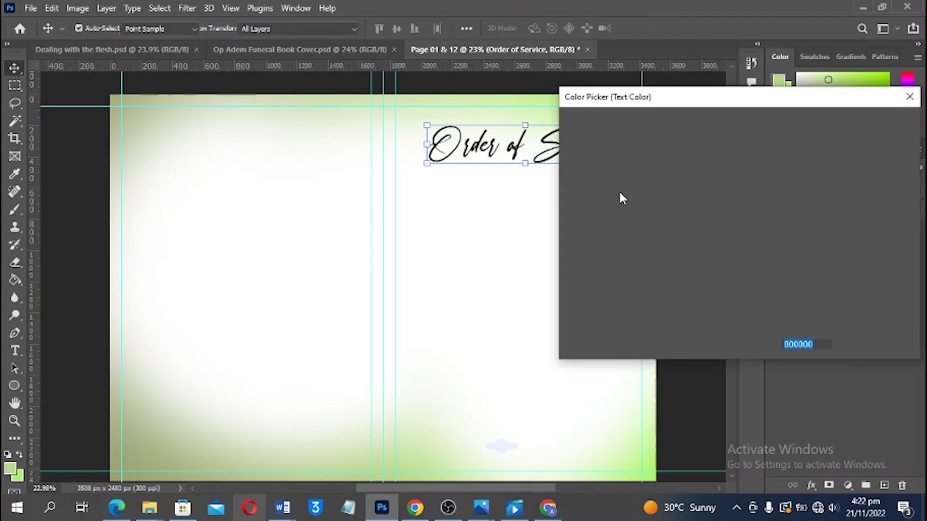
text(c53c3c)
mouse_move(843, 140)
mouse_down()
mouse_move(863, 144)
mouse_move(845, 146)
mouse_up()
key(Return)
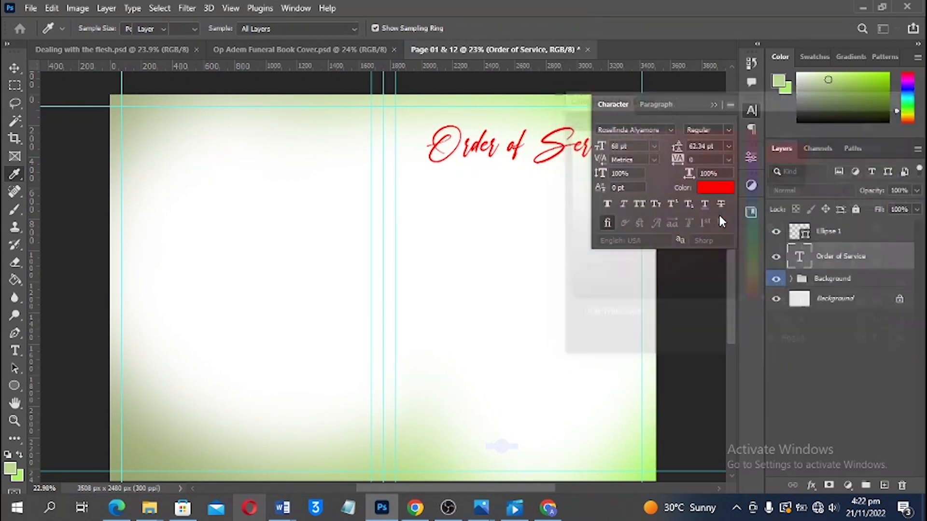
key(v)
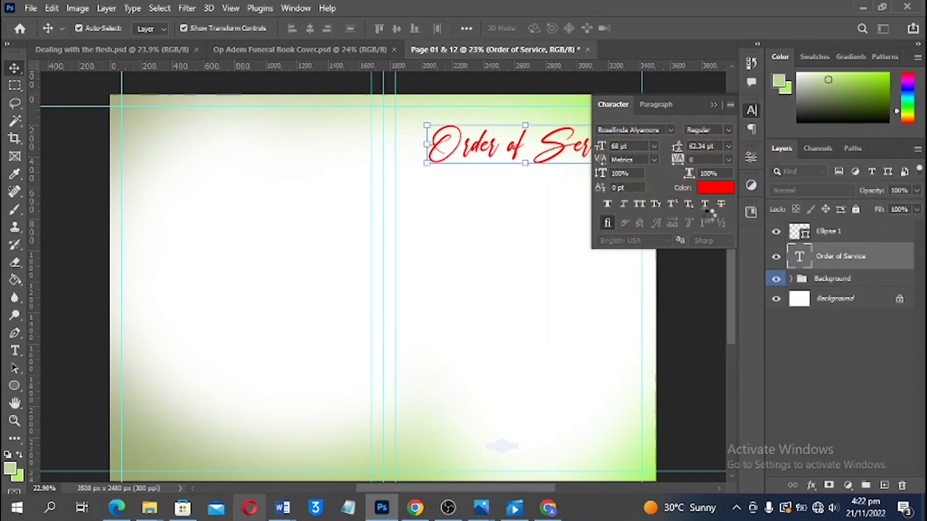
click(713, 103)
drag(551, 150, 552, 137)
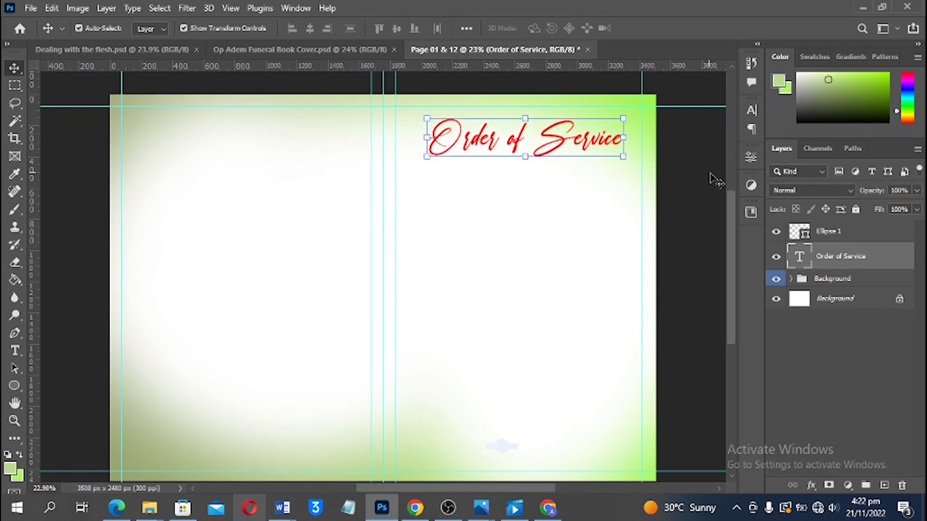
Shrink the ornament slightly and move it lower on the right page
scroll(528, 439, down, 3)
click(528, 425)
click(513, 404)
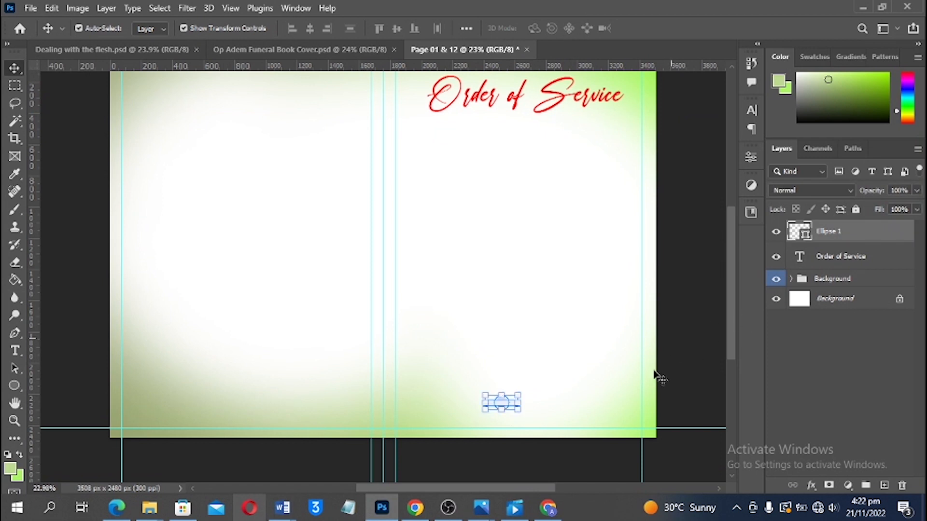
scroll(524, 423, up, 3)
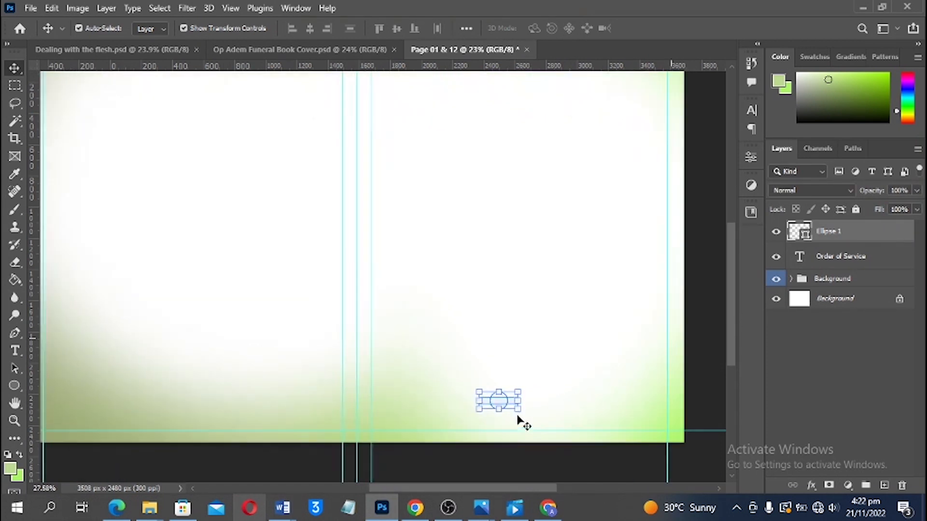
drag(497, 363, 516, 369)
click(508, 418)
key(ctrl+0)
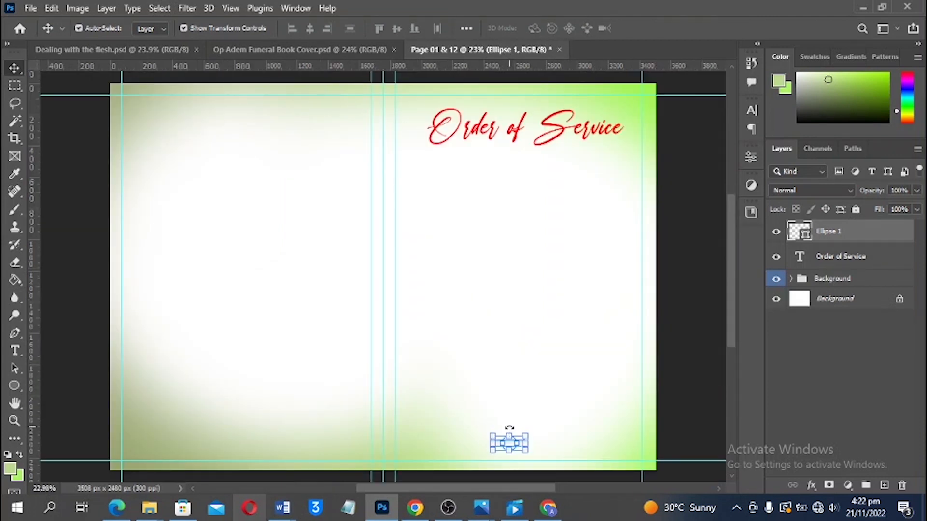
Fill the ornament with dark red, around #6e3333
double_click(805, 234)
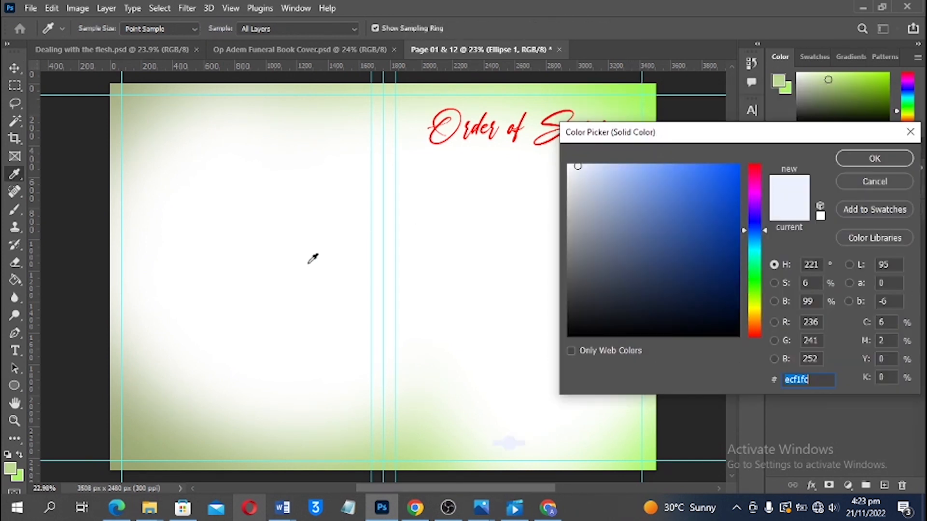
click(622, 85)
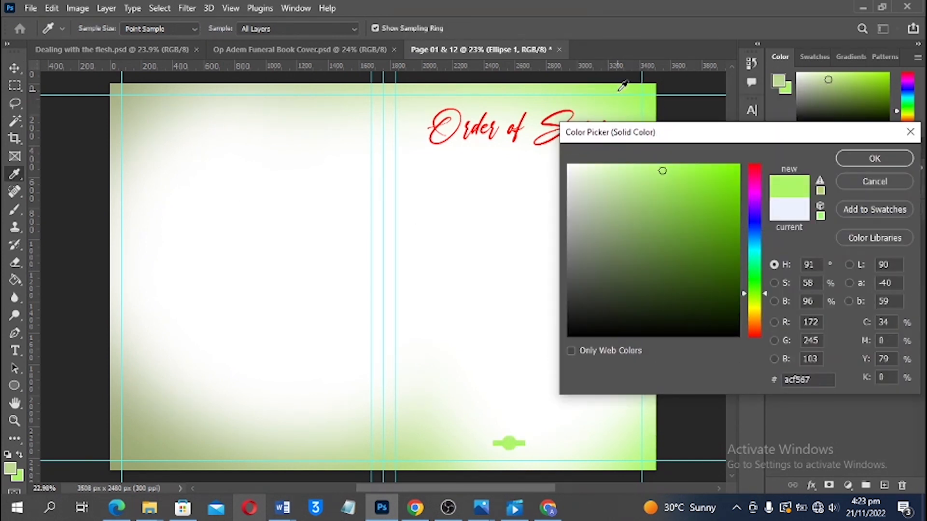
drag(760, 326, 760, 337)
click(660, 262)
click(660, 261)
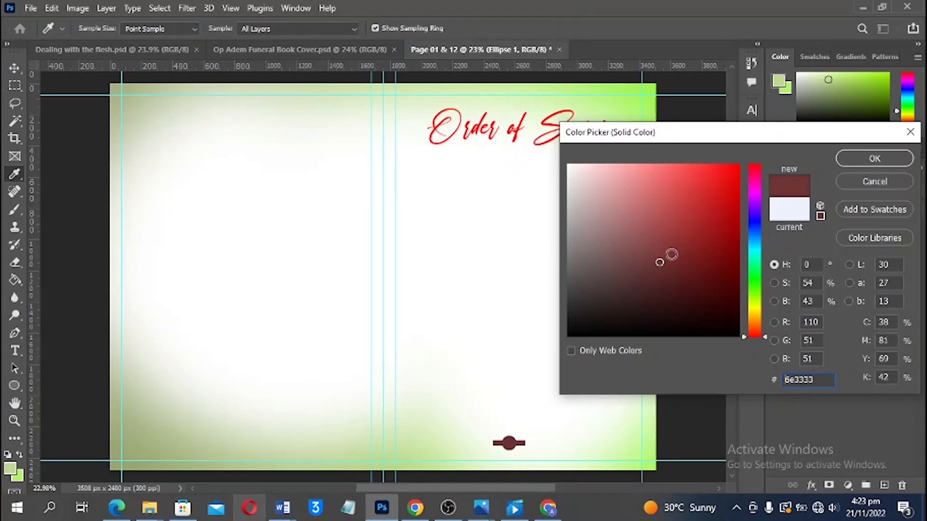
key(Return)
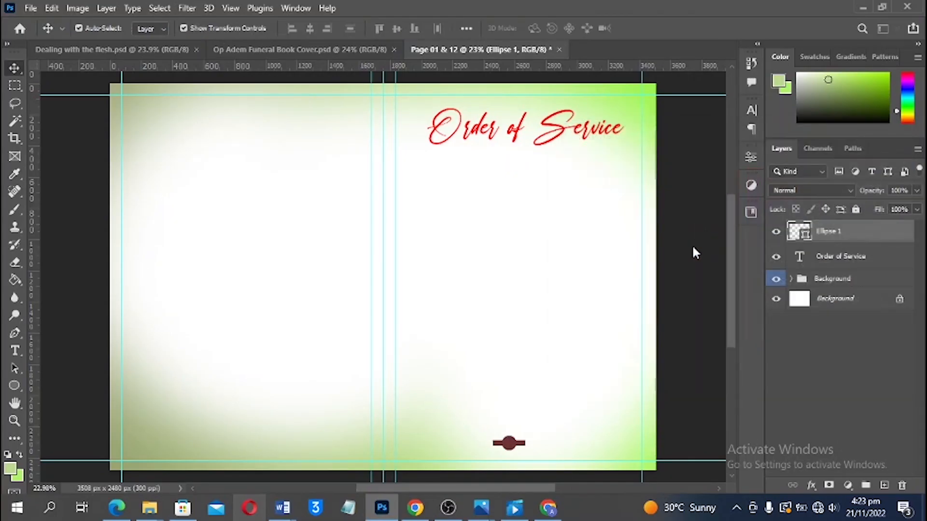
Enlarge the ornament proportionally to about 119%
scroll(580, 351, down, 1)
scroll(531, 399, down, 2)
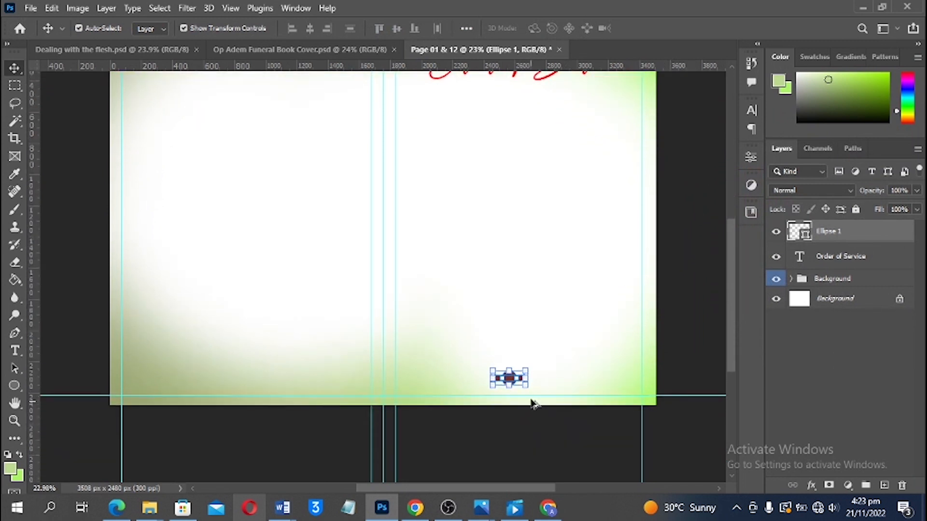
scroll(530, 390, up, 1)
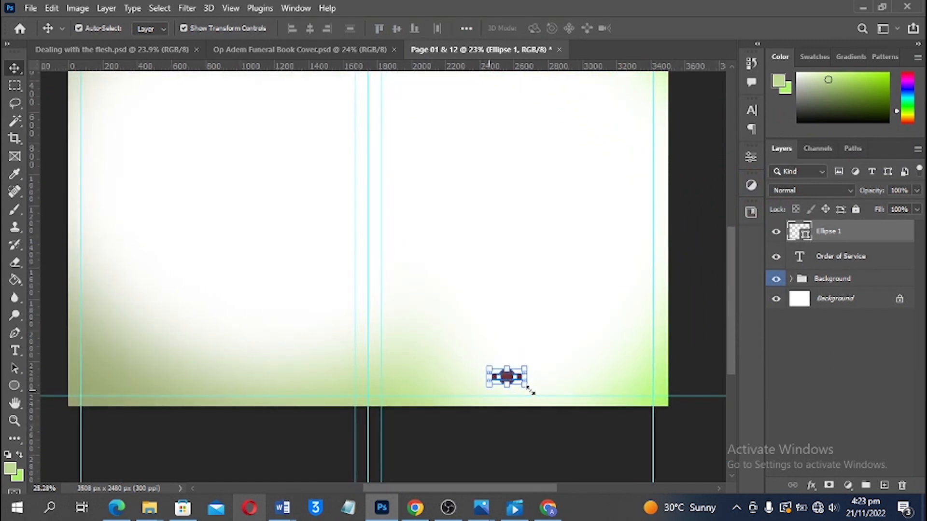
scroll(529, 381, up, 2)
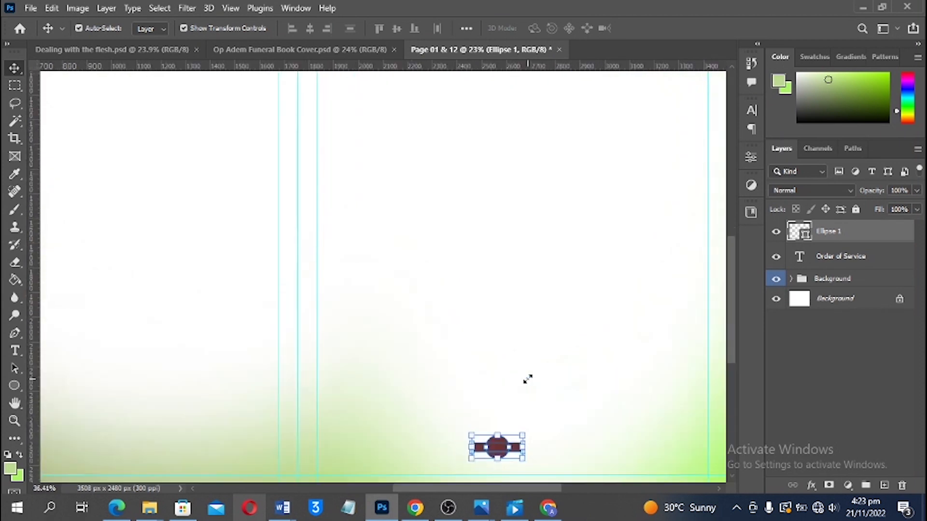
drag(524, 379, 500, 400)
key(Return)
click(500, 459)
scroll(501, 420, up, 2)
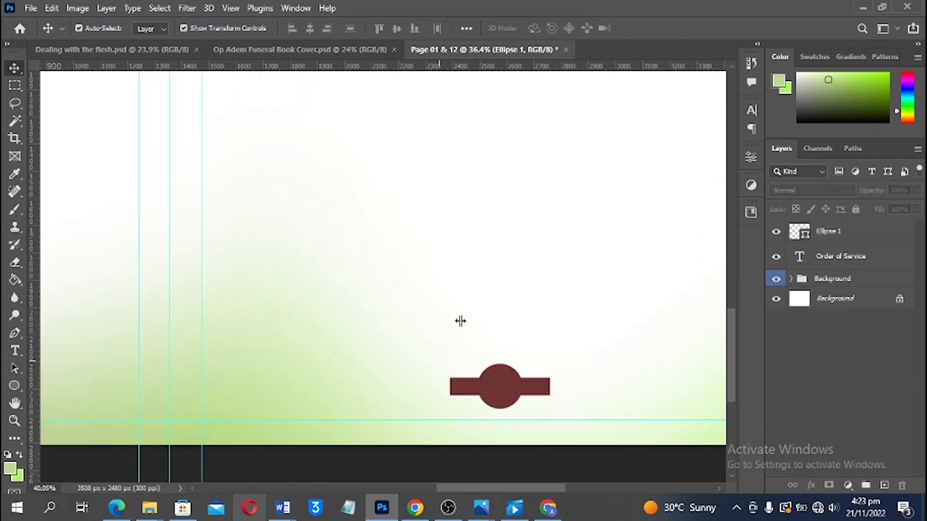
Type '01' just above the dark red ornament on the right page
scroll(444, 334, up, 2)
key(t)
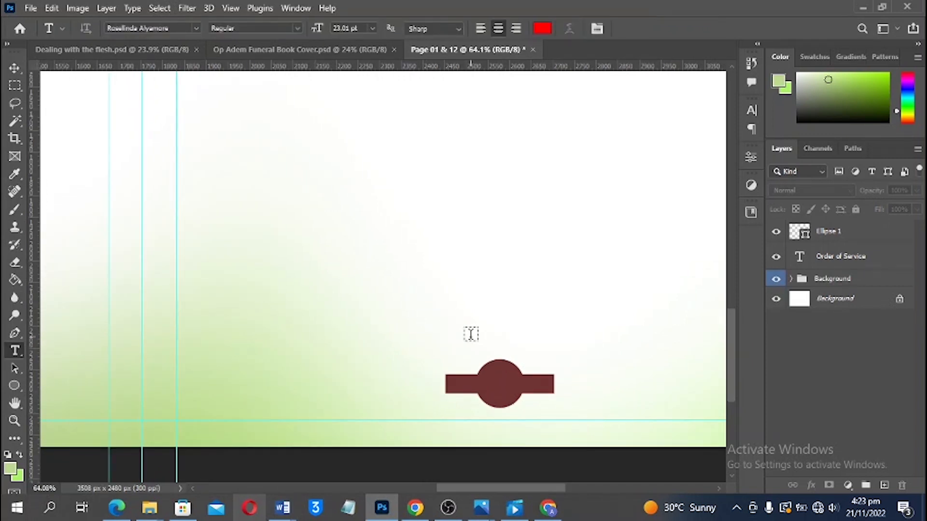
click(471, 334)
key(BackSpace)
text(01)
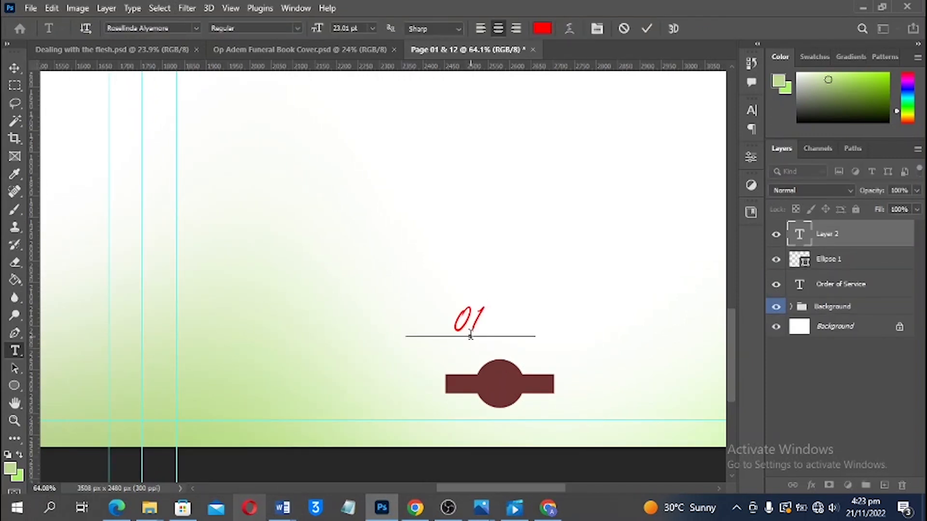
Set the '01' text to the Open Sans Bold font
double_click(474, 322)
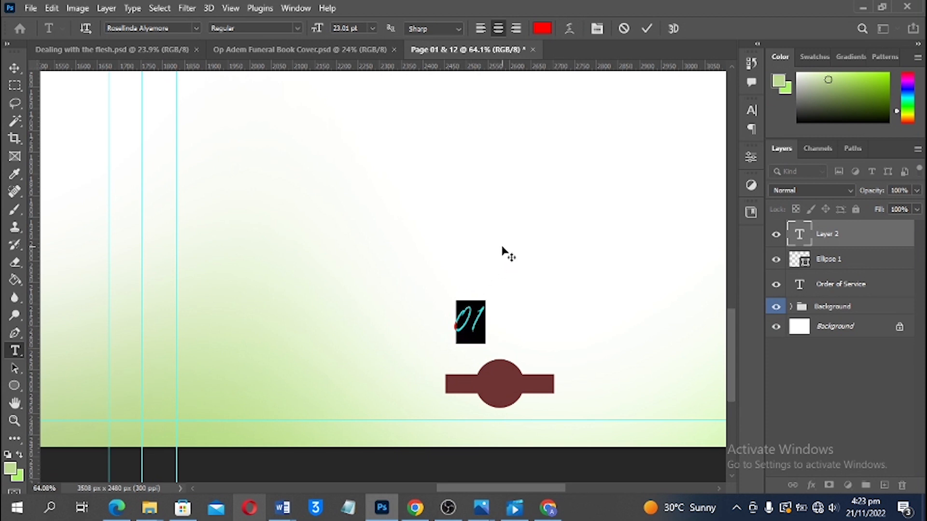
click(185, 27)
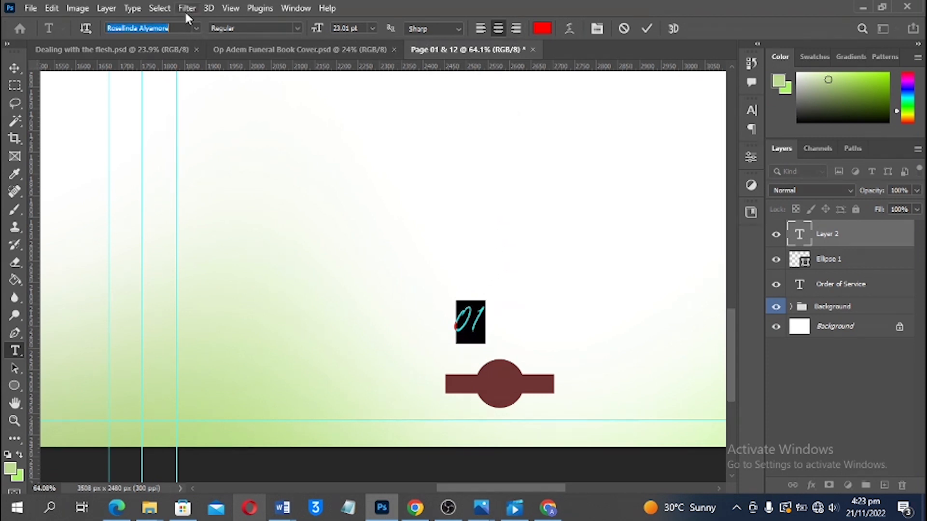
text(open)
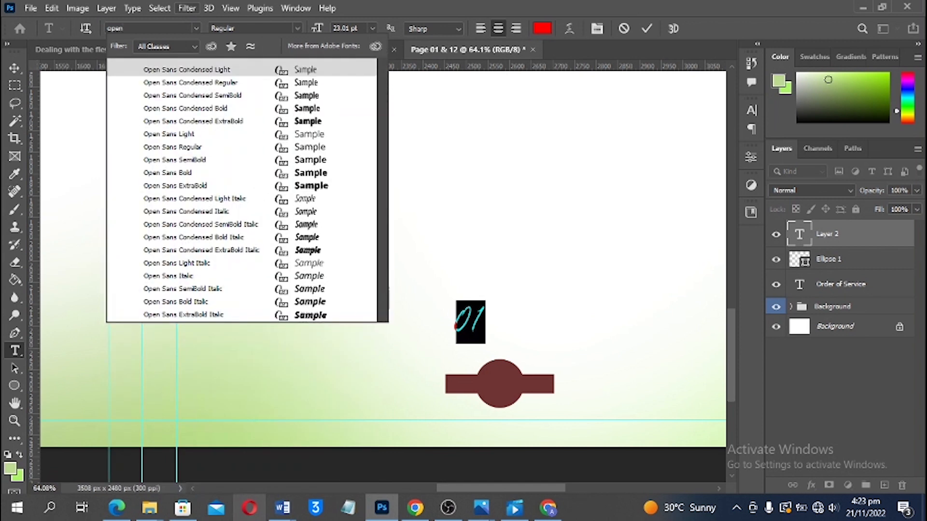
click(197, 95)
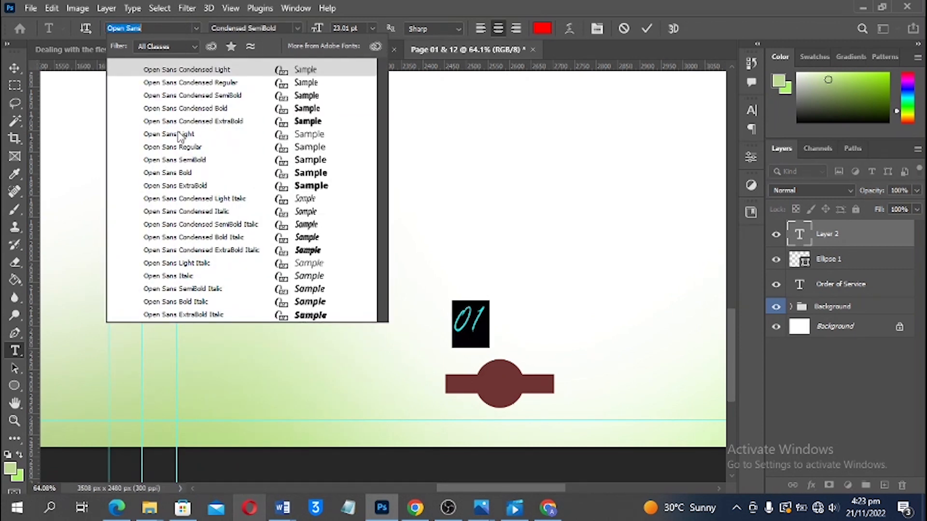
click(175, 163)
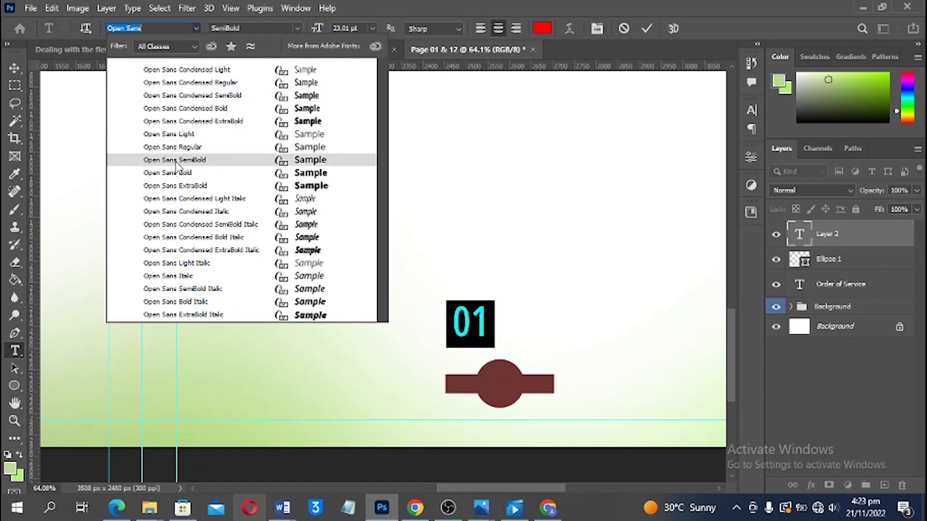
click(177, 174)
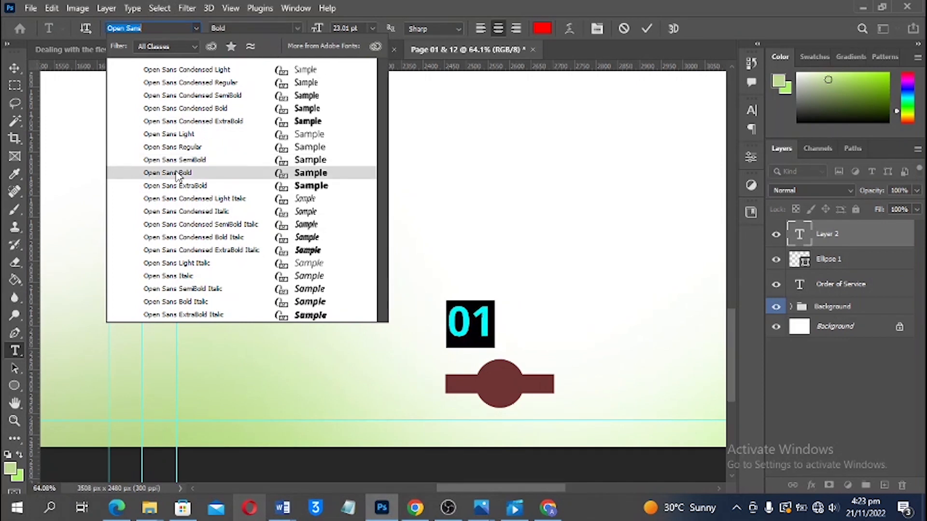
click(175, 172)
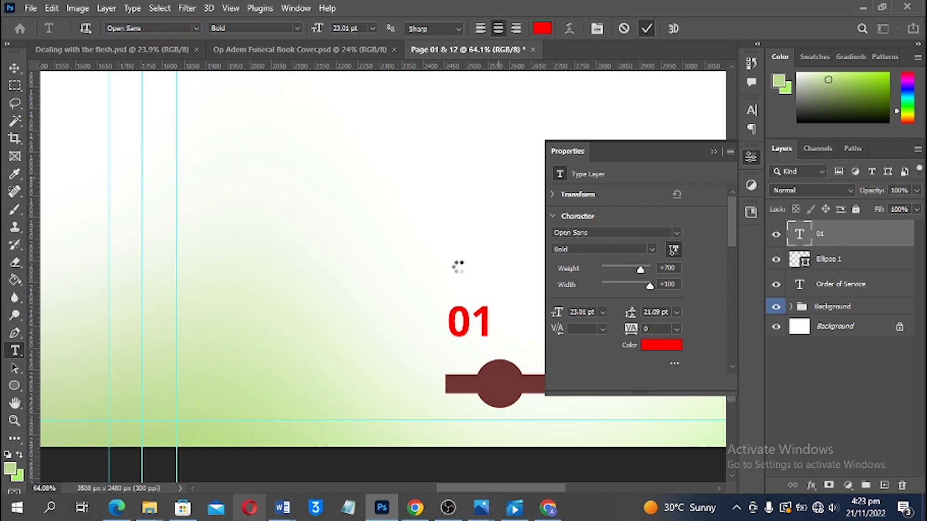
Move '01' onto the ornament's circle and shrink it to fit inside
key(v)
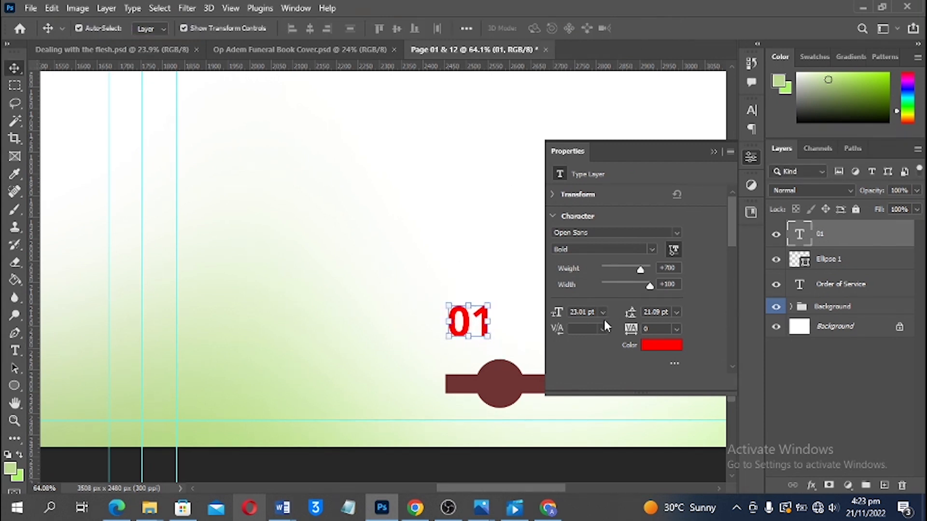
drag(461, 329, 528, 363)
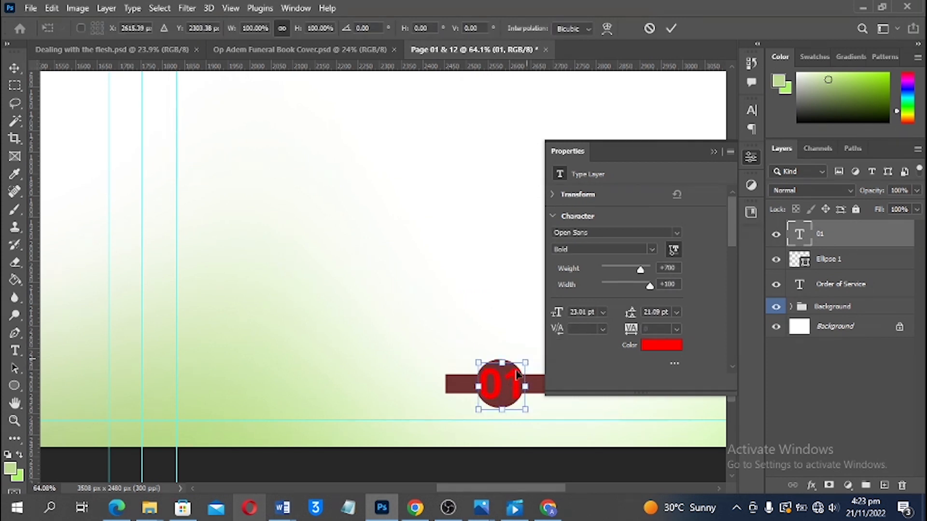
key(Return)
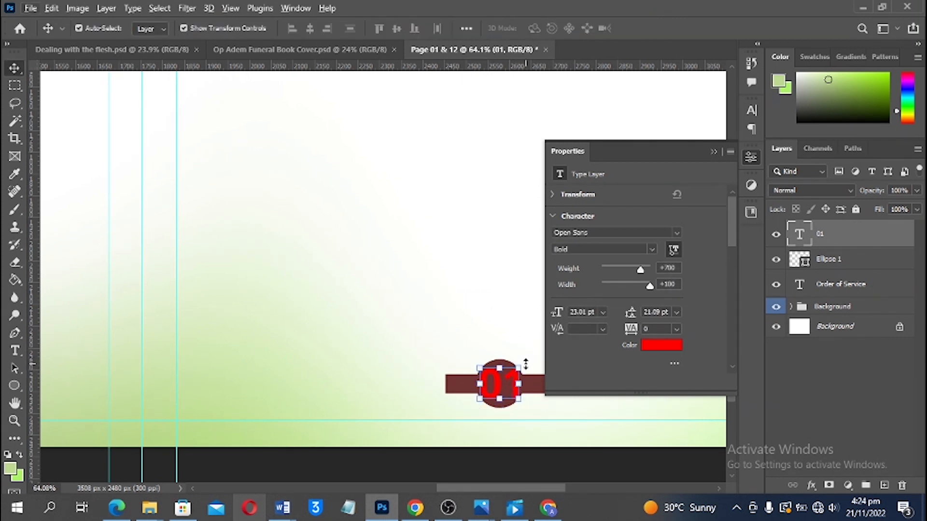
drag(526, 364, 512, 374)
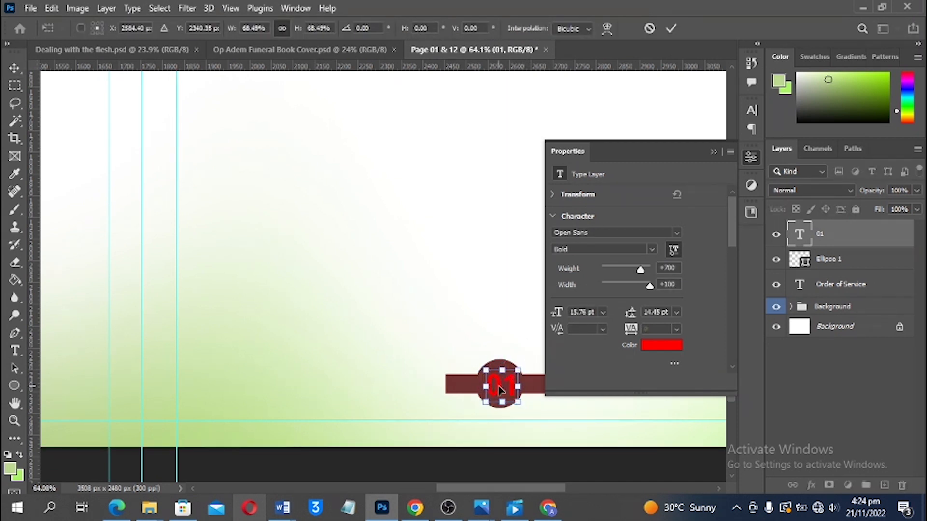
double_click(498, 389)
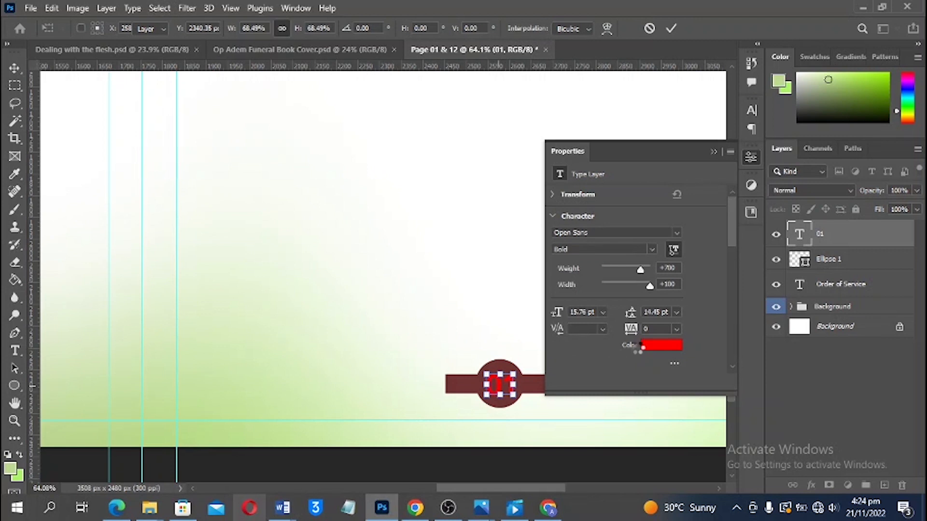
Change the '01' text colour from red to white, sampled from the page
click(651, 351)
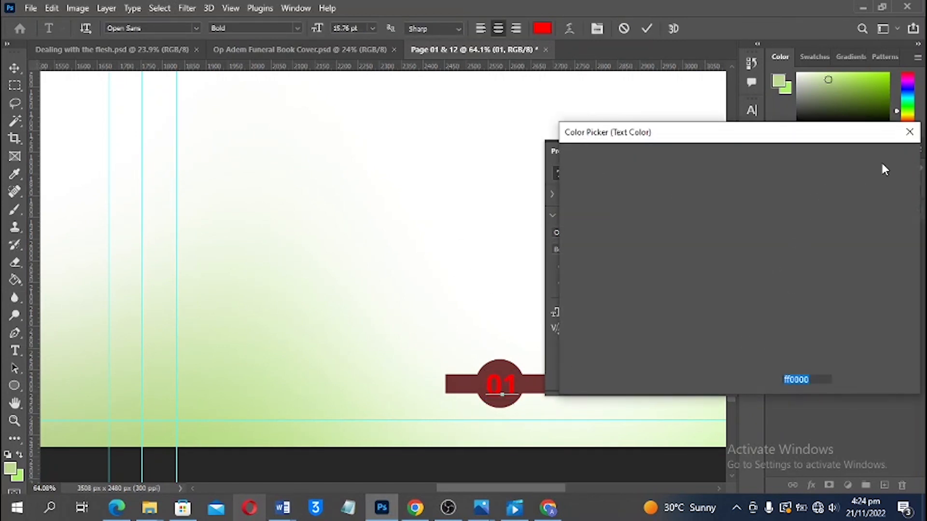
click(875, 182)
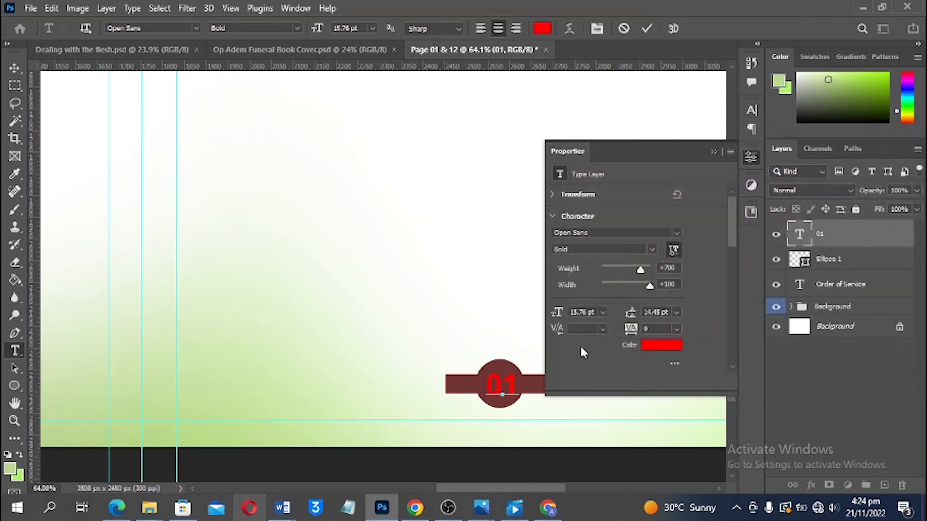
key(ctrl+a)
click(661, 344)
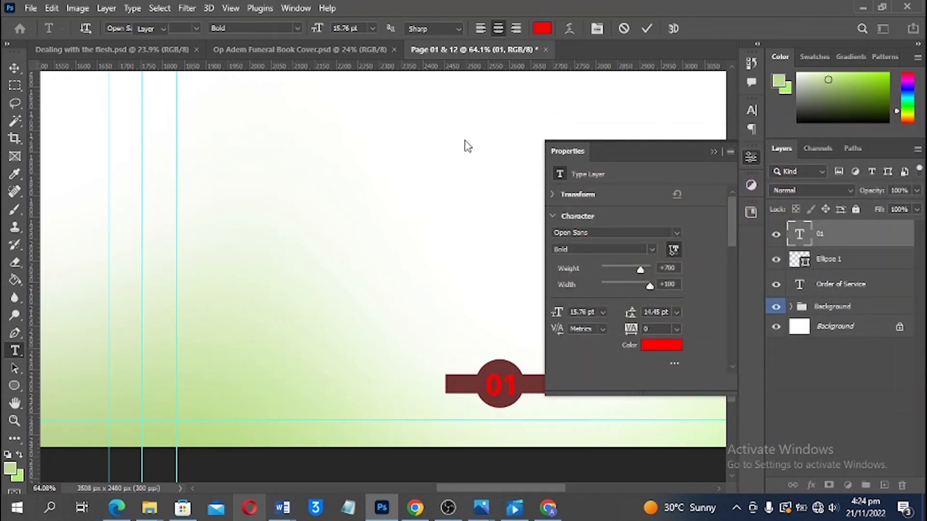
key(ctrl)
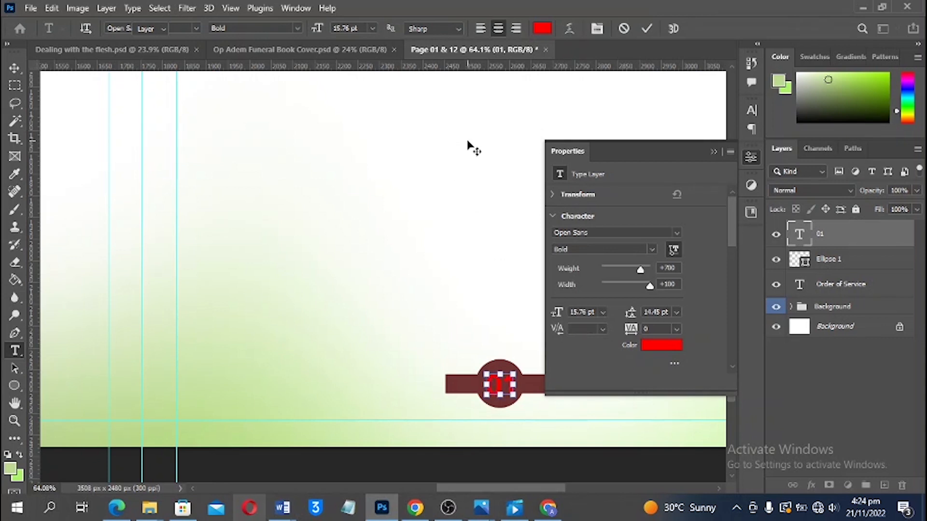
key(ctrl+Return)
key(v)
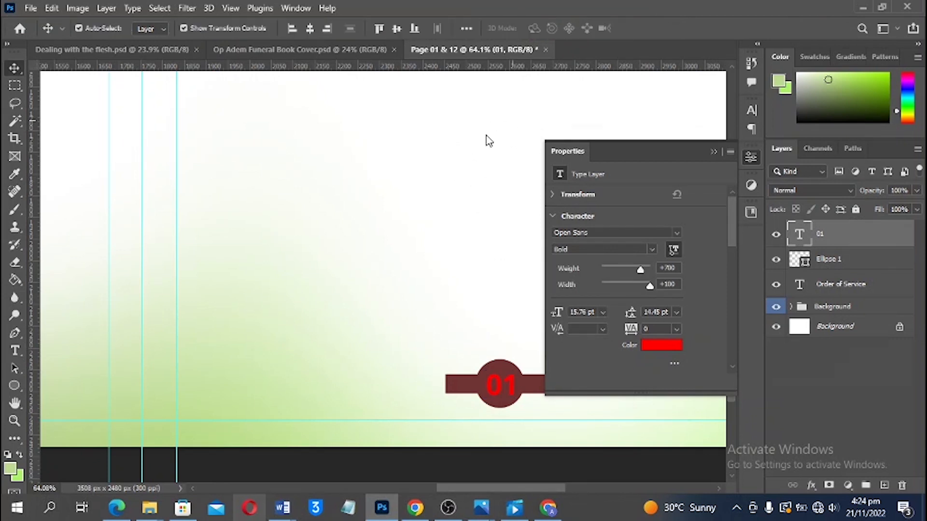
click(661, 344)
click(482, 146)
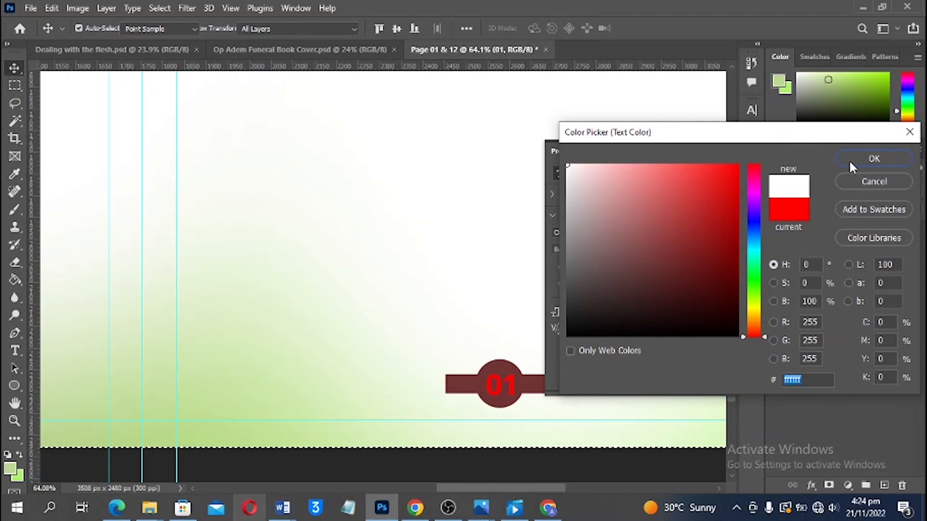
click(851, 162)
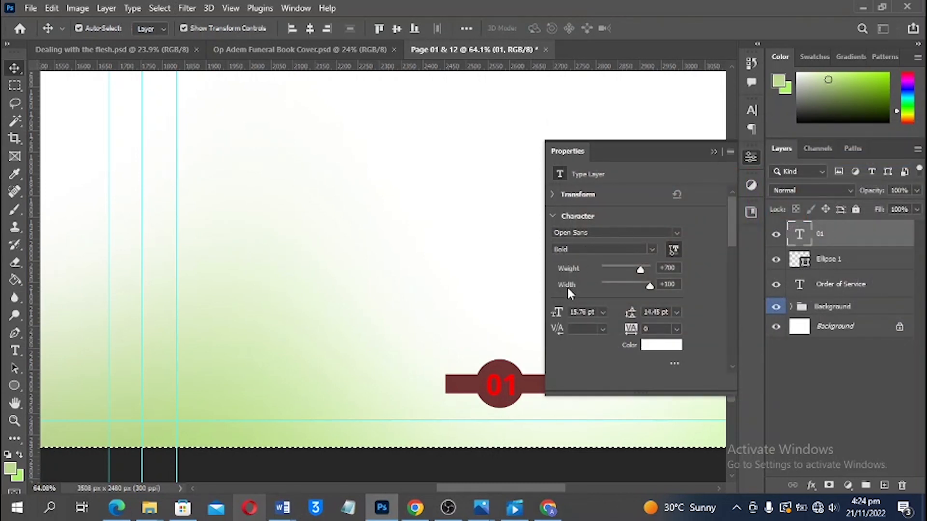
click(506, 279)
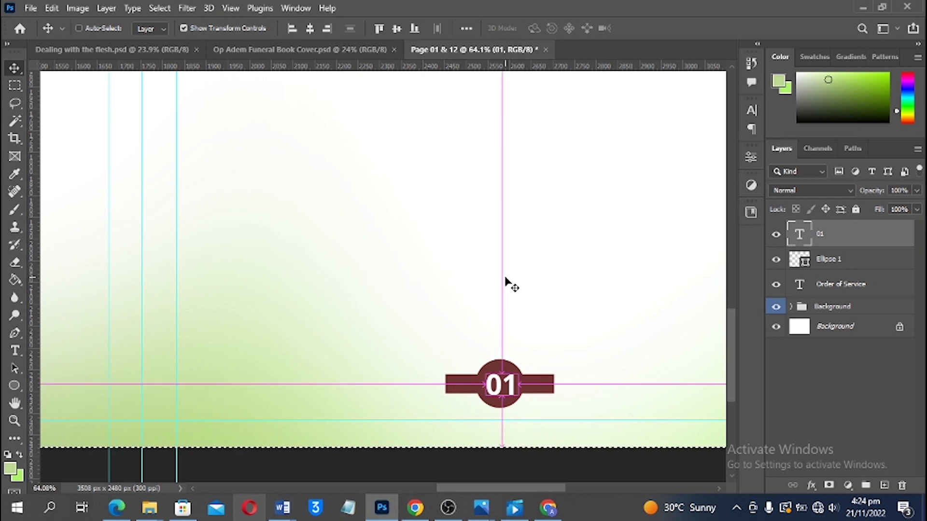
Change the '01' text to Open Sans Regular weight
key(ctrl+d)
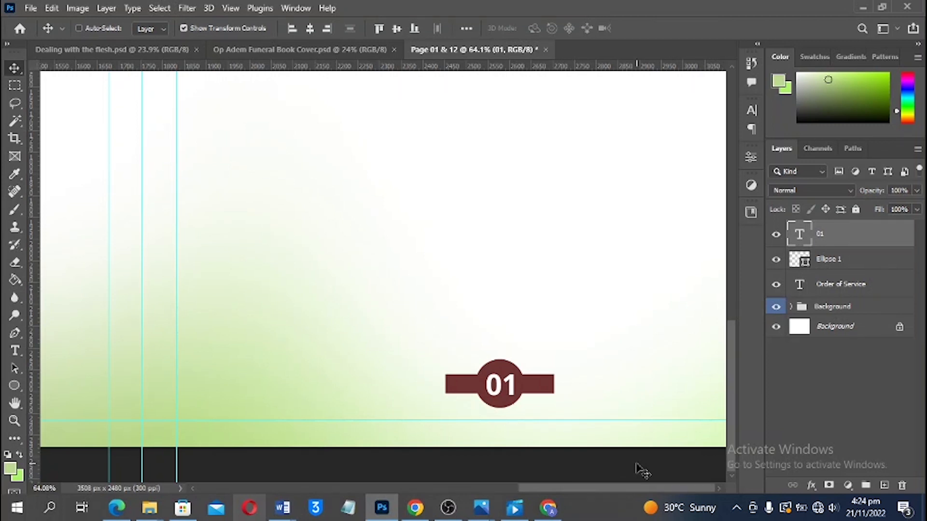
key(ctrl+0)
scroll(574, 409, down, 2)
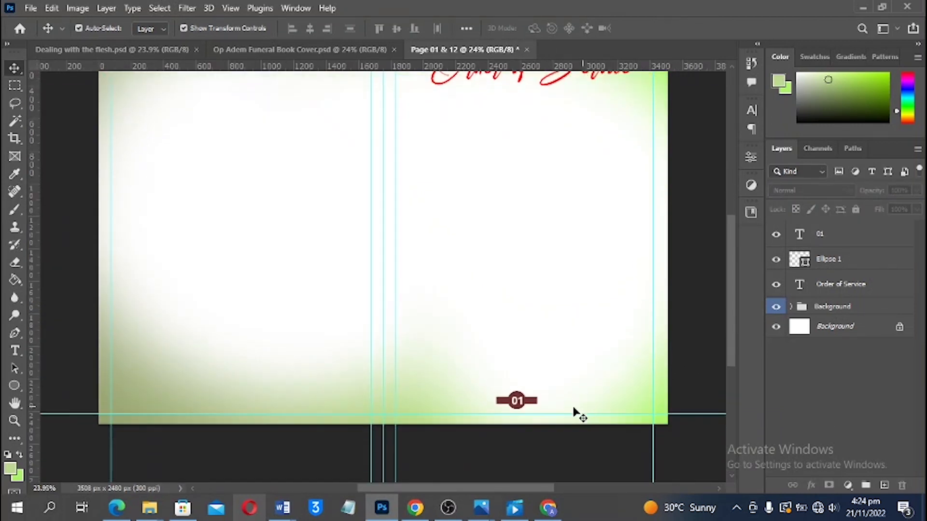
scroll(539, 414, up, 7)
scroll(500, 410, up, 4)
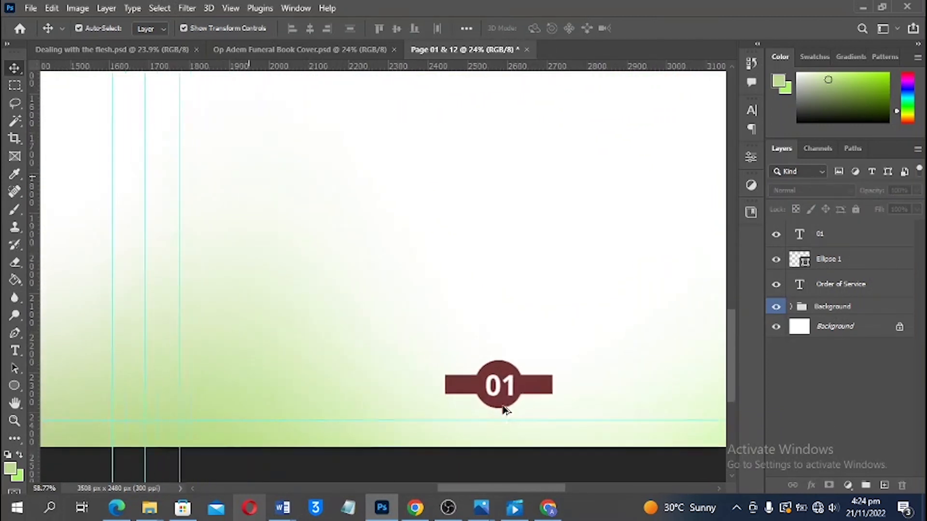
click(500, 415)
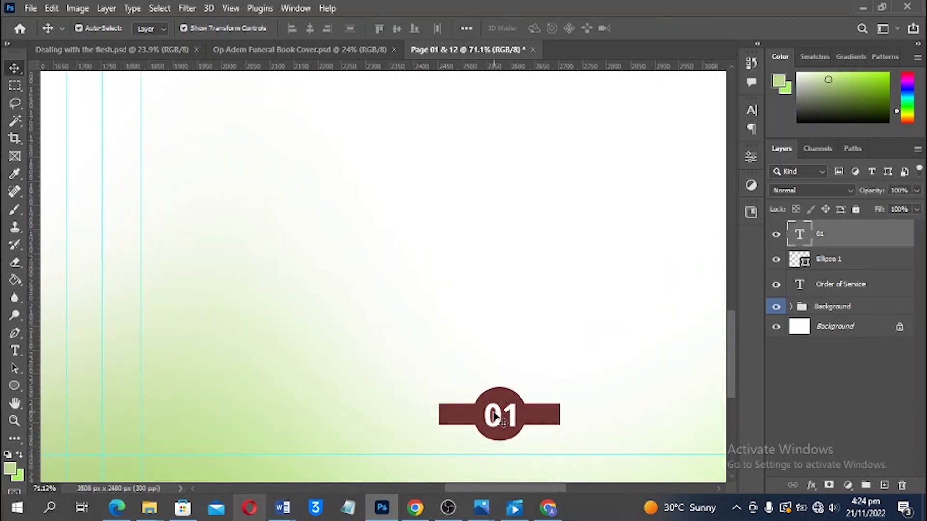
click(751, 111)
click(730, 132)
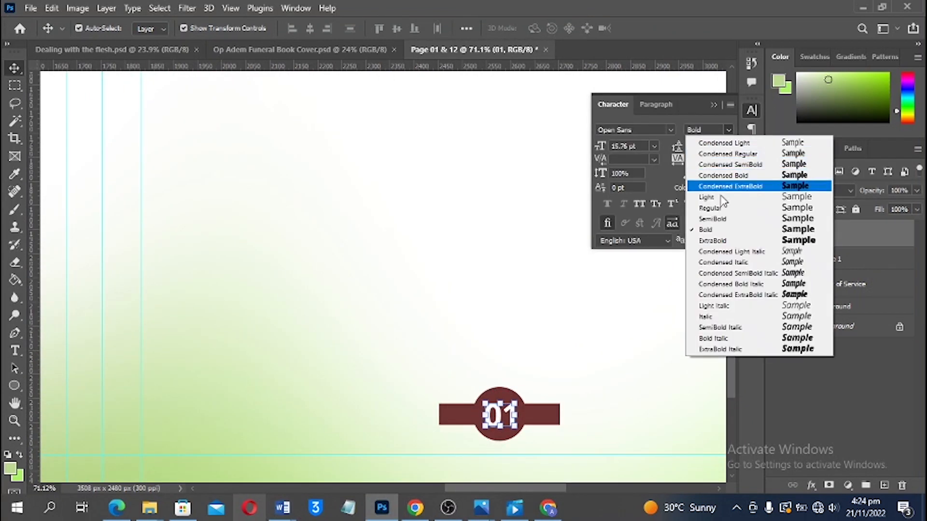
click(722, 208)
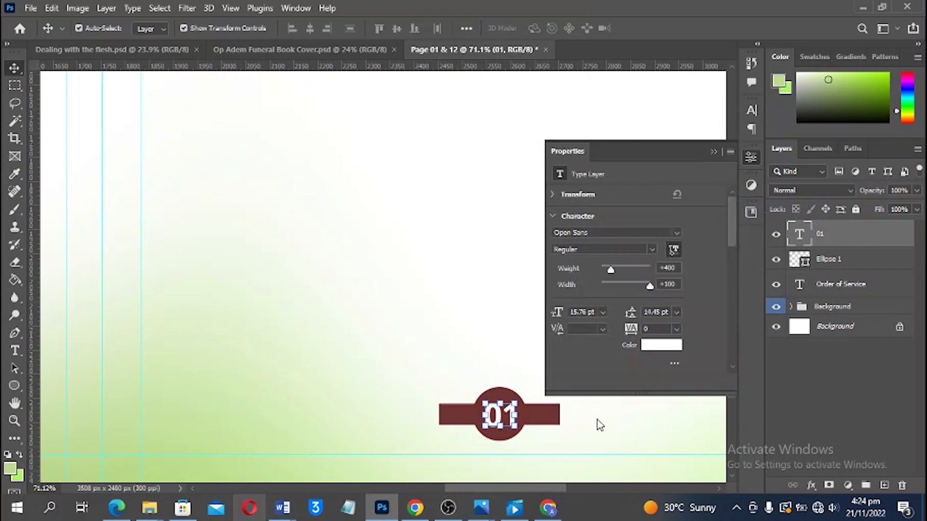
Shrink the '01' text and the dark red circle to about 85%
alt+click(511, 423)
key(Return)
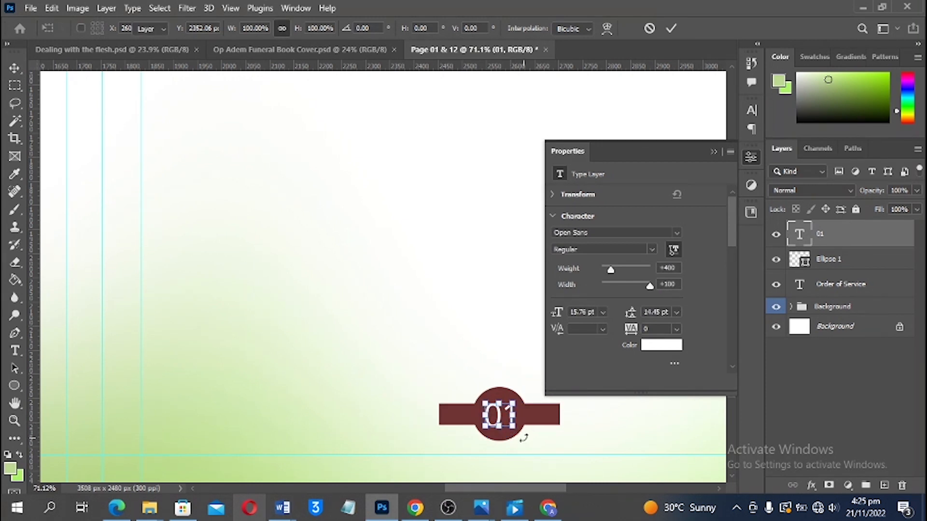
key(ctrl+t)
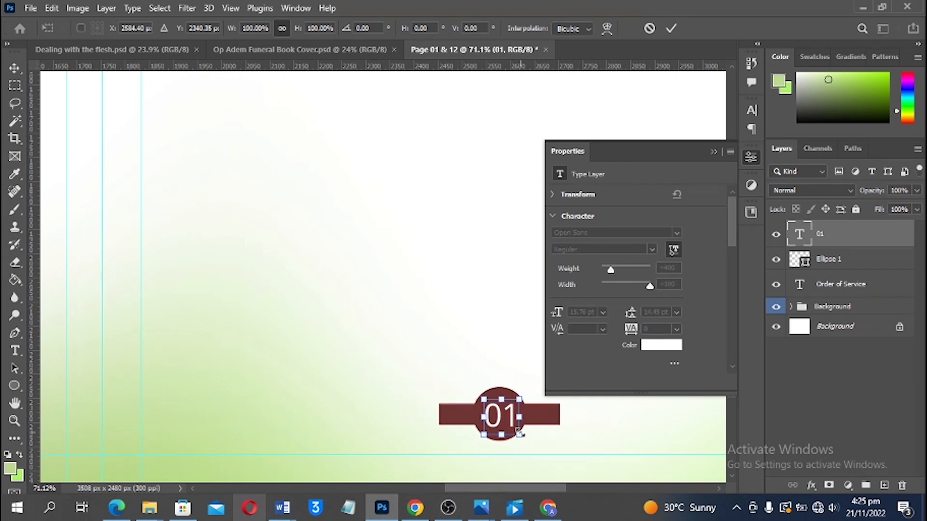
drag(518, 424, 518, 401)
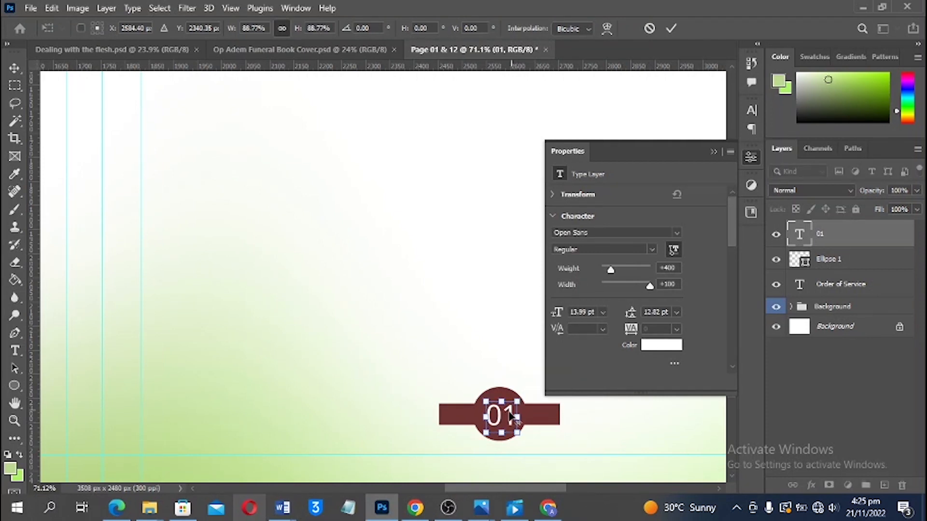
key(Return)
click(542, 418)
drag(559, 440, 550, 436)
key(Return)
click(541, 430)
key(ctrl+0)
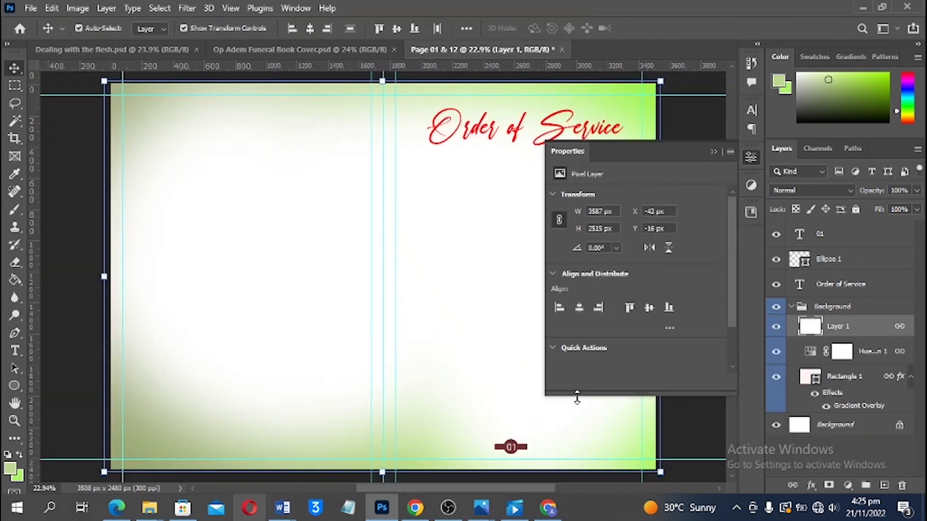
Tighten the '01' letter spacing to -40 tracking
click(840, 240)
click(506, 473)
scroll(507, 472, up, 5)
scroll(536, 407, up, 3)
click(507, 408)
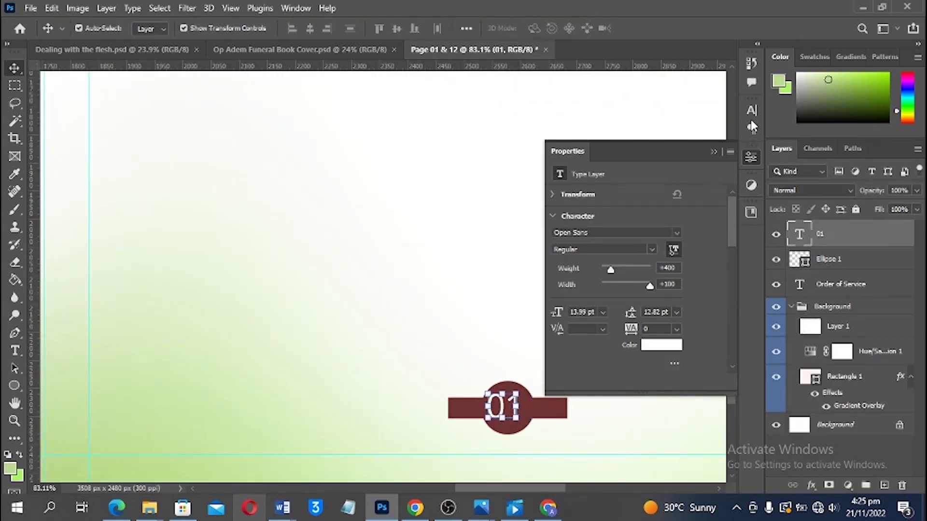
click(751, 111)
drag(679, 159, 669, 241)
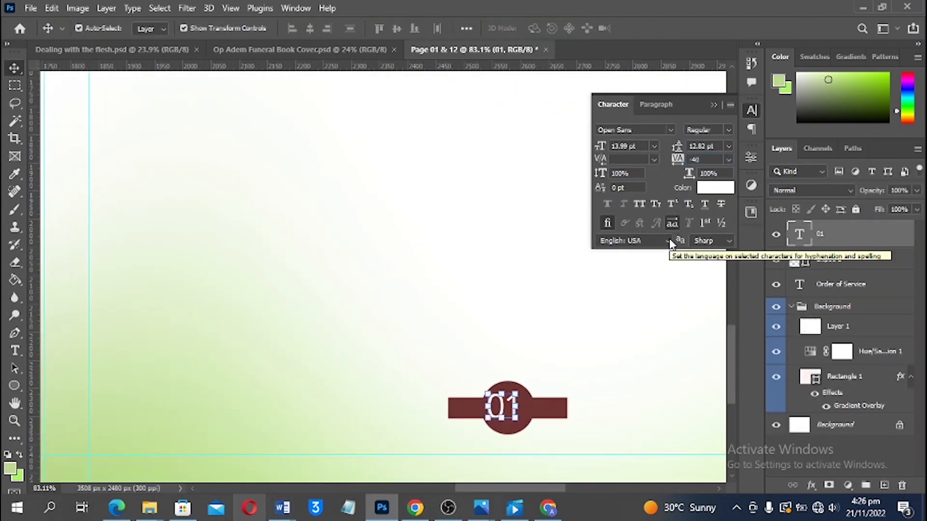
Lock the Background group and centre '01' horizontally and vertically in the circle
click(791, 307)
click(850, 307)
click(855, 209)
drag(449, 376, 531, 425)
click(310, 28)
click(396, 29)
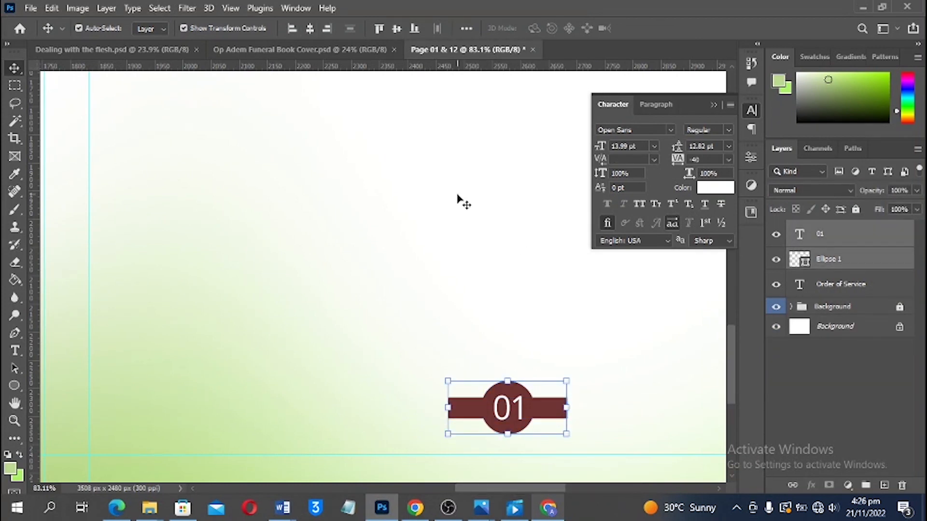
click(464, 201)
key(ctrl+0)
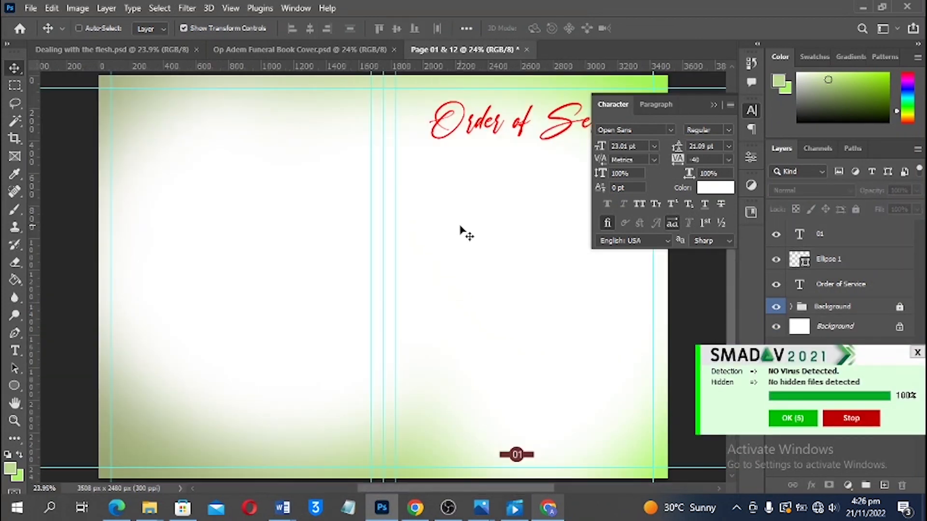
click(714, 105)
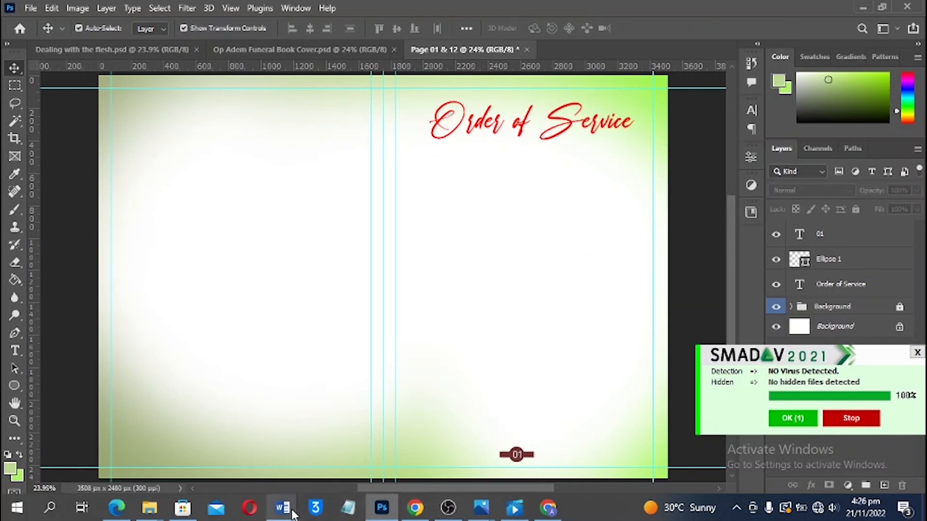
Bring the Word tribute document to the front and maximize its window
mouse_move(282, 507)
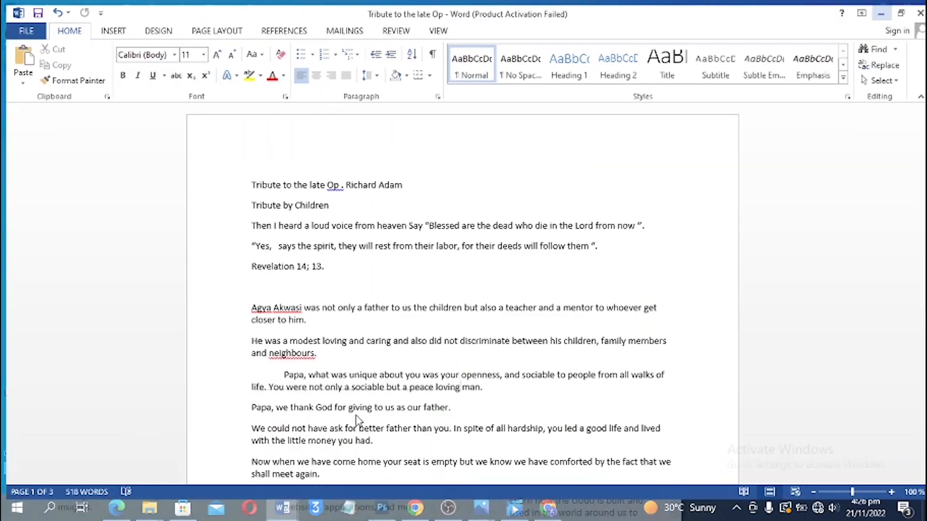
scroll(412, 308, down, 2)
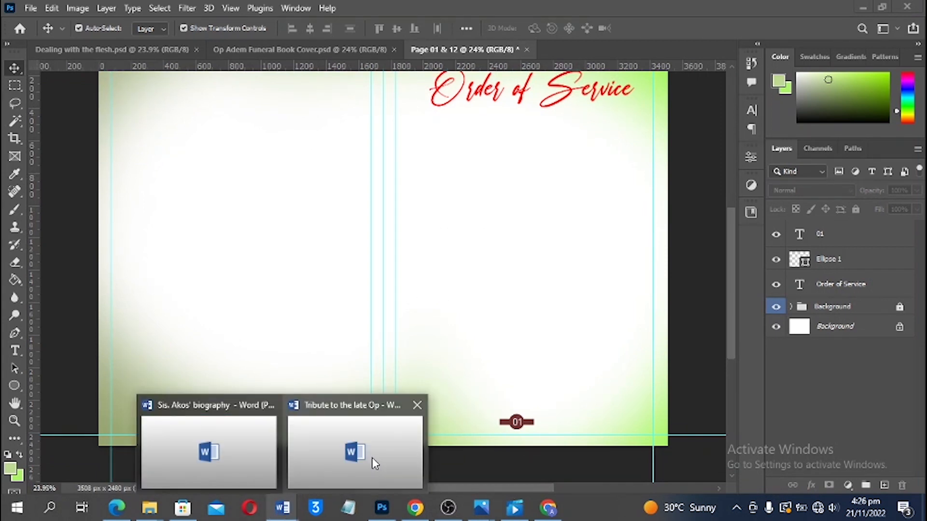
mouse_move(375, 464)
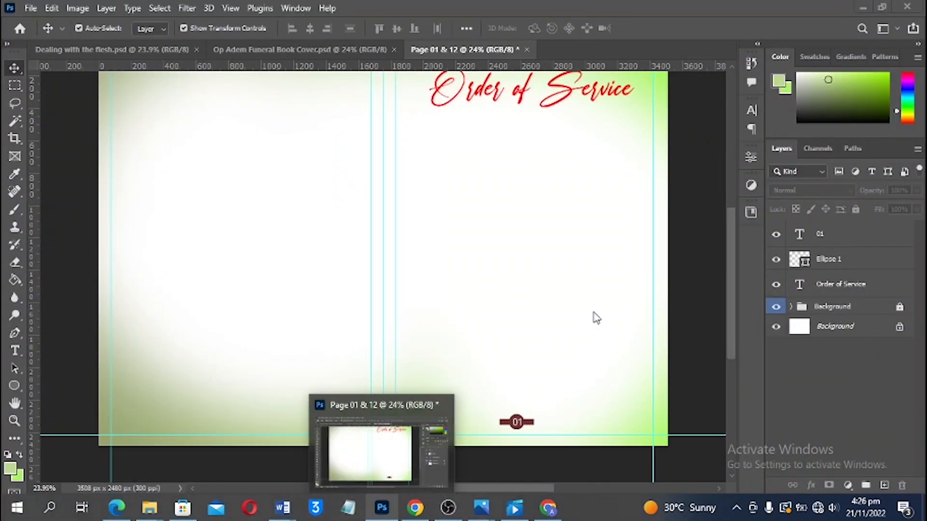
scroll(478, 232, up, 2)
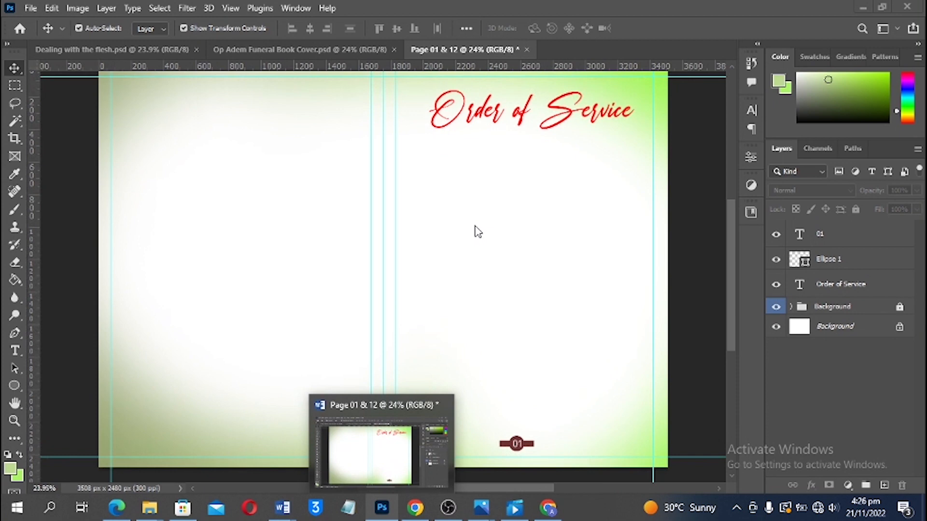
scroll(478, 232, down, 2)
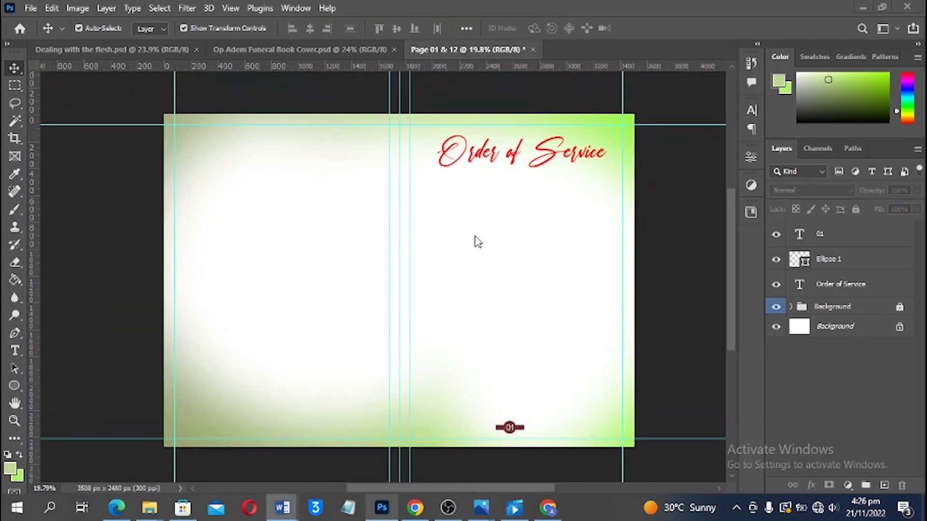
key(alt+Tab)
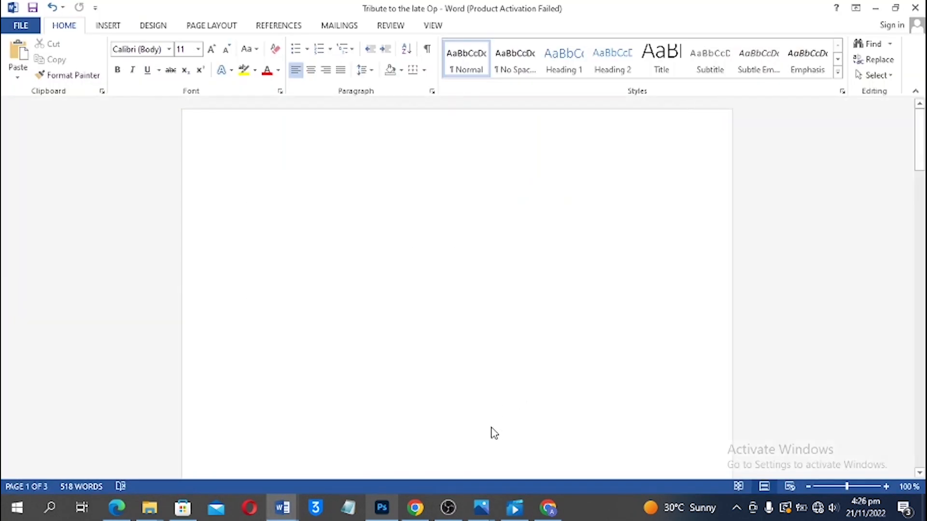
key(super+Down)
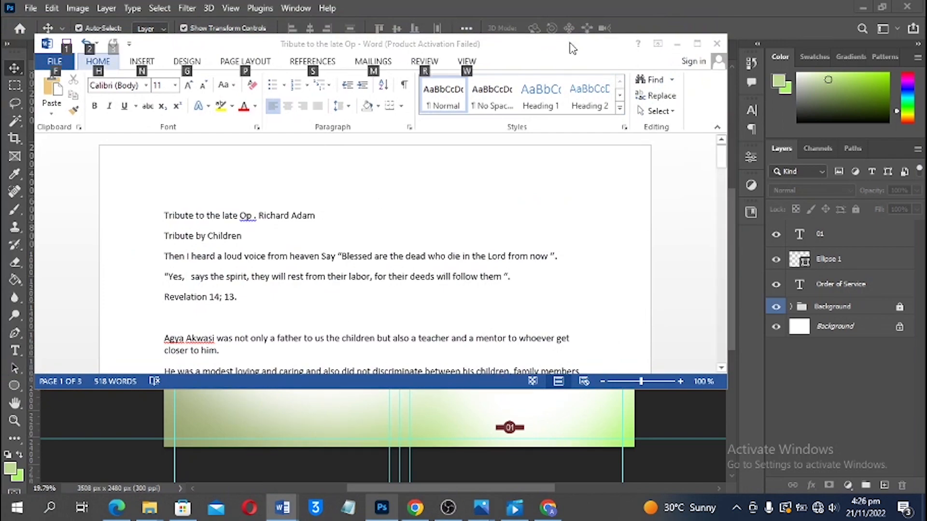
click(697, 44)
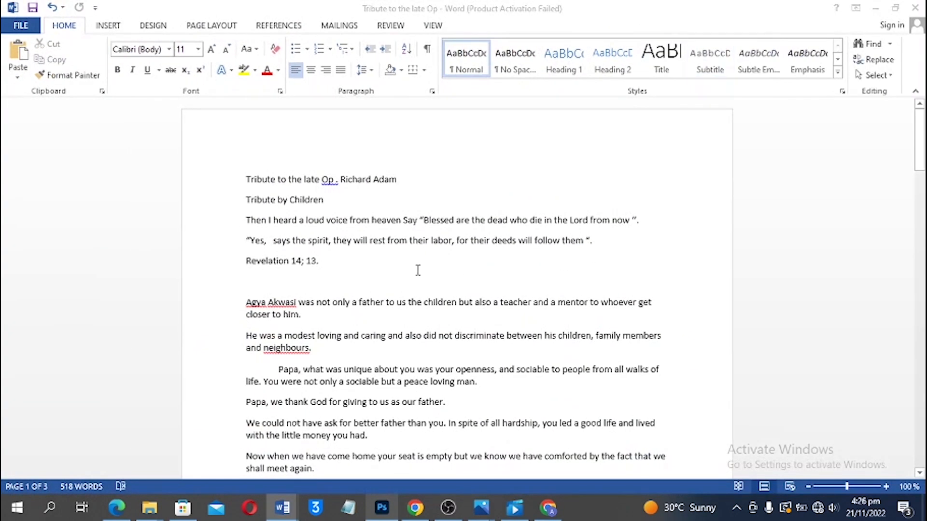
Select the Order of Service programme from Officiating Ministers downward
scroll(316, 267, down, 20)
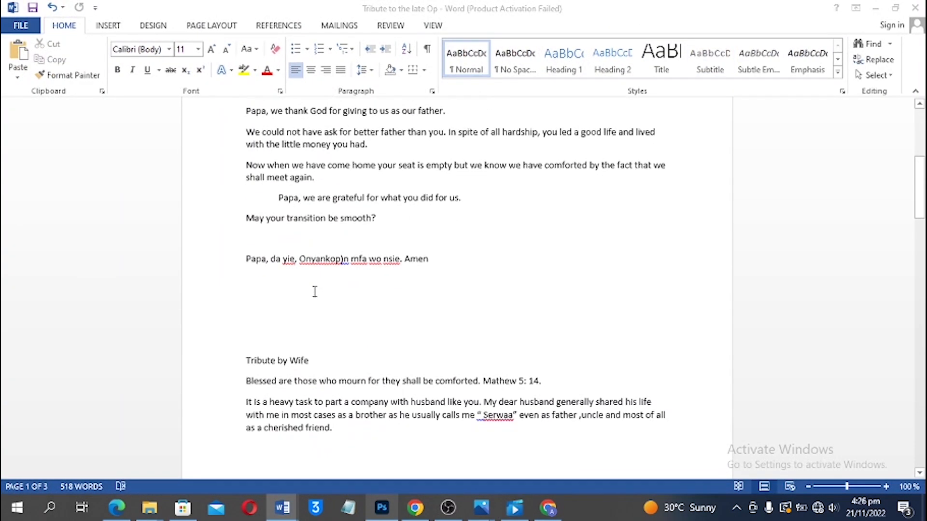
scroll(315, 294, down, 3)
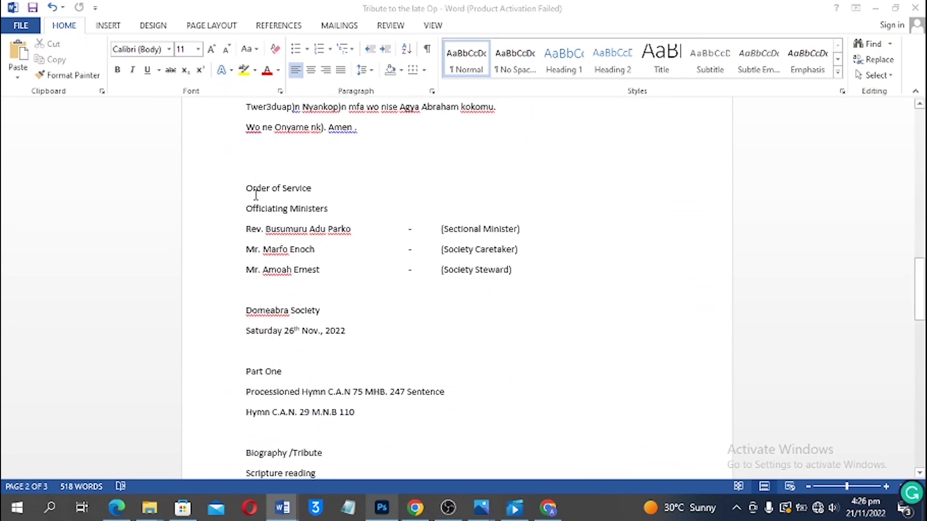
drag(242, 187, 259, 214)
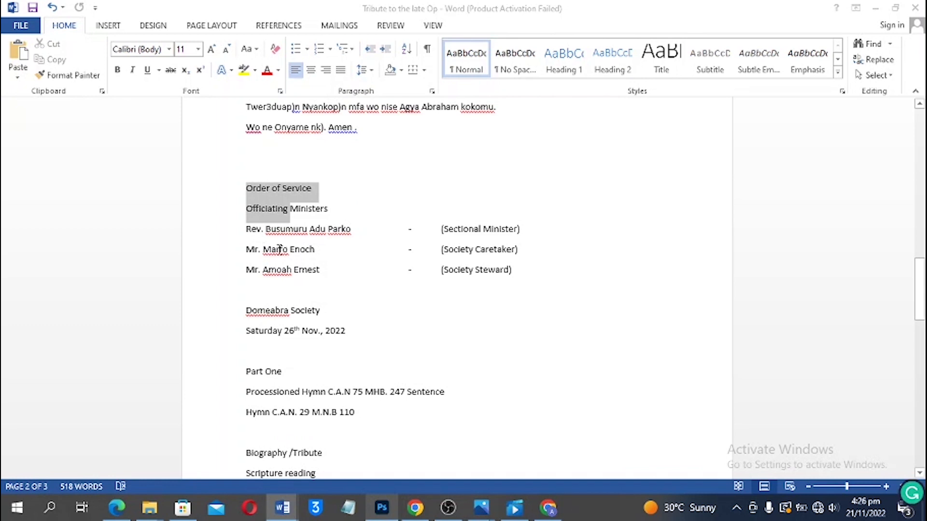
scroll(510, 410, down, 1)
click(509, 410)
scroll(509, 407, up, 1)
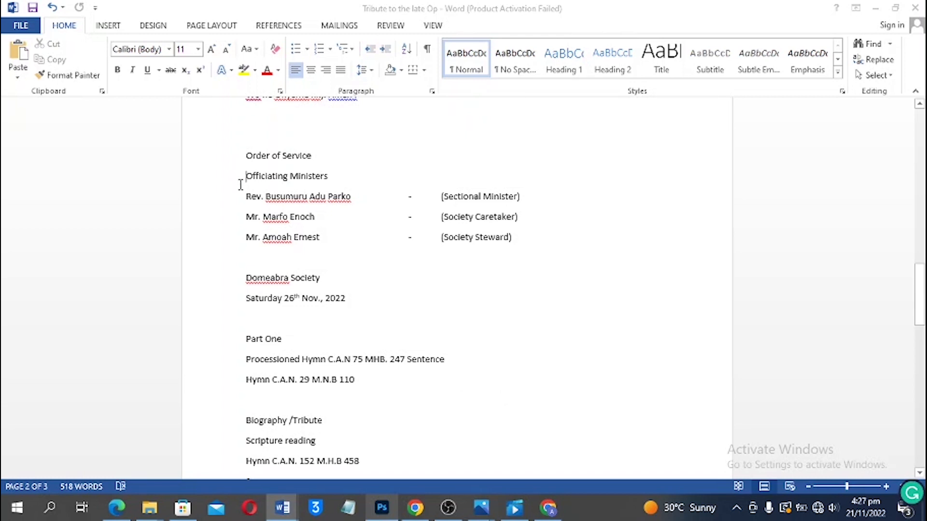
drag(241, 183, 417, 222)
scroll(416, 222, up, 6)
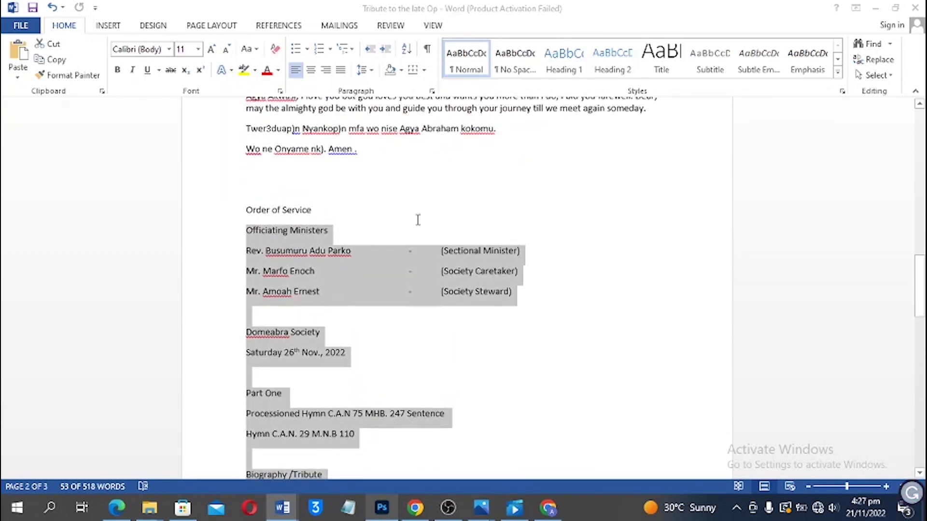
scroll(417, 222, down, 3)
scroll(417, 222, down, 12)
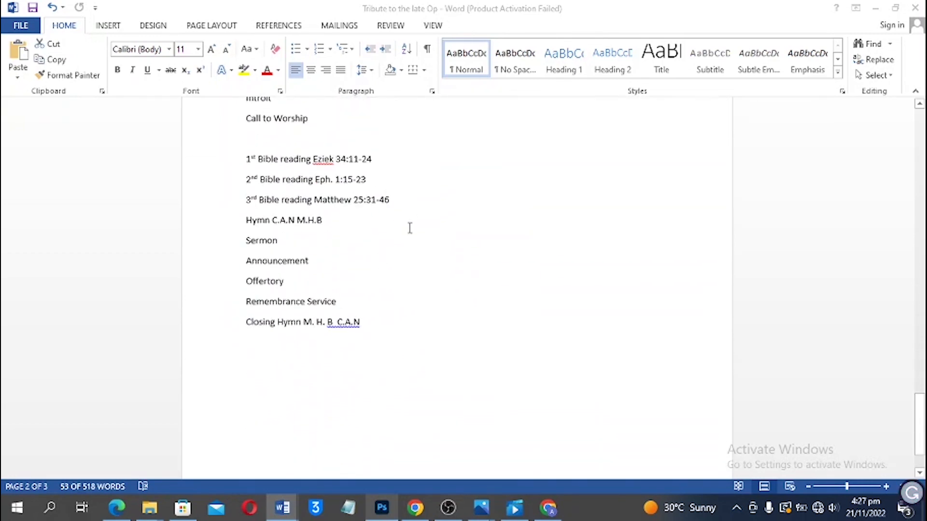
scroll(410, 228, up, 2)
scroll(410, 228, up, 10)
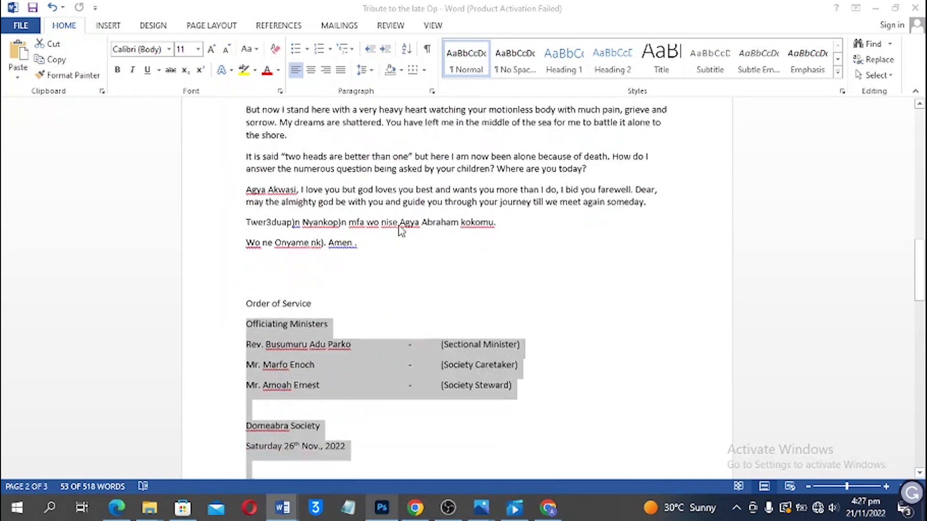
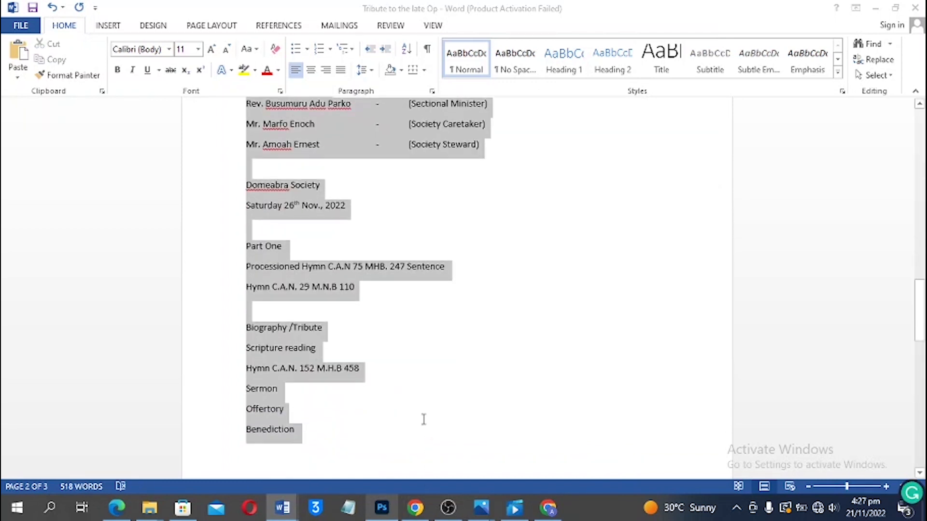
Copy the order of service lines through Benediction from Word, then return to the Photoshop spread
drag(422, 418, 405, 335)
scroll(335, 414, down, 2)
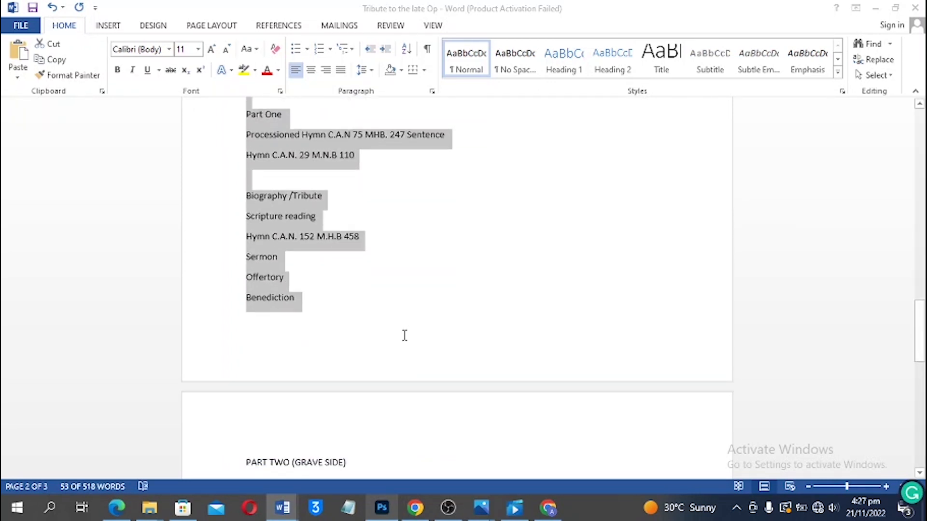
click(382, 507)
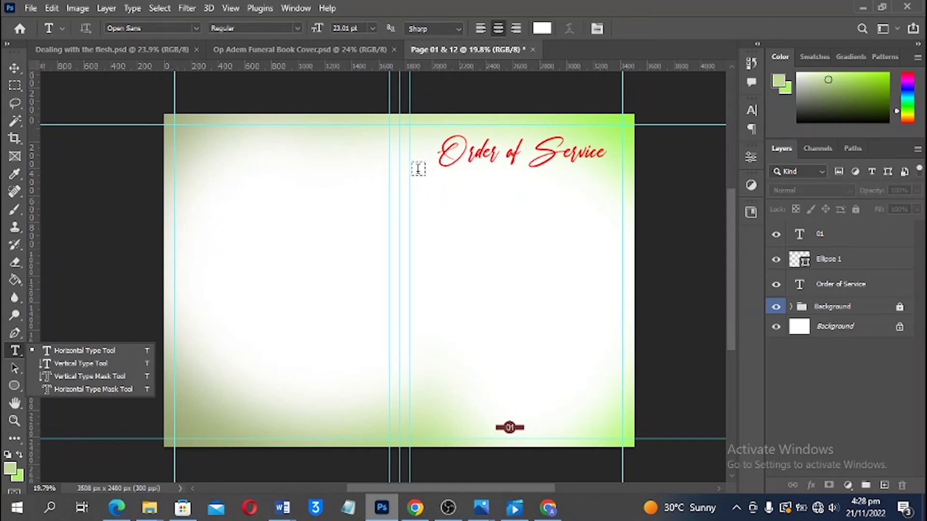
Paste the order of service into a text box below the title as black, left-aligned text
drag(418, 168, 607, 402)
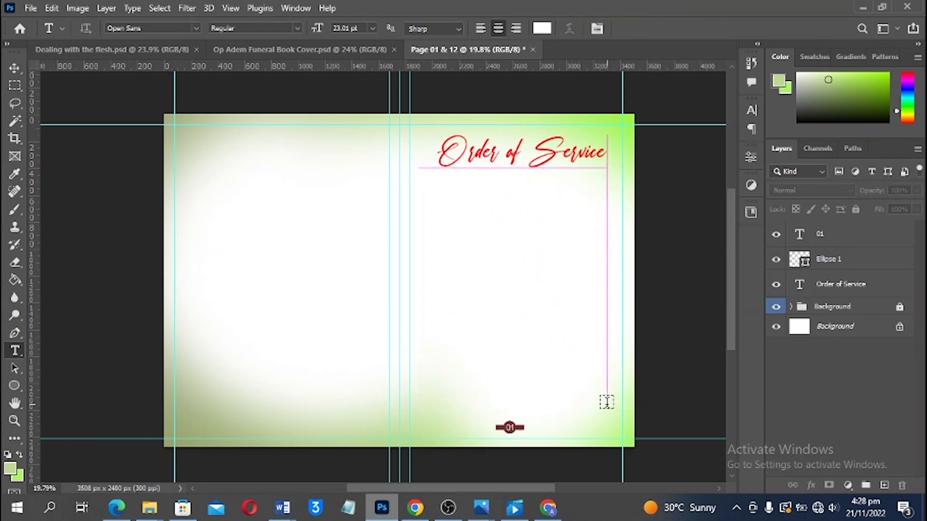
key(ctrl+v)
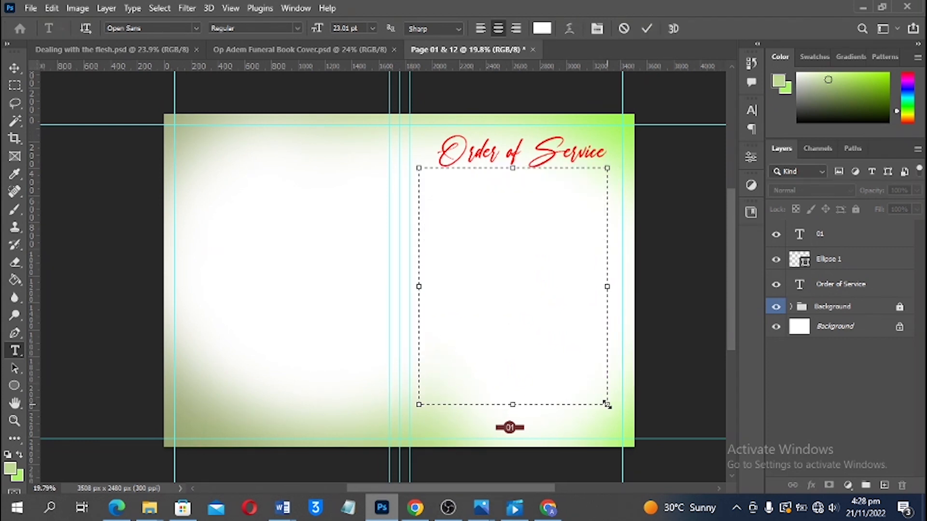
key(ctrl+a)
click(542, 28)
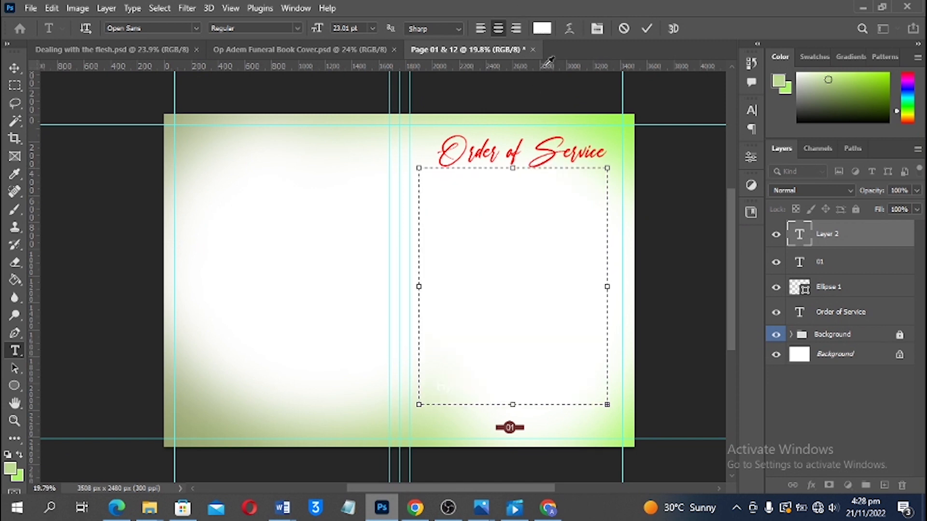
text(000000)
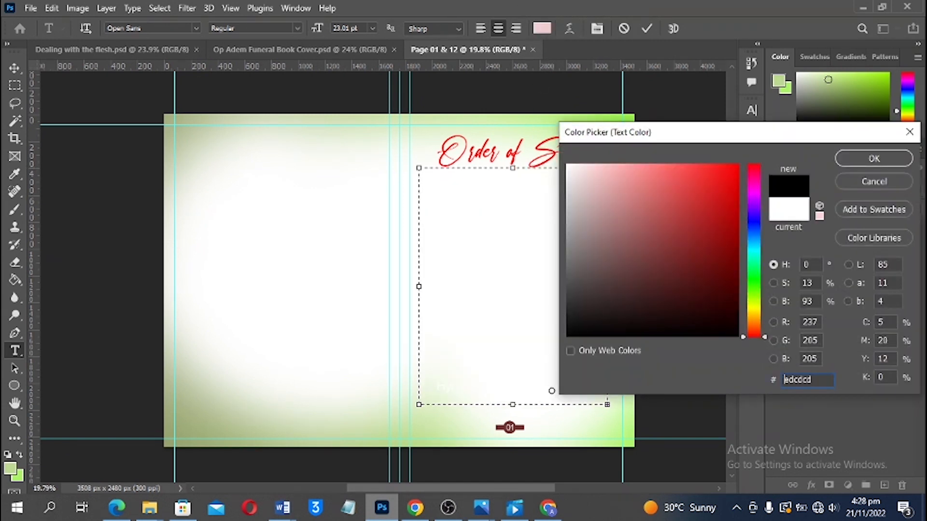
click(875, 158)
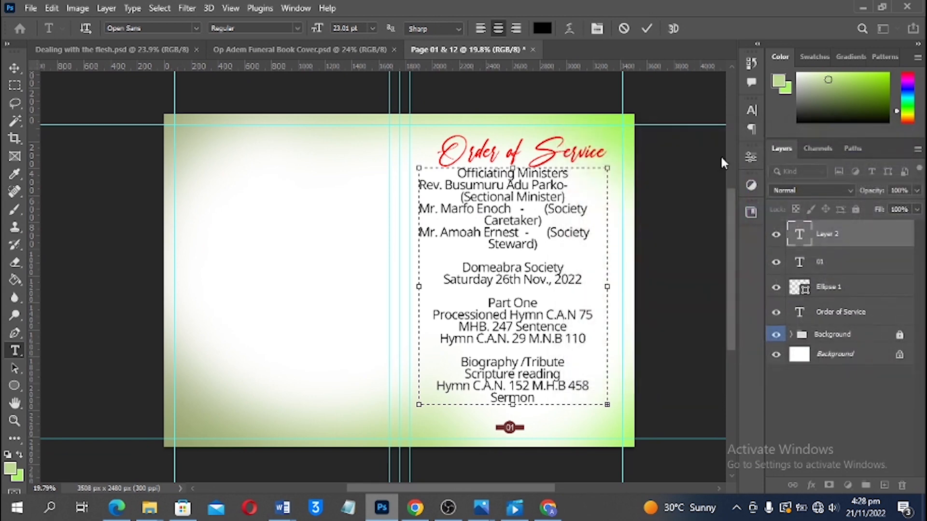
click(485, 29)
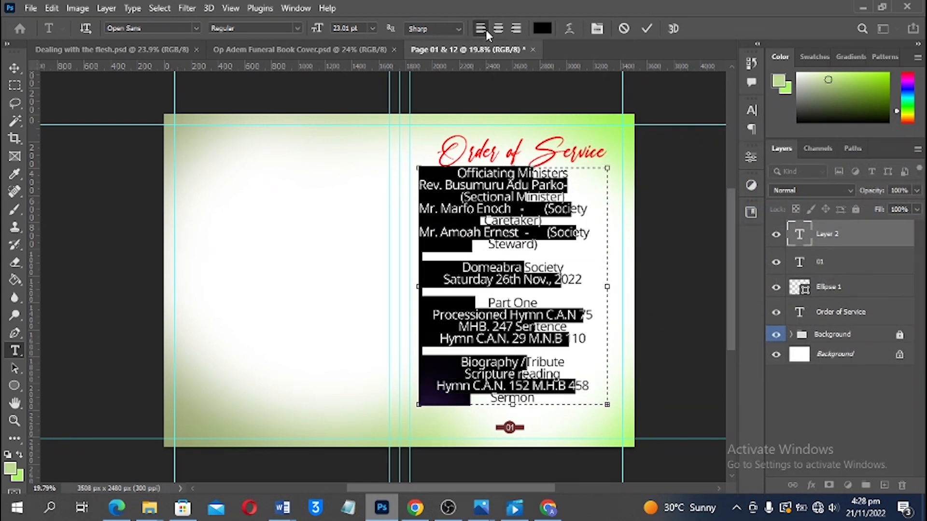
Set the pasted text to 18 pt, tighten its leading slightly and commit
click(752, 111)
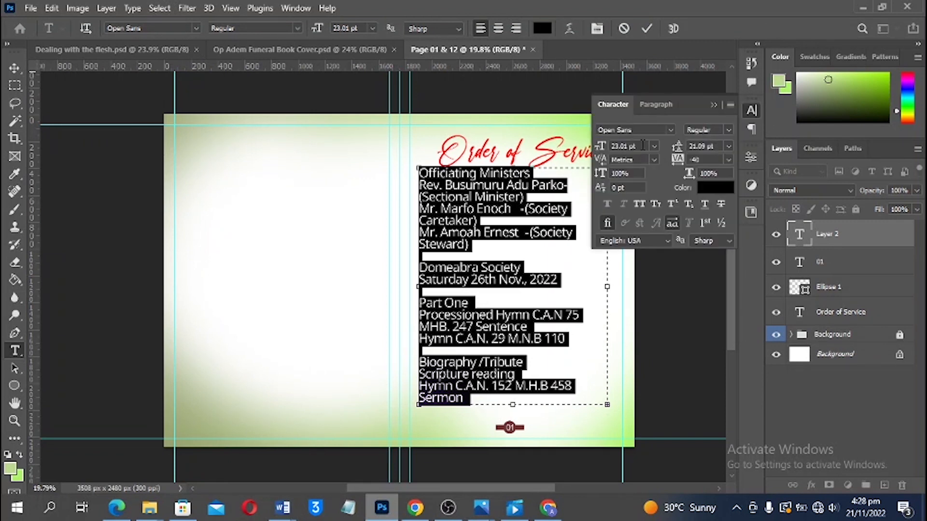
click(627, 146)
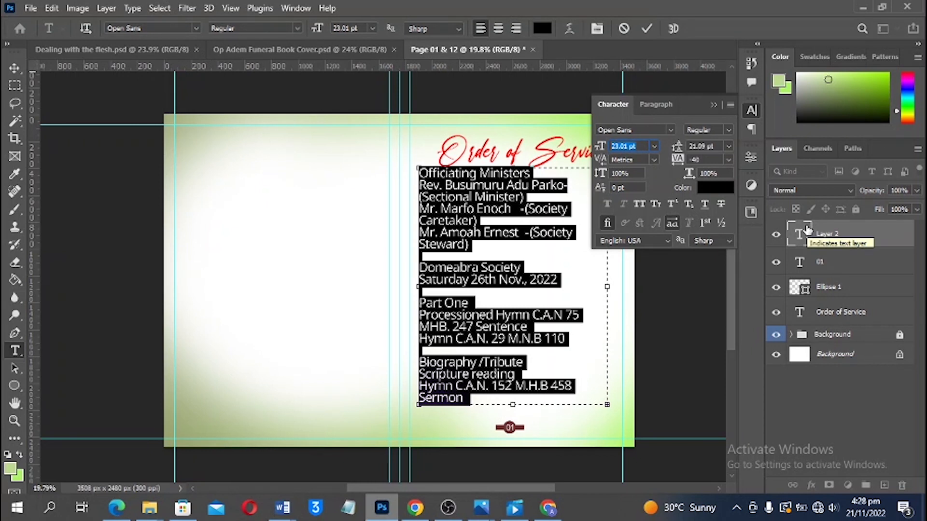
text(1)
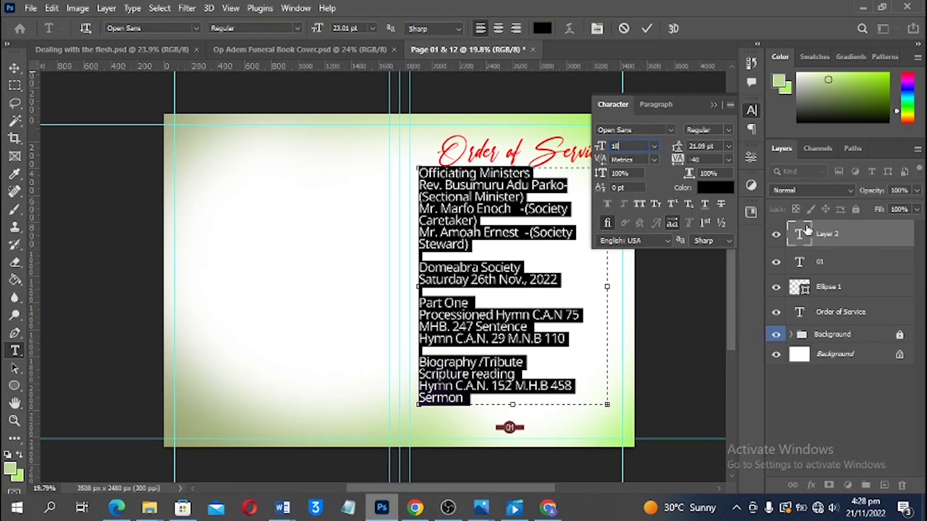
text(8)
key(Return)
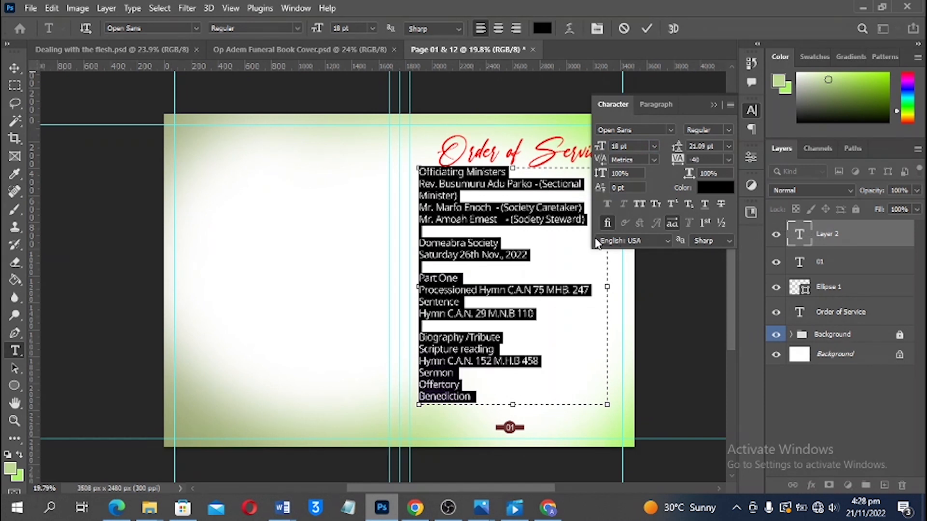
key(alt+Up)
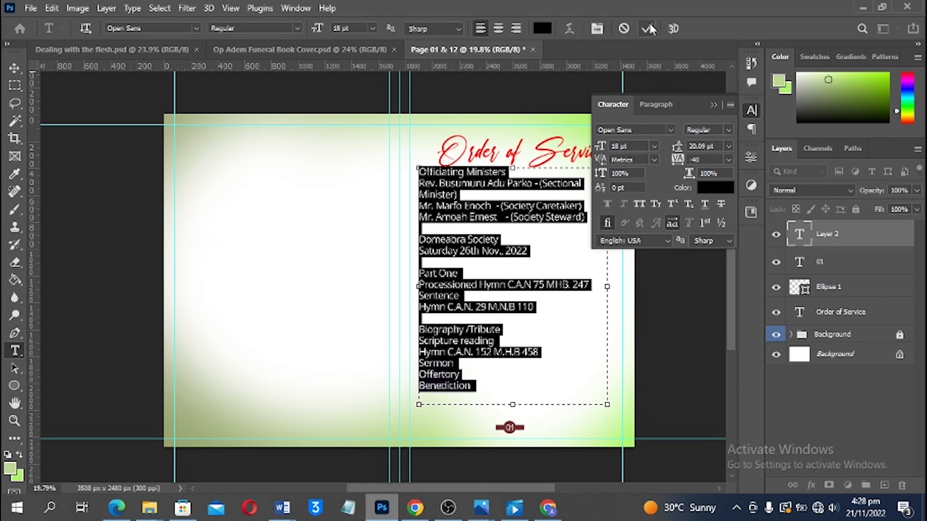
key(ctrl+Return)
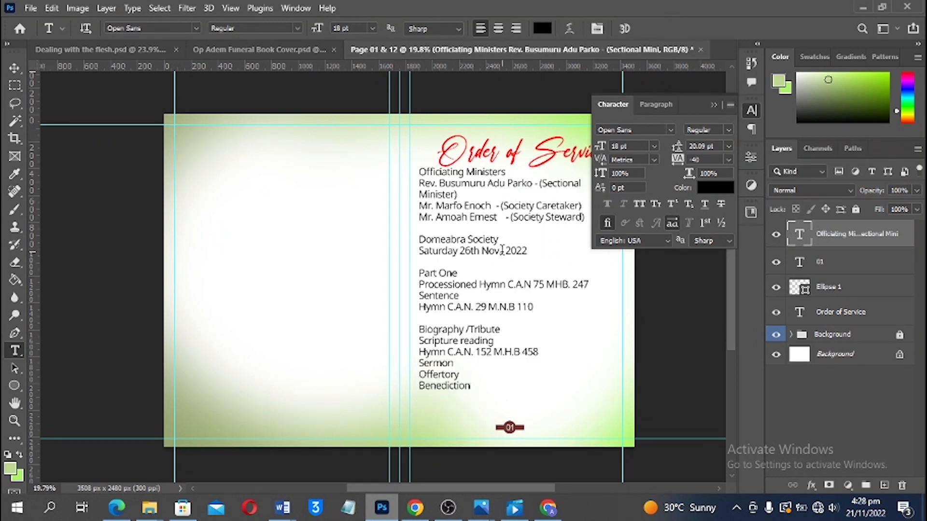
Collapse the Character panel, zoom in on the order of service text and clear the selection
key(v)
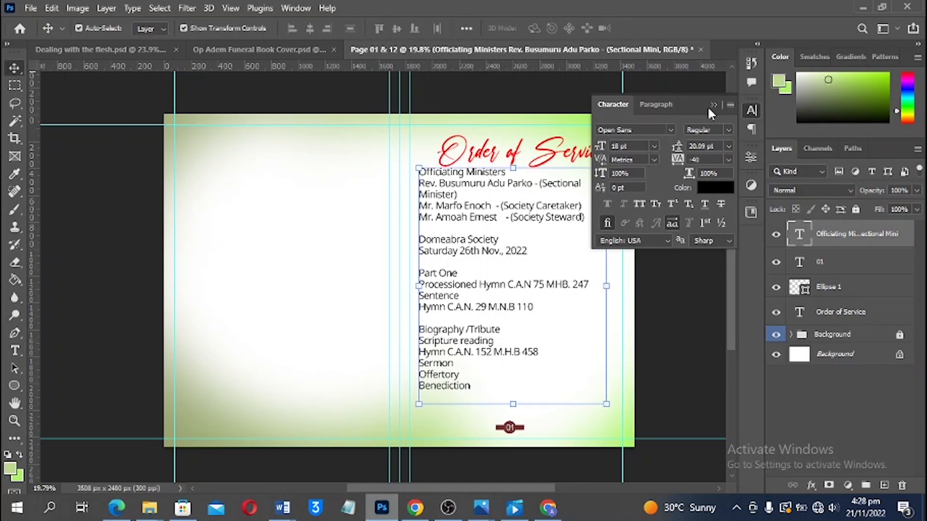
click(712, 106)
scroll(548, 234, up, 3)
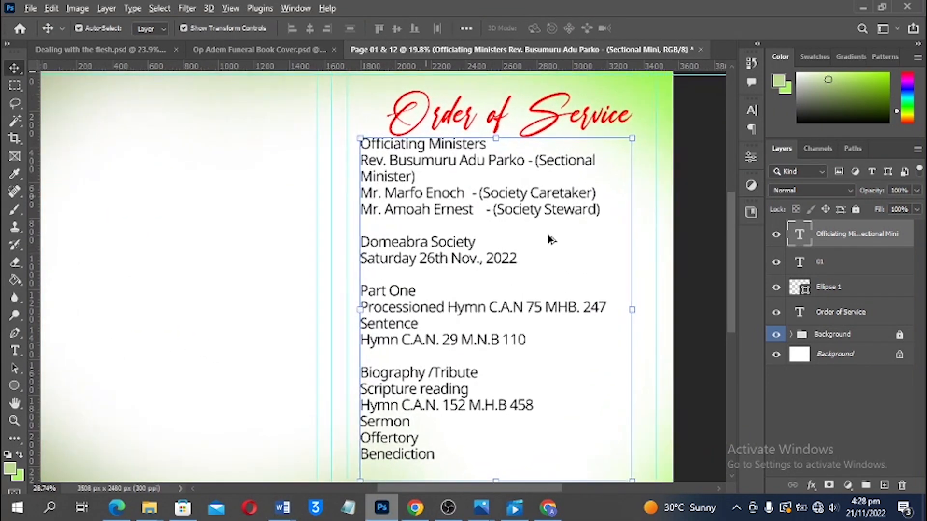
scroll(509, 210, up, 1)
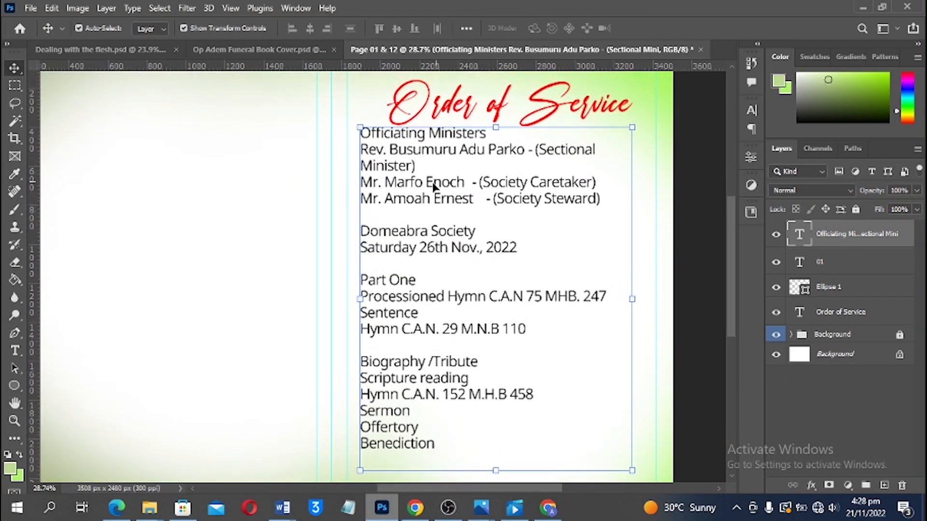
drag(429, 186, 433, 187)
key(t)
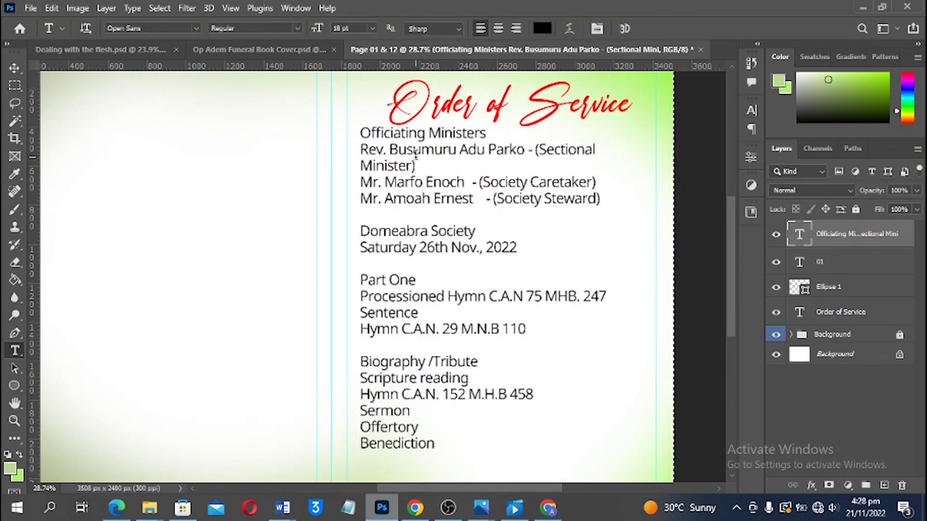
key(ctrl+d)
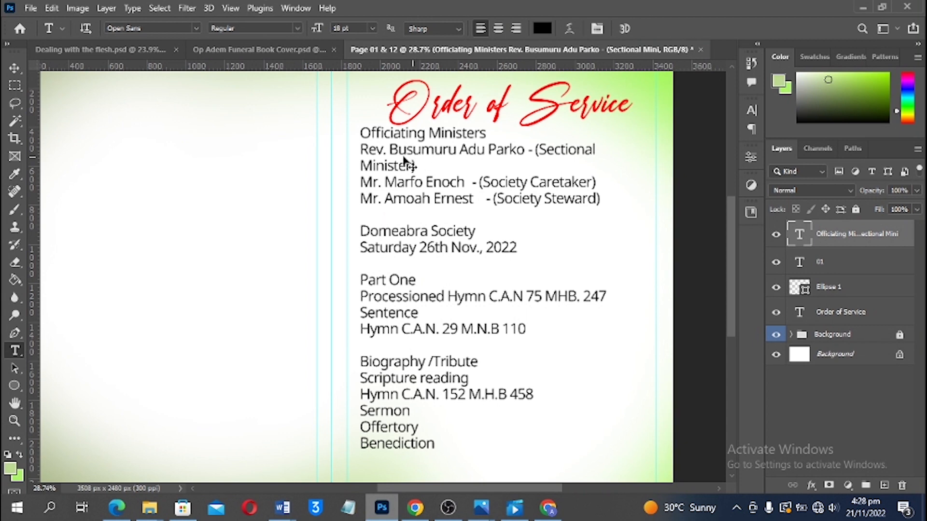
Fine-tune the order of service text's letter spacing and line spacing with Alt+arrow keys
click(405, 152)
key(ctrl+a)
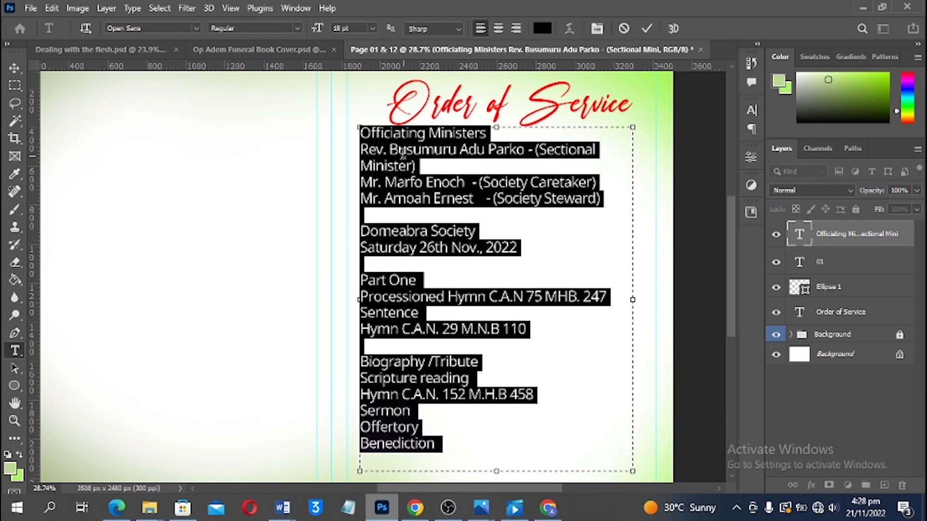
key(alt+Left)
key(alt+Left)
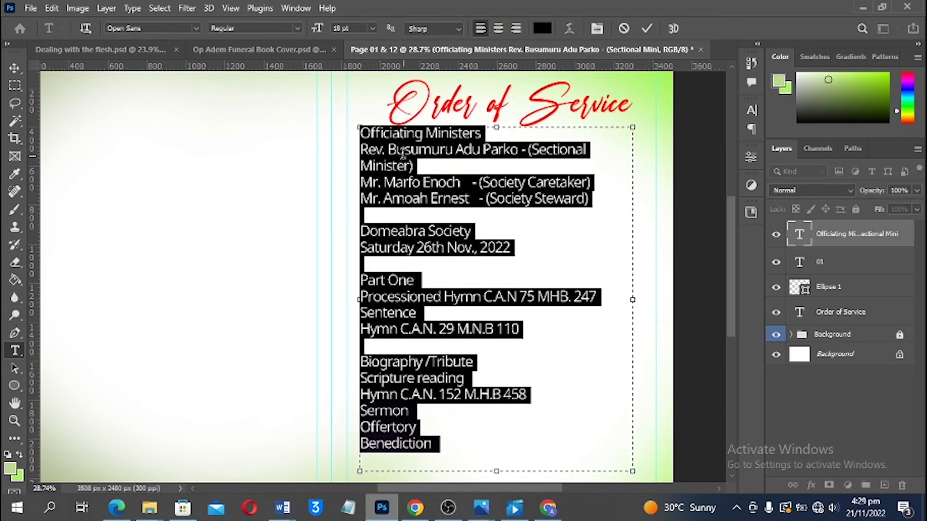
key(alt+Down)
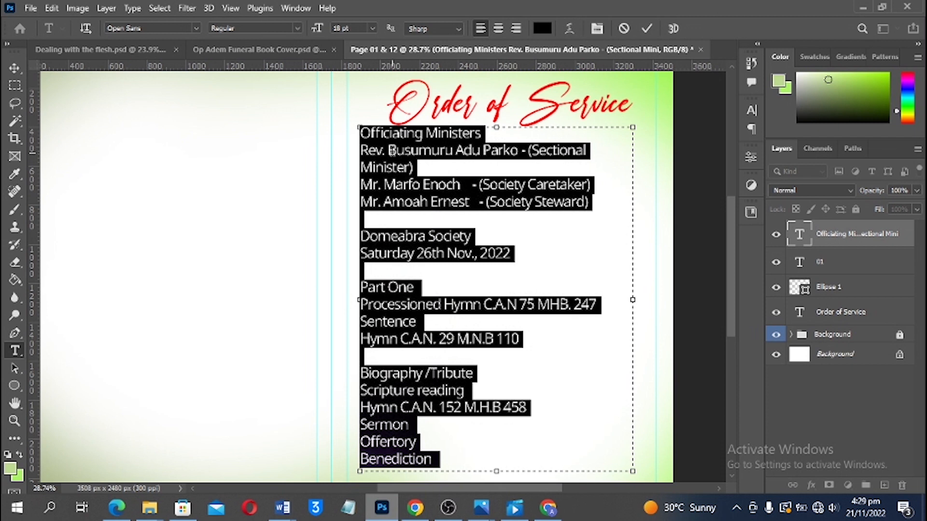
key(alt+Right)
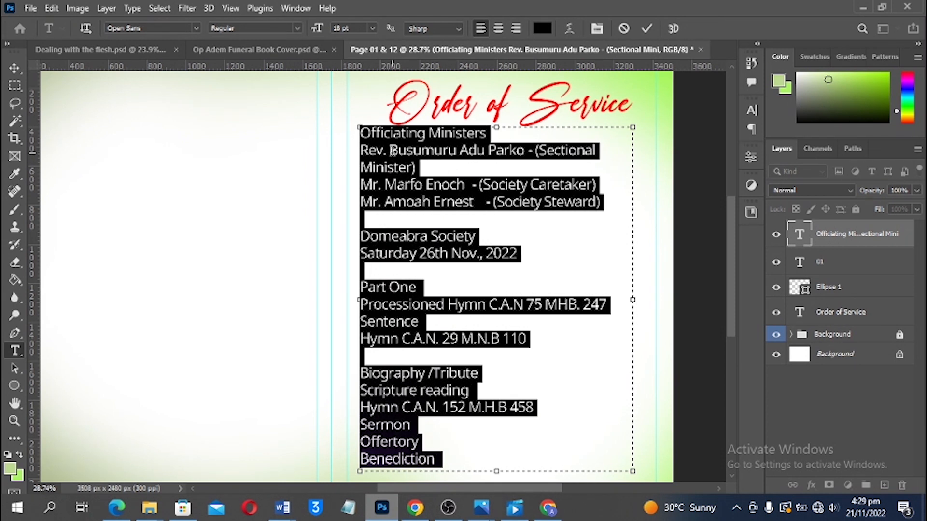
click(751, 110)
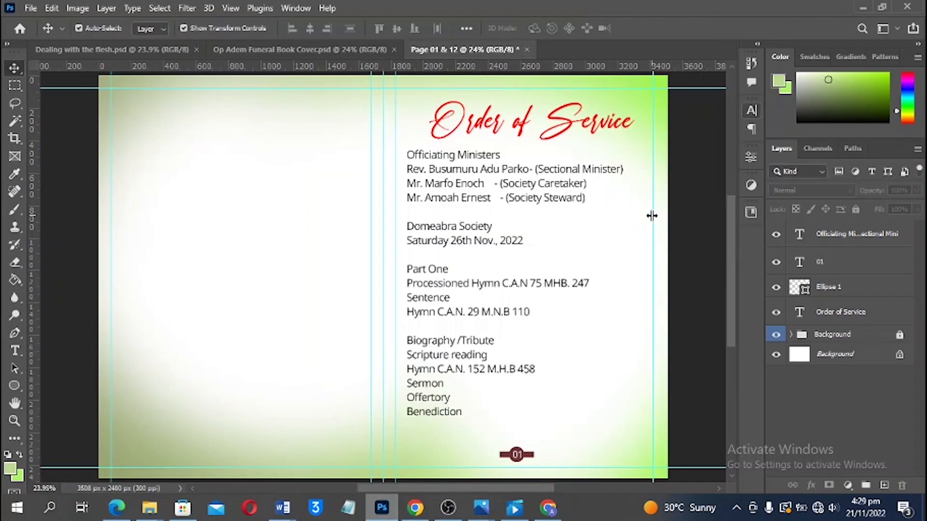
Drag the red rose image from the Source files folder onto the spread
scroll(652, 236, up, 1)
scroll(652, 238, down, 1)
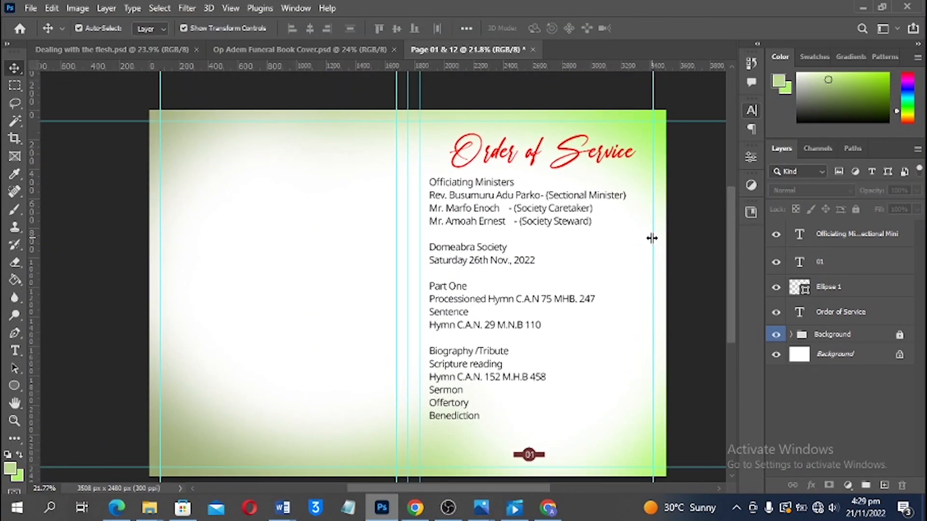
scroll(623, 242, down, 1)
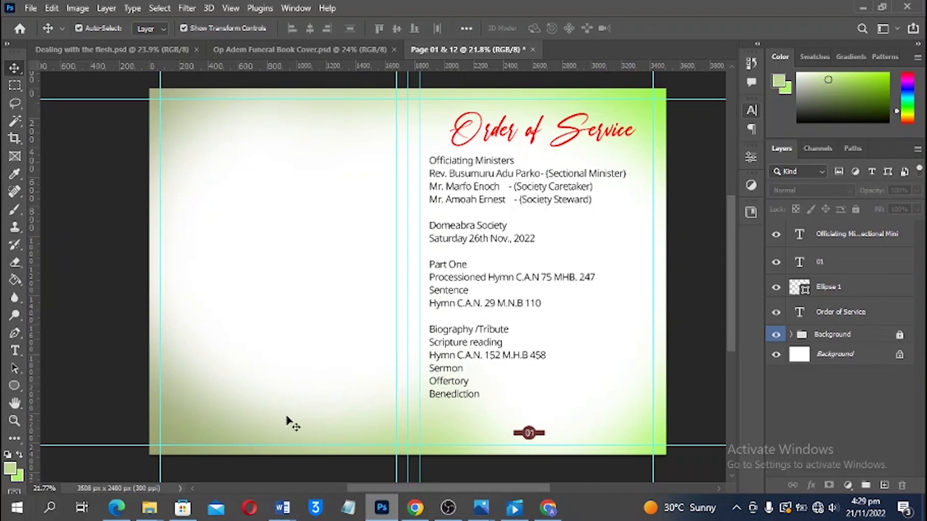
mouse_move(150, 508)
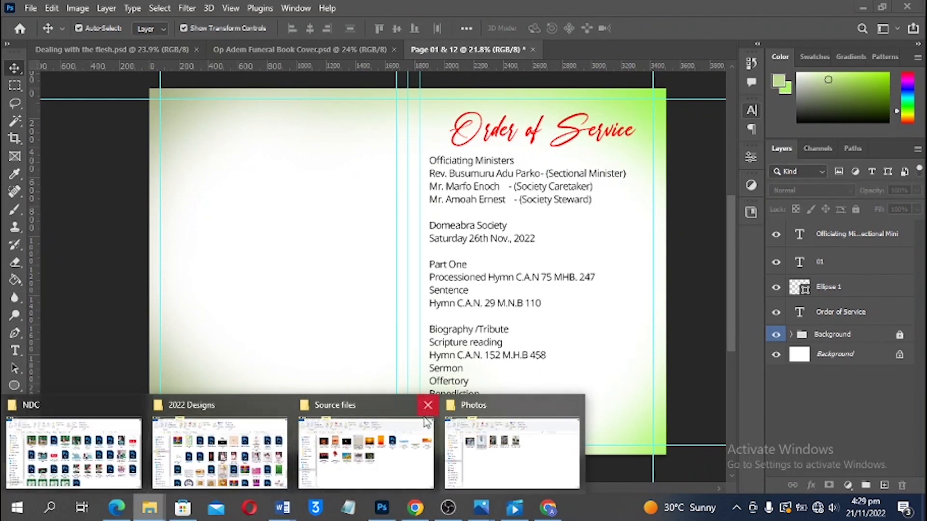
click(357, 447)
click(264, 287)
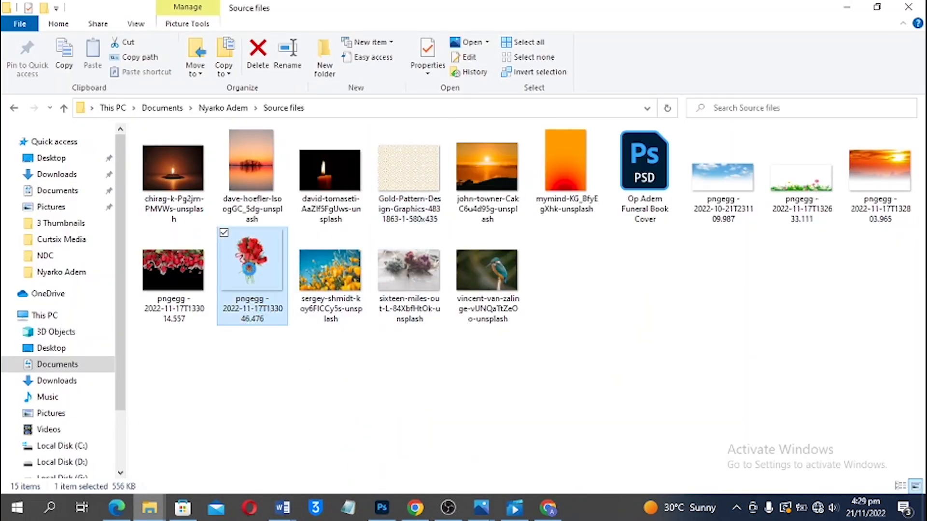
drag(260, 260, 621, 357)
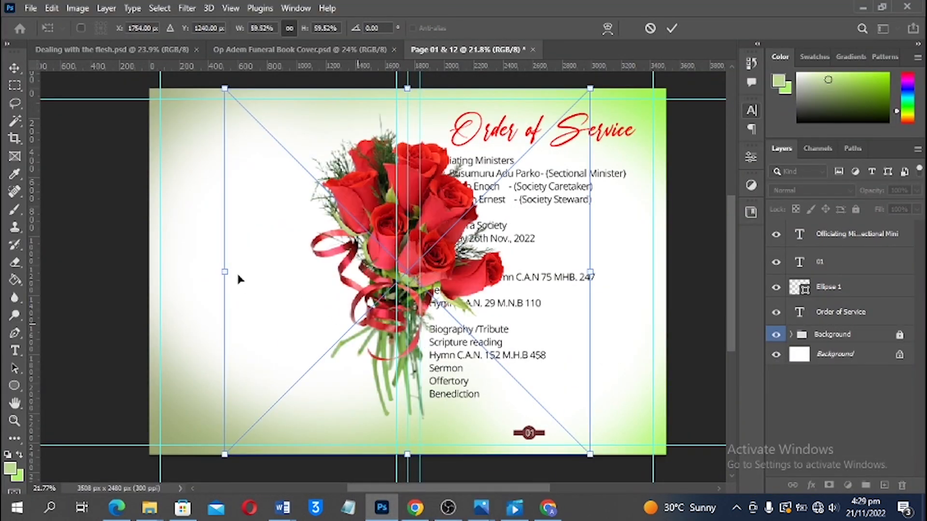
Shrink the rose and place it in the right page's bottom-right corner
drag(224, 271, 456, 271)
drag(555, 277, 644, 378)
key(Return)
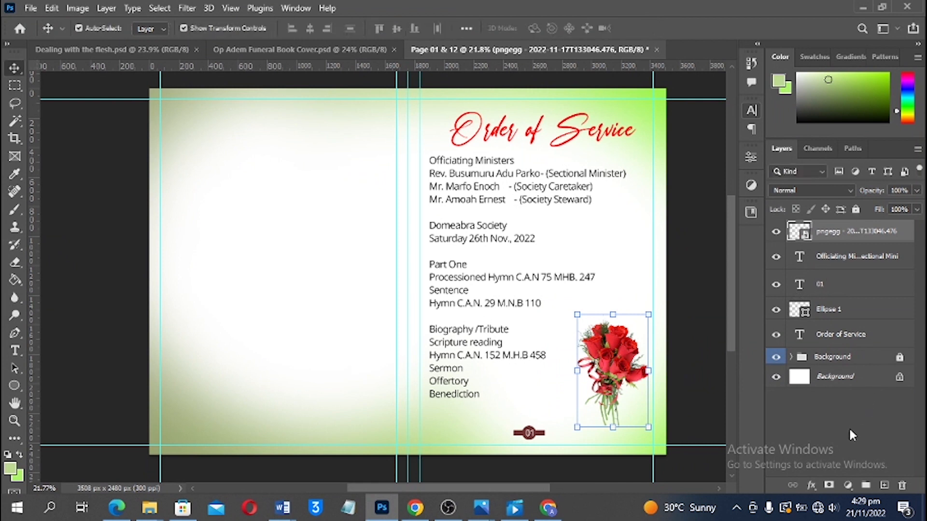
Mask out the bottom of the rose stems with a black brush, then open Save As
click(827, 485)
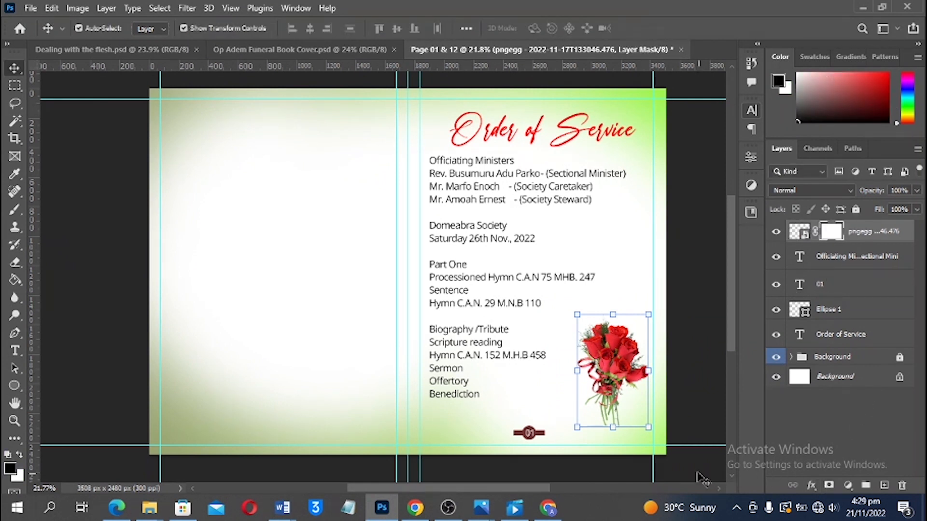
key(b)
mouse_move(618, 438)
mouse_down()
mouse_move(642, 438)
mouse_move(571, 430)
mouse_move(587, 413)
mouse_up()
key(v)
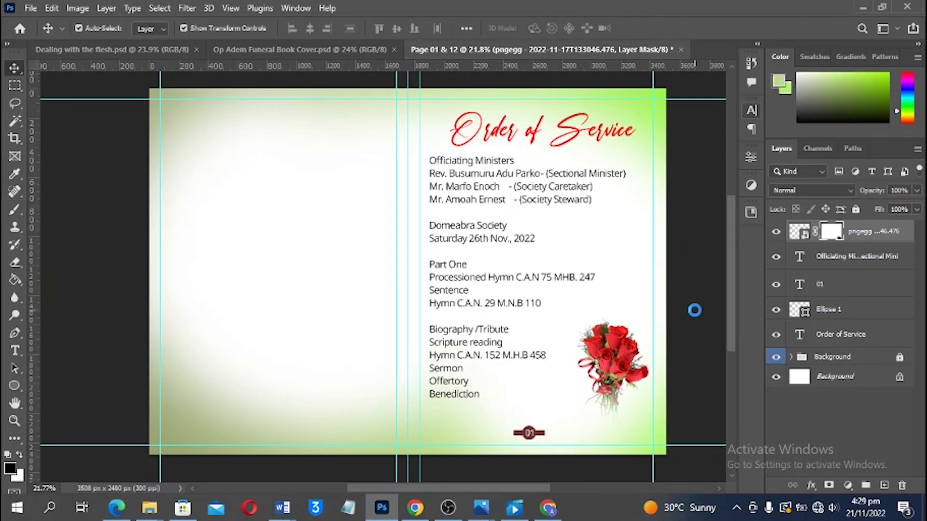
click(694, 311)
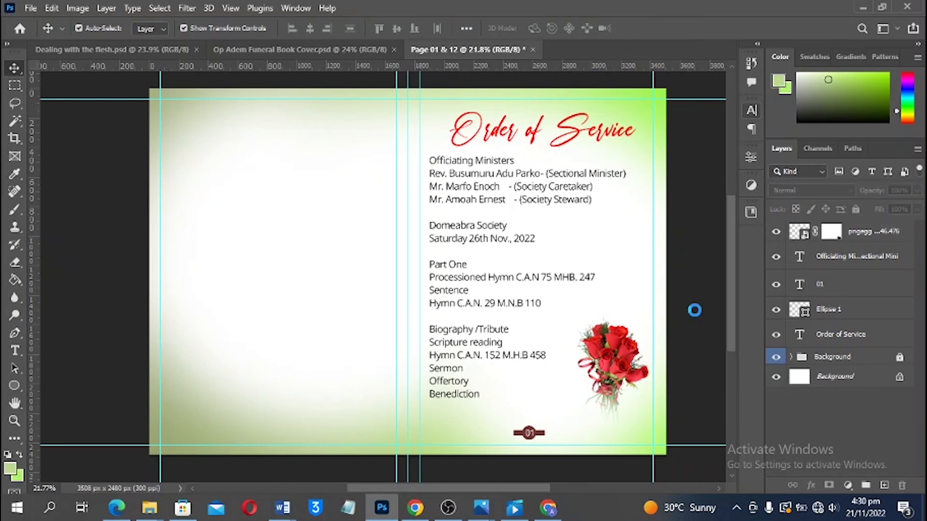
key(ctrl+s)
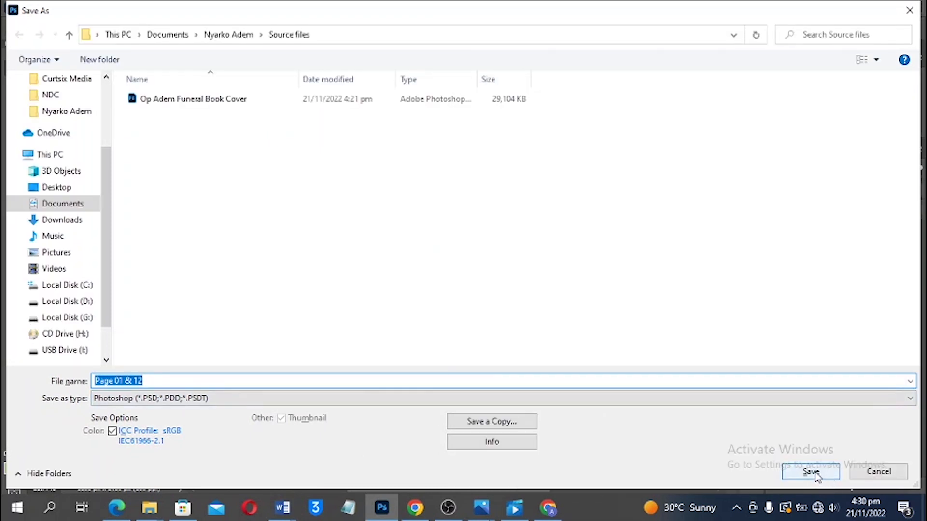
Save as 'Page 01 & 12' PSD with Maximize Compatibility
click(815, 473)
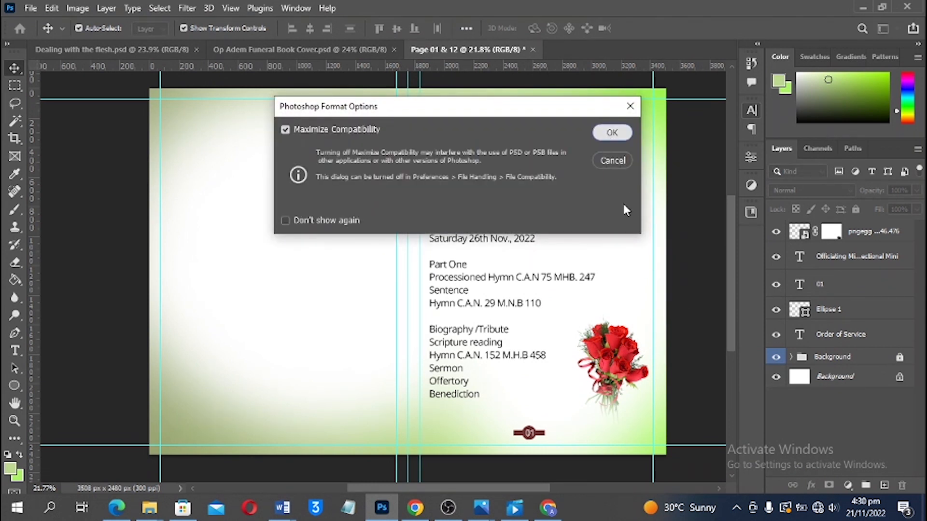
key(Return)
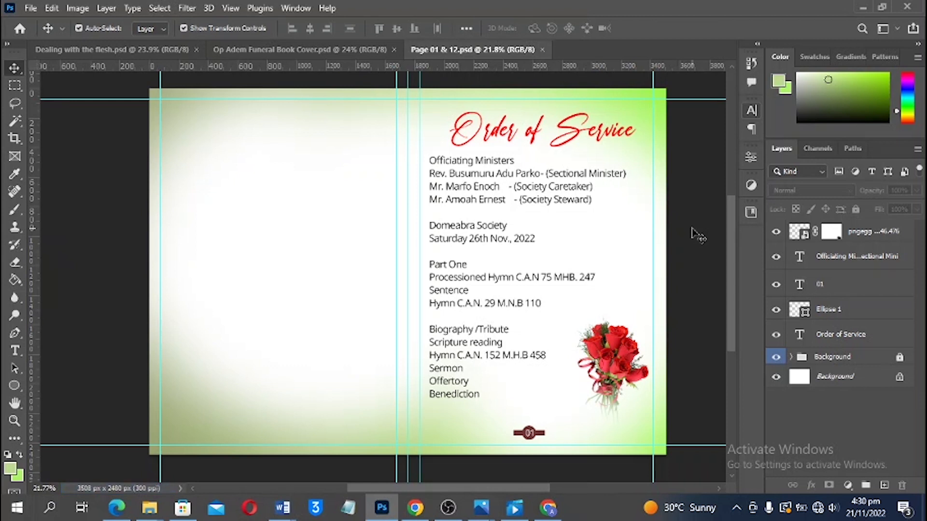
Make the 'Part One' heading centred and Open Sans ExtraBold
scroll(560, 349, down, 1)
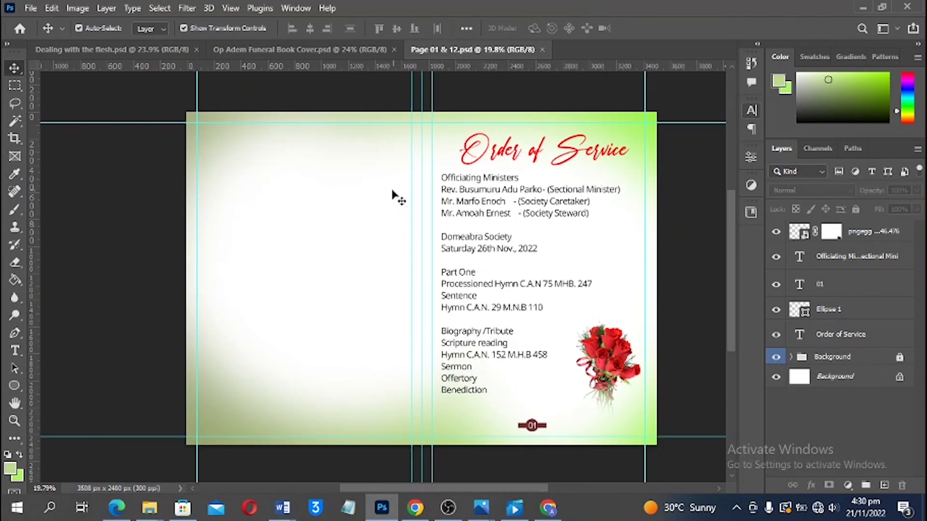
scroll(468, 386, up, 1)
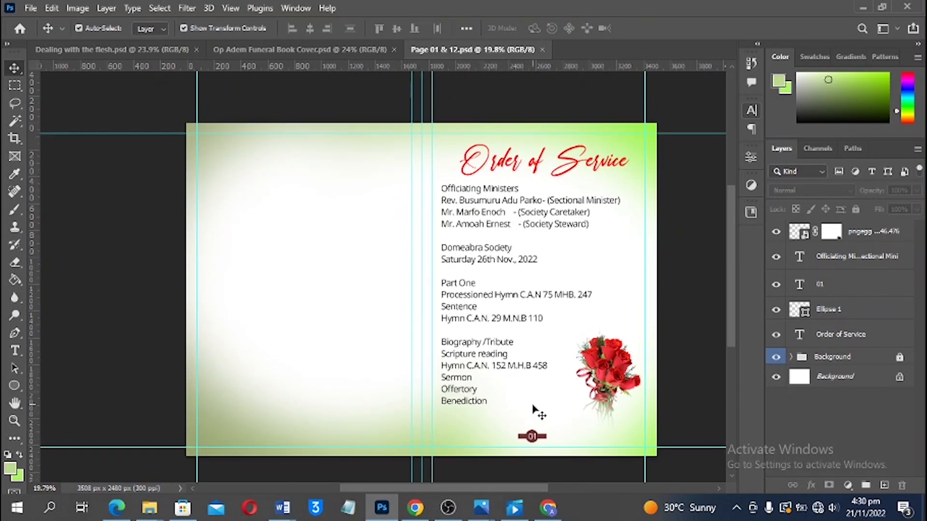
scroll(539, 414, down, 1)
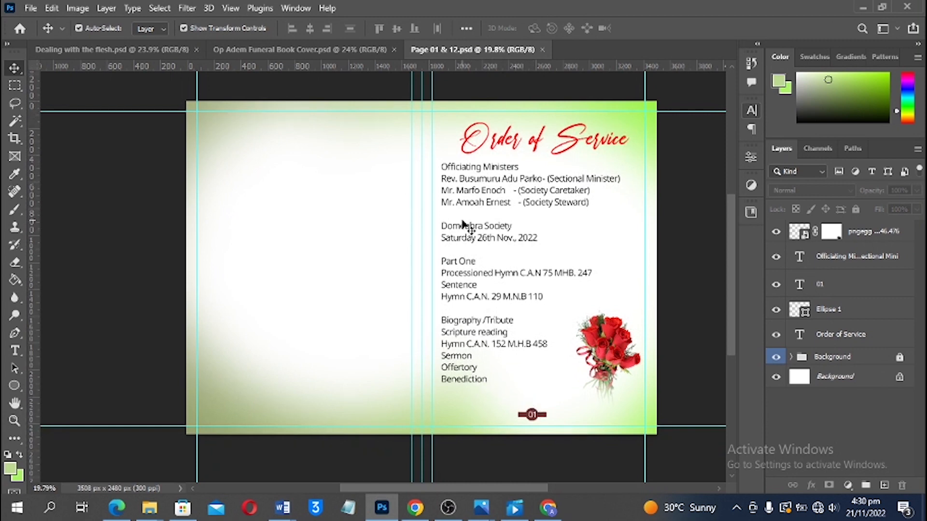
scroll(470, 233, up, 6)
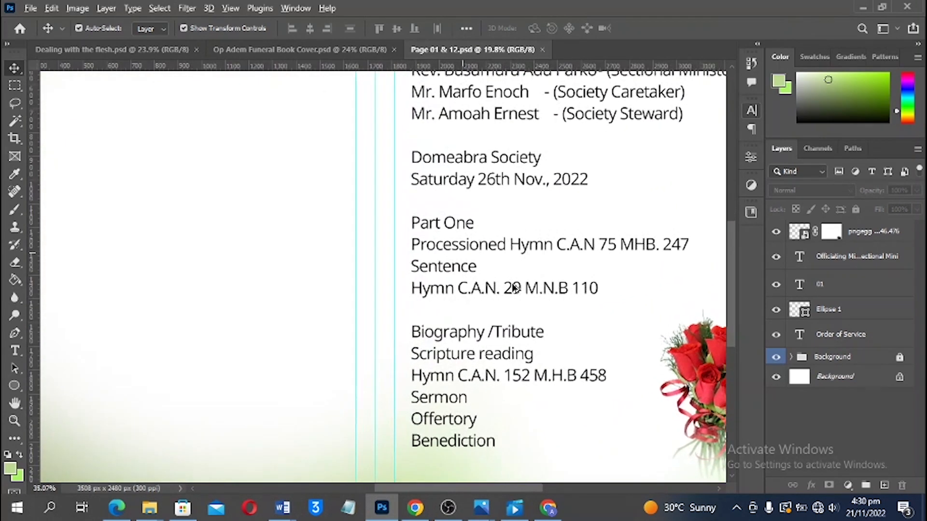
scroll(519, 291, up, 4)
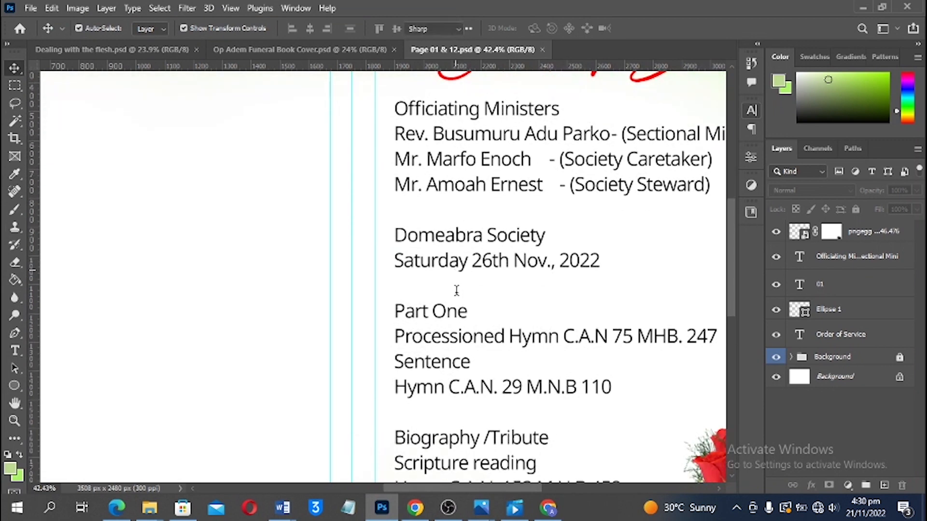
key(t)
drag(469, 311, 393, 314)
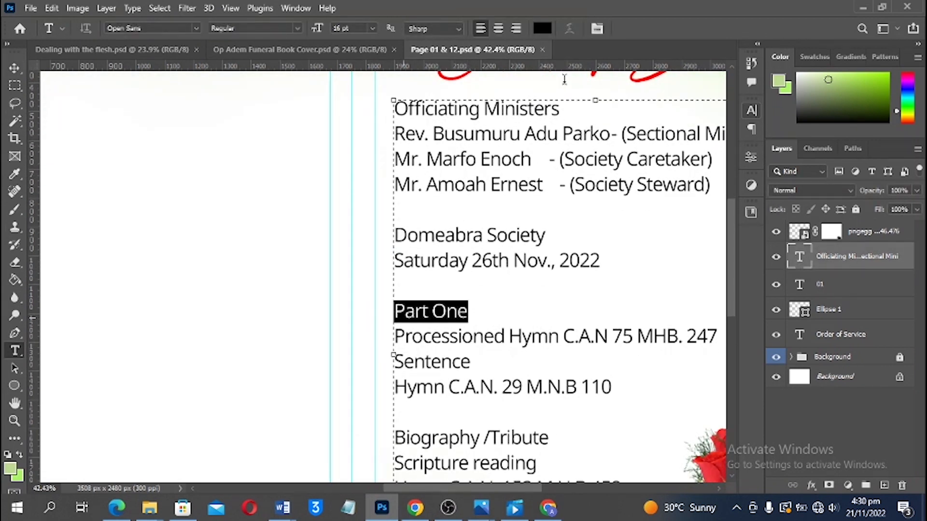
click(499, 29)
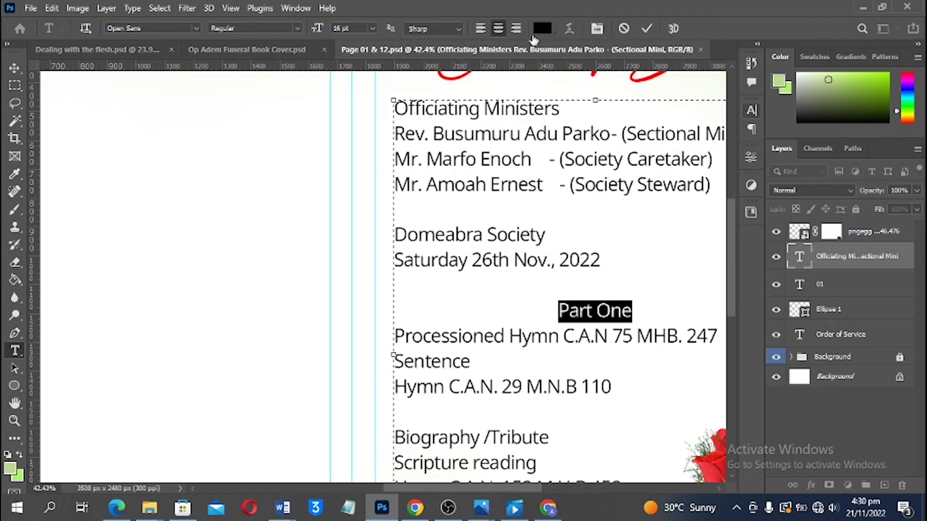
click(300, 28)
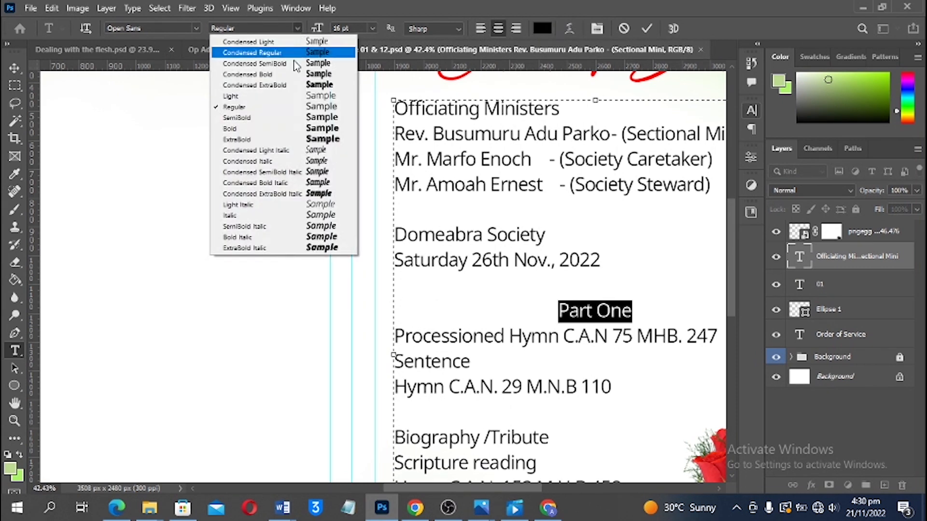
click(280, 140)
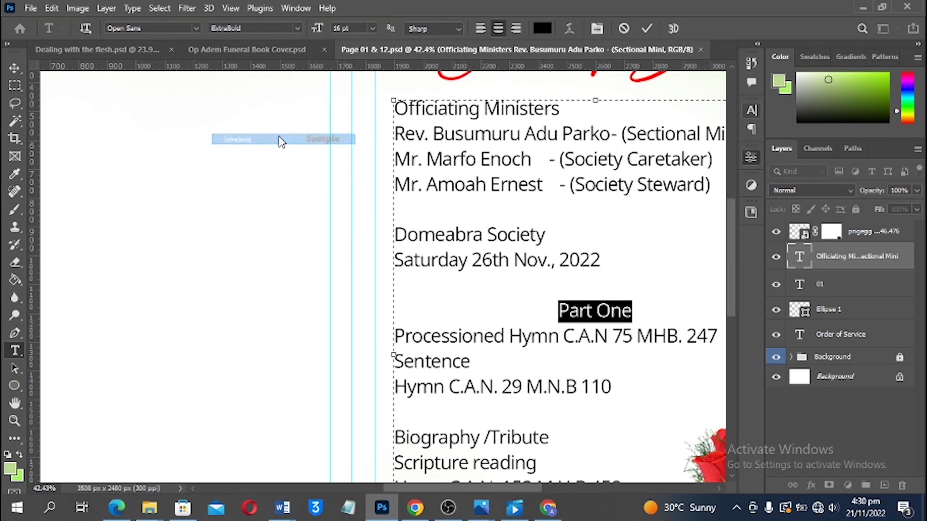
Underline 'Part One', commit, fit the page on screen and save
click(753, 111)
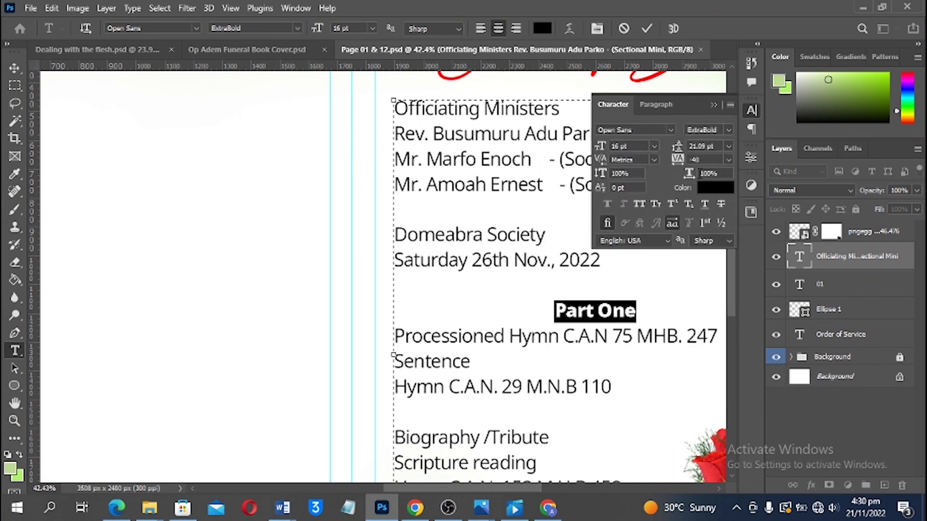
click(705, 205)
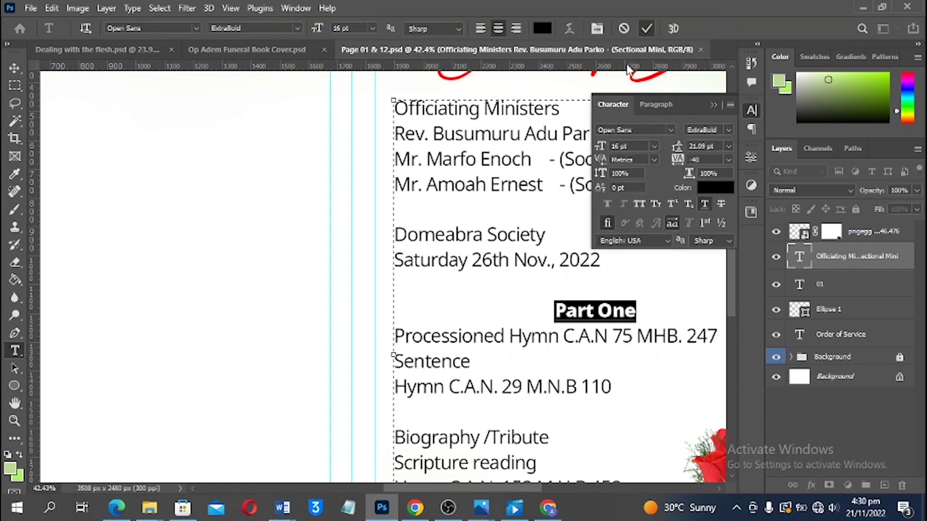
key(v)
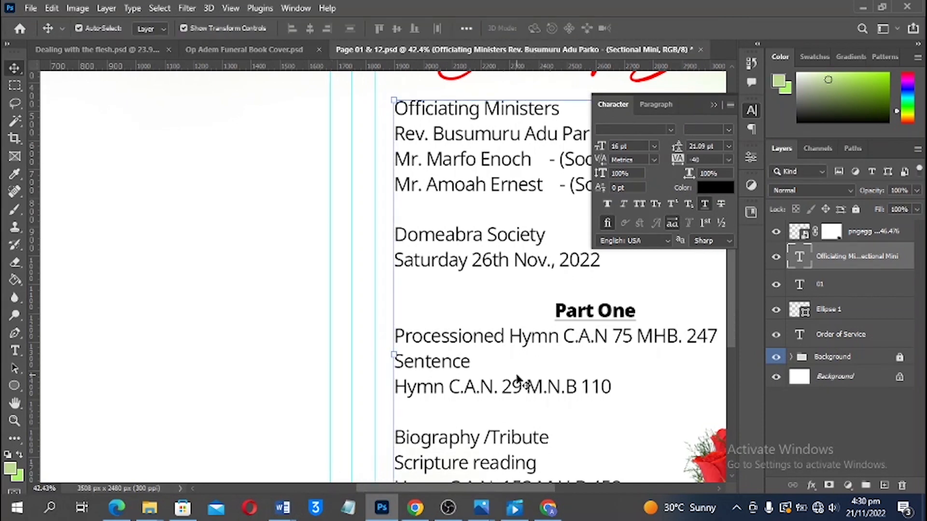
key(ctrl+0)
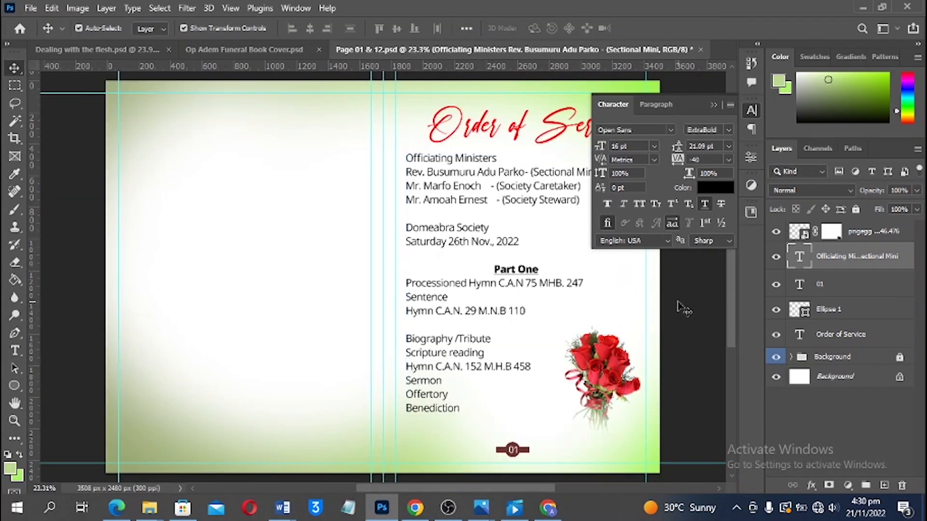
key(ctrl+s)
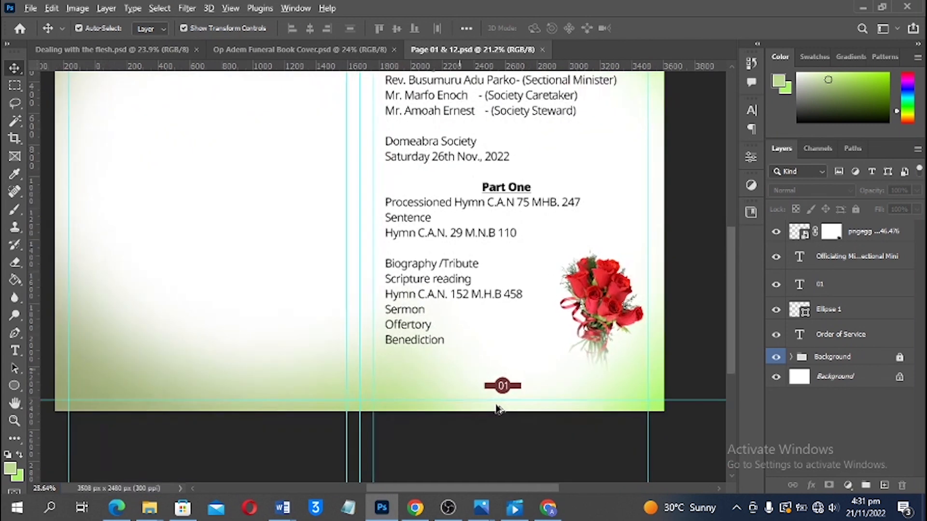
Bring the 01 page-number badge into view and select its layers
scroll(496, 406, up, 1)
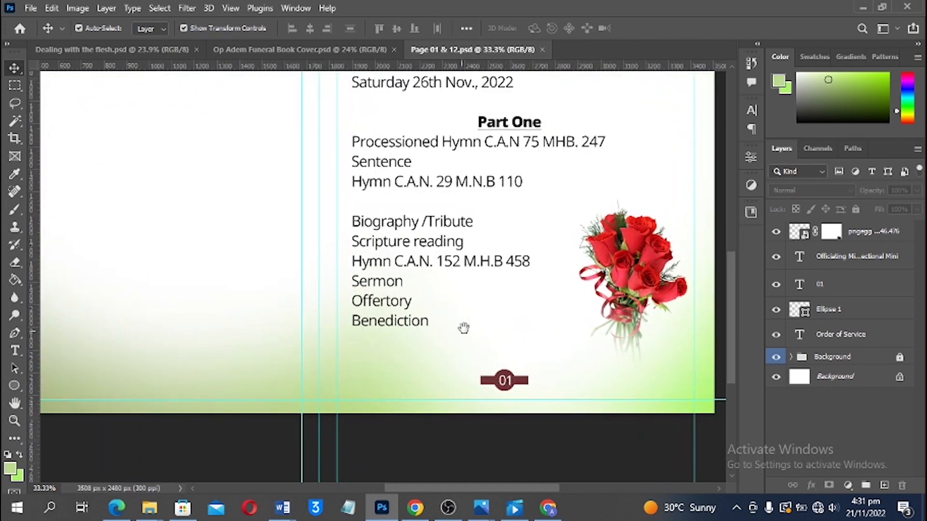
drag(464, 329, 588, 302)
drag(599, 335, 633, 323)
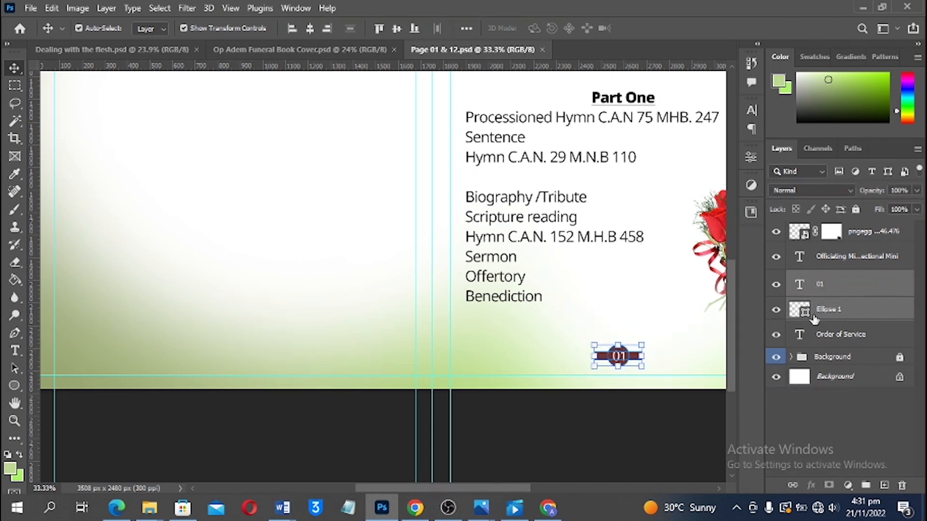
key(ctrl+t)
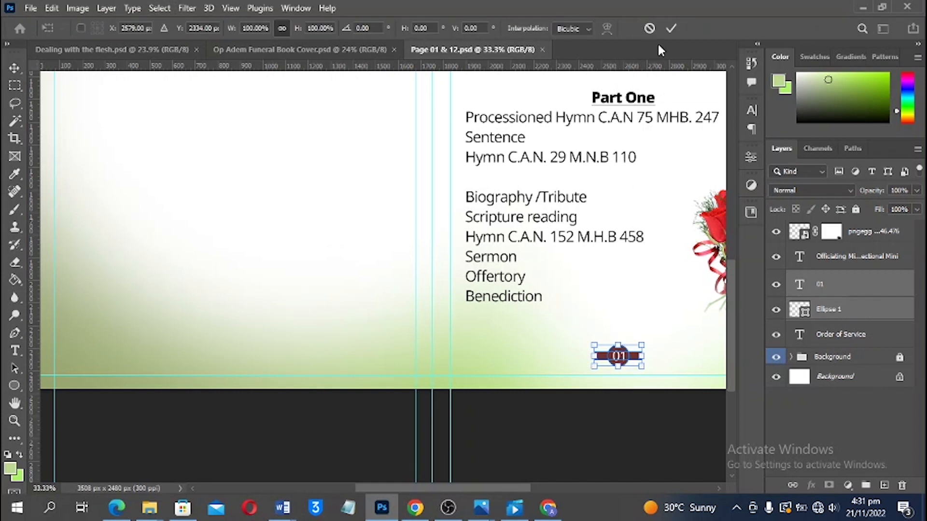
key(Return)
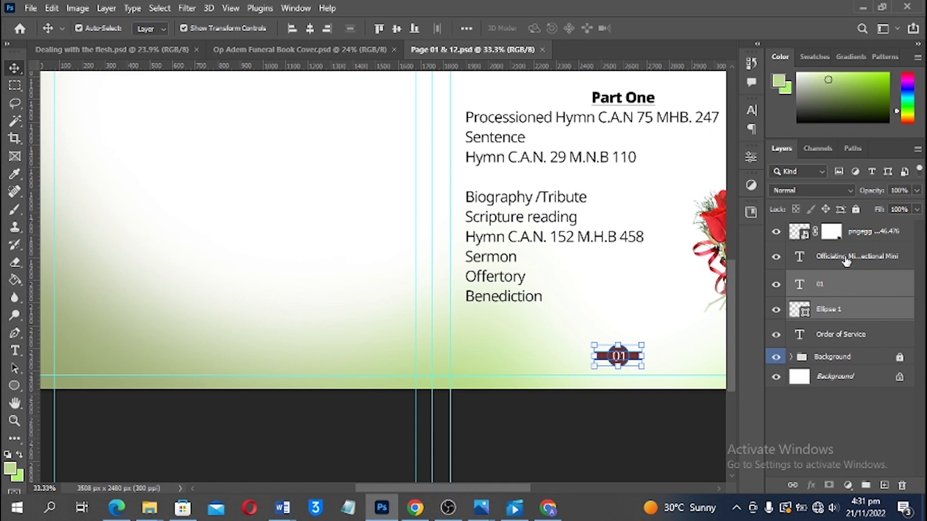
Group the 01 number and Ellipse 1 layers into a group named 'Page numbers'
ctrl+click(845, 261)
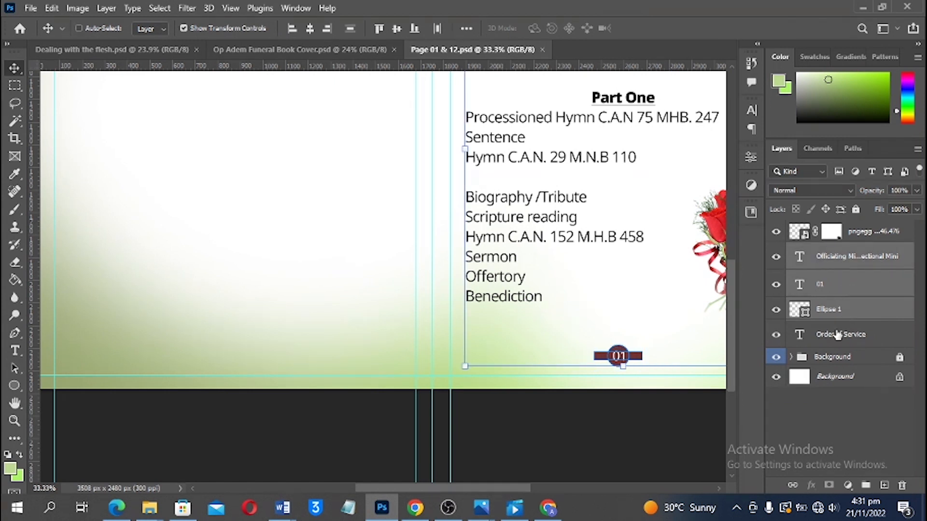
click(628, 399)
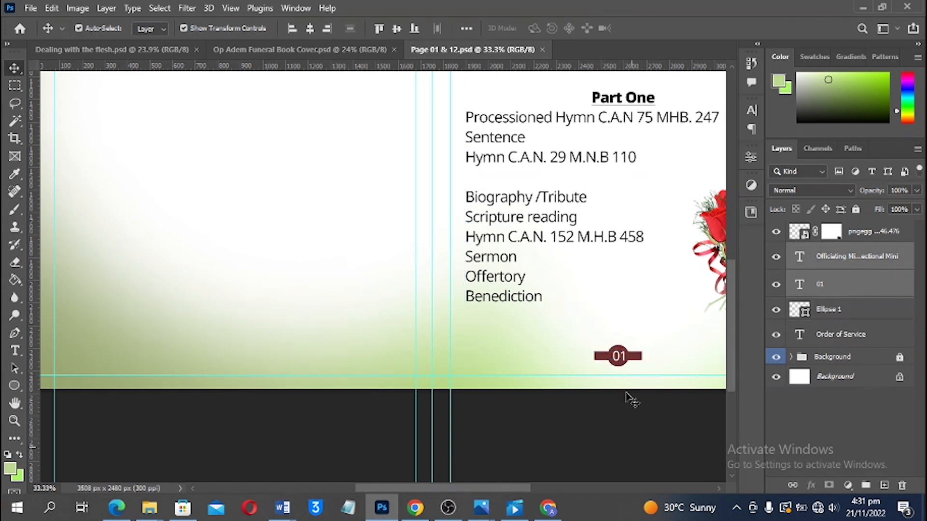
click(836, 310)
ctrl+click(847, 289)
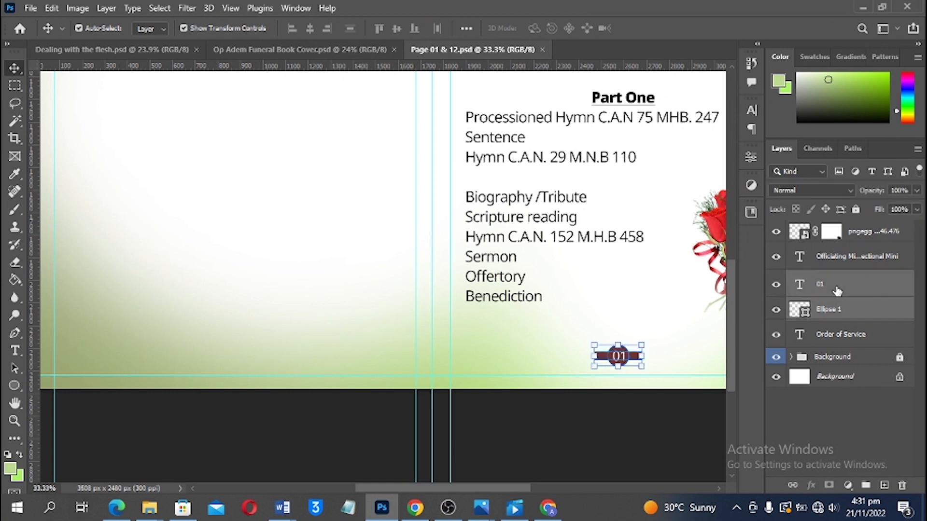
key(ctrl+g)
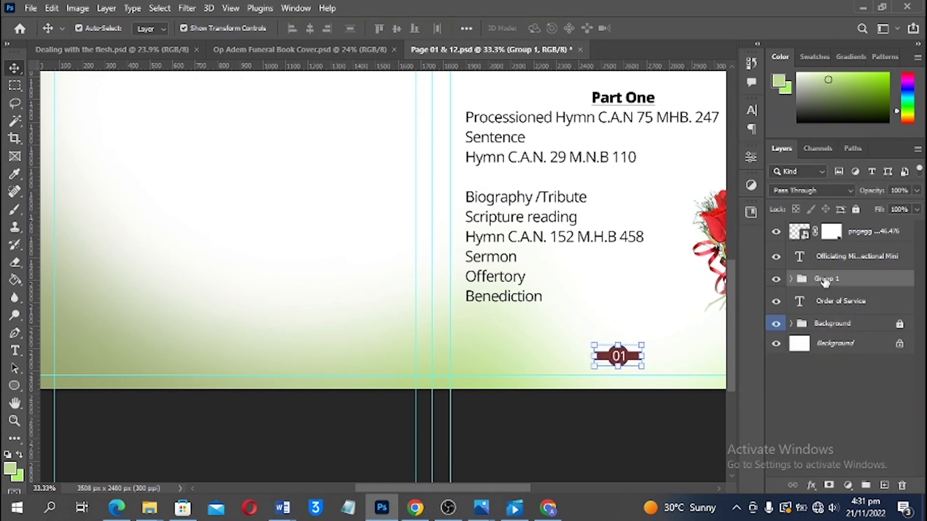
double_click(826, 278)
text(Page numbers)
key(Return)
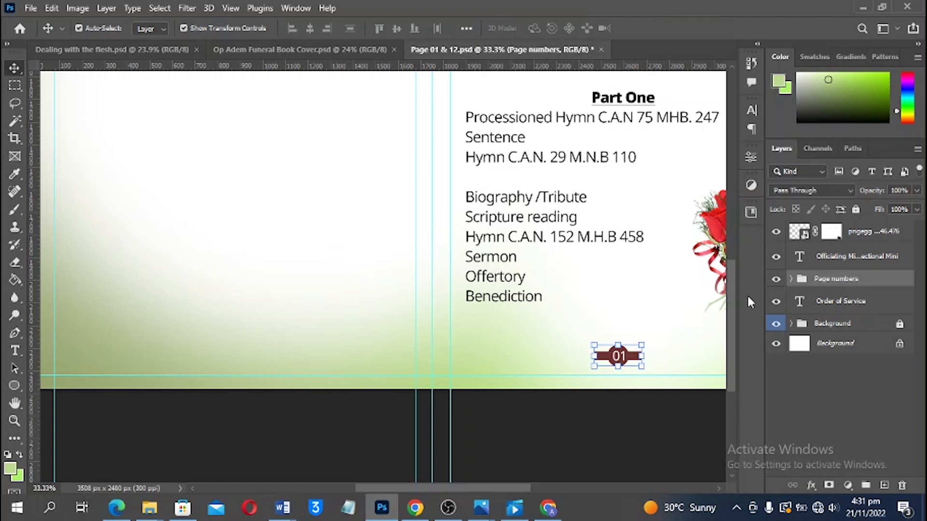
Put the rose image in its own collapsed group named 'Flower'
click(867, 239)
key(ctrl+g)
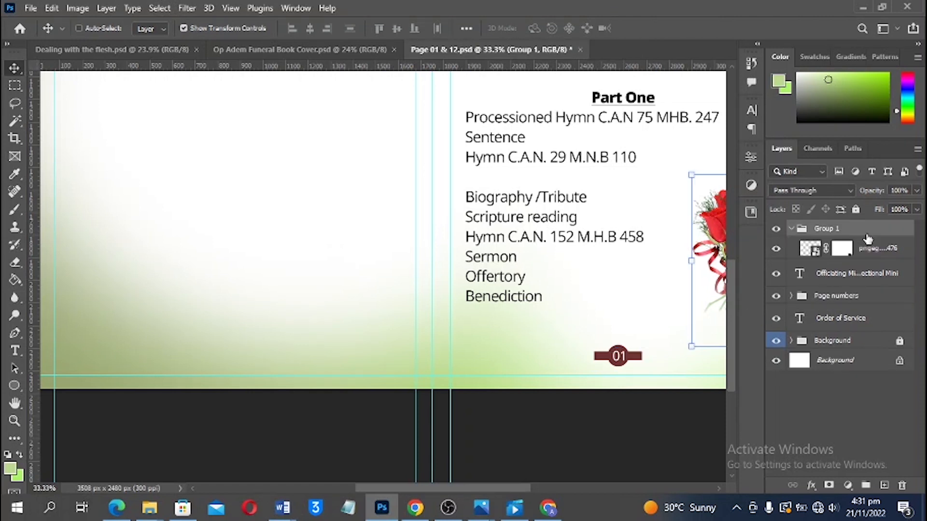
double_click(829, 229)
text(Flower)
key(Return)
click(792, 227)
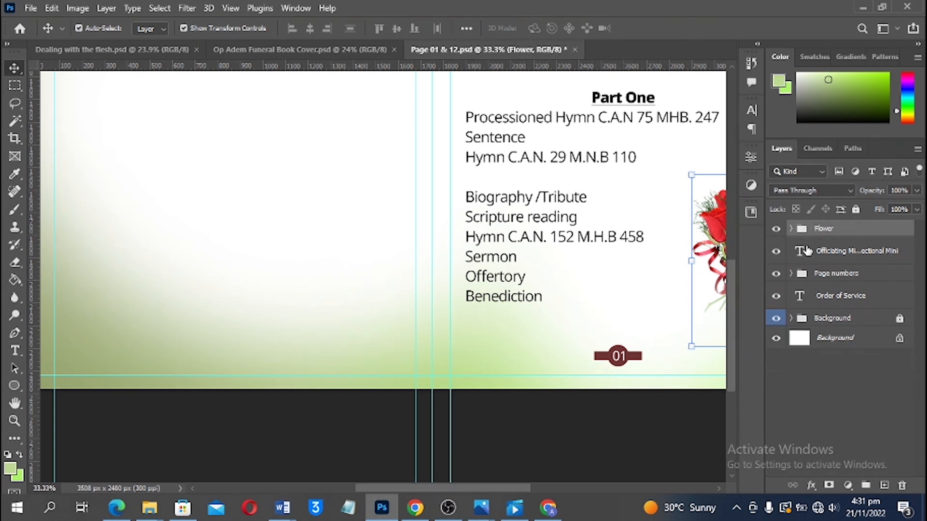
Group the Officiating service text into a collapsed, green-labelled group named 'Text'
click(830, 255)
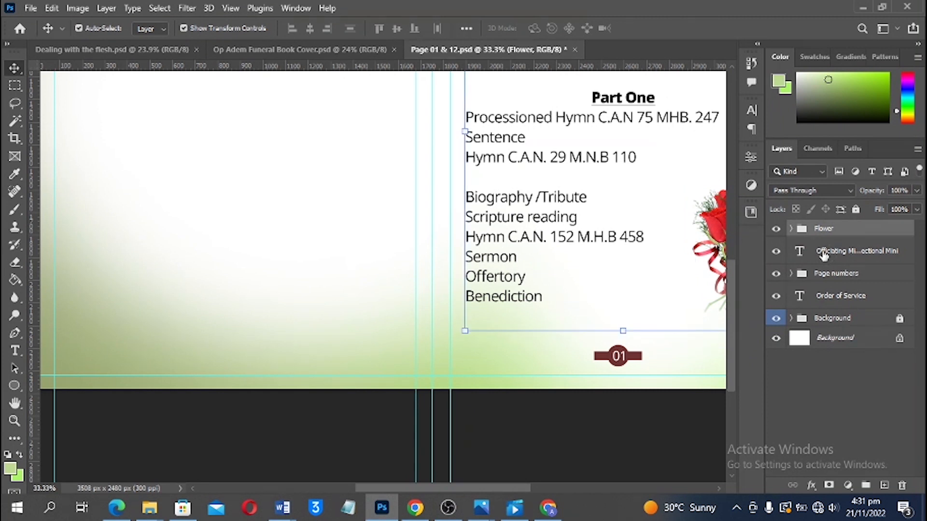
key(ctrl+g)
double_click(825, 246)
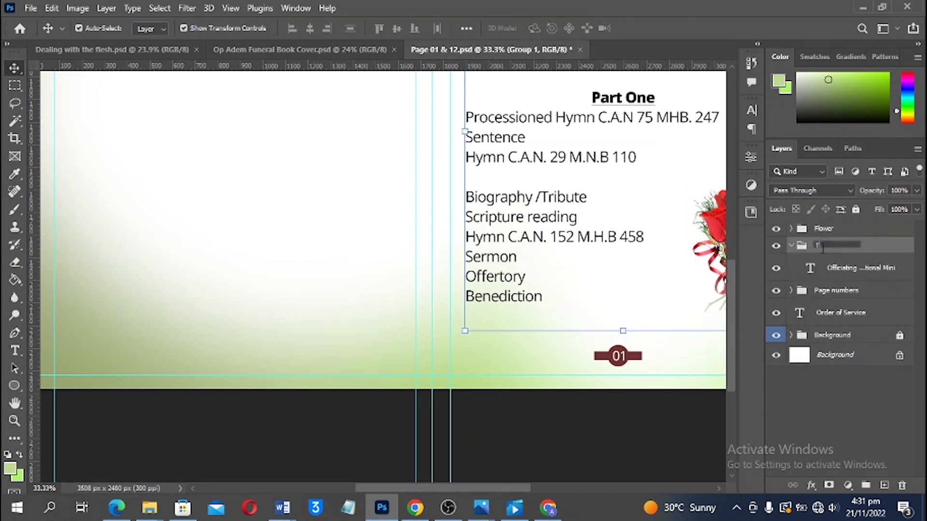
text(Text)
key(Return)
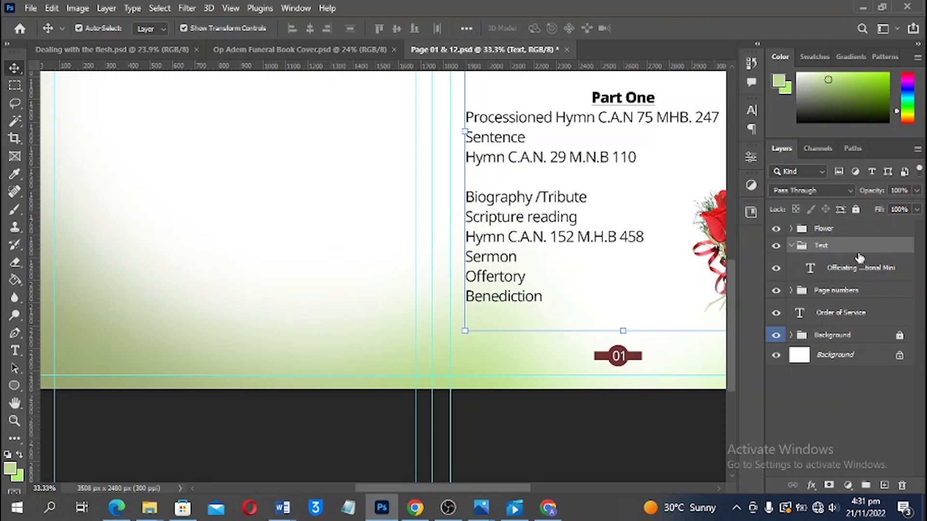
right_click(856, 248)
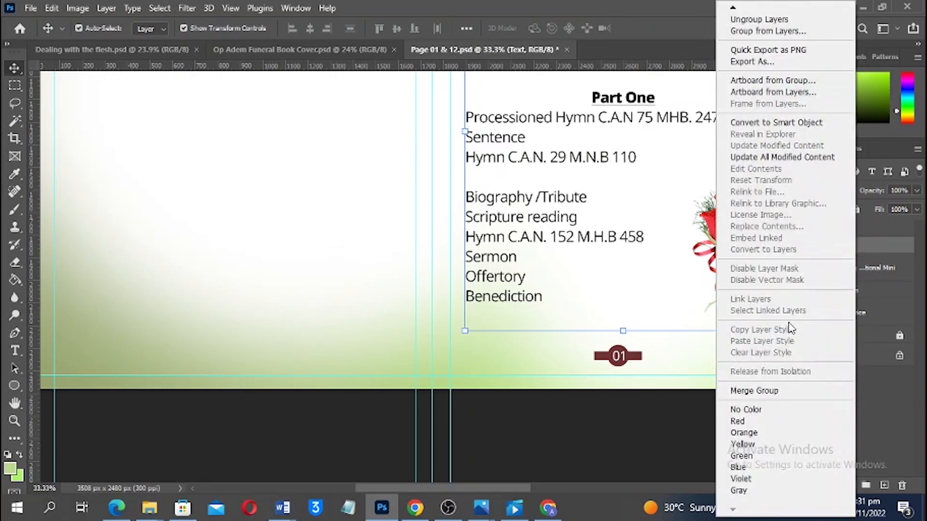
click(743, 456)
click(792, 245)
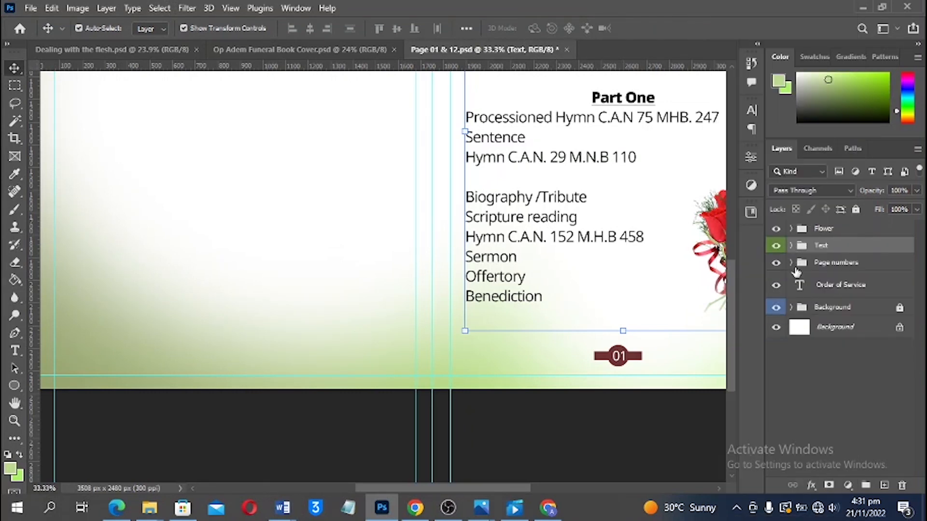
Move the Order of Service layer into the Text group and save the spread
drag(849, 288, 797, 269)
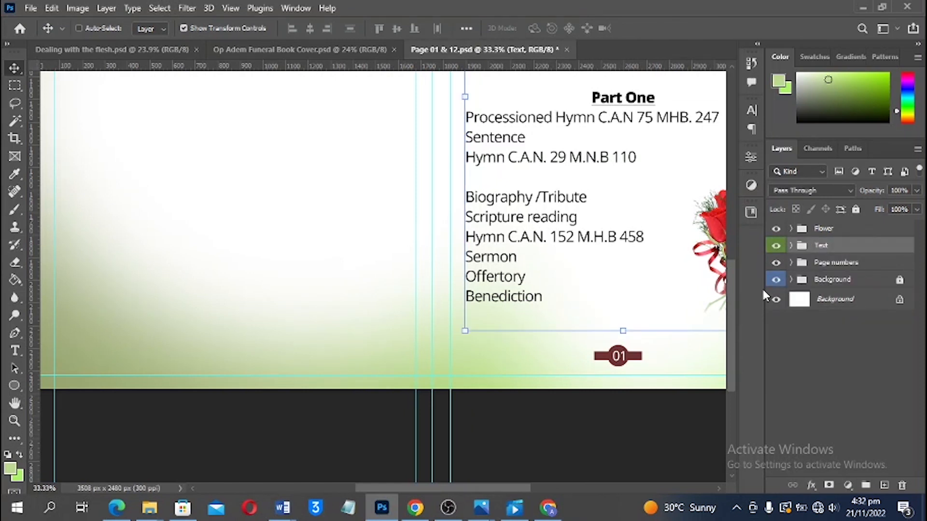
key(ctrl+0)
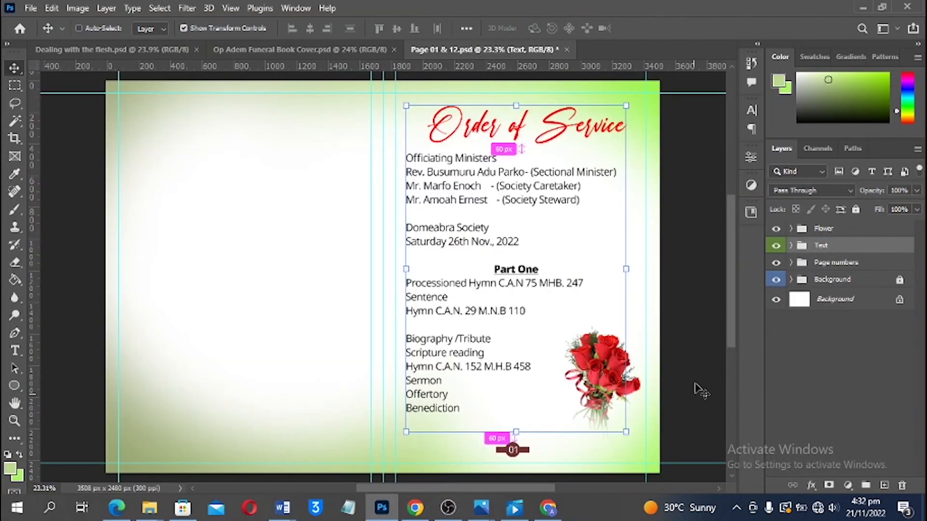
key(ctrl+s)
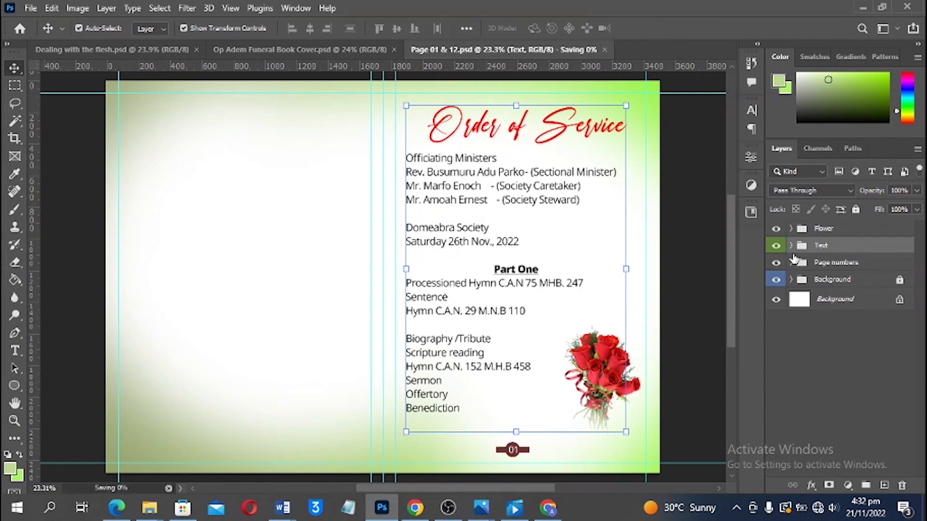
Alt-drag a copy of the Page numbers group's 01 badge to the bottom of the left page
click(831, 264)
scroll(560, 422, down, 2)
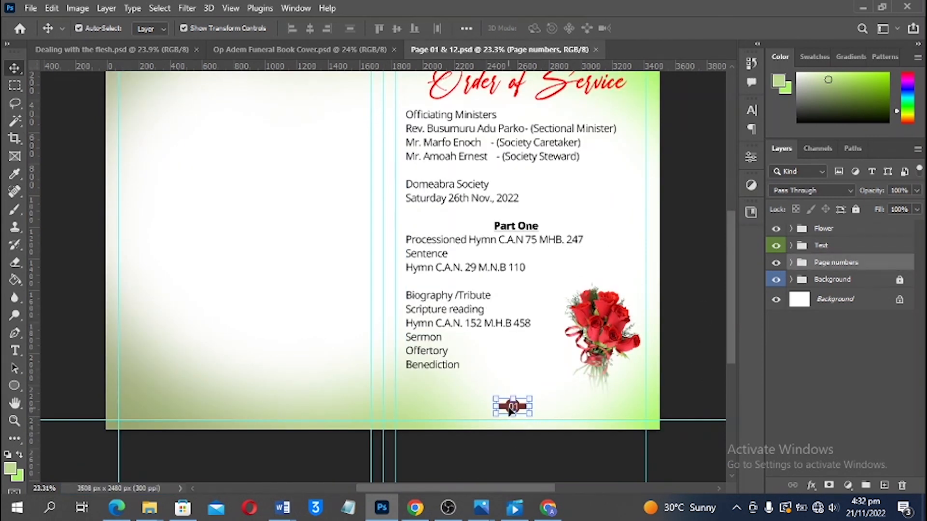
drag(512, 408, 242, 401)
key(ctrl+z)
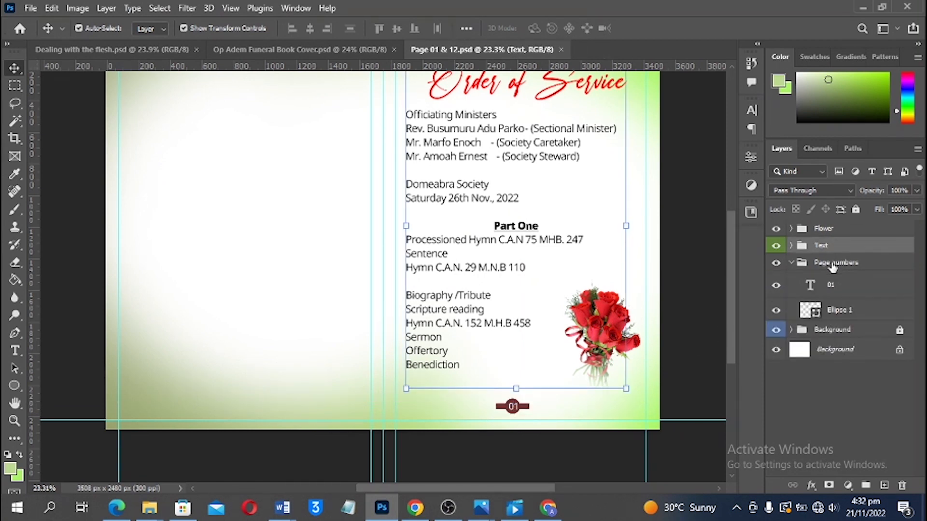
click(834, 266)
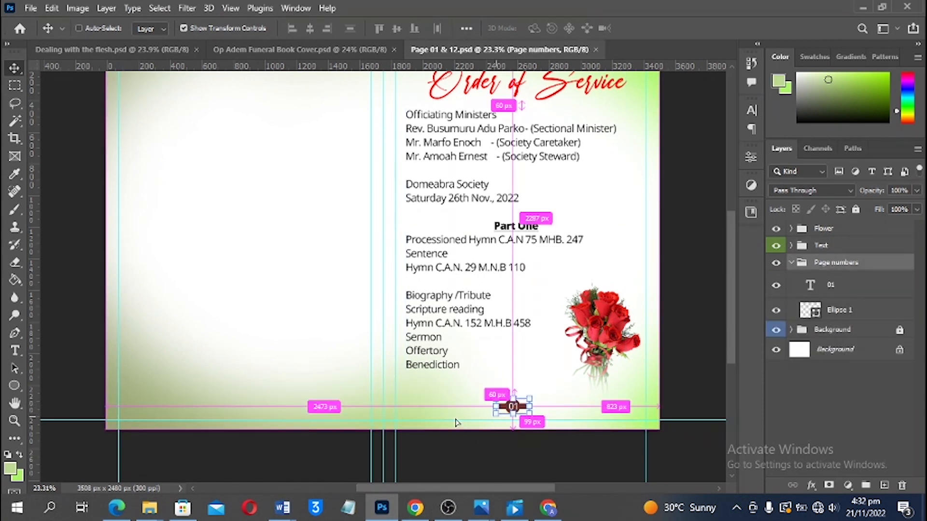
scroll(456, 423, up, 3)
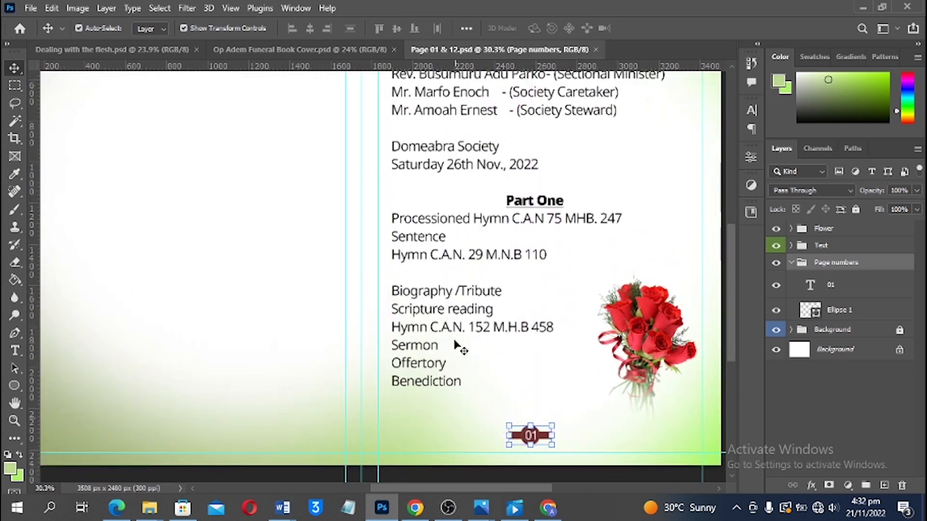
scroll(459, 348, down, 1)
drag(374, 314, 534, 249)
scroll(696, 329, up, 2)
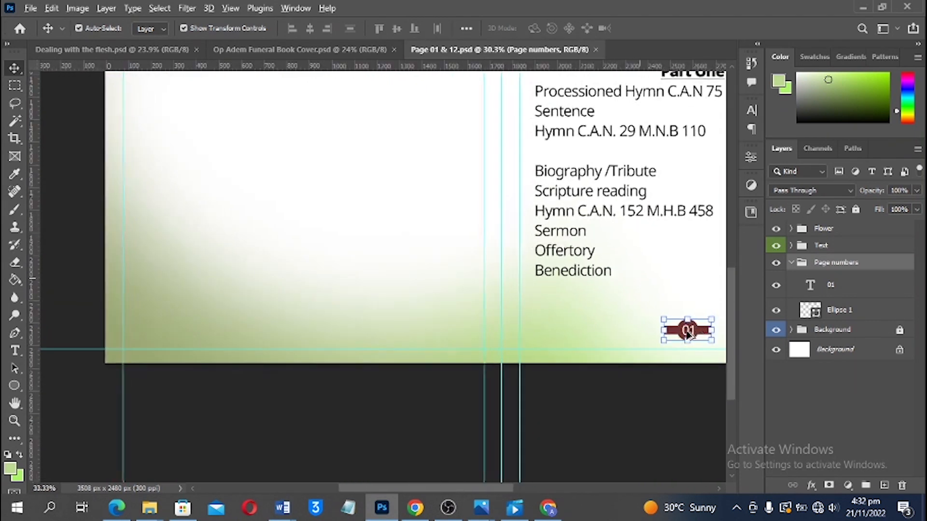
drag(679, 333, 271, 330)
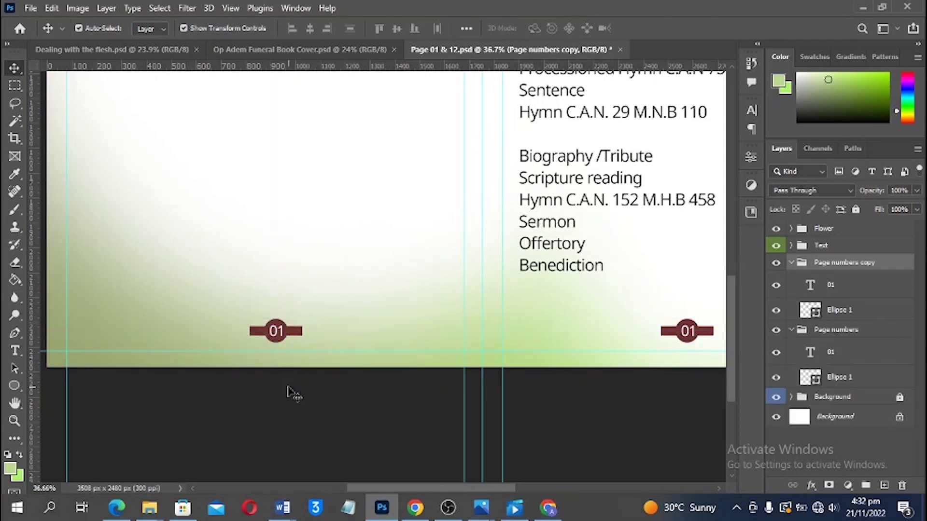
Change the copied badge's number from 01 to 12
key(t)
click(276, 331)
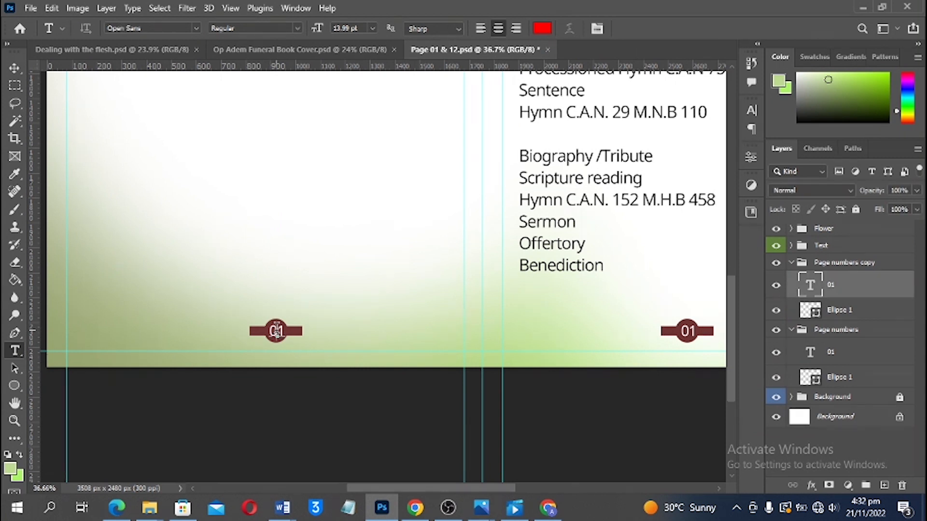
double_click(277, 332)
text(12)
key(ctrl+Return)
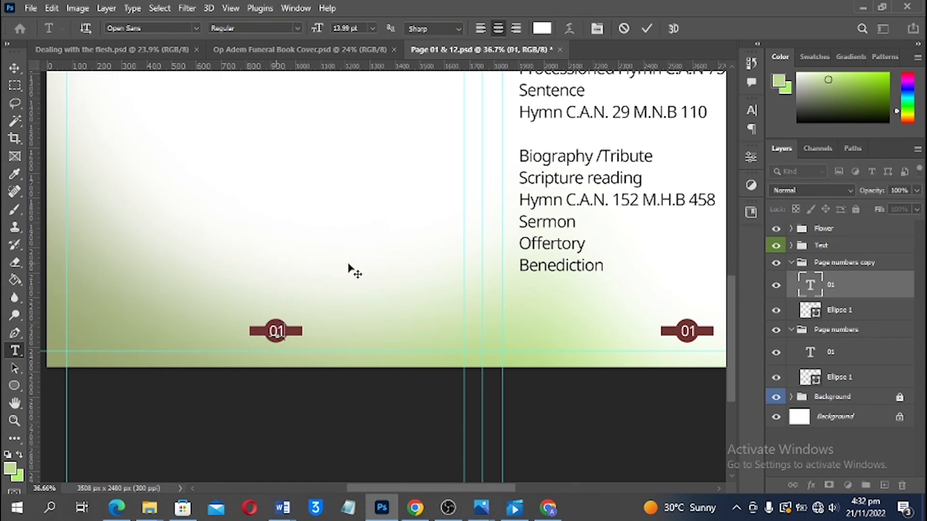
Select the 12 badge's text and ellipse layers and shift the badge toward the left page
click(14, 69)
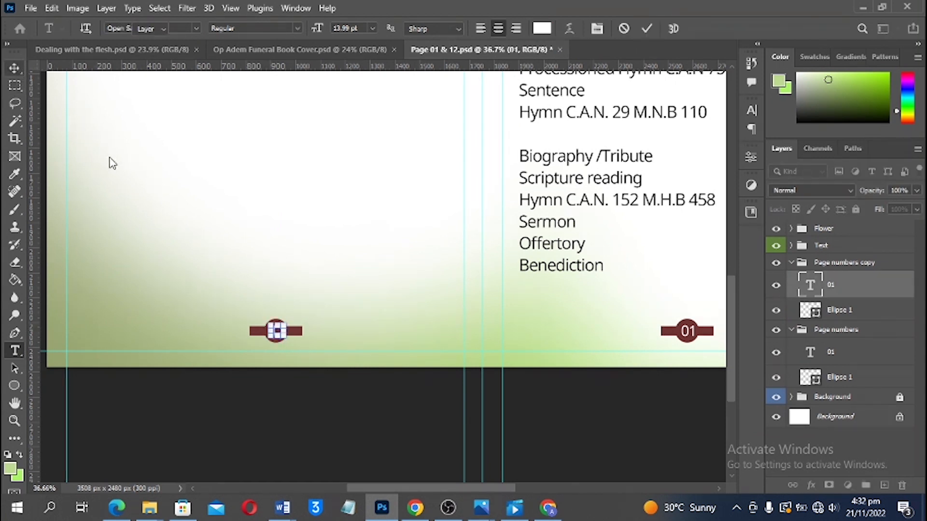
click(309, 426)
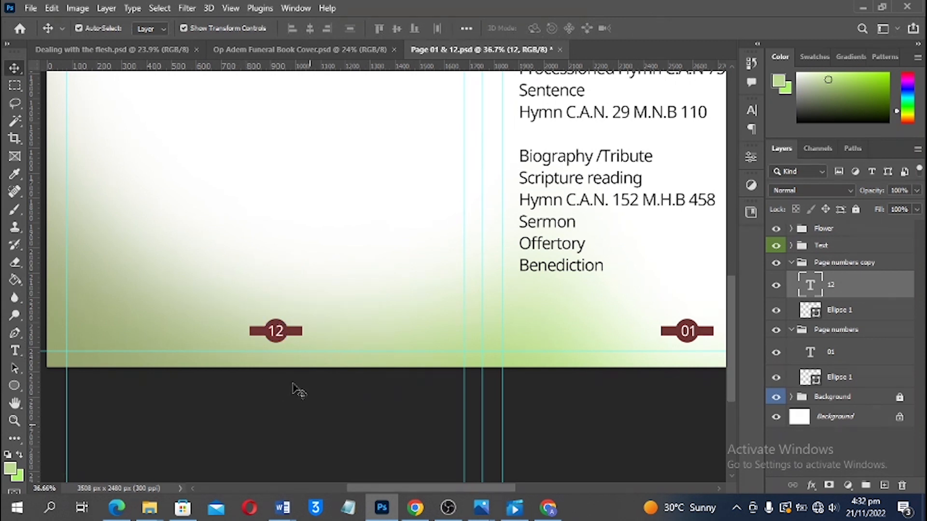
drag(264, 313, 289, 329)
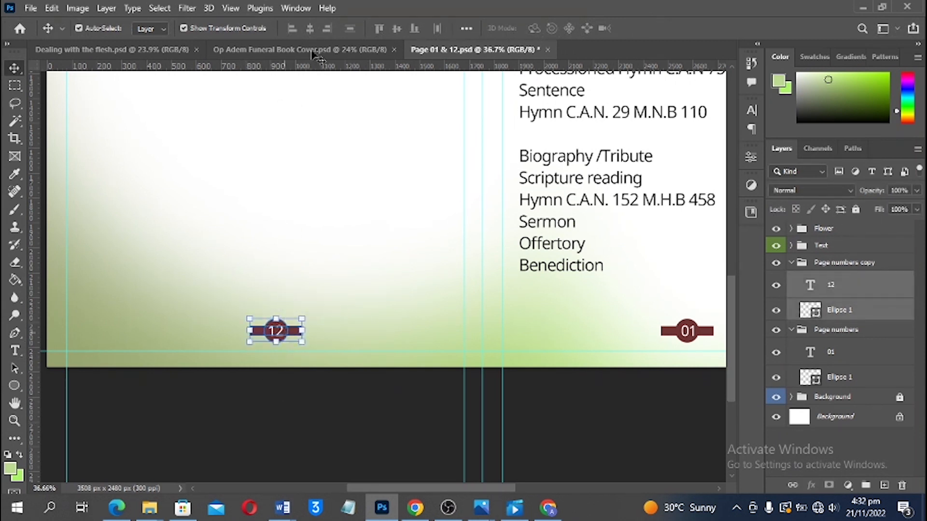
click(310, 28)
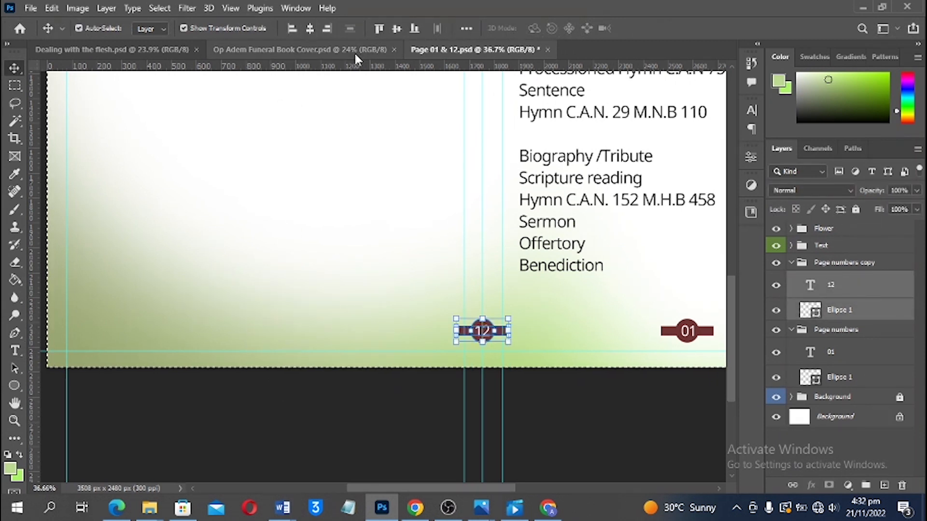
key(ctrl+d)
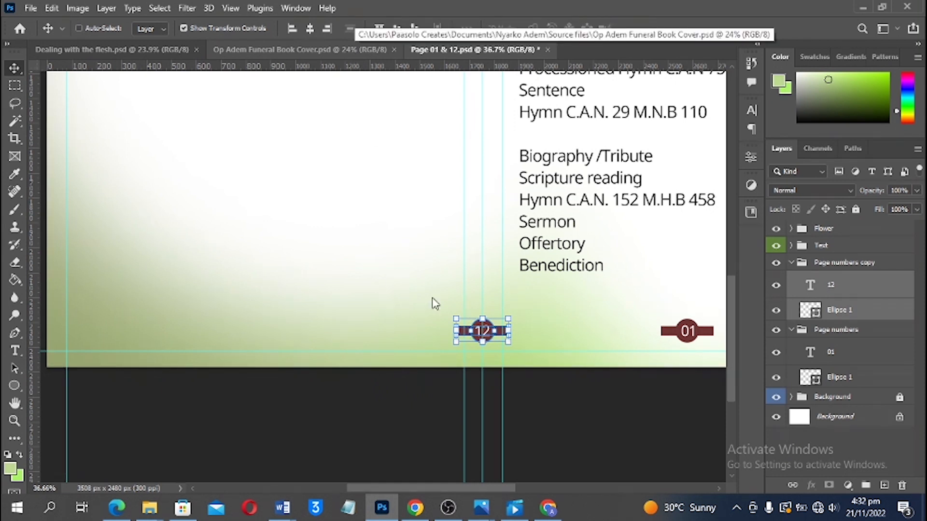
drag(490, 329, 364, 326)
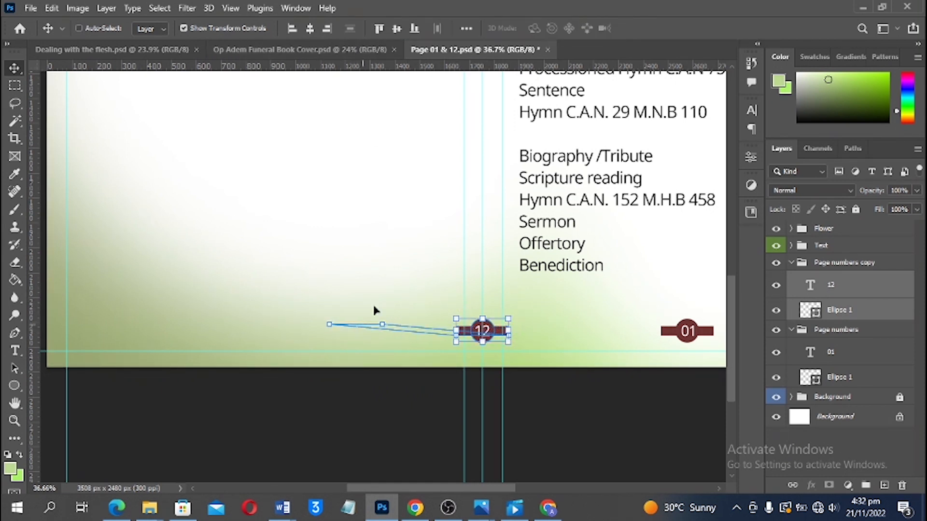
ctrl+click(406, 246)
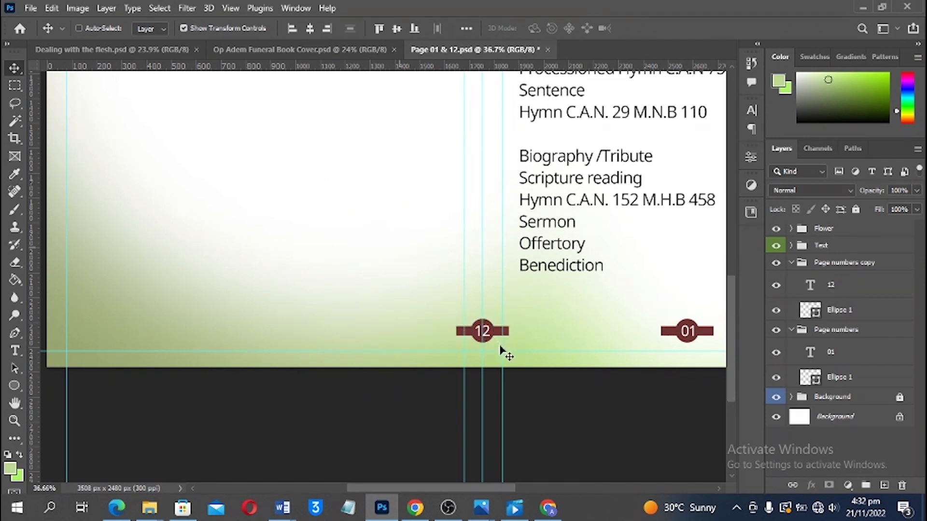
Position the 12 badge at the bottom centre of the left page and save
drag(488, 343, 498, 352)
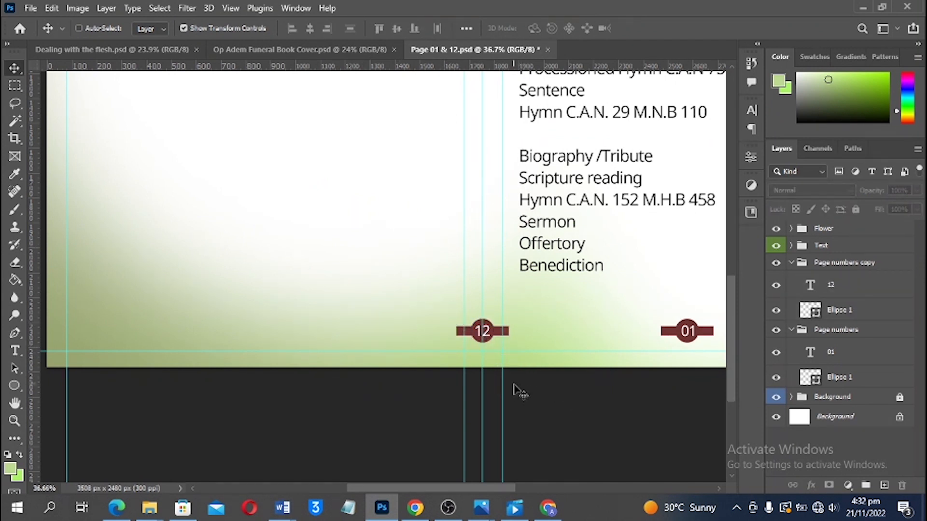
scroll(452, 335, down, 2)
drag(439, 314, 306, 329)
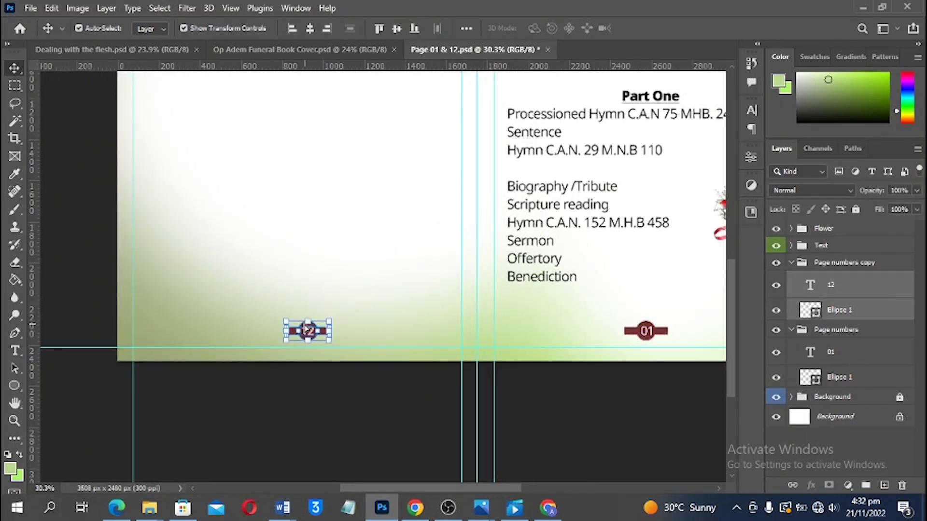
key(Right)
key(Right)
key(Right)
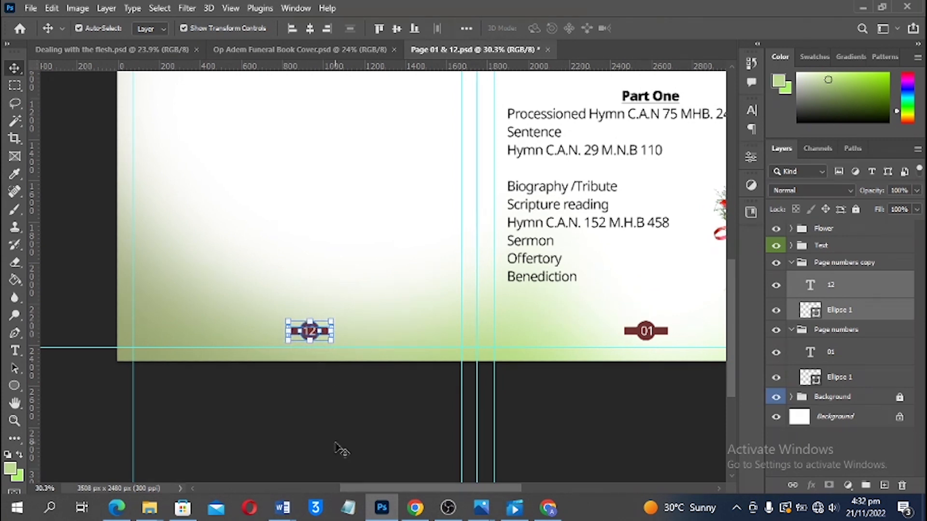
click(338, 434)
key(ctrl+0)
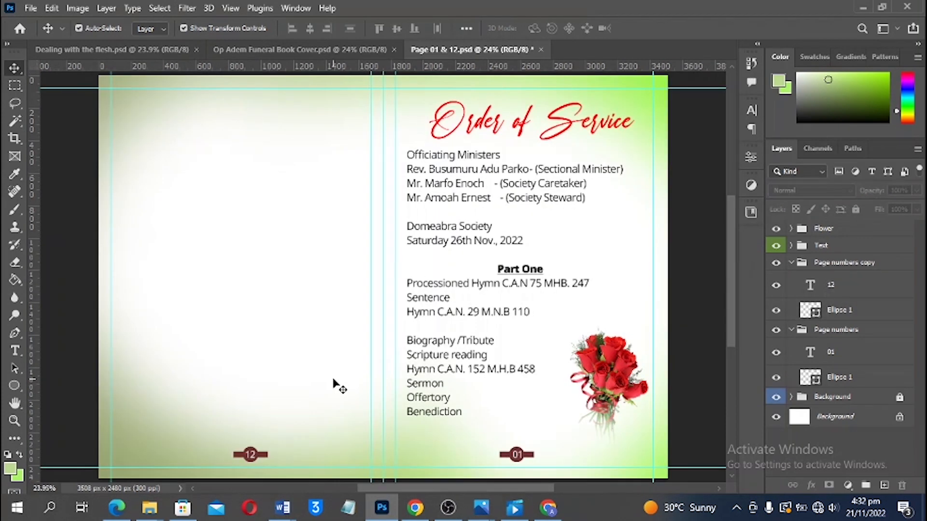
scroll(442, 215, down, 2)
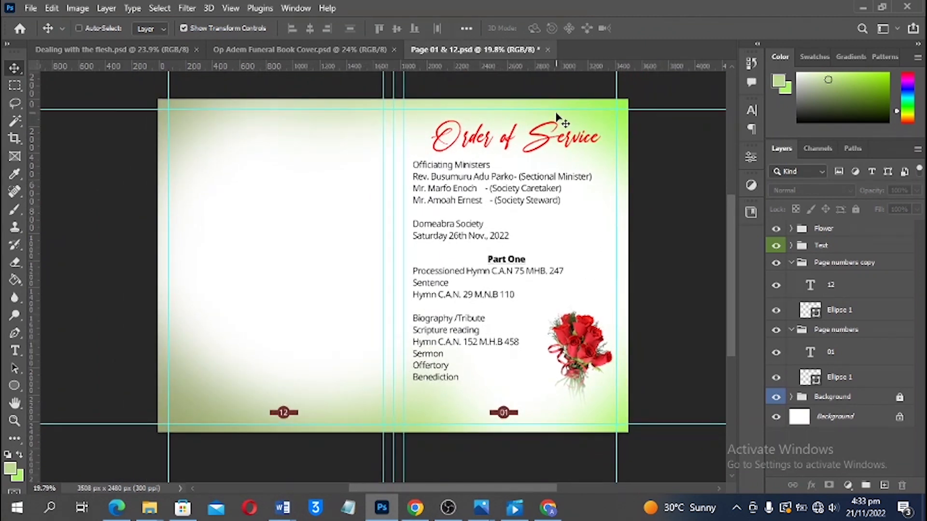
key(ctrl+s)
Duplicate the spread via Image > Duplicate, naming the copy 'Page 02 & 11 copy'
click(77, 10)
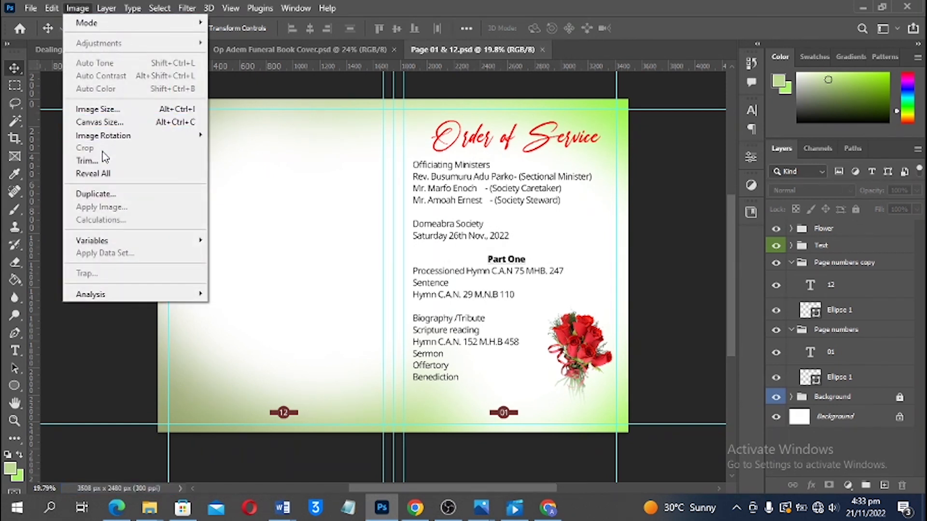
click(107, 193)
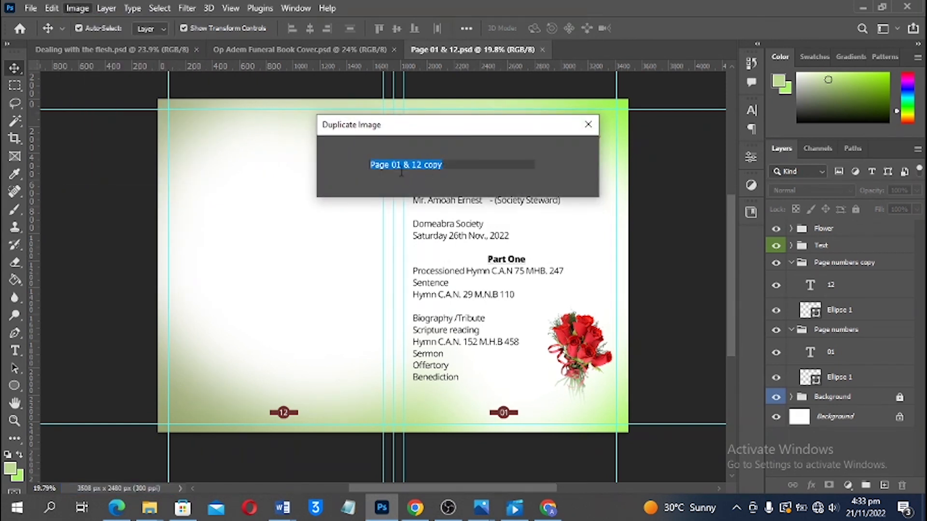
click(397, 167)
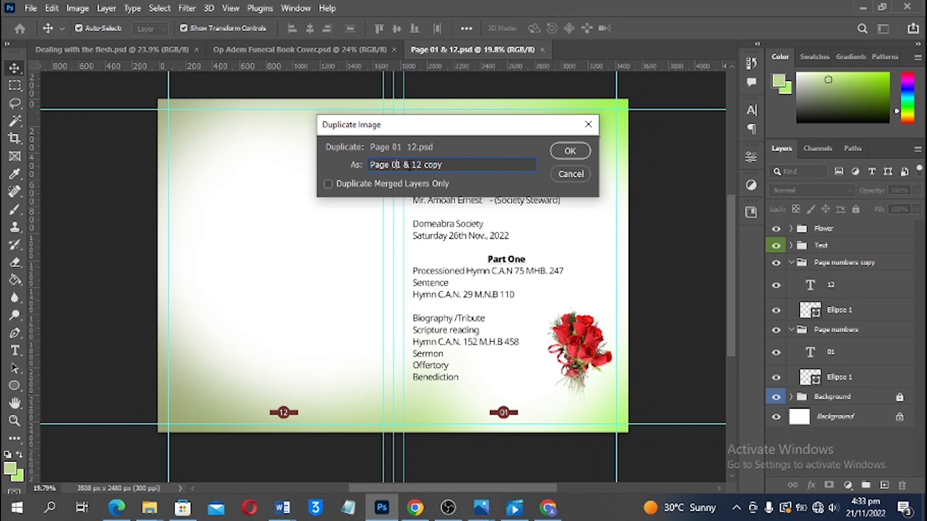
key(Delete)
text(2 & 1)
Create the renamed duplicate and change its left page number from 12 to 02
click(564, 153)
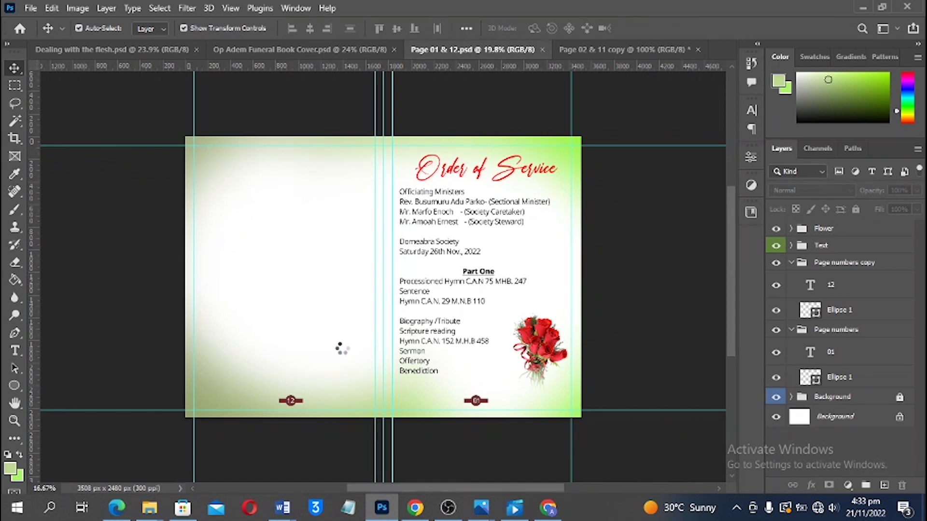
scroll(280, 415, up, 3)
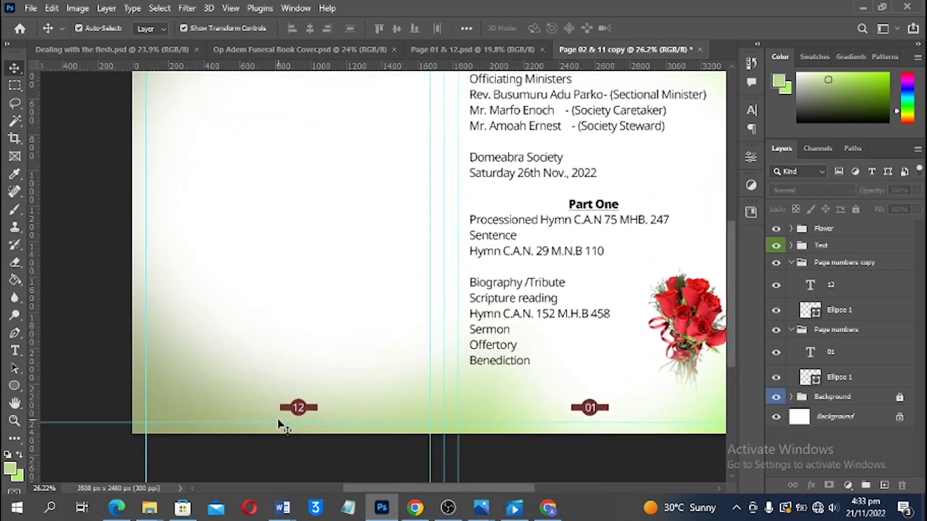
key(t)
double_click(295, 407)
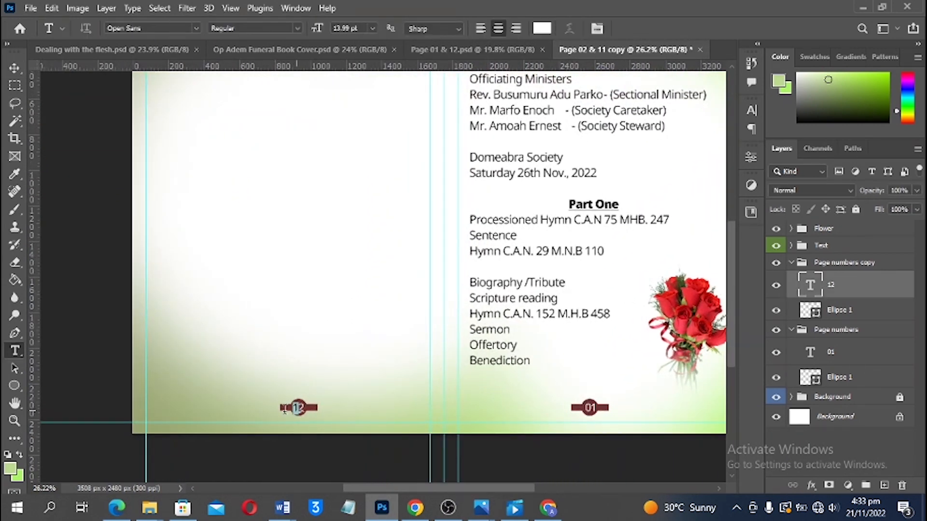
text(0)
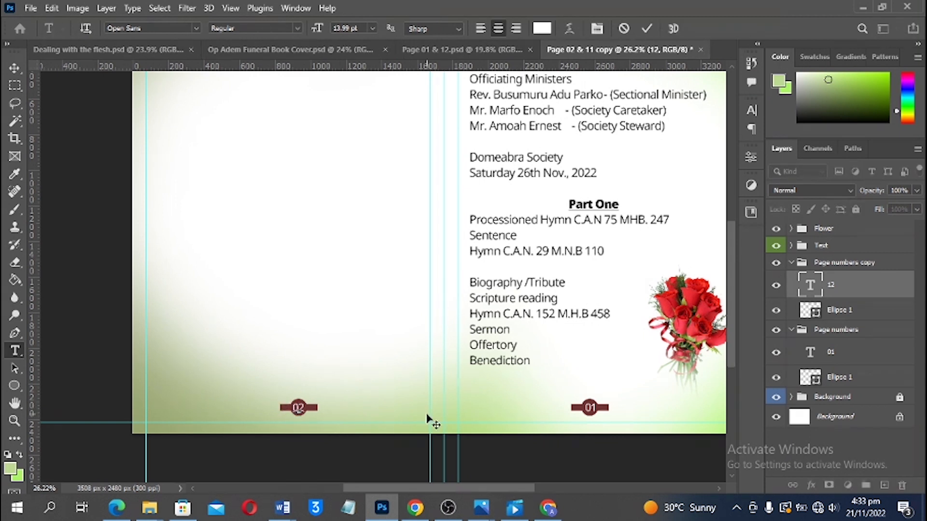
text(2)
click(15, 69)
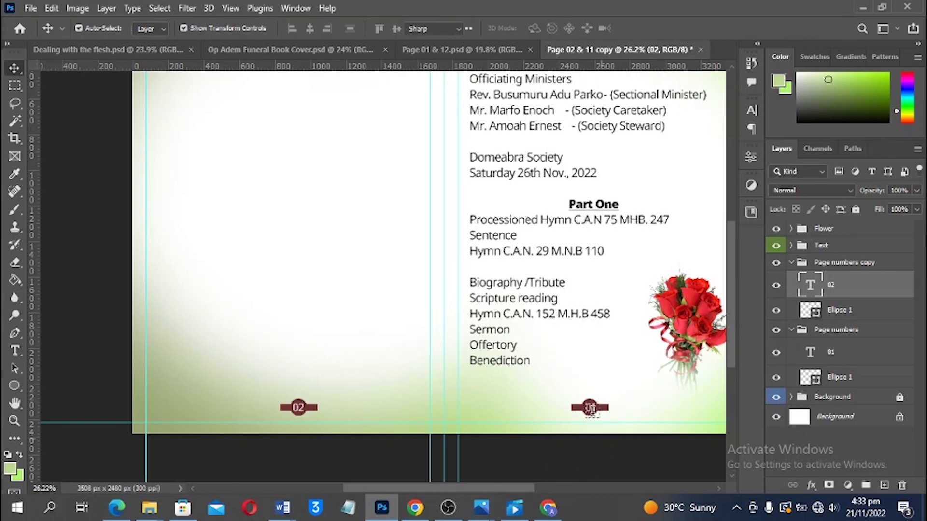
Change the right page number from 01 to 11
double_click(590, 408)
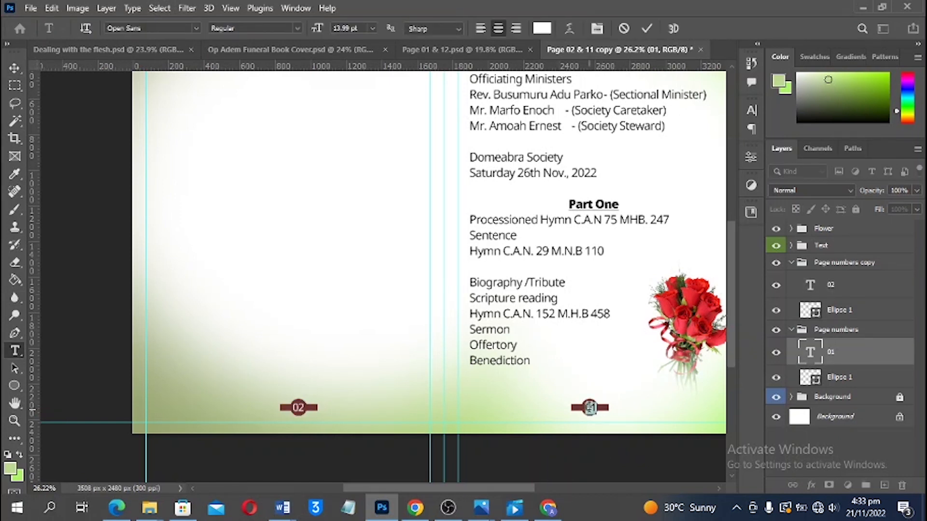
text(1)
click(629, 444)
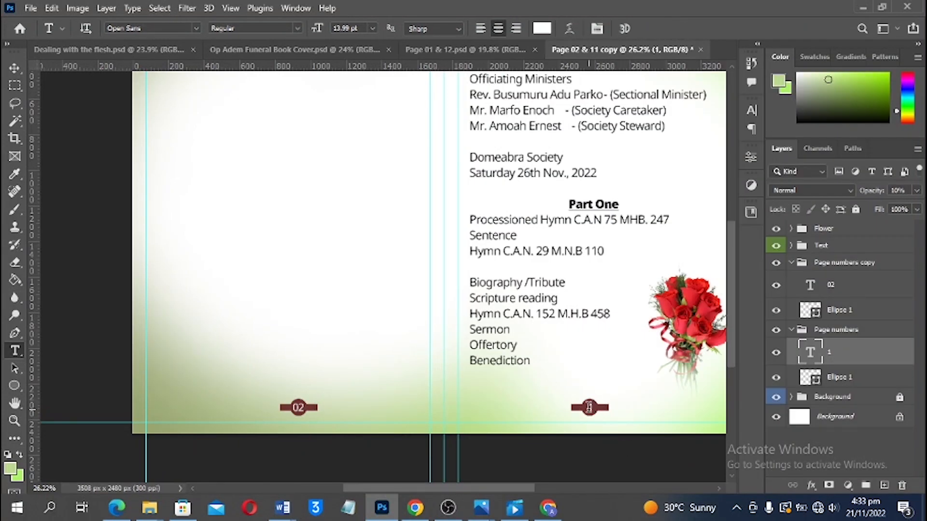
double_click(595, 409)
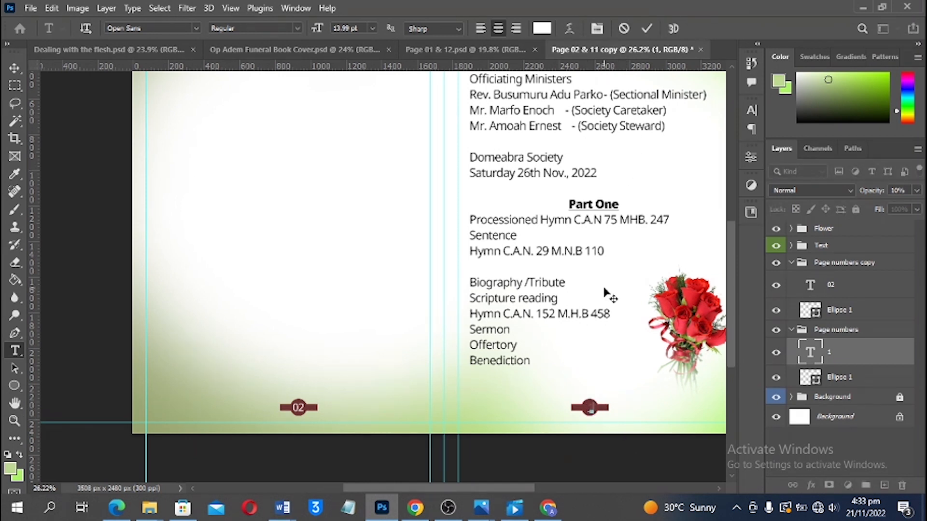
key(ctrl)
key(ctrl+Return)
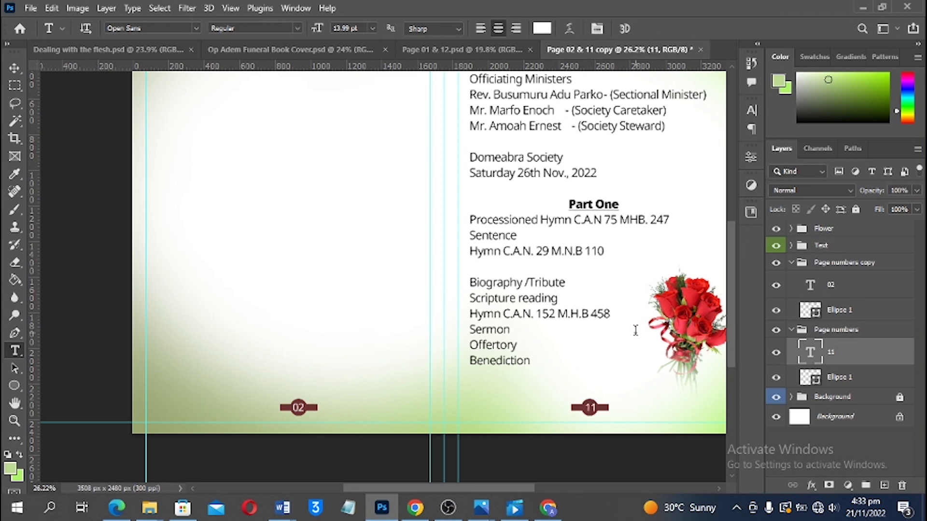
Centre the 11 text horizontally and vertically on its badge, then fit the spread in the window
key(v)
scroll(618, 405, up, 2)
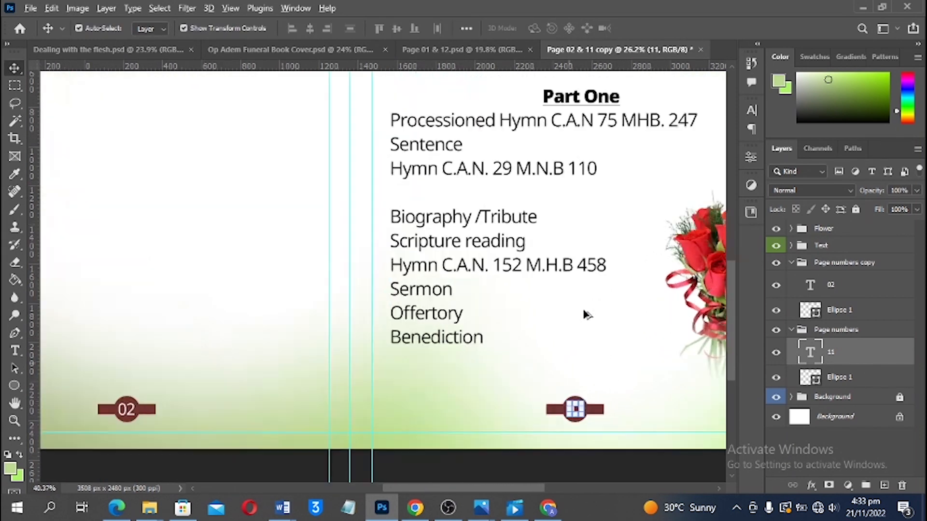
scroll(585, 309, down, 2)
scroll(594, 327, up, 2)
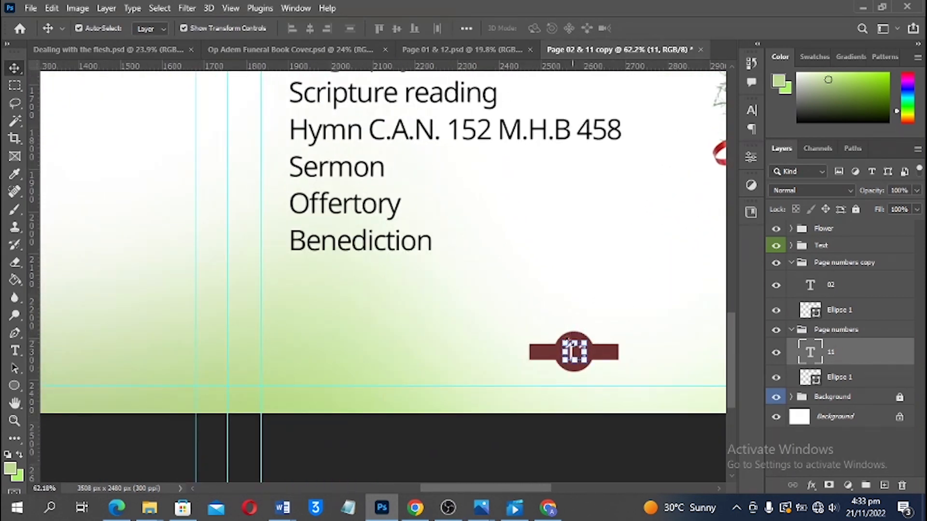
shift+click(533, 358)
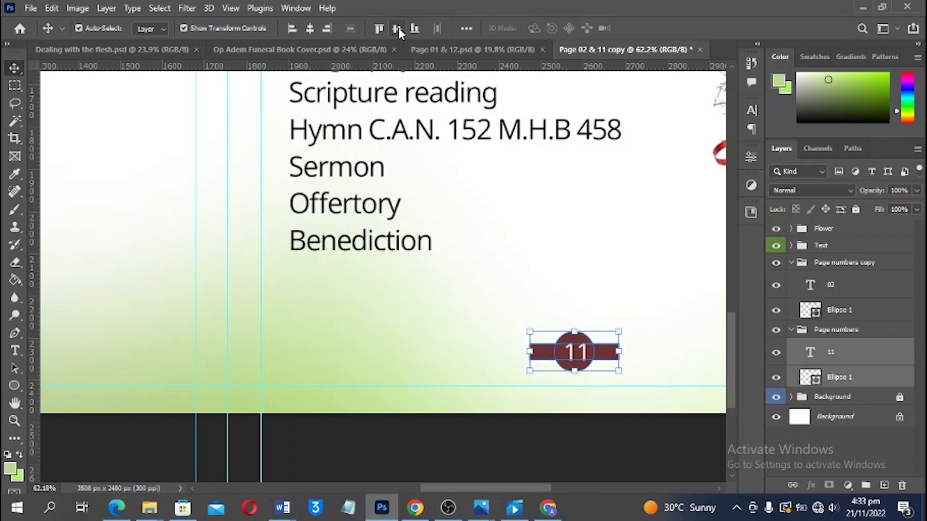
click(311, 32)
click(367, 450)
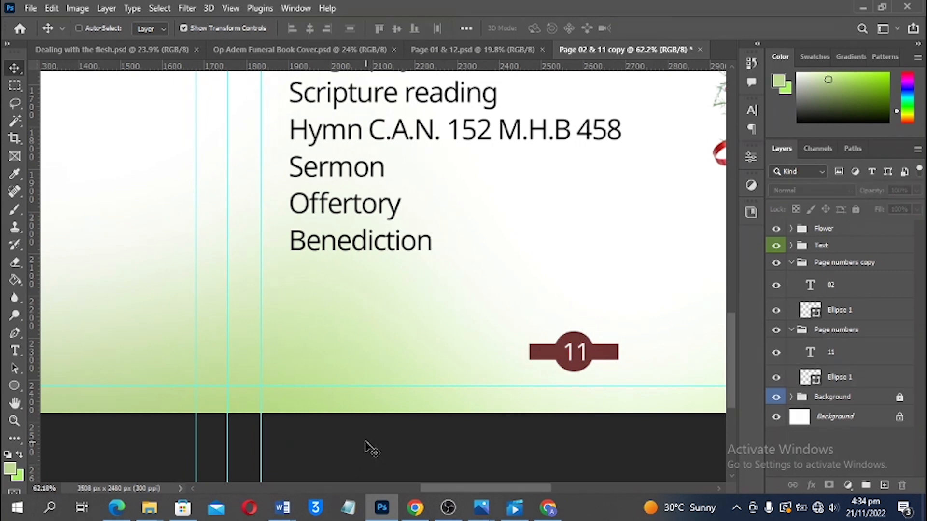
key(ctrl+0)
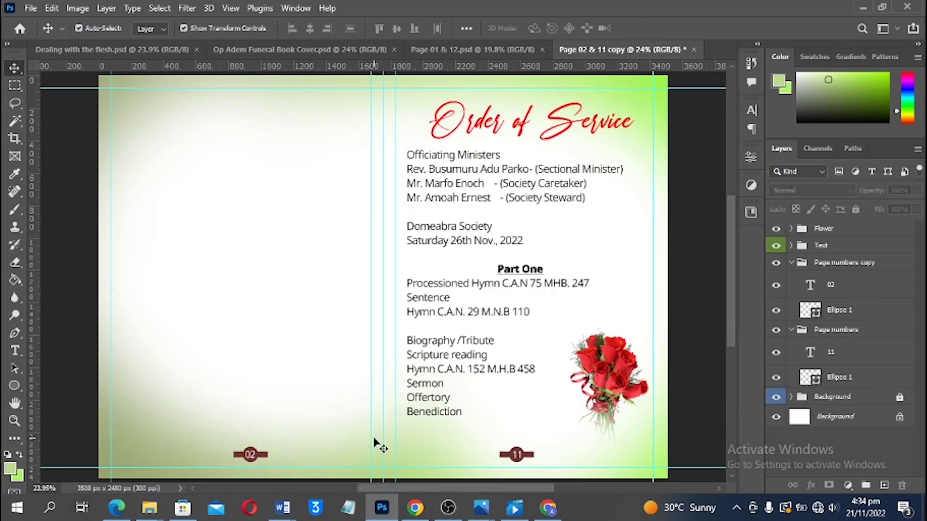
Move the programme text and rose bouquet onto the left page and delete the Order of Service heading
scroll(526, 263, down, 3)
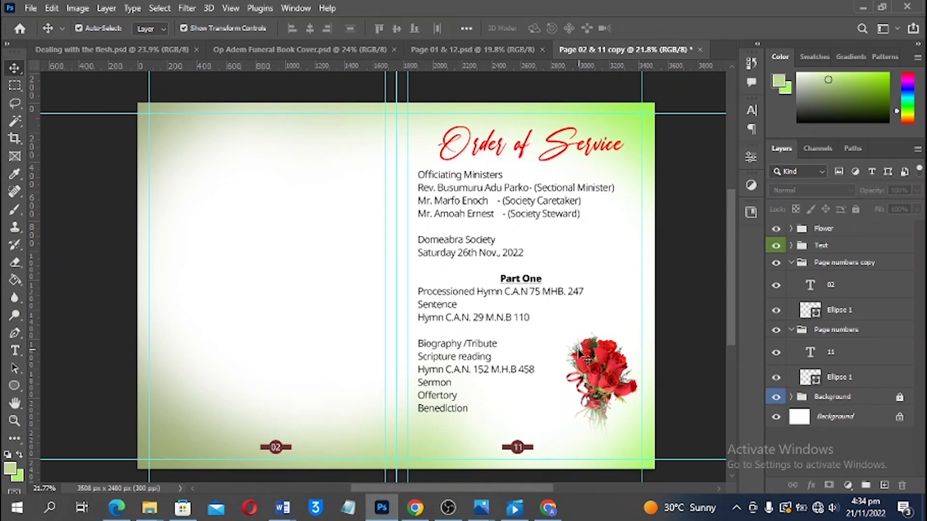
click(506, 291)
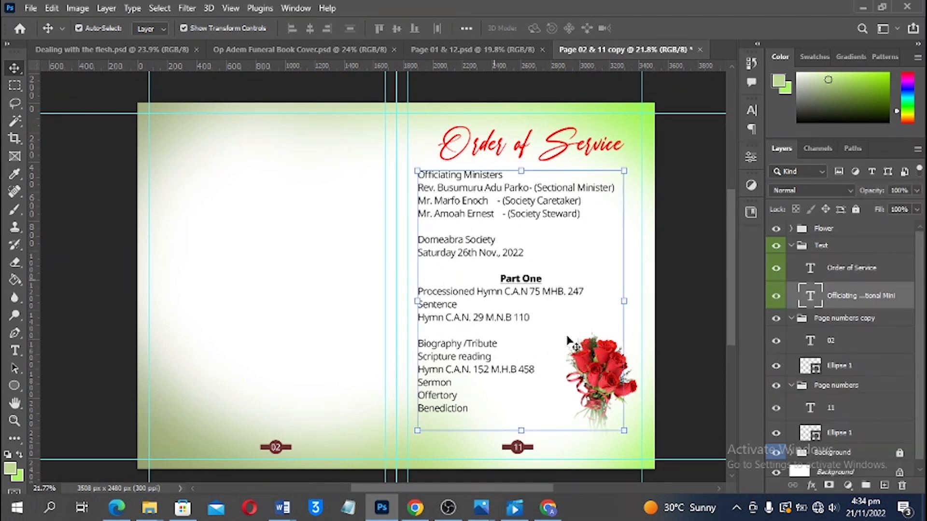
shift+click(595, 370)
drag(595, 371, 346, 358)
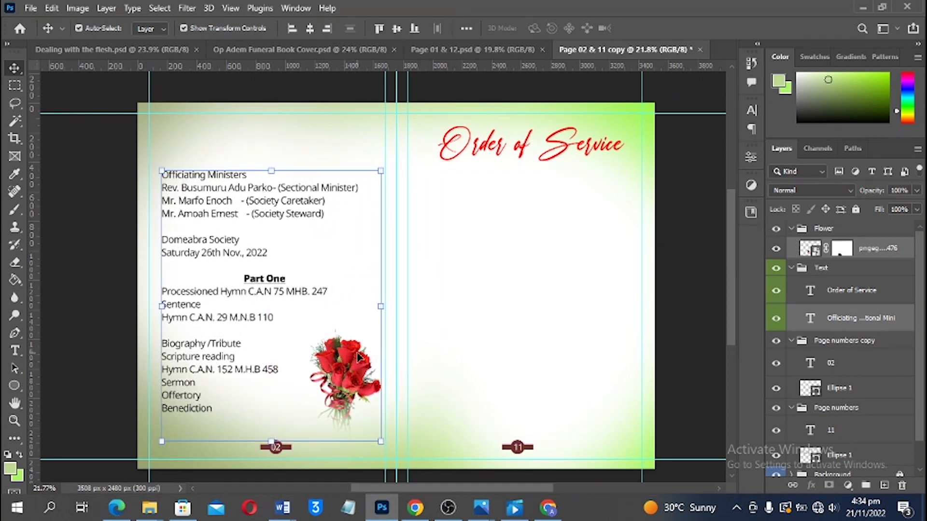
click(527, 159)
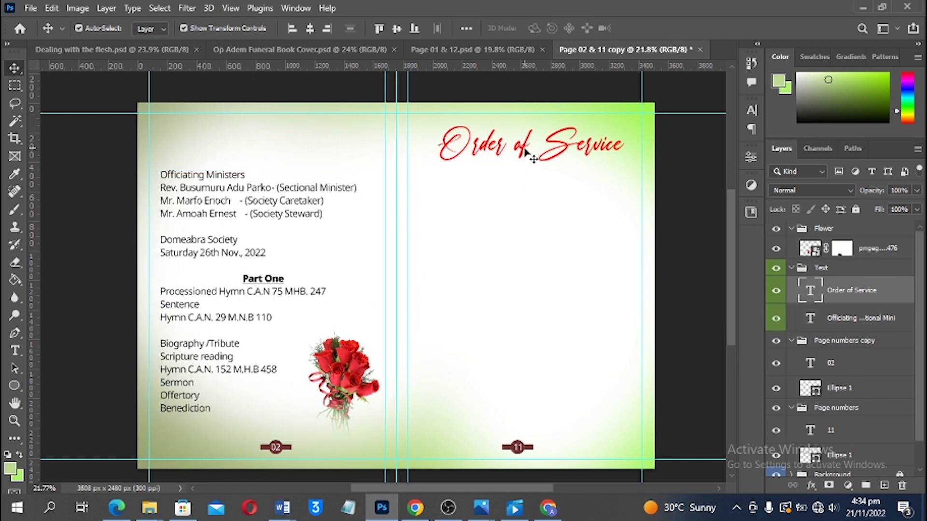
key(Delete)
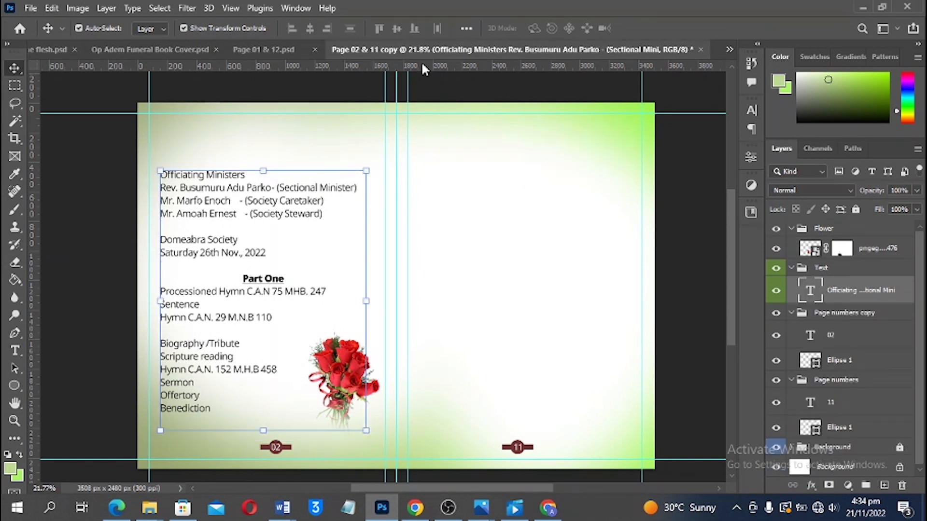
In Page 01 & 12, move the Page numbers copy group to the top of the layers
click(283, 53)
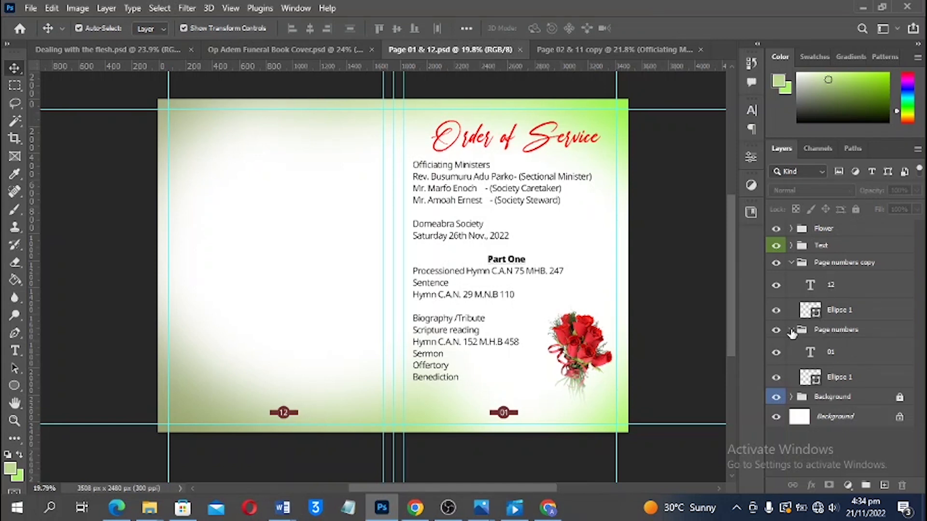
click(791, 331)
click(829, 331)
click(827, 264)
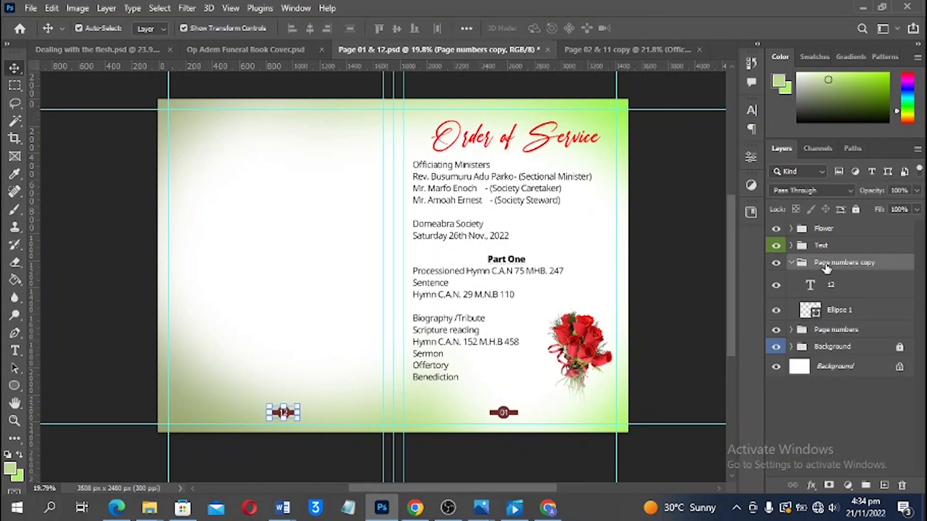
drag(826, 267, 800, 220)
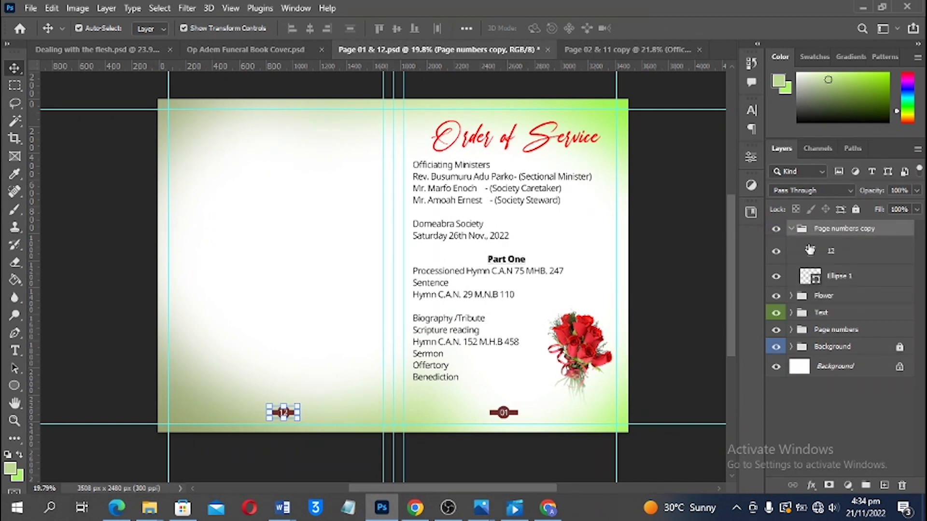
click(792, 229)
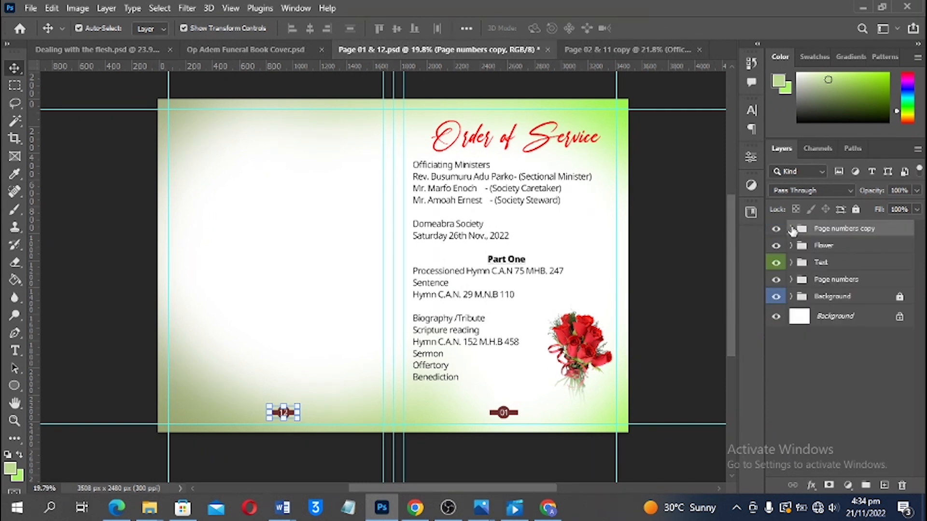
click(694, 353)
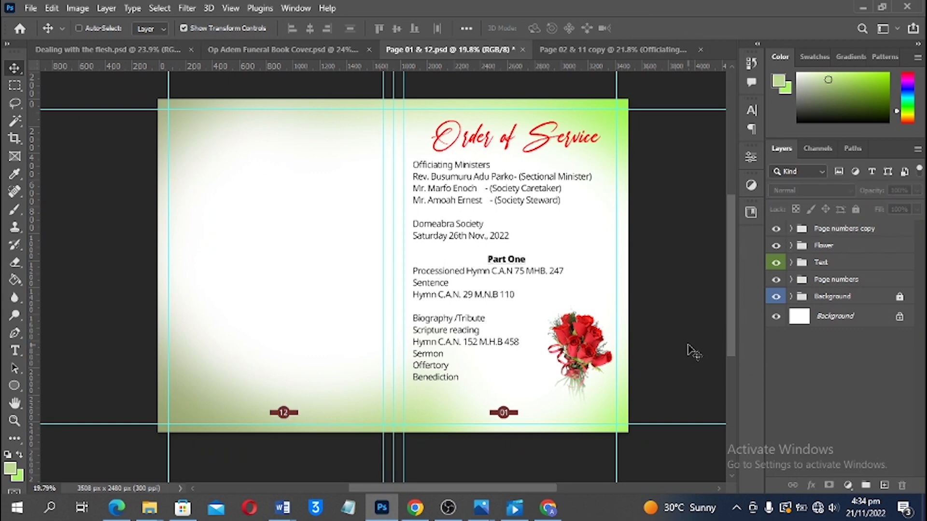
click(616, 51)
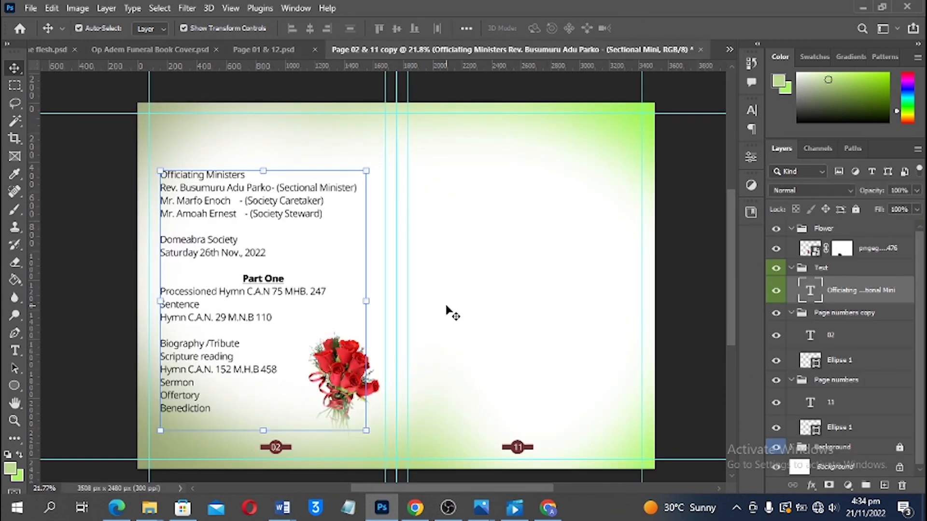
In the Tribute to the late Op Word document, select the Part Two programme down to Closing Hymn
mouse_move(282, 508)
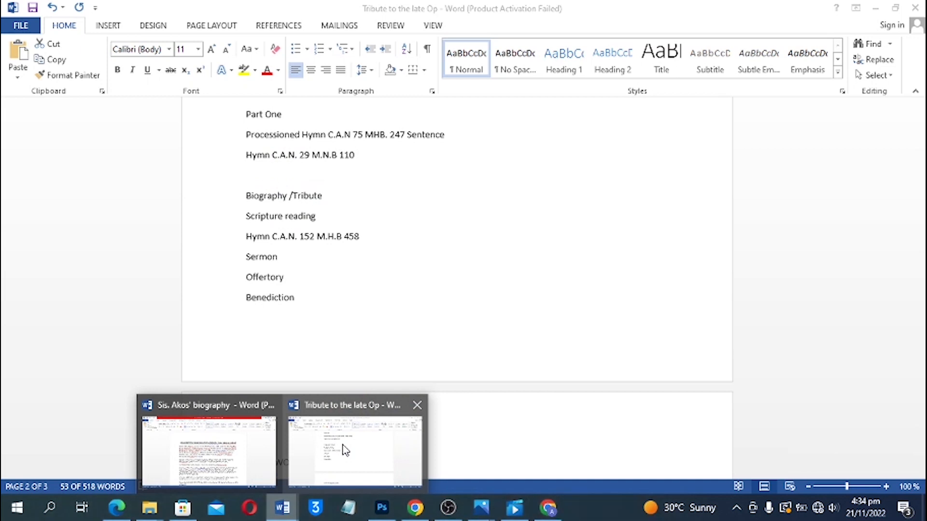
click(345, 445)
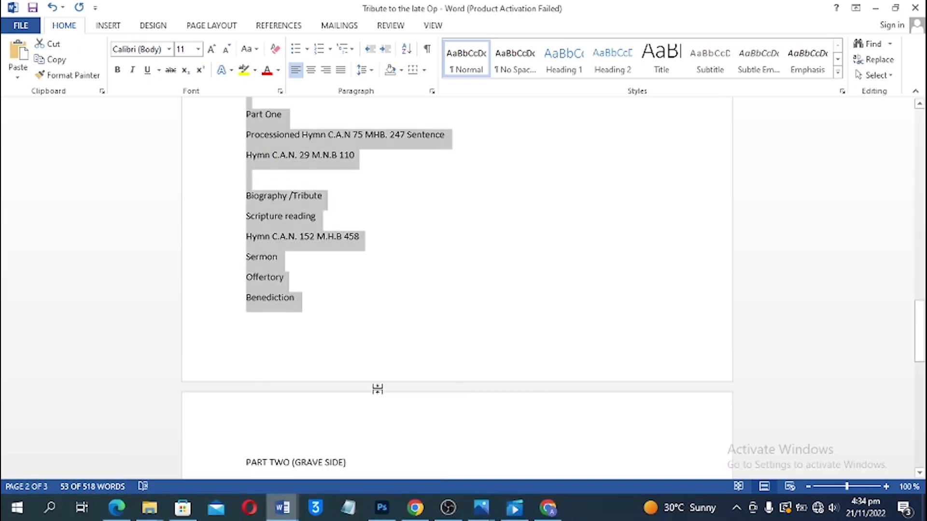
scroll(346, 405, down, 4)
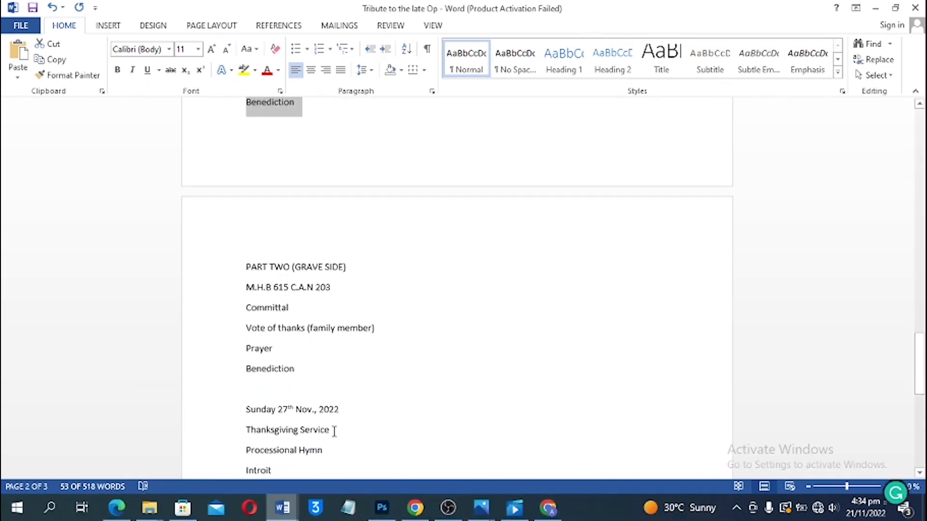
scroll(346, 422, down, 3)
scroll(328, 367, up, 2)
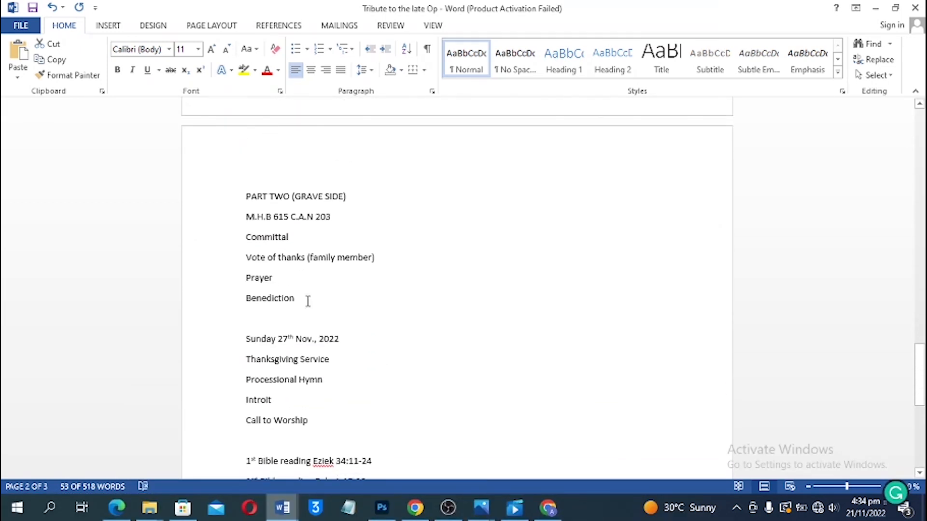
scroll(264, 225, up, 1)
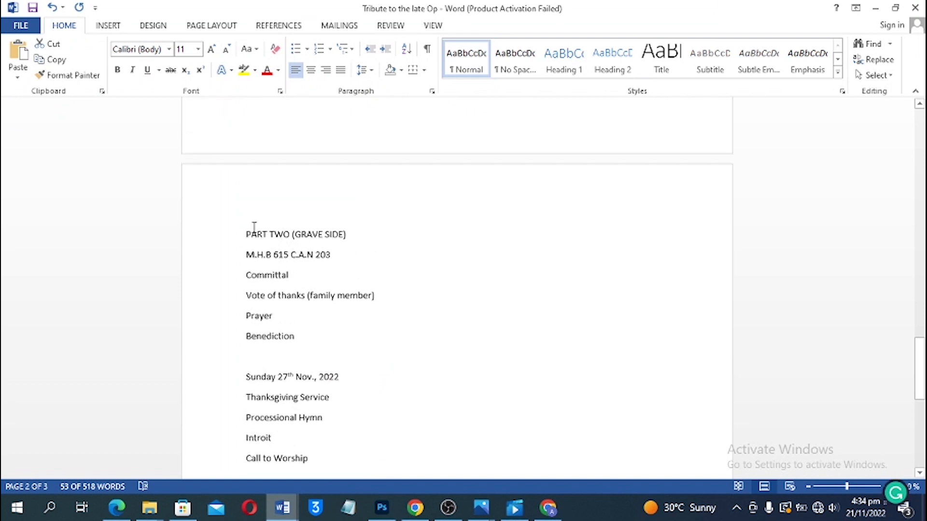
drag(232, 240, 407, 259)
Replace the left page's programme text with the copied Part Two programme
click(382, 508)
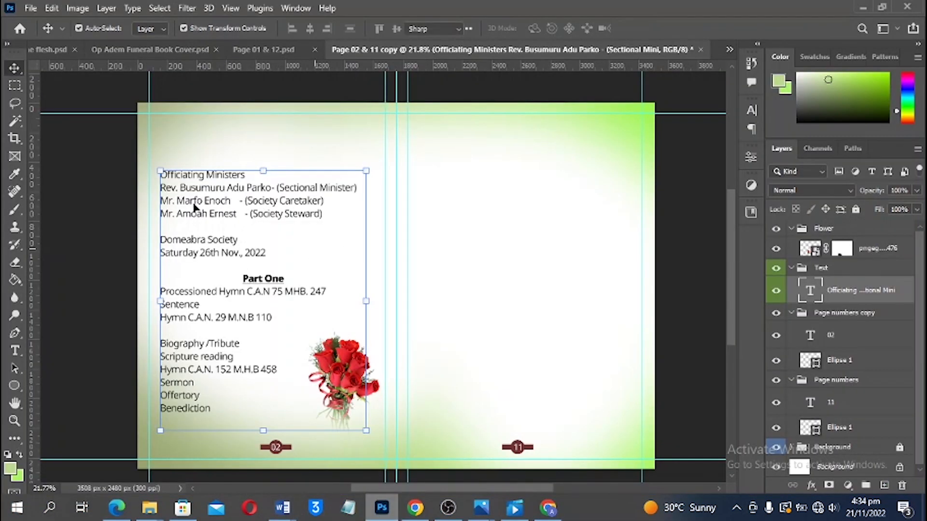
double_click(191, 190)
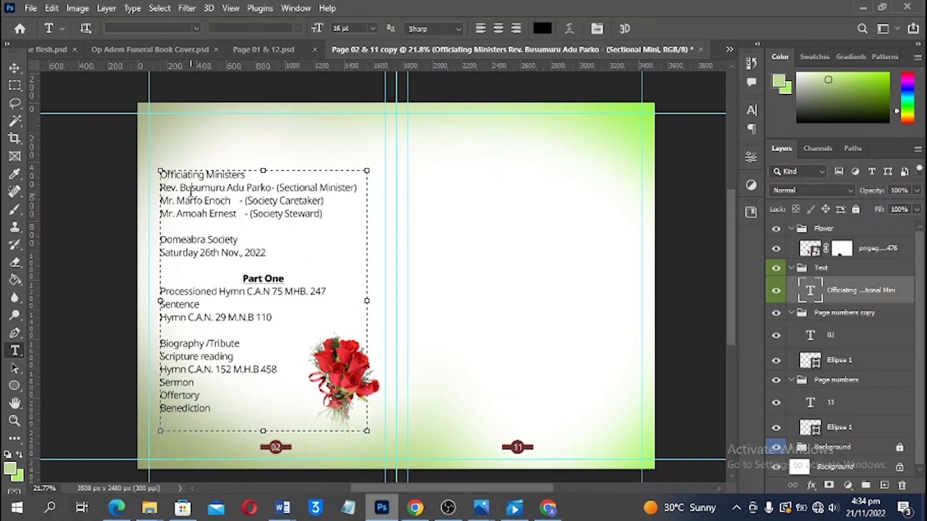
key(ctrl+a)
key(ctrl+v)
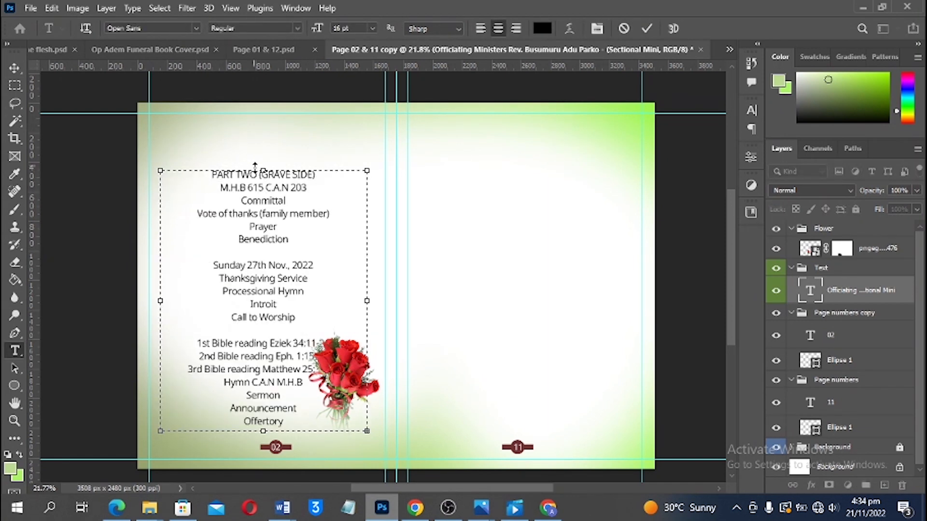
Enlarge the text box upward to fit all lines and left-align the Part Two order of service
drag(255, 165, 267, 134)
key(ctrl+a)
click(481, 28)
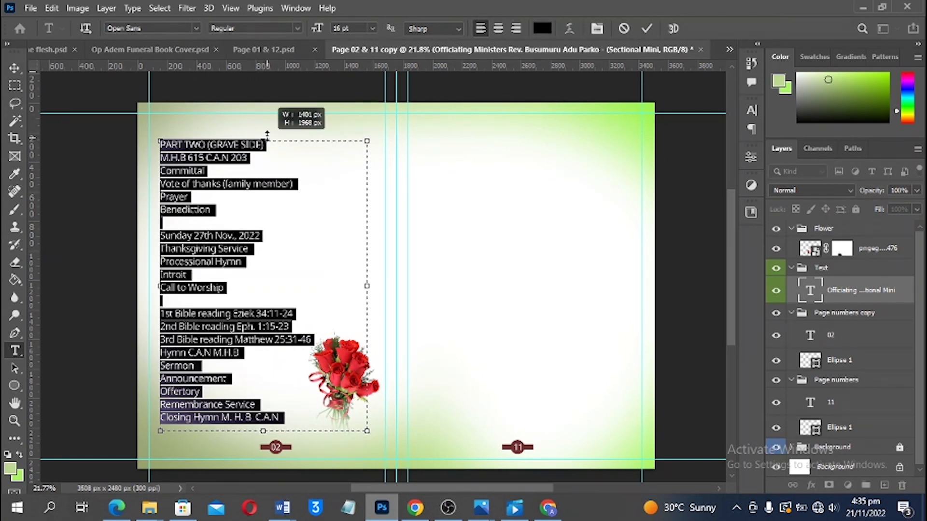
key(Escape)
key(v)
click(133, 50)
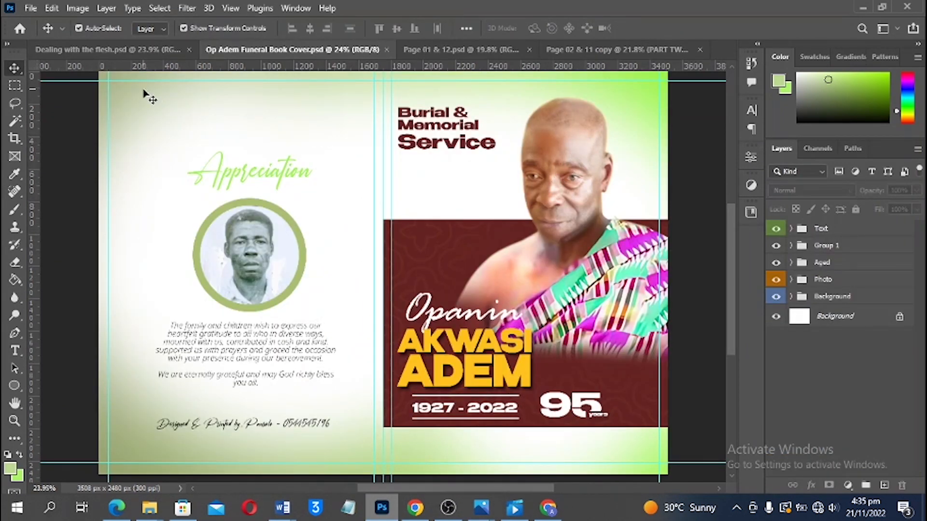
Lasso the man's head and shoulder on the cover photo, copy it to a layer, and drag it onto Page 02 & 11 copy
click(15, 103)
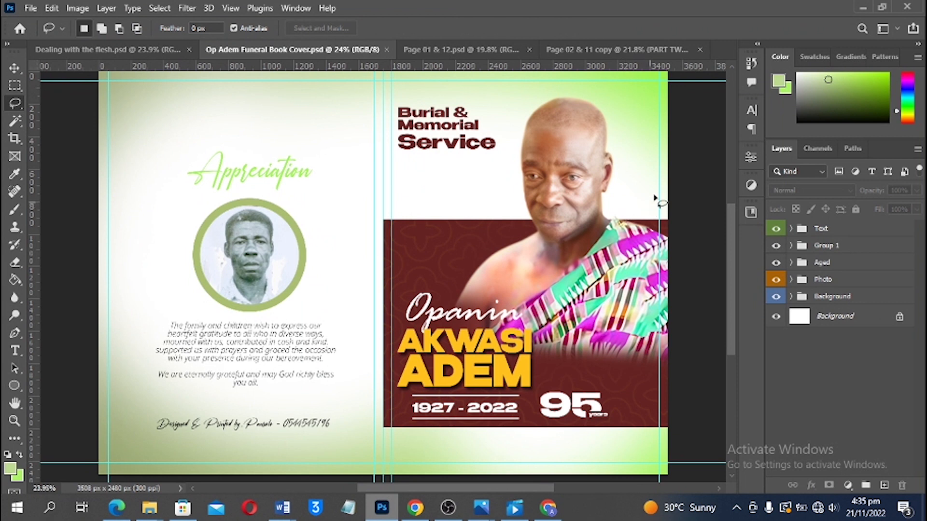
key(v)
click(560, 181)
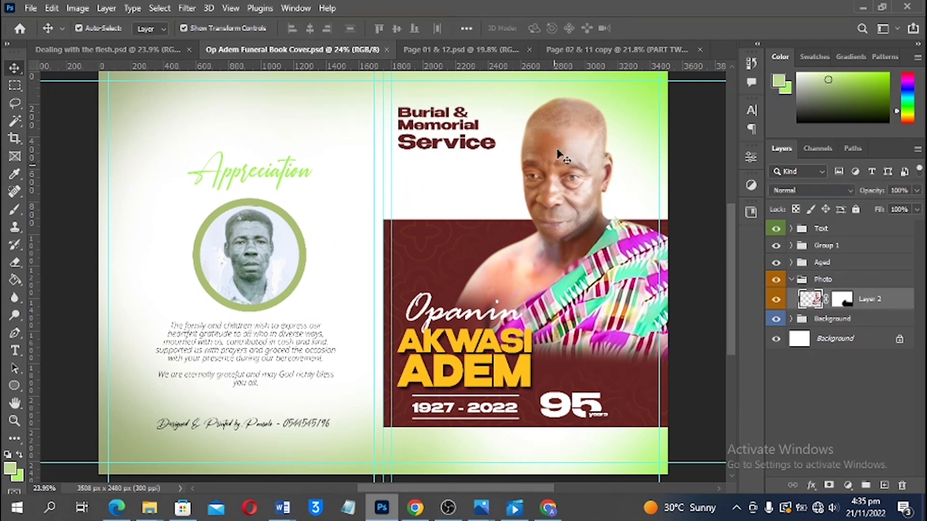
click(15, 104)
mouse_move(602, 90)
mouse_down()
mouse_move(539, 326)
mouse_move(664, 306)
mouse_move(681, 277)
mouse_move(692, 222)
mouse_move(686, 146)
mouse_move(659, 98)
mouse_move(628, 92)
mouse_up()
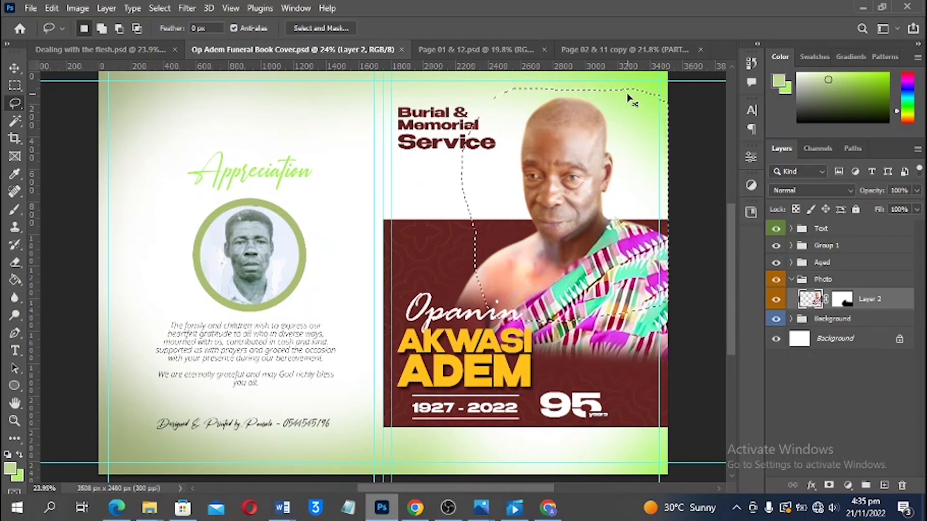
key(ctrl+j)
key(v)
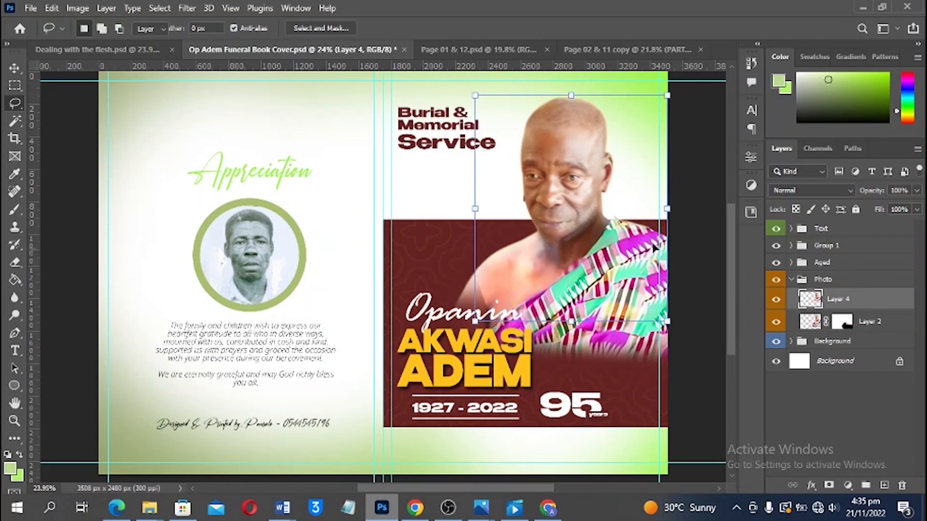
drag(574, 154, 387, 249)
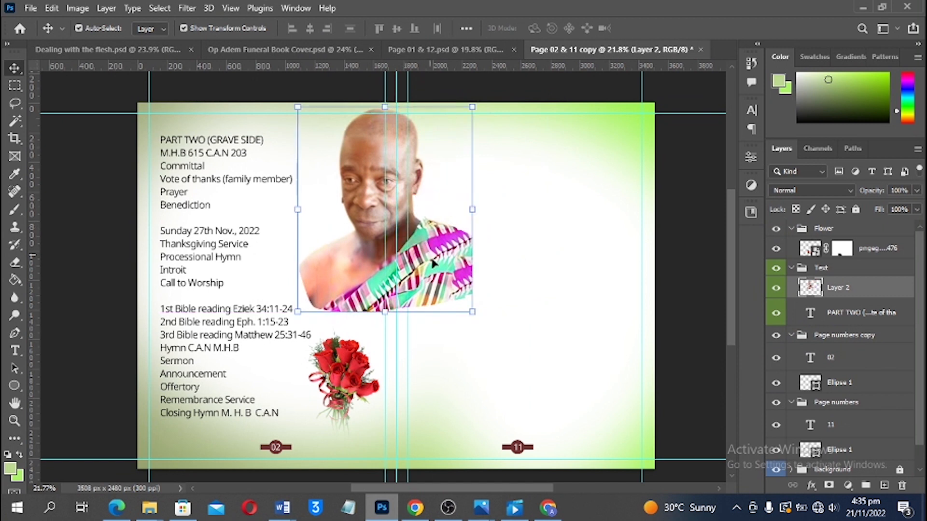
Scale the portrait down to about 39% and place it beside the PART TWO heading
drag(474, 321, 436, 270)
drag(374, 196, 347, 156)
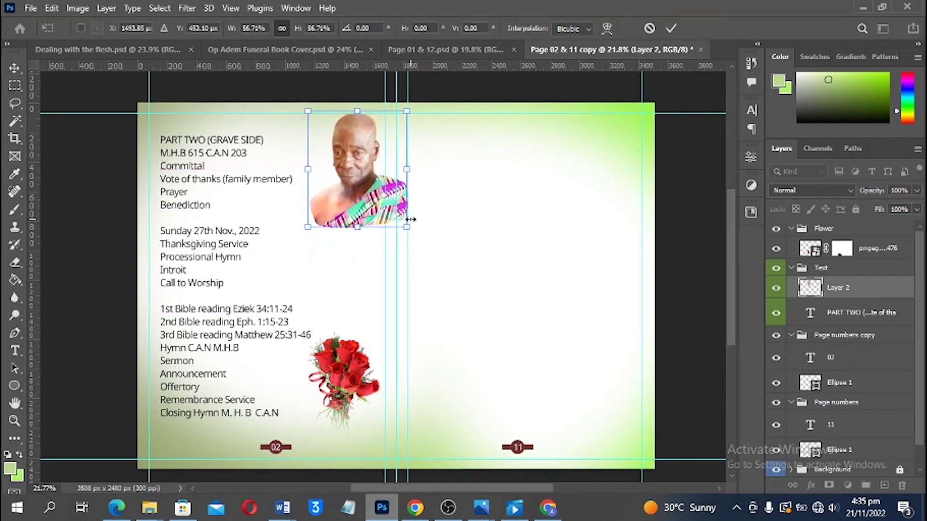
drag(408, 233, 392, 210)
drag(376, 170, 370, 161)
key(Return)
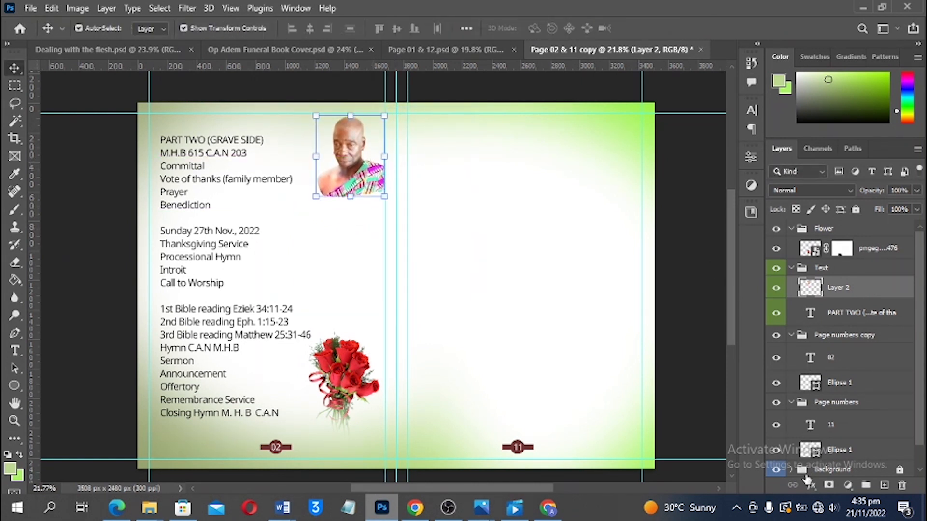
Mask the portrait, fading its cloth and shoulder with a 300 px brush, then nudge it left
click(829, 485)
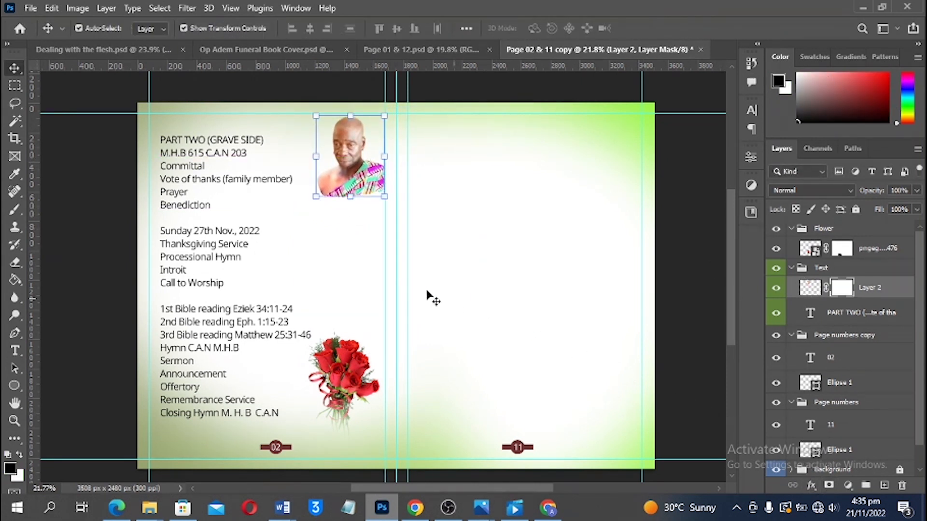
key(b)
key(bracketleft)
key(bracketleft)
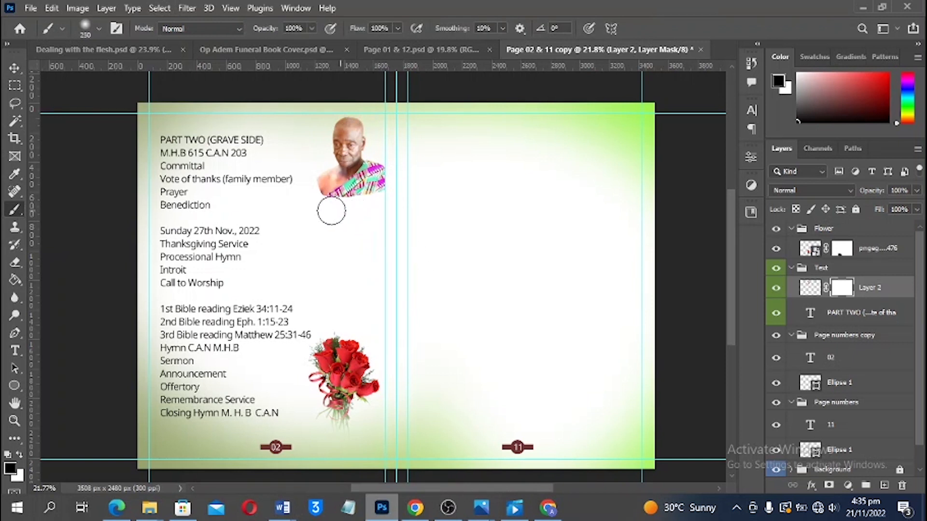
mouse_move(306, 185)
mouse_down()
mouse_move(339, 208)
mouse_move(390, 198)
mouse_move(408, 178)
mouse_move(413, 150)
mouse_move(358, 203)
mouse_move(321, 191)
mouse_up()
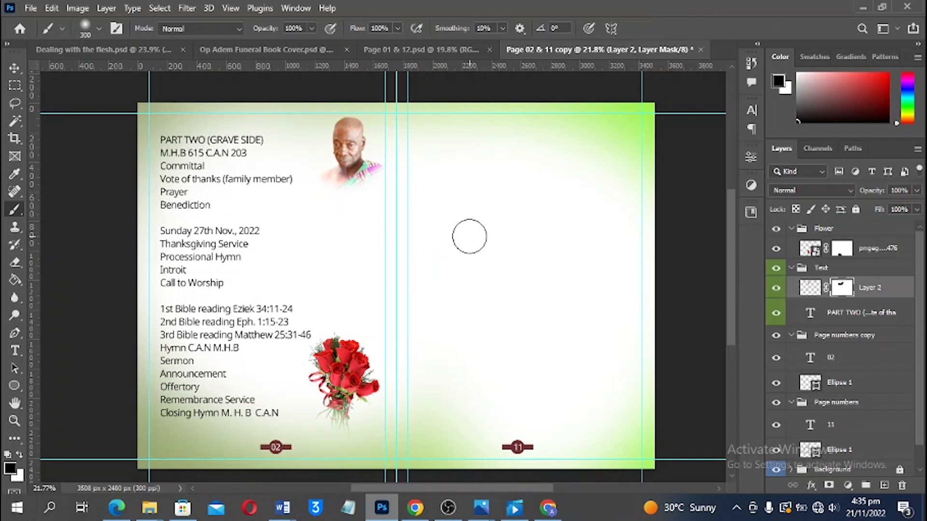
key(v)
drag(354, 159, 348, 161)
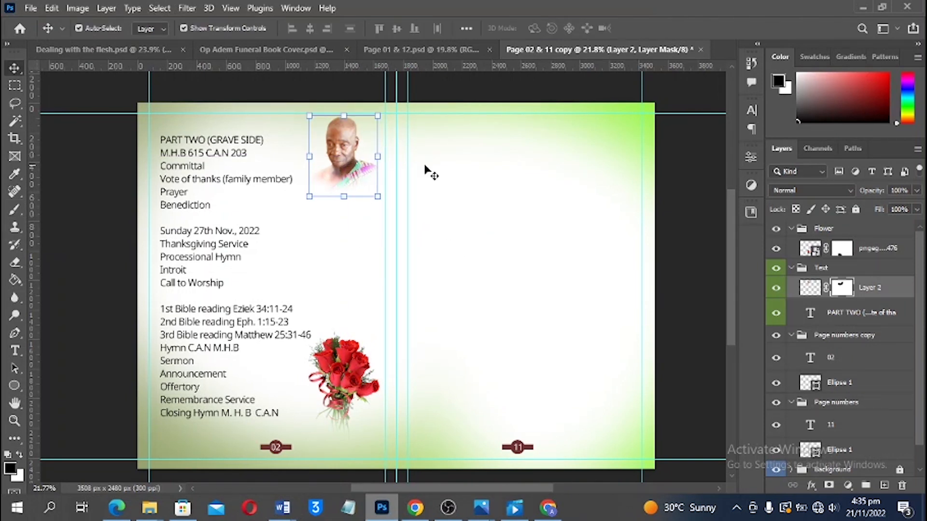
click(381, 51)
Delete the extra head layer, Layer 4, from the cover and collapse the Photo group
click(295, 50)
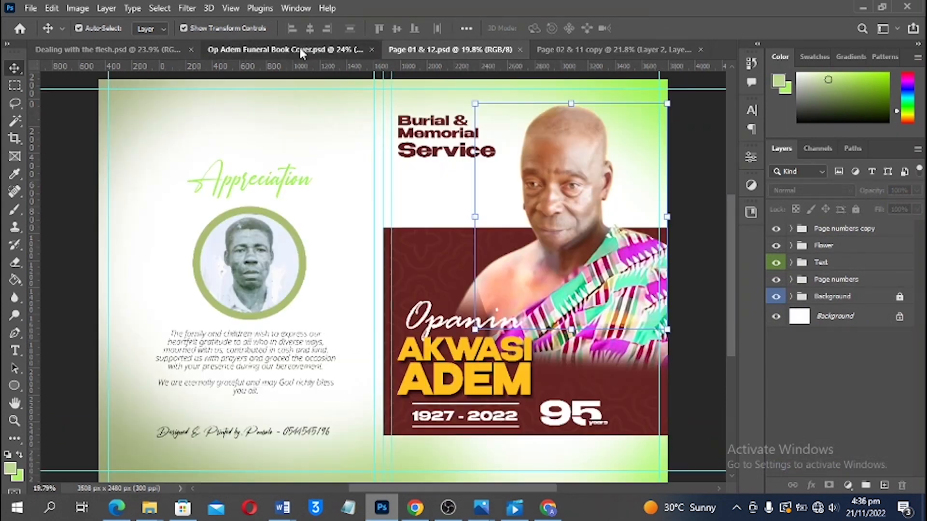
click(797, 280)
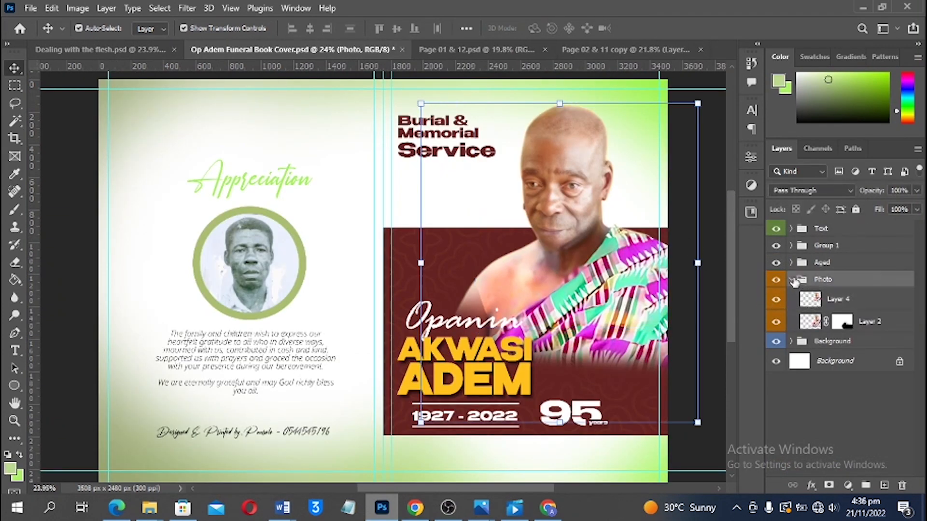
click(838, 301)
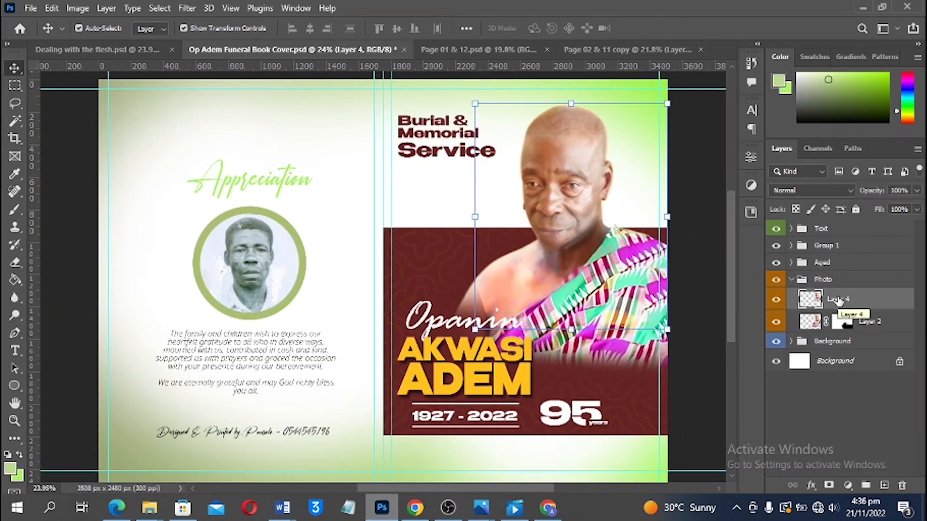
key(Delete)
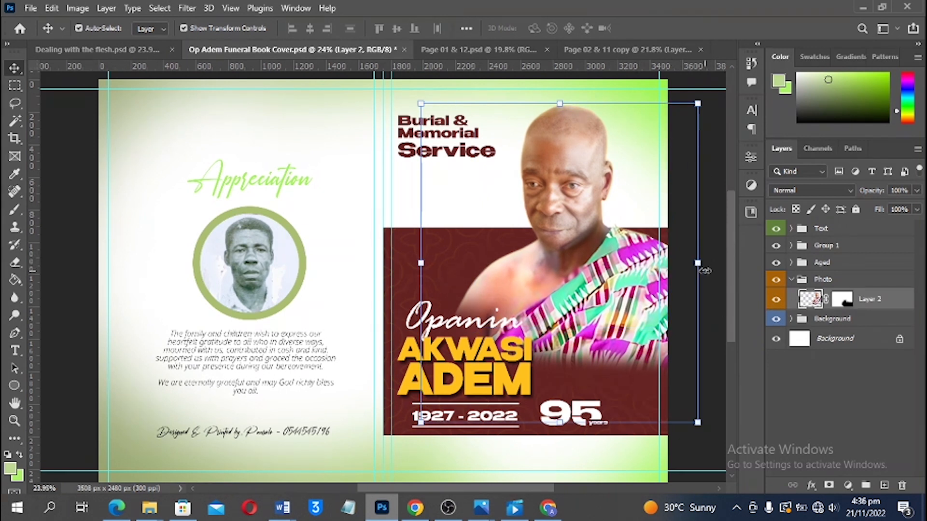
click(717, 205)
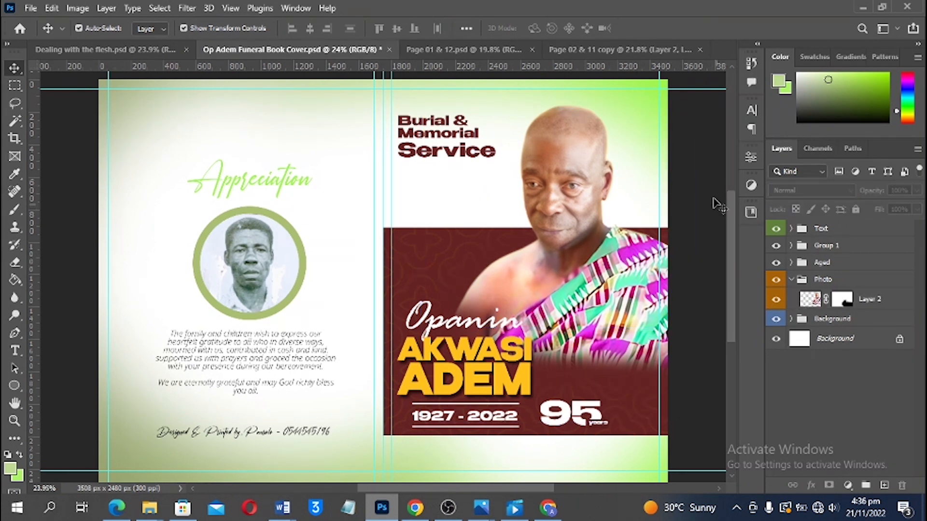
click(791, 280)
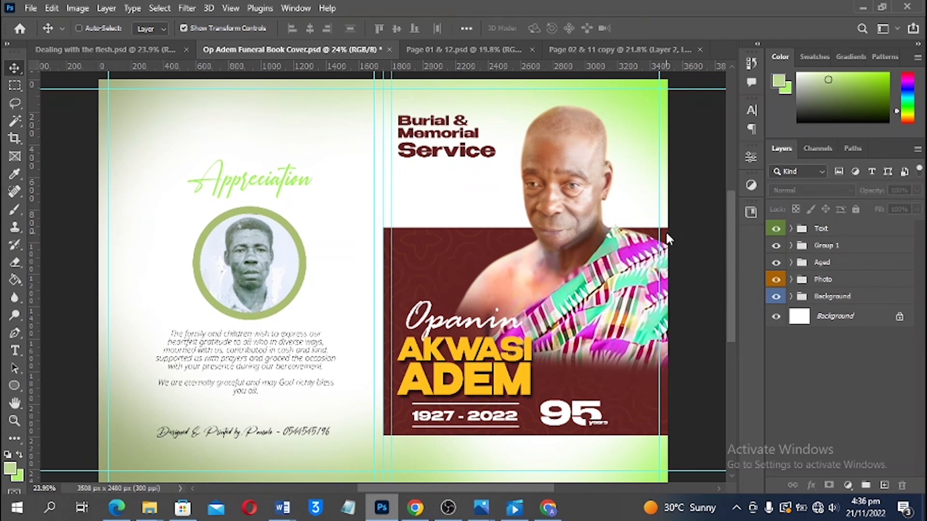
Save a JPEG copy of the cover at quality 12, then save the cover document
key(ctrl+alt+s)
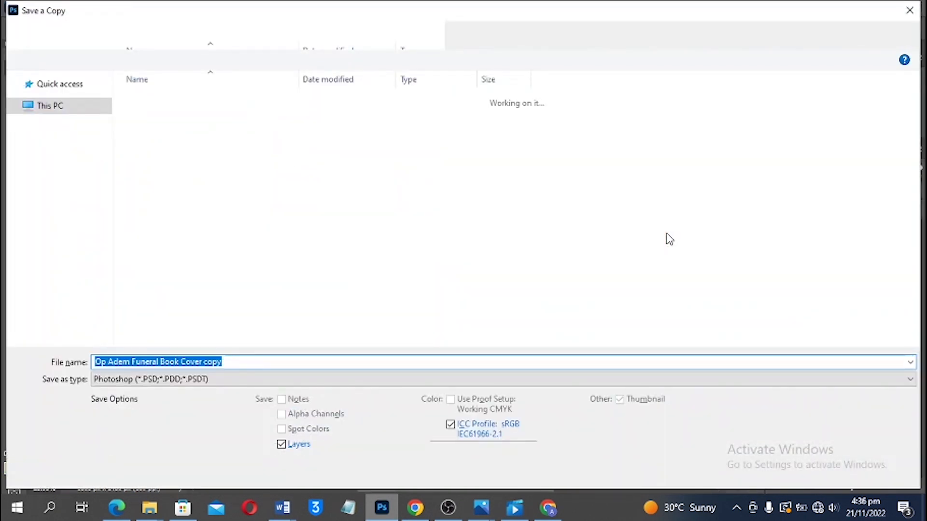
key(Tab)
key(j)
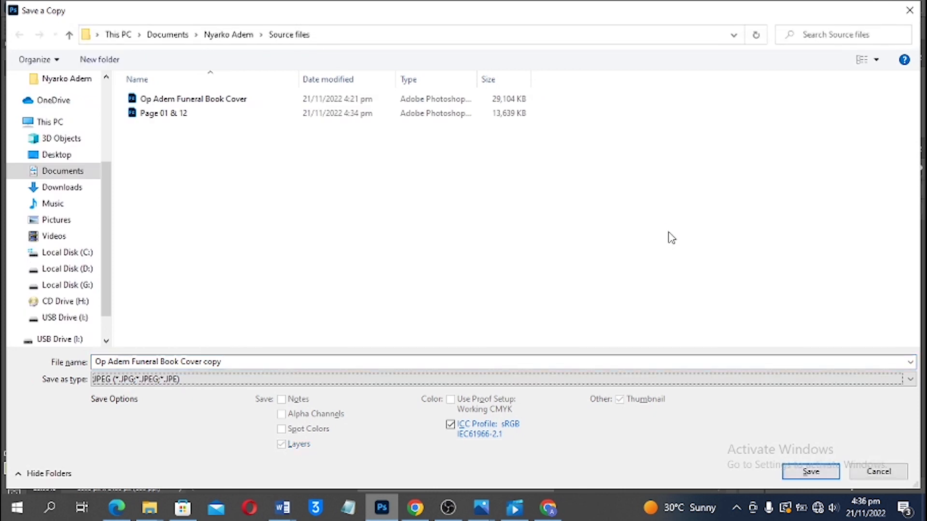
click(789, 475)
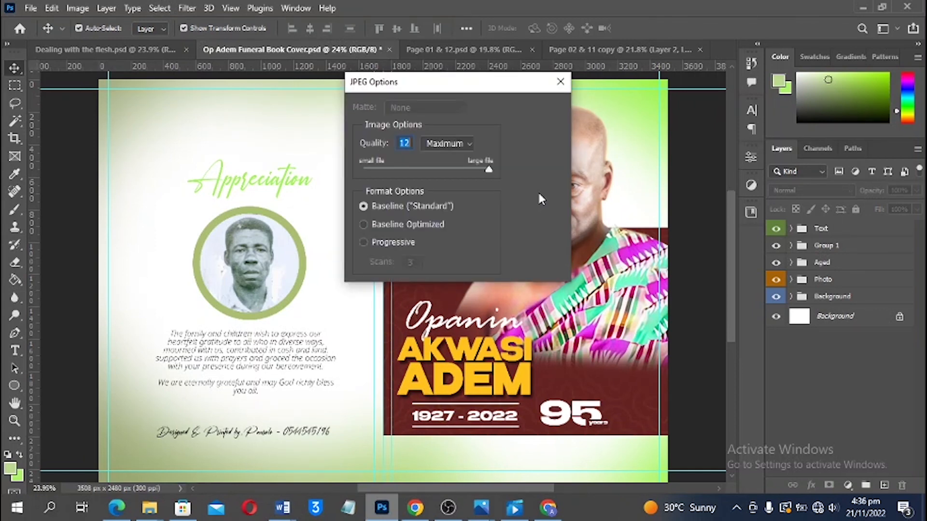
key(Return)
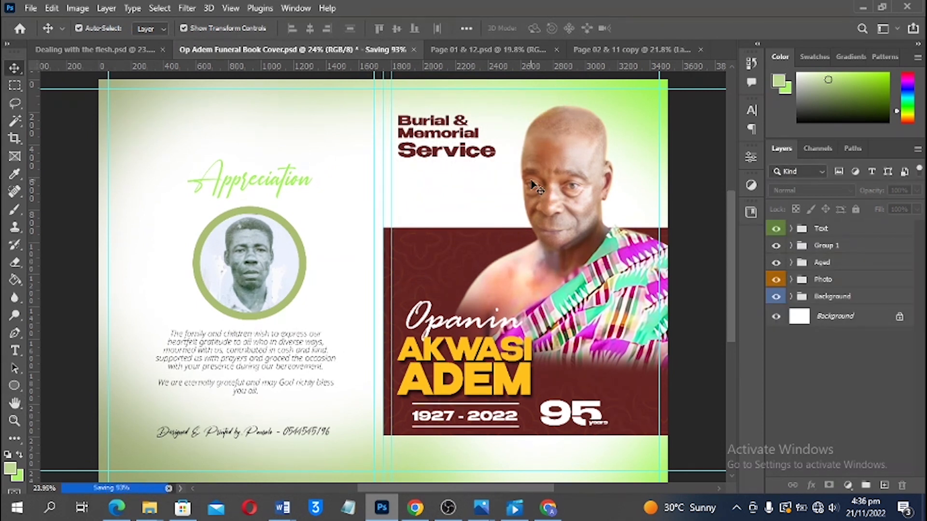
key(ctrl+s)
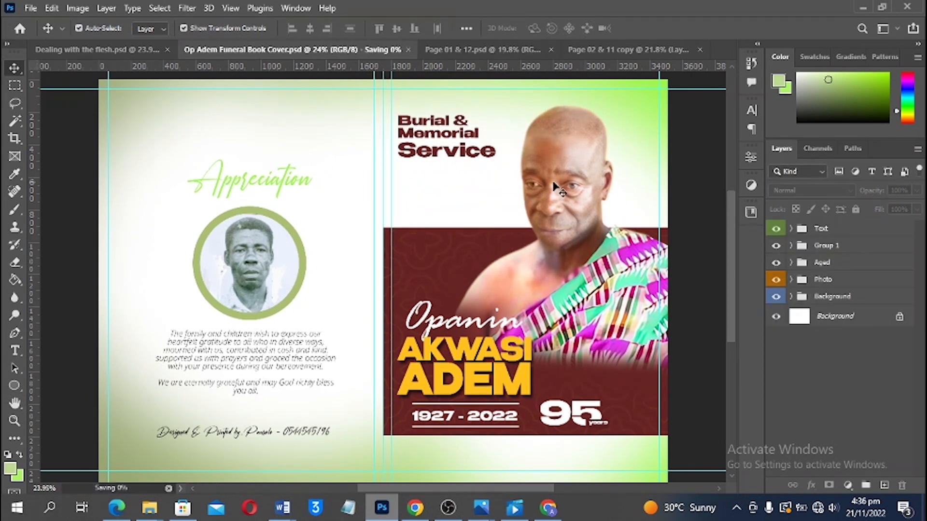
On Page 02 & 11 copy, select all the Part Two text and try tighter and wider line spacing
click(465, 51)
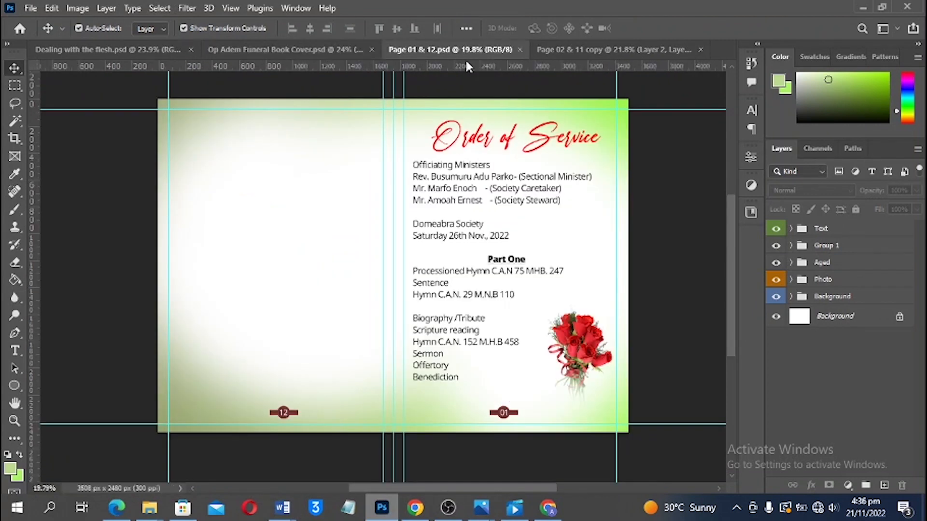
click(657, 49)
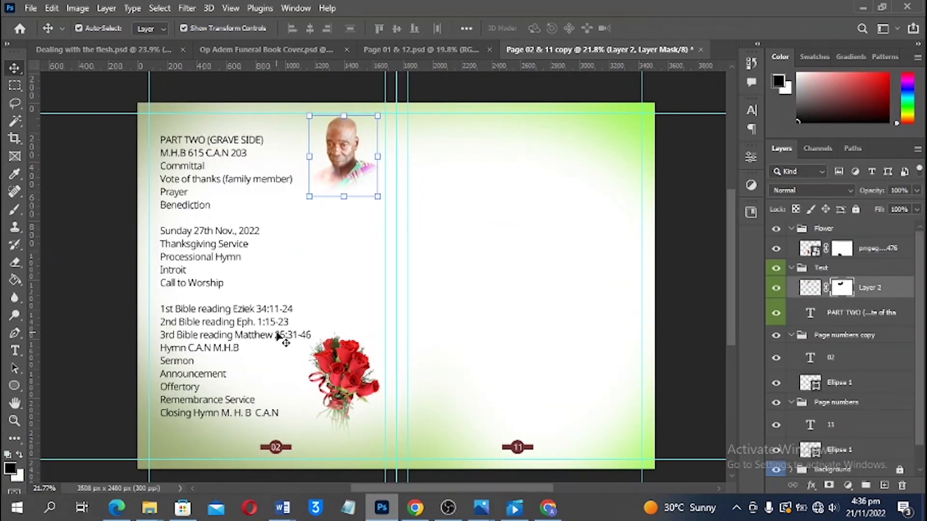
key(t)
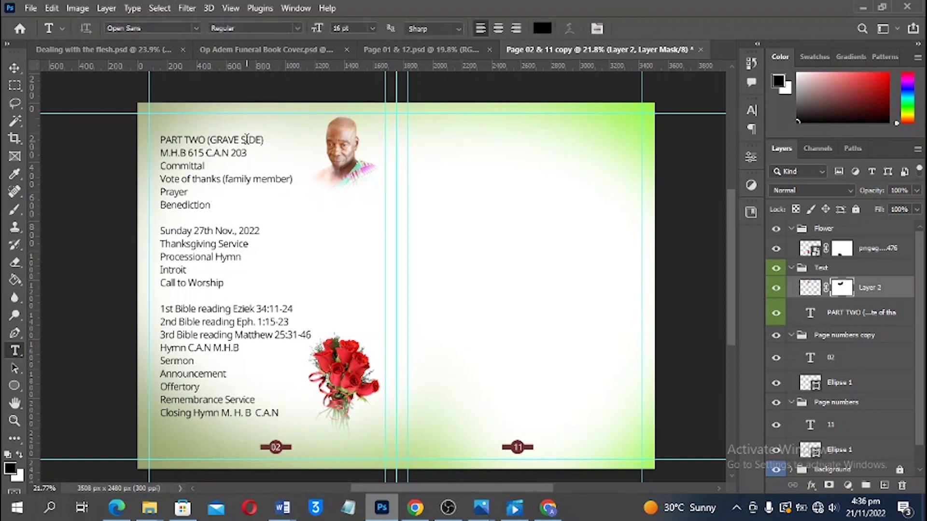
click(249, 140)
drag(263, 135, 207, 129)
key(Escape)
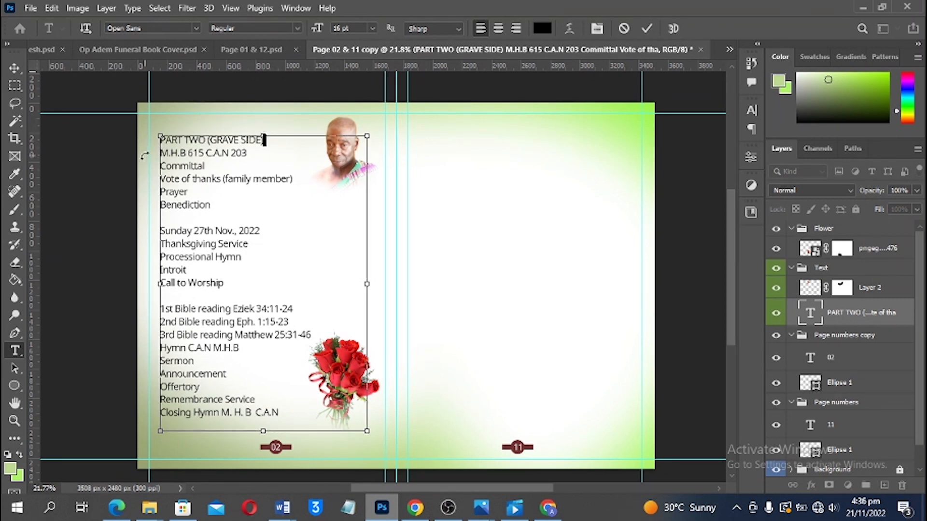
key(ctrl+a)
key(alt+Up)
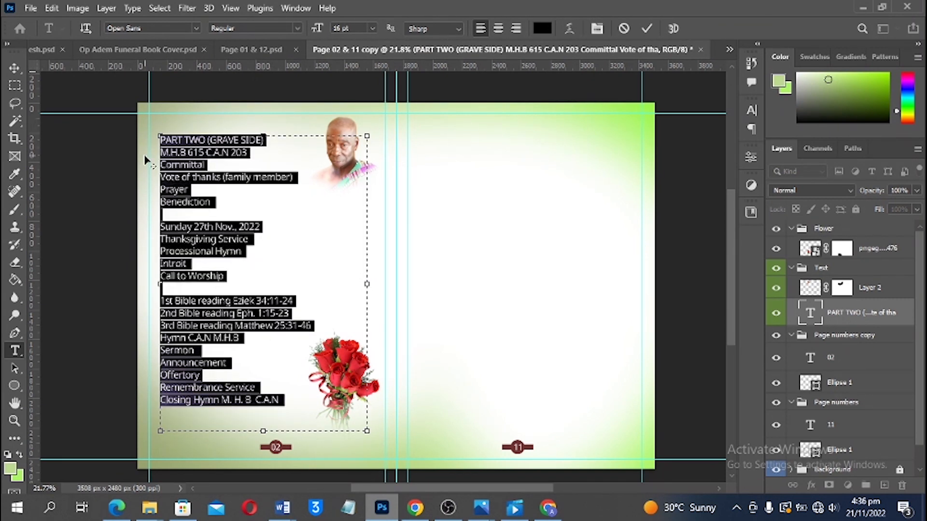
key(alt+Down)
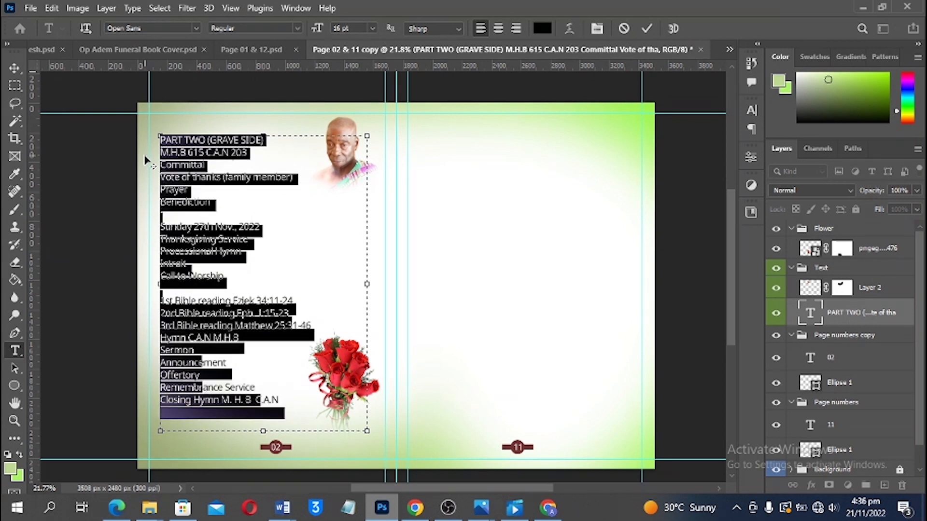
Set the PART TWO (GRAVE SIDE) heading line in ExtraBold
click(272, 138)
drag(265, 140, 136, 139)
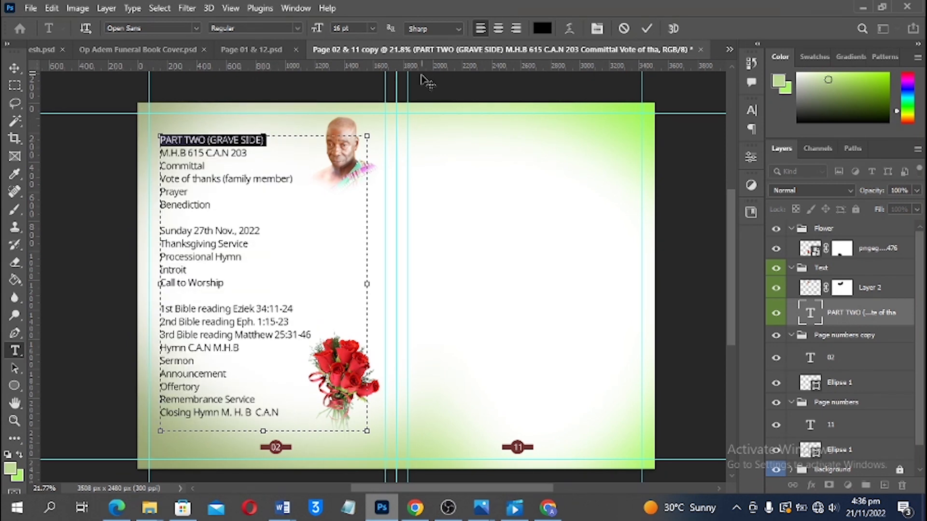
click(290, 28)
click(248, 151)
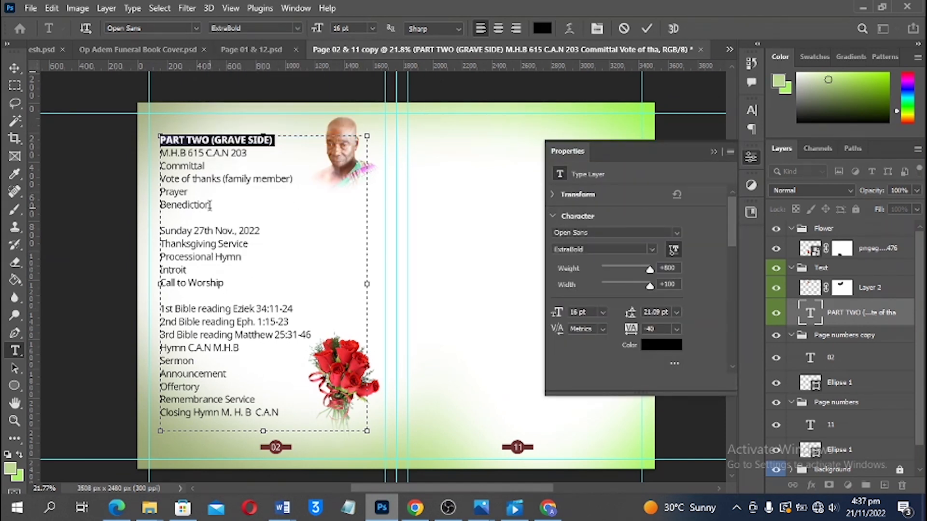
Commit the heading edit and save the spread as a PSD file
click(15, 68)
key(ctrl+s)
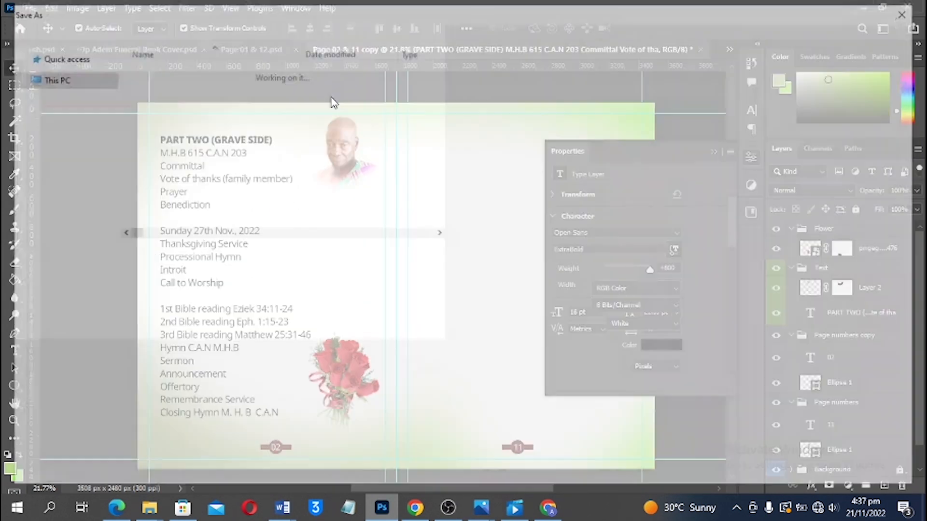
click(811, 471)
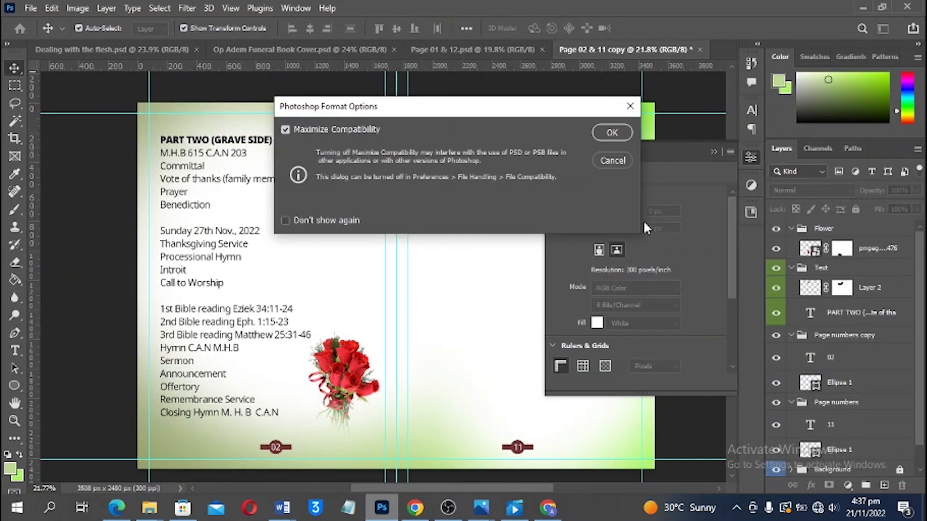
key(Return)
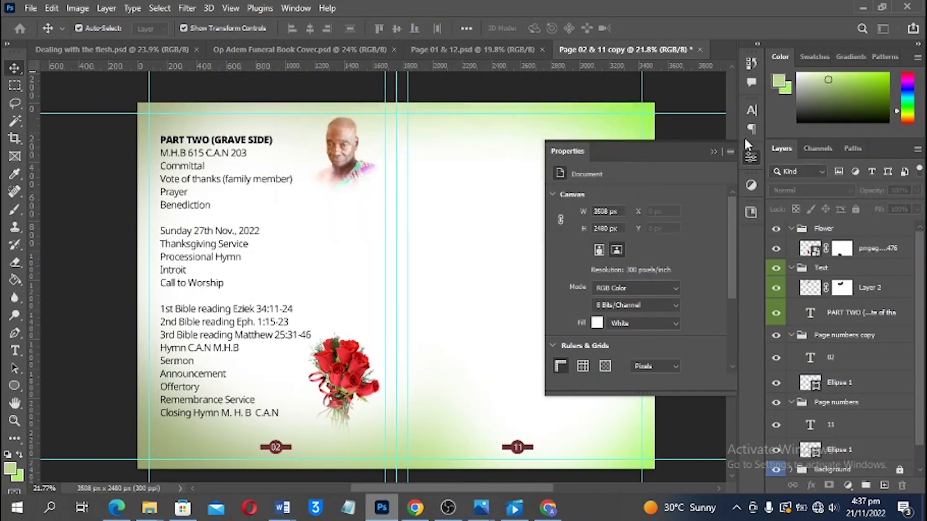
Check the page number 11 layer, fit the spread in the window, and save again
click(714, 153)
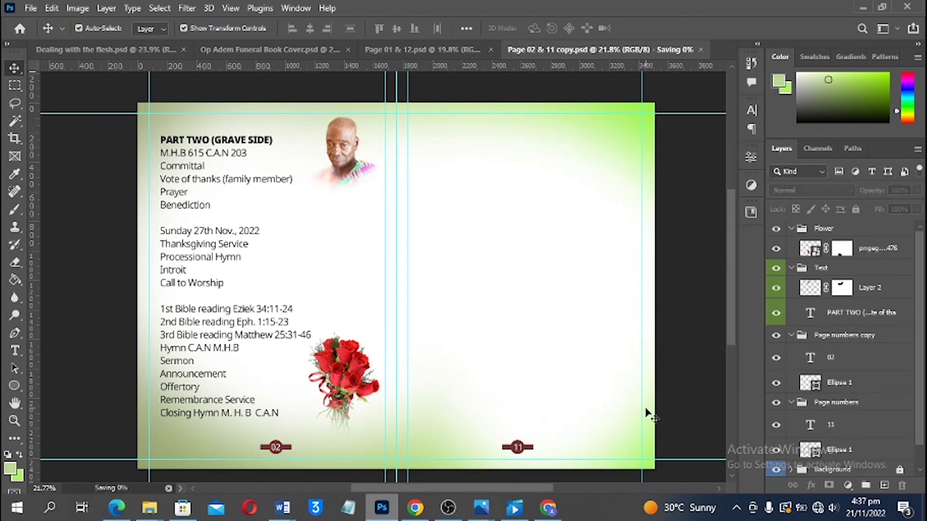
scroll(519, 394, up, 3)
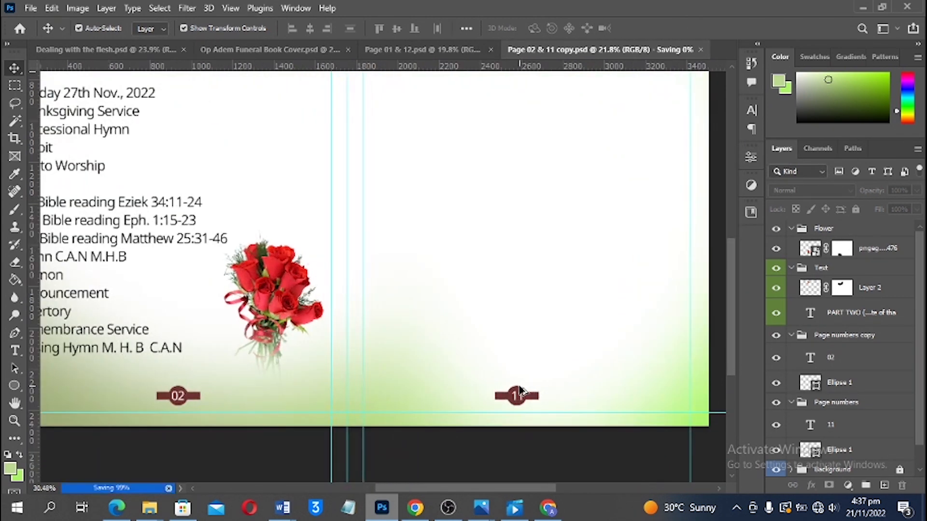
scroll(520, 390, down, 2)
scroll(527, 357, up, 1)
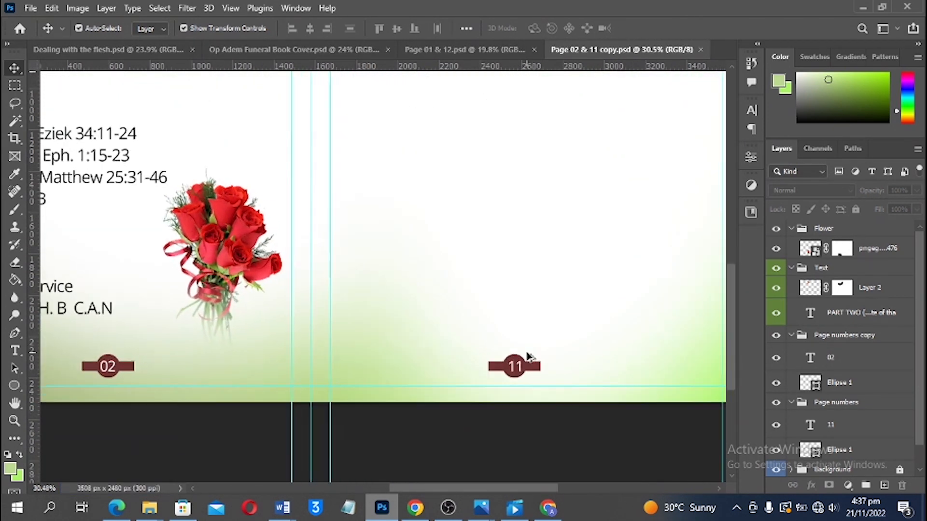
scroll(517, 389, up, 2)
click(516, 399)
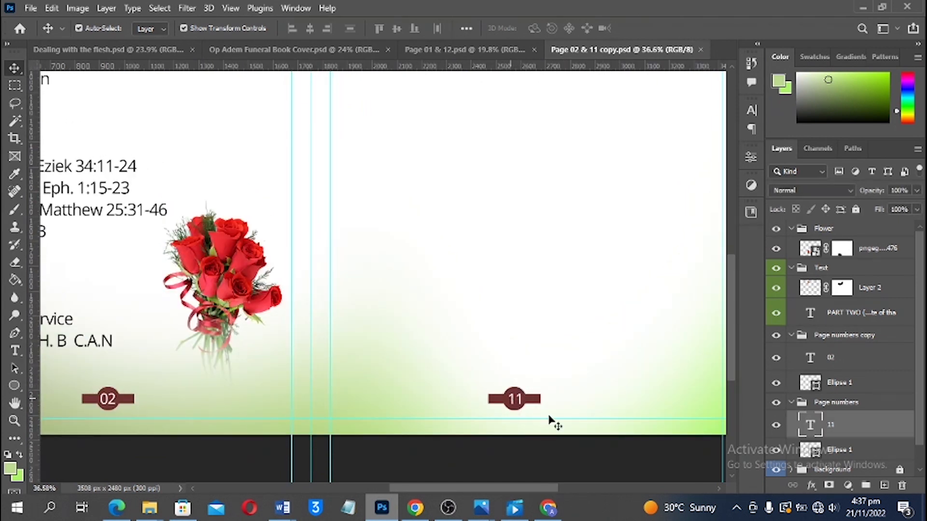
click(621, 468)
key(ctrl+0)
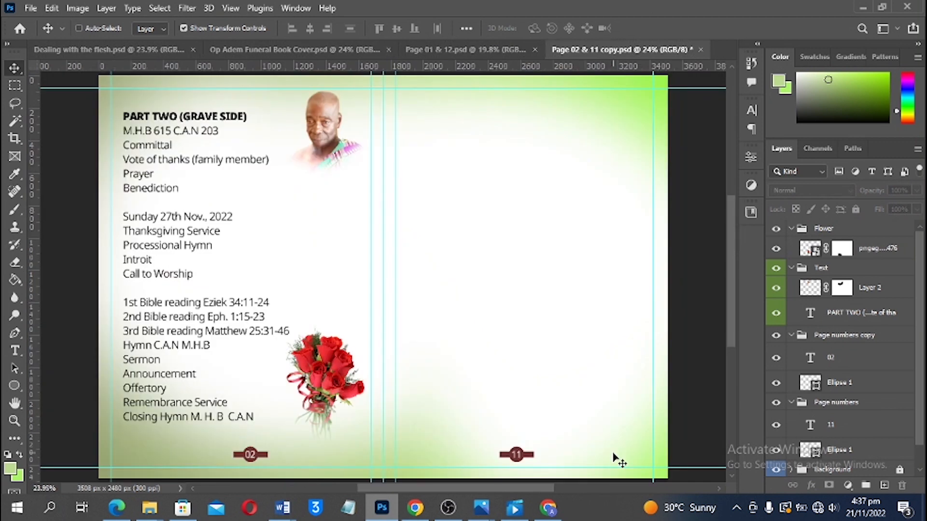
key(ctrl+s)
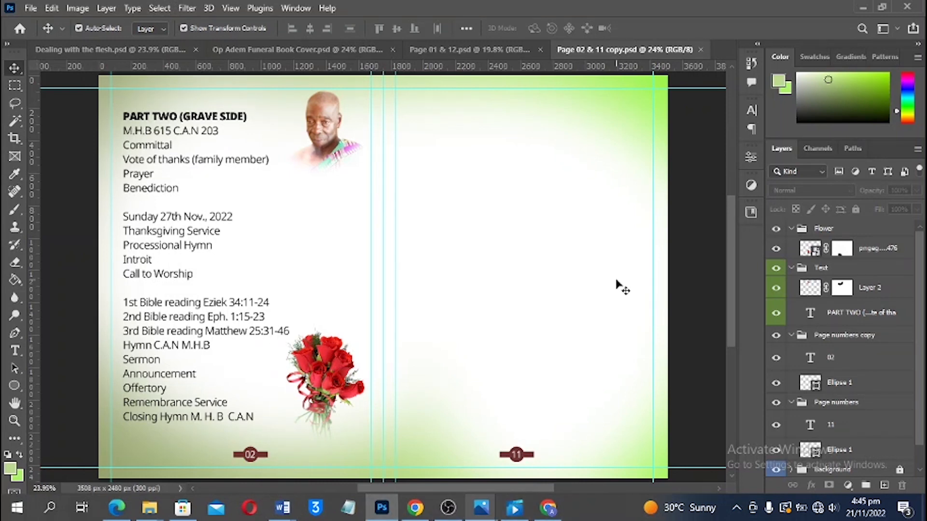
scroll(621, 285, down, 1)
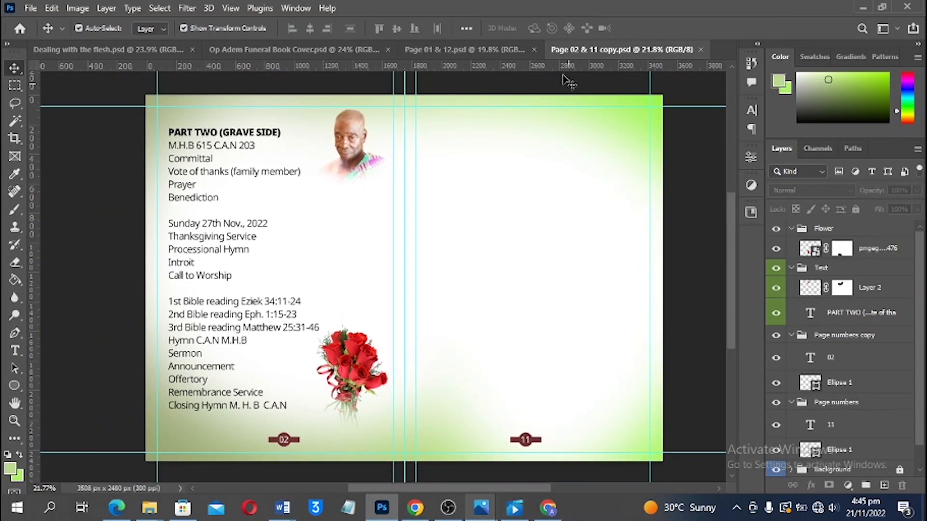
click(77, 8)
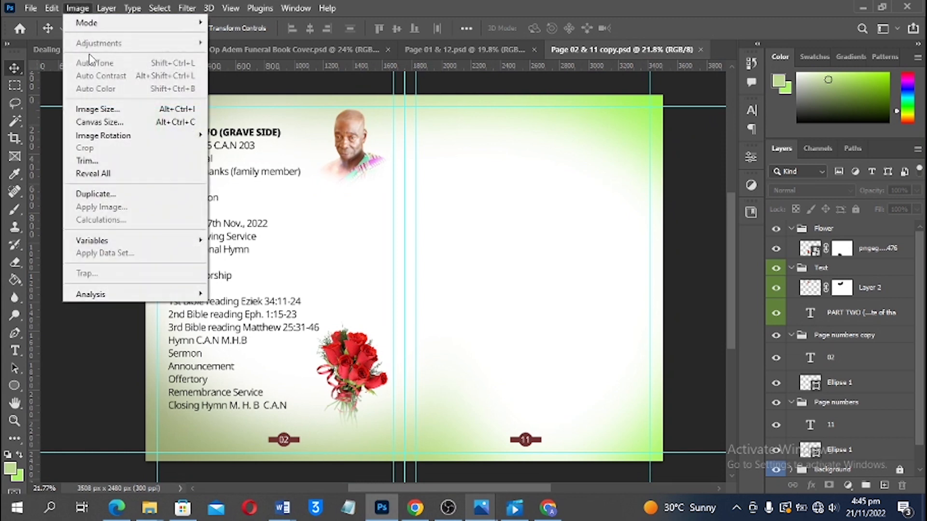
Duplicate the document, changing its name's digit to 3, then select the PART TWO text block
click(96, 193)
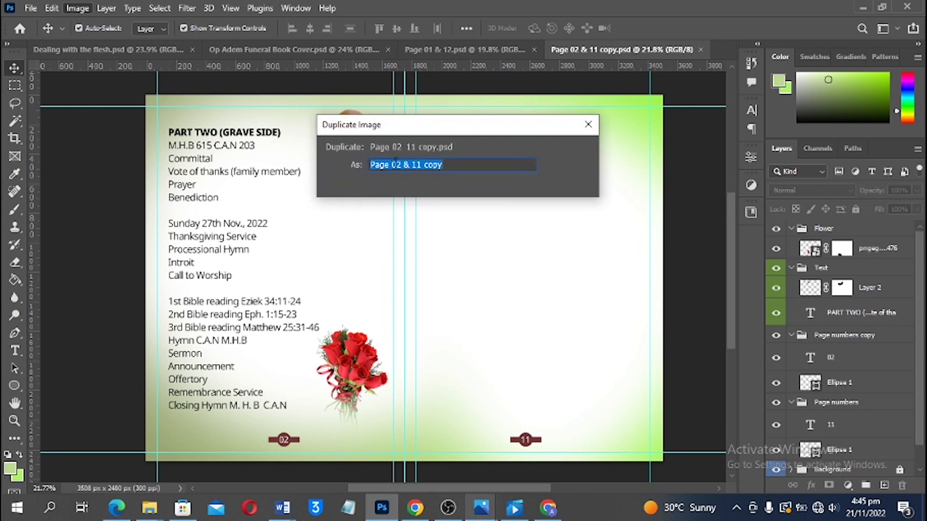
click(398, 164)
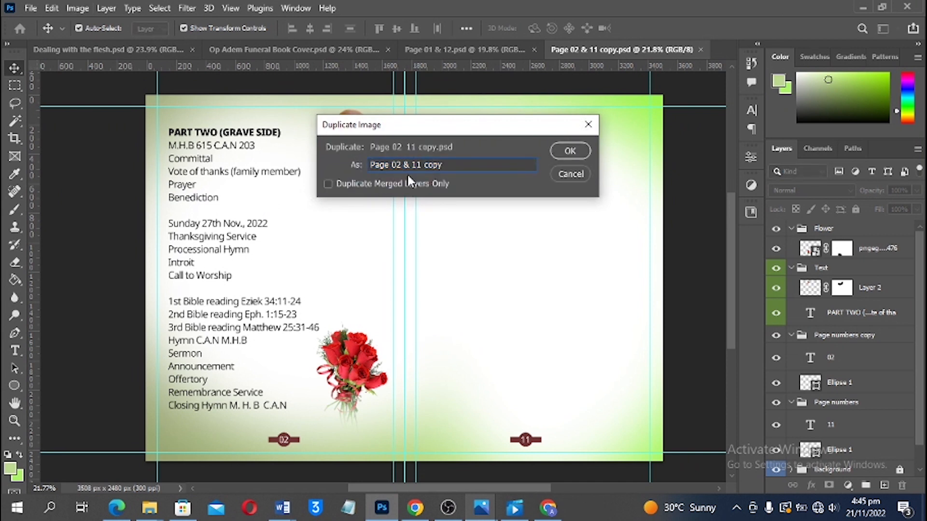
key(BackSpace)
text(3)
click(570, 152)
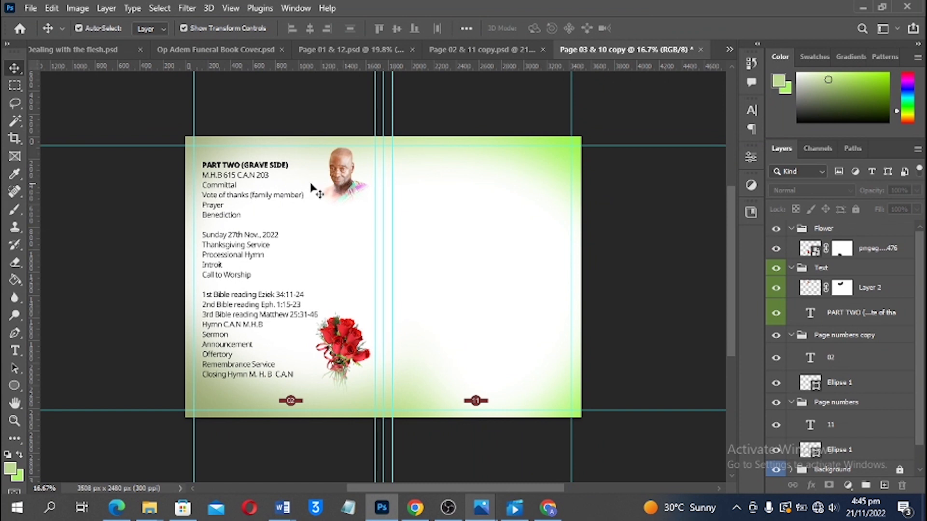
click(241, 193)
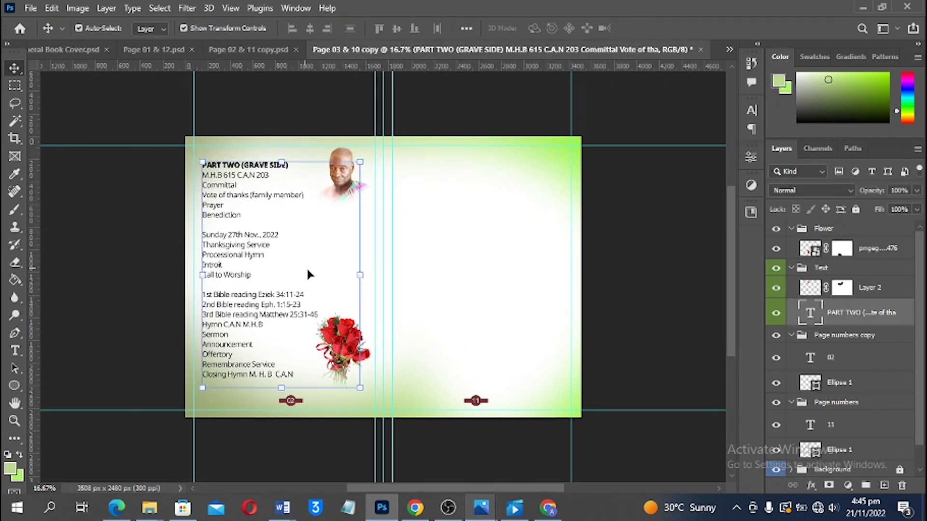
Delete the PART TWO text block from the new spread
key(Delete)
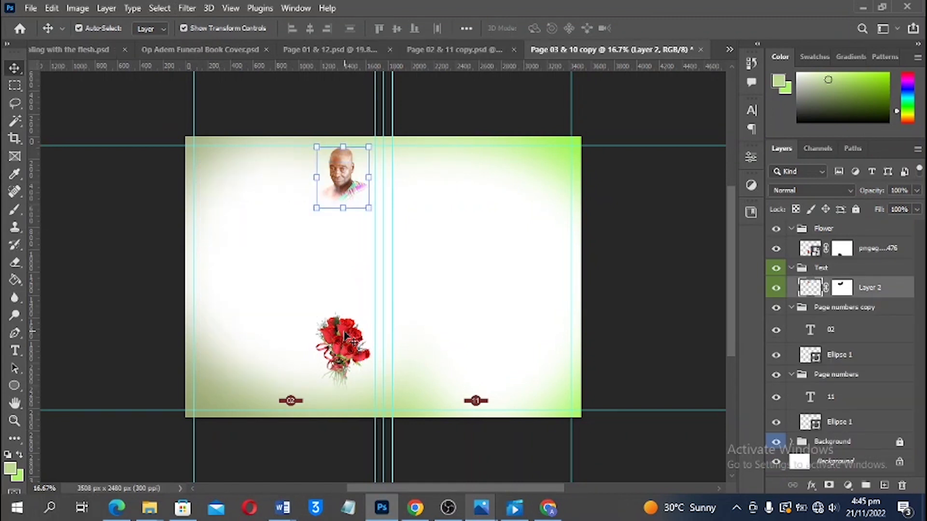
scroll(345, 324, down, 2)
scroll(336, 356, up, 6)
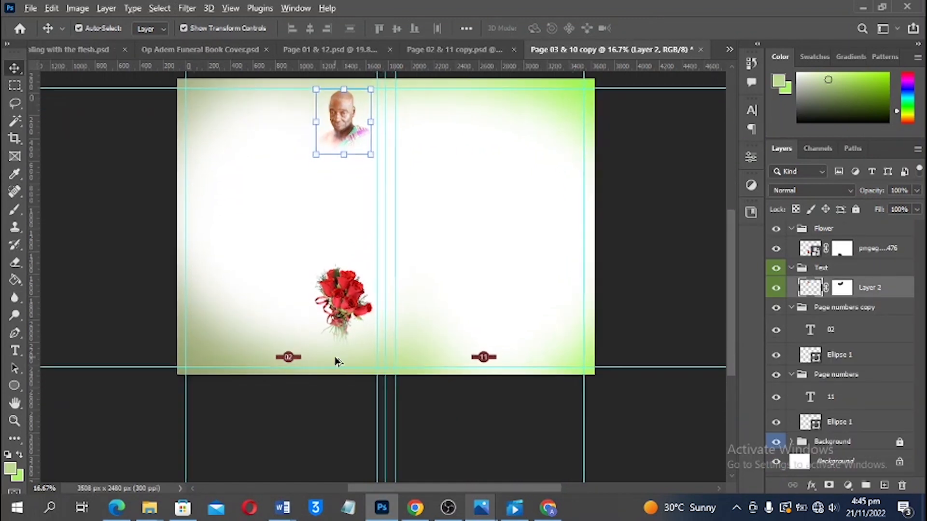
Retype the page number badges: 11 becomes 03 and 02 becomes 10
key(t)
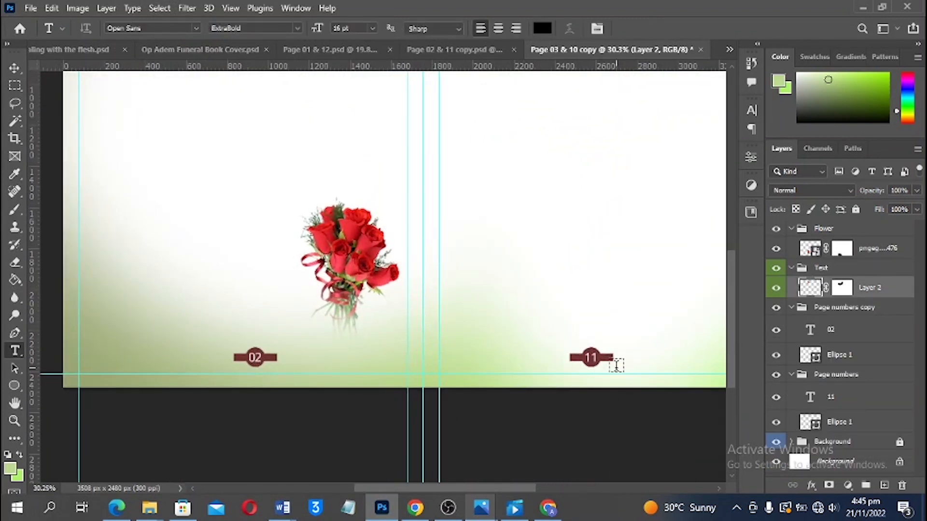
click(591, 357)
double_click(591, 358)
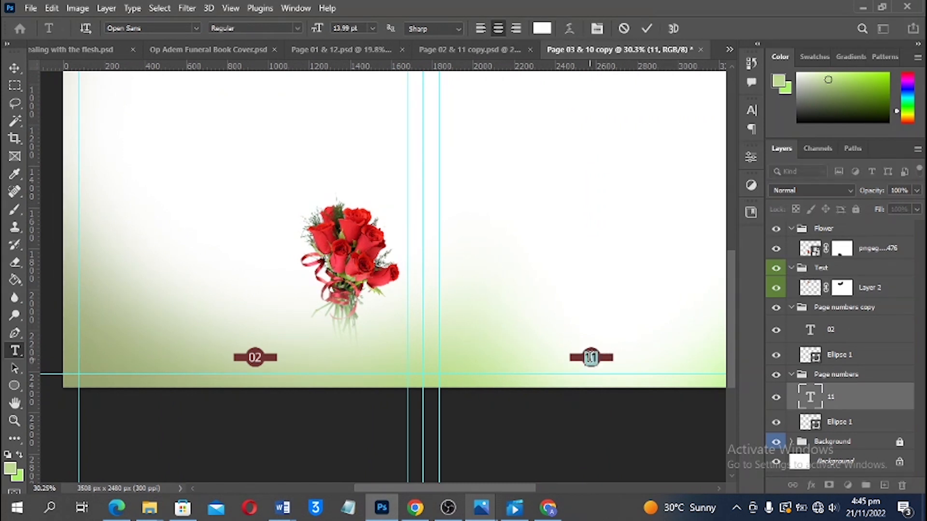
text(03)
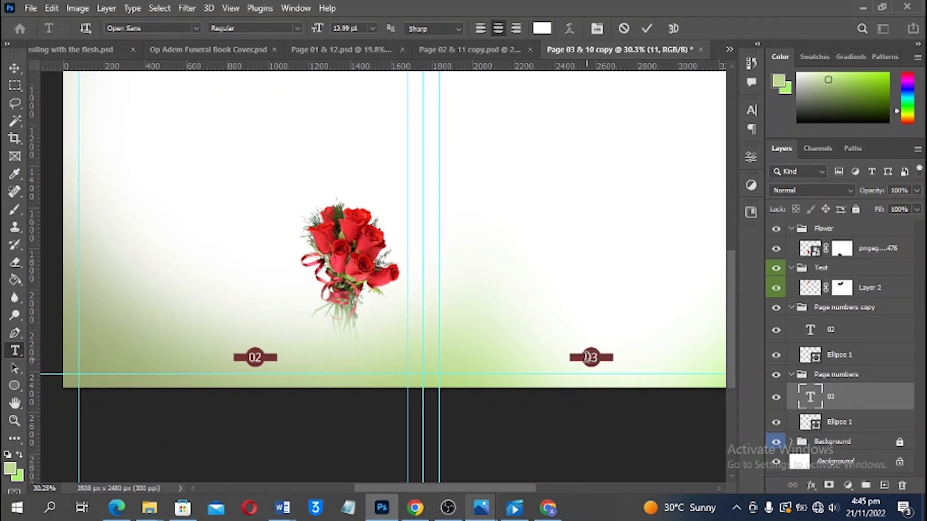
key(ctrl+Return)
double_click(255, 362)
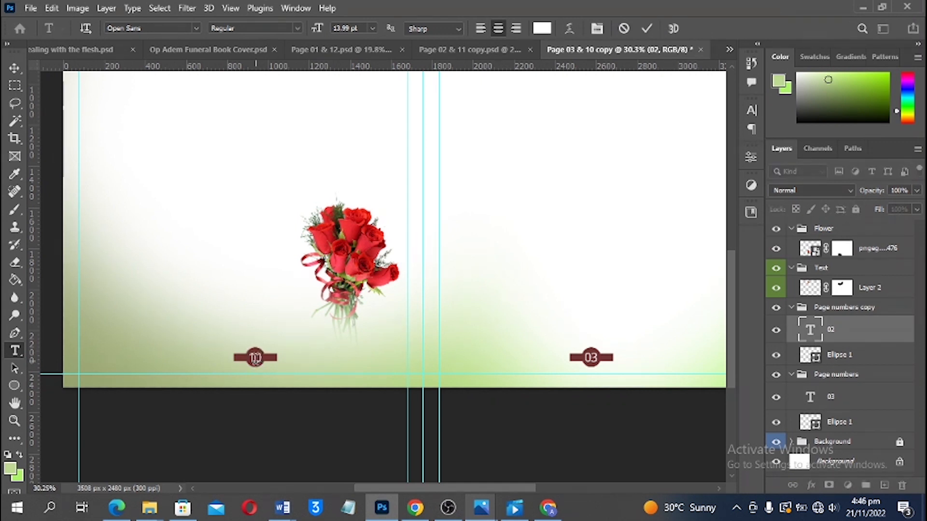
text(10)
key(ctrl+Return)
Delete the red rose bouquet image and the portrait photo from the spread
key(v)
scroll(414, 295, up, 4)
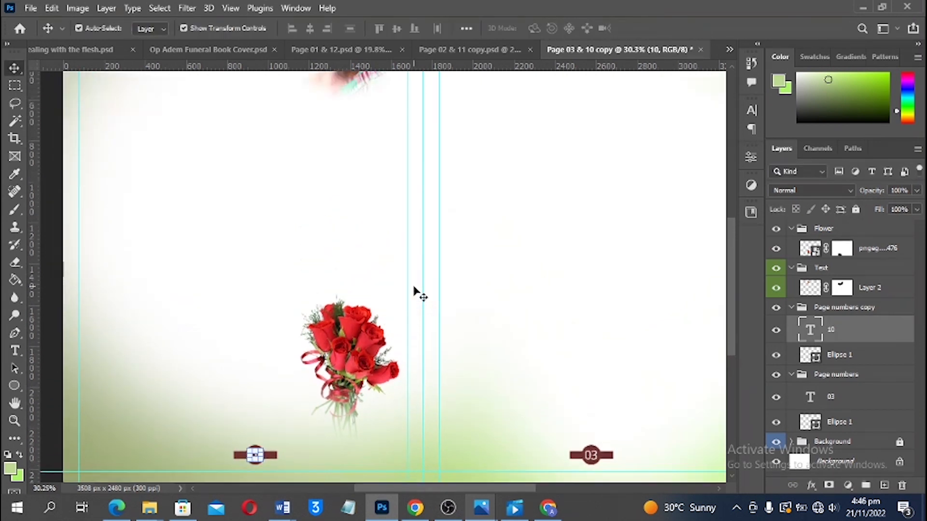
scroll(415, 295, up, 2)
scroll(408, 303, down, 3)
click(381, 366)
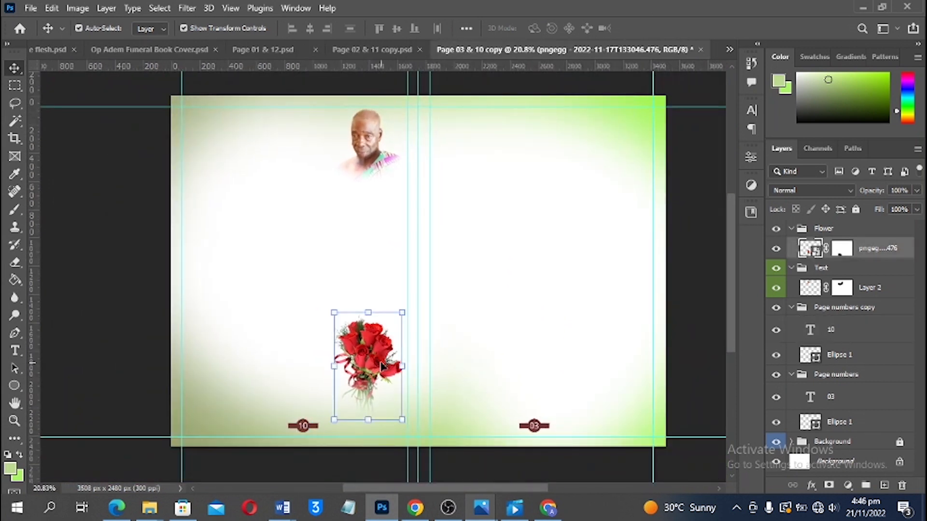
key(Delete)
click(381, 154)
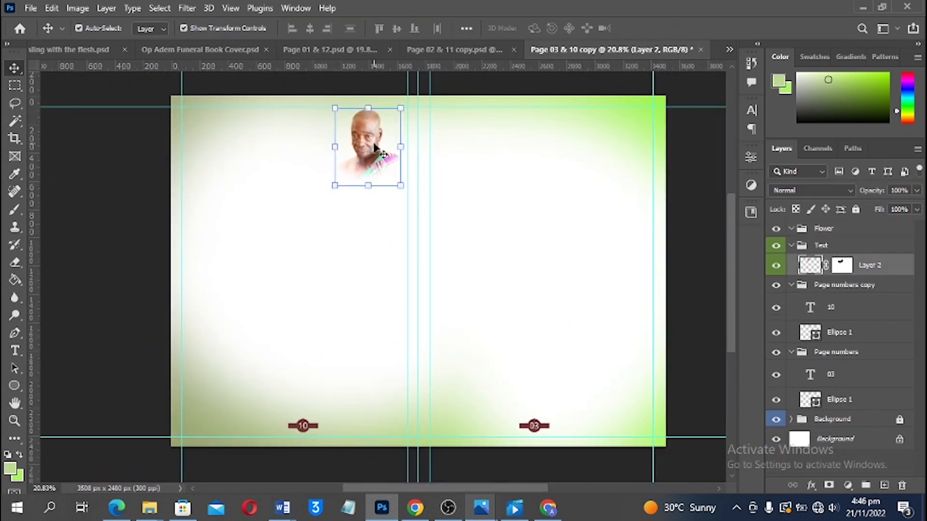
key(Delete)
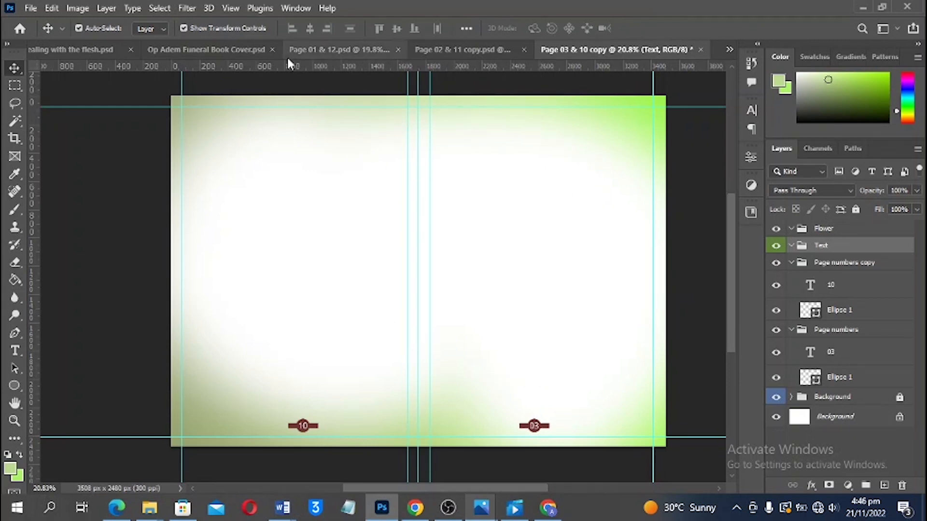
Copy the red Order of Service heading from Page 01 & 12 into the new spread
click(184, 50)
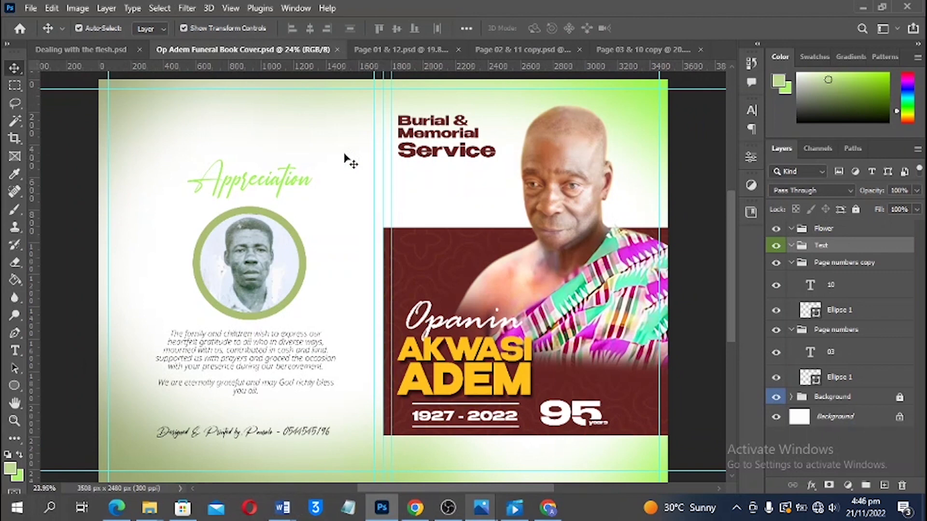
click(401, 50)
click(535, 138)
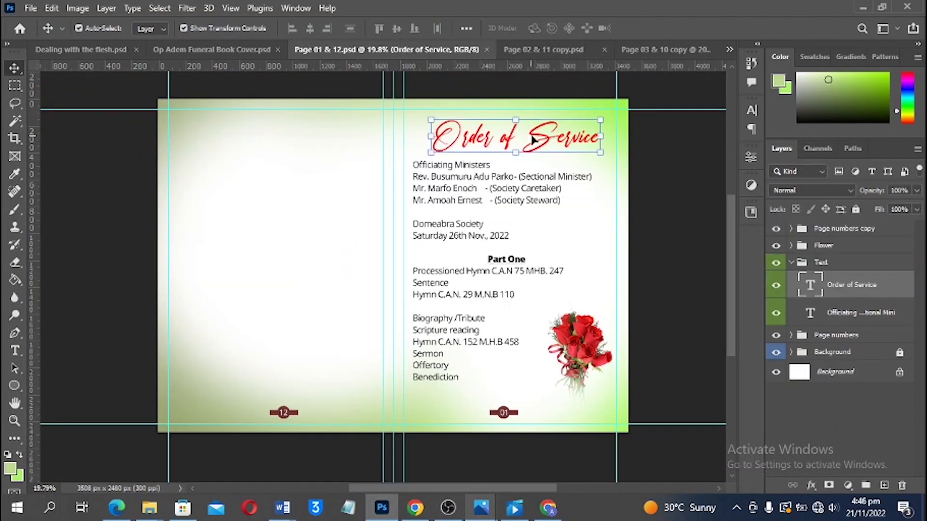
drag(549, 140, 575, 150)
Replace the copied heading's text with 'Biography of'
key(t)
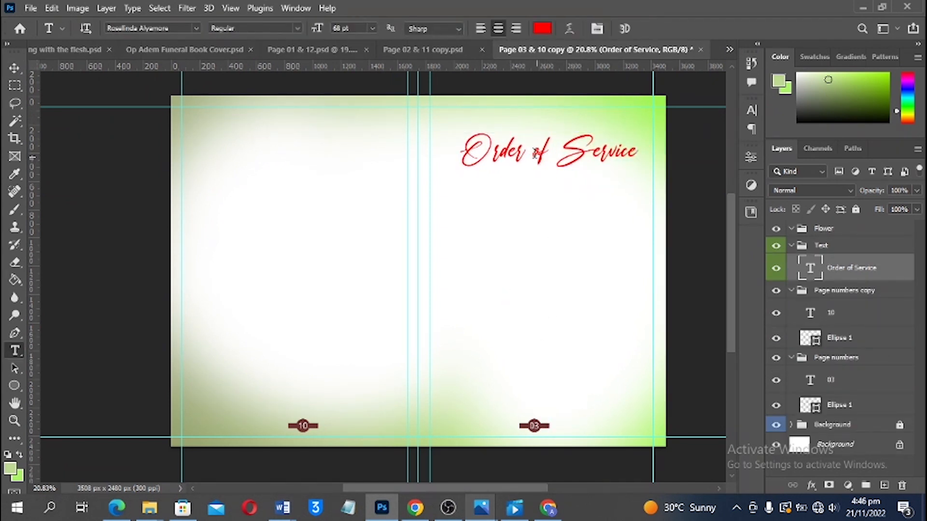
click(534, 153)
key(ctrl+a)
text(Bio)
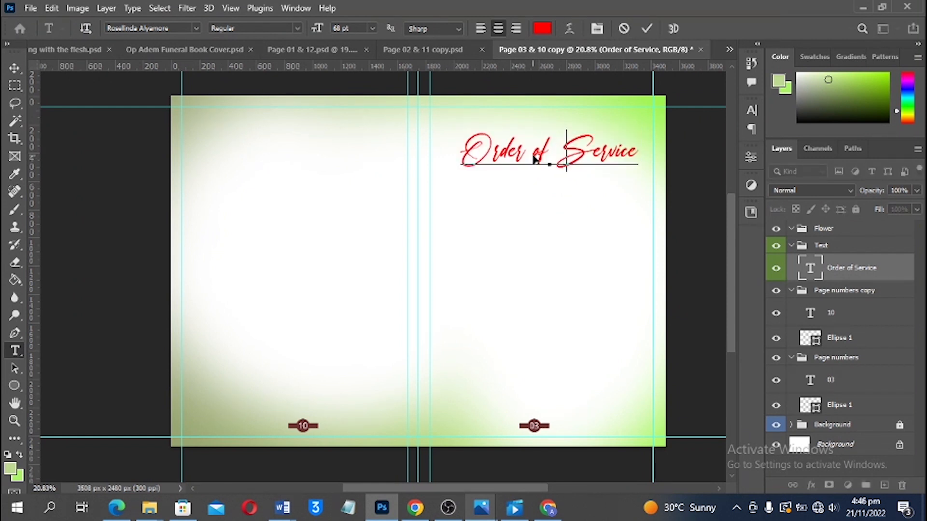
text(gra)
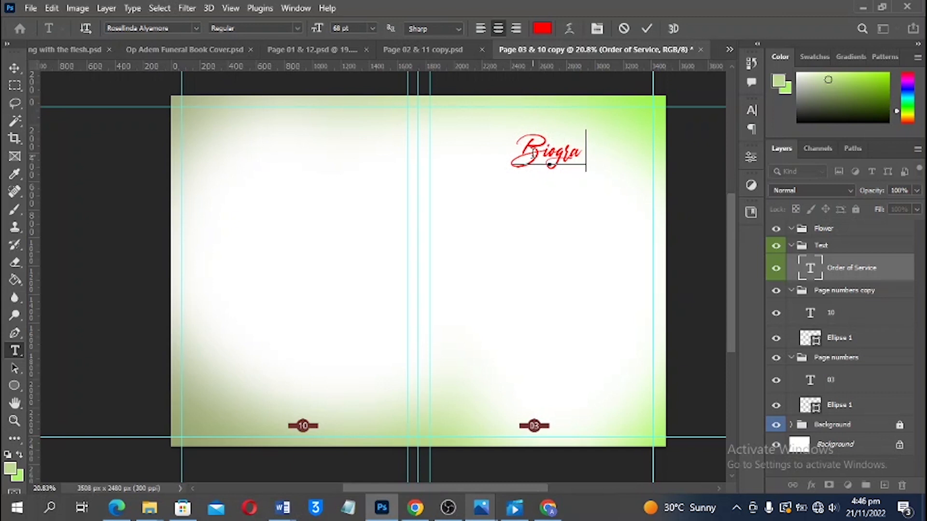
text(ph)
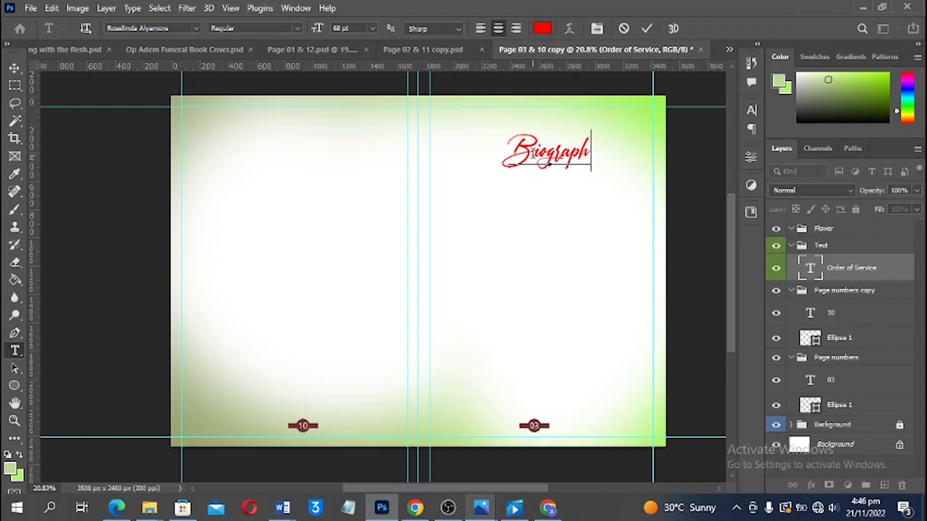
text(y of)
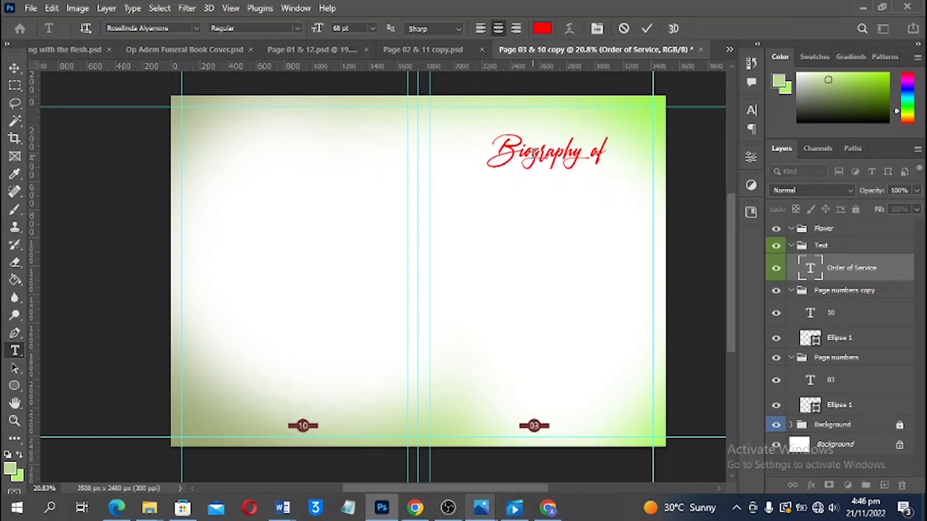
key(ctrl+Return)
mouse_move(283, 503)
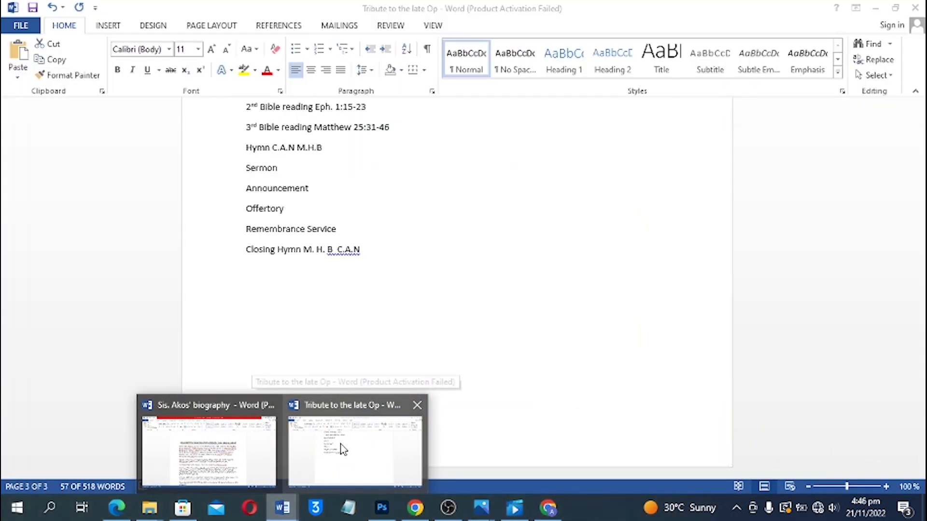
In the Word tribute document, copy the opening paragraphs of the children's tribute, then return to Photoshop
click(341, 448)
scroll(402, 322, up, 5)
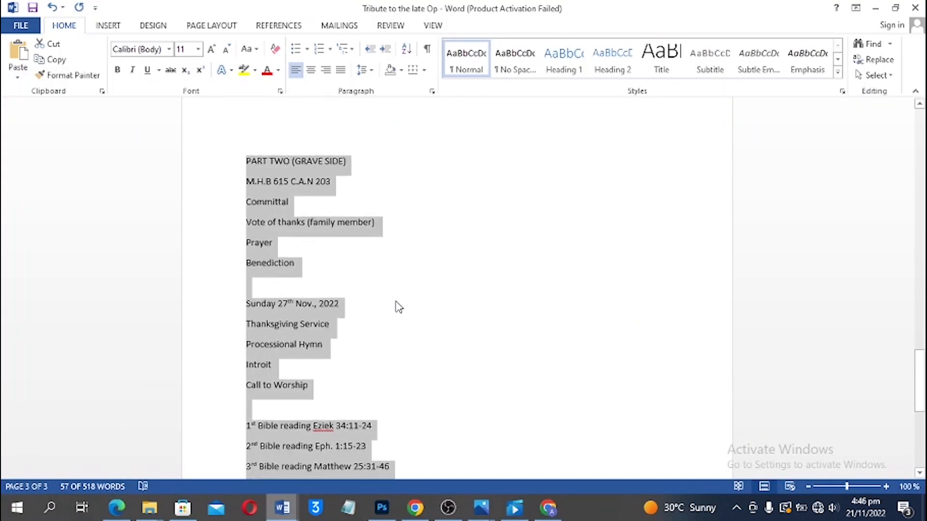
scroll(398, 307, up, 12)
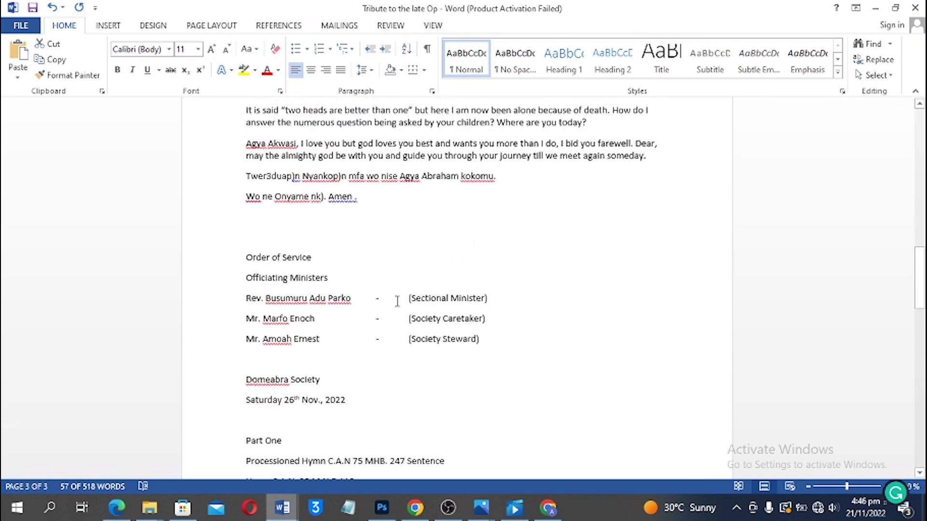
scroll(397, 301, up, 12)
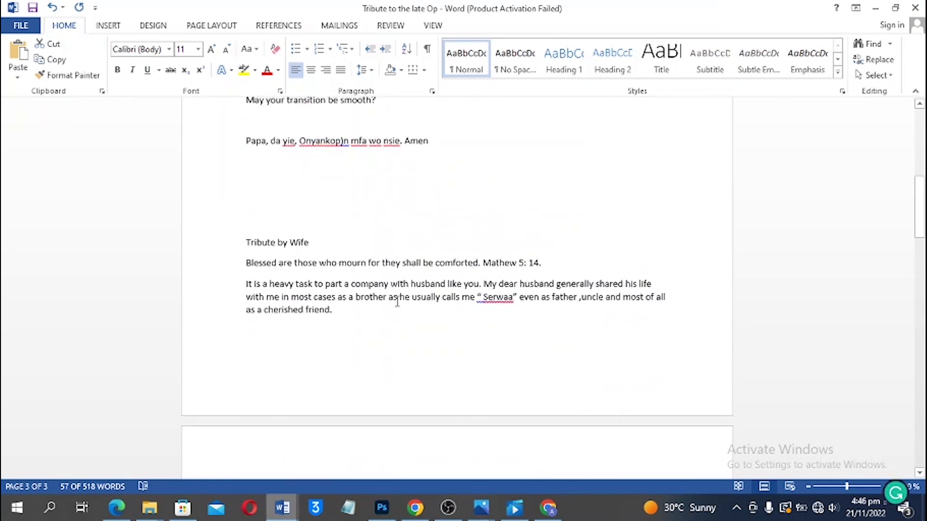
scroll(397, 302, up, 12)
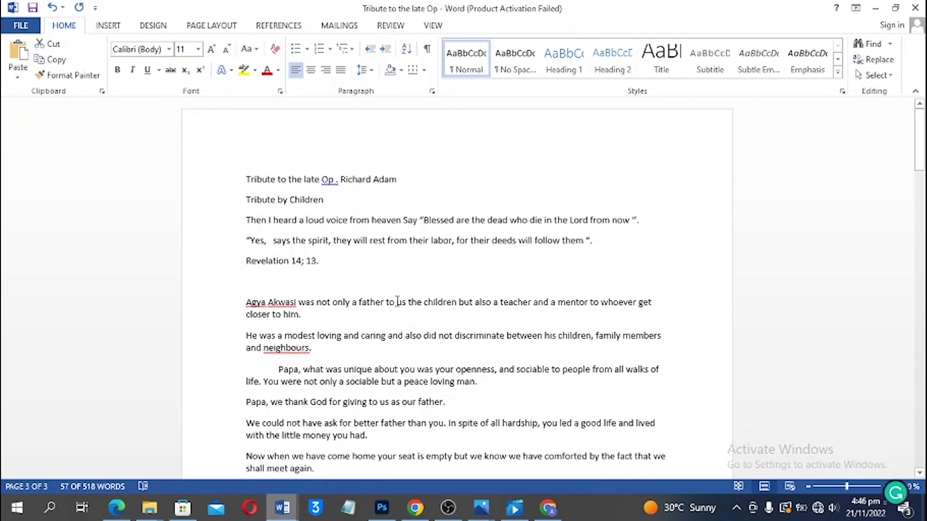
scroll(397, 301, down, 12)
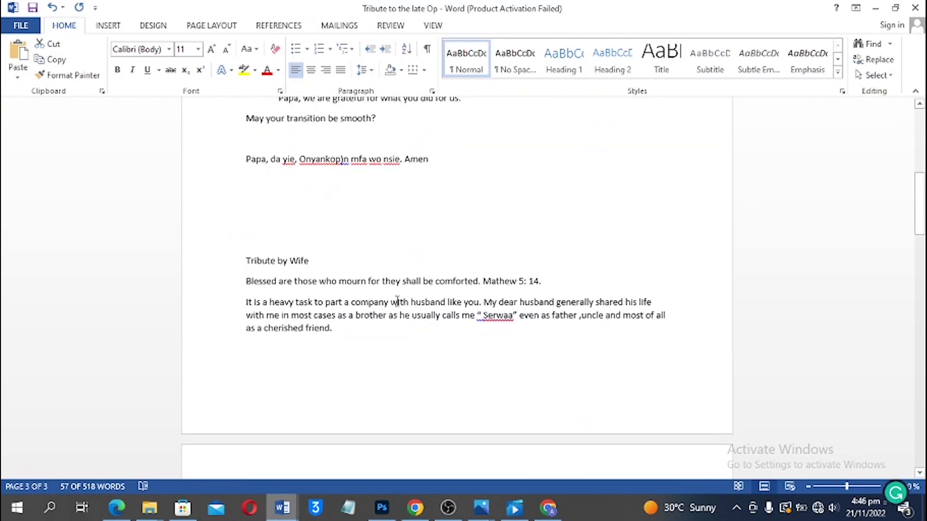
scroll(396, 302, up, 5)
scroll(397, 302, down, 1)
scroll(397, 301, up, 8)
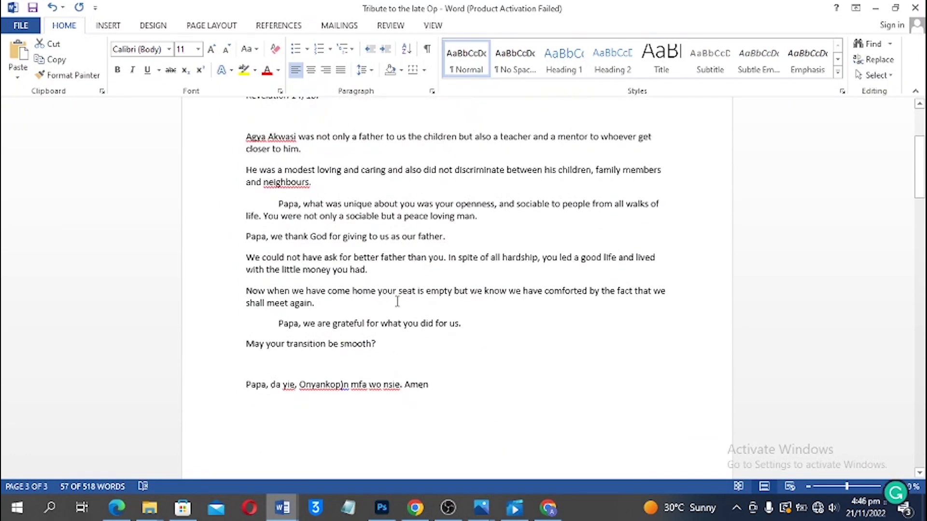
scroll(397, 302, up, 2)
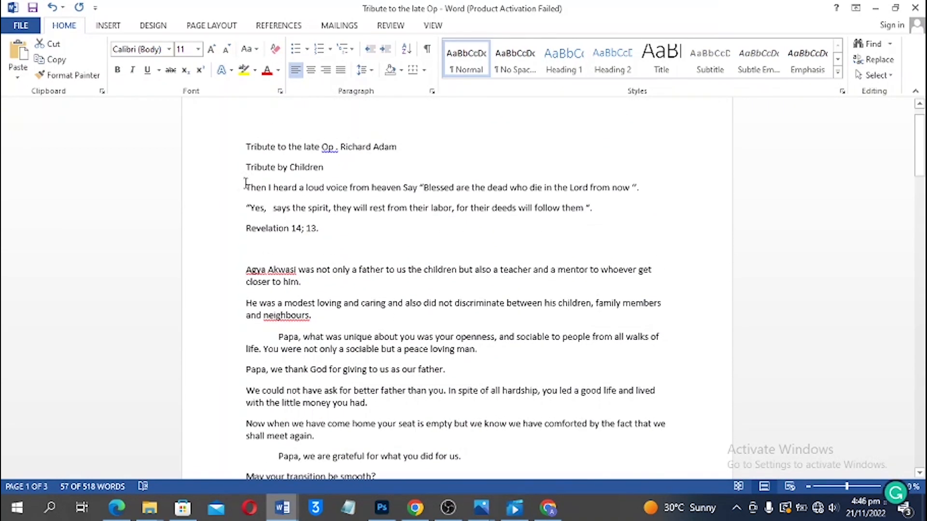
drag(245, 186, 311, 315)
key(alt+Tab)
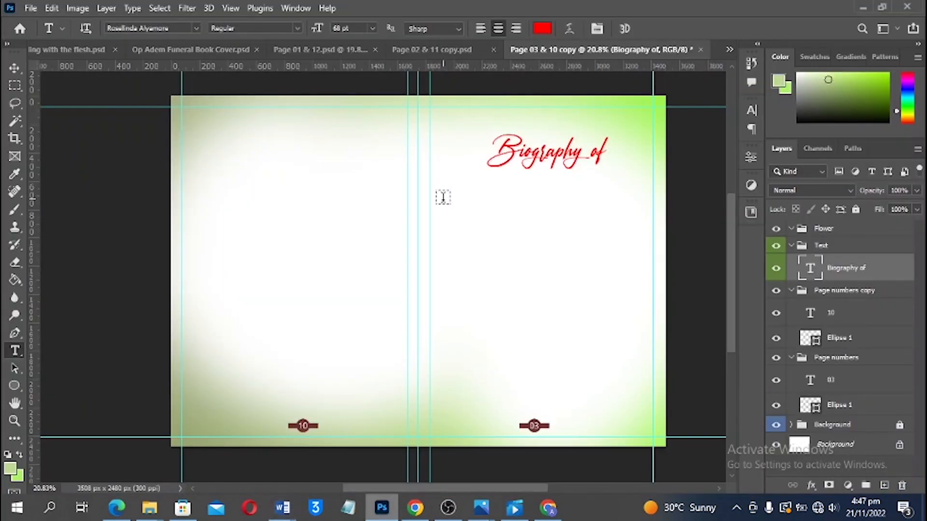
Bring the cover's kente-clad portrait onto page 03, scaled to about 85% beneath the title
click(173, 48)
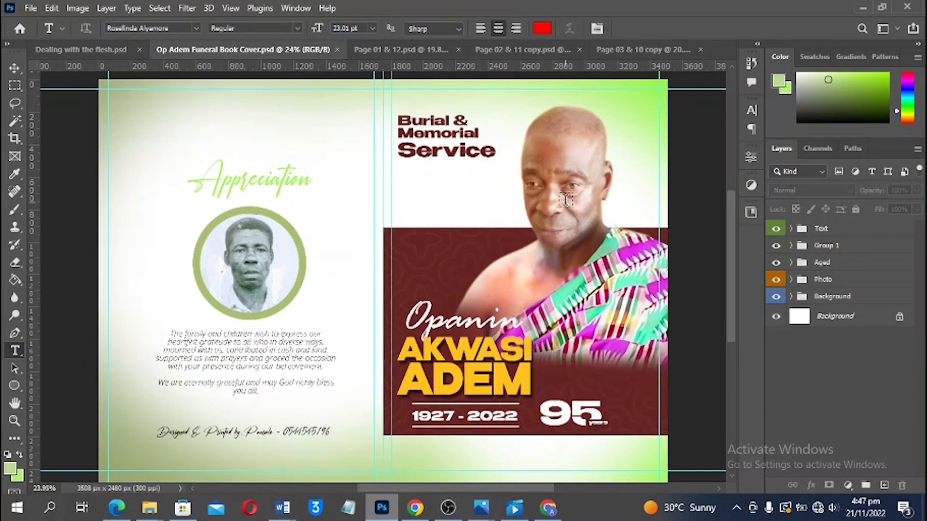
key(v)
drag(563, 201, 606, 288)
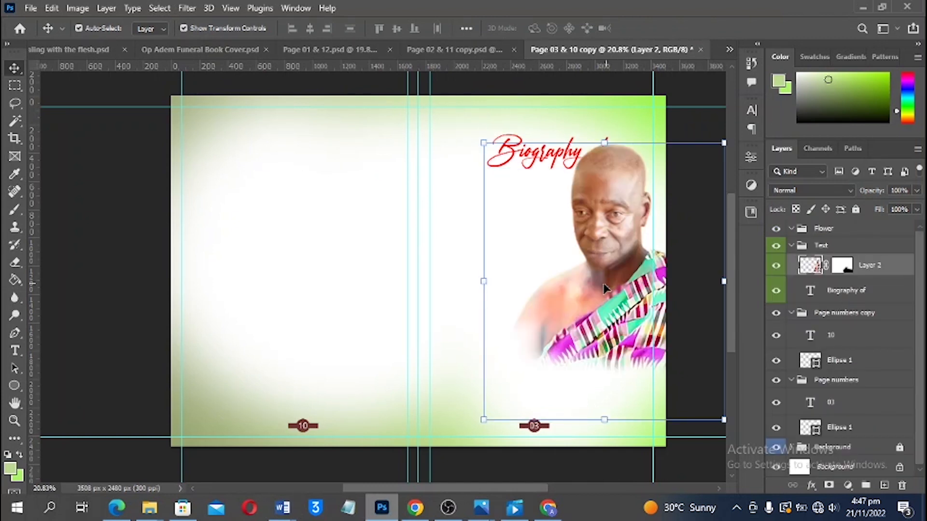
drag(724, 282, 707, 282)
drag(633, 264, 630, 288)
key(Return)
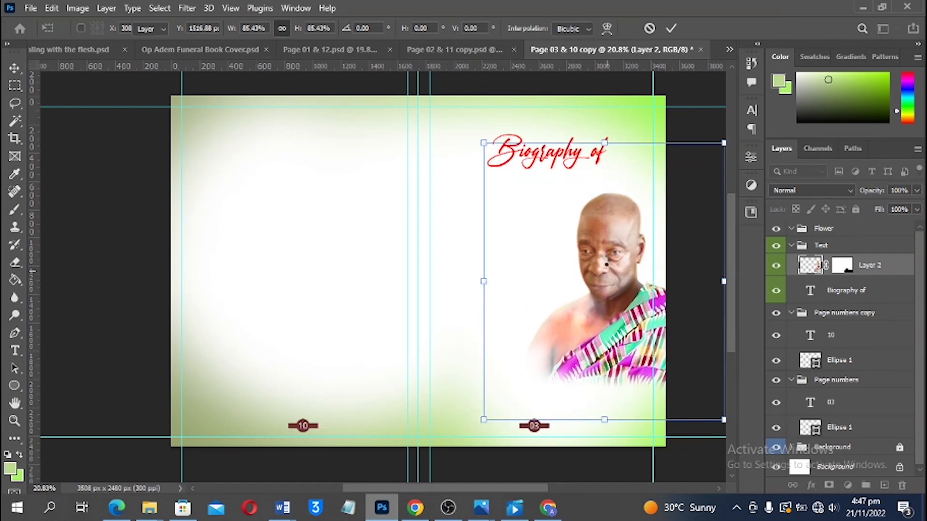
click(683, 149)
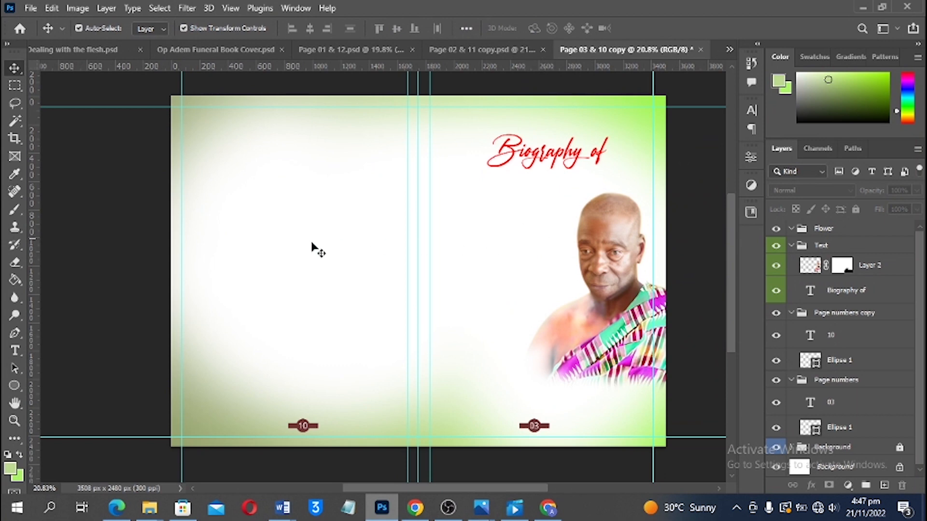
Draw a paragraph text box under the page 03 title, set in Open Sans Regular
scroll(434, 260, up, 1)
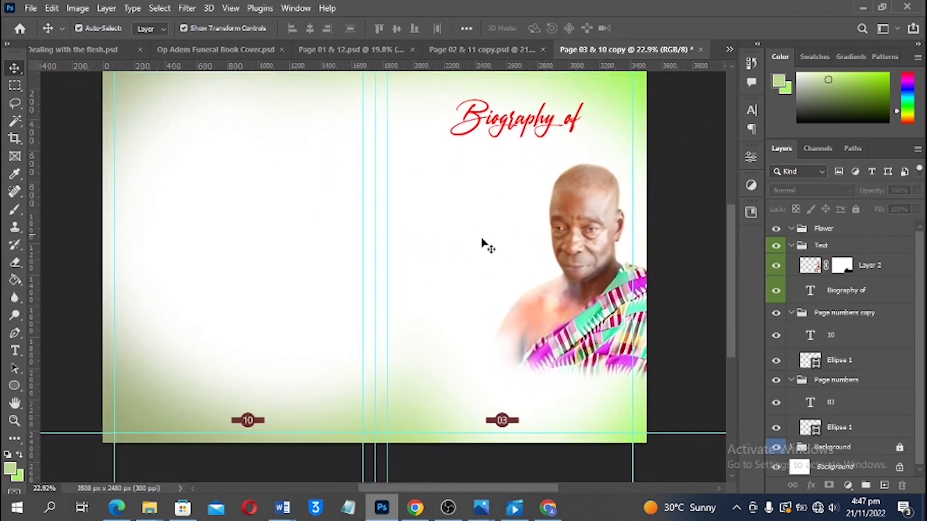
scroll(475, 251, up, 1)
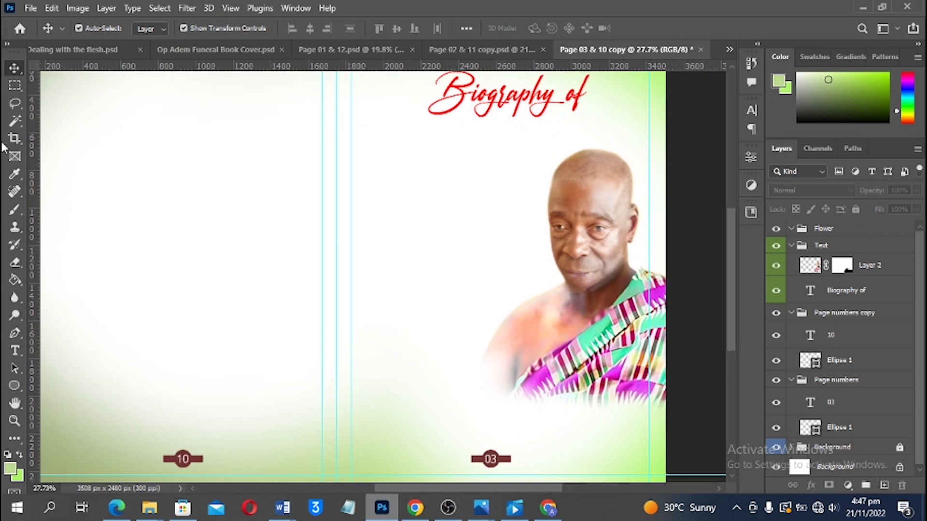
click(15, 86)
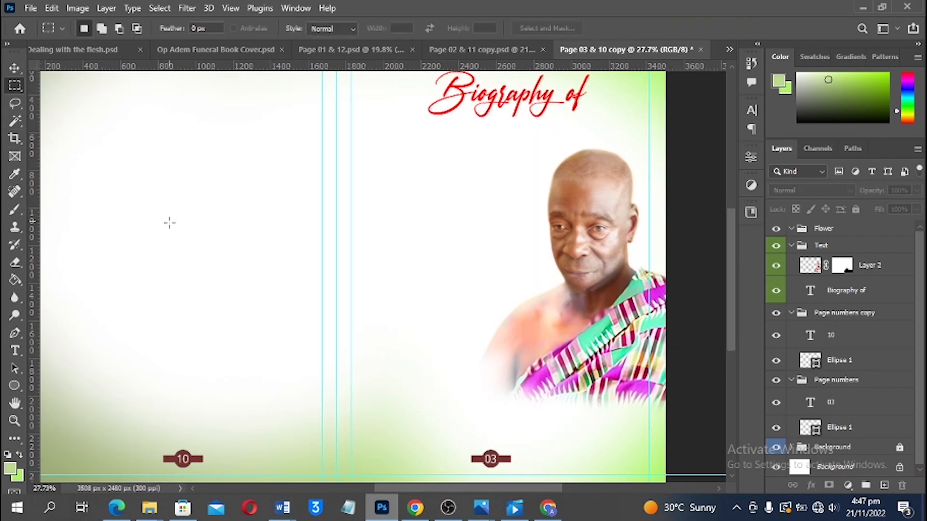
key(t)
drag(359, 147, 536, 430)
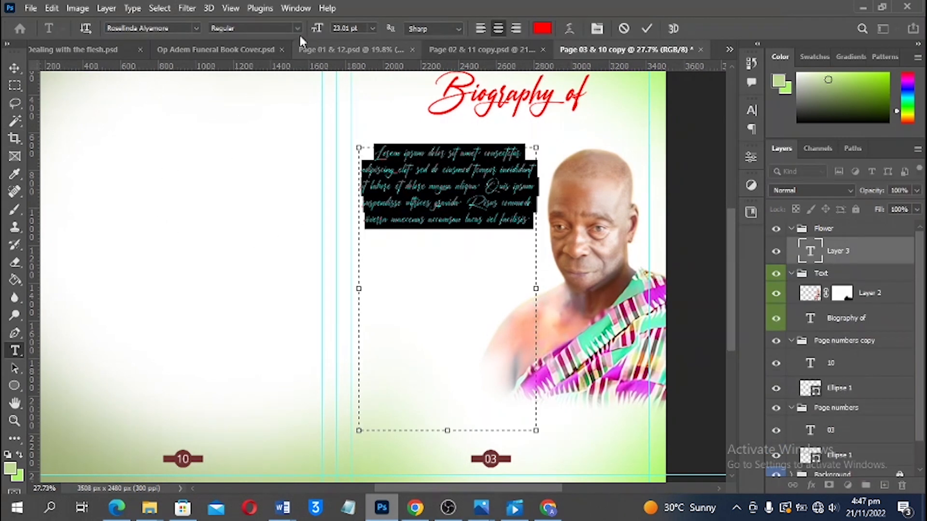
click(178, 32)
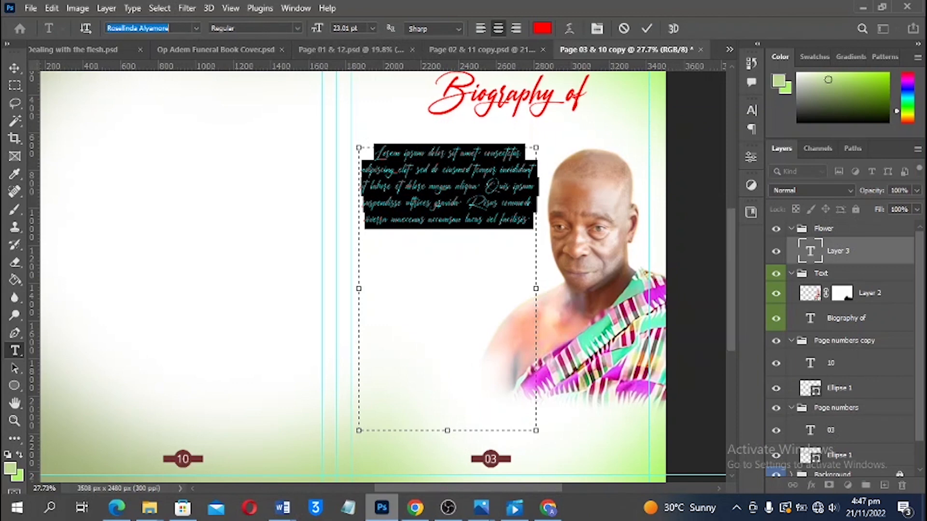
text(open)
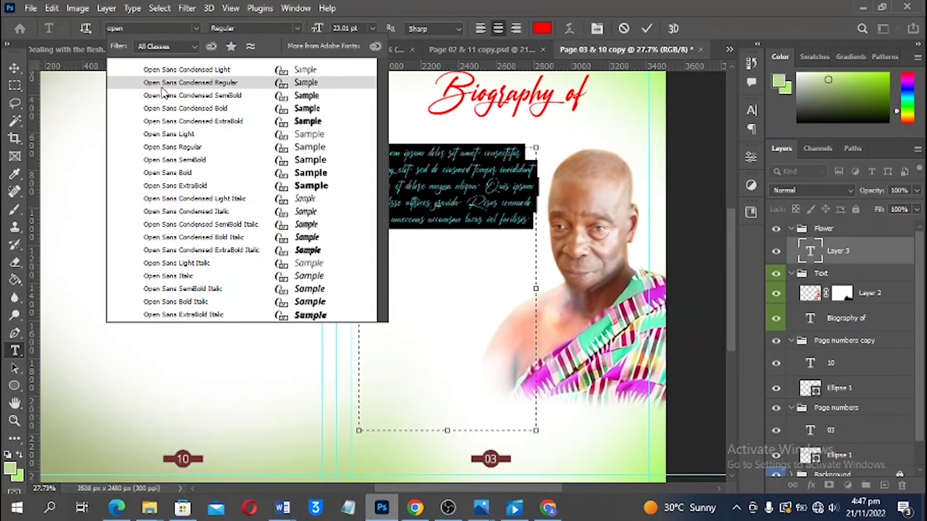
click(175, 148)
Set the placeholder paragraph's alignment to plain left
key(ctrl+t)
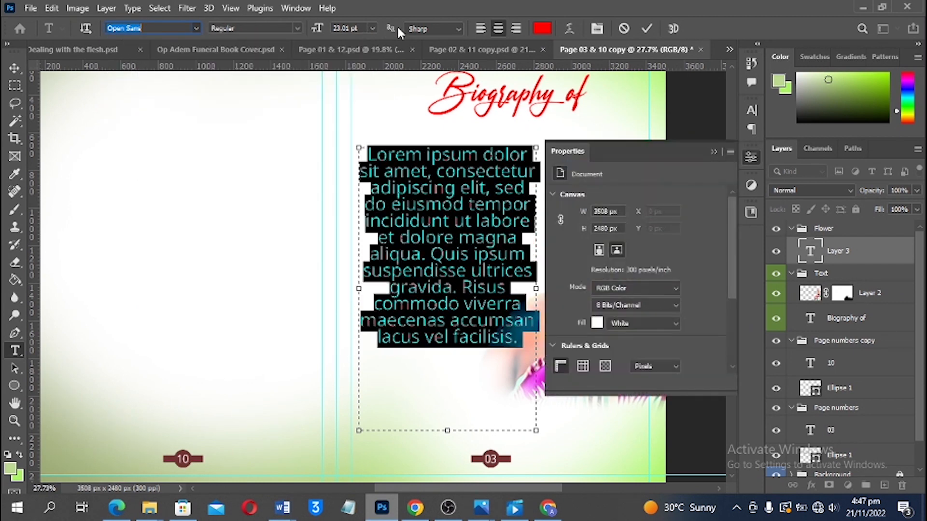
click(757, 108)
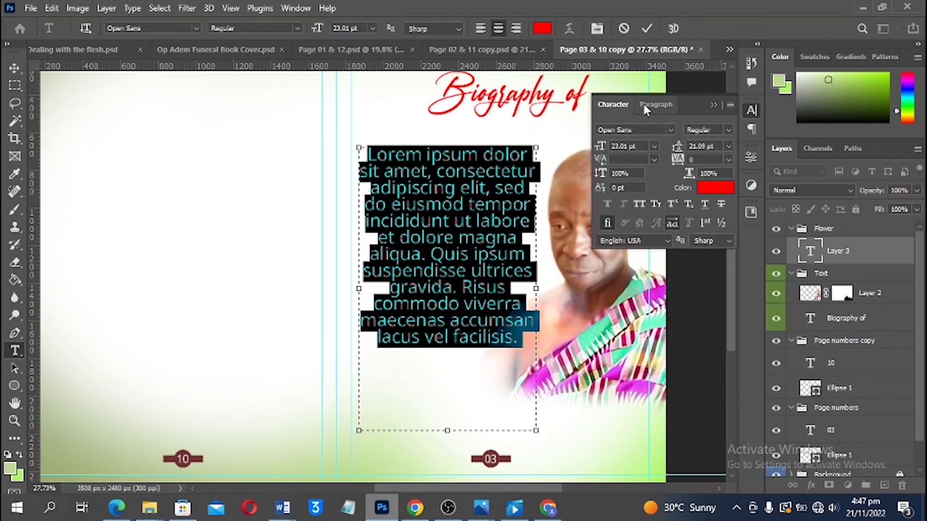
click(655, 105)
click(608, 129)
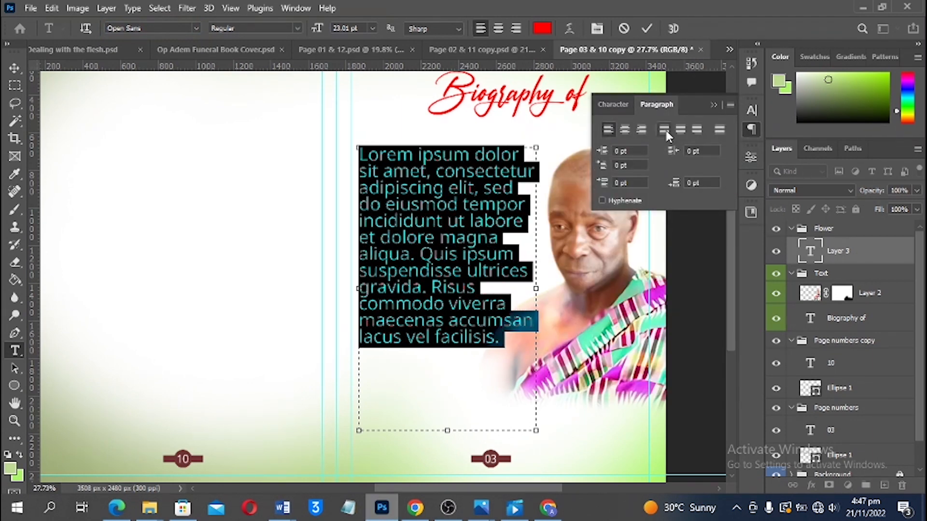
click(664, 128)
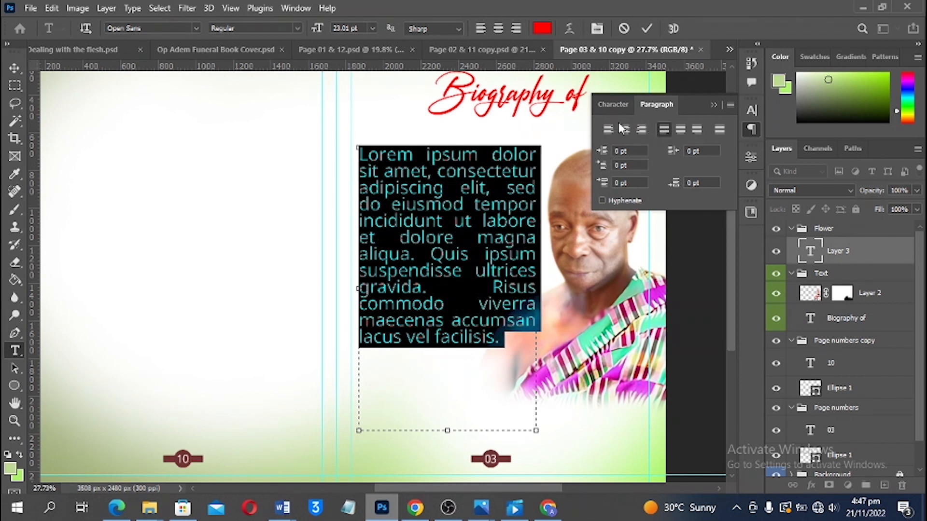
click(613, 104)
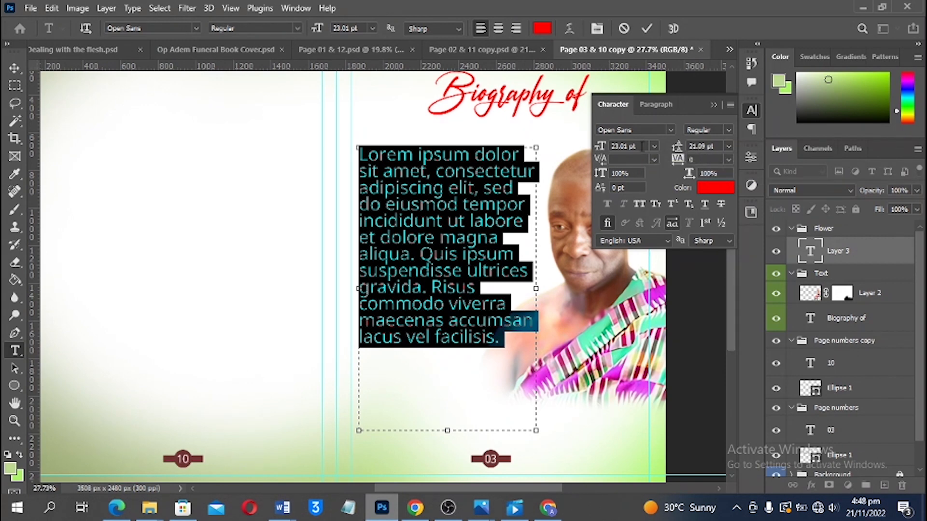
Set the paragraph text to 15 pt in black (000000)
click(628, 146)
text(15)
key(Return)
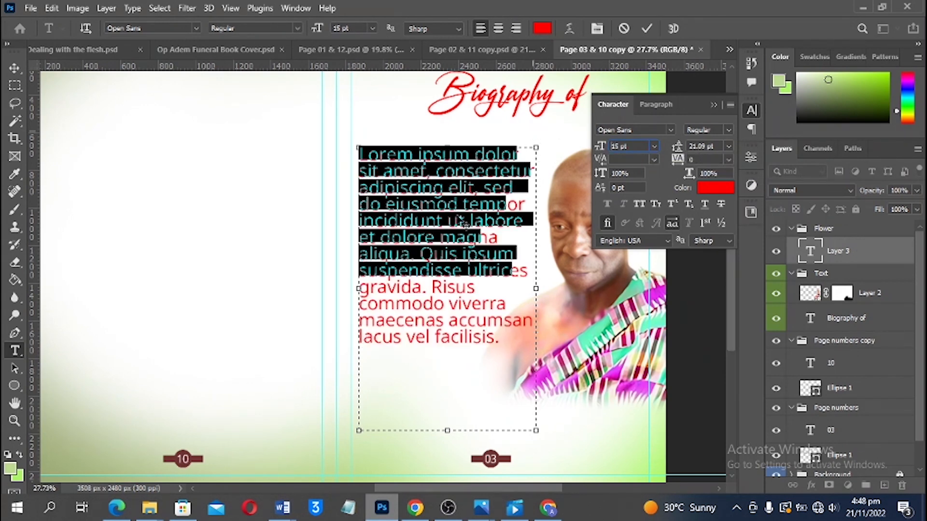
click(716, 189)
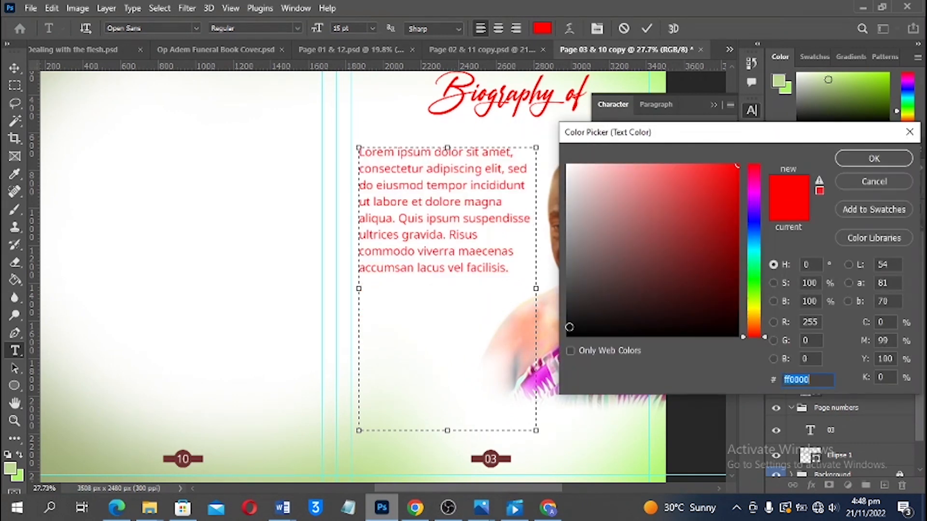
text(000000)
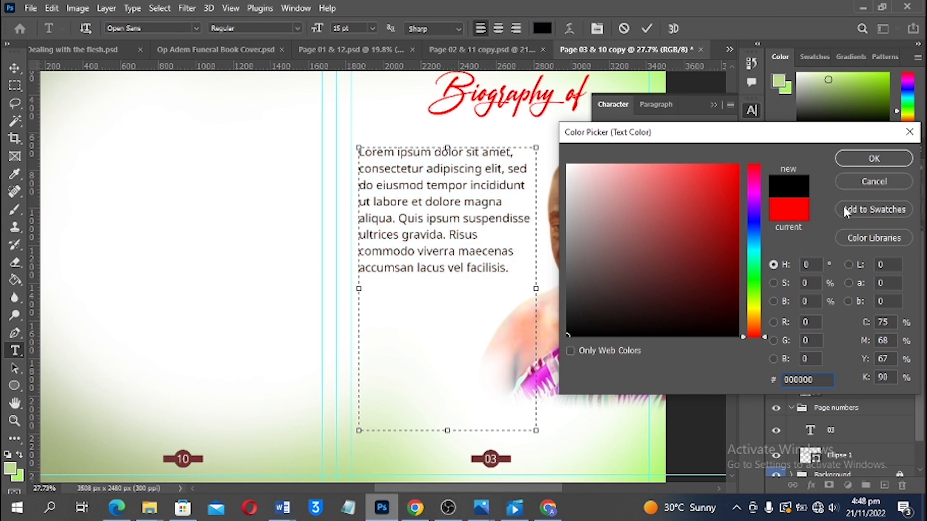
click(874, 158)
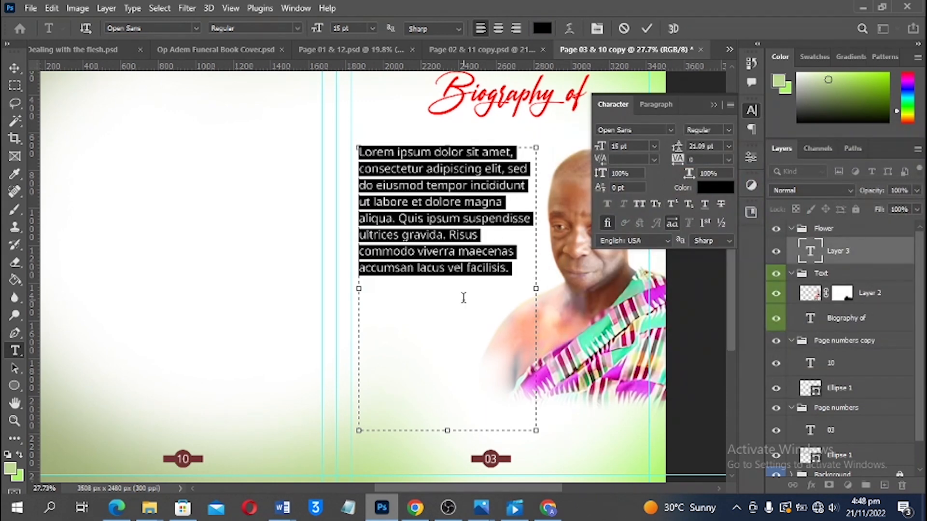
Tighten the leading, paste the tribute text over the placeholder, and extend the box to fit
key(alt+Up)
key(alt+Up)
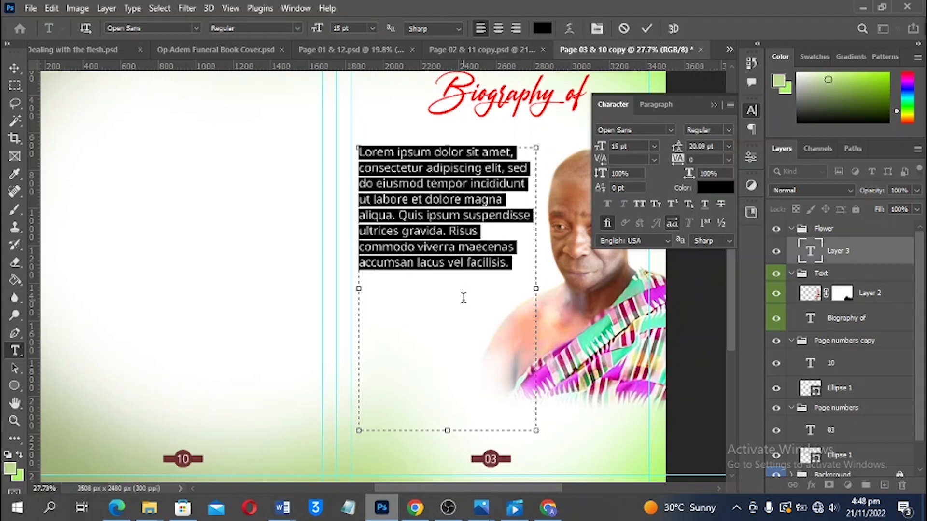
text(Then I heard a loud voice from heaven Say "Blessed are the dead who die in the Lord from now ". "Yes,   says the spirit, they will rest from their labor, for their deeds will follow them ". Revelation 14; 13.  Agya Akwasi was not only a father to us the children but also a teacher and a mentor to whoever get closer to him. He was a modest loving and caring and also did not discriminate between his children, family members and neighbours.)
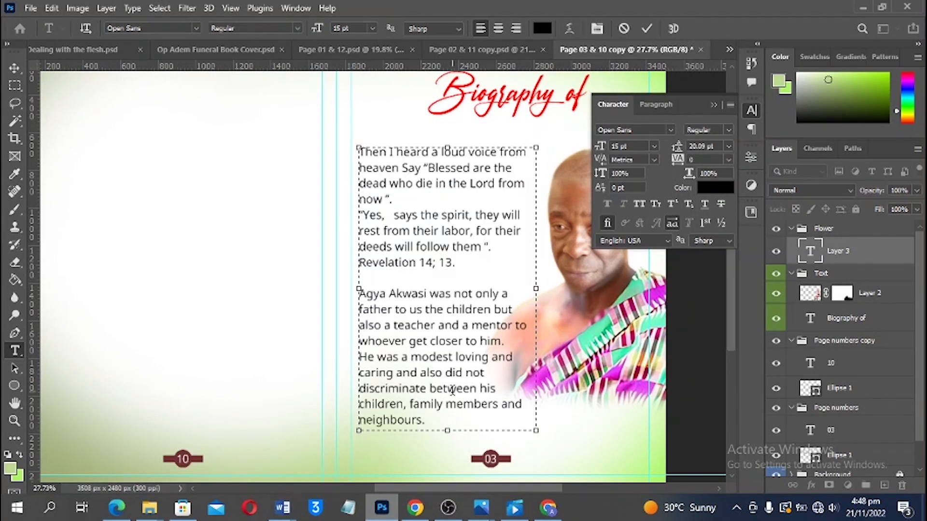
drag(450, 445, 450, 438)
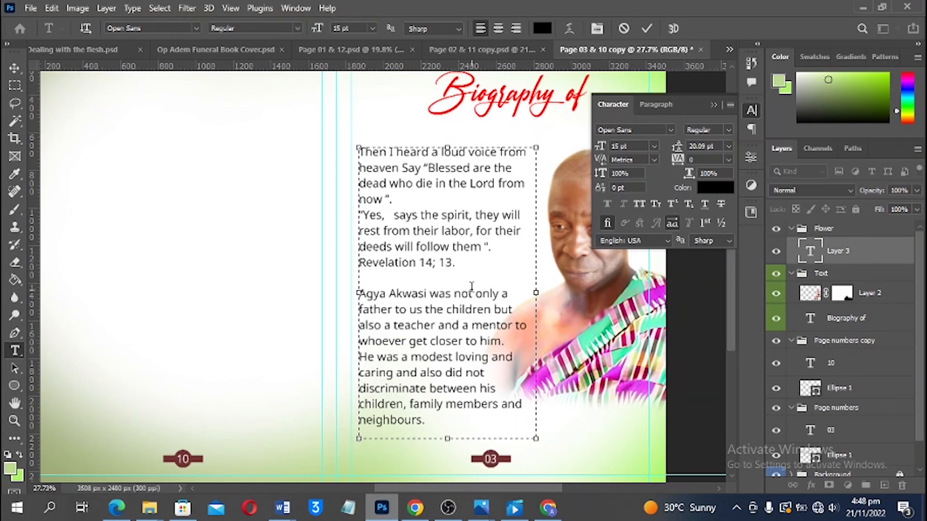
Tighten the body text's tracking to -20 and make its text box taller
click(646, 28)
scroll(512, 323, up, 2)
scroll(513, 324, down, 2)
scroll(449, 294, up, 1)
click(446, 273)
key(ctrl+a)
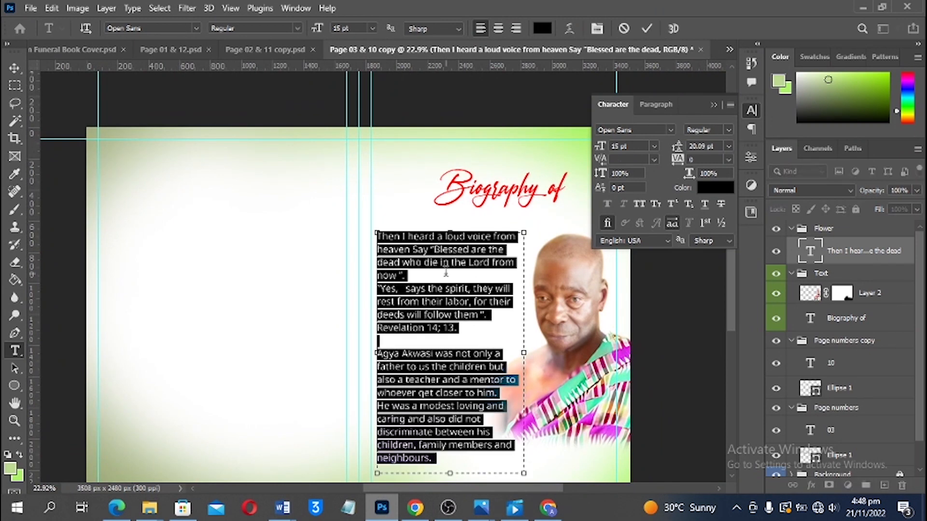
key(alt+Left)
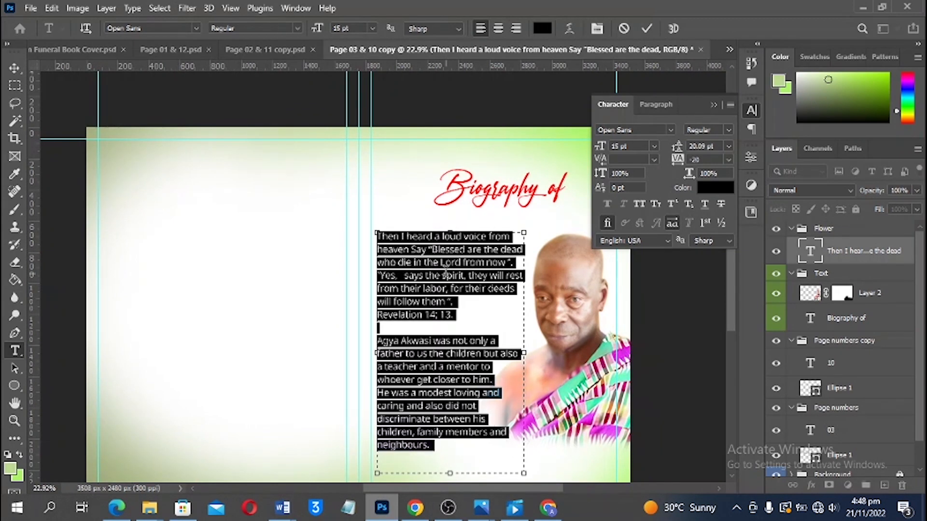
key(alt+space)
key(Escape)
drag(456, 227, 599, 86)
click(646, 29)
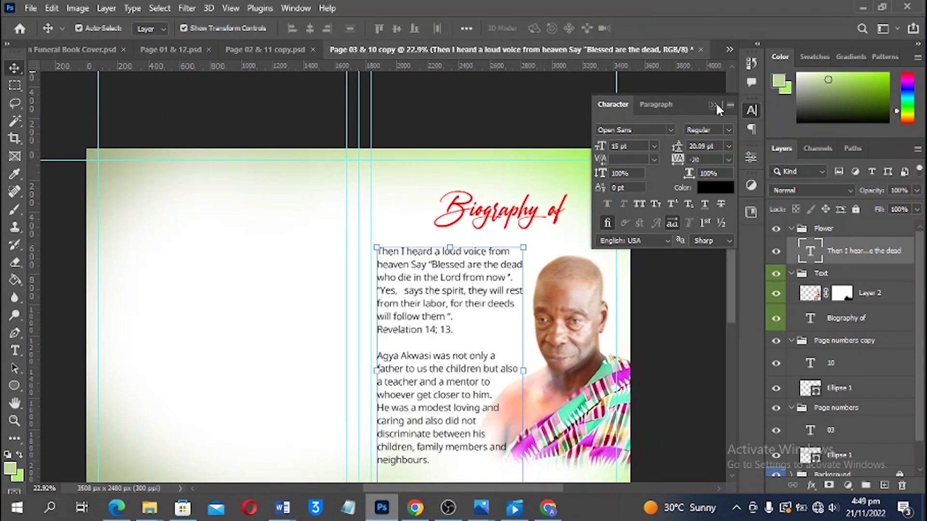
Nudge the body text block down and the 'Biography of' title up slightly
click(715, 103)
scroll(534, 183, down, 2)
drag(464, 241, 464, 248)
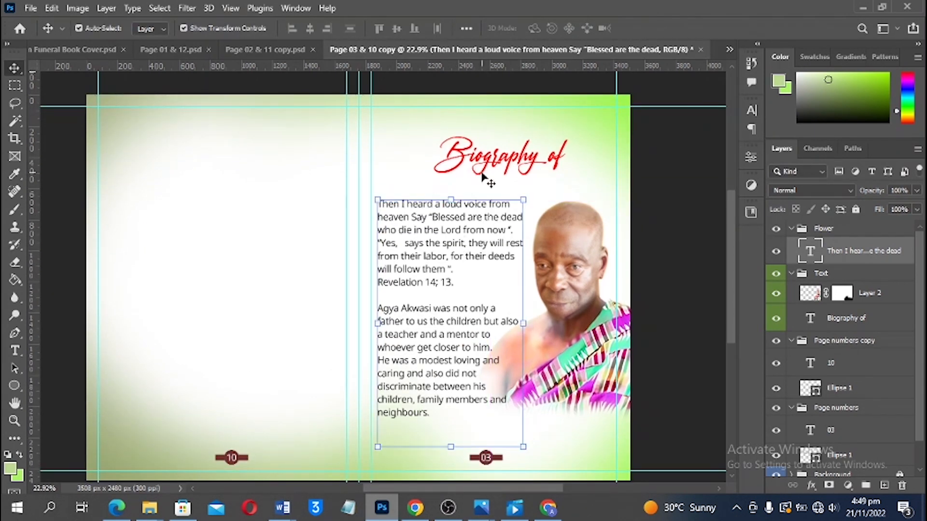
drag(493, 164, 494, 153)
scroll(623, 186, up, 1)
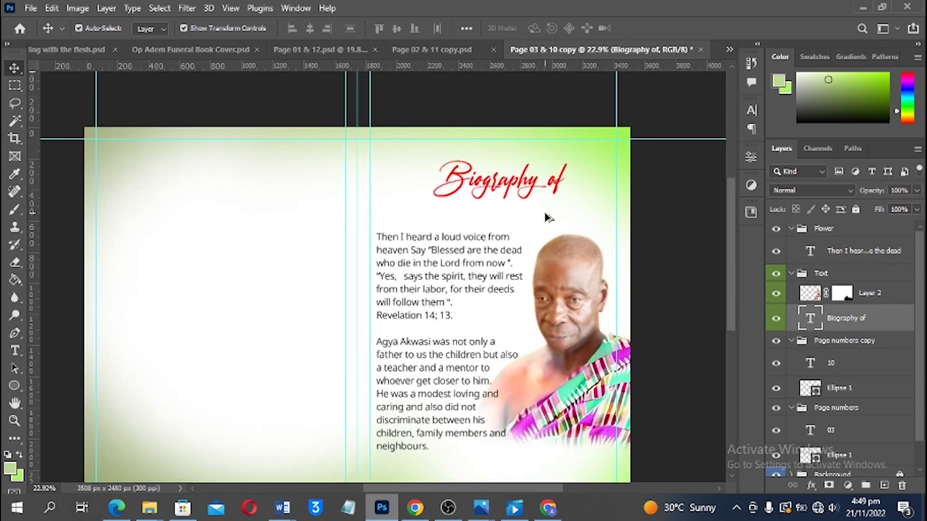
scroll(548, 213, up, 4)
click(549, 219)
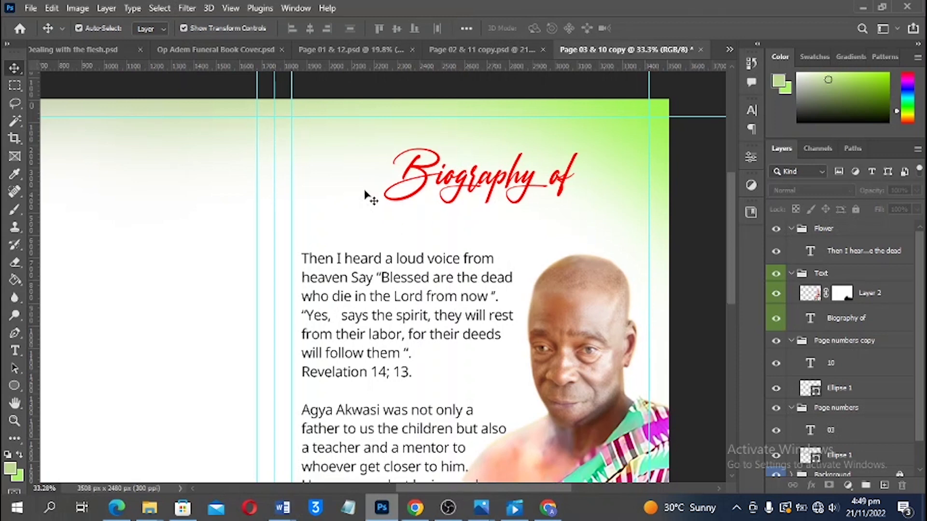
click(209, 52)
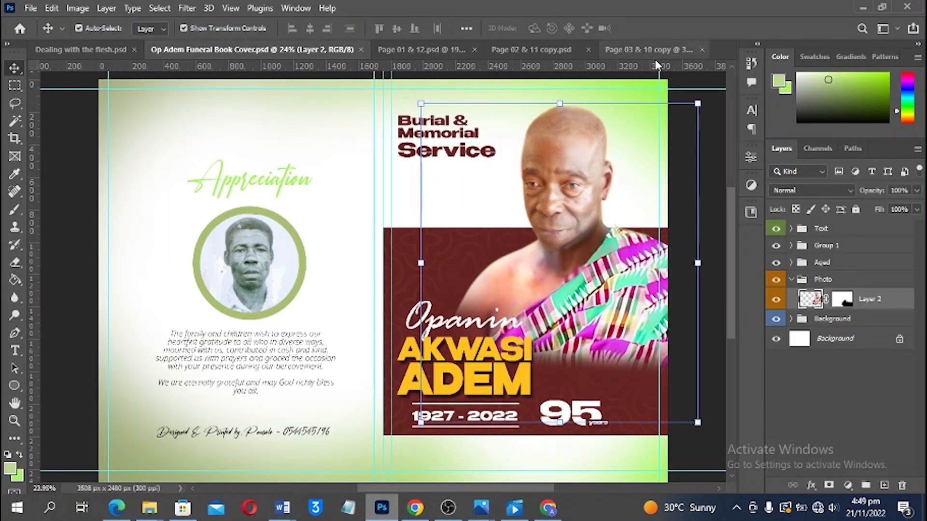
click(637, 49)
Extend the title to read 'Biography of the'
scroll(513, 173, up, 3)
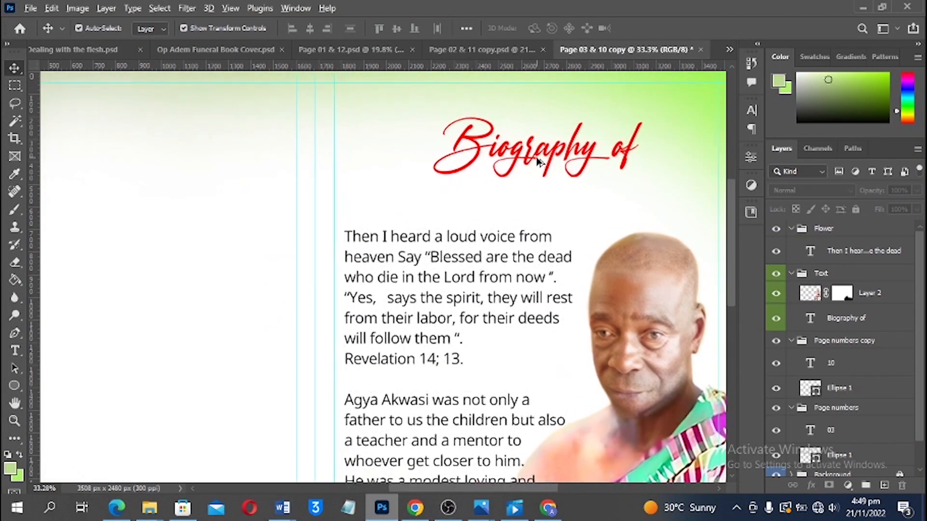
scroll(541, 178, up, 1)
scroll(513, 202, up, 1)
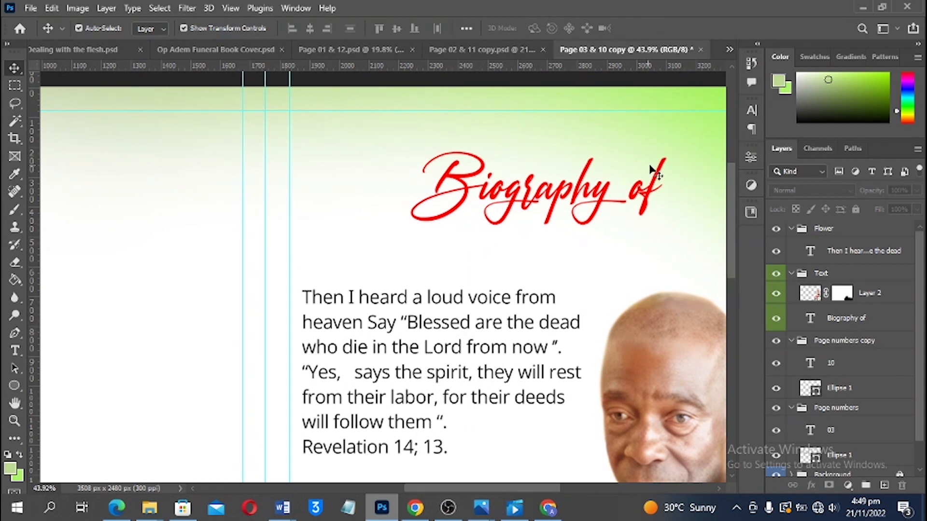
double_click(653, 186)
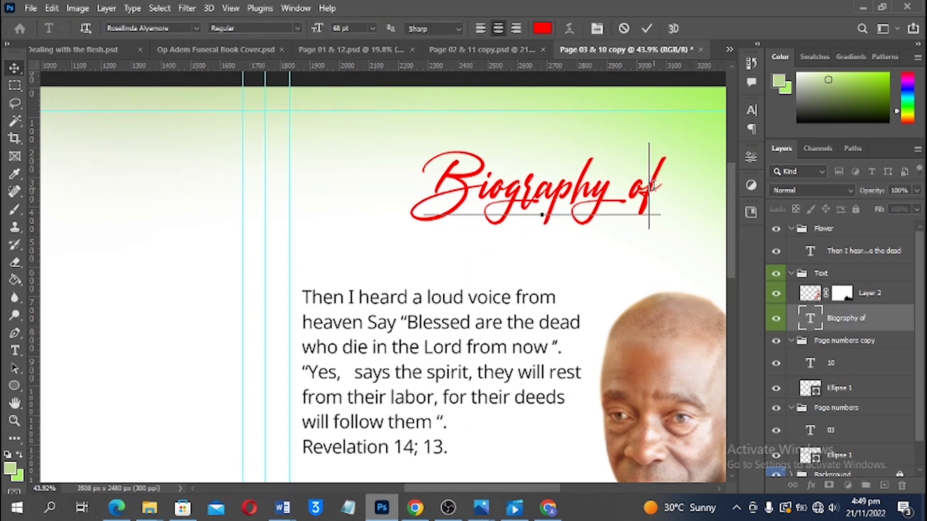
key(BackSpace)
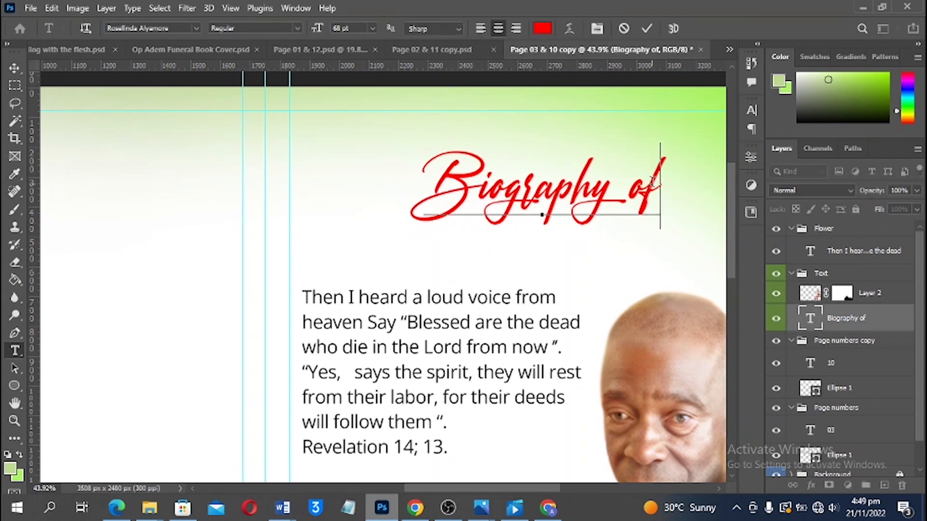
text(the)
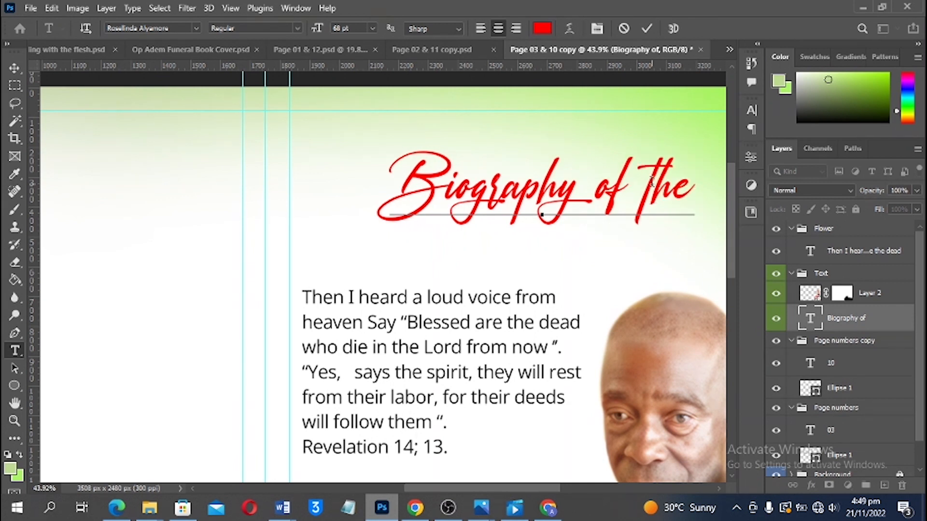
key(Return)
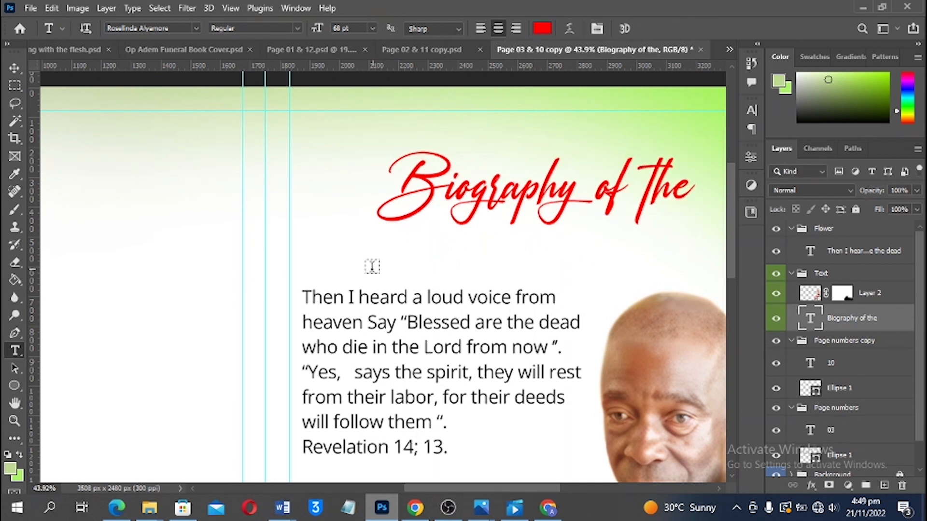
Start a new name line below the title in Benzin-ExtraBold
click(353, 259)
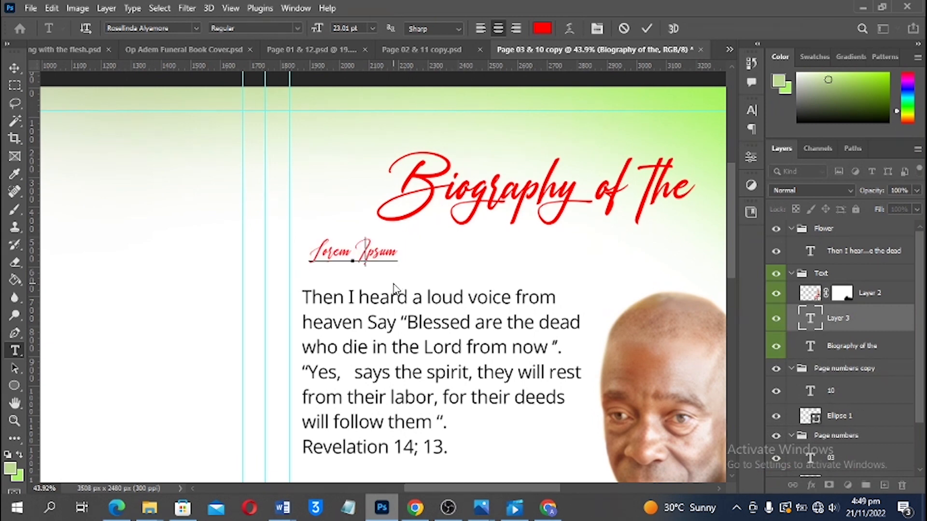
text(Op)
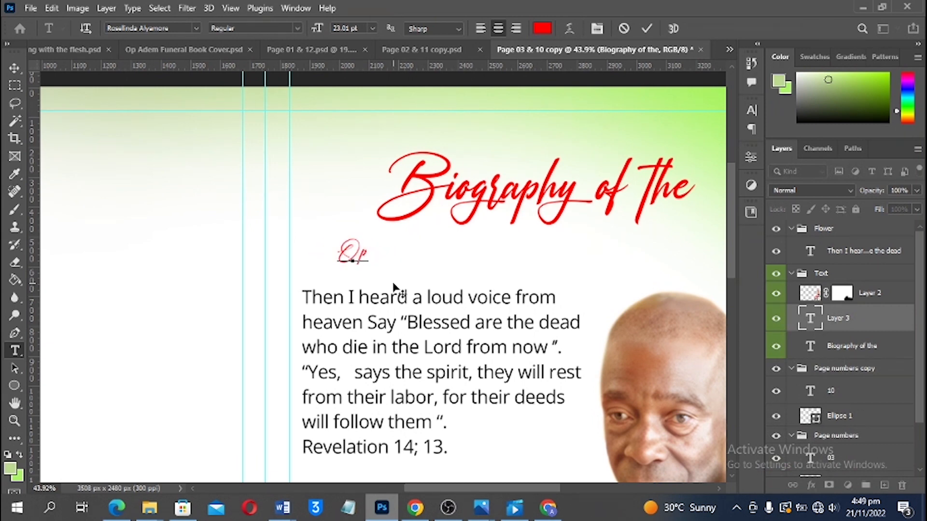
key(ctrl+a)
click(196, 28)
click(188, 69)
click(195, 28)
click(217, 95)
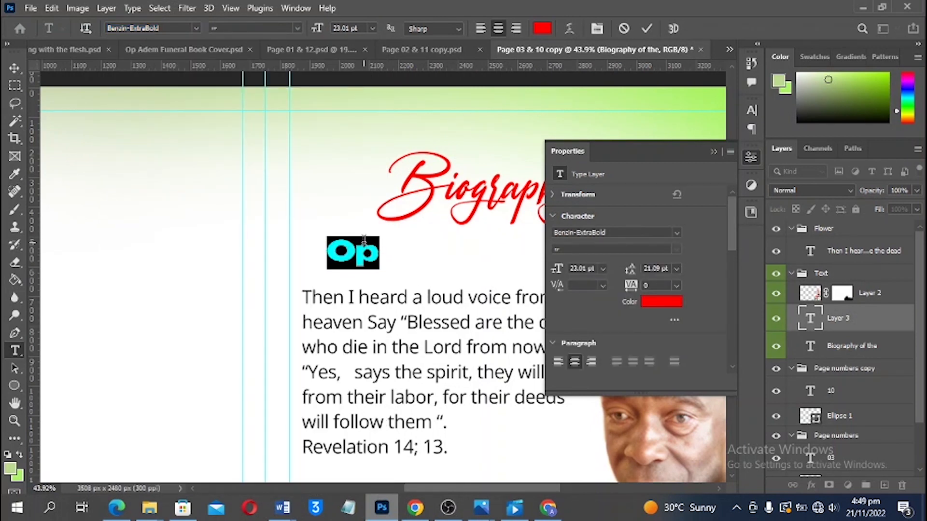
Type the deceased's name with the abbreviated 'OP.' prefix and centre it under the title
click(285, 249)
key(BackSpace)
key(BackSpace)
key(BackSpace)
key(BackSpace)
text(.)
key(ctrl+Return)
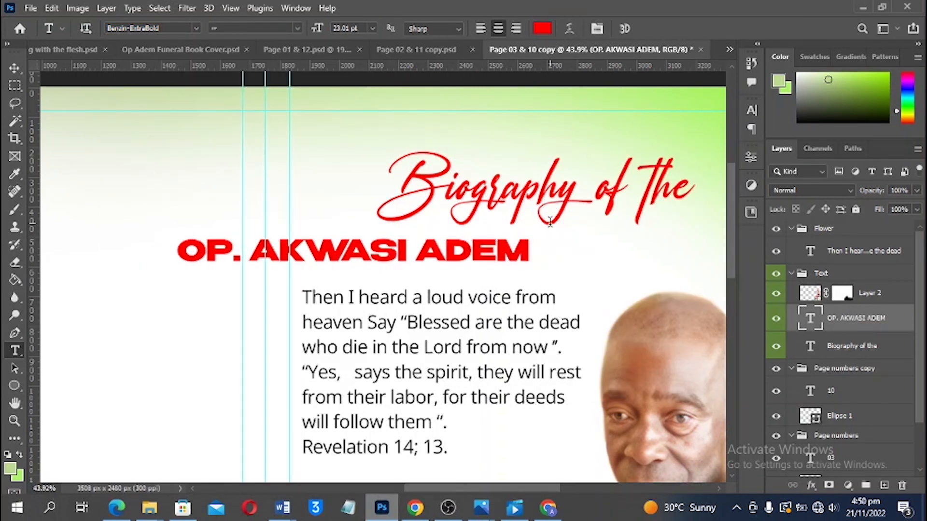
scroll(197, 295, down, 3)
ctrl+drag(401, 260, 538, 260)
Complete the title as 'Biography of the late'
click(575, 211)
text(late)
key(ctrl+Return)
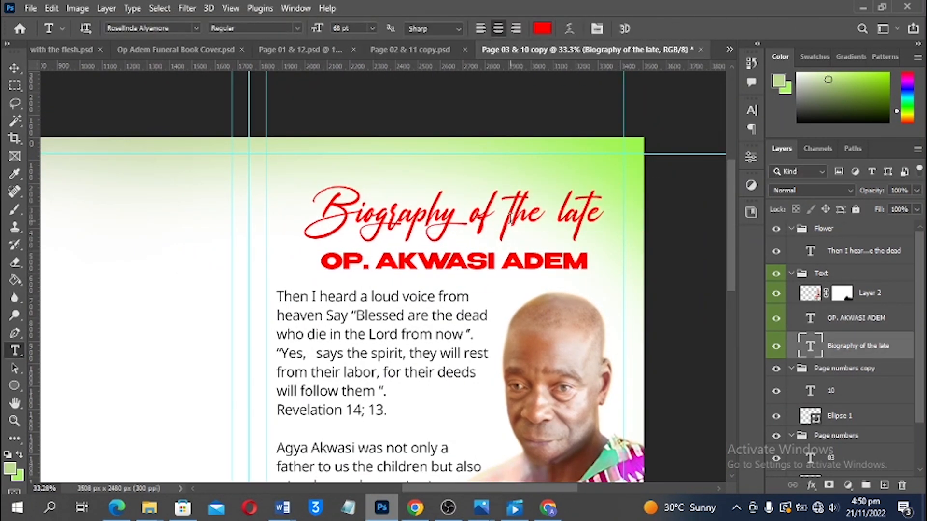
Make the name line's text black
click(588, 247)
key(ctrl+a)
click(752, 110)
click(706, 190)
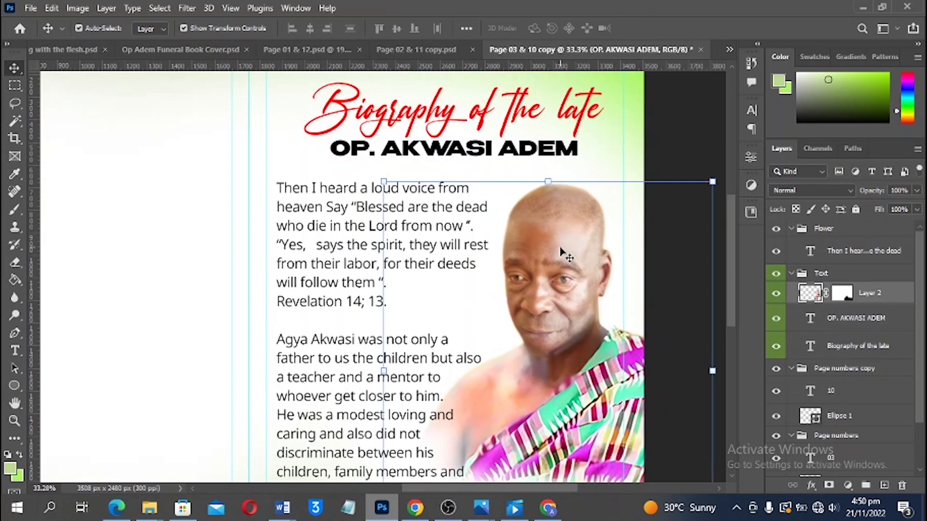
Reset colours to black and white and save Page 03 & 10 copy.psd
key(b)
key(d)
scroll(529, 371, down, 2)
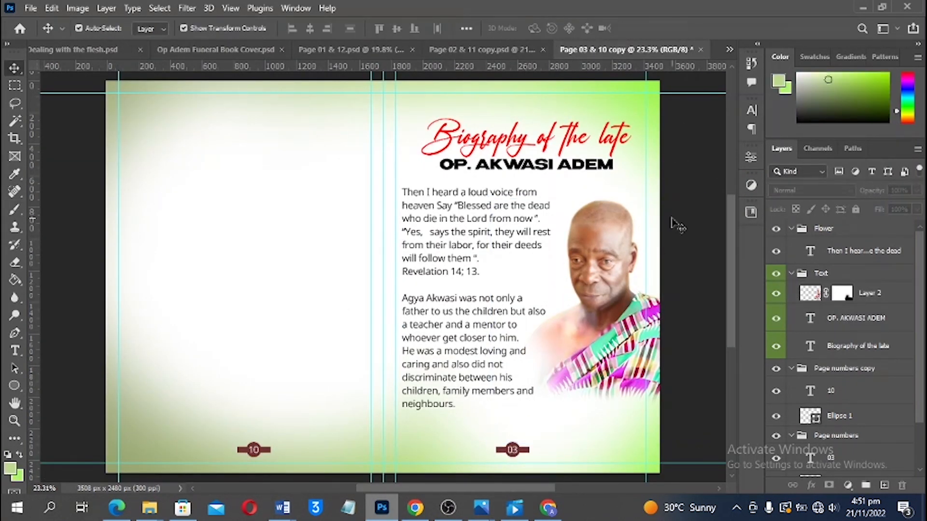
key(ctrl+s)
key(Return)
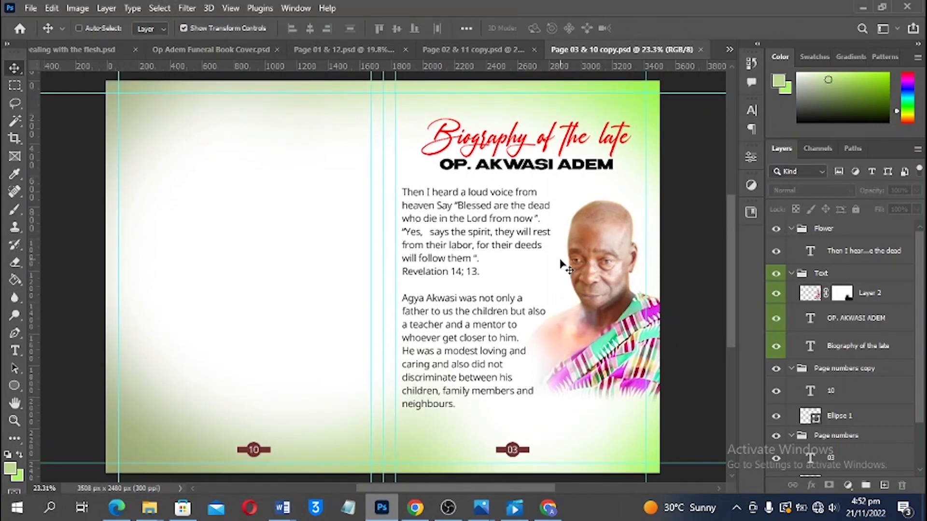
scroll(589, 264, down, 1)
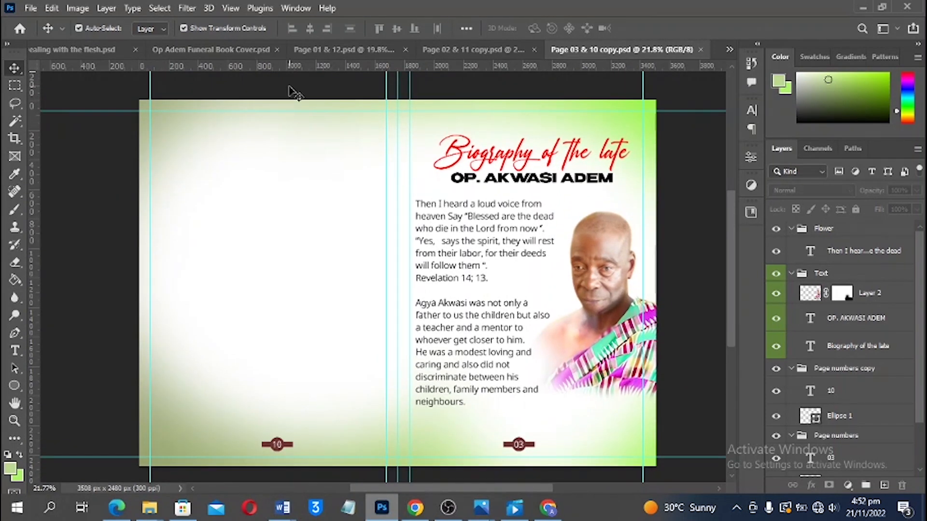
Duplicate the spread as a new document named 'Page 04 & 09 copy'
click(78, 9)
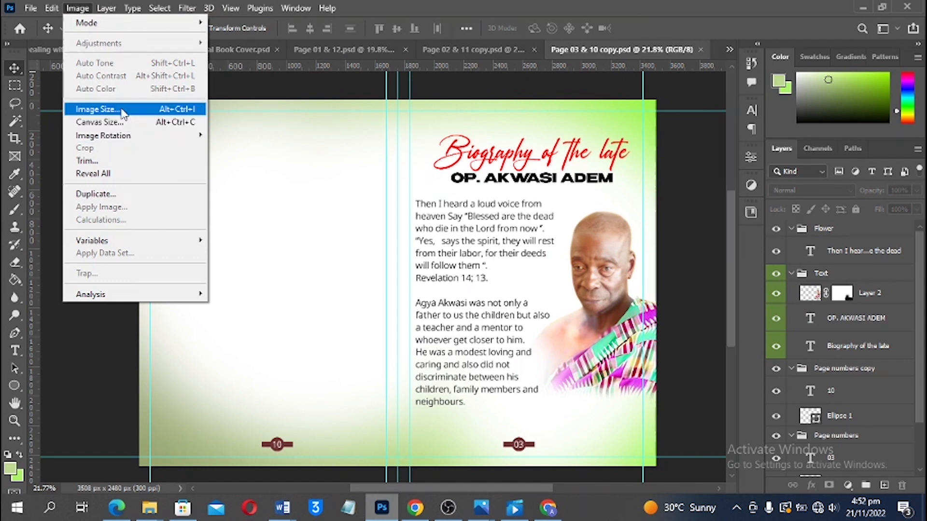
click(115, 196)
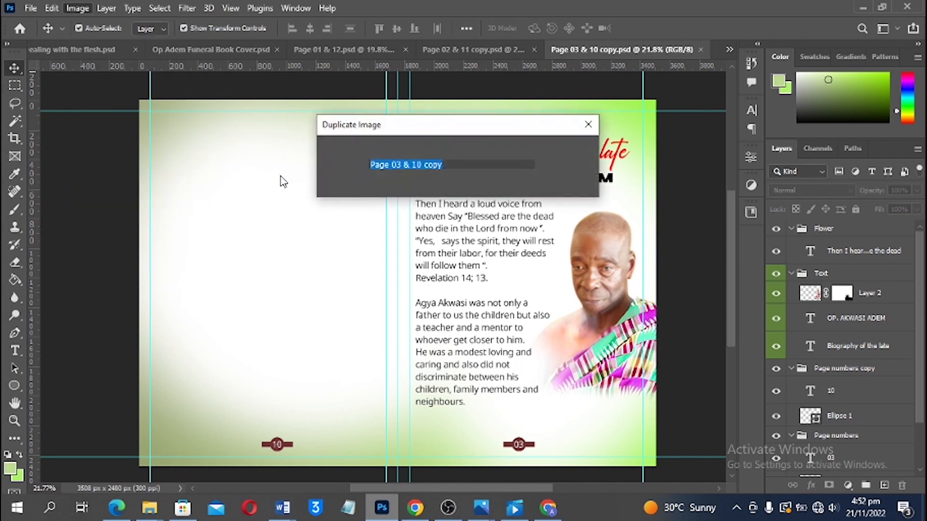
click(402, 165)
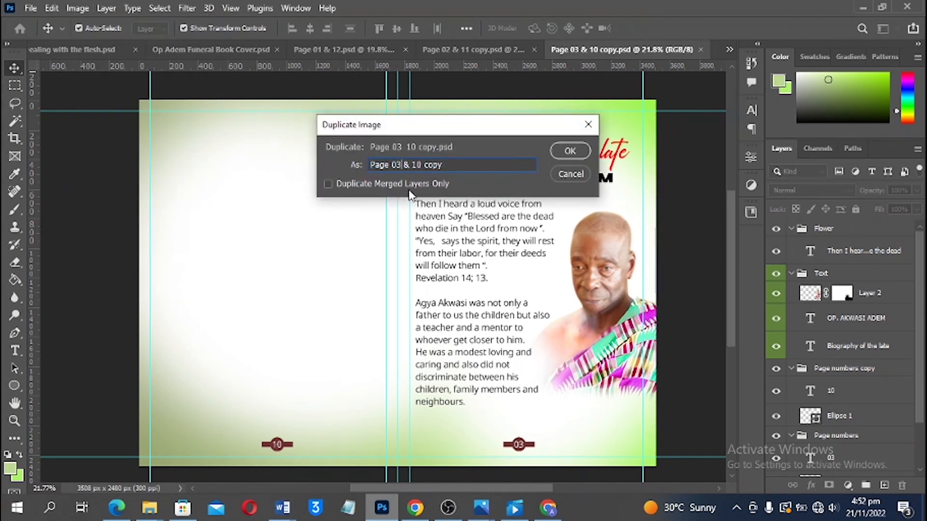
key(BackSpace)
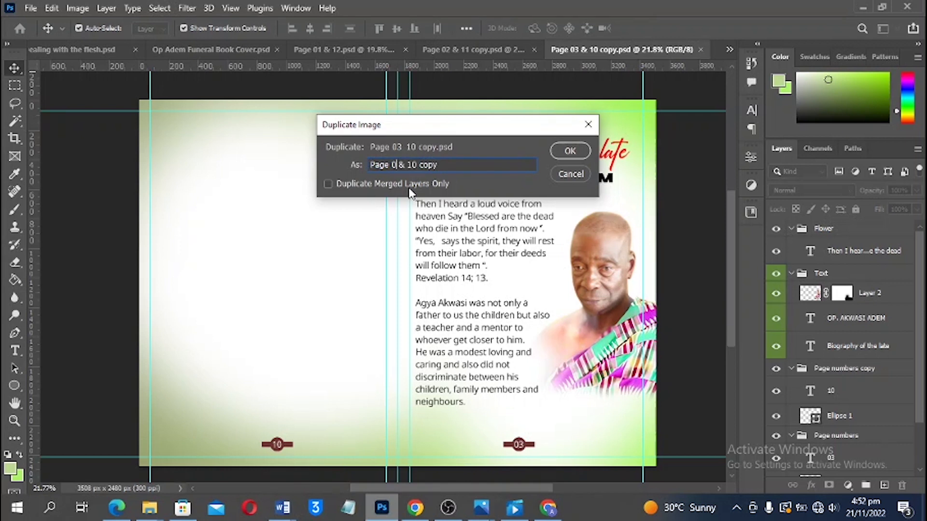
text(4 & )
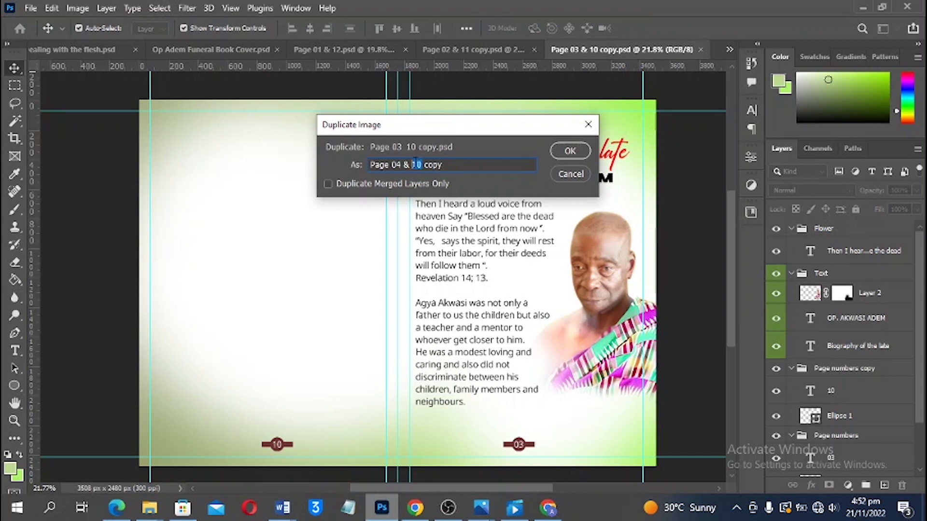
text(9)
click(413, 165)
text(0)
key(Return)
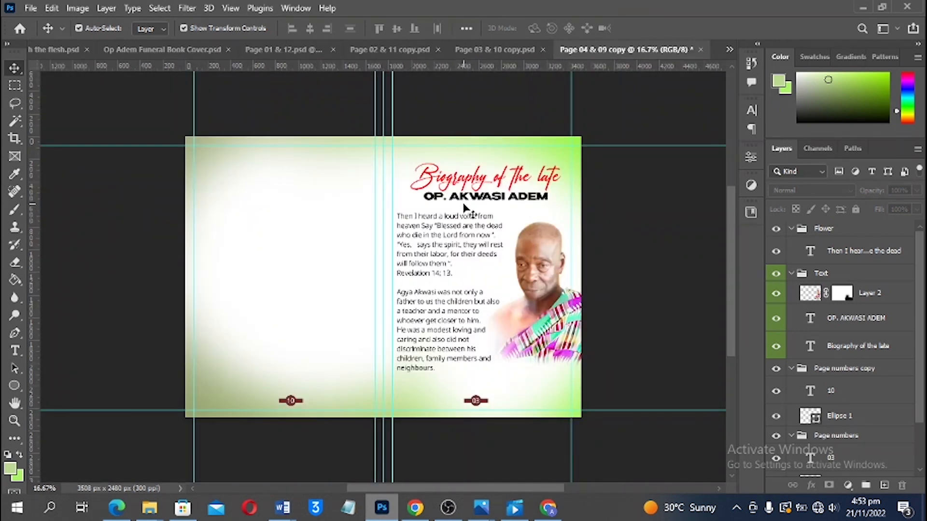
click(481, 183)
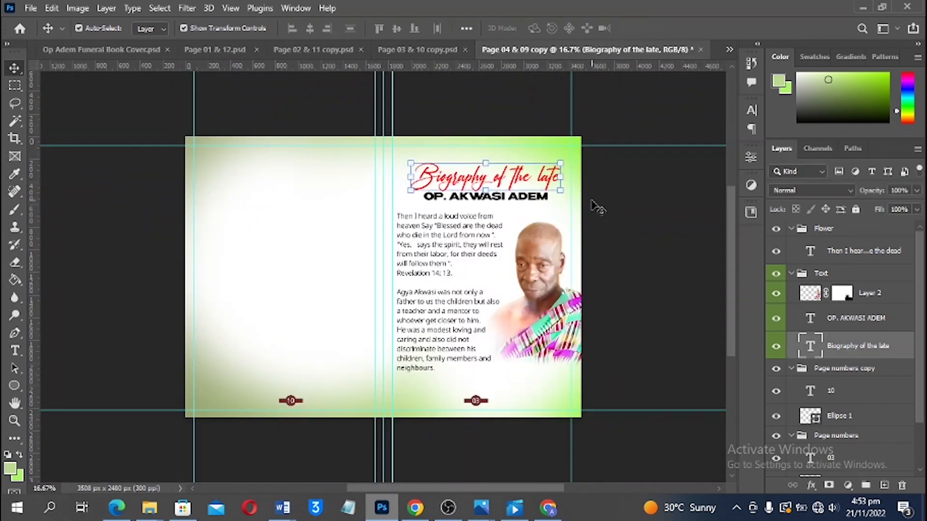
click(516, 199)
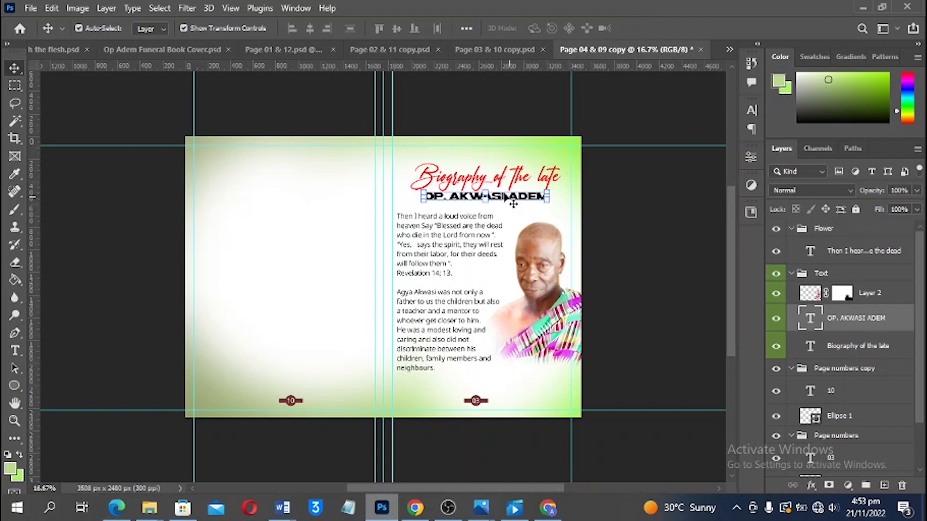
shift+click(481, 181)
key(Delete)
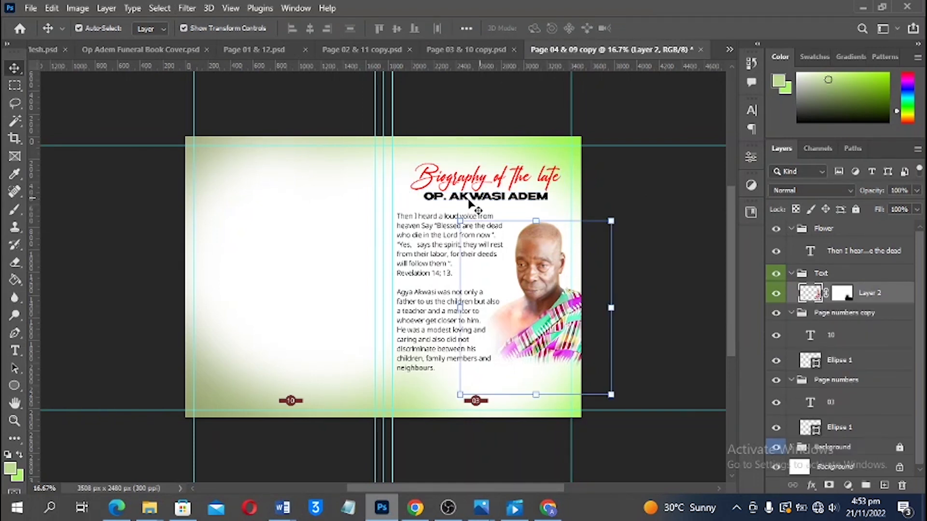
click(466, 253)
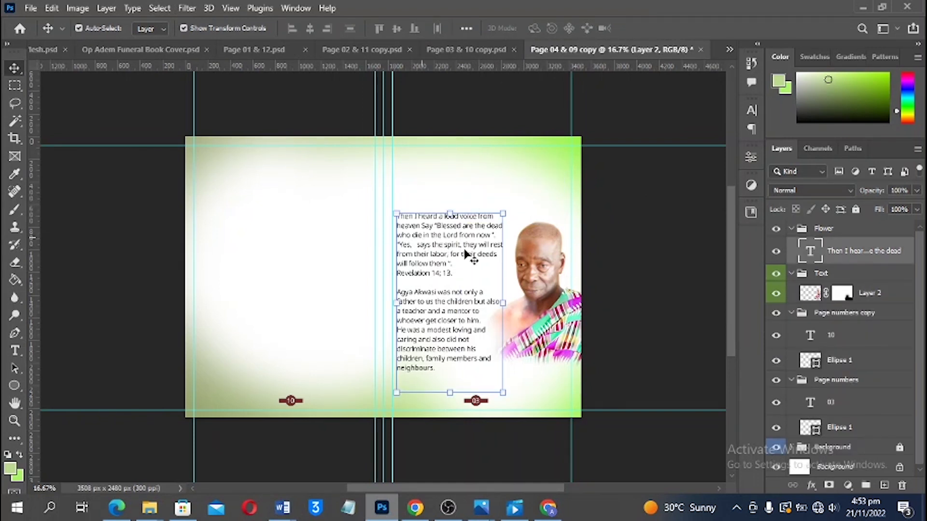
click(564, 293)
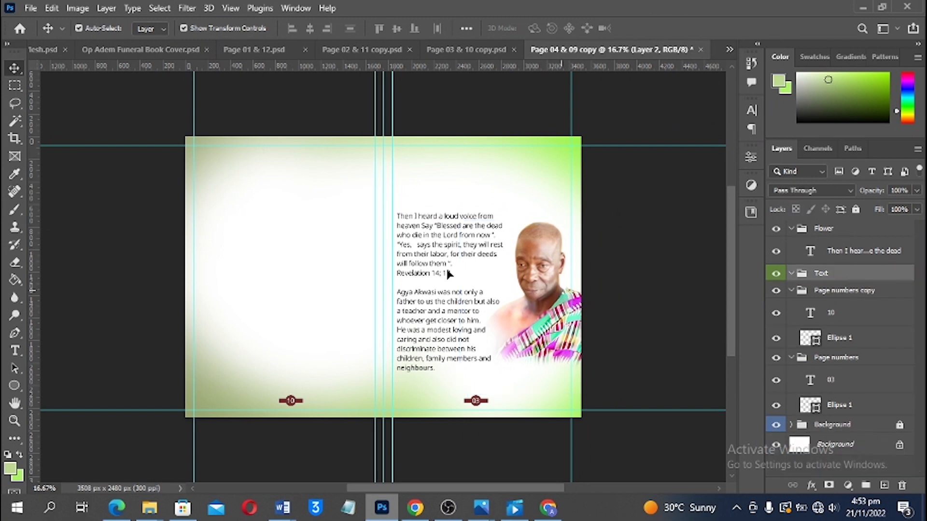
key(Delete)
Move the tribute body text onto the left page of the spread
drag(443, 246, 262, 223)
scroll(283, 379, down, 2)
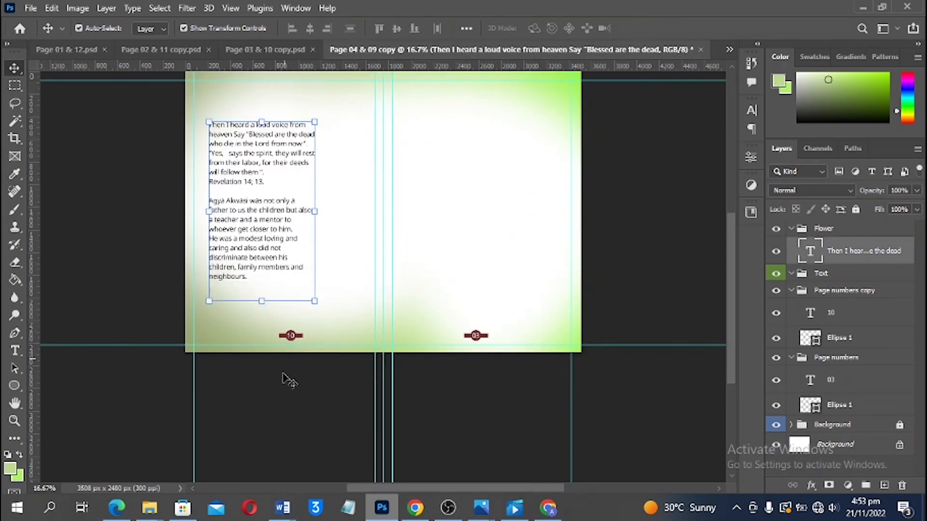
scroll(284, 356, up, 4)
scroll(293, 338, up, 1)
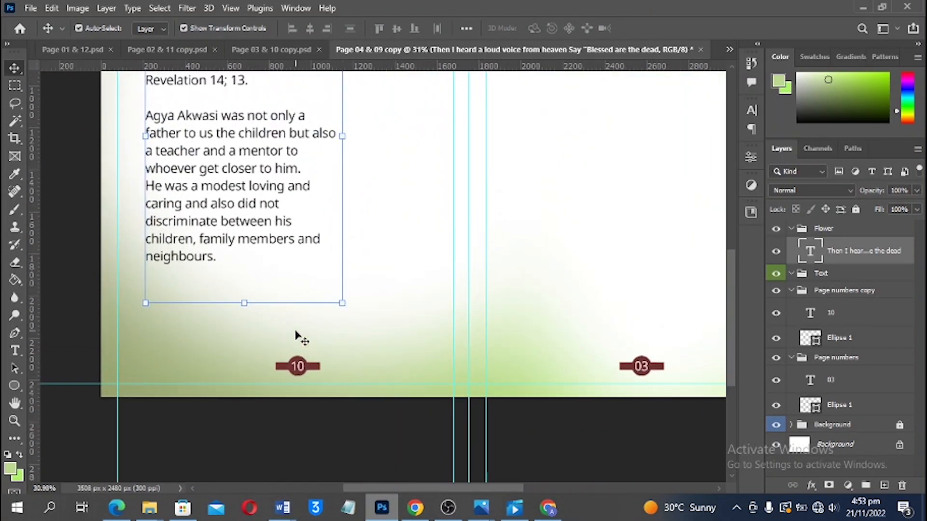
Change the page numbers to 04 on the left and 09 on the right
key(t)
click(296, 365)
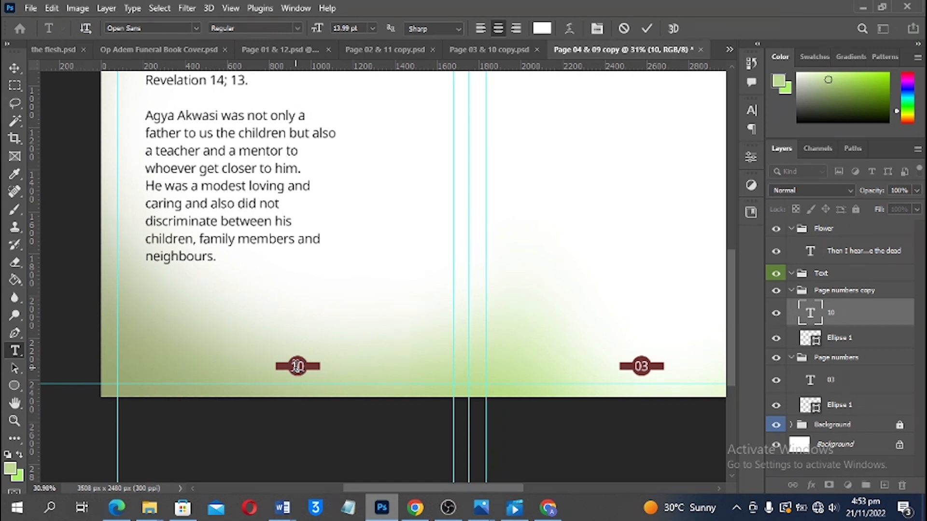
double_click(641, 367)
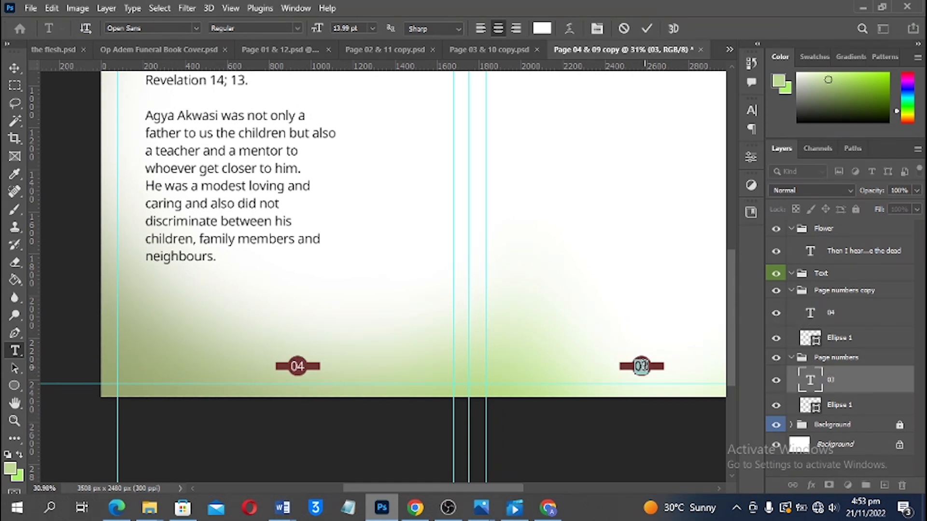
text(09)
key(ctrl+Return)
key(v)
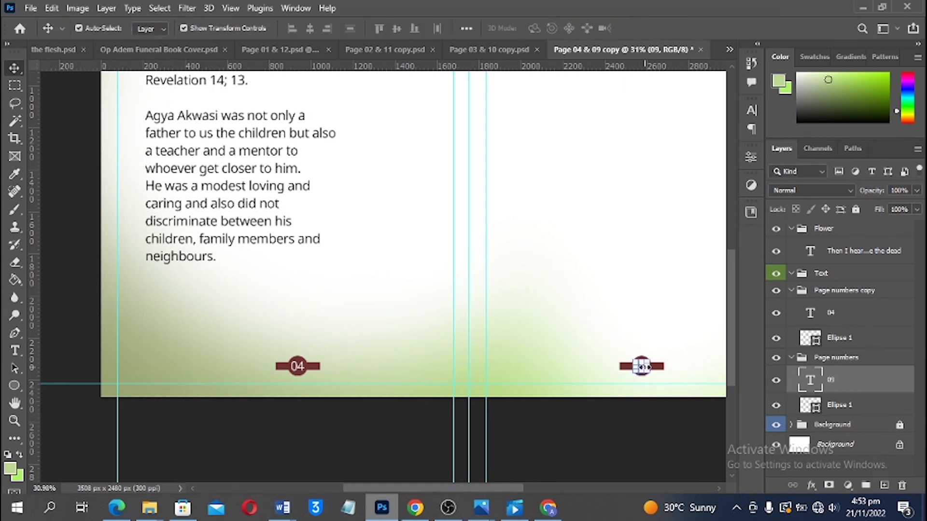
Fit the spread in view and nudge the tribute text slightly left
key(ctrl+0)
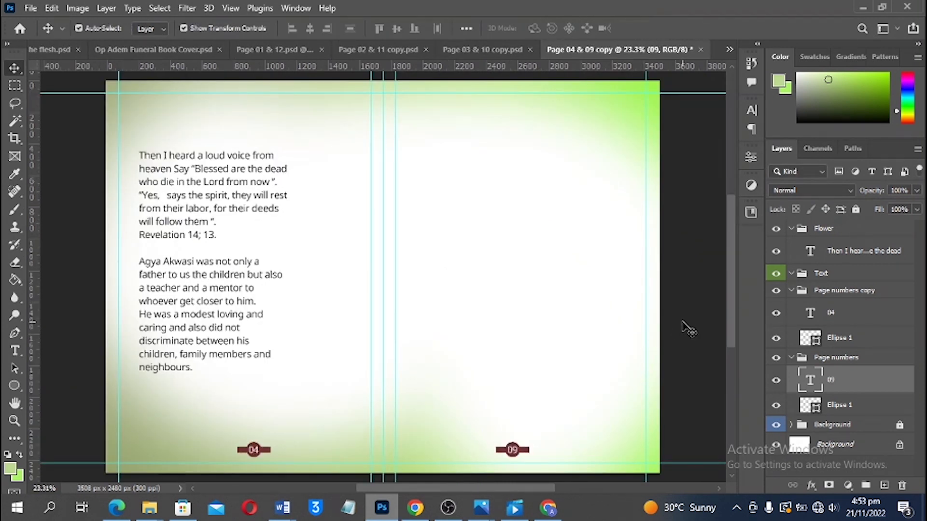
click(193, 145)
scroll(192, 155, up, 2)
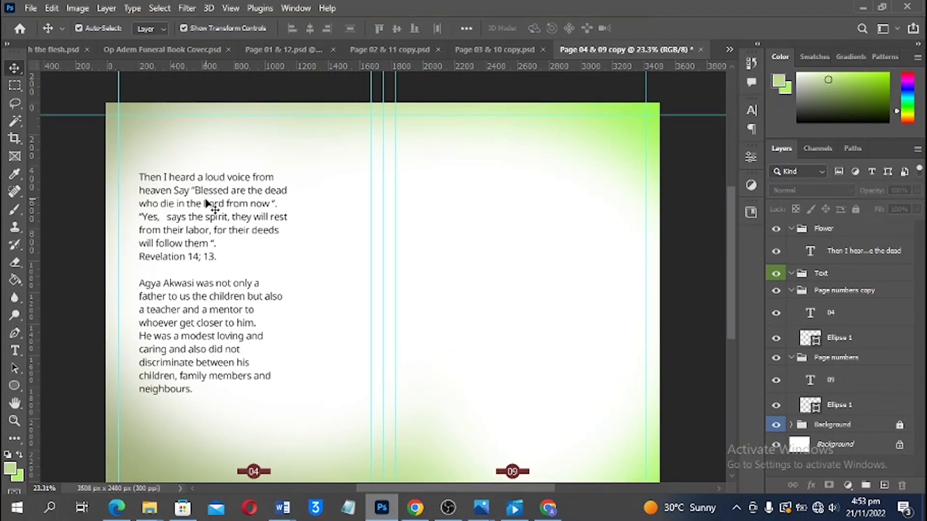
scroll(212, 198, down, 3)
scroll(252, 179, up, 3)
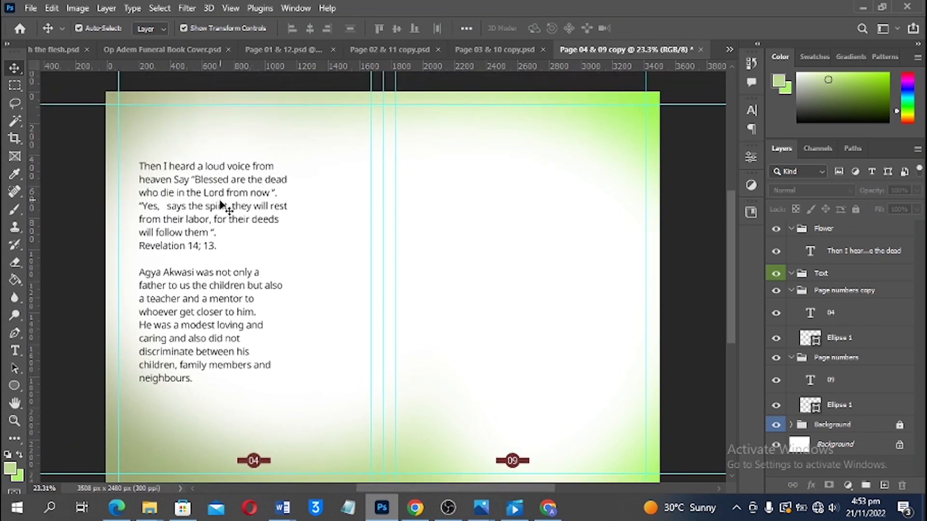
mouse_move(208, 200)
mouse_down()
mouse_move(199, 205)
mouse_move(198, 190)
mouse_up()
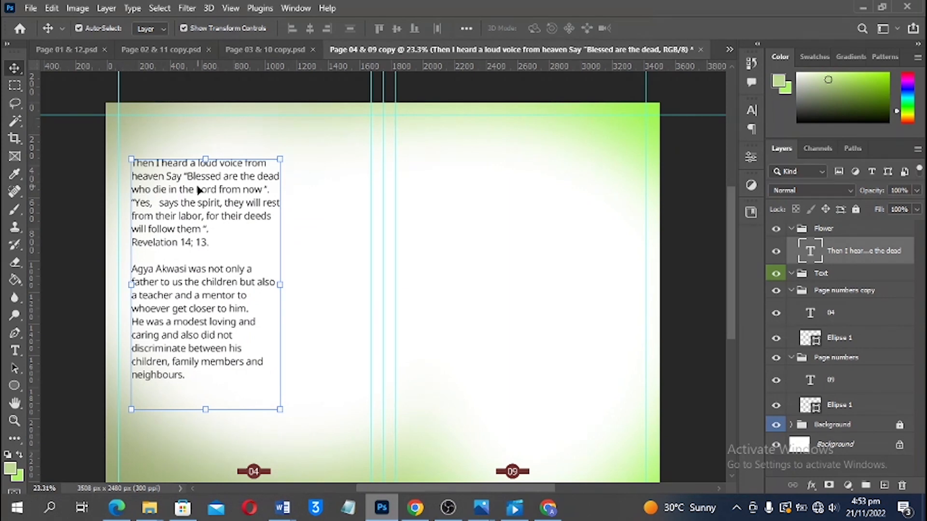
scroll(210, 179, up, 3)
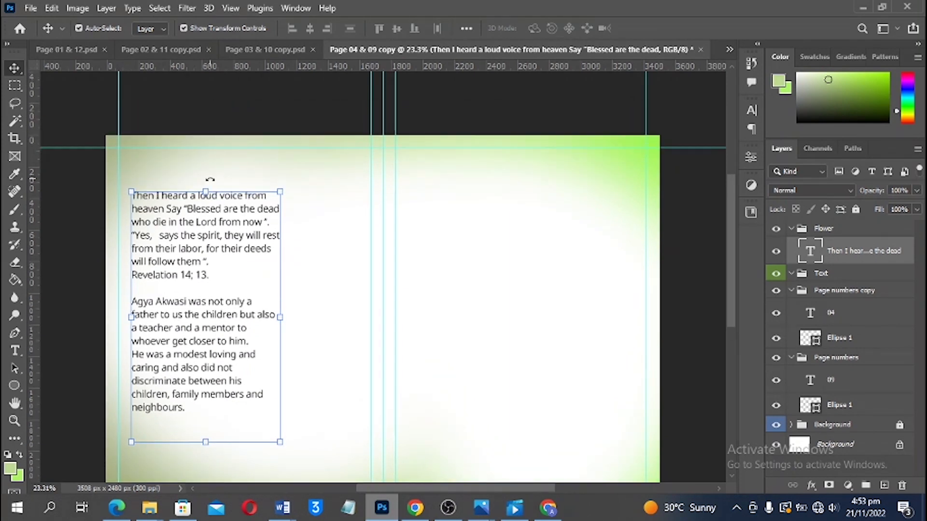
scroll(210, 181, down, 5)
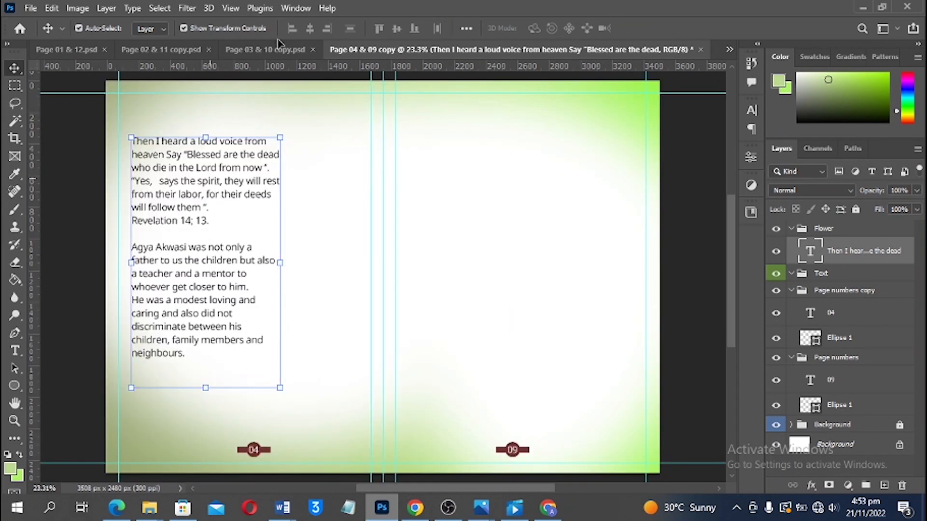
key(ctrl)
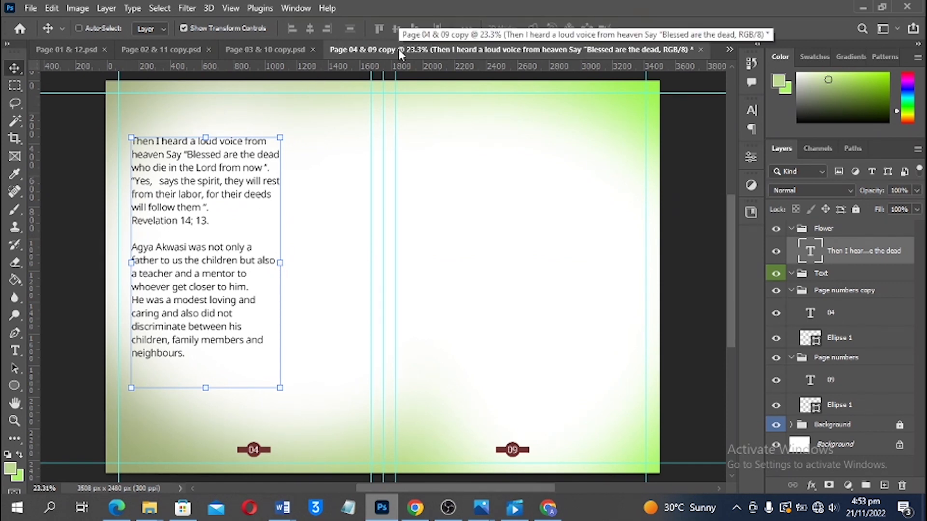
Save the spread as Page 04 & 09 copy.psd, accepting the compatibility option
key(ctrl+s)
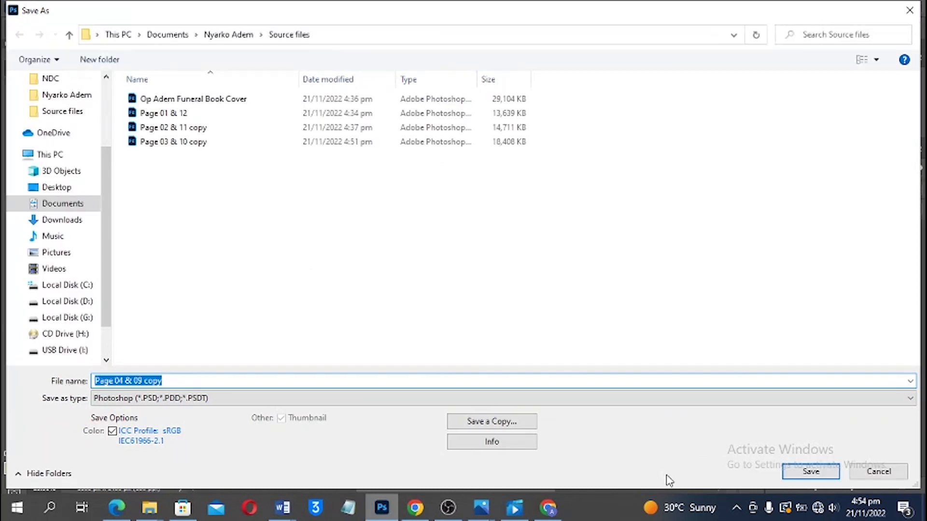
click(811, 472)
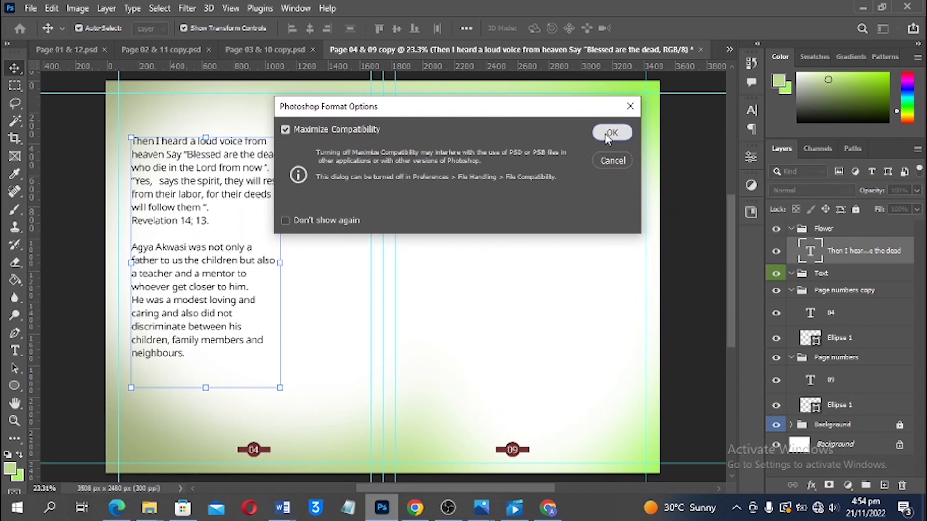
click(609, 135)
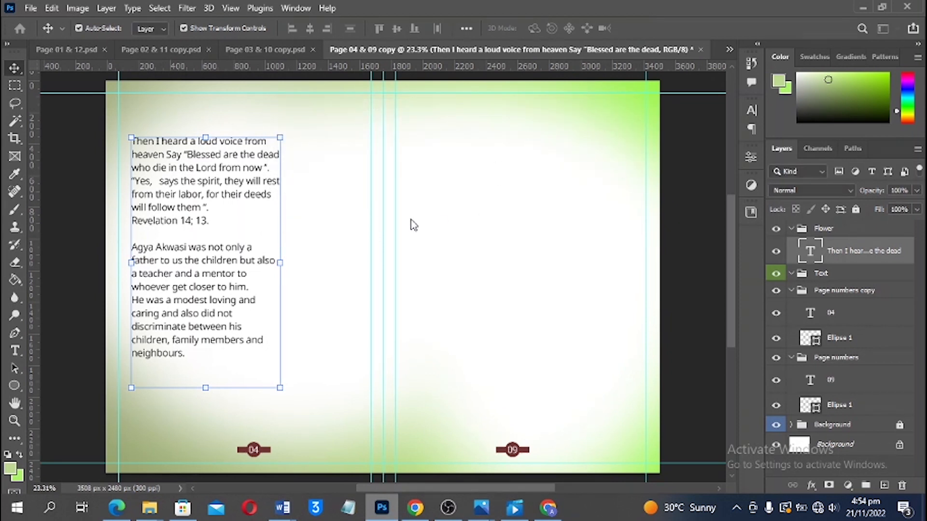
key(ctrl+s)
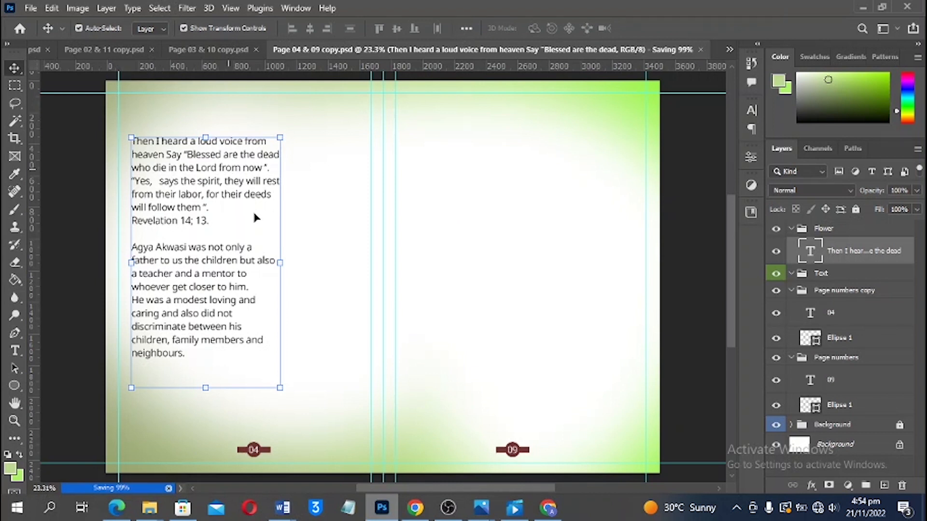
Widen the tribute text box to the right so its lines run longer
key(t)
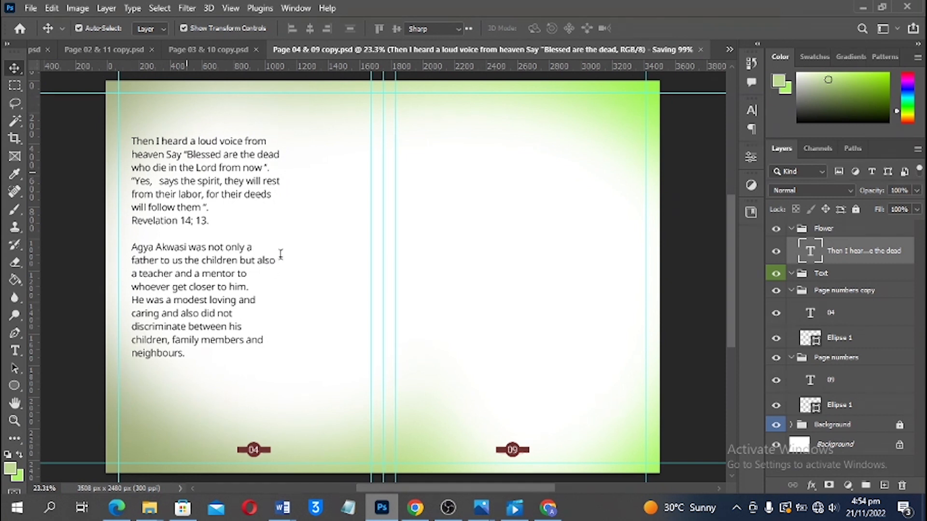
key(v)
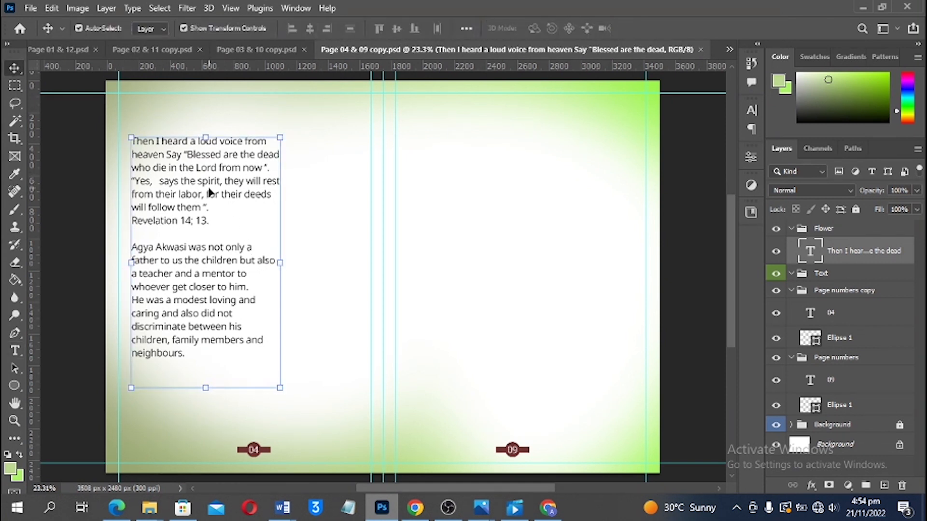
key(t)
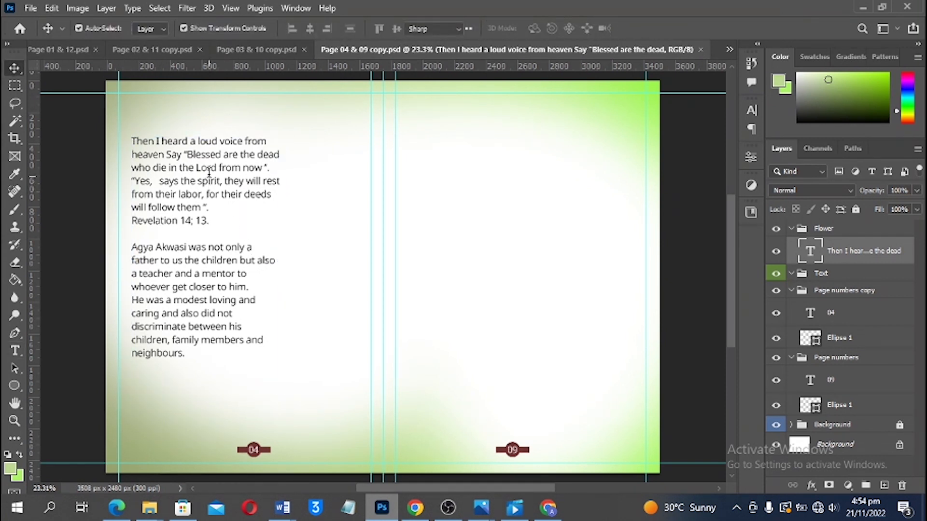
click(207, 167)
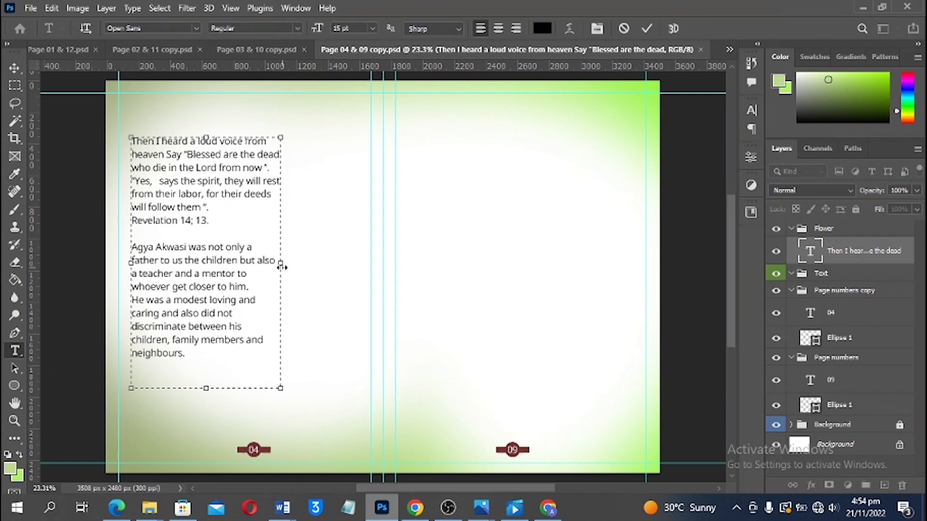
drag(281, 263, 324, 265)
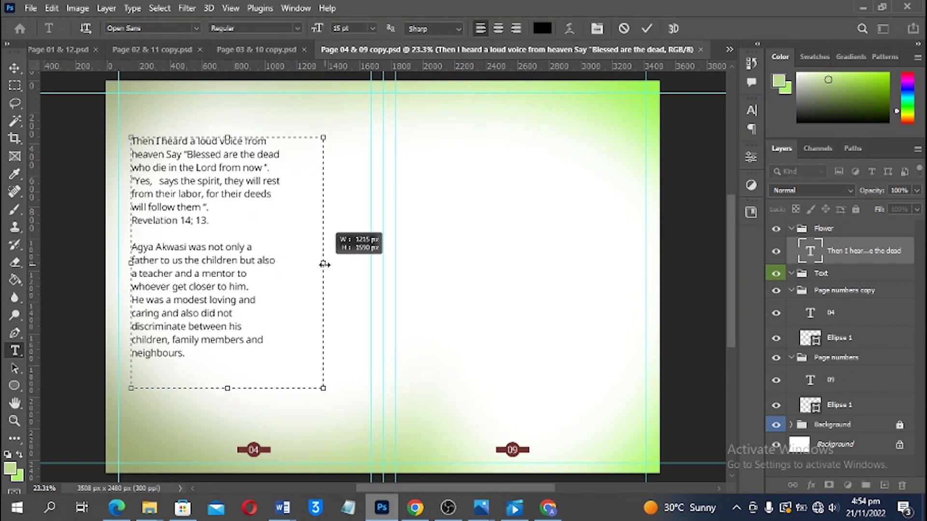
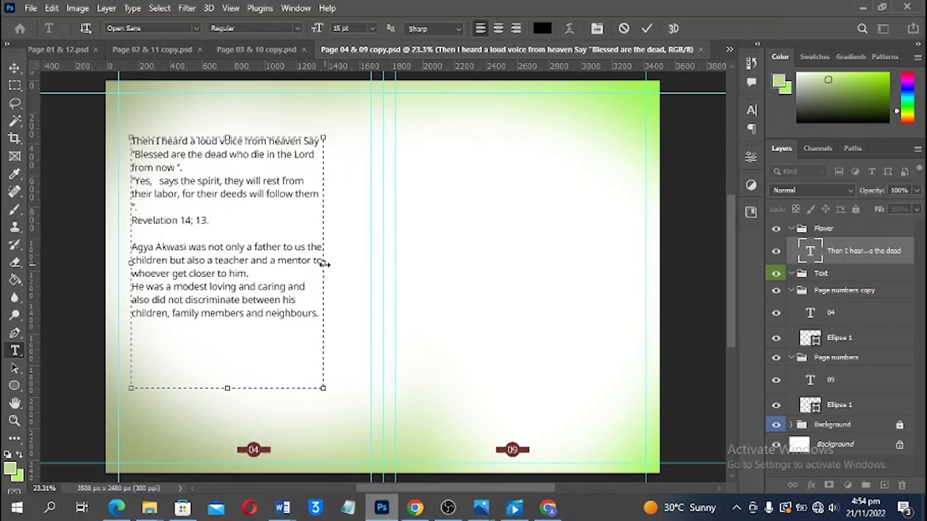
Reflow the page 04 tribute text into a narrower, taller box and move the column upward
drag(324, 261, 249, 266)
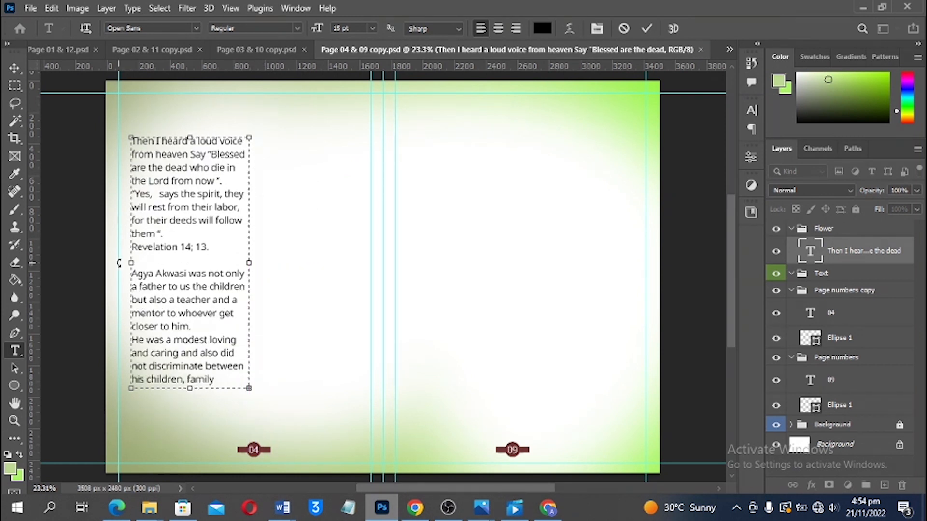
drag(129, 264, 125, 264)
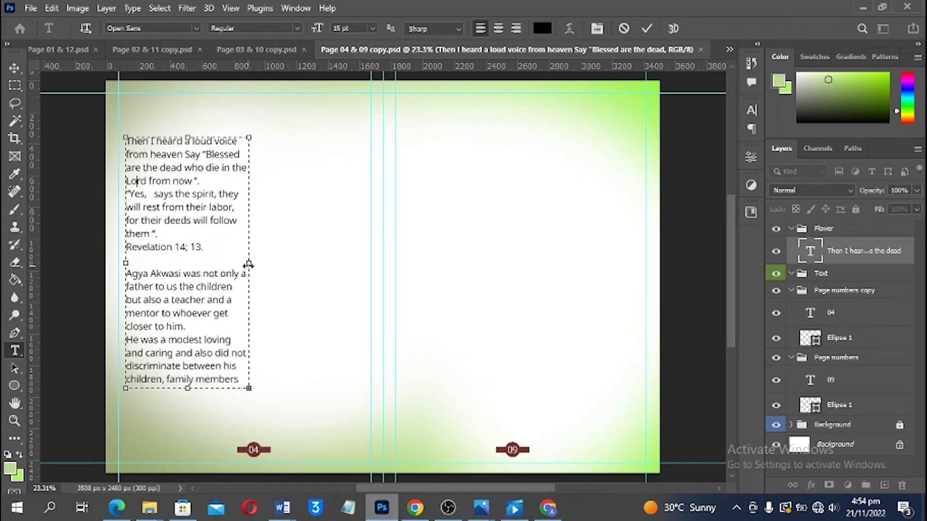
drag(248, 267, 245, 267)
drag(188, 389, 188, 420)
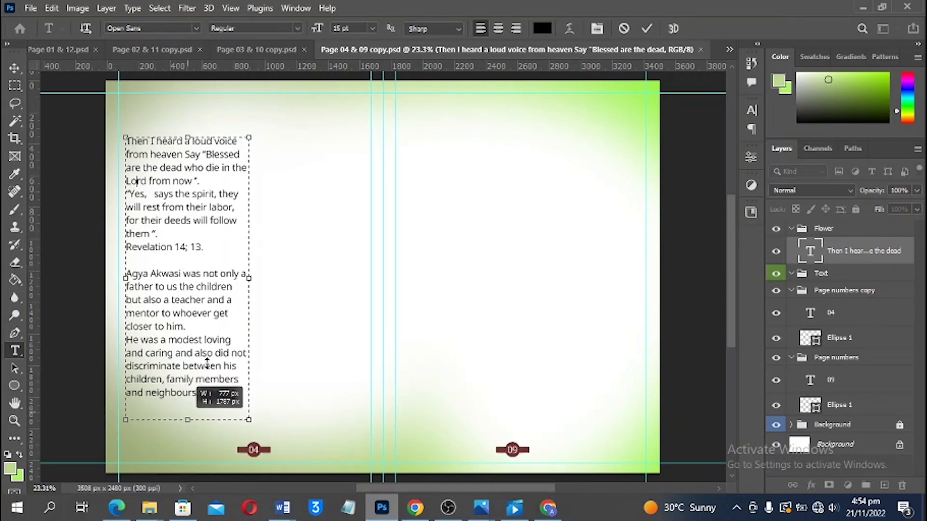
click(12, 70)
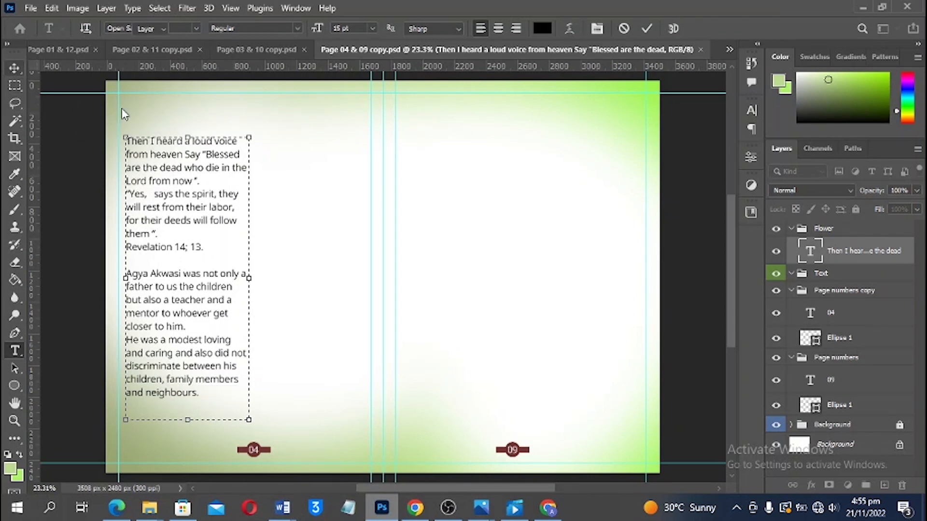
drag(182, 203, 293, 191)
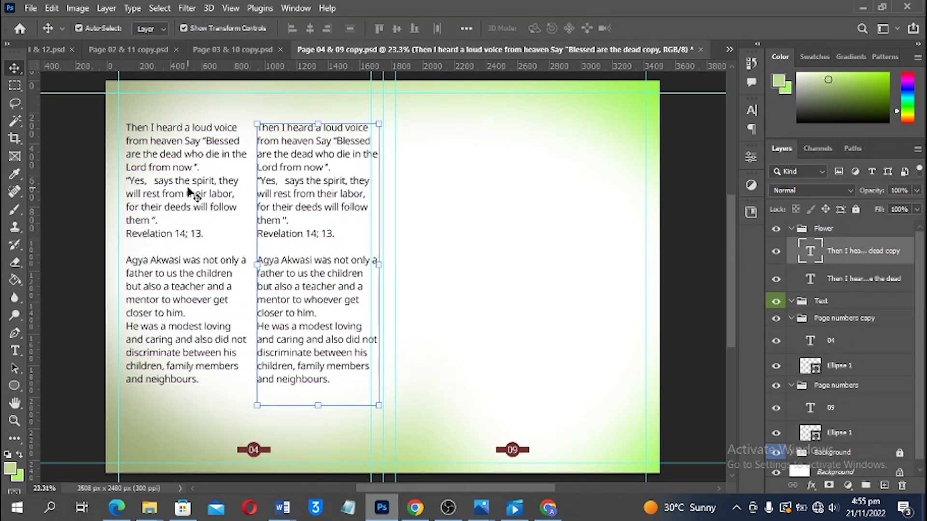
Undo the duplicate, shift the tribute column left, and narrow its box so lines rewrap
key(ctrl+z)
key(ctrl+z)
key(ctrl+z)
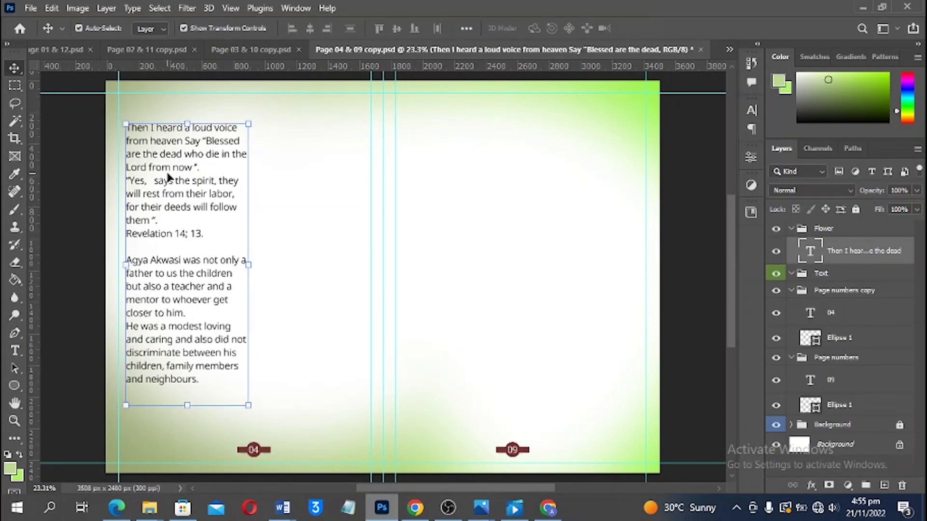
drag(168, 177, 164, 166)
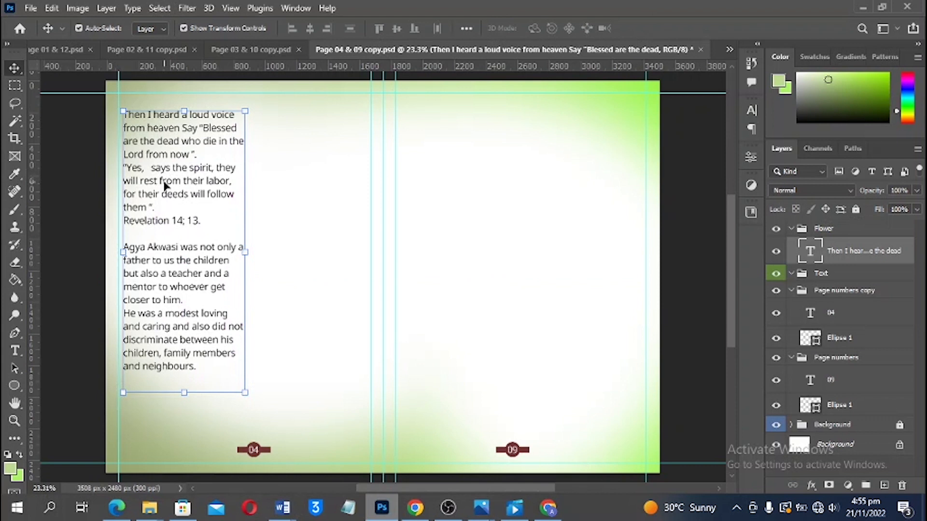
double_click(163, 182)
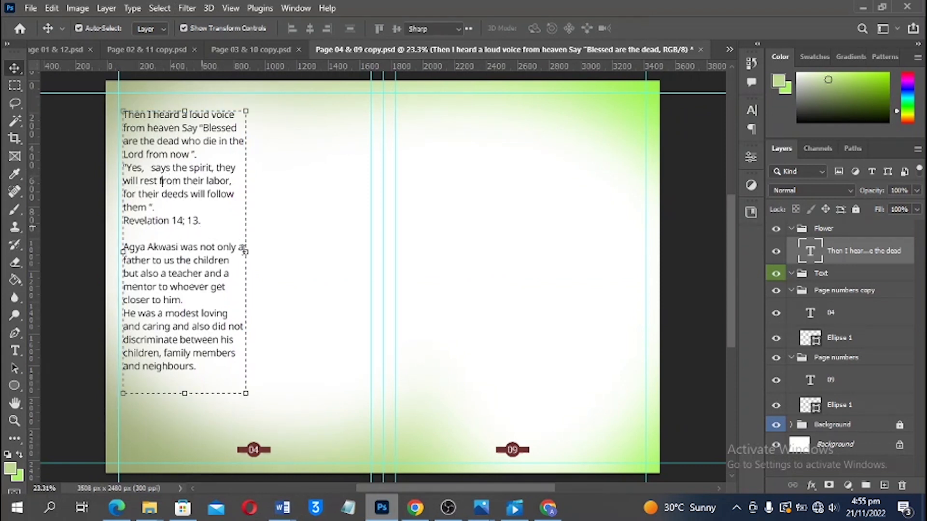
drag(246, 253, 243, 258)
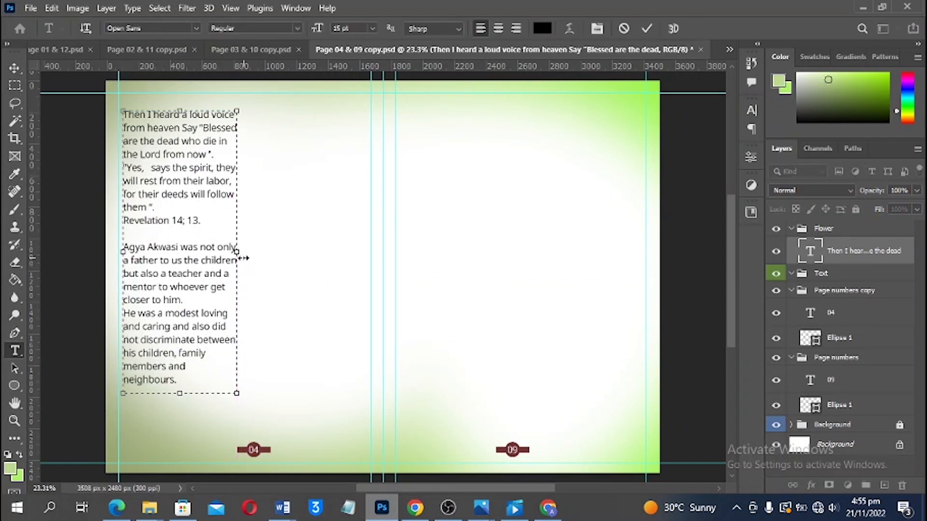
click(14, 68)
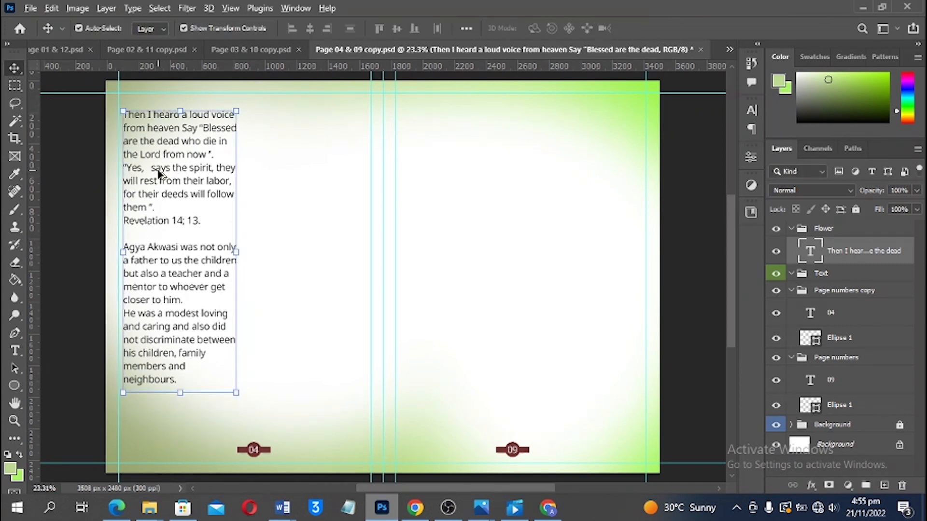
Alt-drag a copy of the tribute column to the right as a second column
drag(161, 171, 286, 172)
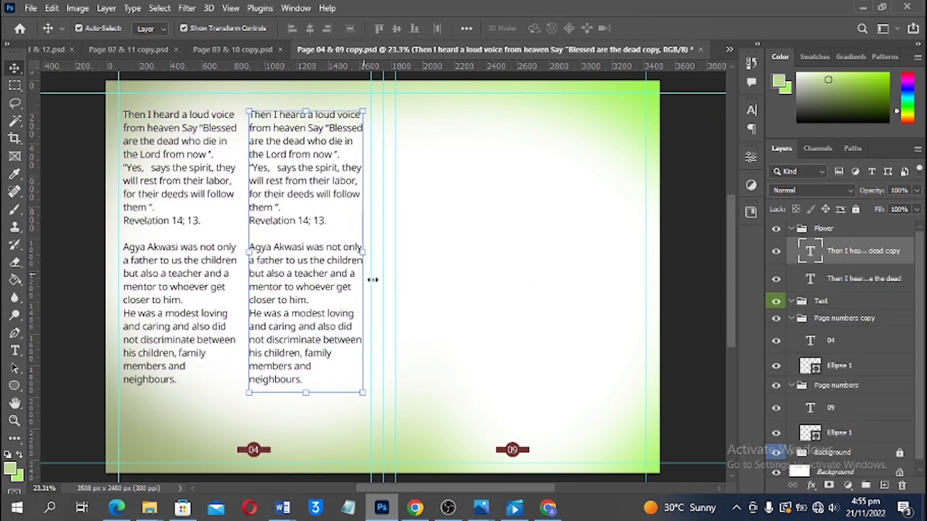
click(509, 309)
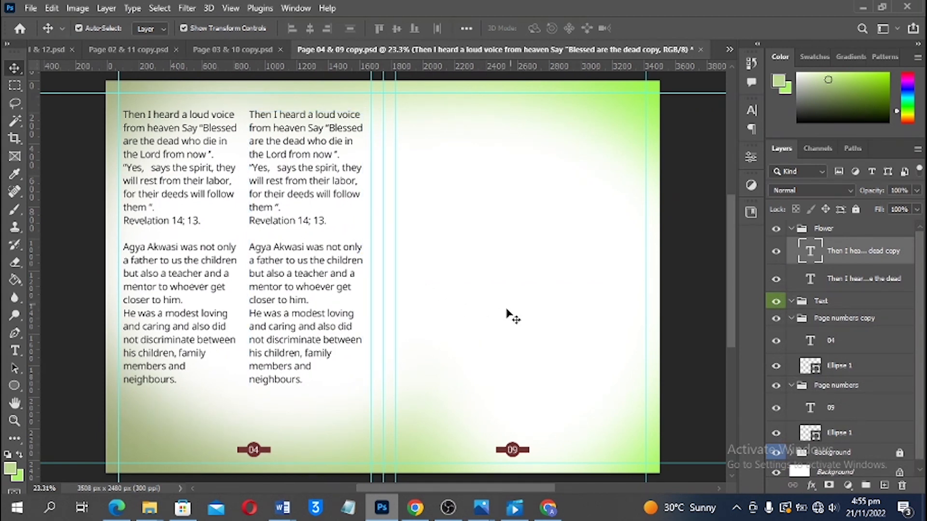
scroll(510, 316, up, 1)
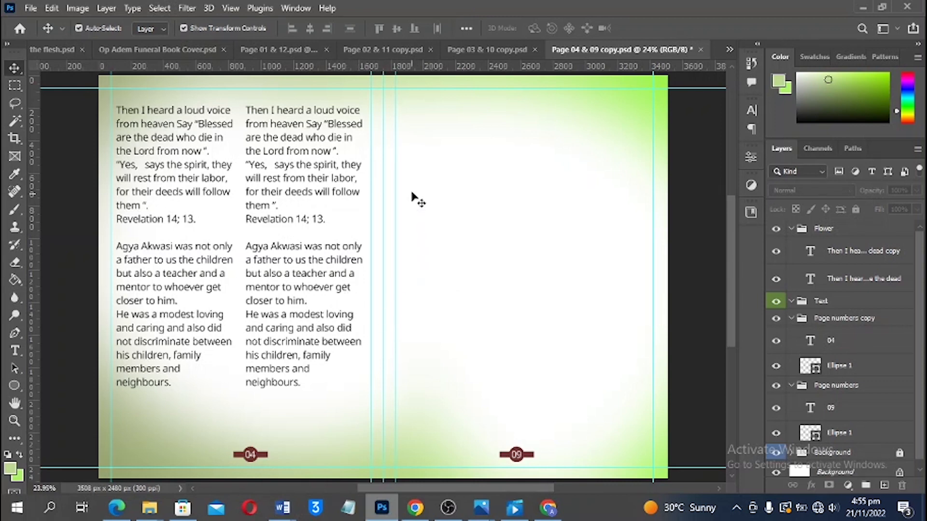
Select both tribute text columns on page 04 and shift them slightly down and left
click(489, 53)
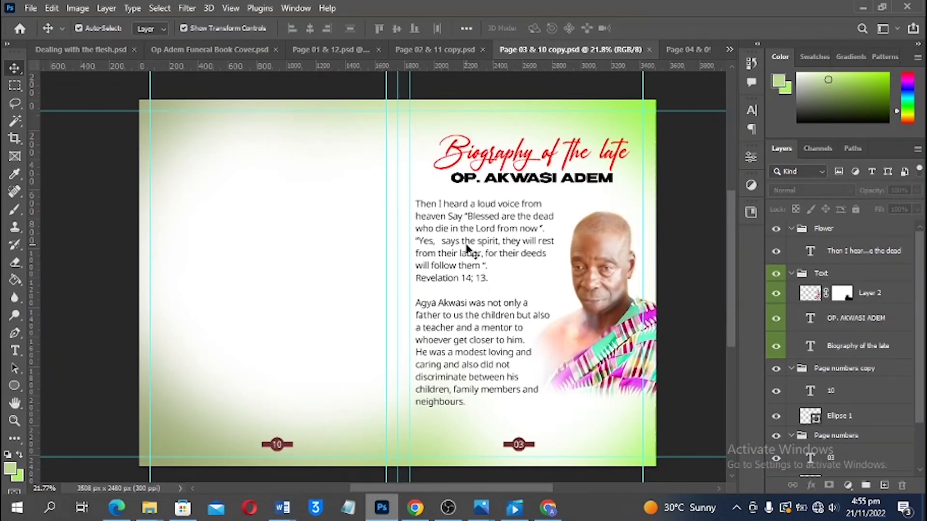
click(681, 51)
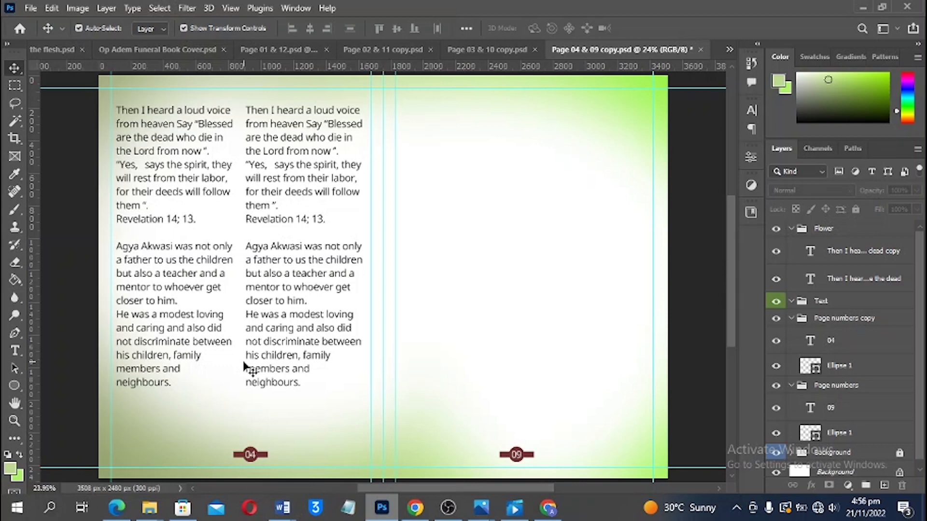
scroll(356, 321, up, 3)
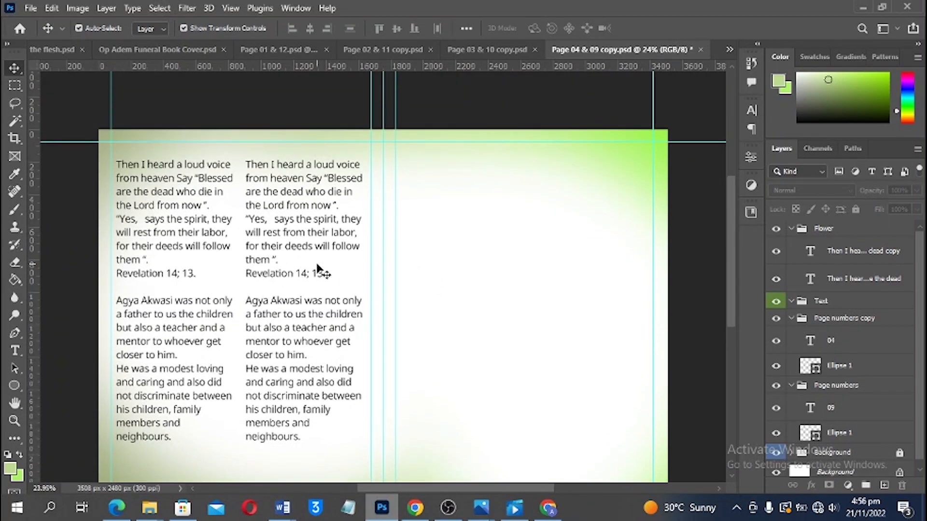
click(211, 217)
click(304, 223)
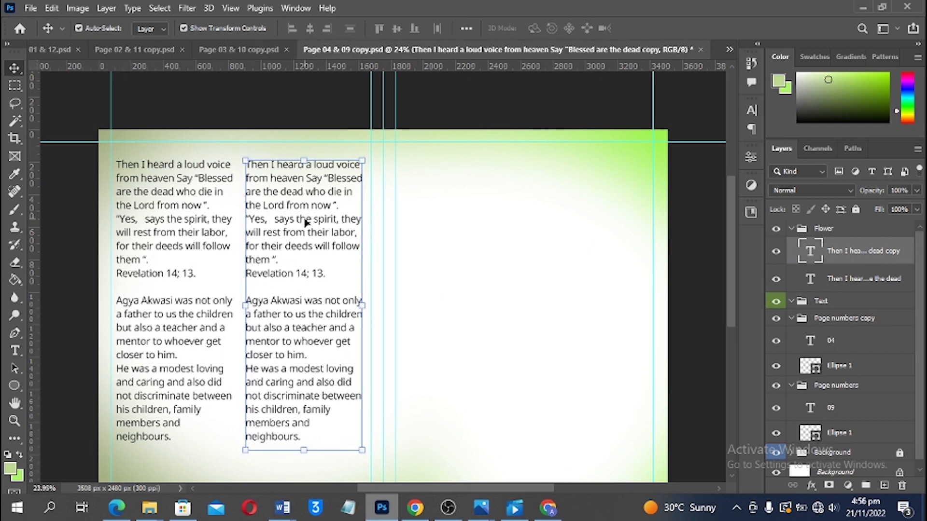
shift+click(185, 218)
drag(305, 214, 300, 224)
Switch to the Page 02 & 11 copy spread
scroll(352, 227, down, 4)
scroll(519, 228, up, 3)
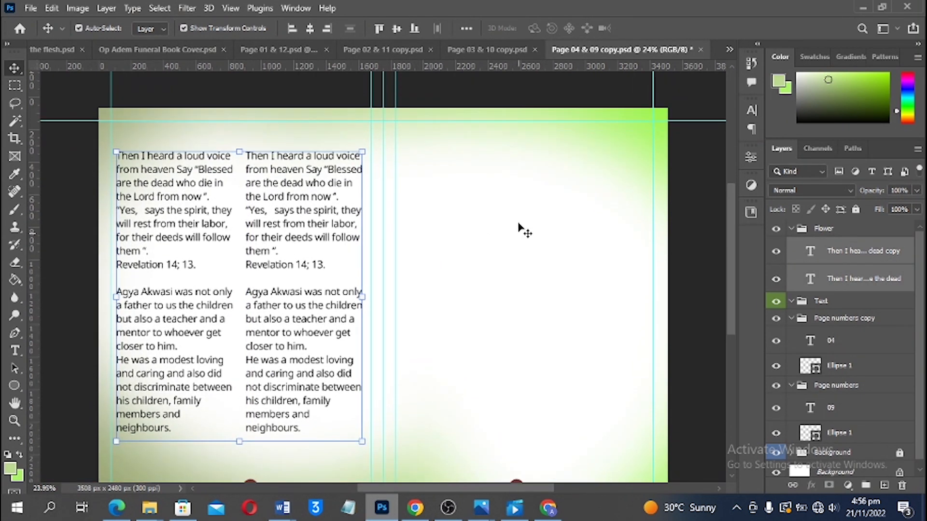
click(381, 49)
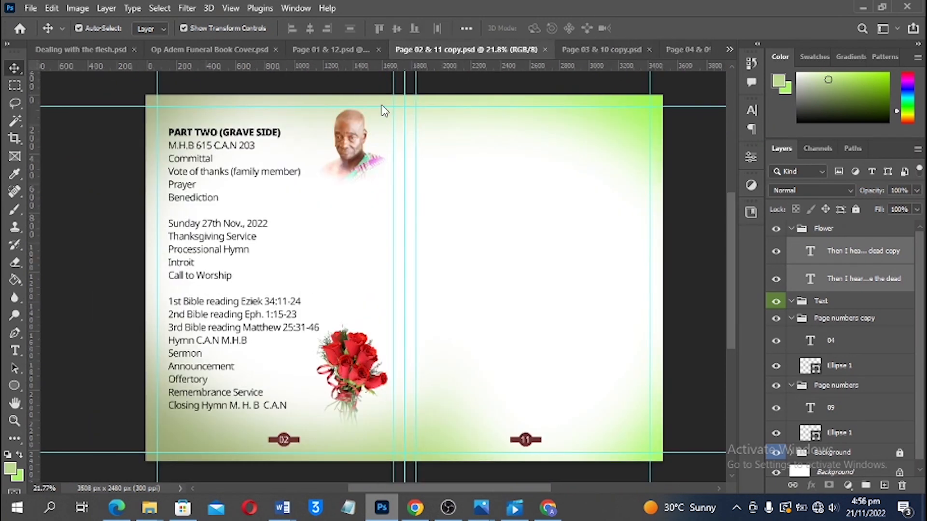
Bring the portrait from the Page 02 & 11 spread into the Page 04 & 09 document
drag(607, 90, 515, 129)
scroll(482, 140, up, 1)
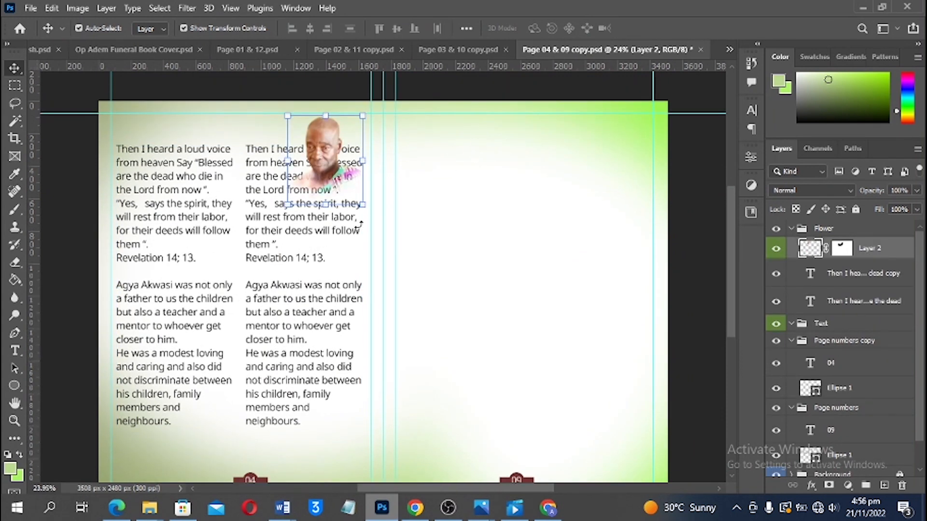
scroll(325, 270, down, 1)
drag(311, 241, 306, 264)
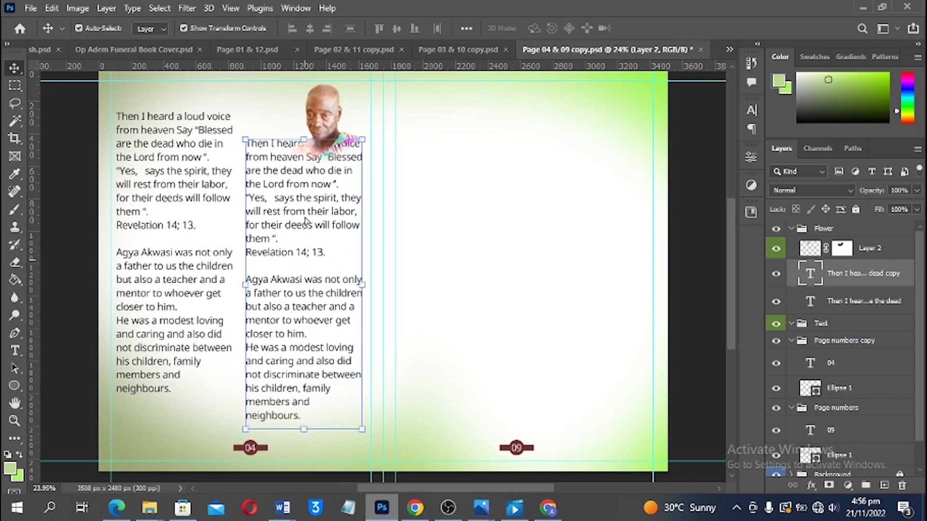
scroll(306, 222, up, 1)
scroll(305, 225, up, 1)
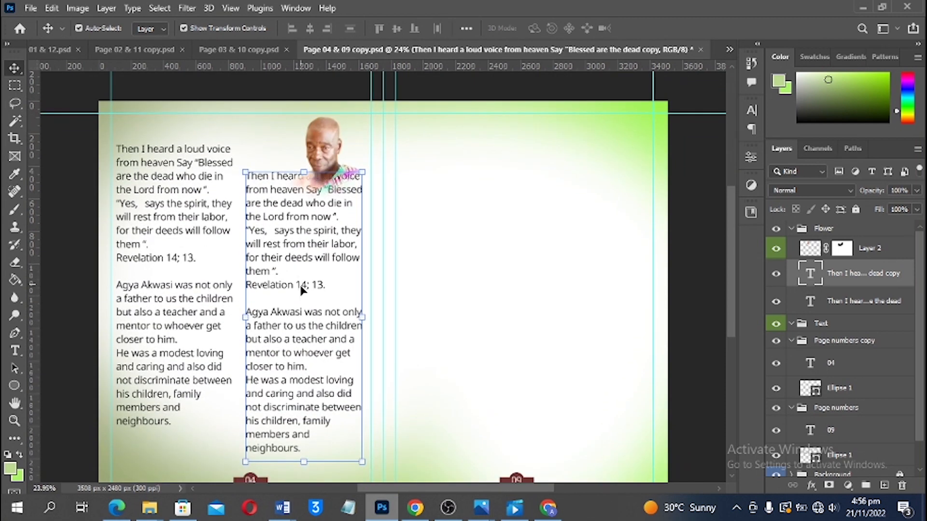
Lower the top of the second text column so its text starts below the portrait
double_click(290, 258)
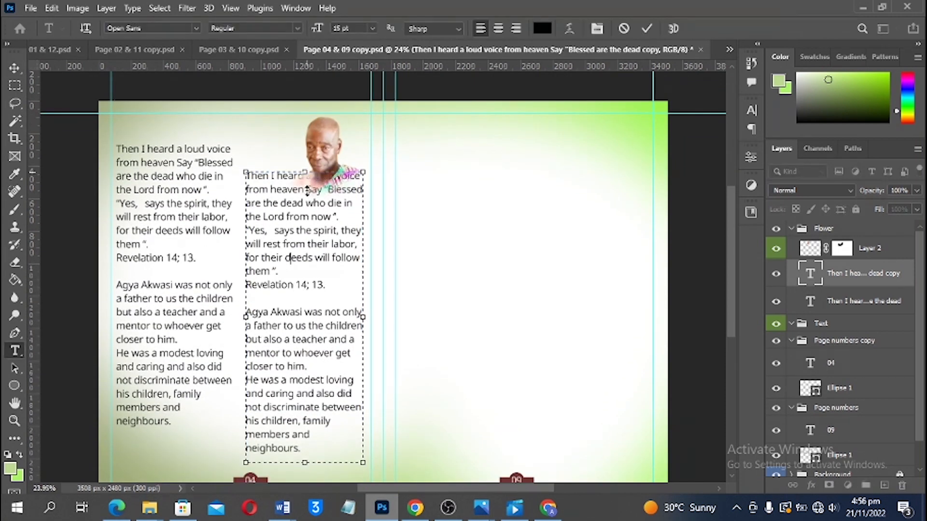
drag(307, 191, 306, 205)
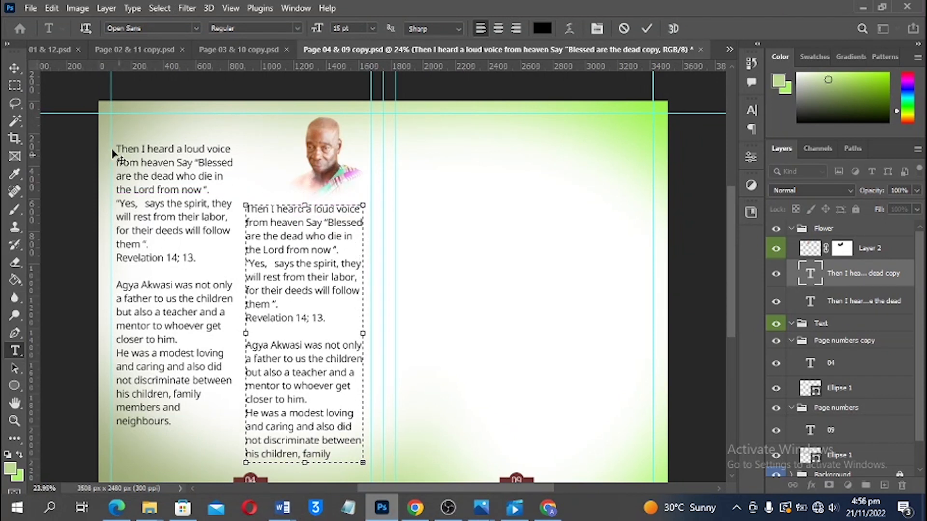
click(15, 68)
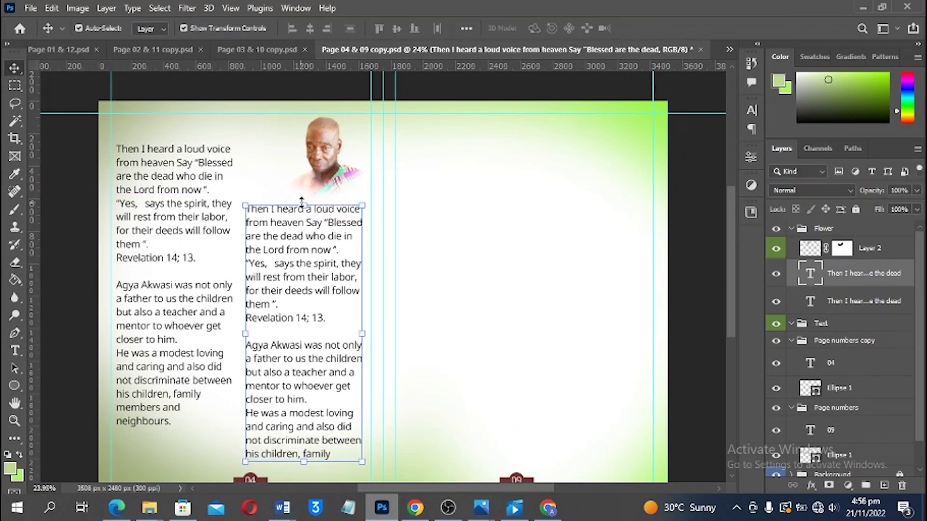
Move the portrait about 113 px left and save Page 04 & 09 copy.psd
click(328, 167)
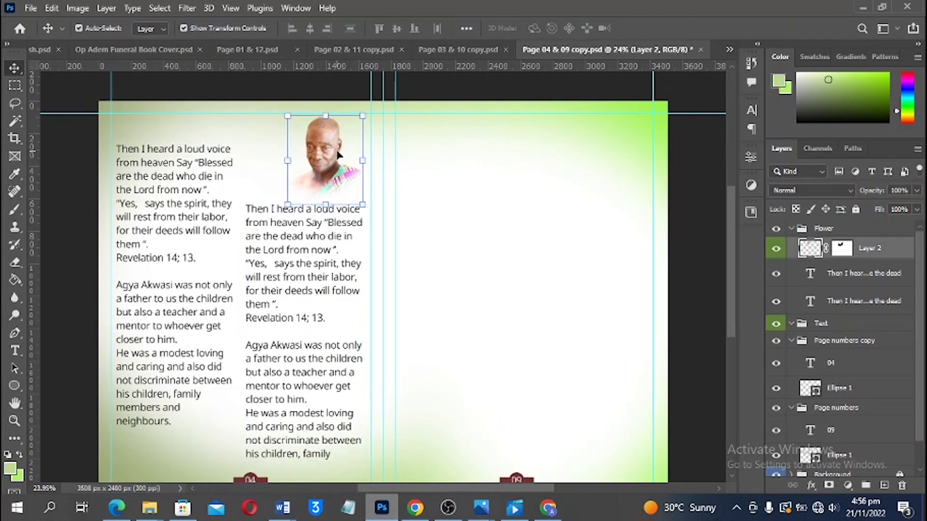
drag(336, 154, 320, 155)
click(454, 119)
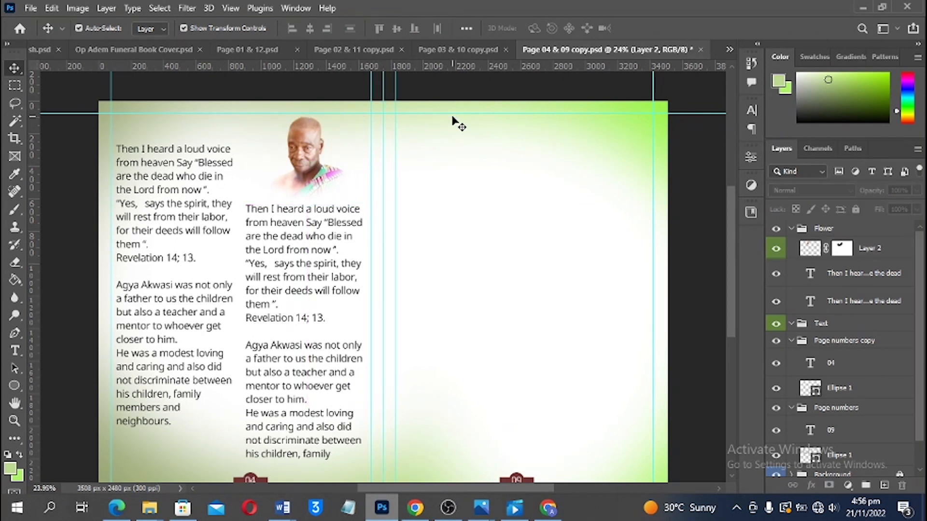
key(ctrl+s)
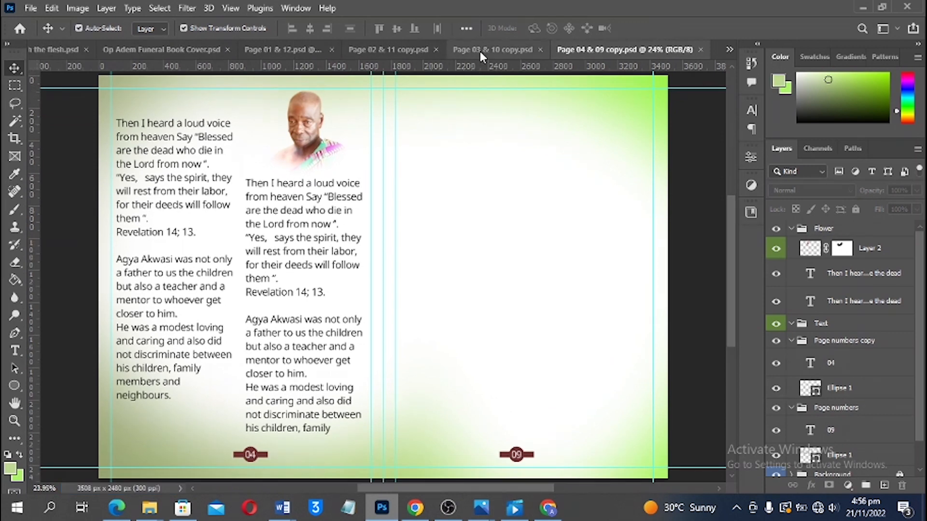
Delete the portrait photo beside PART TWO from the Page 02 & 11 spread
click(480, 51)
click(413, 50)
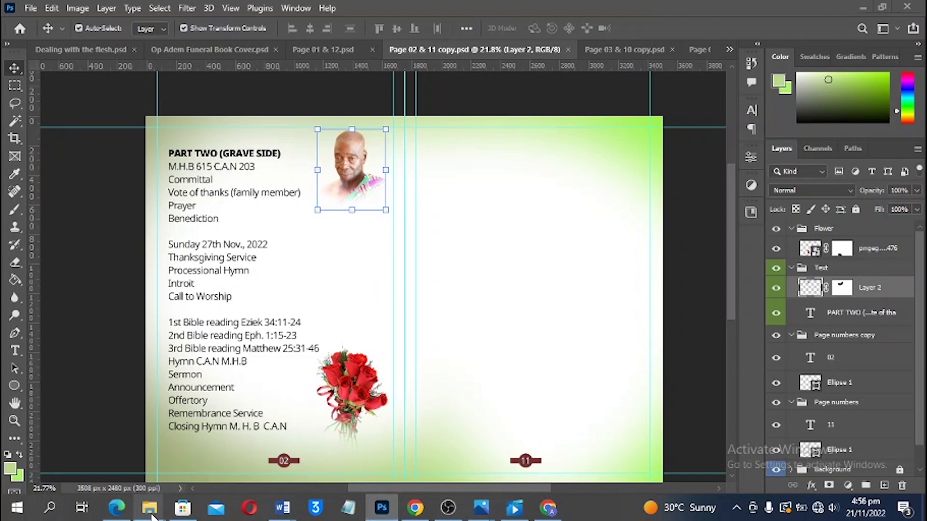
mouse_move(153, 514)
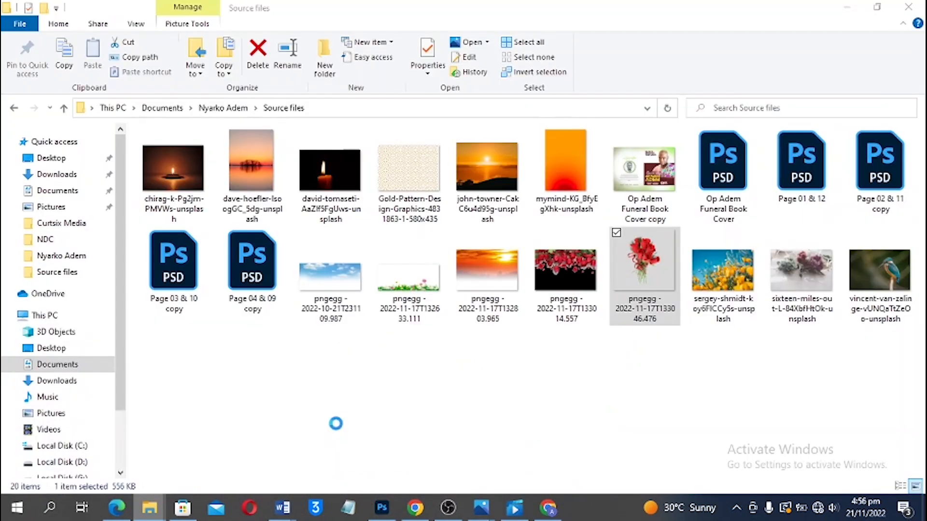
click(419, 451)
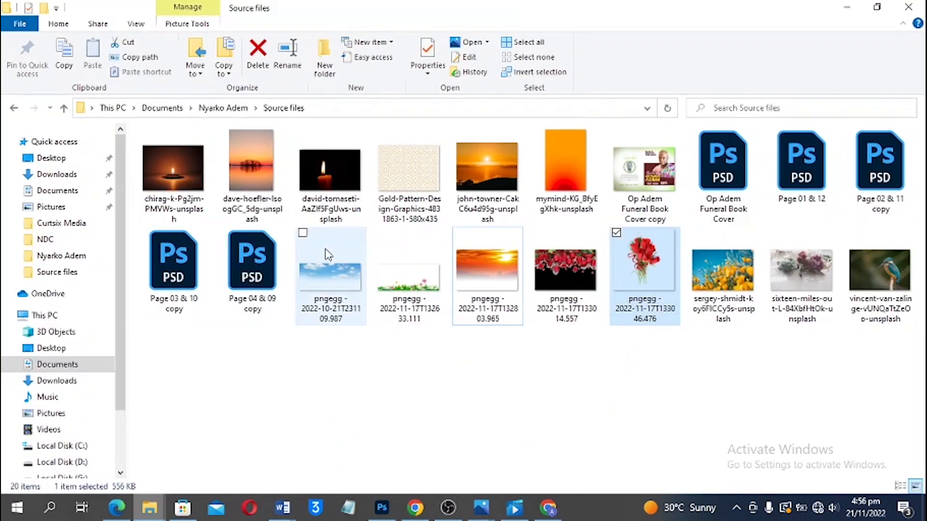
click(321, 203)
click(381, 508)
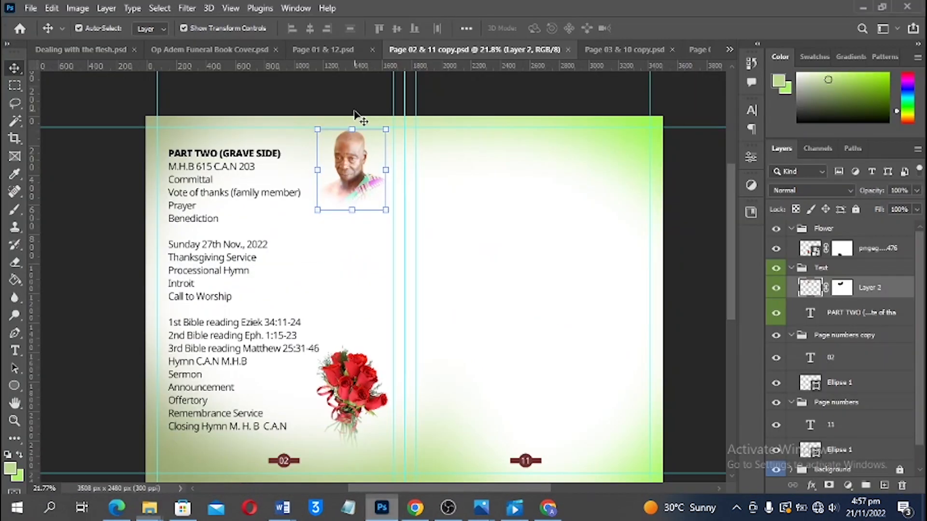
key(Delete)
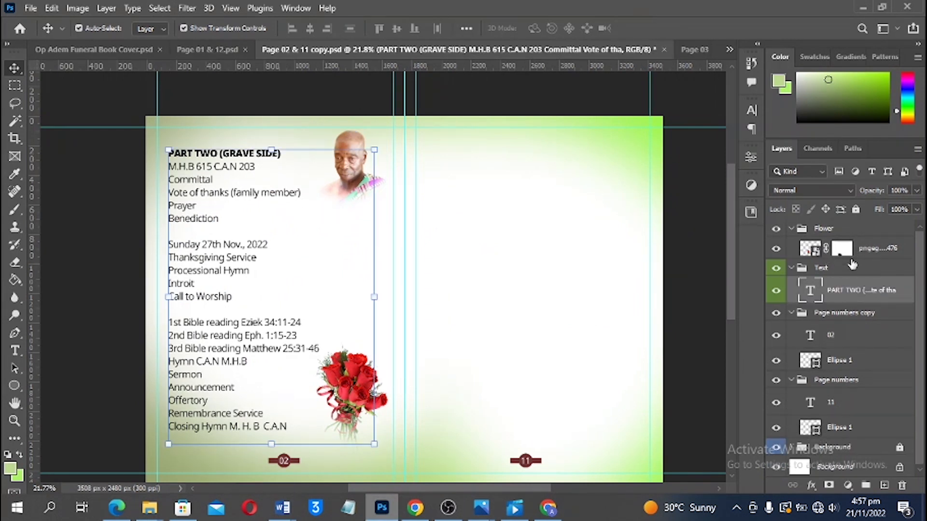
click(864, 248)
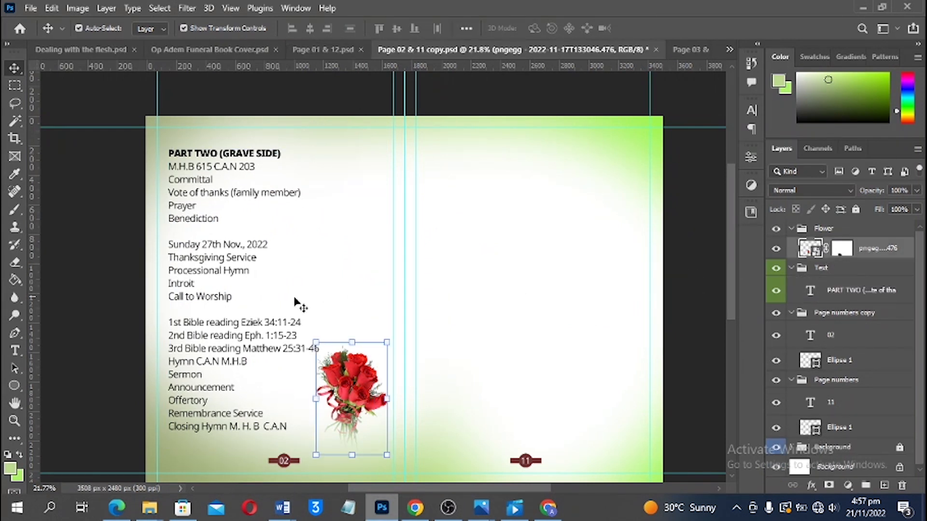
click(26, 385)
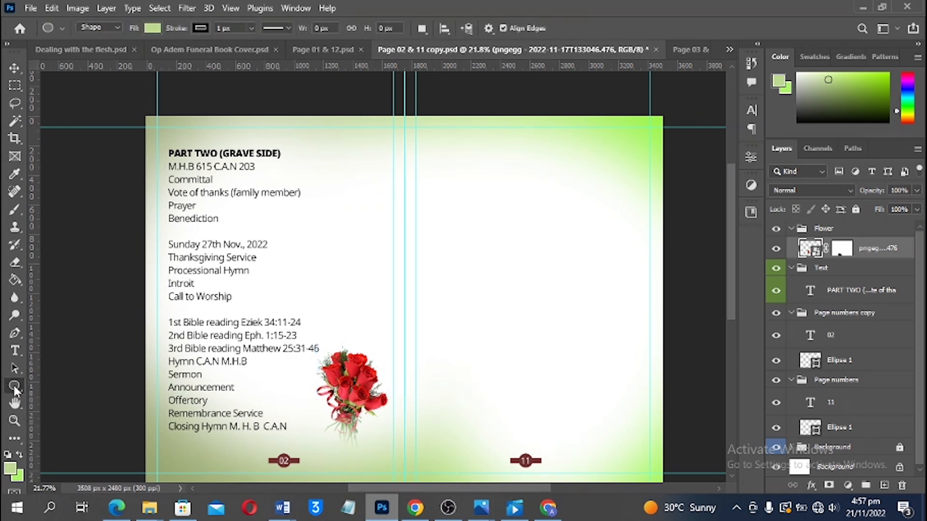
Draw a light green 437 × 502 px rectangle with no stroke in the portrait's former spot
alt+click(14, 386)
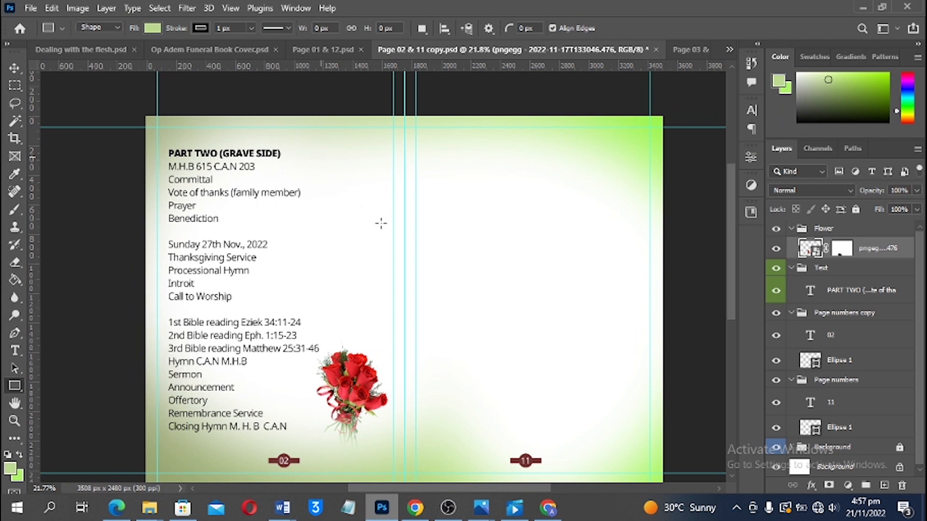
drag(319, 156, 385, 230)
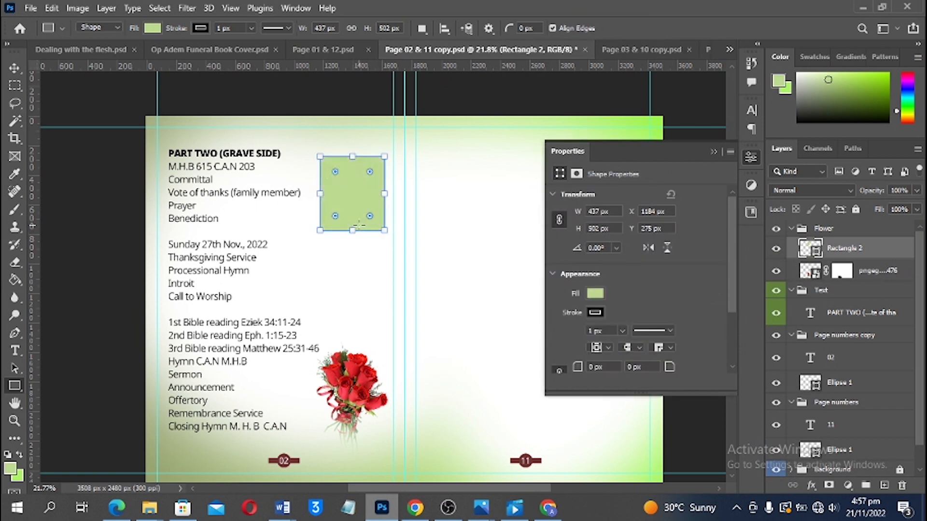
key(v)
drag(358, 190, 362, 190)
click(593, 312)
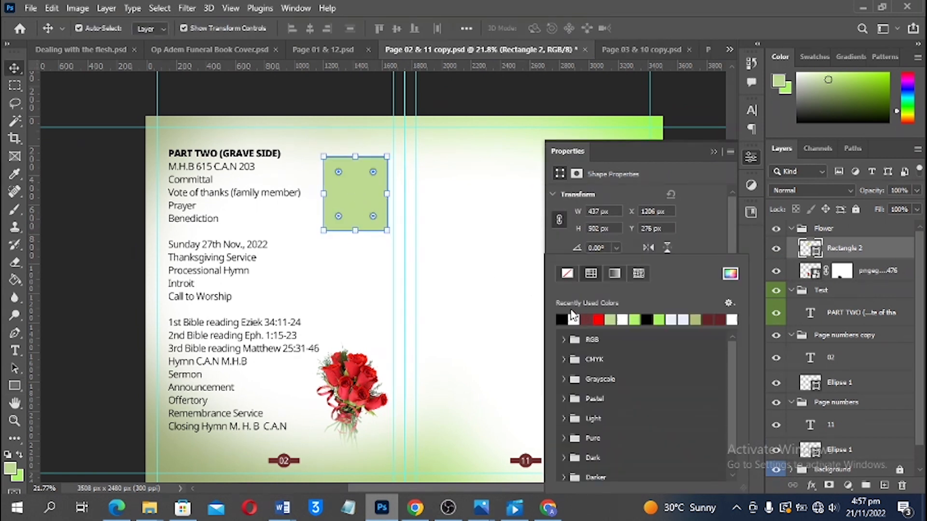
click(566, 273)
click(705, 227)
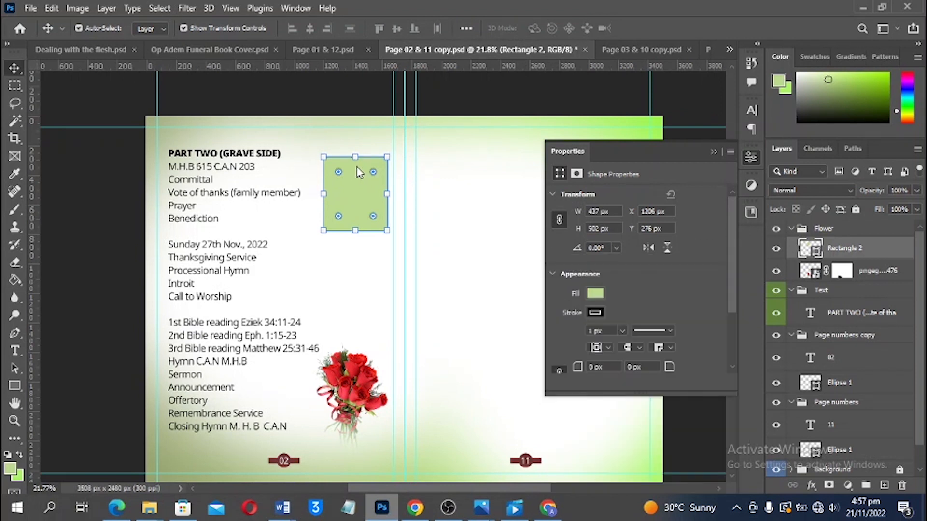
mouse_move(356, 177)
mouse_down()
mouse_move(356, 201)
mouse_move(367, 171)
mouse_up()
drag(369, 176, 366, 202)
Drag the david-tomaseti candle photo from the Source files folder over to Photoshop
mouse_move(147, 511)
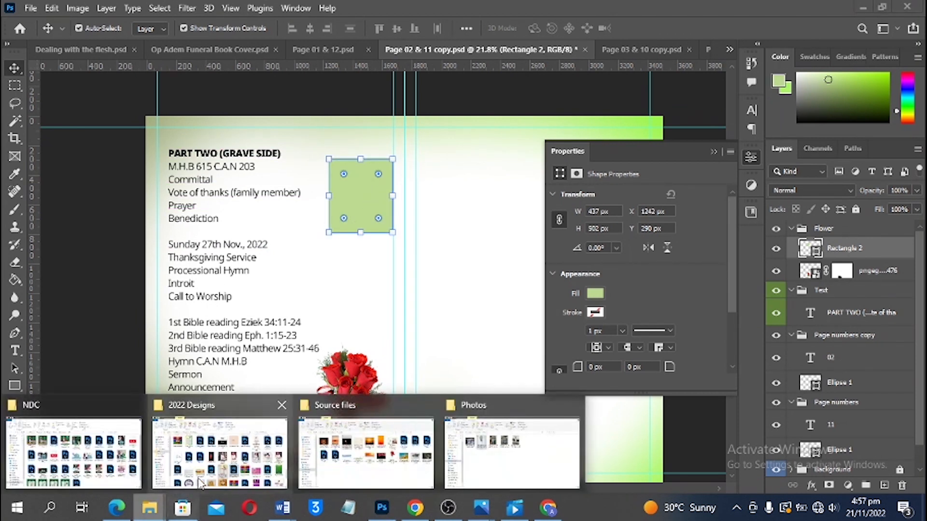
mouse_move(489, 444)
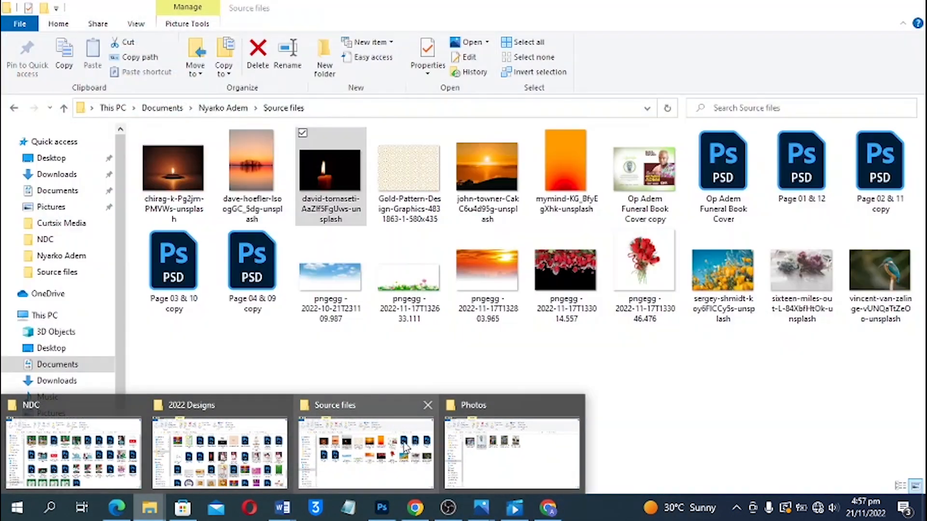
click(406, 448)
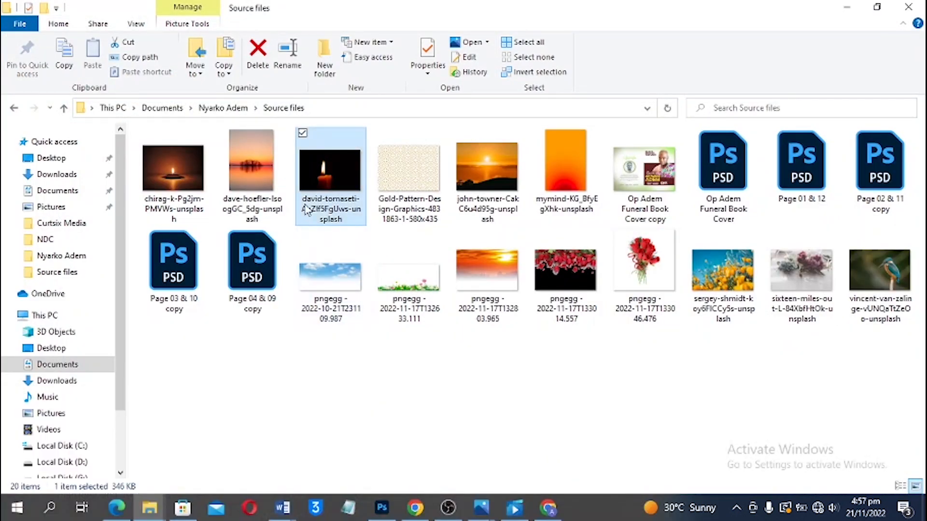
drag(324, 203, 359, 233)
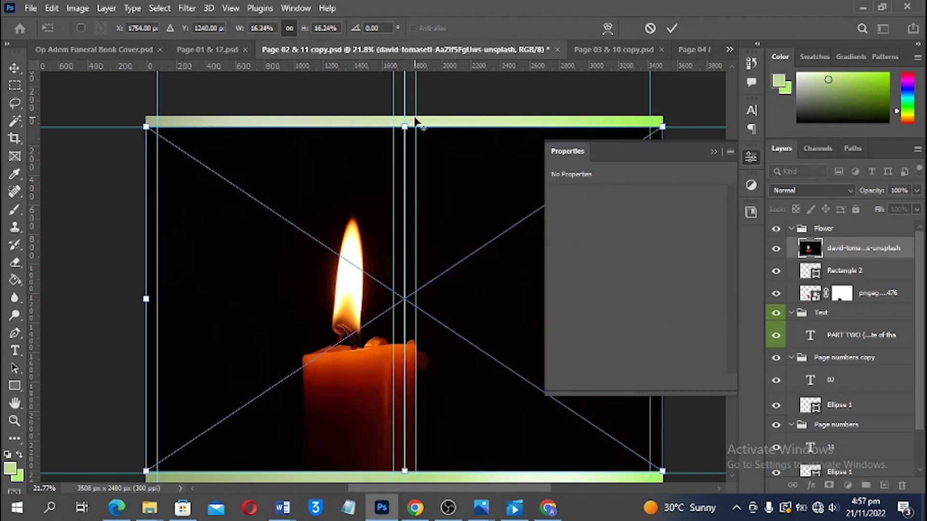
Scale the candle photo down and fit it over the green rectangle beside PART TWO
drag(405, 126, 394, 205)
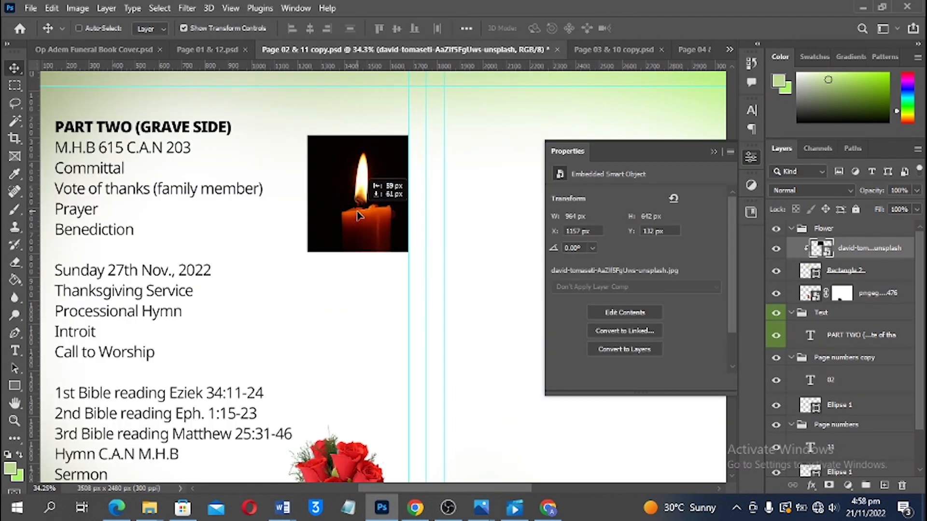
drag(358, 215, 356, 213)
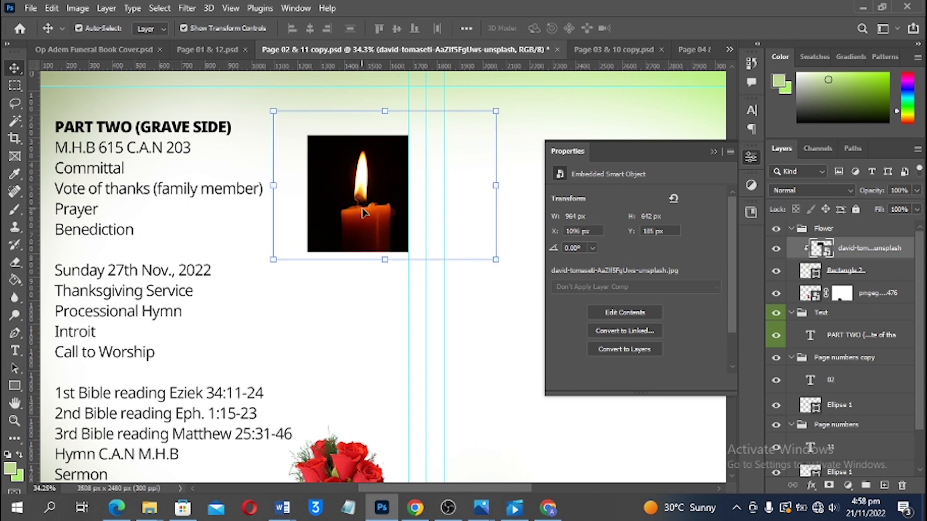
key(Left)
key(Left)
key(Left)
key(Left)
key(Left)
key(Left)
key(Left)
key(Left)
key(Left)
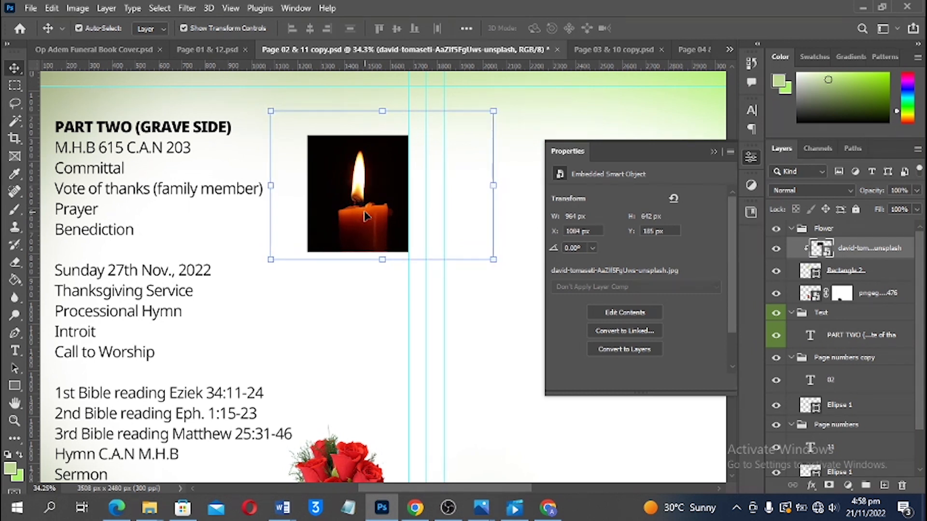
key(Up)
key(Left)
key(Up)
click(381, 337)
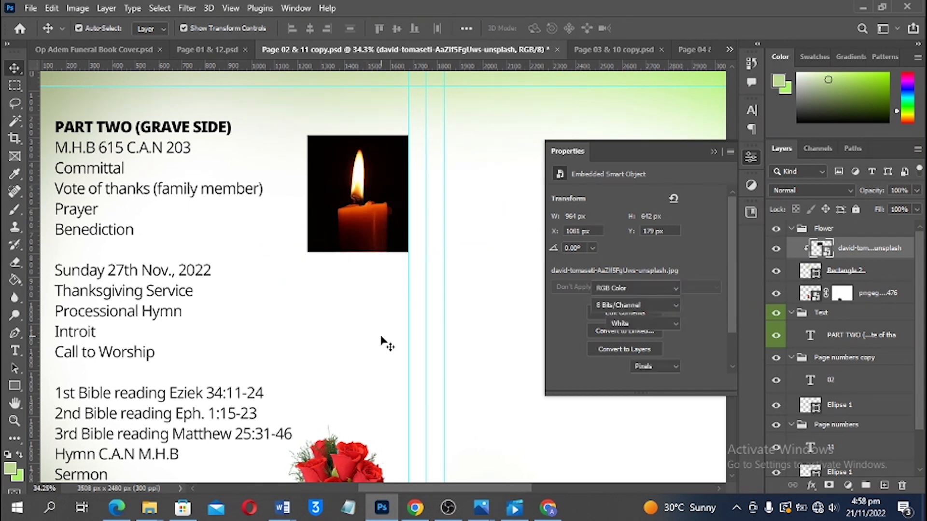
Fit the spread in view, close the Properties panel, and save the Page 02 & 11 spread
key(ctrl+0)
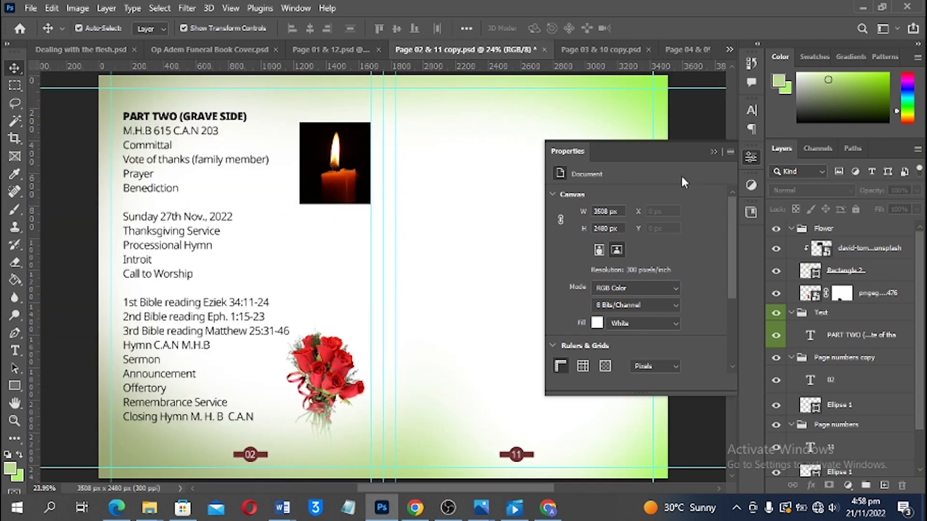
click(713, 153)
scroll(484, 231, down, 2)
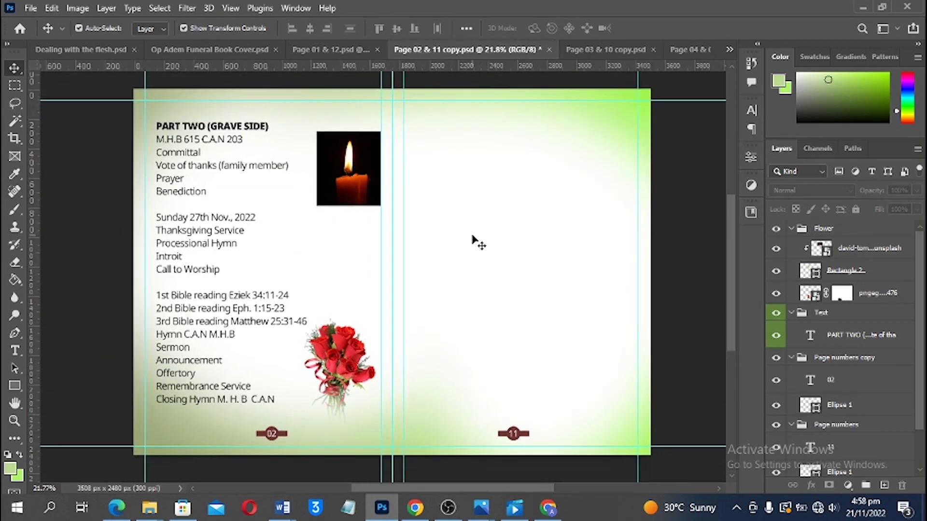
key(ctrl+s)
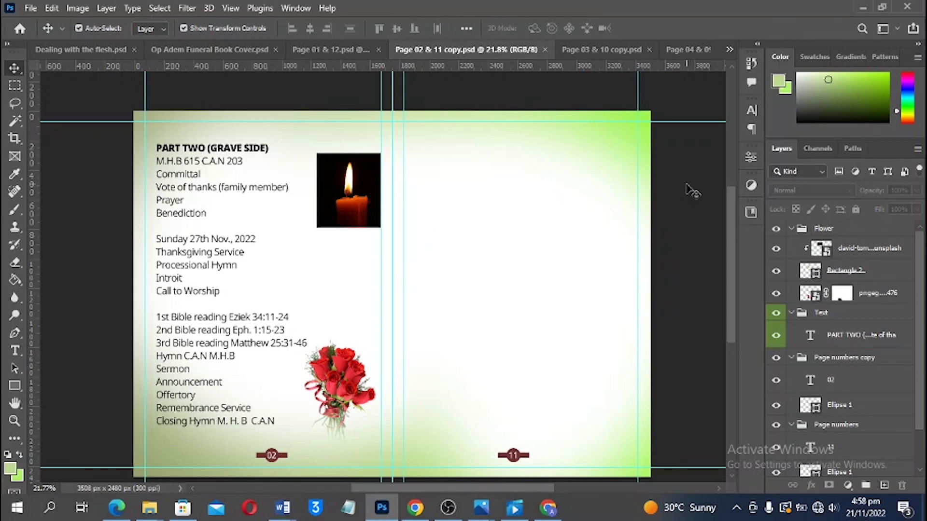
scroll(480, 184, down, 1)
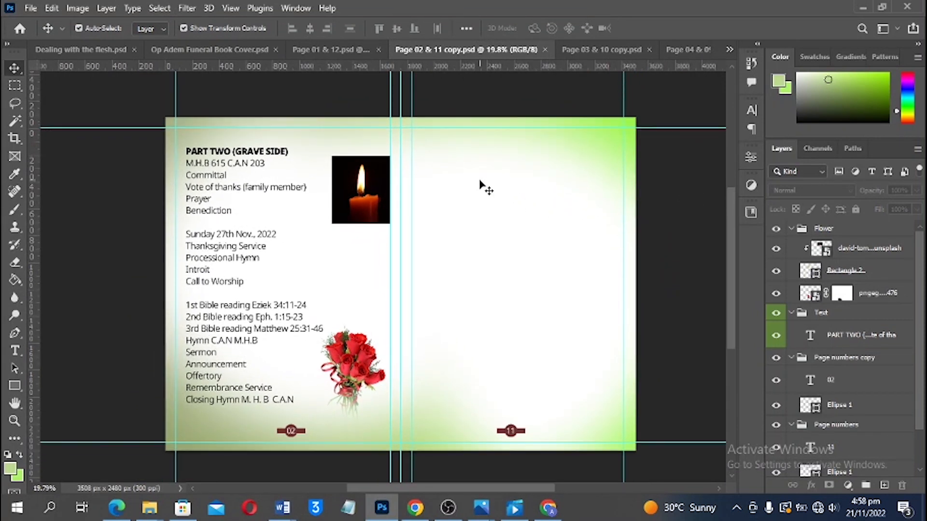
Look over the Page 03 & 10 and 02 & 11 spreads, then return to Page 04 & 09
click(602, 50)
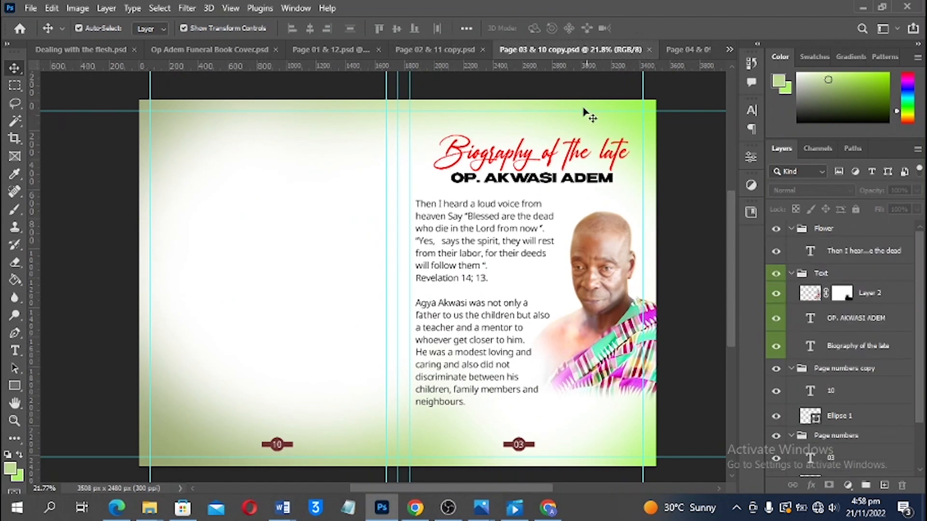
click(411, 51)
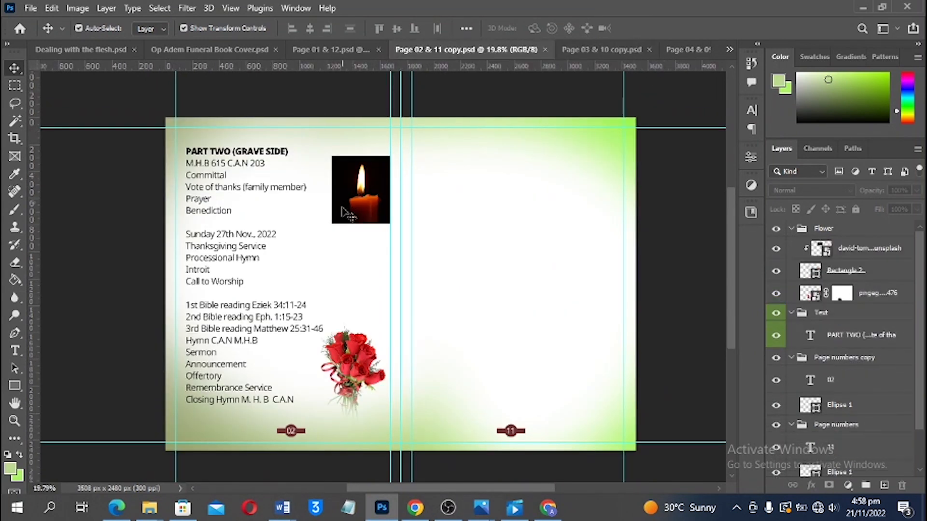
click(589, 50)
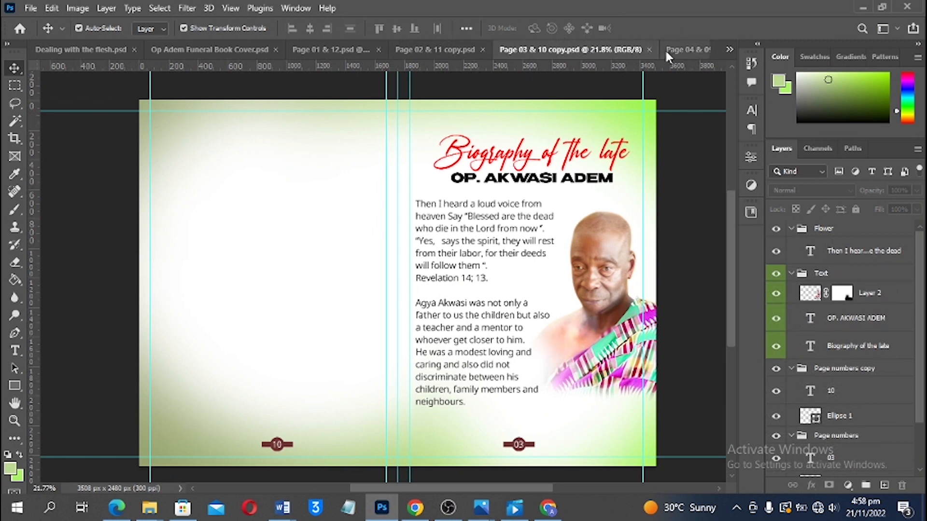
click(679, 50)
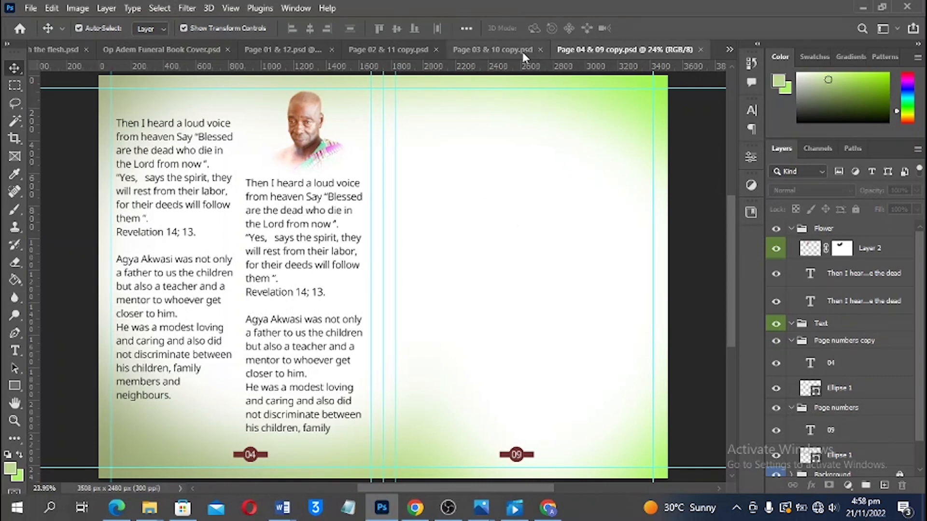
Duplicate the Page 04 & 09 spread as a new document named 'Page 05 & 08 copy'
click(83, 7)
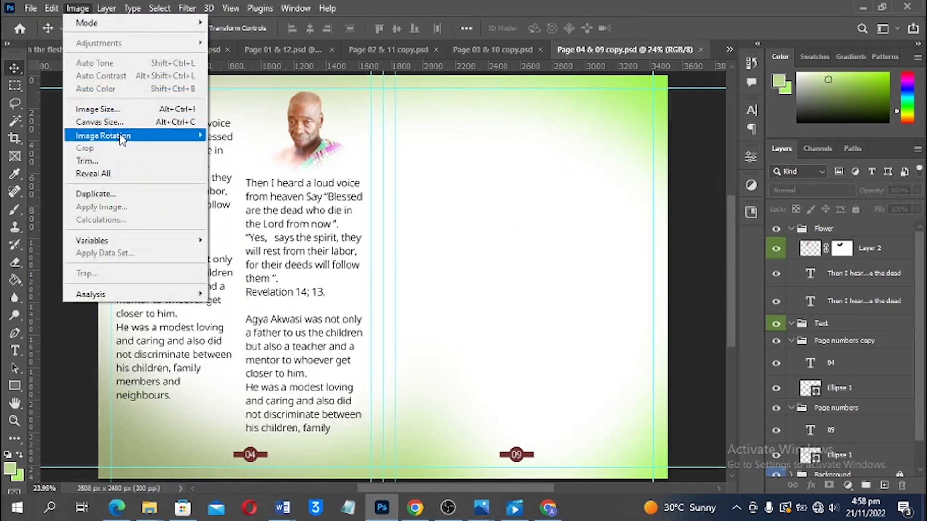
click(122, 194)
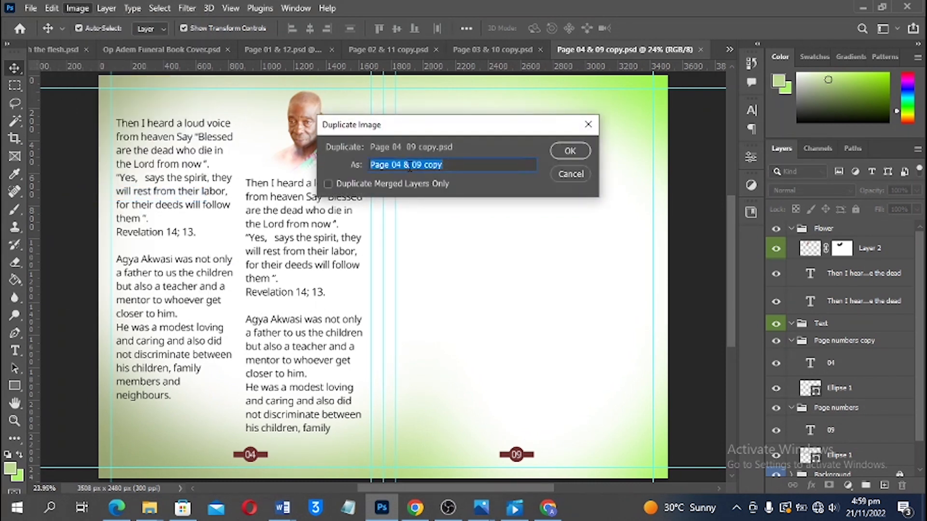
click(404, 161)
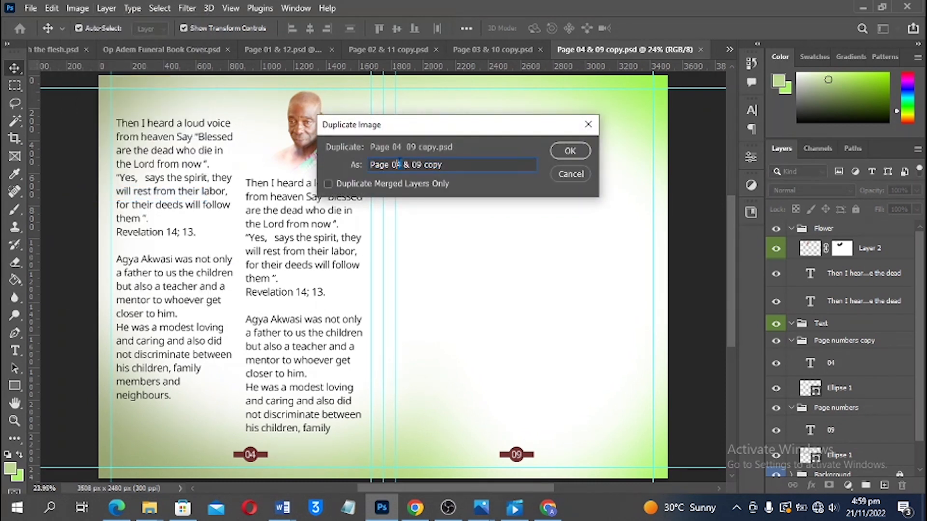
text(5)
key(BackSpace)
text(6)
key(BackSpace)
text(8)
click(562, 151)
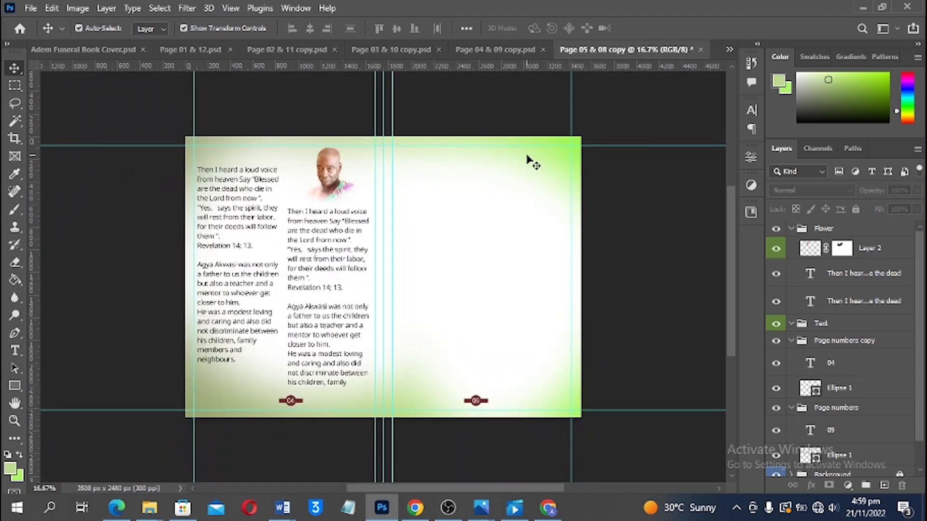
Change the spread's page numbers from 09 and 04 to 05 and 08
scroll(533, 163, up, 2)
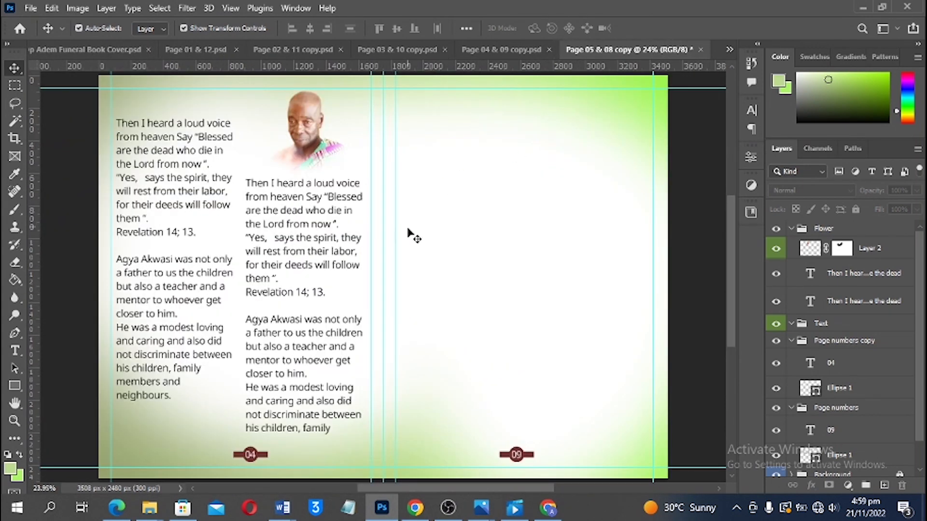
scroll(427, 346, down, 1)
scroll(514, 434, up, 1)
key(t)
click(516, 431)
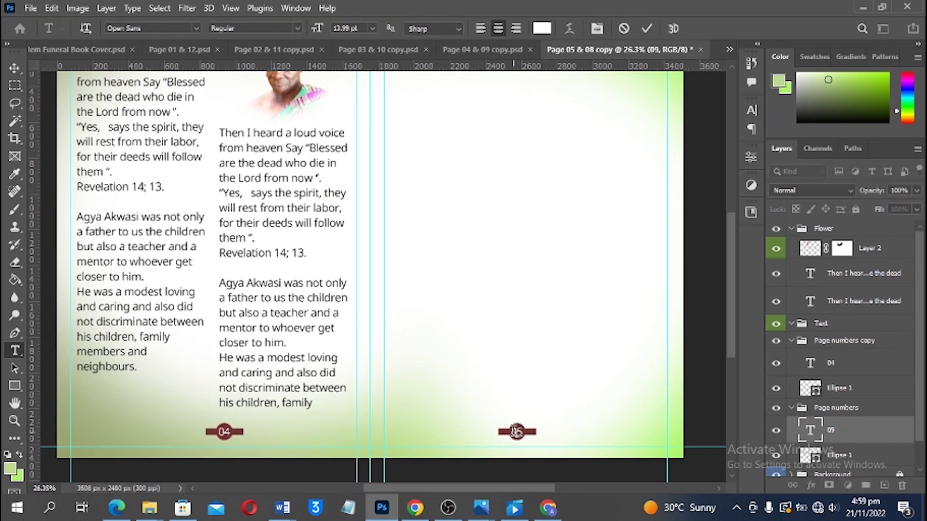
key(ctrl+Return)
double_click(223, 431)
text(08)
key(ctrl+Return)
key(v)
key(ctrl+0)
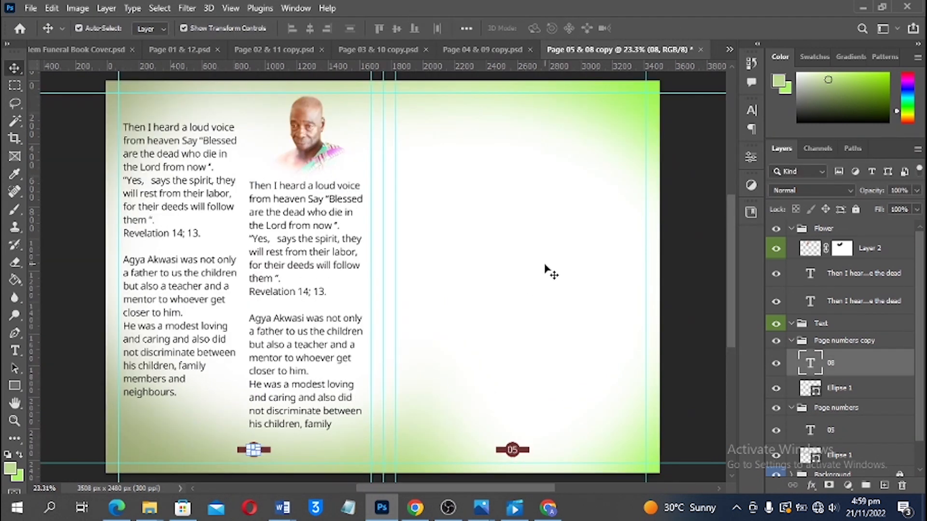
click(681, 250)
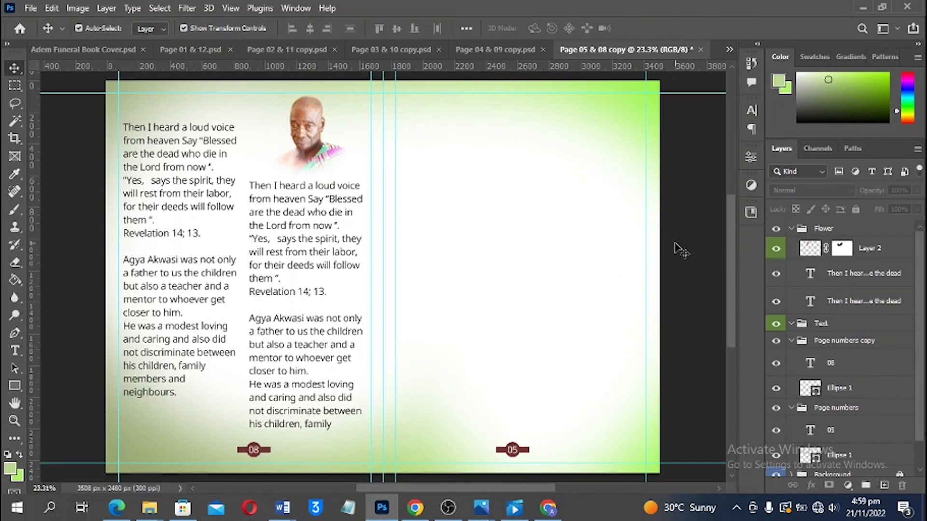
Delete the portrait and both tribute text blocks, then save the spread
scroll(553, 229, up, 2)
scroll(547, 230, down, 2)
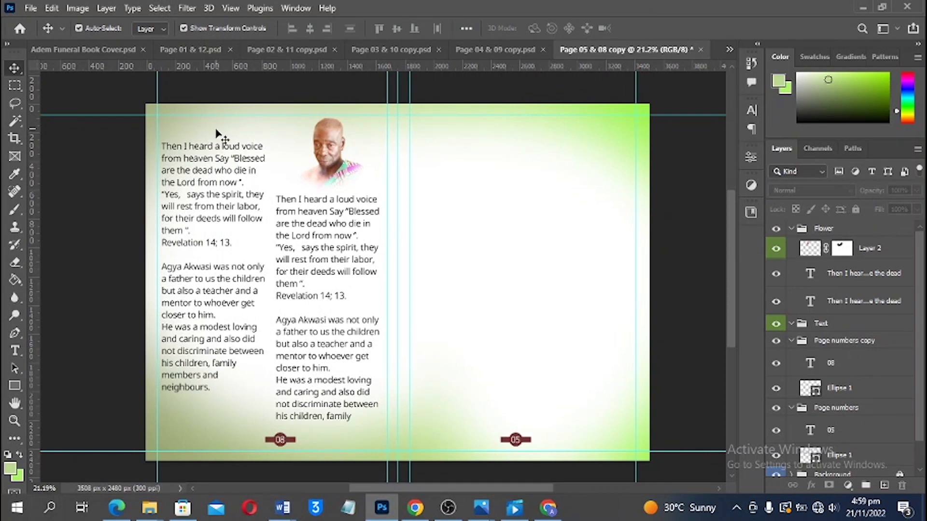
drag(219, 133, 343, 251)
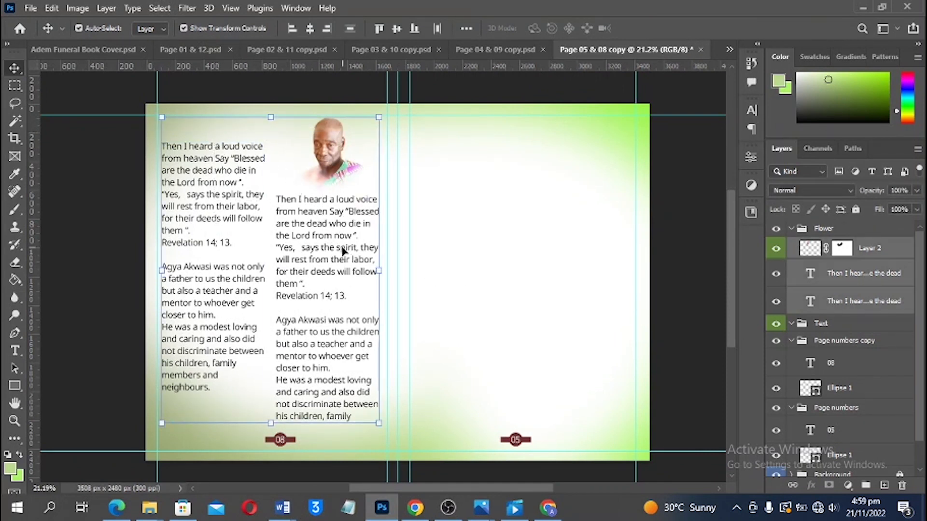
key(Delete)
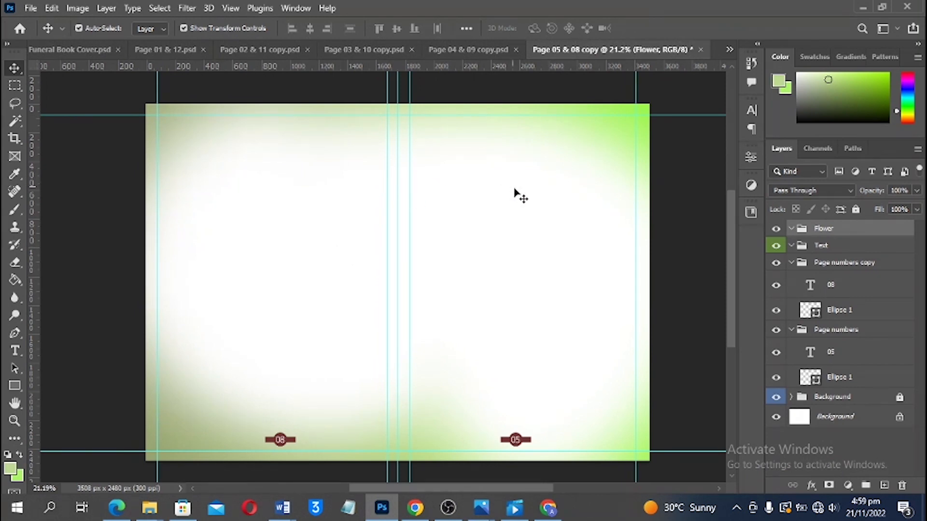
key(ctrl+s)
Save the spread as Page 05 & 08 copy.psd and delete the empty Flower group
click(806, 470)
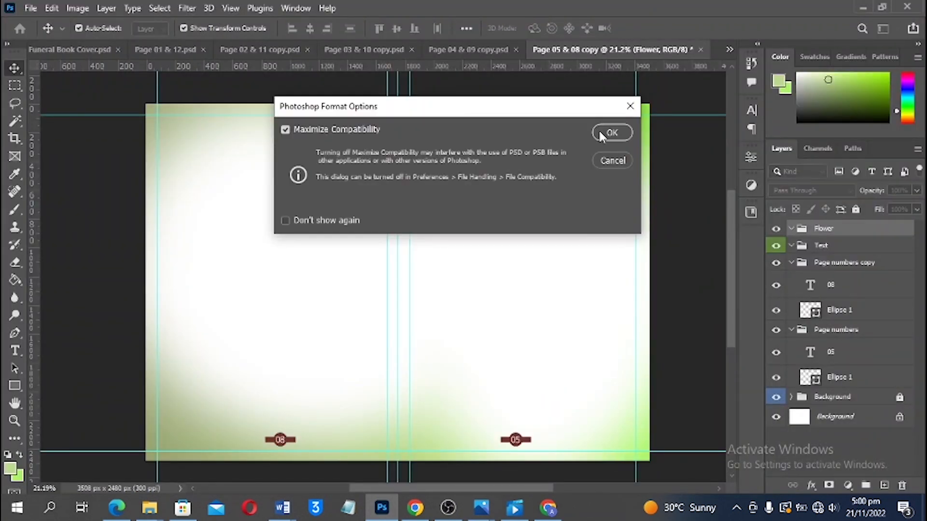
click(613, 130)
key(Delete)
Draw a rectangle over most of the right page with no stroke and a white fill
click(18, 386)
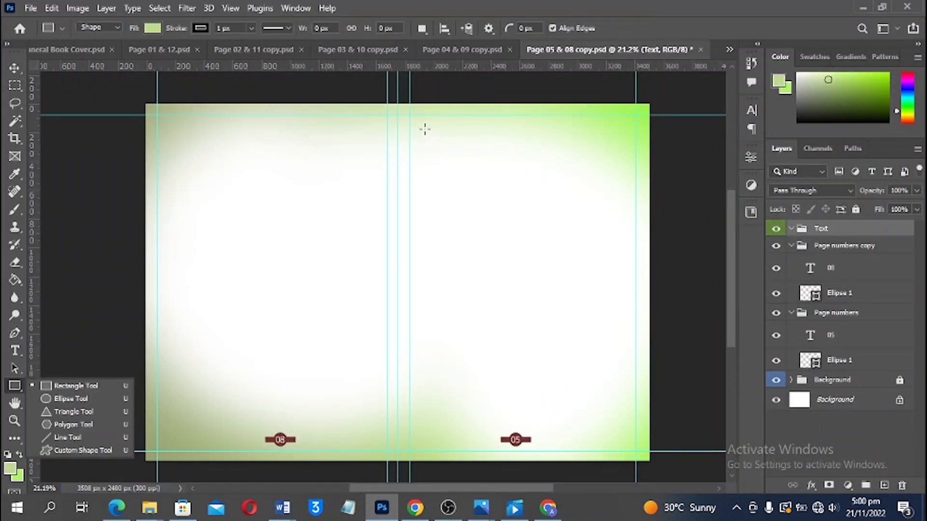
drag(427, 128, 632, 426)
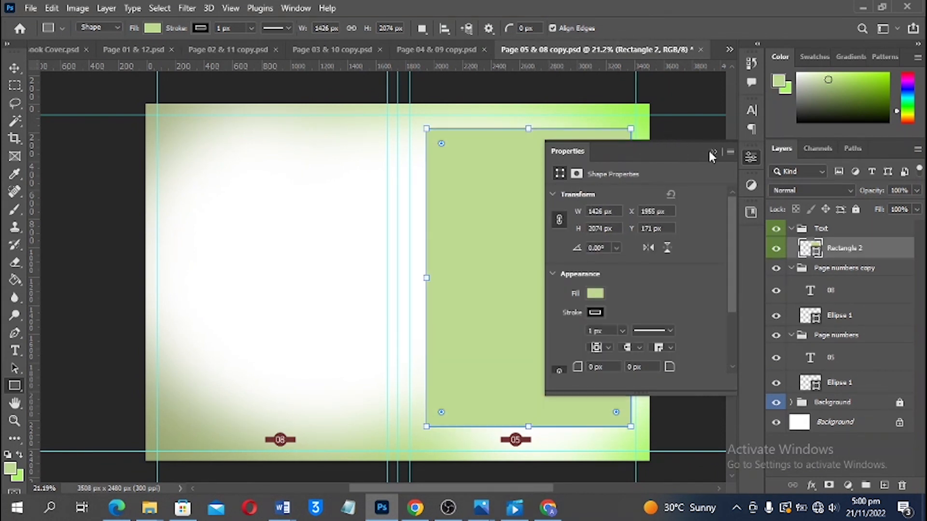
click(591, 314)
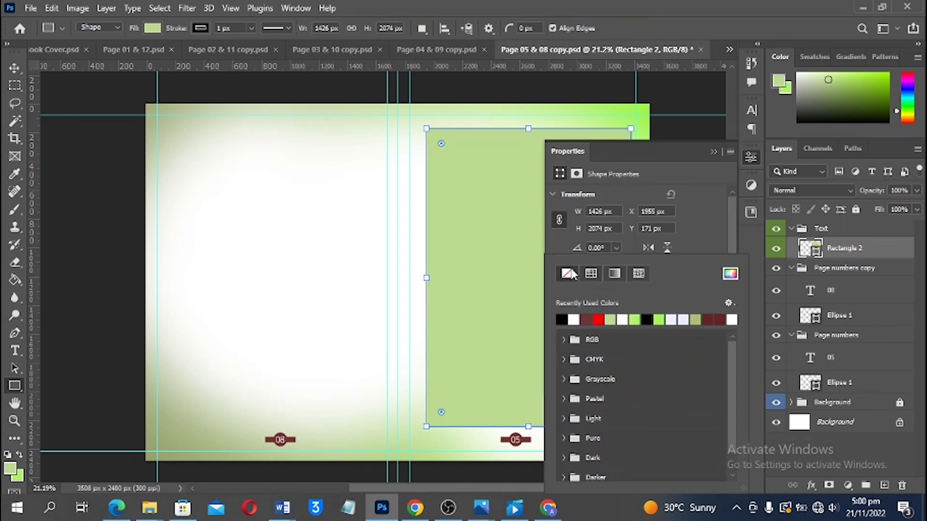
key(Escape)
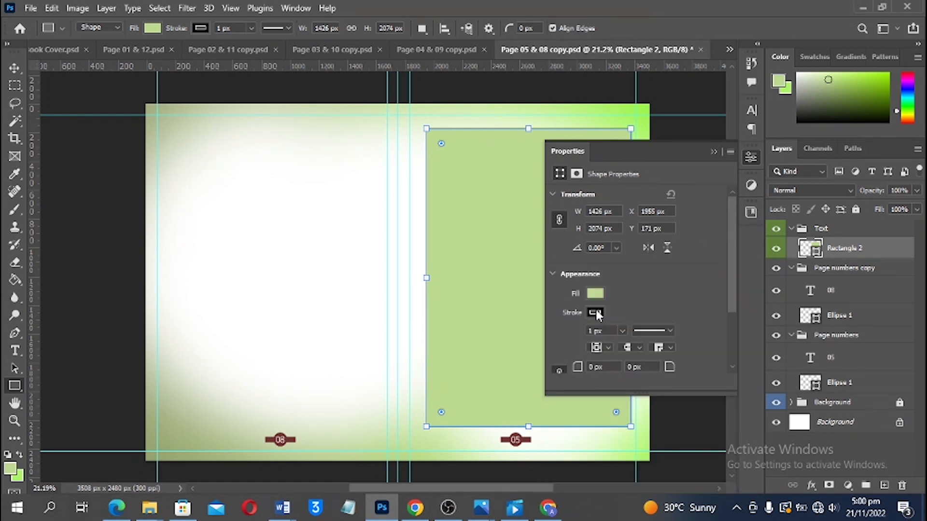
click(597, 294)
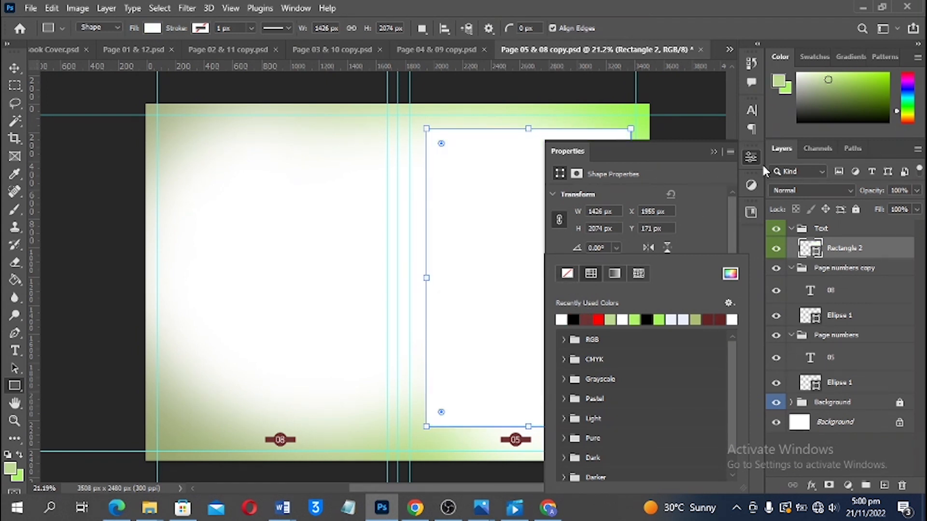
click(710, 152)
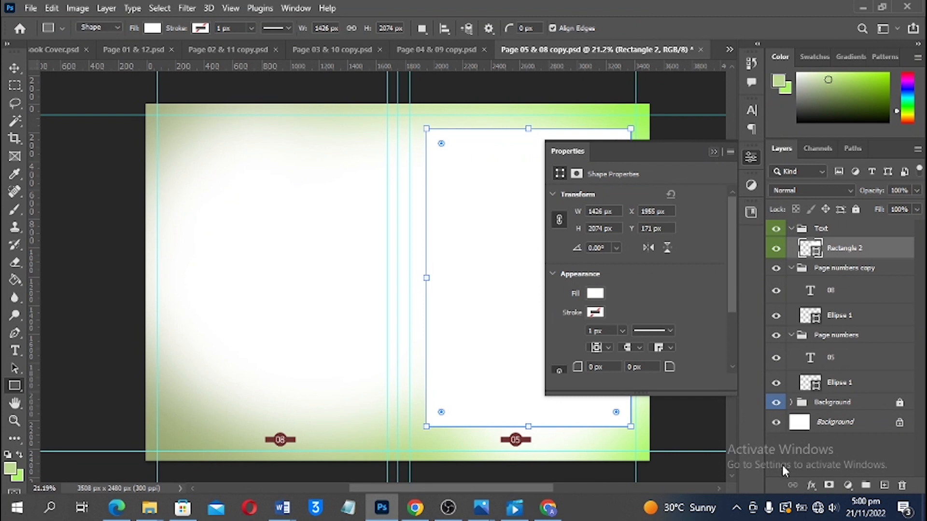
click(811, 485)
click(818, 473)
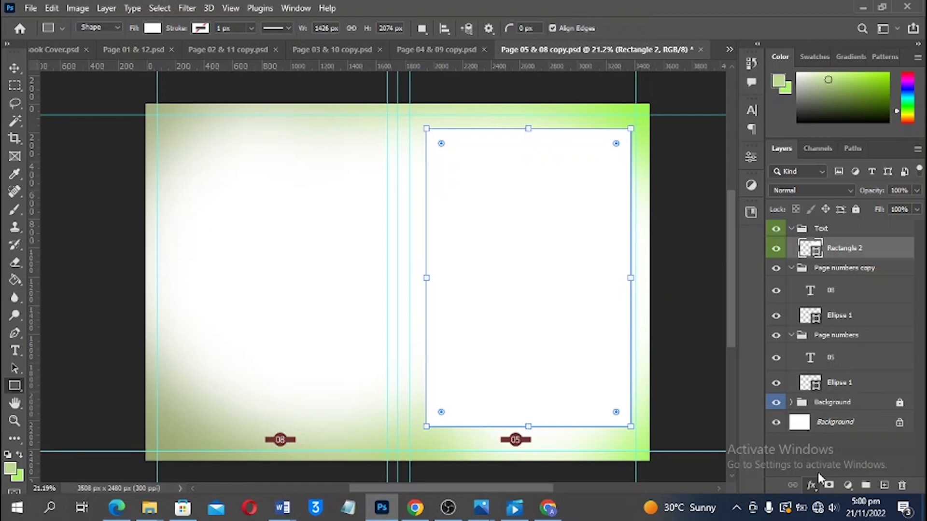
Add a drop shadow to the white rectangle with 23 px distance and 15% opacity
click(818, 473)
drag(605, 376, 609, 378)
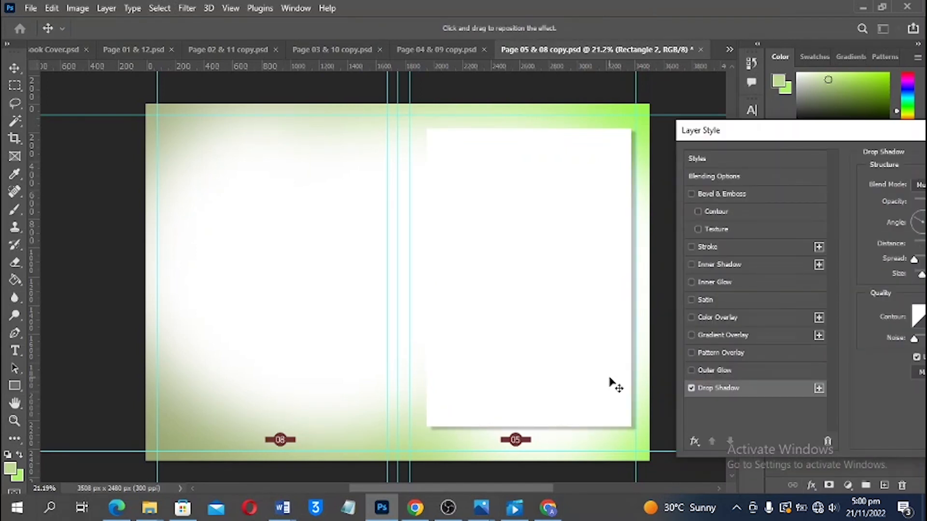
drag(834, 140, 687, 266)
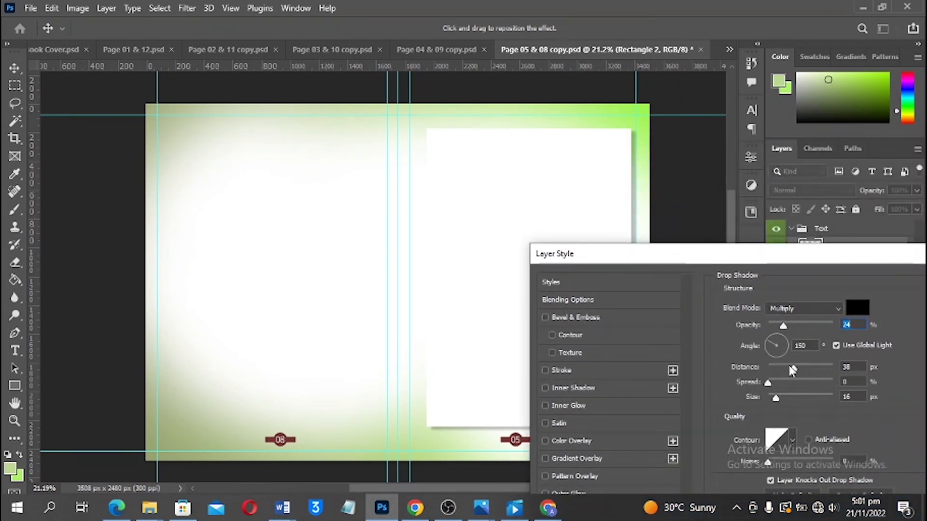
drag(786, 371, 783, 368)
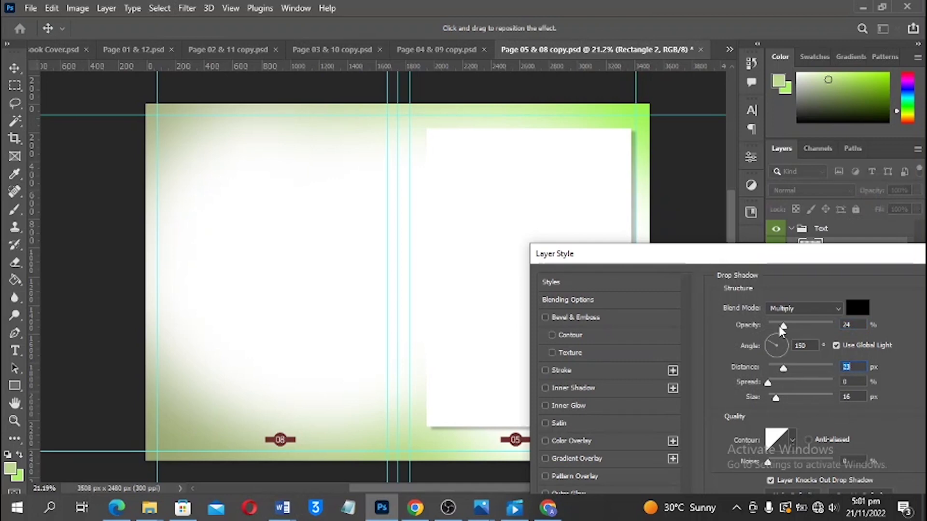
drag(784, 326, 778, 328)
drag(676, 256, 796, 193)
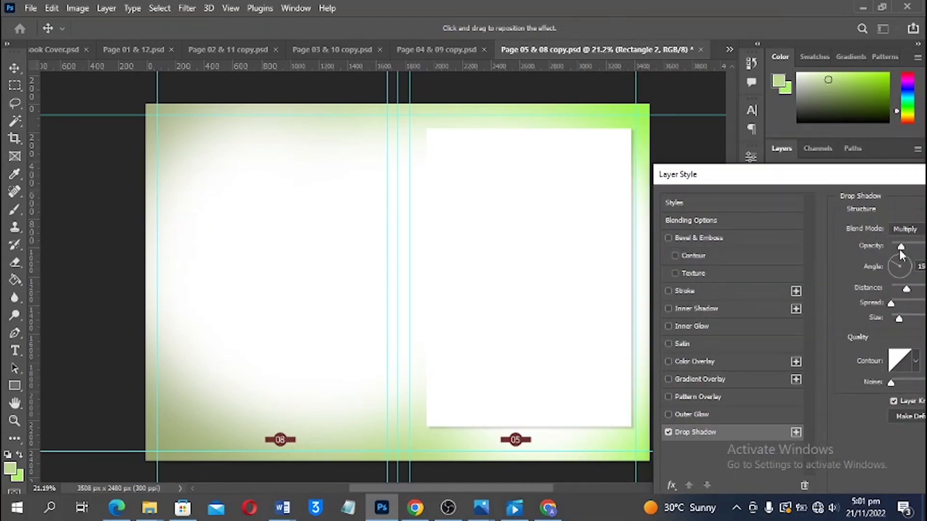
drag(901, 248, 901, 251)
drag(833, 177, 583, 126)
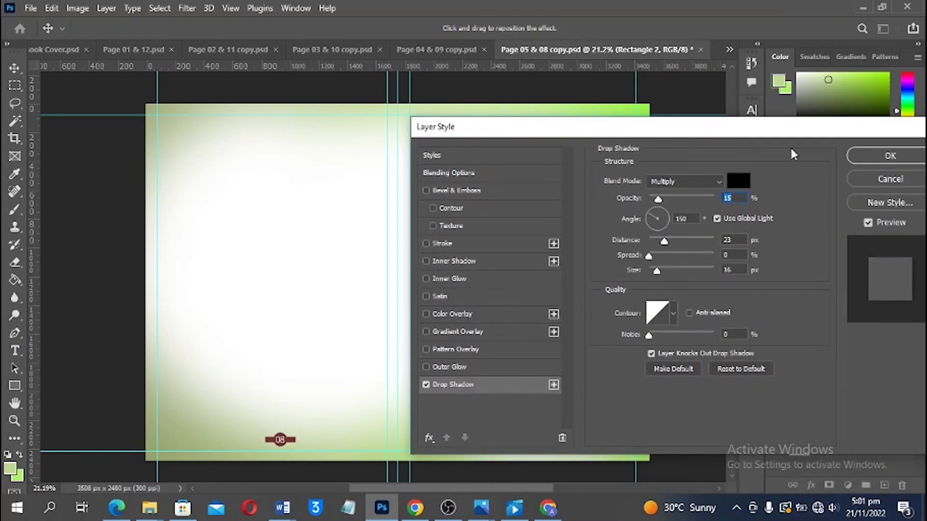
click(885, 150)
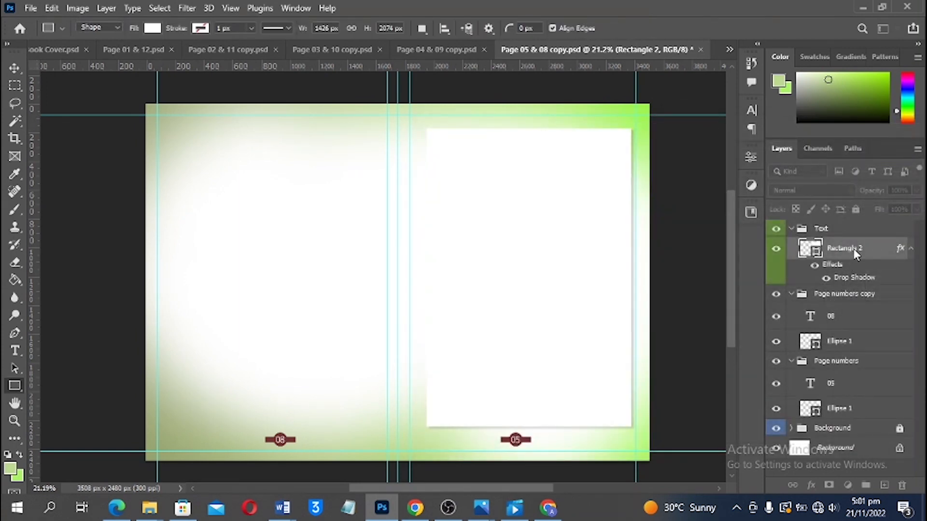
Move the shadowed rectangle layer into the Background group and collapse the page-number groups
drag(853, 248, 837, 428)
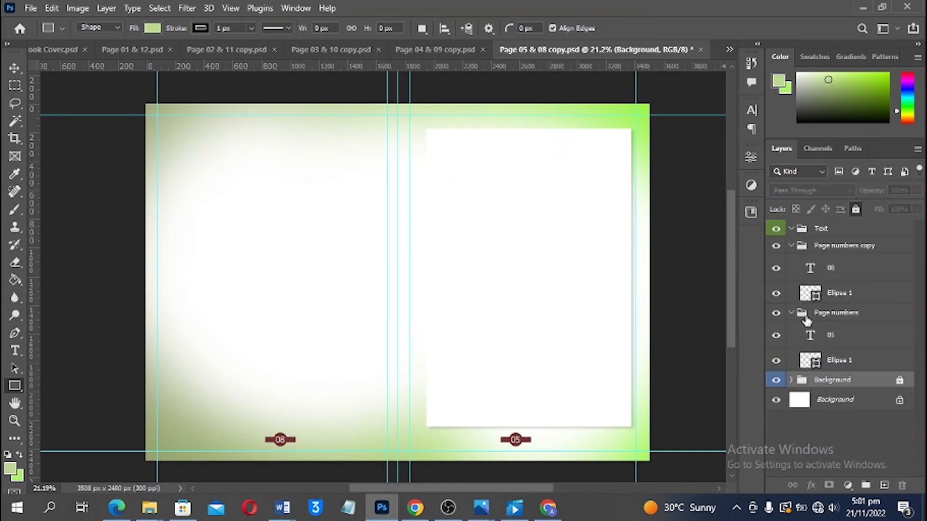
key(v)
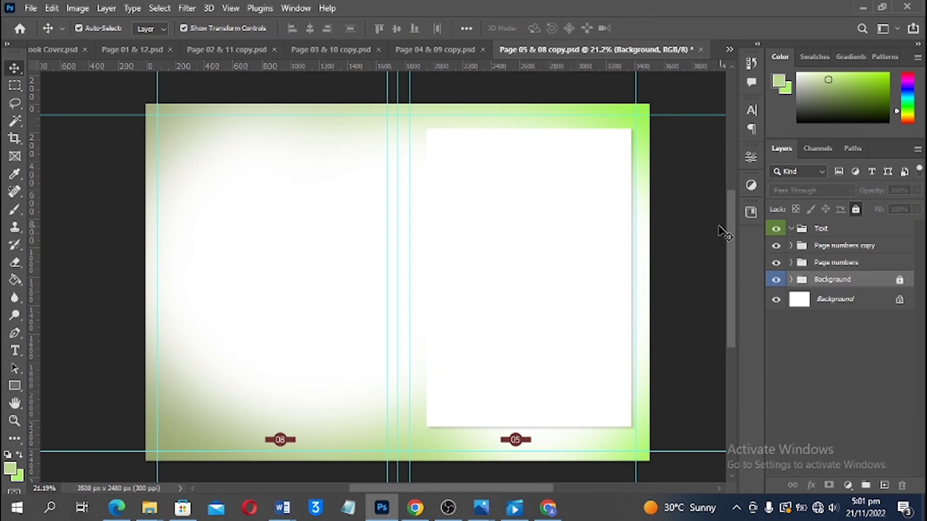
ctrl+click(791, 245)
Save the Page 05 & 08 copy.psd spread
key(ctrl+s)
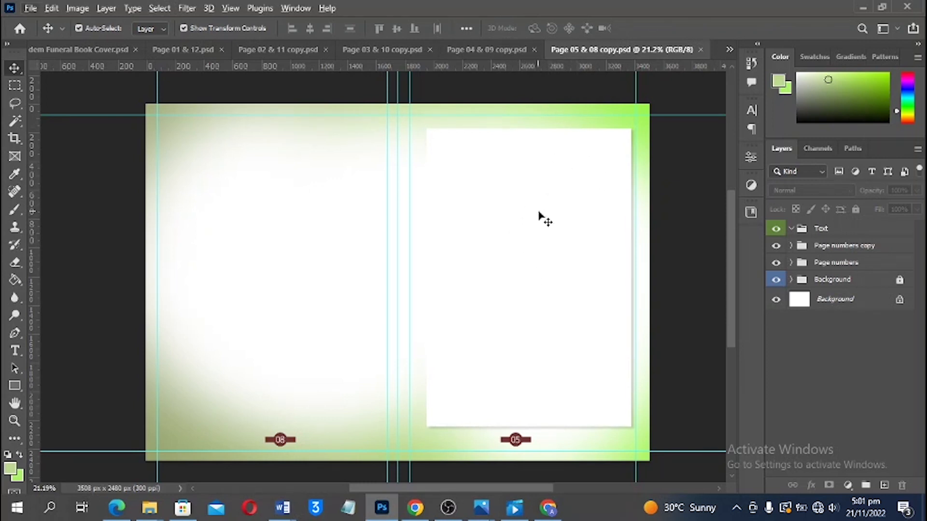
scroll(434, 363, up, 1)
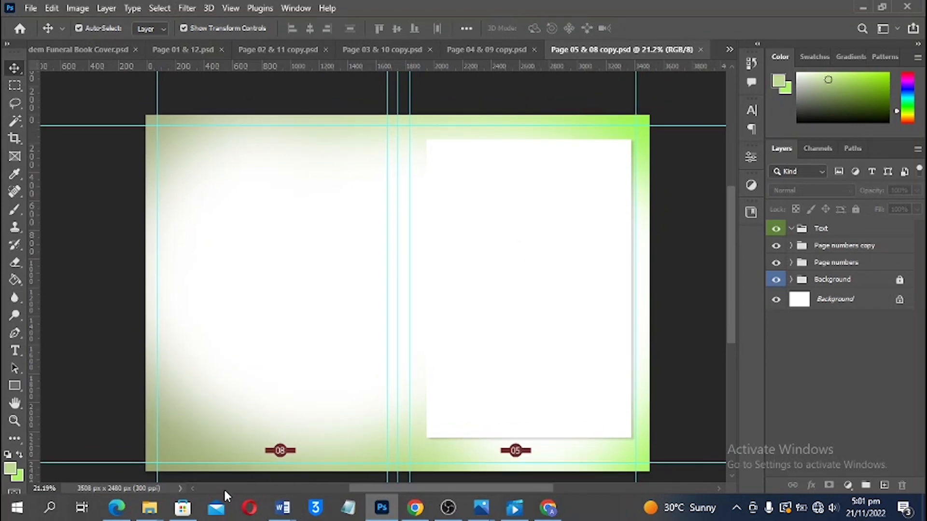
scroll(391, 383, down, 1)
mouse_move(286, 510)
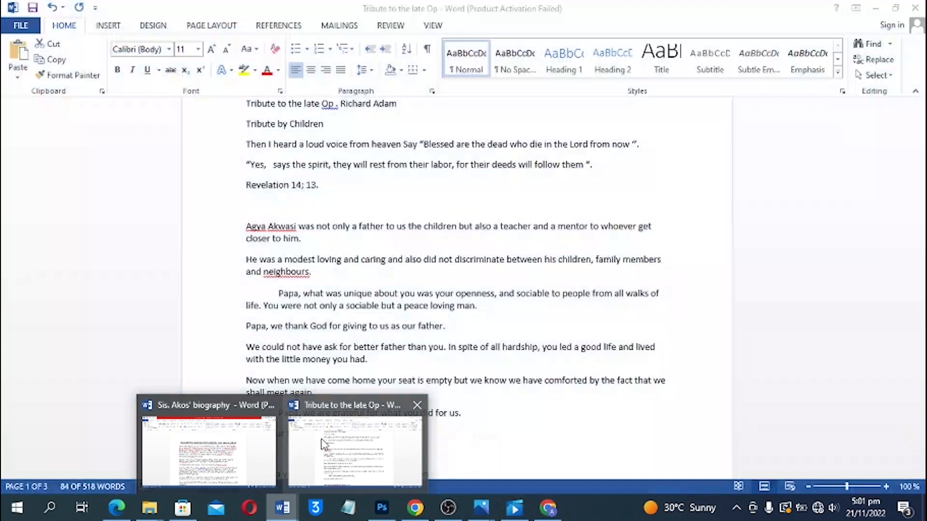
Copy the tribute text from 'Blessed are those who mourn' to 'Amen.' in the Word document
click(323, 444)
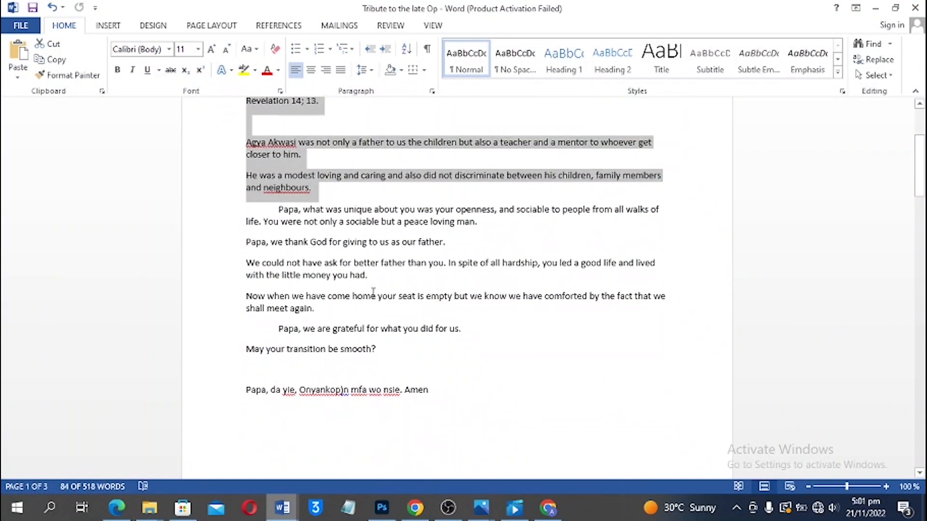
scroll(362, 297, down, 6)
scroll(292, 305, down, 2)
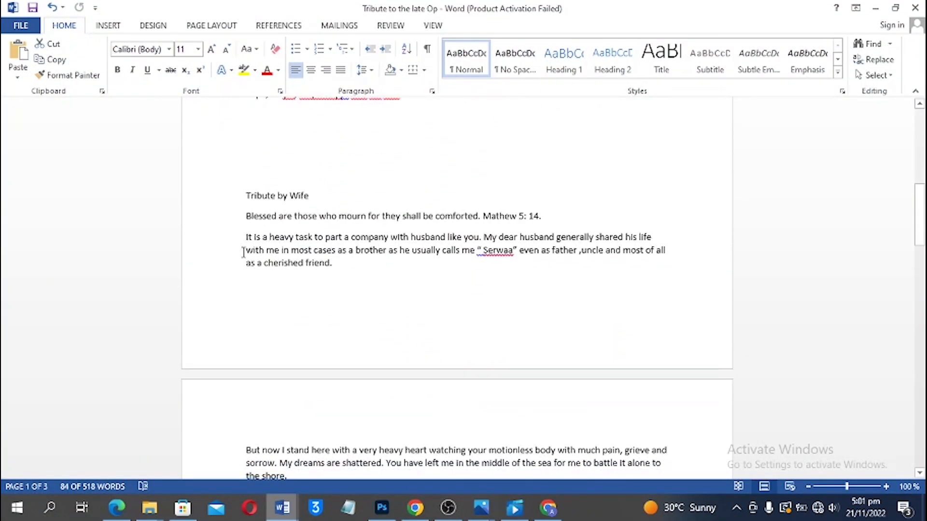
drag(242, 218, 436, 226)
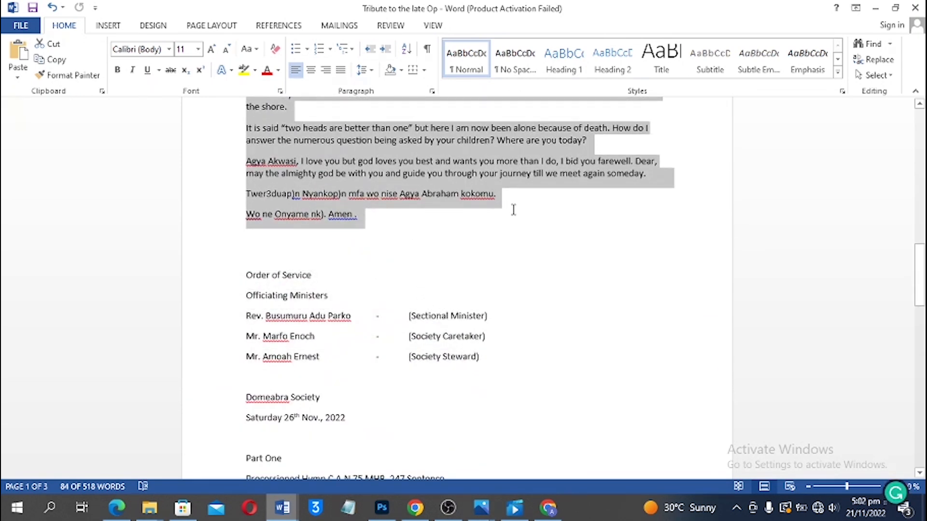
key(alt+Tab)
Draw a paragraph text box on the right page and paste the tribute in black 15 pt
key(t)
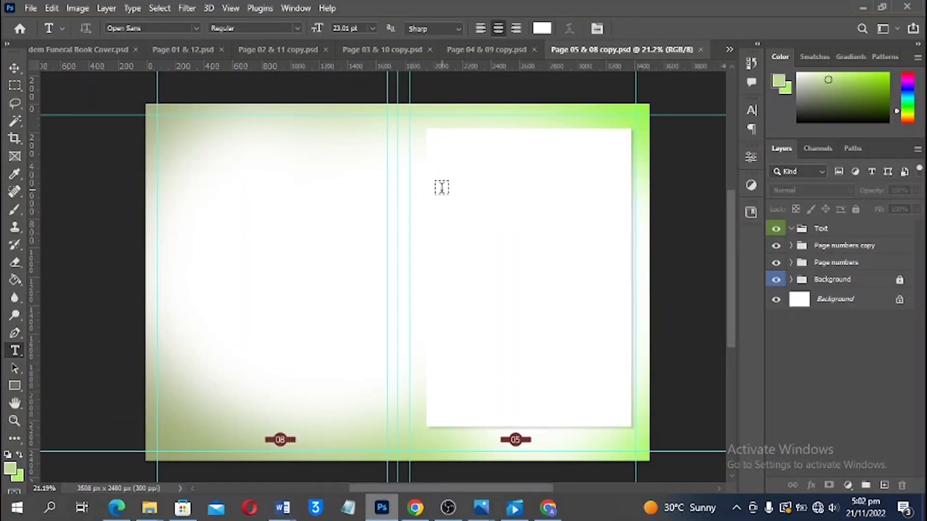
drag(441, 202, 620, 410)
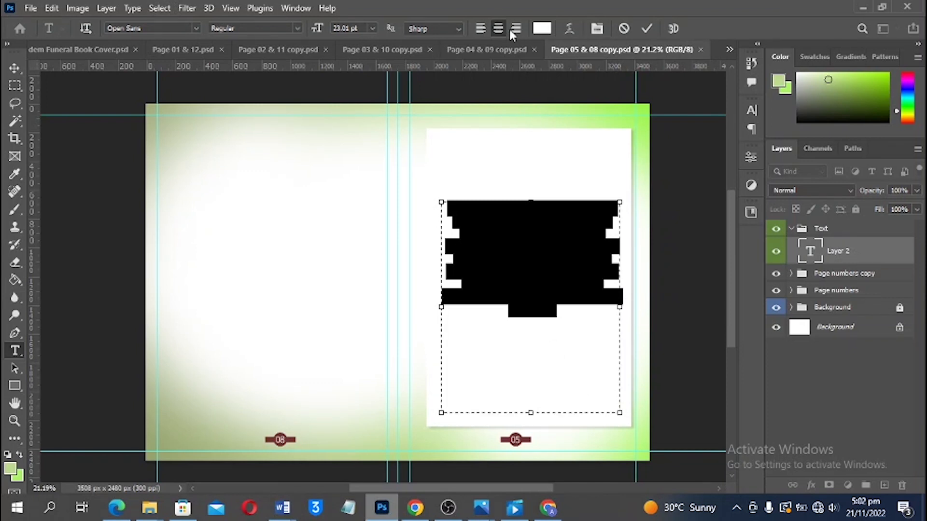
click(541, 28)
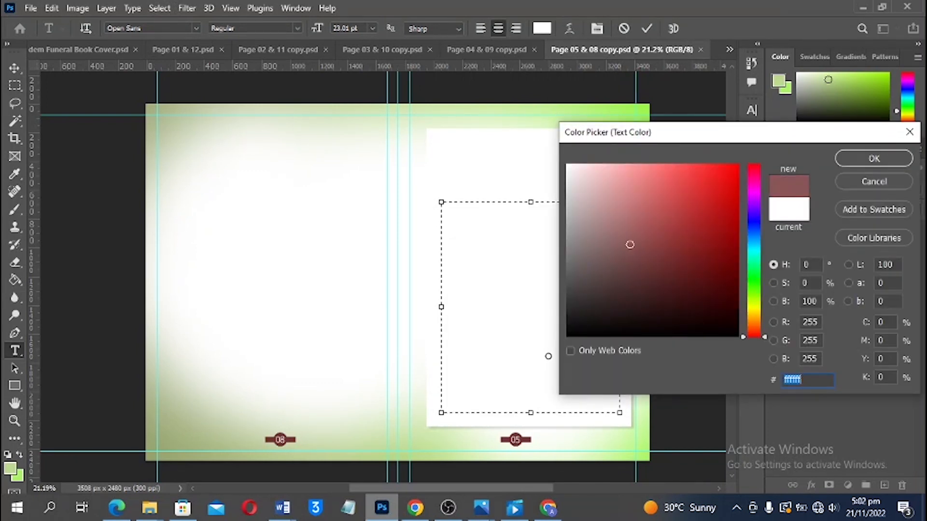
text(000000)
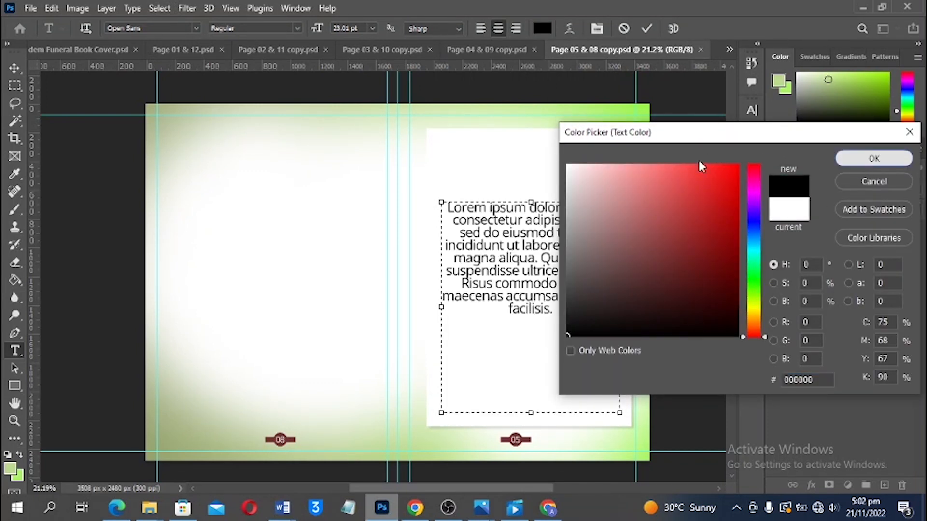
key(Return)
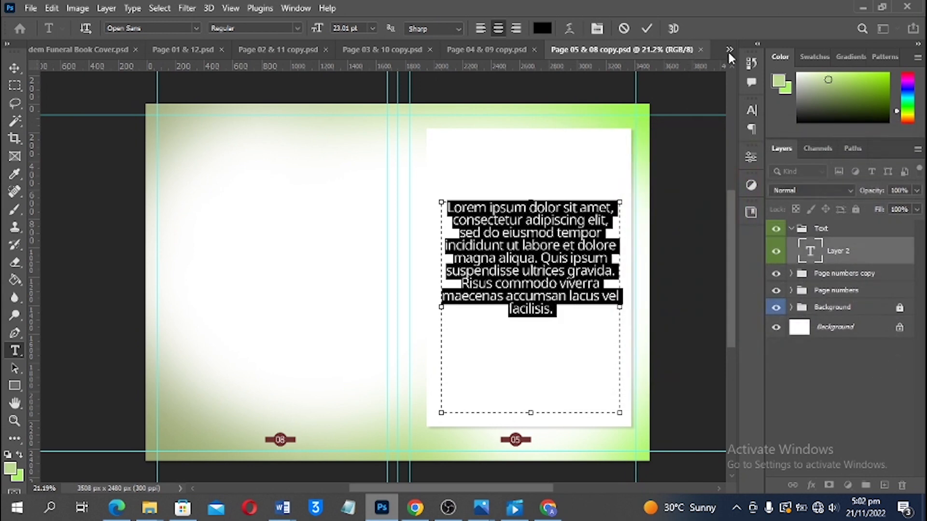
click(752, 115)
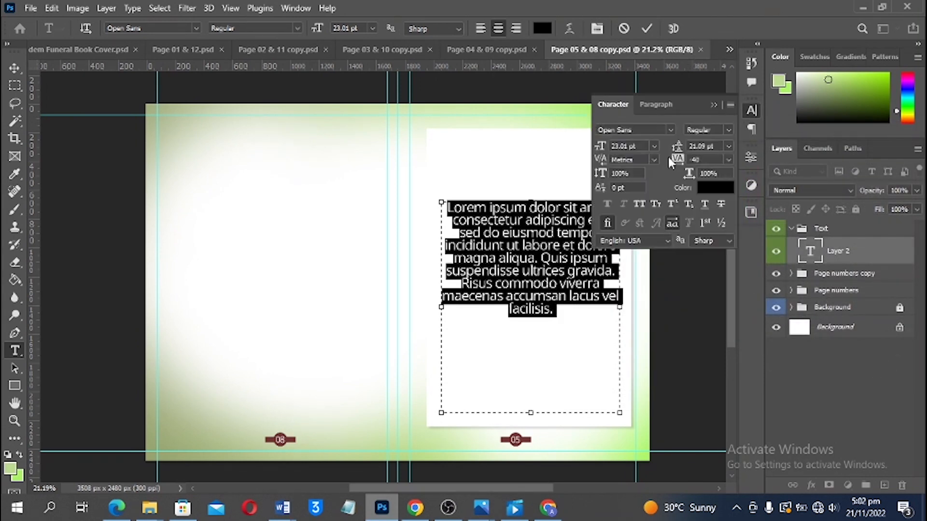
click(623, 146)
text(15)
key(Return)
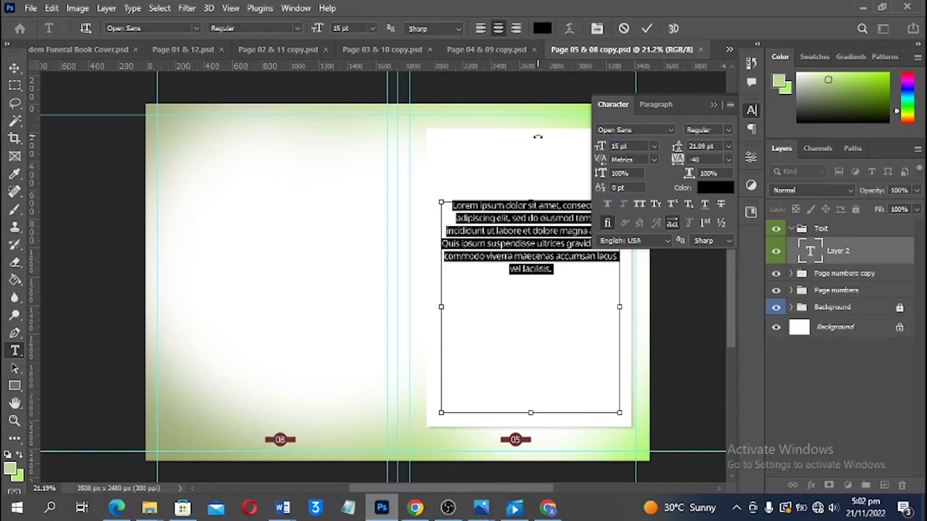
key(ctrl+Return)
key(ctrl+v)
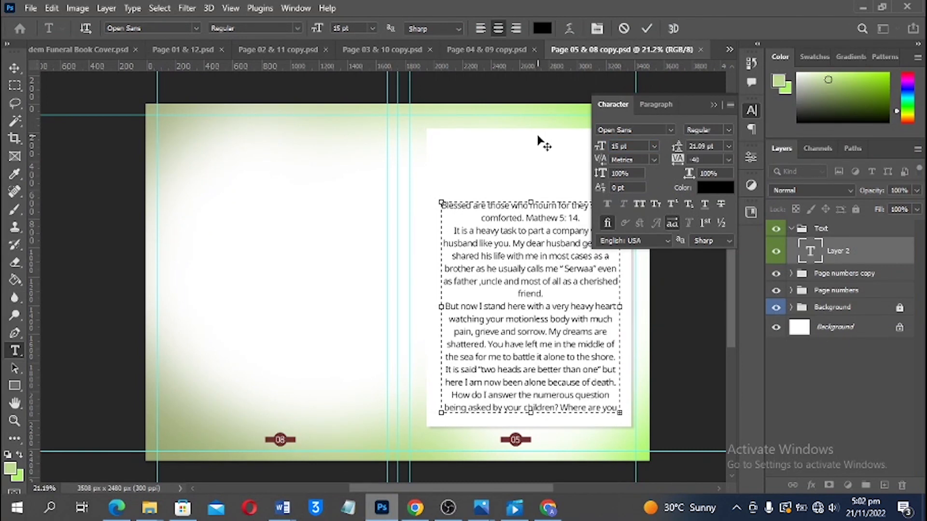
Resize the tribute text to 13 pt with 14.09 pt leading and align it left
key(ctrl+a)
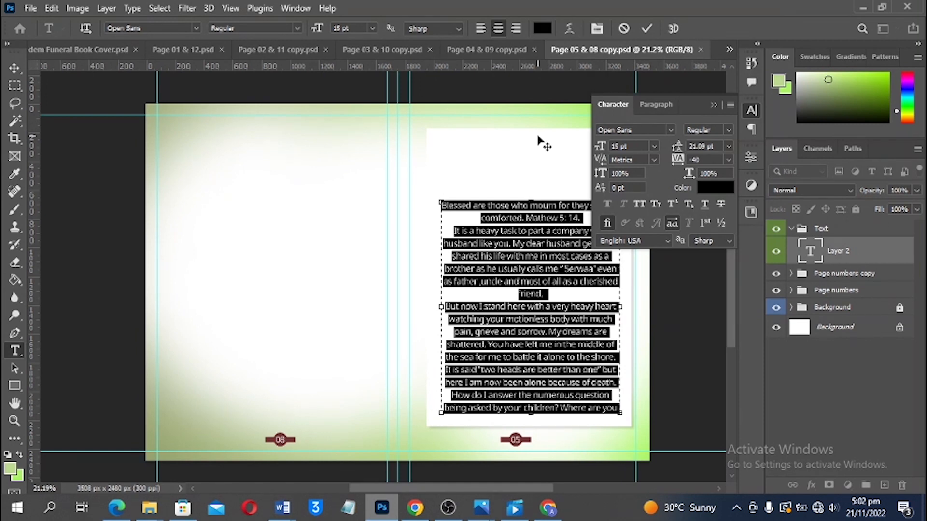
key(alt+Up)
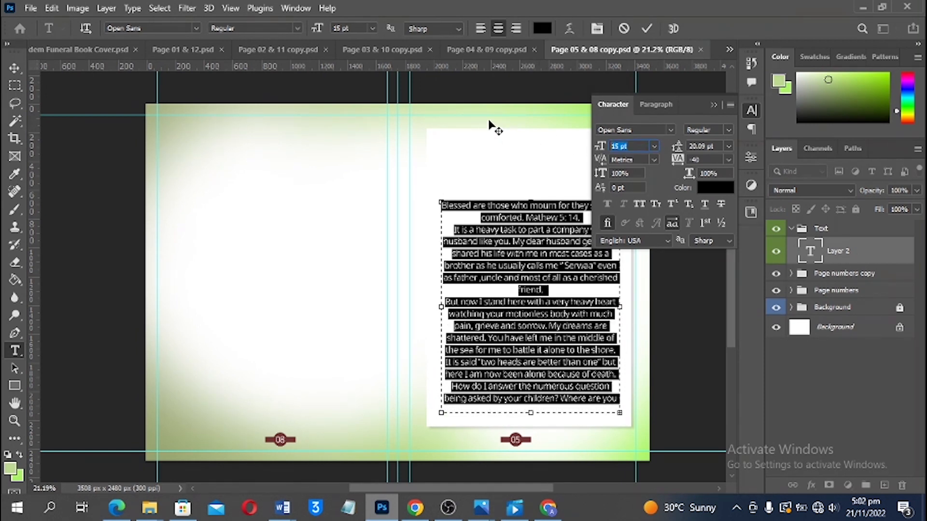
text(13)
key(Return)
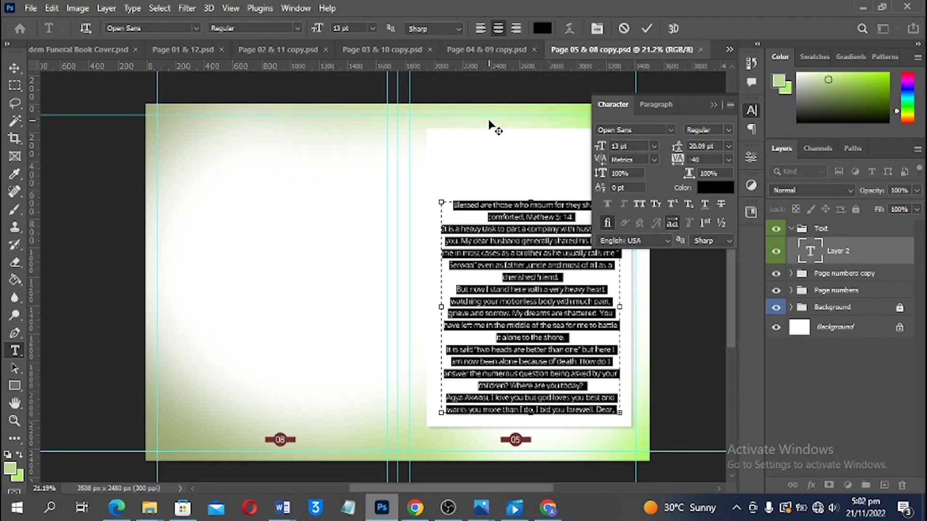
key(alt+Up)
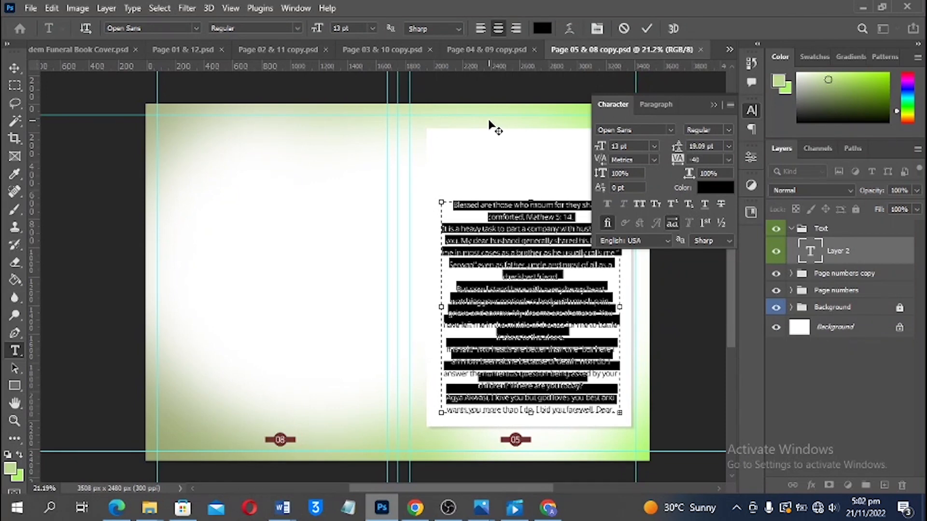
key(alt+Up)
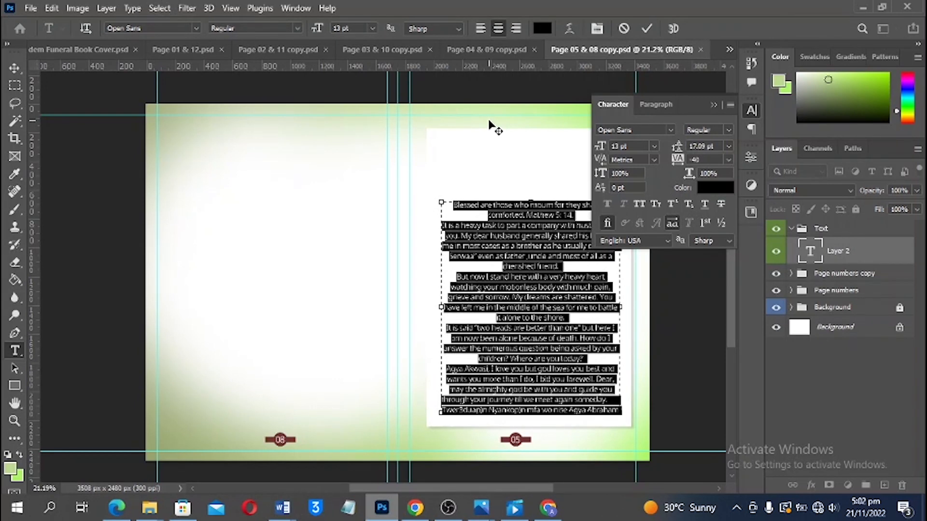
key(alt+Up)
key(alt+Up)
key(alt+Up)
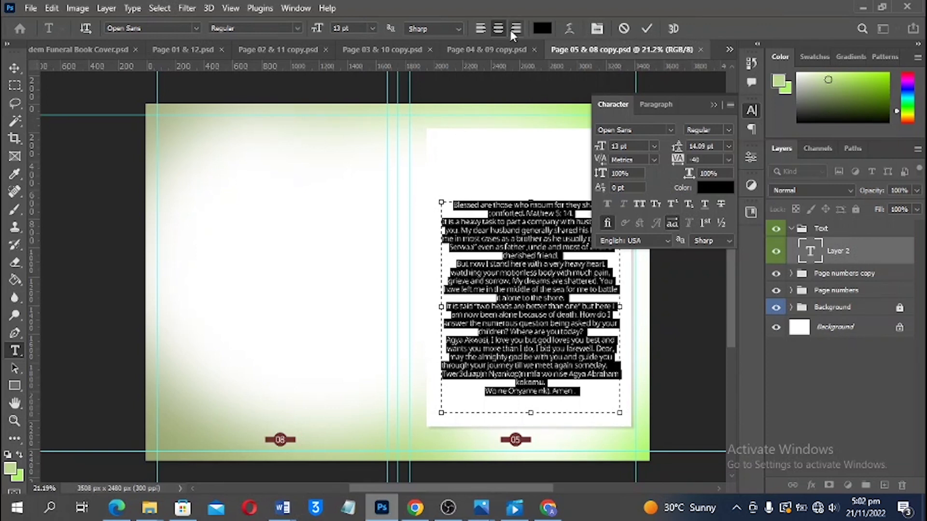
click(478, 28)
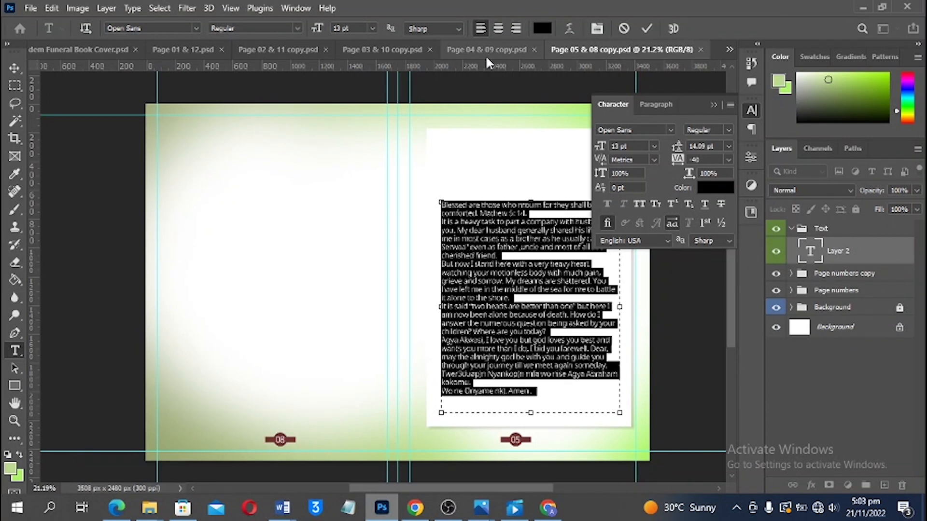
click(713, 105)
Loosen the tribute's line spacing slightly and nudge the text box lower
scroll(555, 323, up, 2)
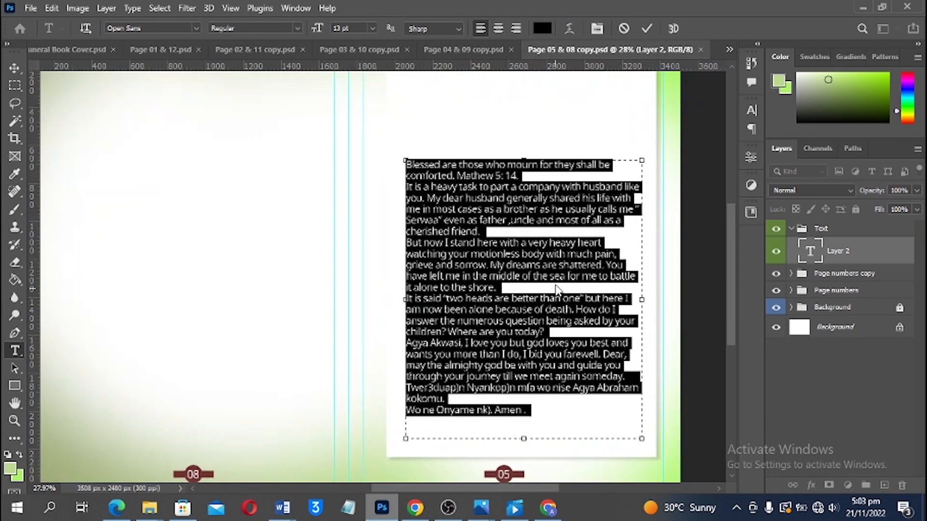
click(645, 28)
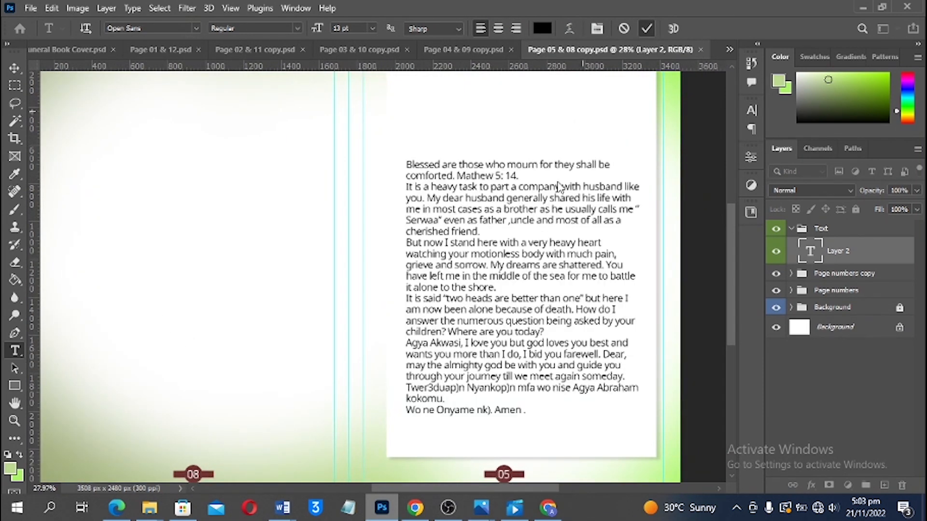
click(480, 243)
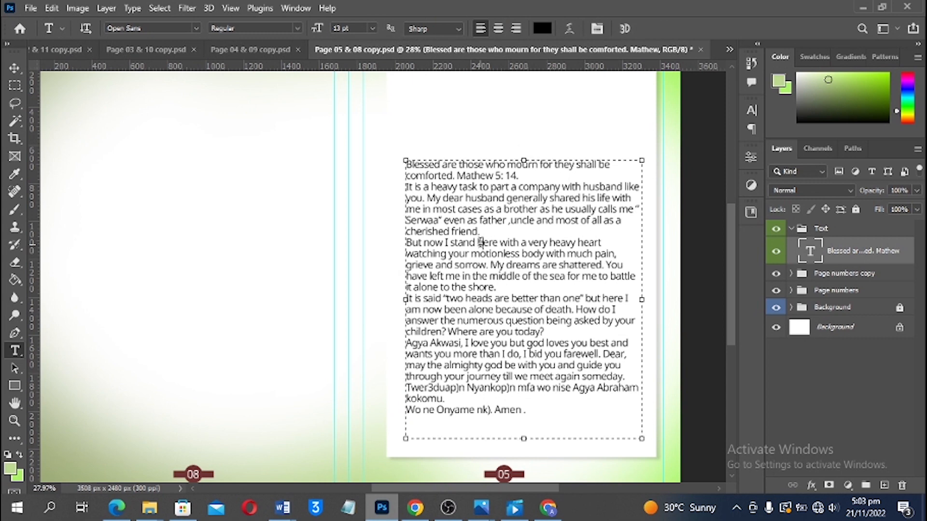
key(ctrl+a)
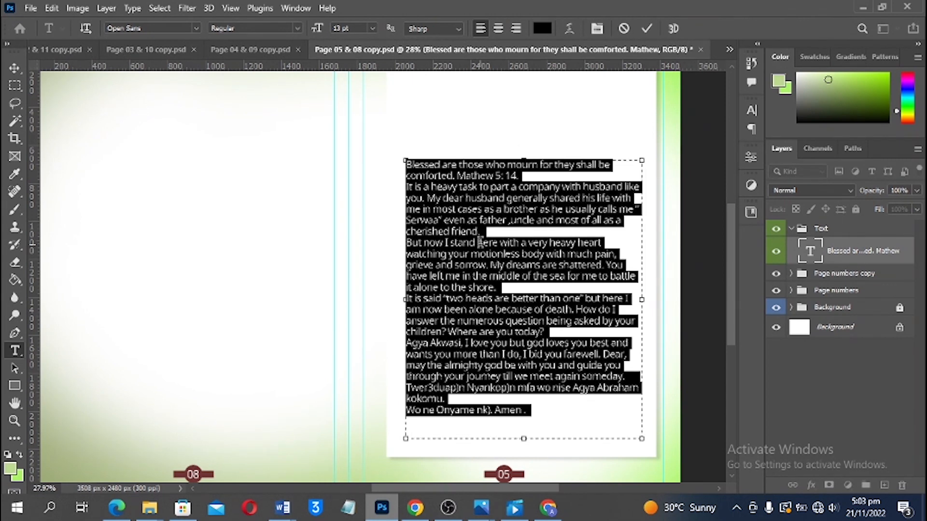
key(alt+Down)
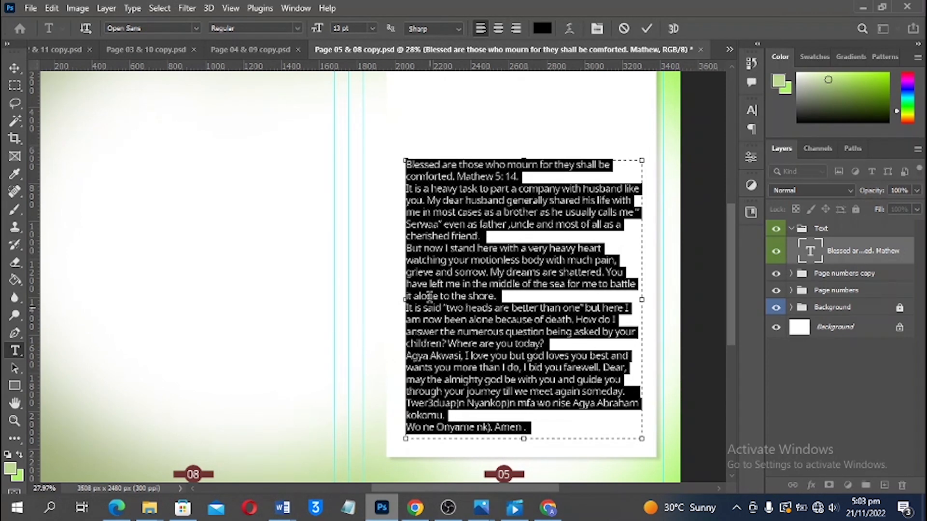
drag(524, 161, 524, 163)
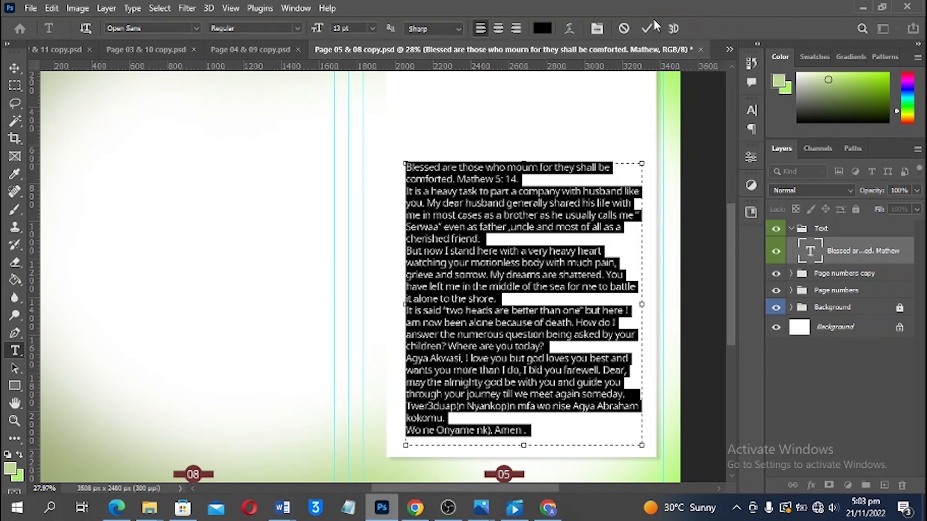
click(560, 157)
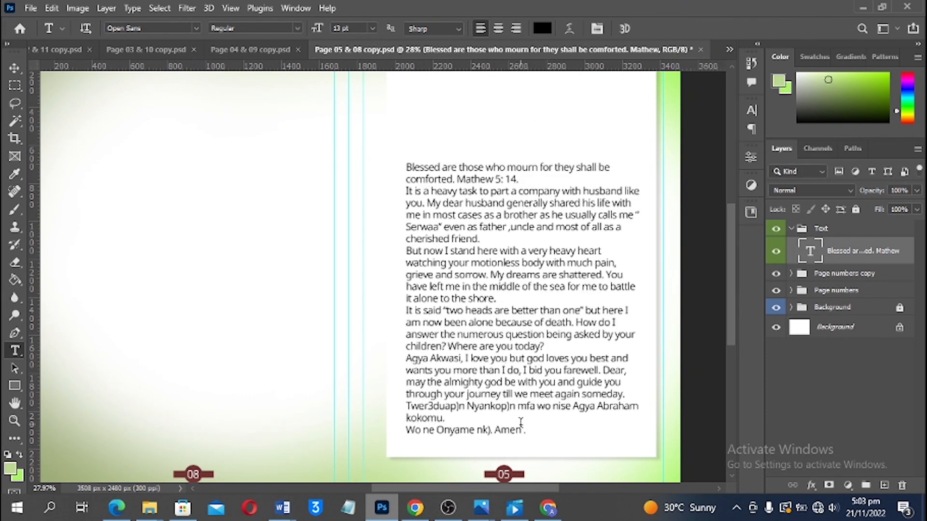
Set the opening Bible verse in italic
scroll(521, 422, up, 1)
click(524, 180)
drag(524, 180, 399, 165)
click(752, 111)
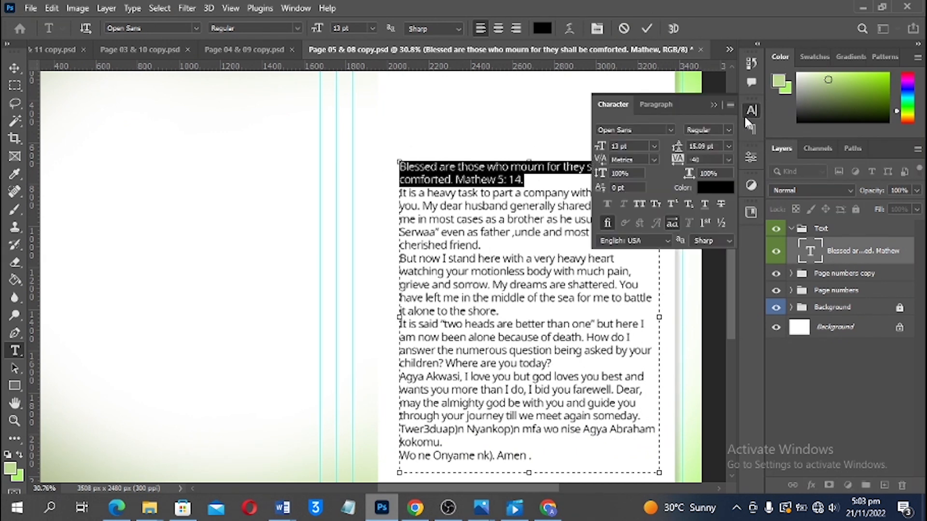
click(721, 134)
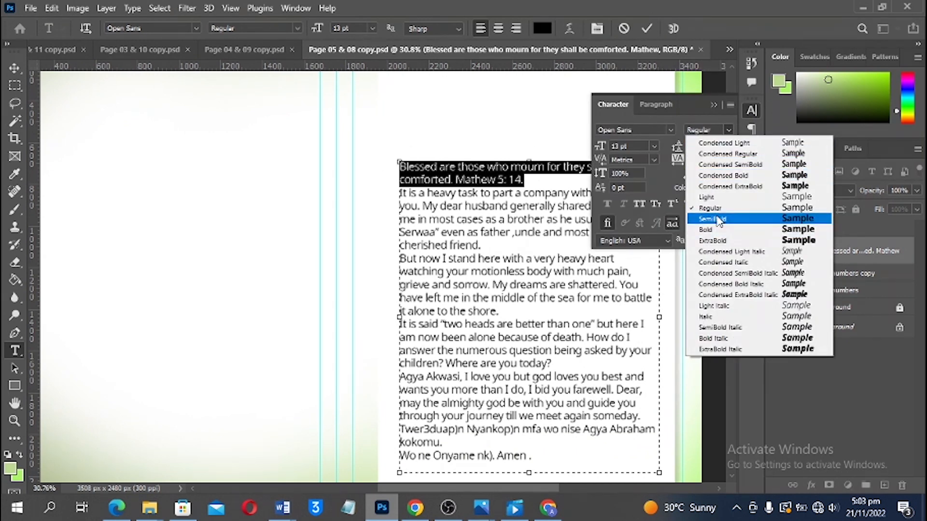
click(716, 317)
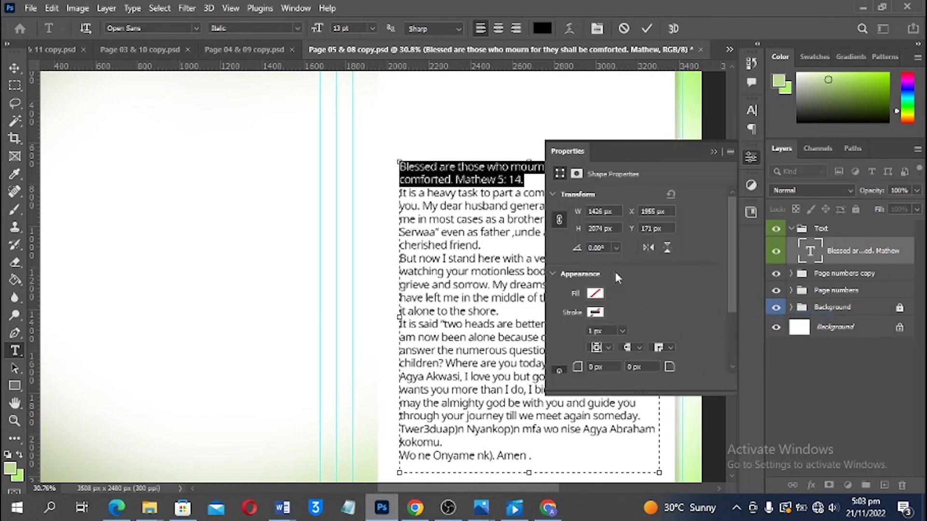
click(713, 152)
Insert blank lines before 'But now I stand here' and 'It is said' and after 'Where are you today?'
click(494, 247)
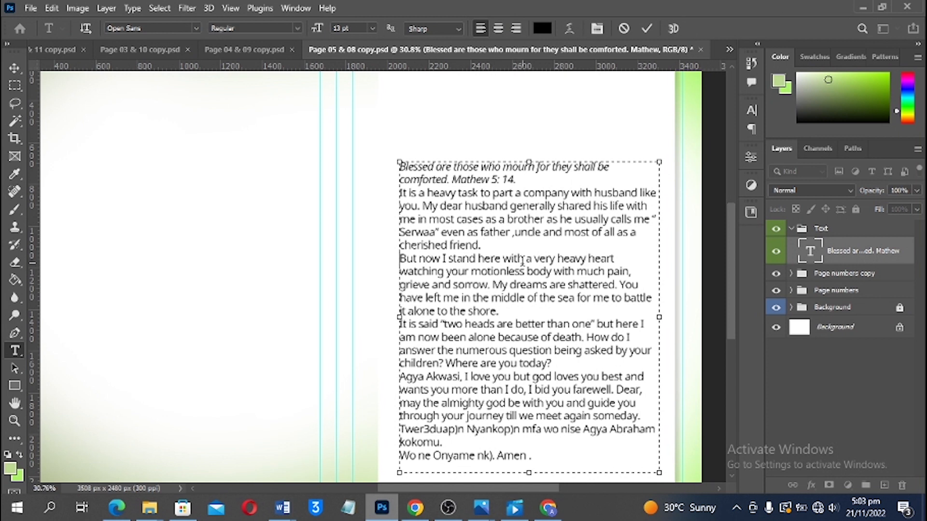
key(Return)
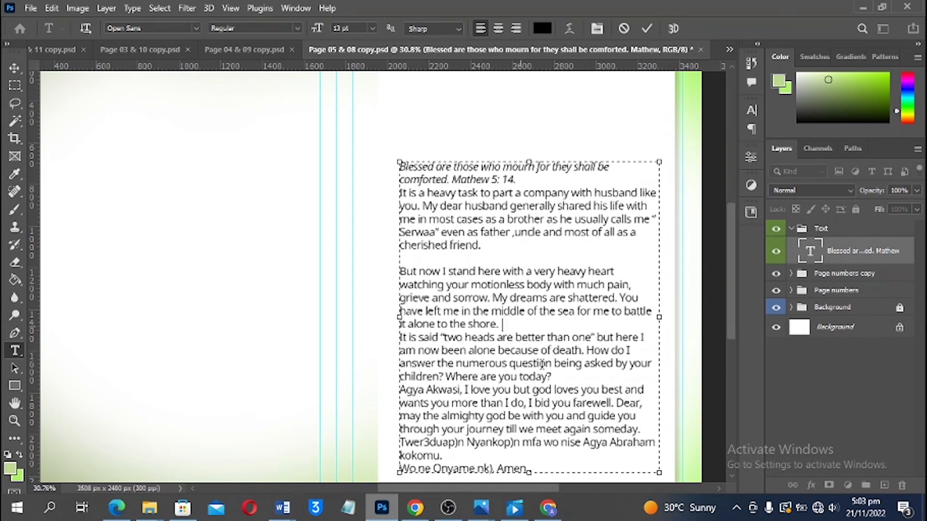
key(Return)
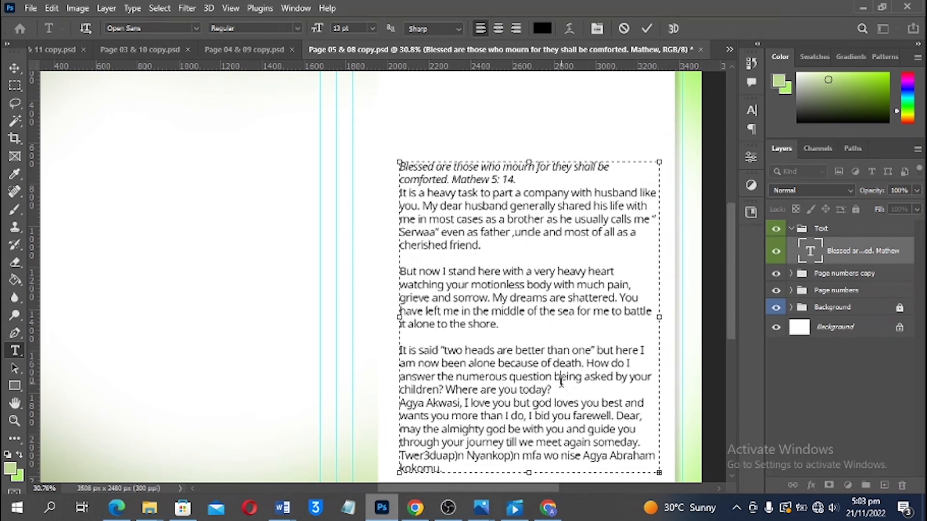
key(Return)
scroll(561, 386, down, 1)
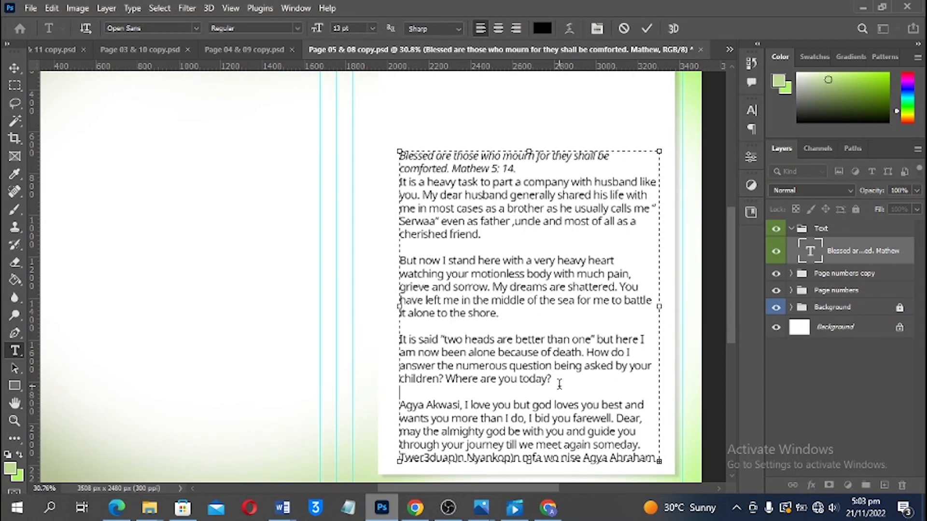
scroll(559, 383, down, 3)
Set the leading of the whole tribute text to 13 pt
key(ctrl+a)
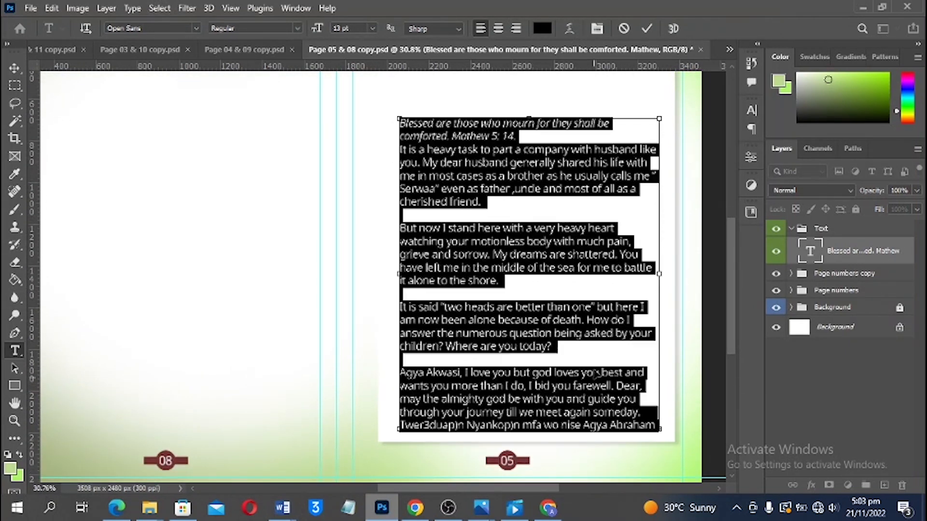
click(754, 110)
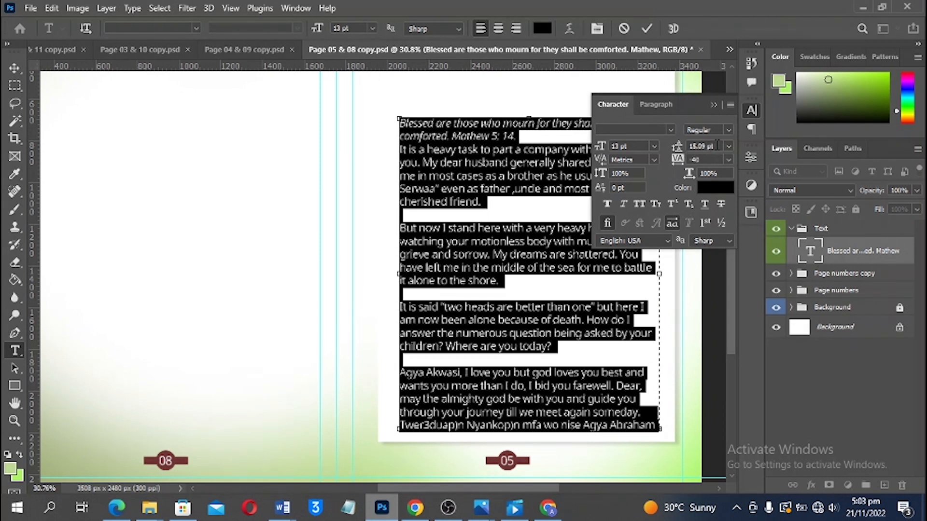
click(718, 146)
text(13)
key(Return)
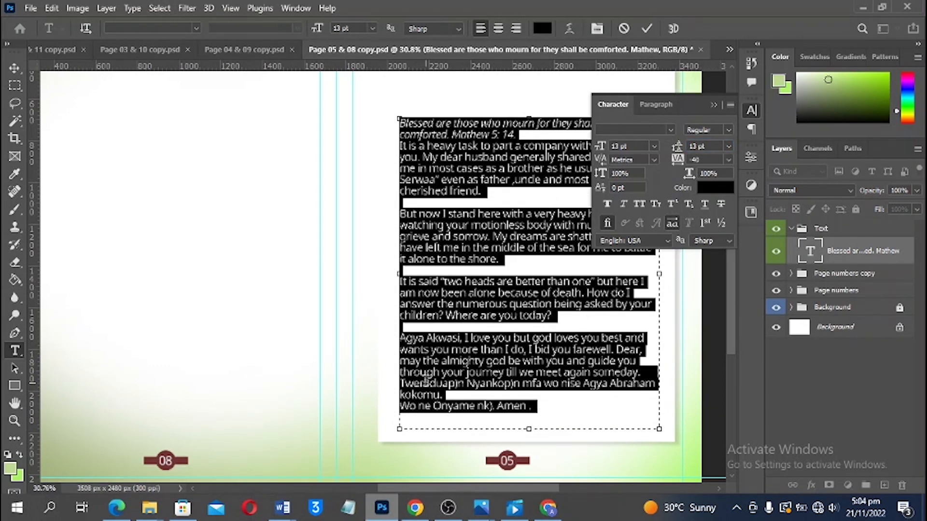
click(457, 383)
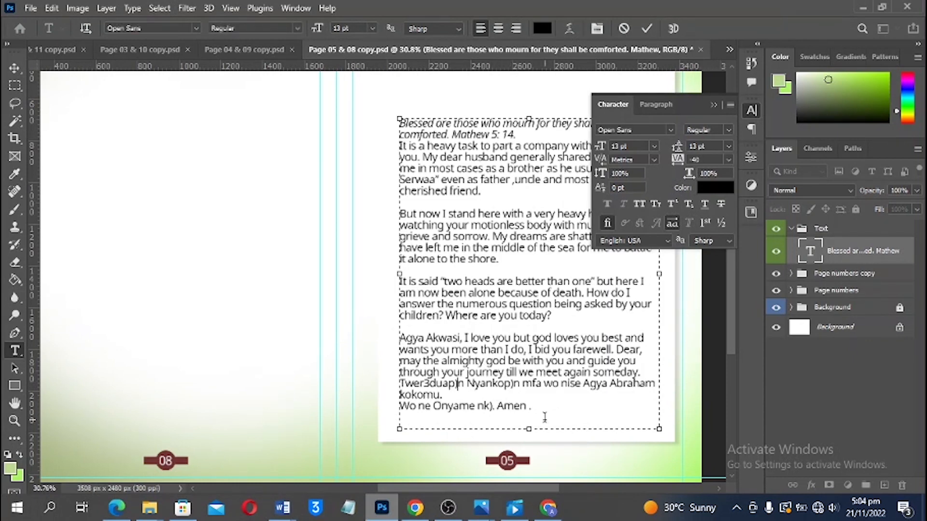
Cut the closing lines through 'Amen' from the tribute and shrink its text box to fit
drag(544, 416, 412, 395)
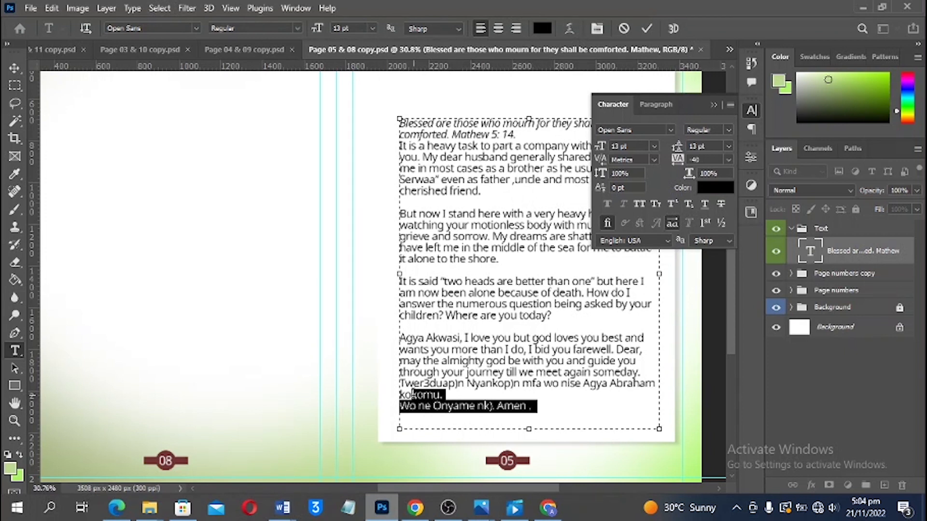
drag(413, 395, 407, 383)
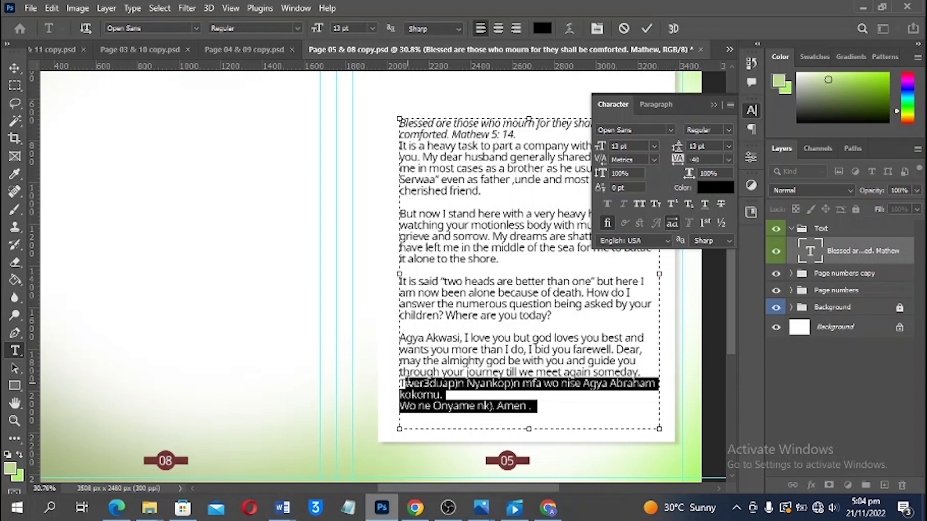
drag(401, 383, 399, 382)
key(ctrl+c)
click(610, 414)
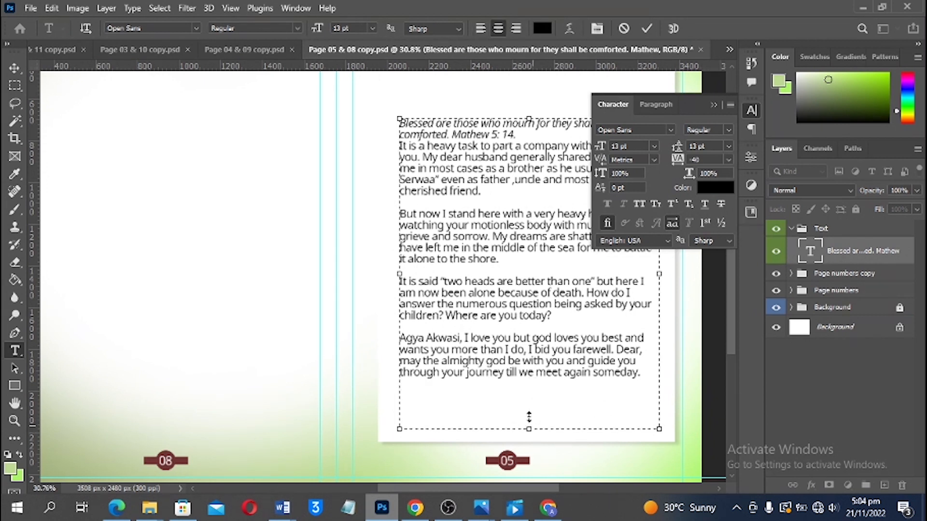
drag(529, 418, 530, 385)
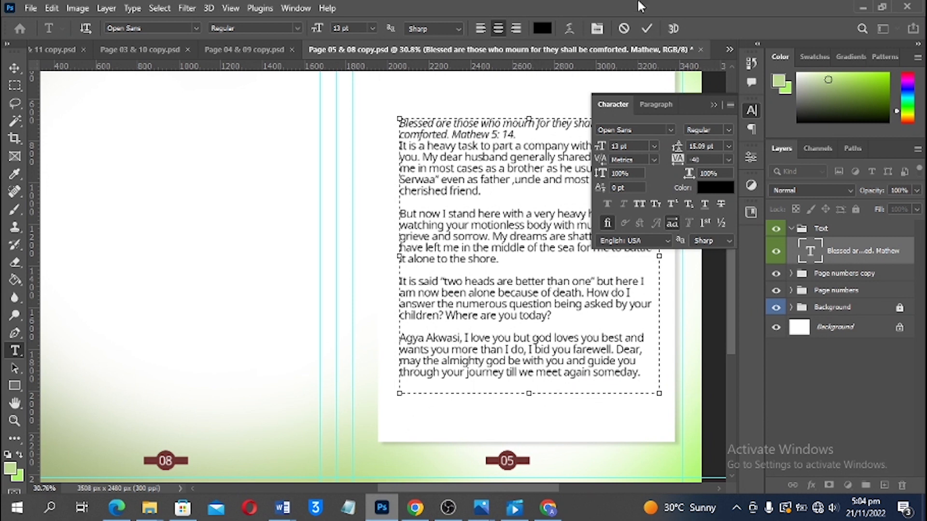
key(ctrl+Return)
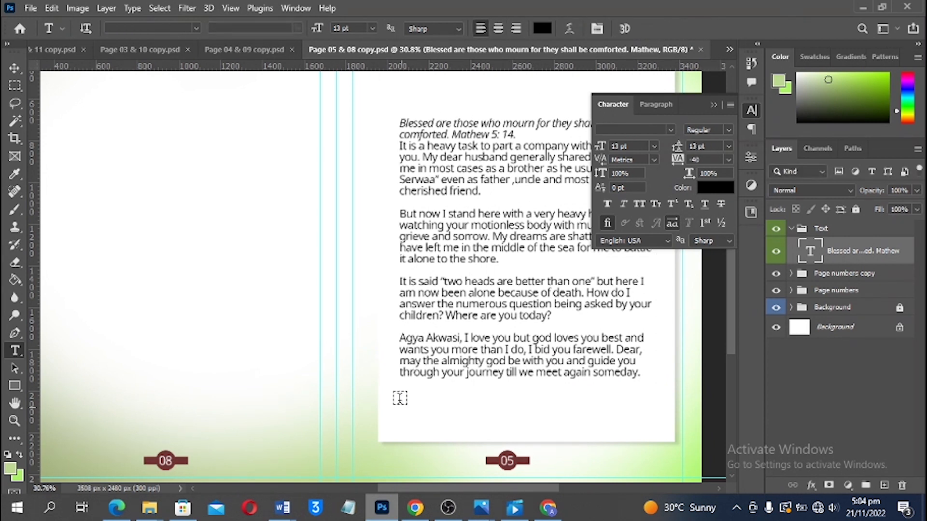
Paste the closing Twi lines into a new text box below and set them in TwiNova2
drag(405, 388, 648, 433)
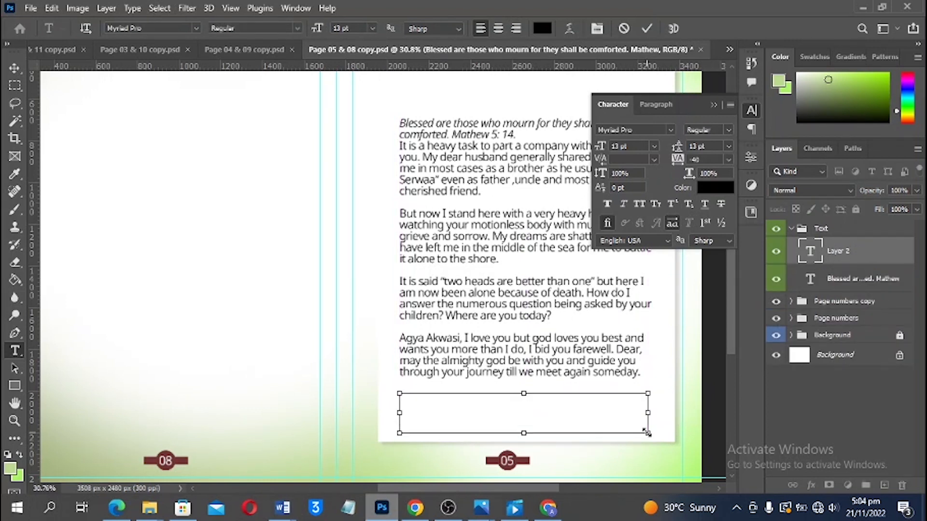
key(ctrl+v)
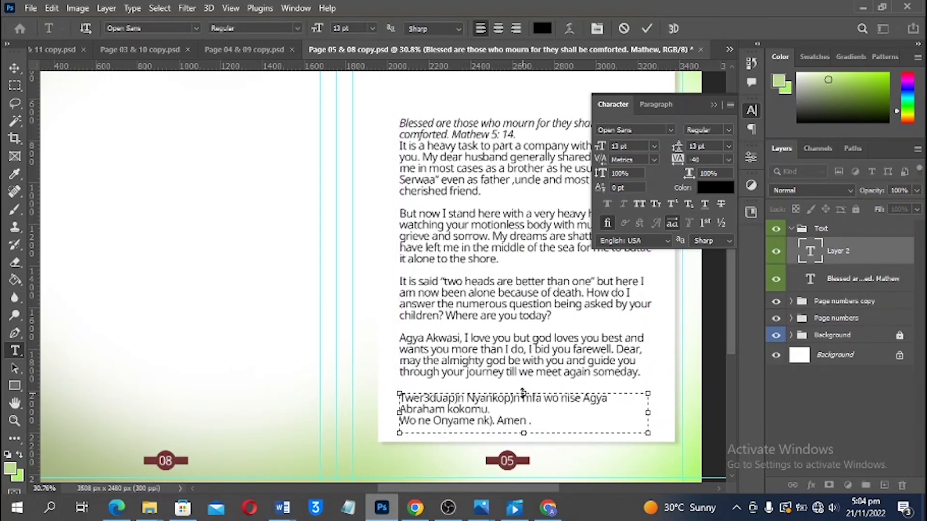
drag(524, 393, 523, 392)
key(ctrl+a)
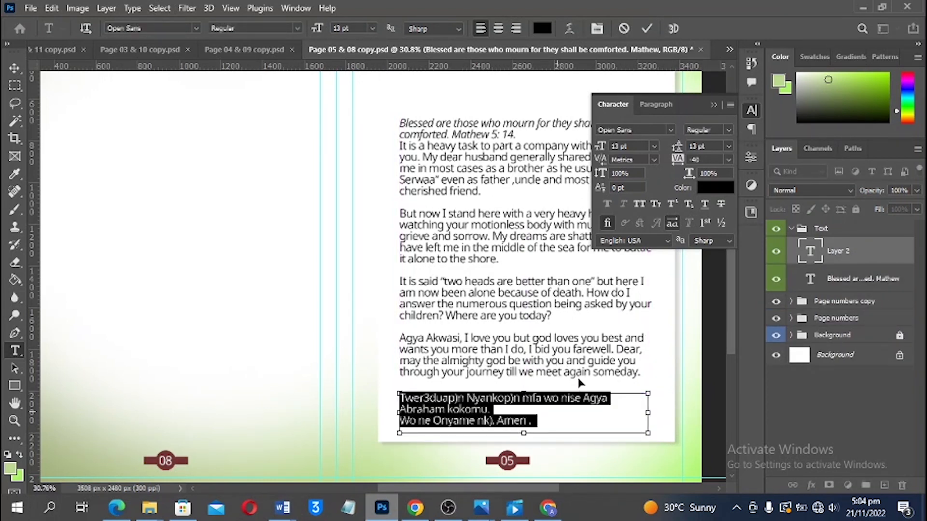
click(636, 131)
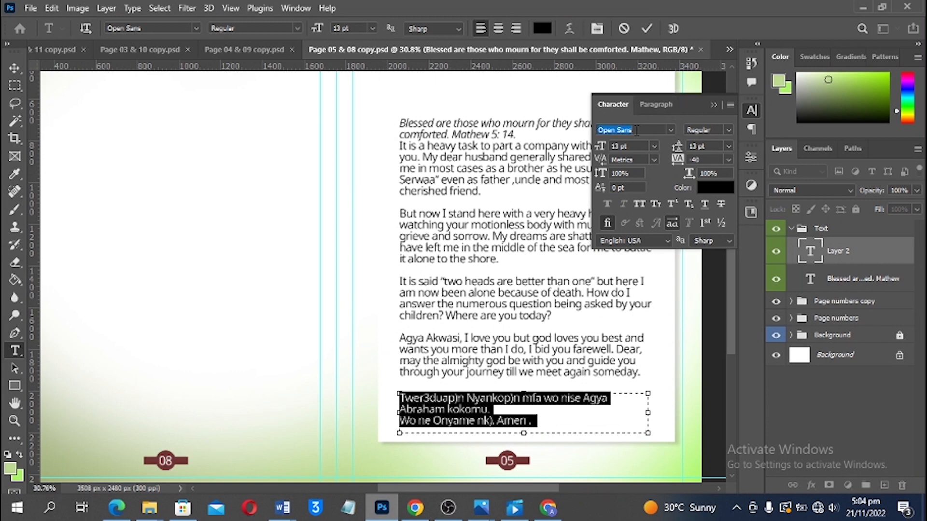
text(twi)
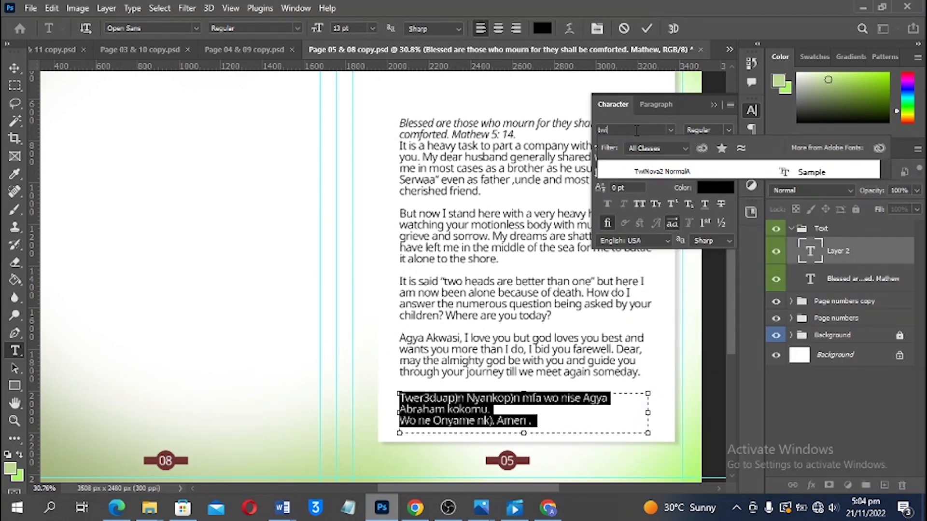
click(647, 172)
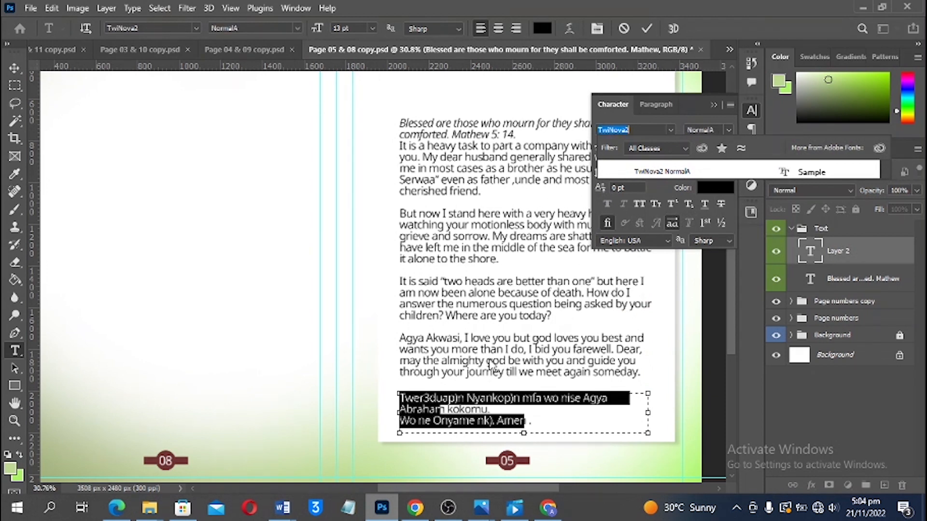
Replace the stray 3 and bracket symbols with ɔ in the Twi lines and move the block up slightly
click(428, 398)
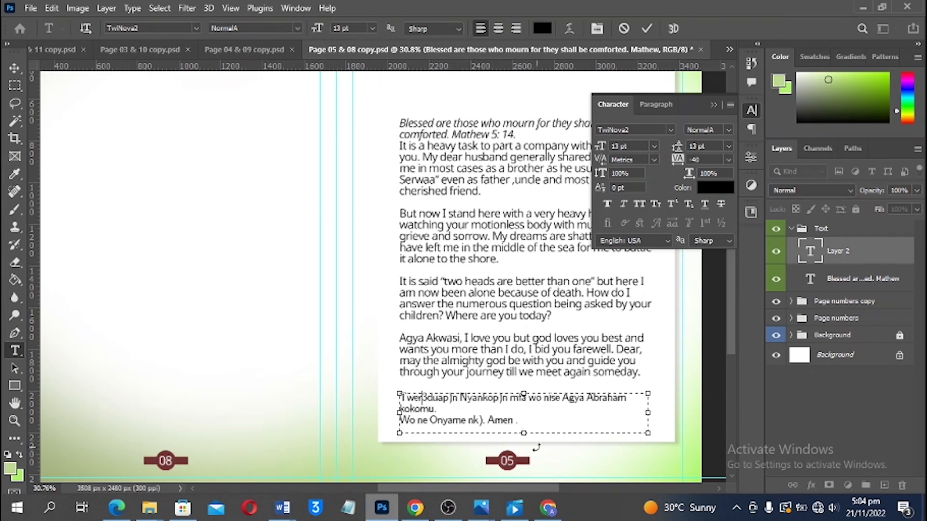
key(BackSpace)
key(Delete)
text(o)
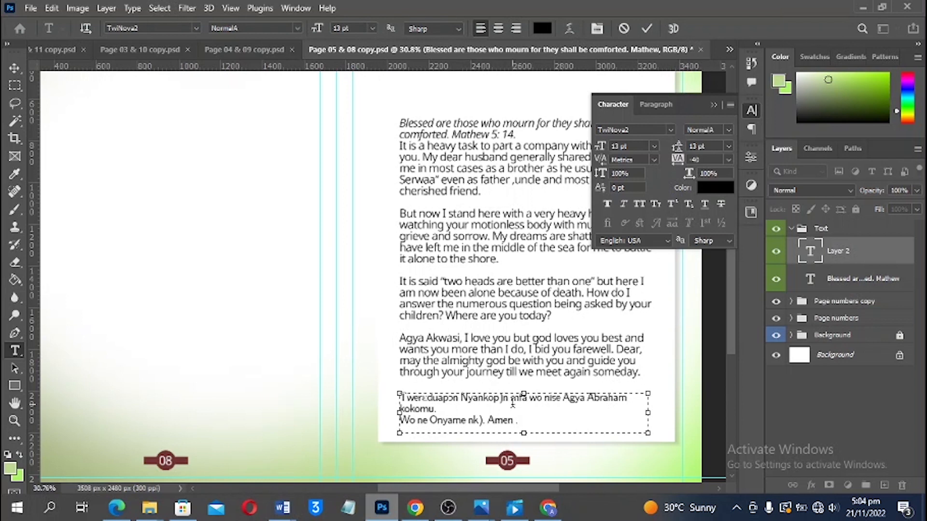
key(BackSpace)
text(ɔ)
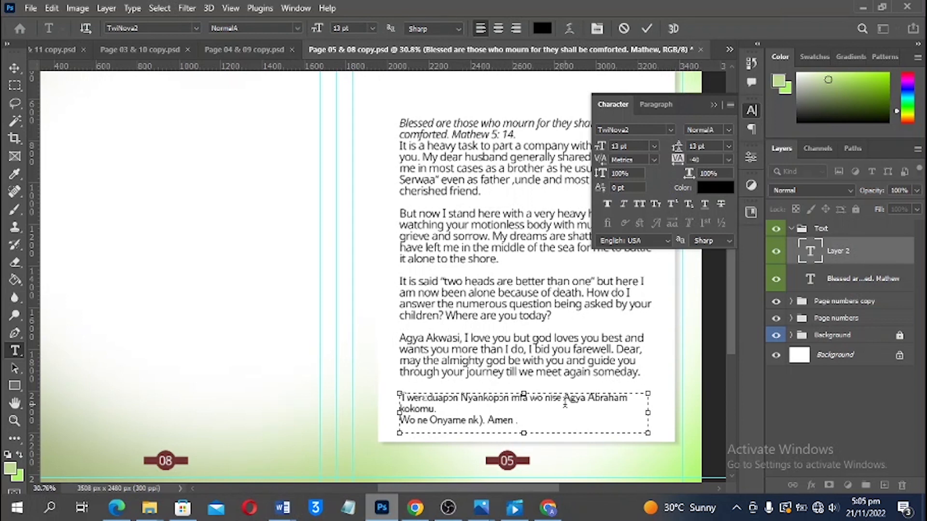
click(481, 420)
key(BackSpace)
text(ɔ)
click(497, 474)
key(v)
drag(478, 404, 477, 395)
Close the character settings and type a 'TRIBUTE BY WIFE' heading near the top of page 05
drag(477, 395, 477, 397)
scroll(567, 385, up, 3)
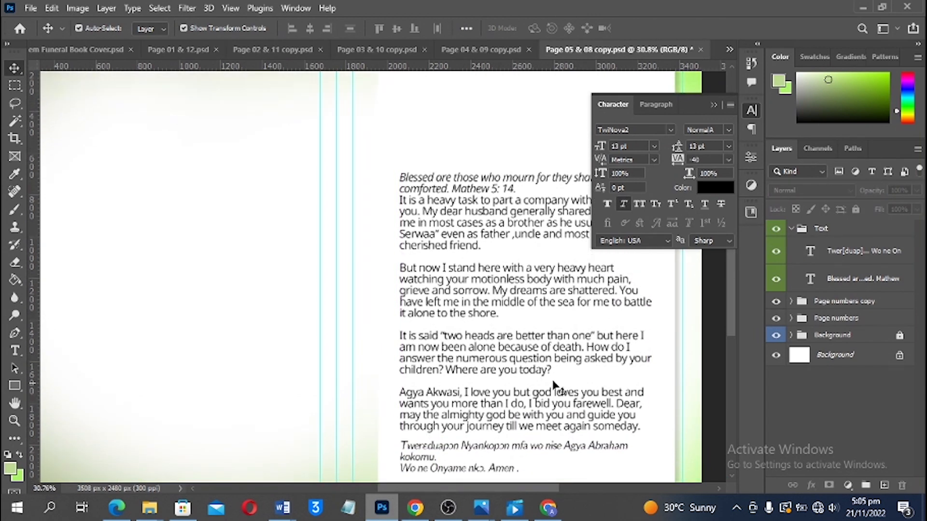
scroll(502, 386, down, 2)
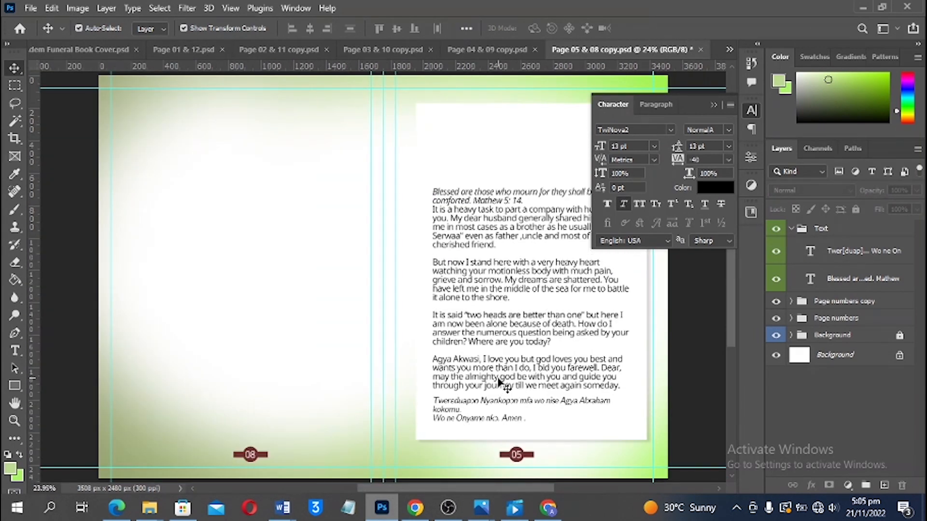
click(715, 105)
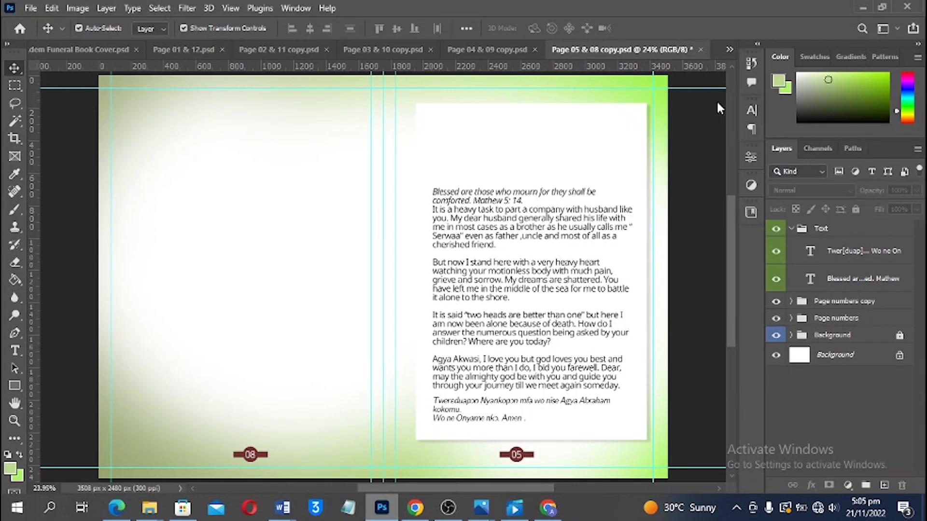
scroll(505, 109, up, 1)
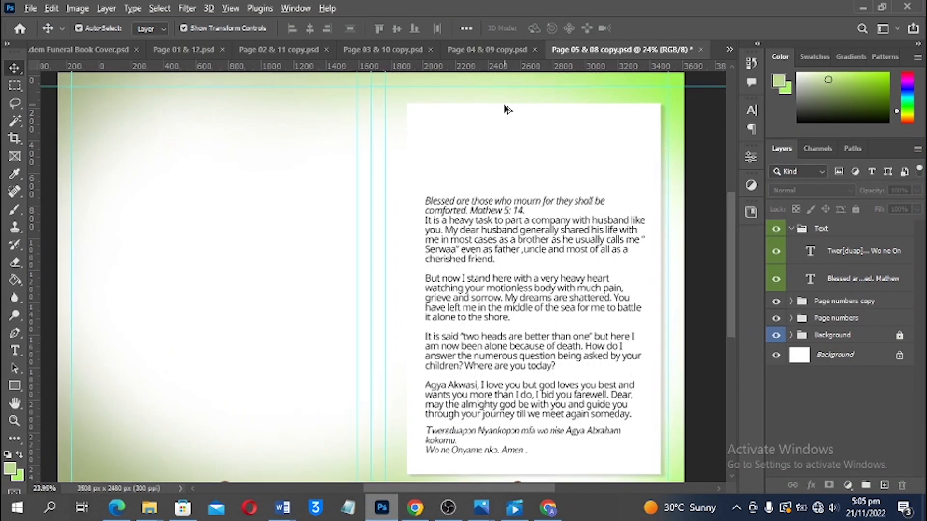
scroll(506, 109, up, 2)
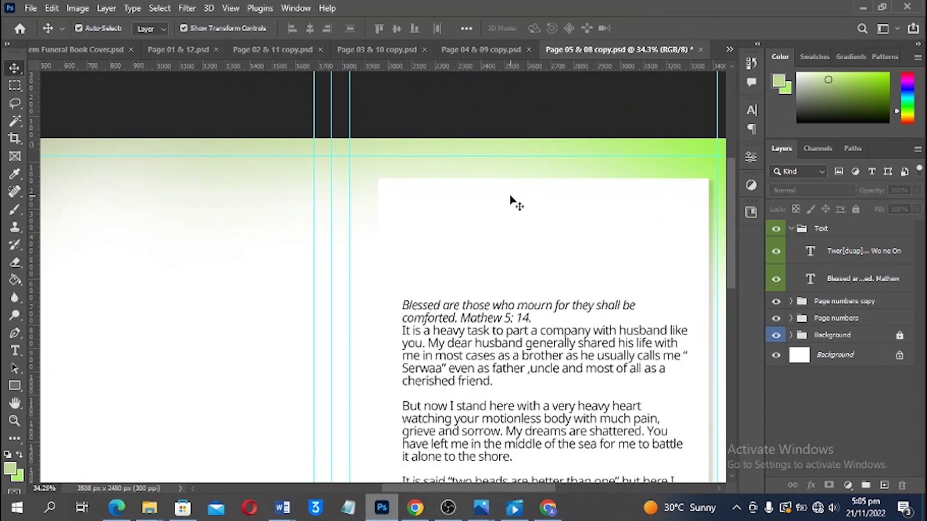
key(t)
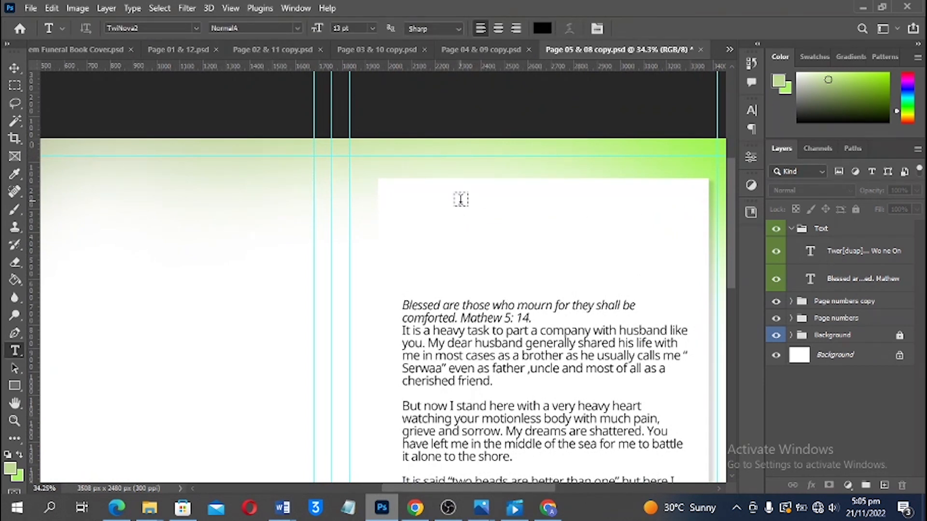
click(461, 199)
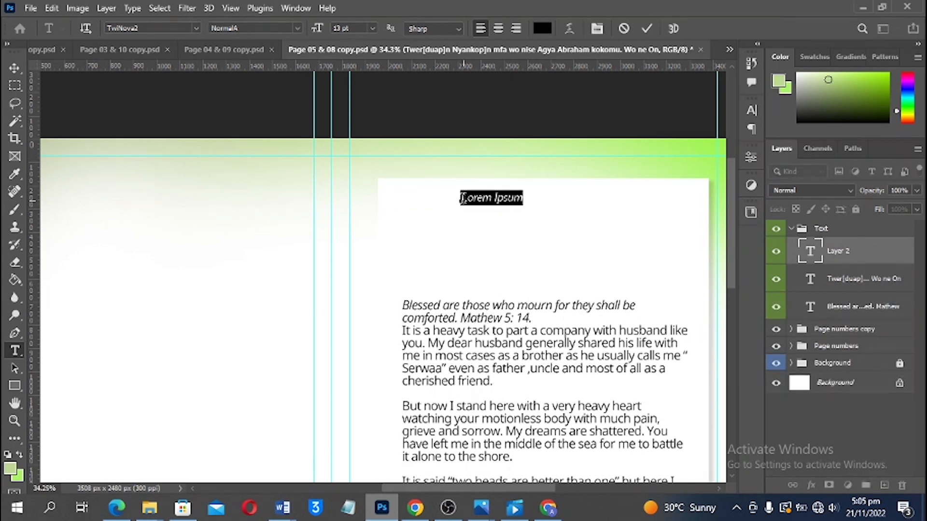
text(TRIBUTE BY WIFE)
Set the heading in Open Sans ExtraBold and move it right, centred above the tribute
key(ctrl+a)
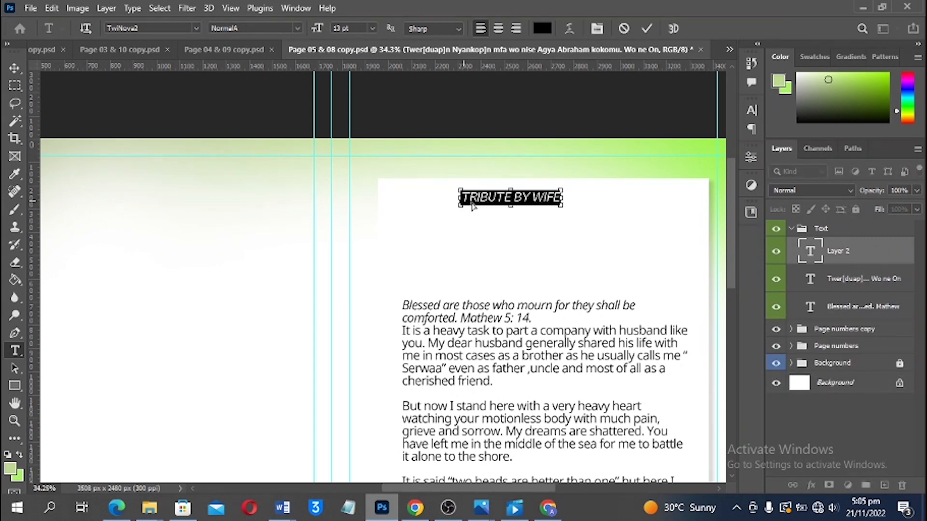
click(127, 28)
text(Open Sans)
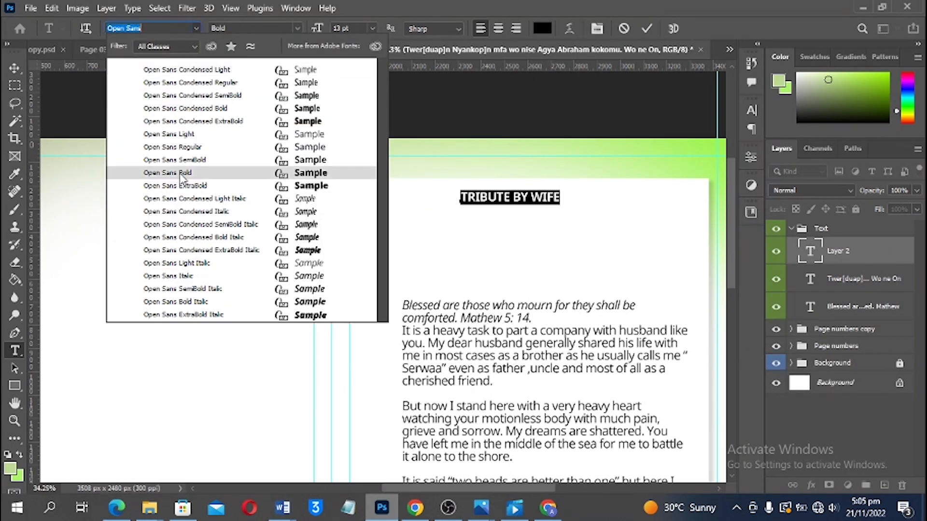
click(176, 187)
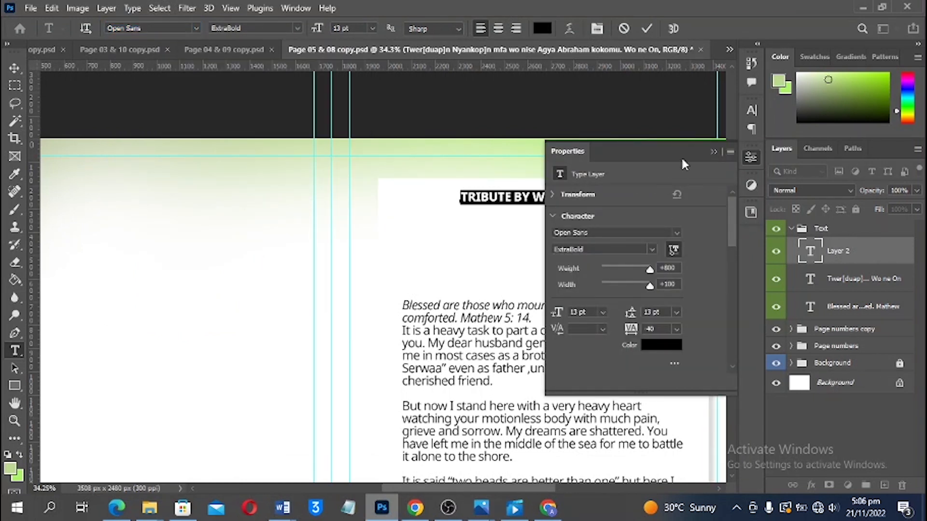
click(713, 151)
click(11, 70)
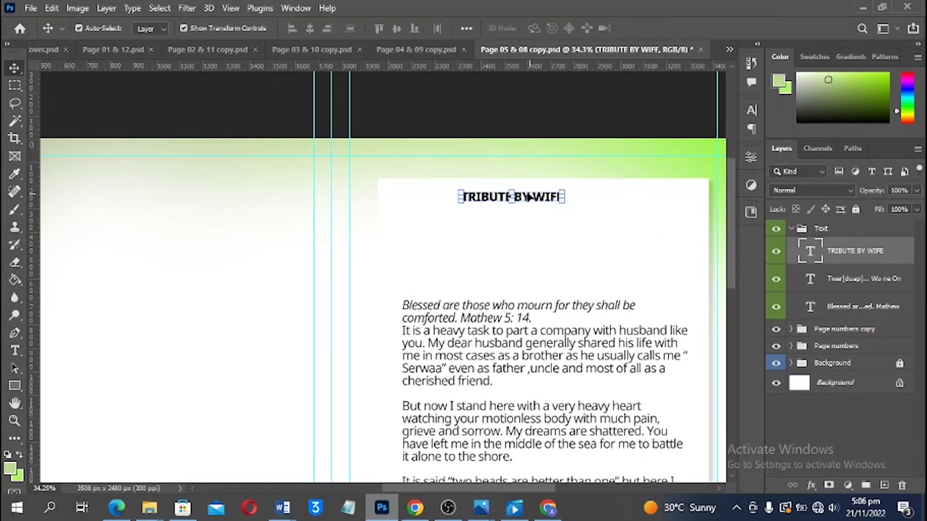
drag(524, 196, 550, 202)
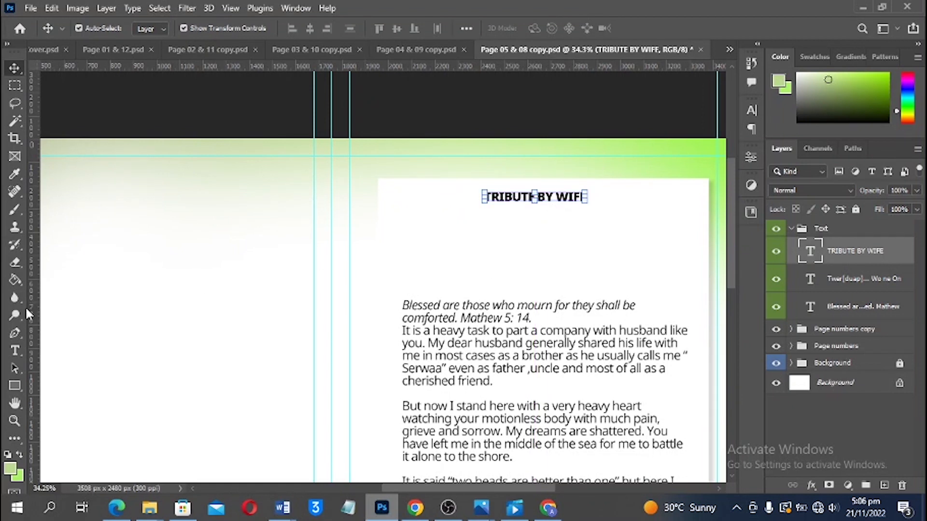
Draw a 315 px circle below the heading with the Ellipse tool
click(15, 387)
right_click(16, 386)
click(45, 389)
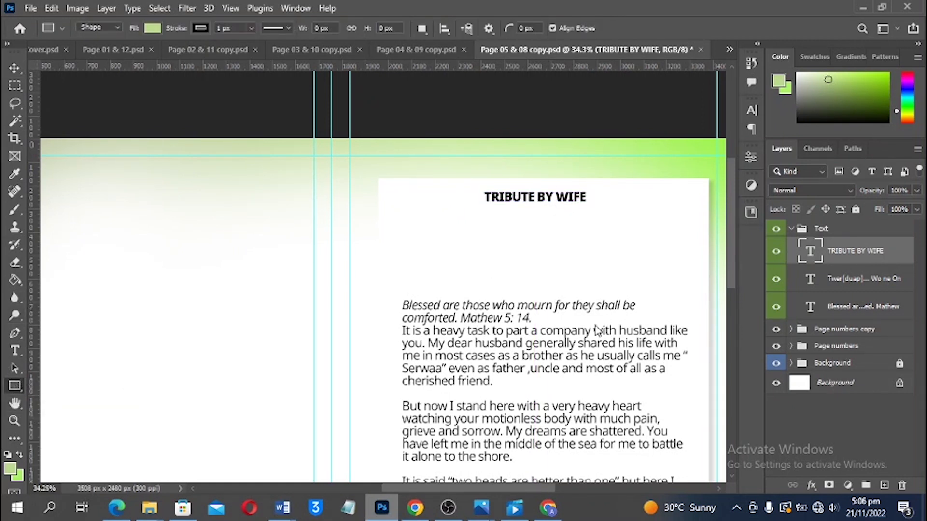
key(shift+u)
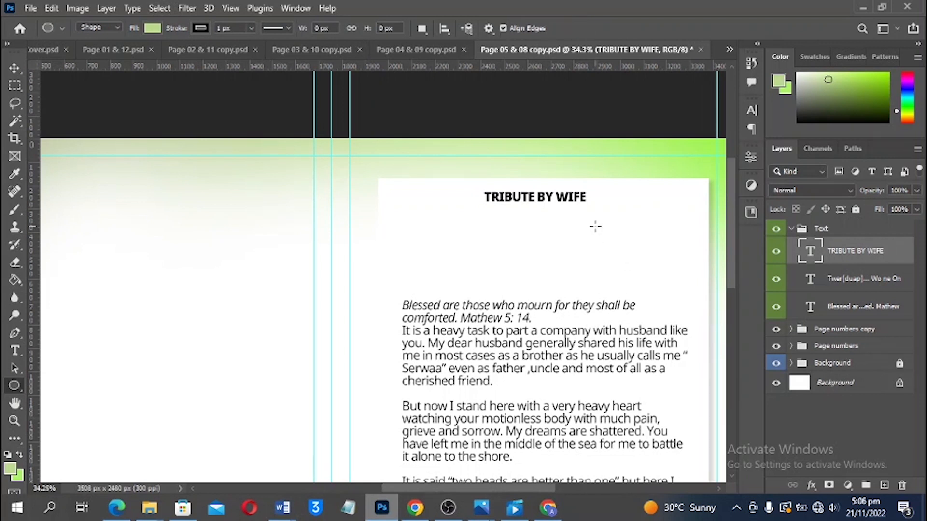
drag(591, 221, 659, 284)
drag(669, 293, 669, 293)
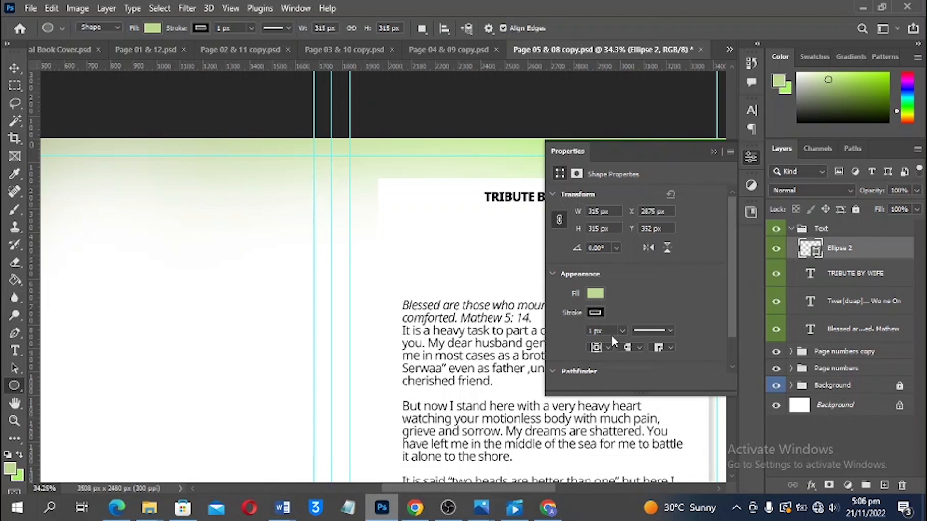
Give the circle a 20 px green outline and a white fill
drag(549, 331, 523, 319)
click(596, 313)
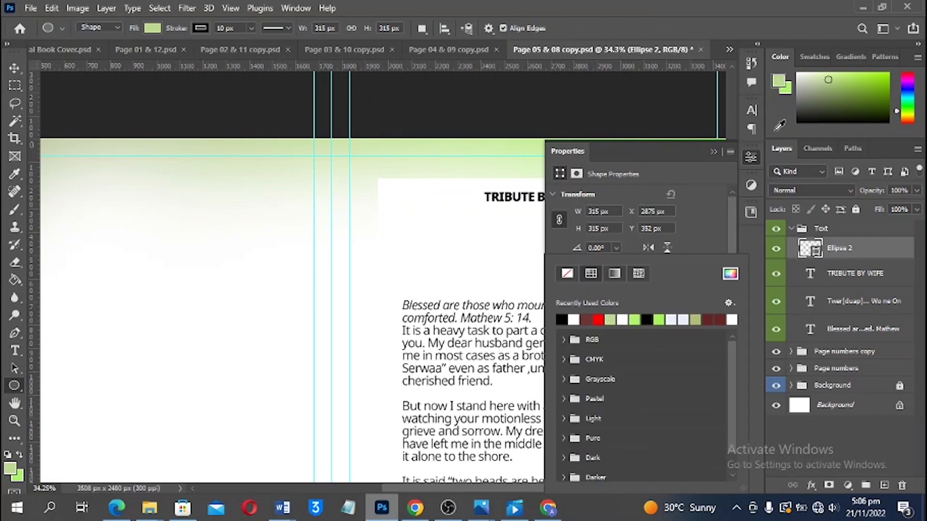
click(714, 155)
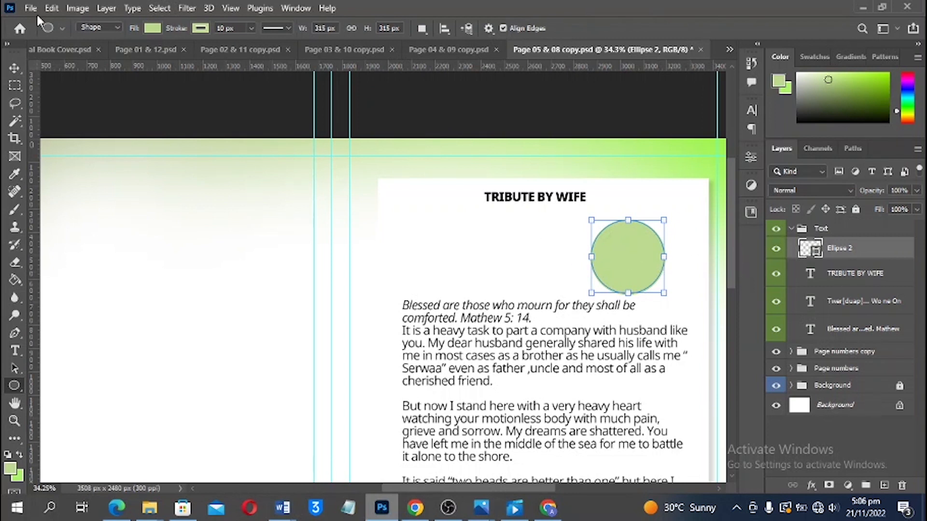
click(152, 28)
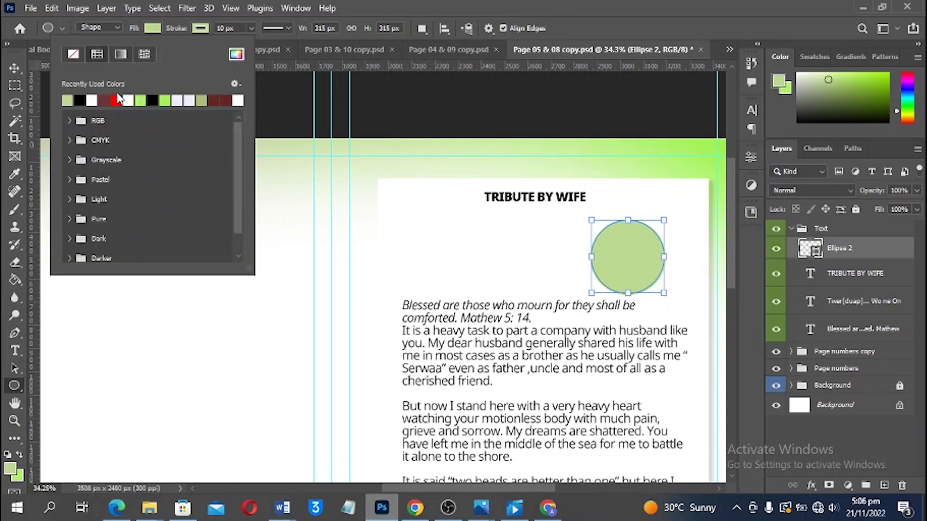
click(92, 100)
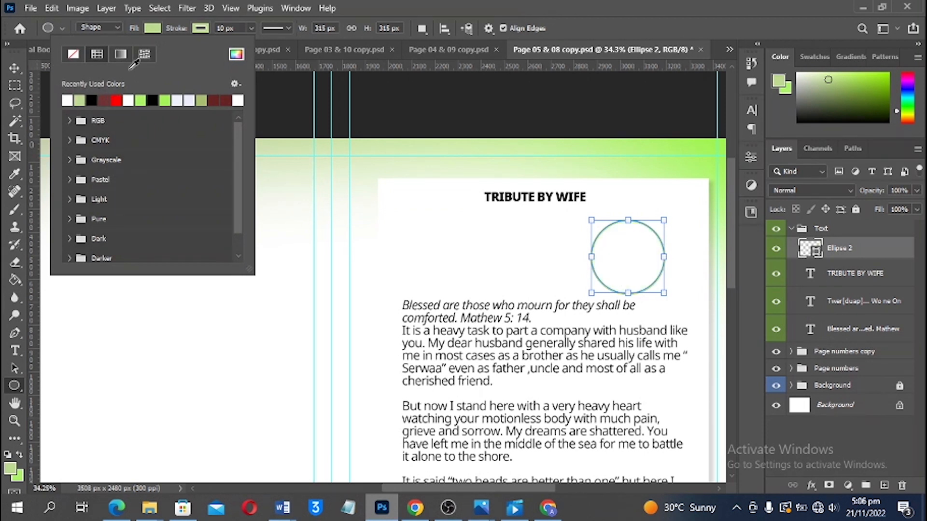
click(240, 28)
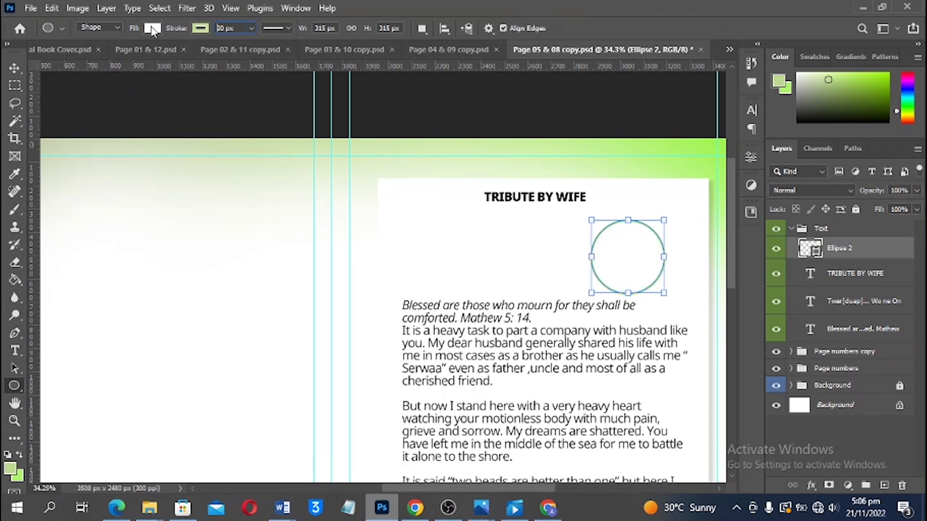
text(20)
key(Return)
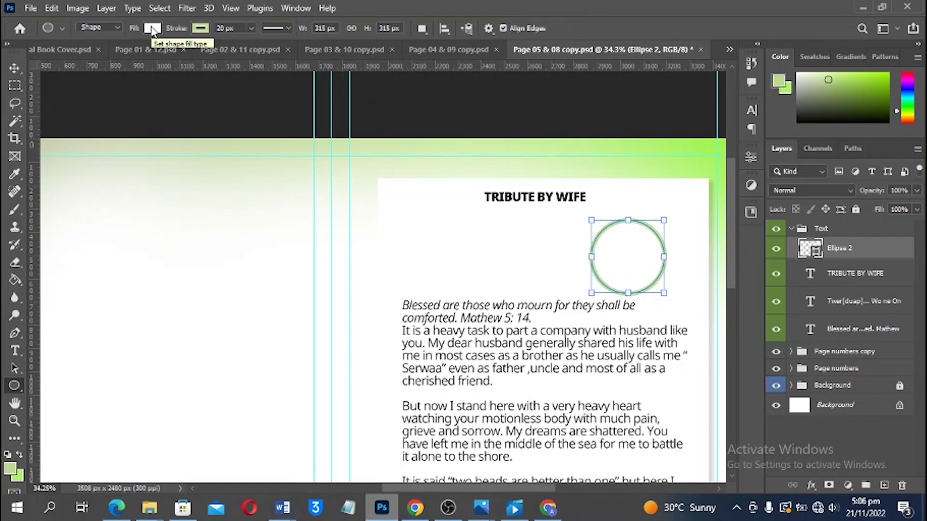
Change the circle's fill to light grey #dbdbdb and move it up and to the right
click(153, 29)
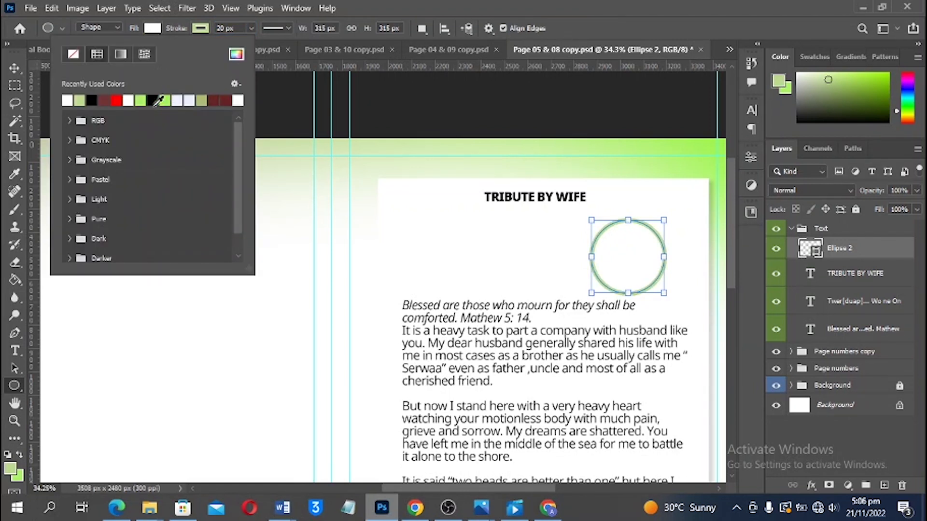
click(234, 55)
drag(584, 188, 560, 187)
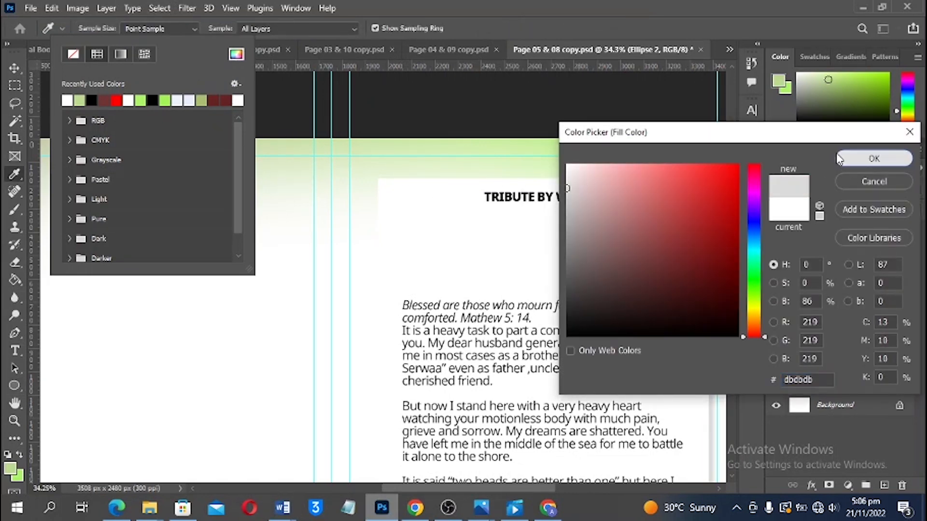
key(Escape)
click(14, 70)
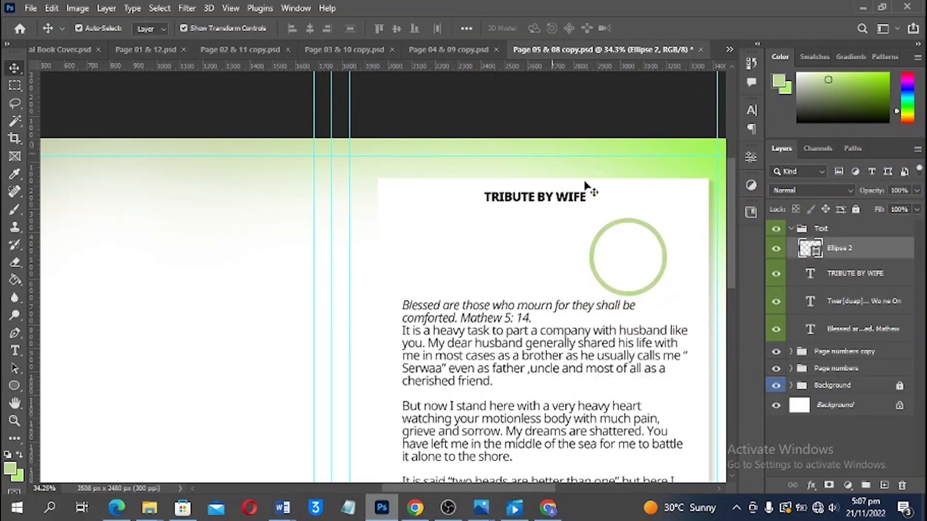
drag(631, 265, 636, 256)
click(630, 133)
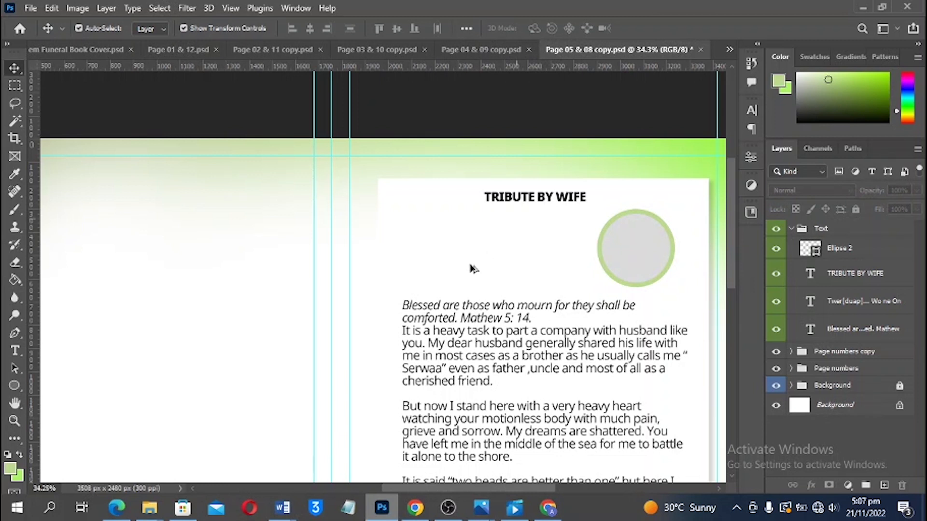
Duplicate the heading beside page 05's grey circle and change its text to NAME
drag(545, 200, 502, 247)
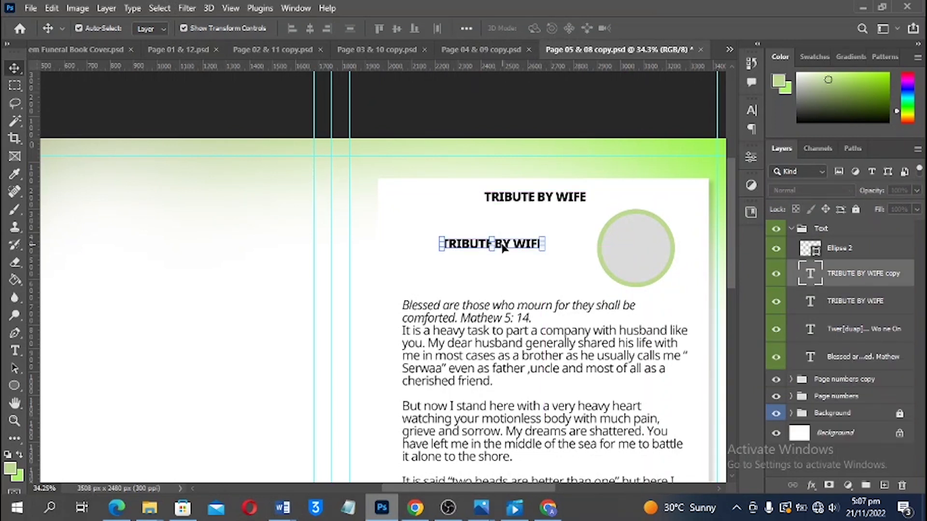
key(t)
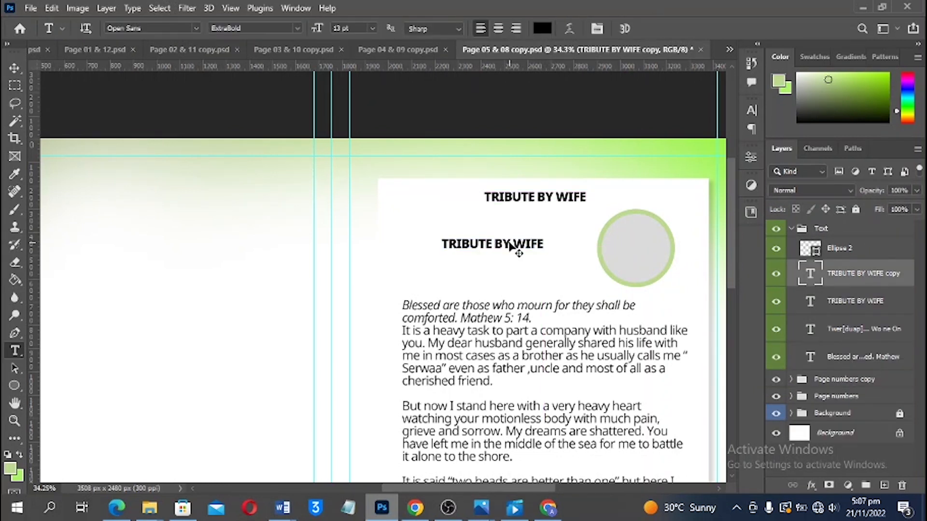
click(503, 243)
key(ctrl+a)
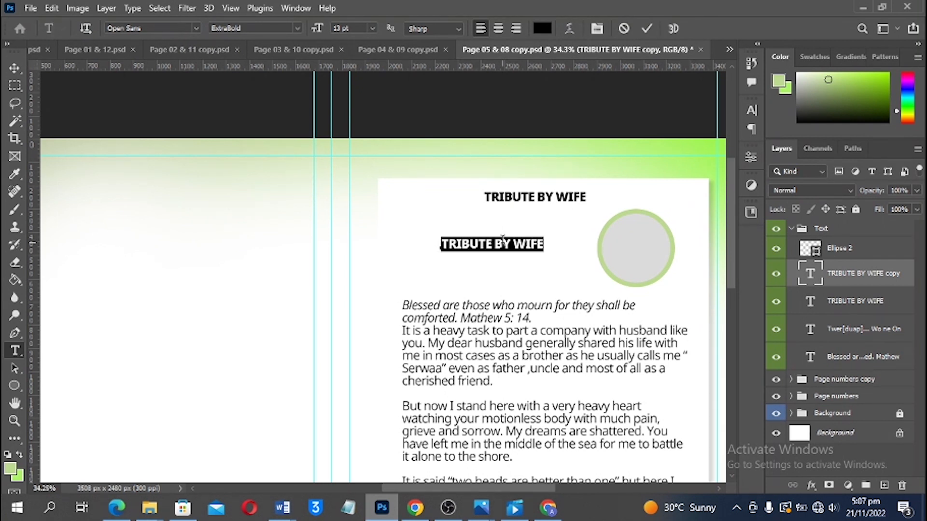
text(NAME)
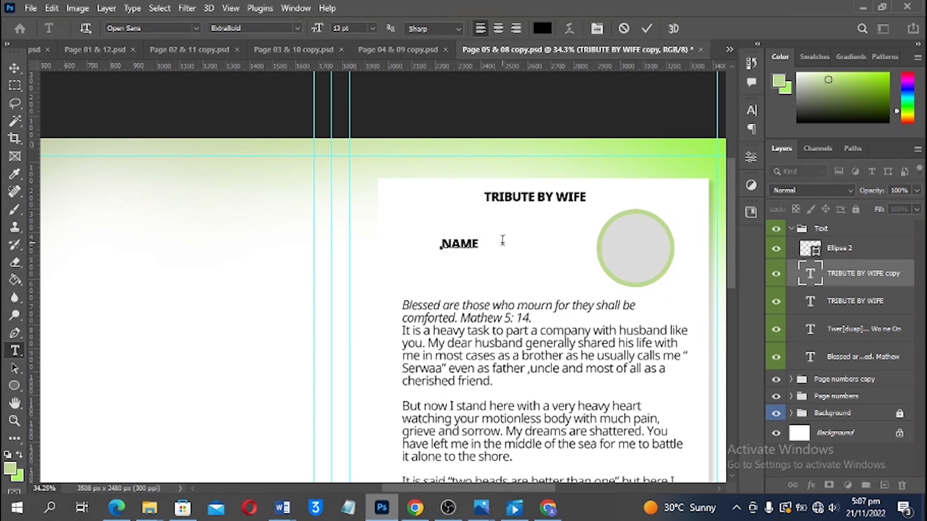
key(ctrl+Return)
key(v)
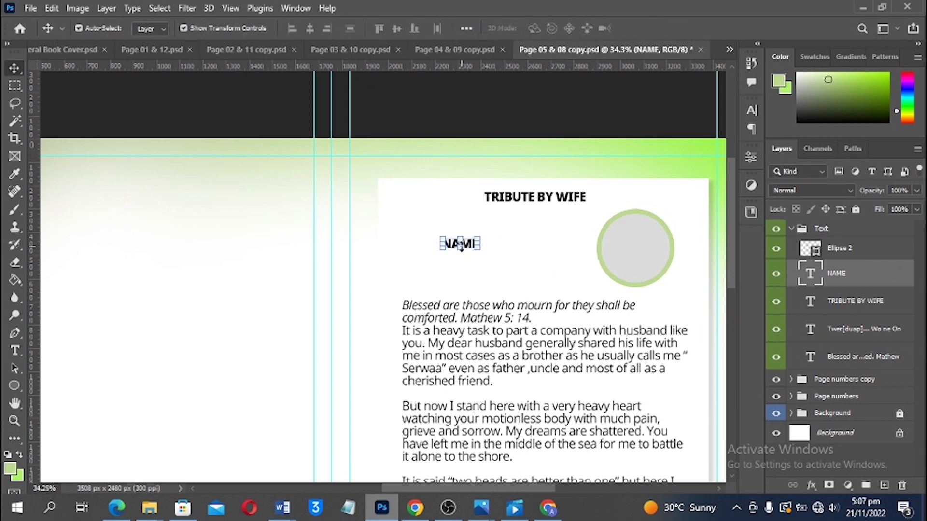
Add an enlarged copy of NAME just below it, reading HERE
scroll(469, 249, up, 5)
scroll(475, 137, up, 1)
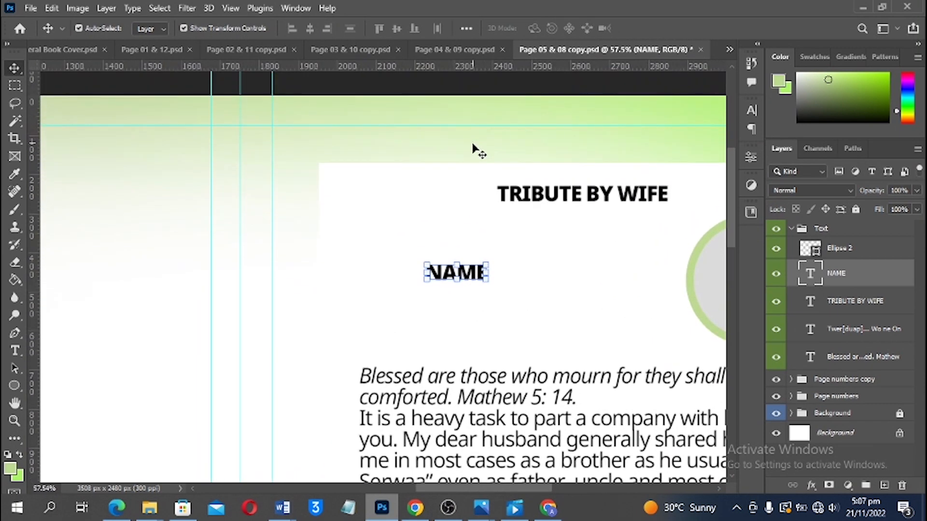
click(462, 285)
drag(463, 288, 559, 320)
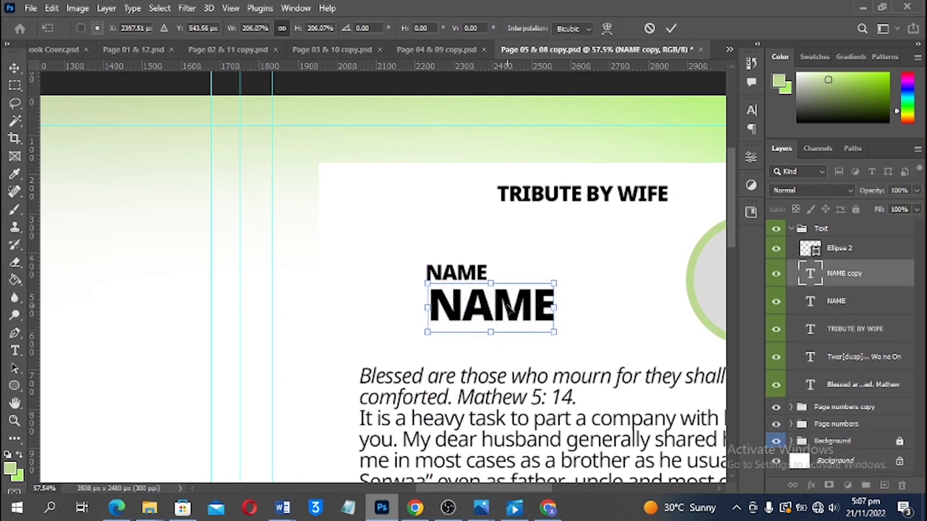
double_click(505, 305)
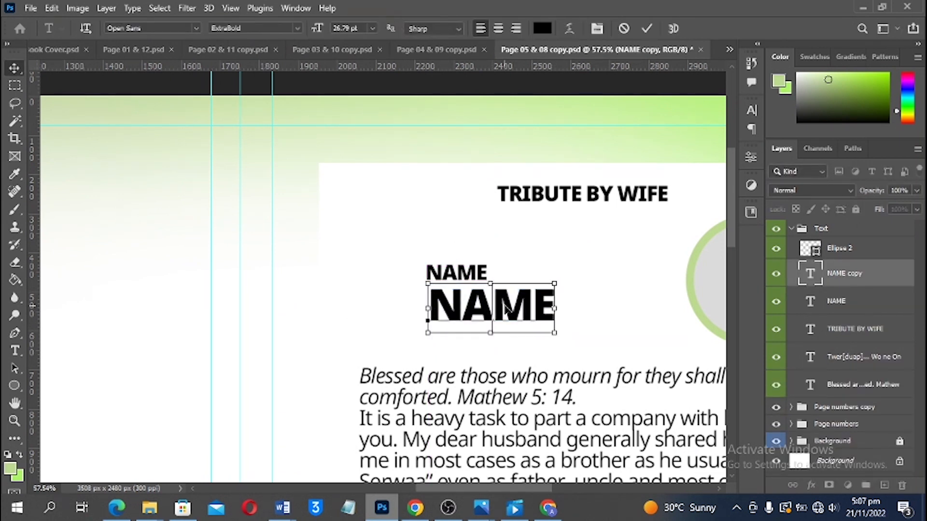
key(ctrl+a)
text(HERE)
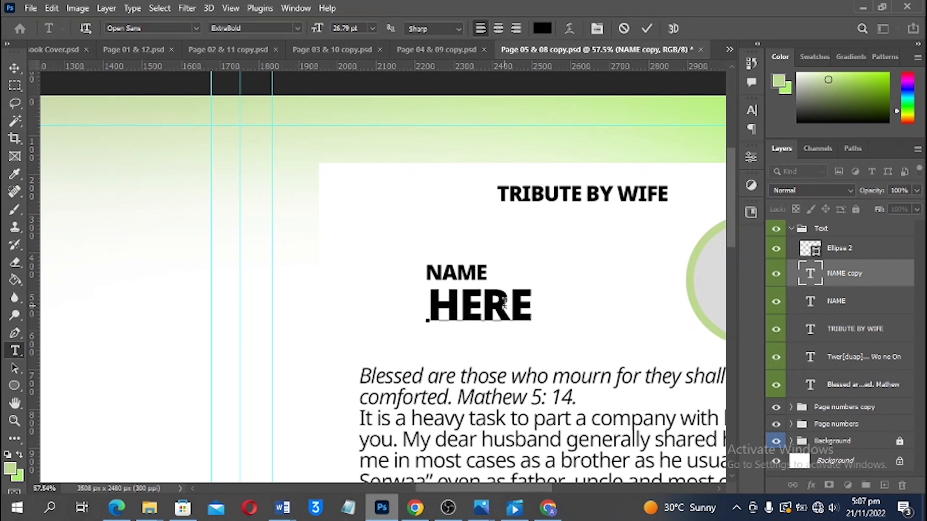
key(ctrl+Return)
key(v)
Left-align NAME and HERE, shift them right, nudge the TRIBUTE BY WIFE heading down, and save
drag(436, 244, 473, 300)
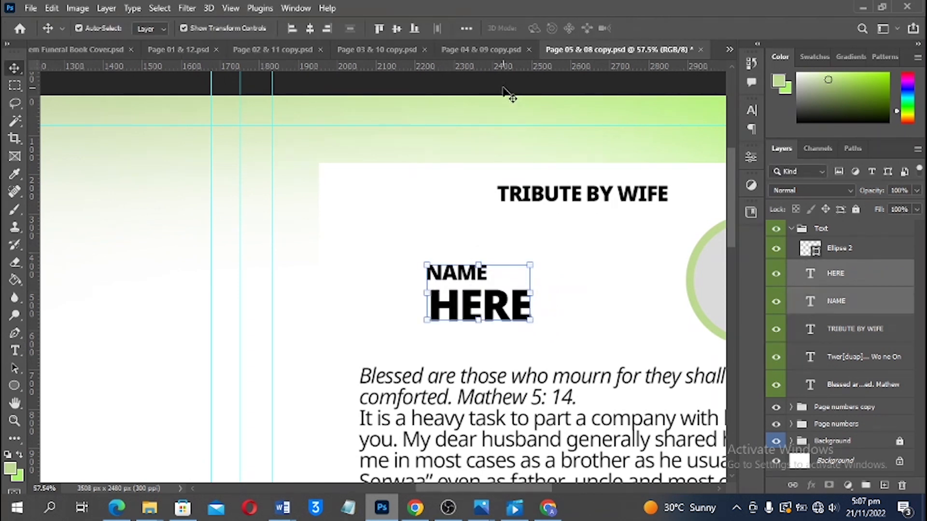
click(292, 39)
drag(476, 311, 501, 301)
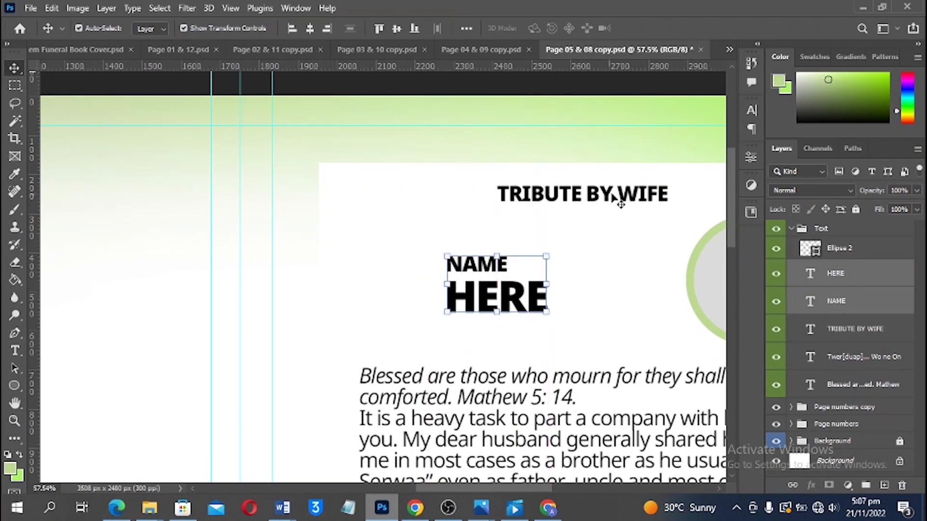
drag(593, 192, 596, 203)
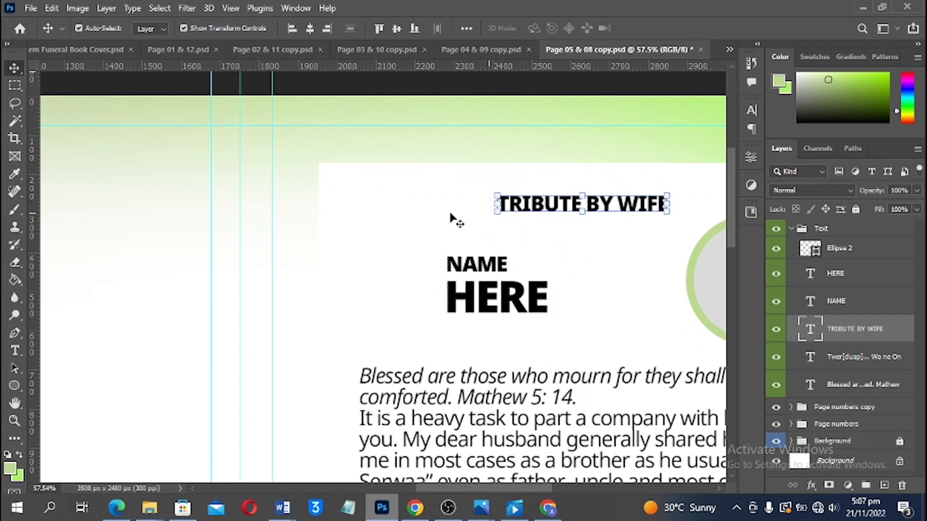
click(422, 220)
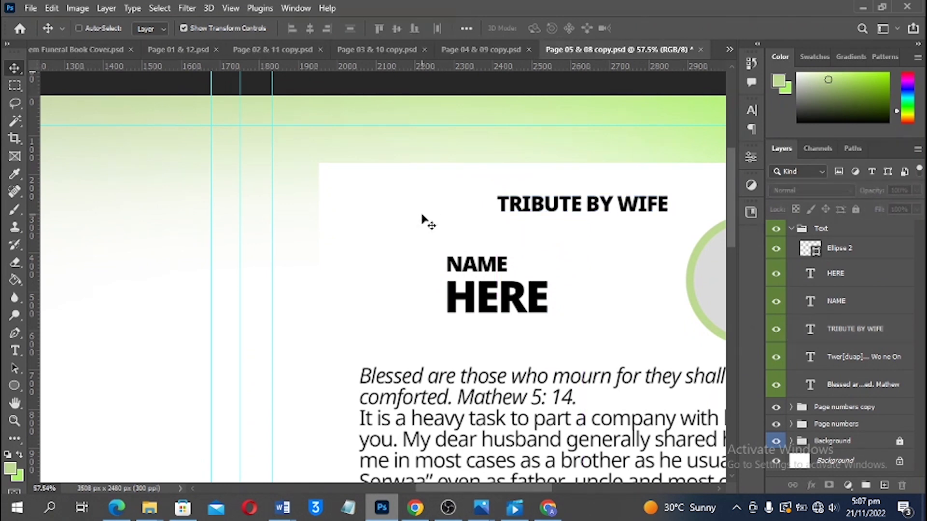
key(ctrl+0)
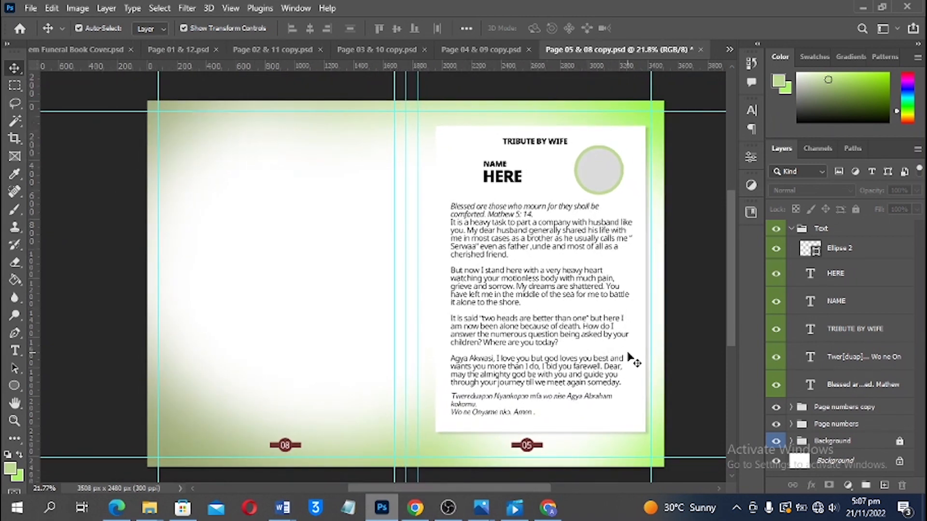
key(ctrl+s)
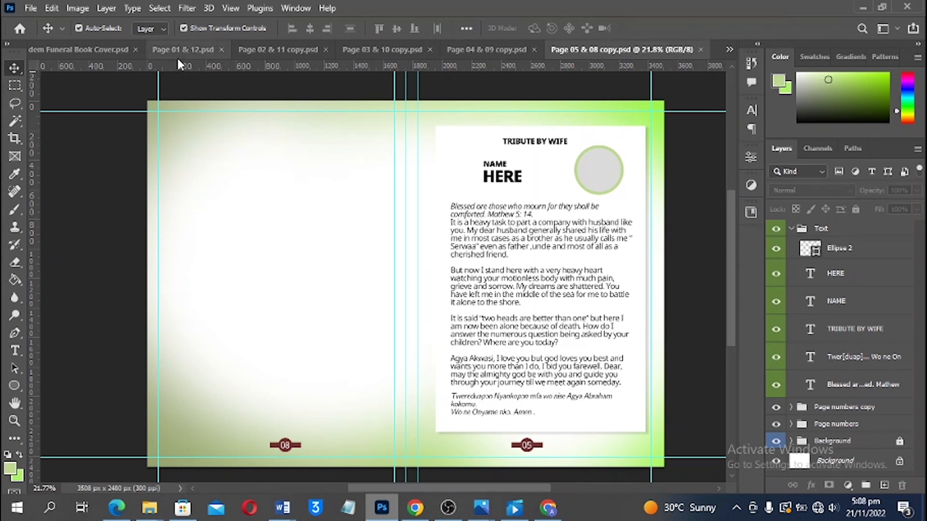
Duplicate the document as Page 06 & 07 copy
click(78, 10)
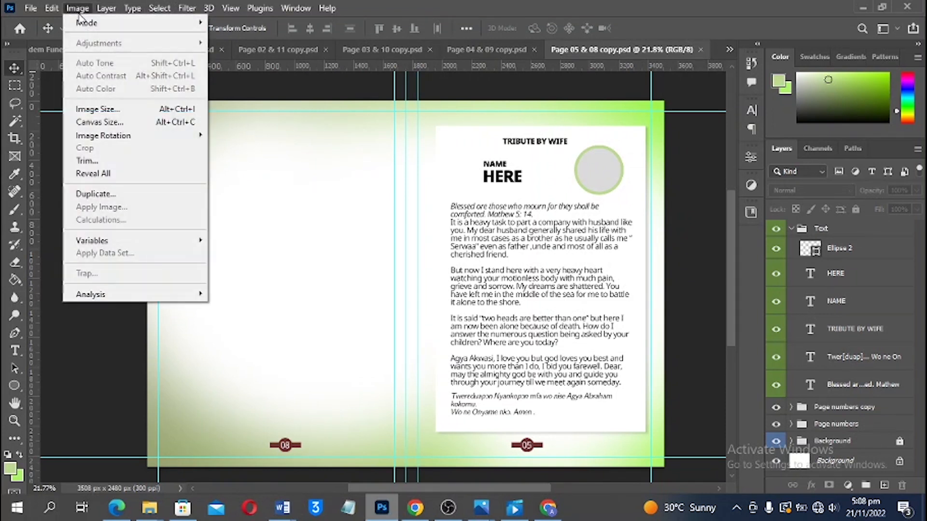
click(129, 193)
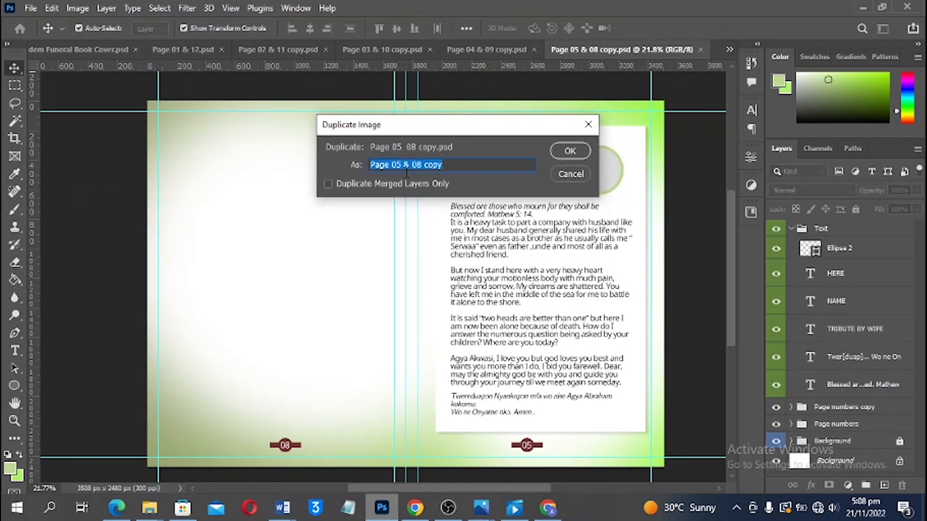
click(402, 165)
key(BackSpace)
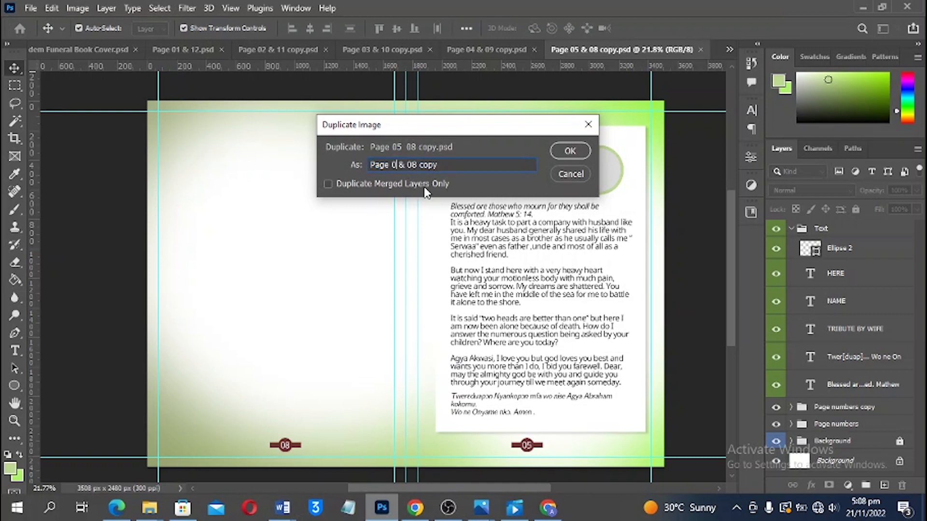
text(6 & 07)
key(Return)
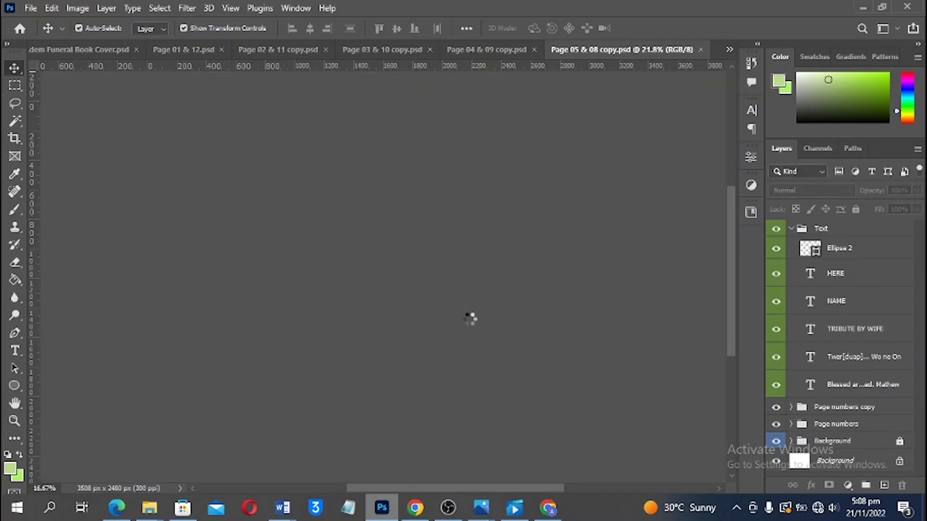
Change the right-hand page number from 05 to 07
scroll(470, 410, up, 1)
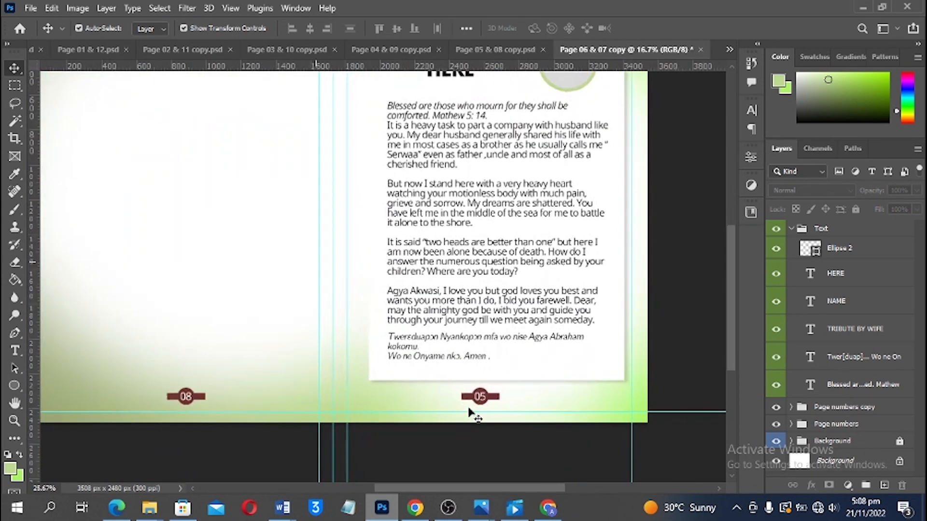
scroll(469, 410, up, 1)
key(t)
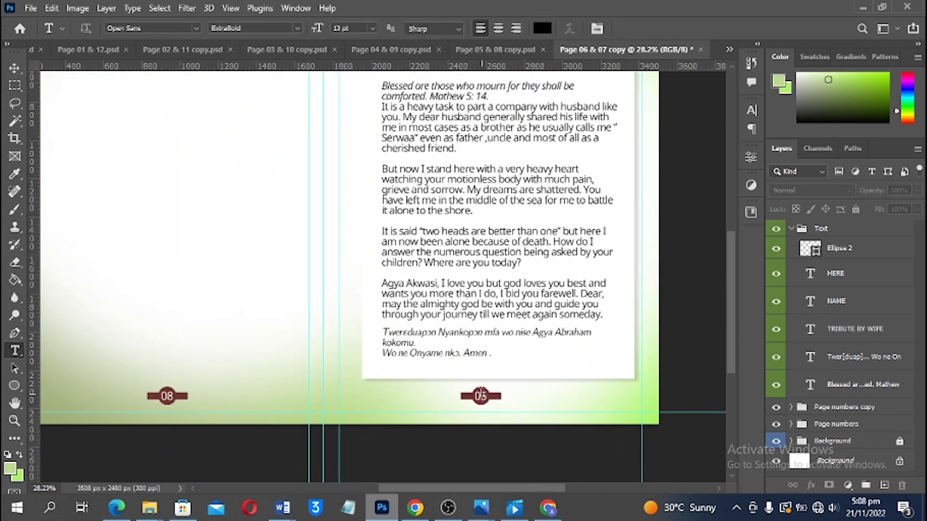
double_click(481, 396)
click(494, 50)
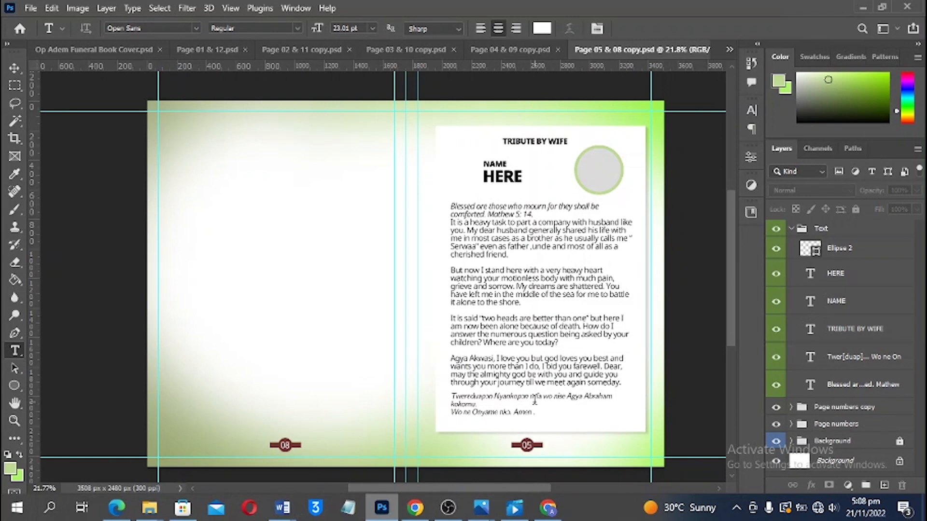
key(ctrl+Tab)
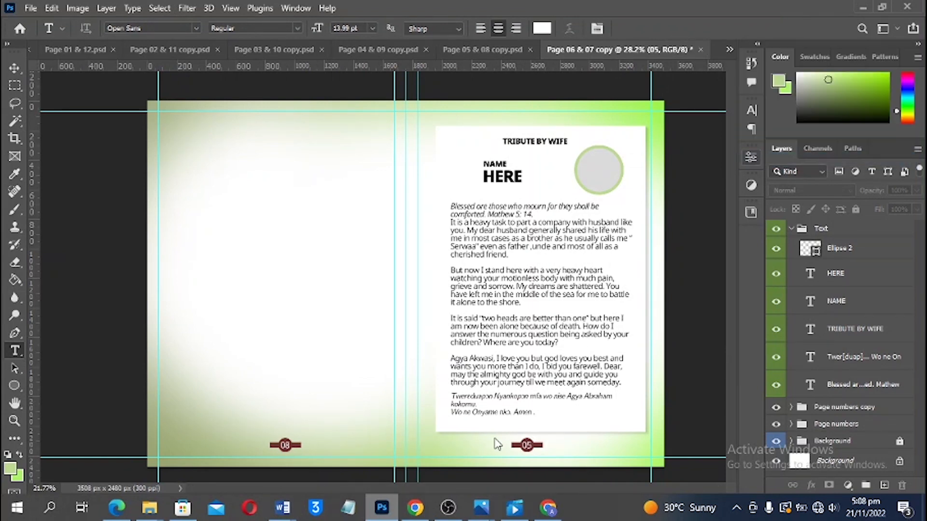
double_click(533, 455)
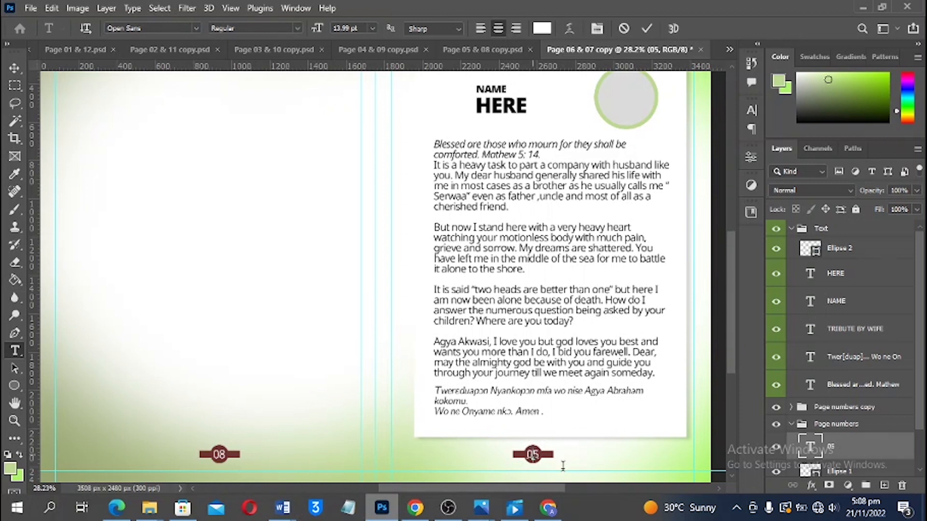
text(07)
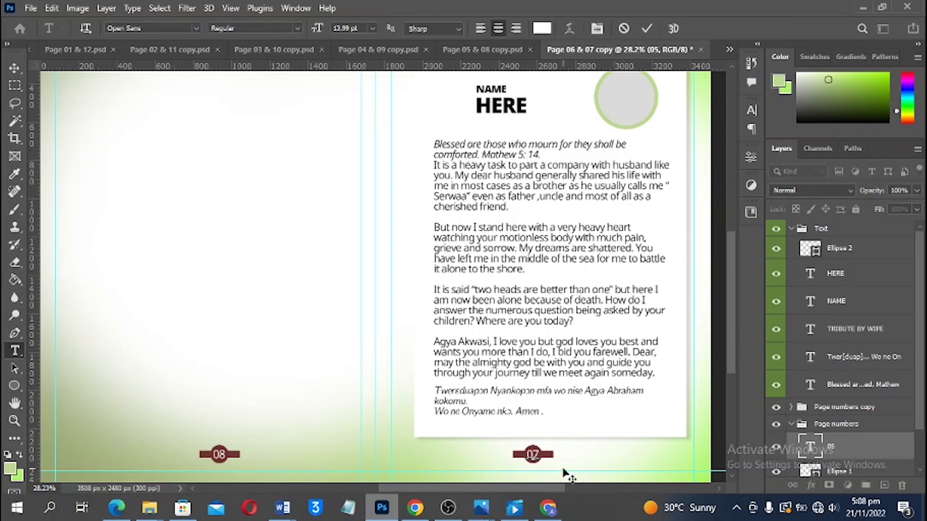
key(ctrl+Return)
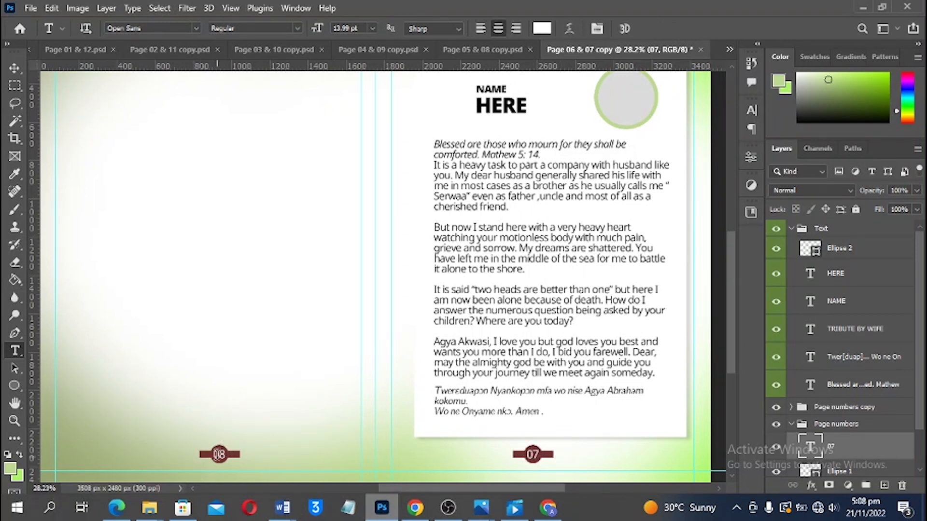
Change the left-hand page number from 08 to 06
double_click(220, 454)
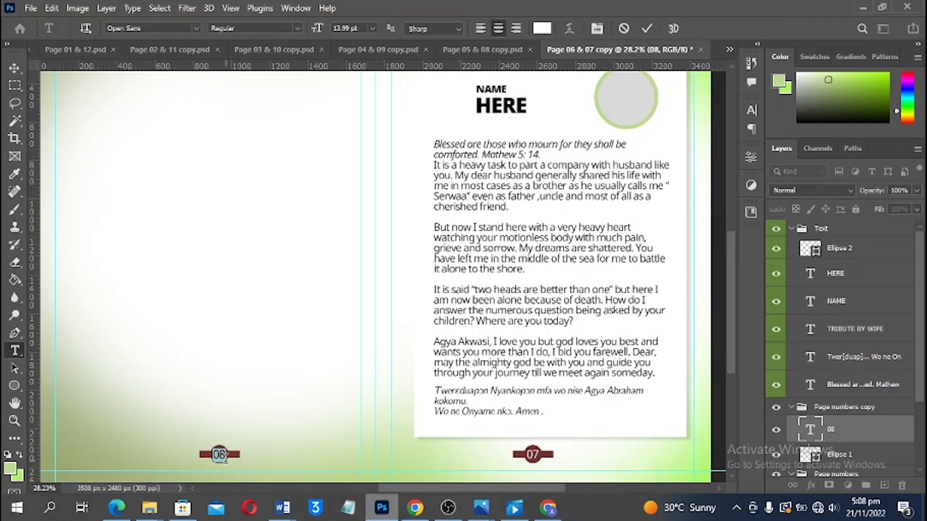
text(06)
key(ctrl+Return)
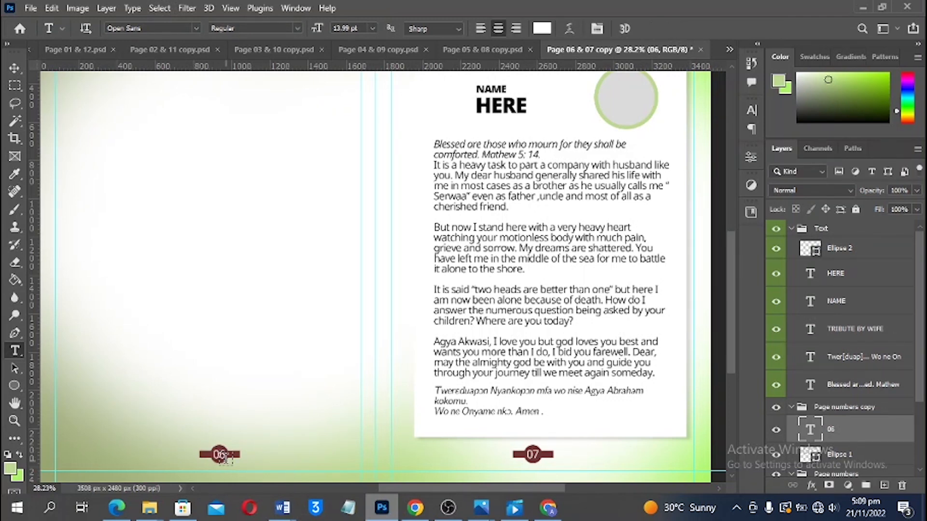
key(v)
scroll(563, 321, down, 3)
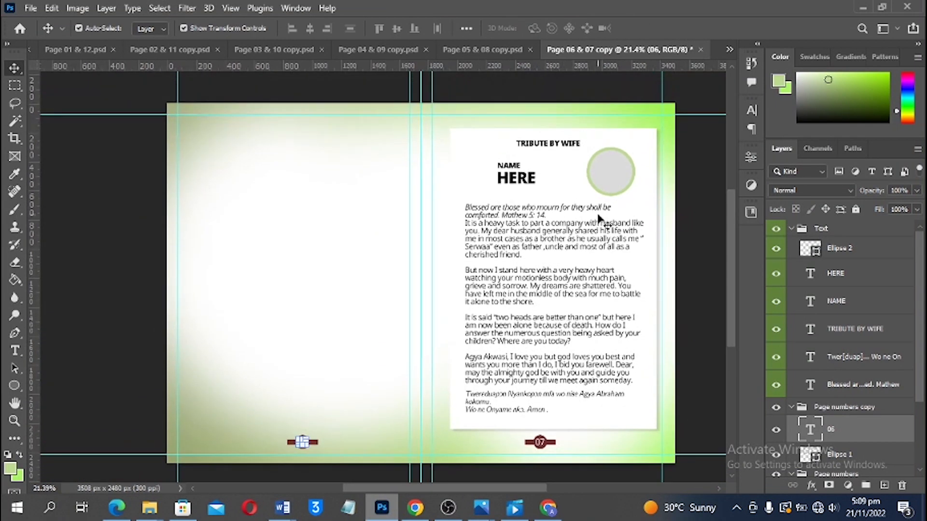
Select the tribute card's layers: circle, heading, body text, NAME, HERE and white card
scroll(603, 215, up, 1)
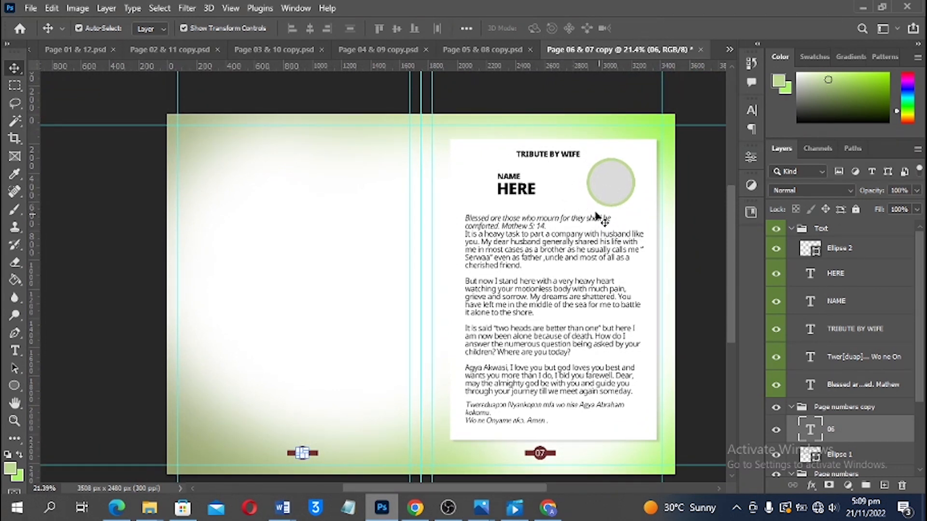
drag(490, 149, 618, 386)
scroll(857, 473, down, 3)
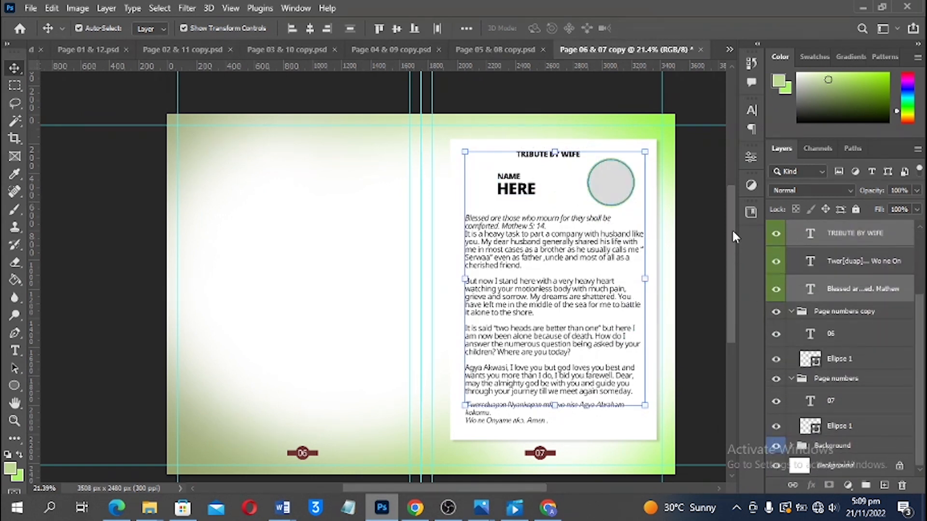
click(654, 205)
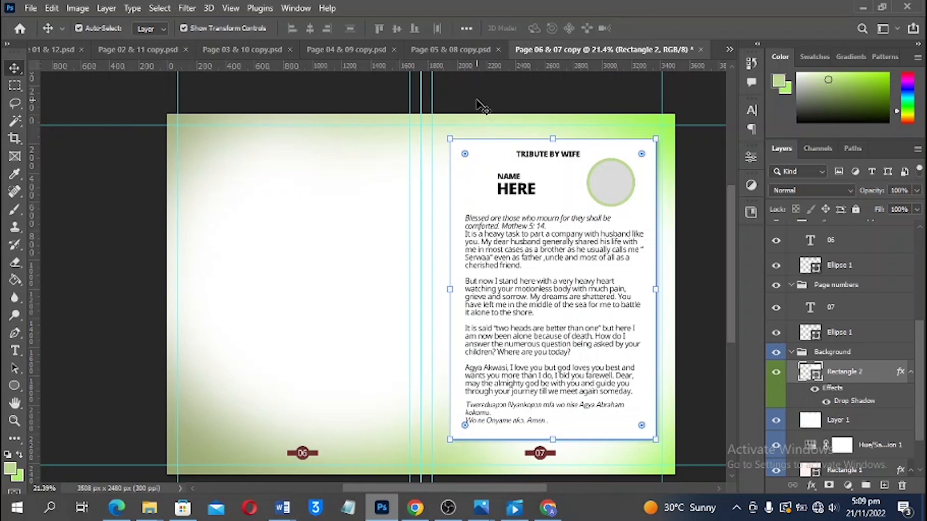
scroll(862, 418, down, 2)
scroll(859, 416, down, 1)
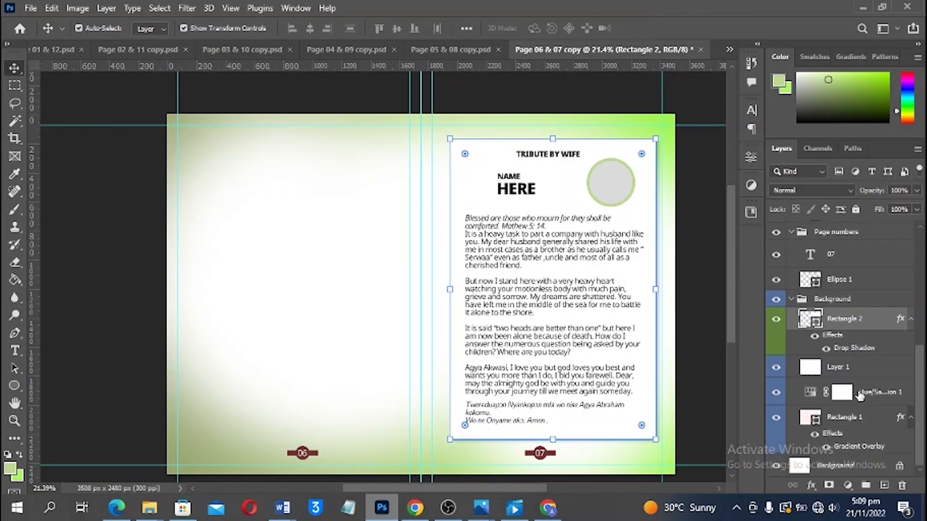
click(711, 382)
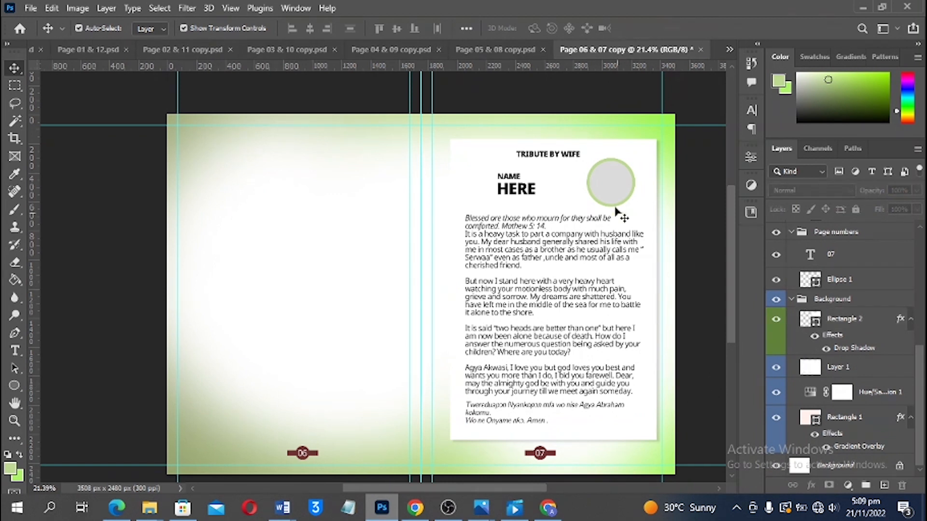
click(612, 182)
shift+click(547, 158)
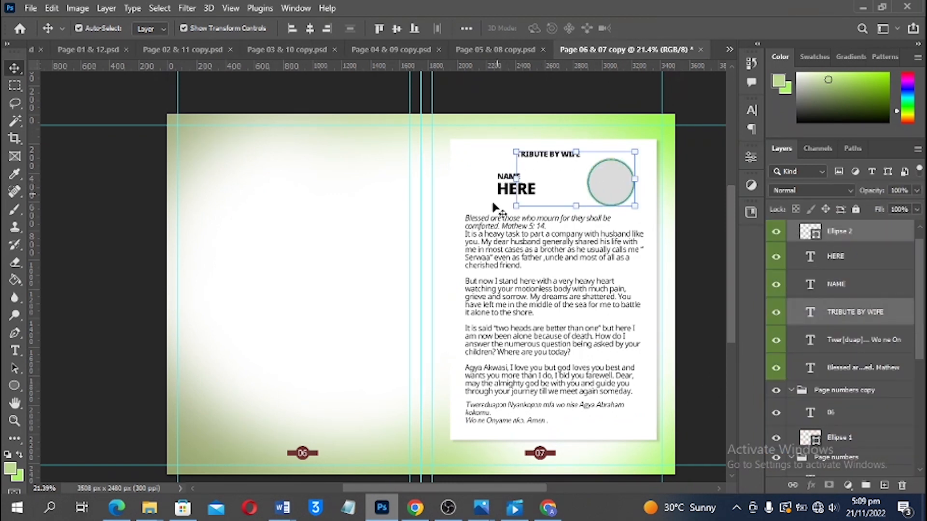
shift+click(492, 265)
shift+click(511, 185)
shift+click(510, 180)
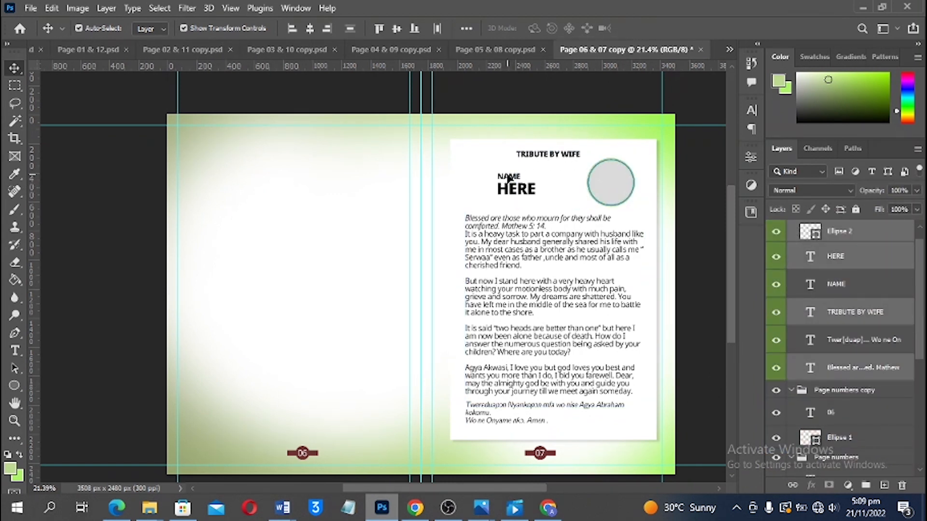
shift+click(484, 167)
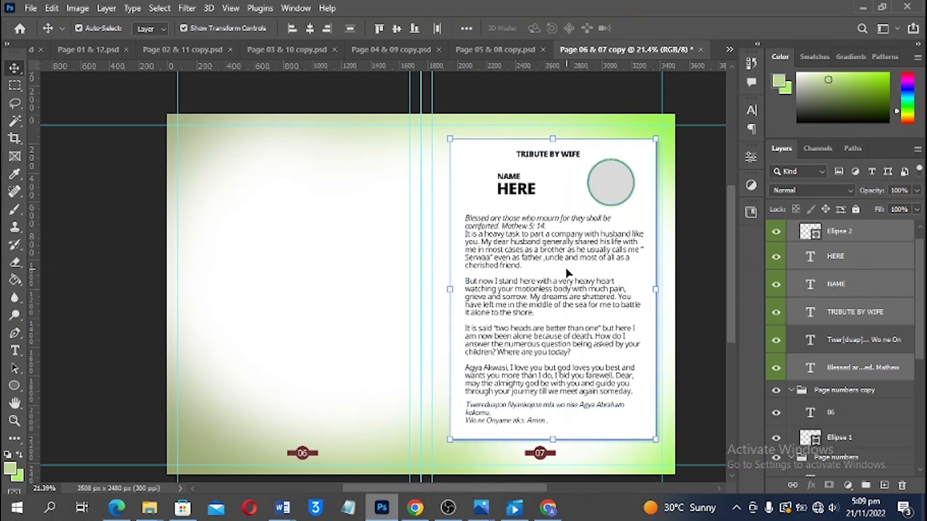
Move the whole tribute card, including the italic closing lines, onto page 06 and fine-tune its position
drag(563, 261, 381, 267)
key(ctrl+z)
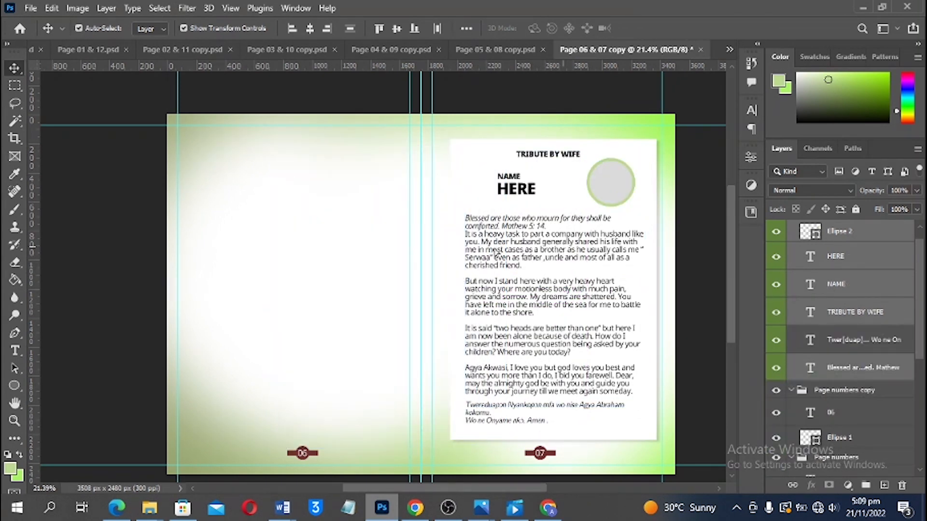
drag(562, 254, 305, 254)
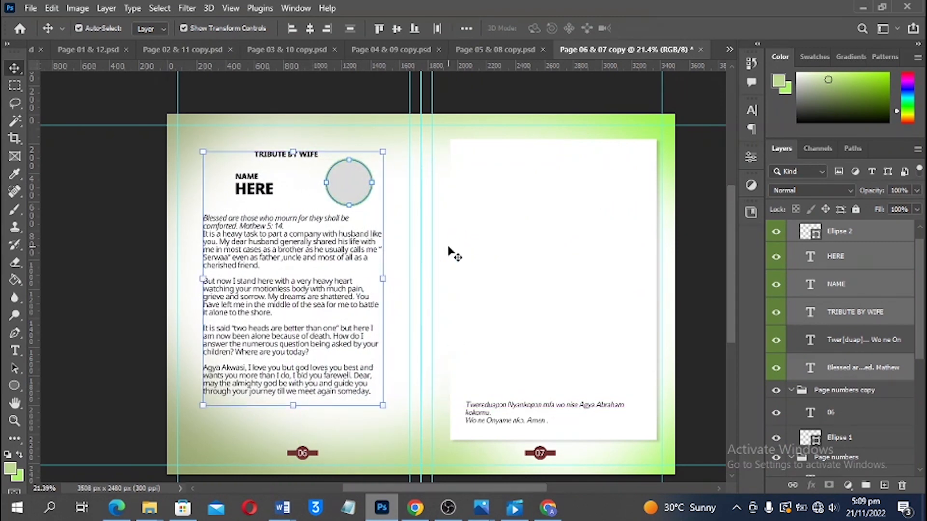
key(ctrl+z)
shift+click(631, 430)
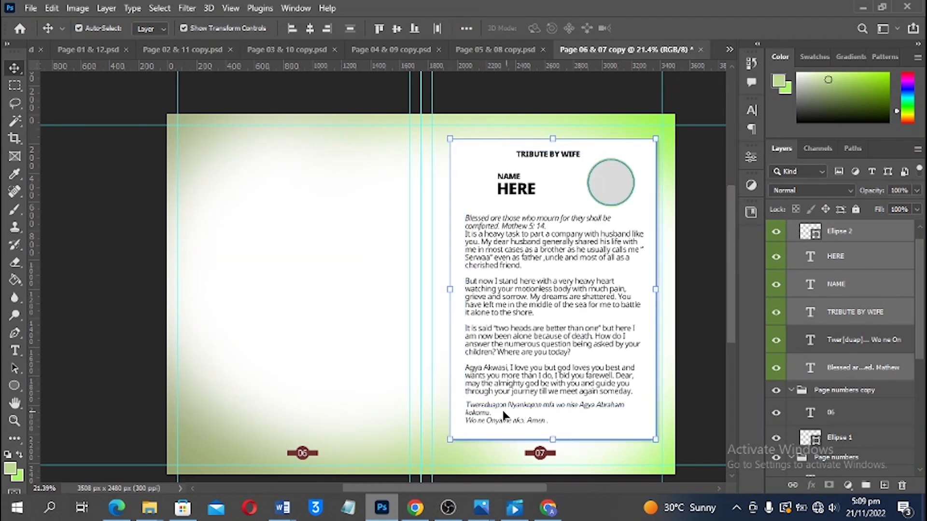
shift+click(498, 410)
drag(557, 296, 299, 299)
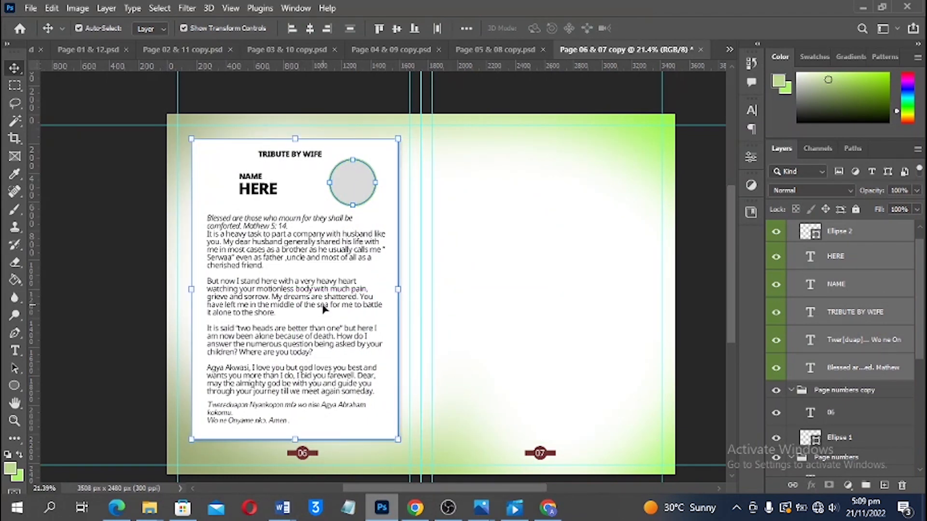
key(shift+Left)
key(shift+Left)
key(shift+Left)
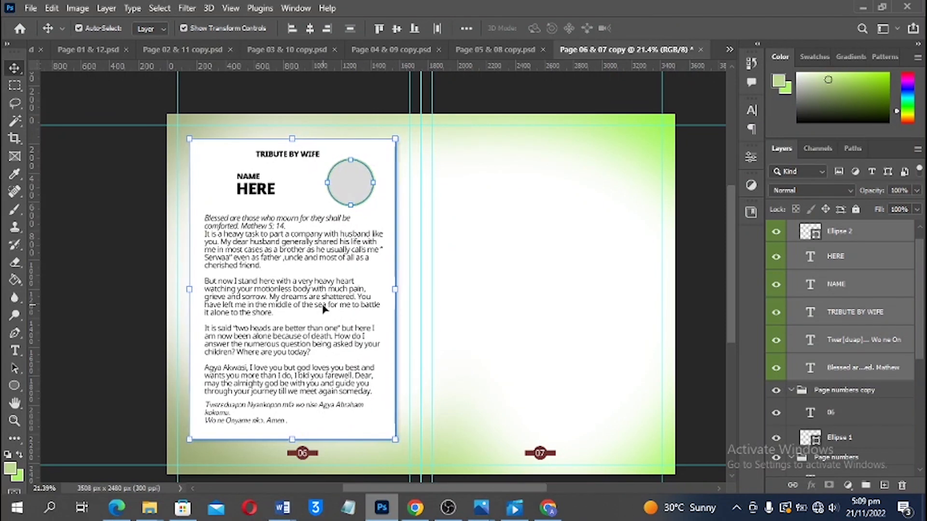
key(shift+Left)
key(shift+Right)
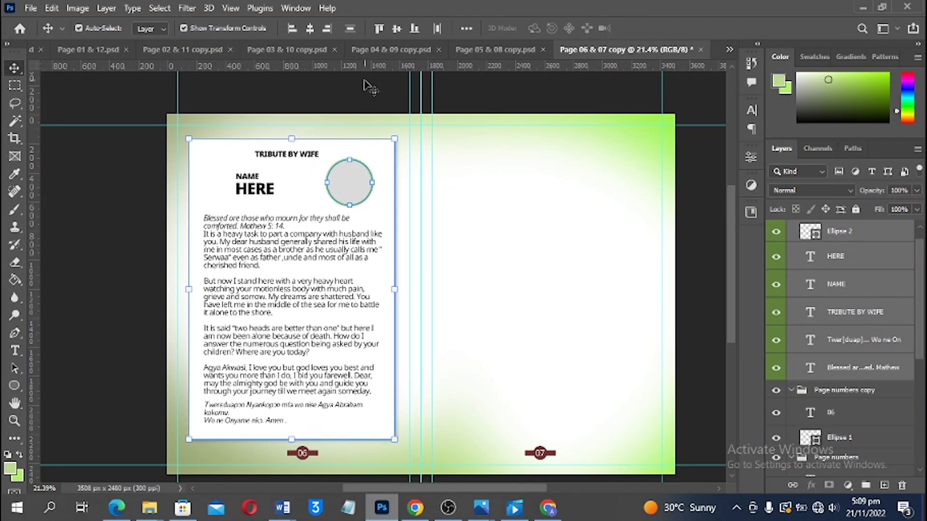
key(shift+Right)
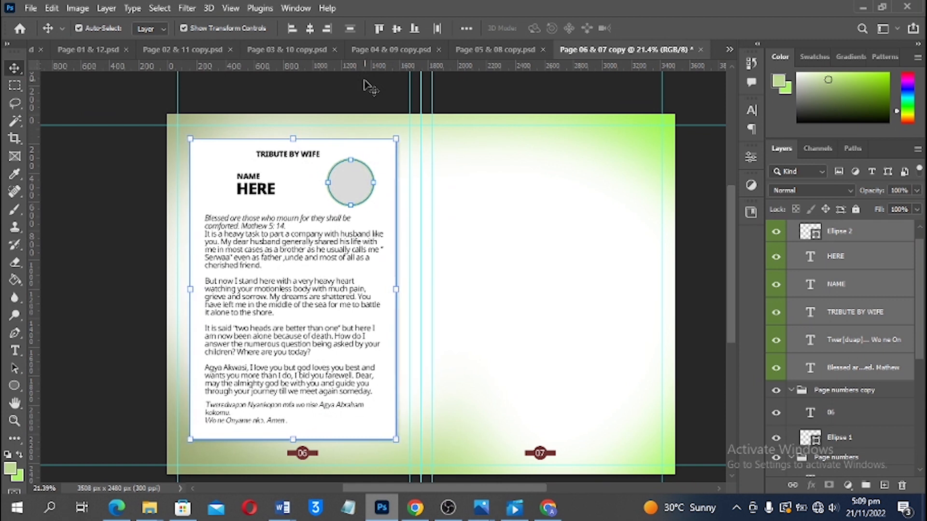
Change the page 06 heading to TRIBUTE BY CHILDREN
key(t)
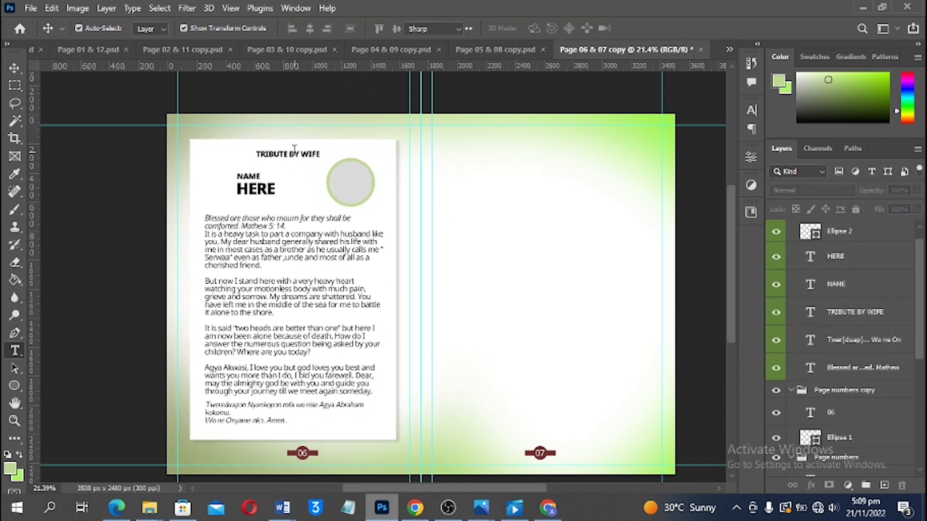
click(301, 154)
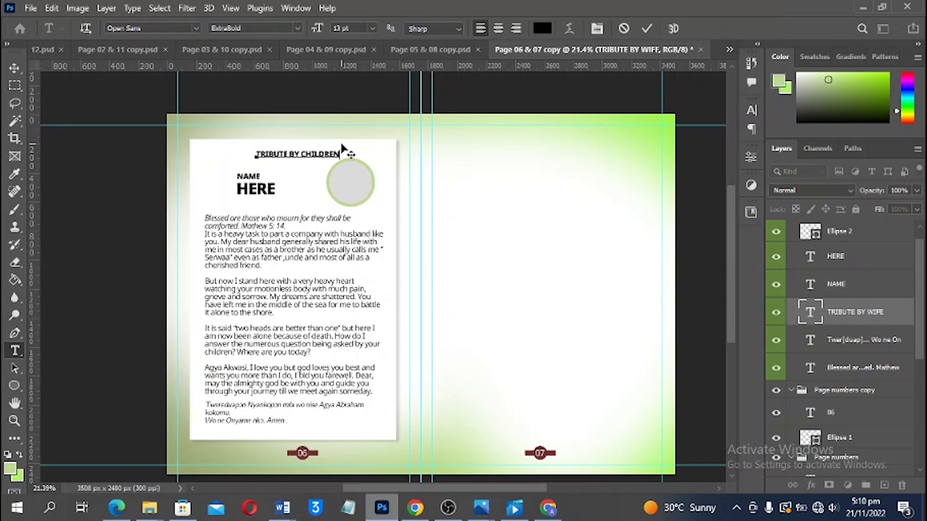
click(341, 141)
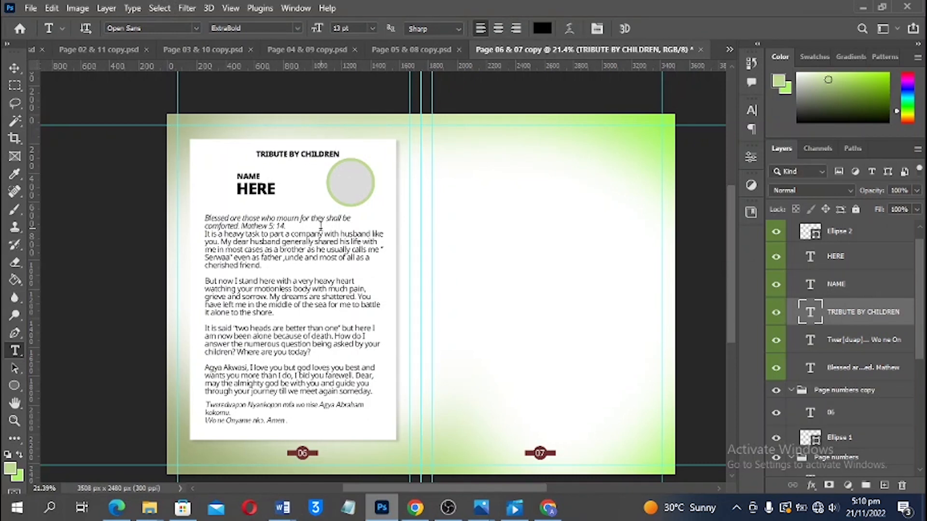
key(v)
Delete the NAME HERE text, the grey photo circle and the closing italic lines
scroll(333, 172, up, 2)
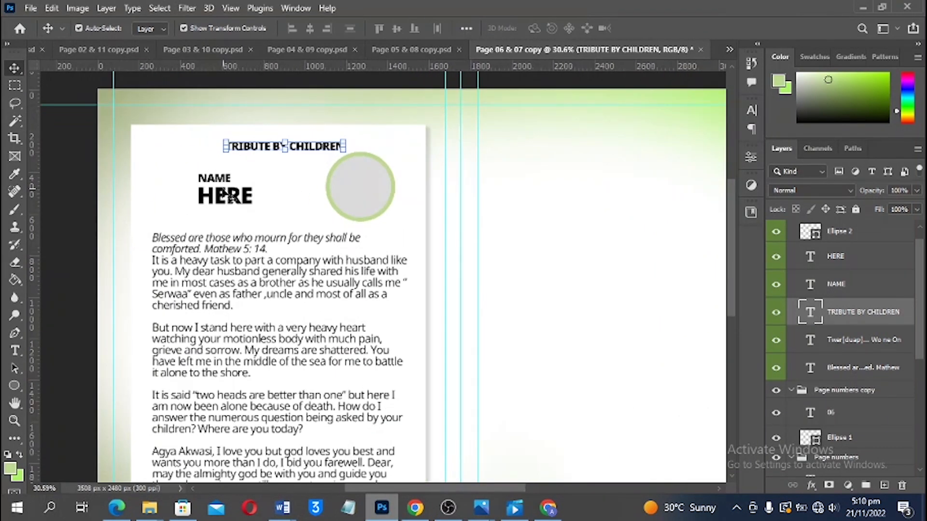
click(228, 194)
click(232, 199)
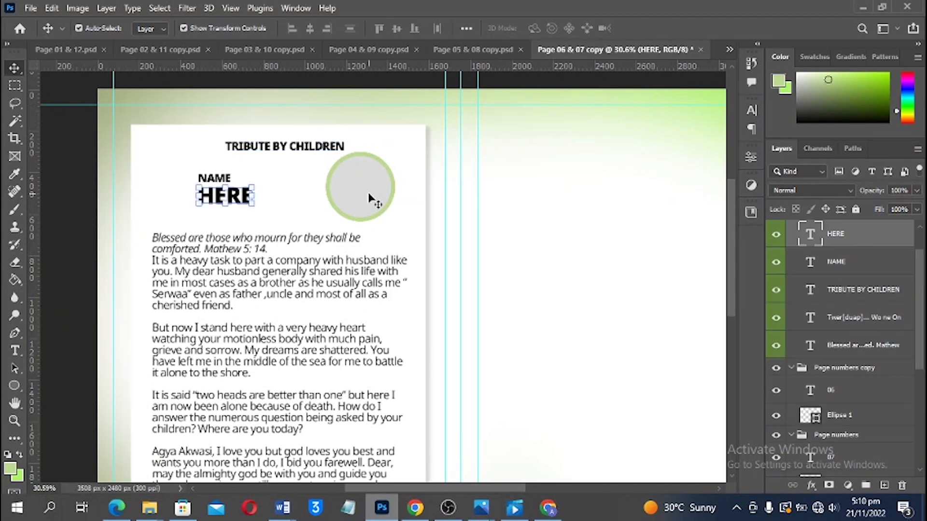
key(Delete)
key(Delete)
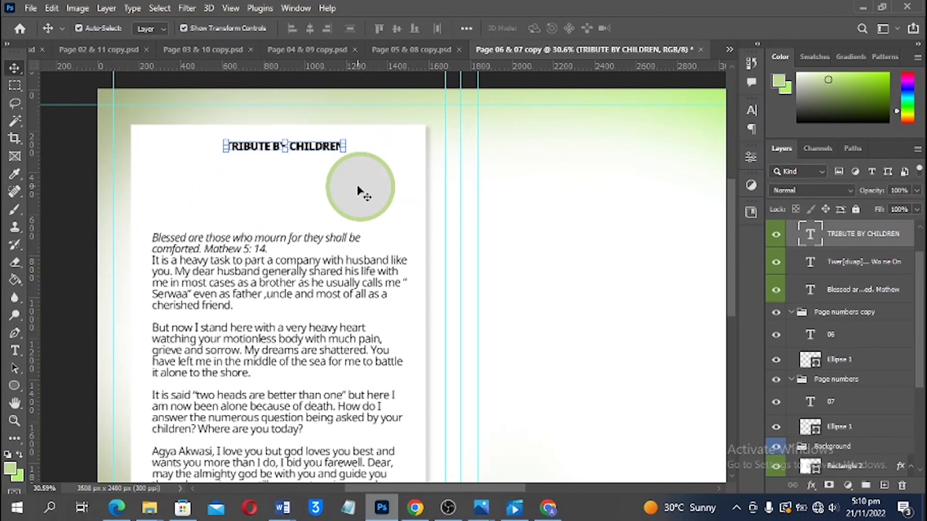
click(363, 191)
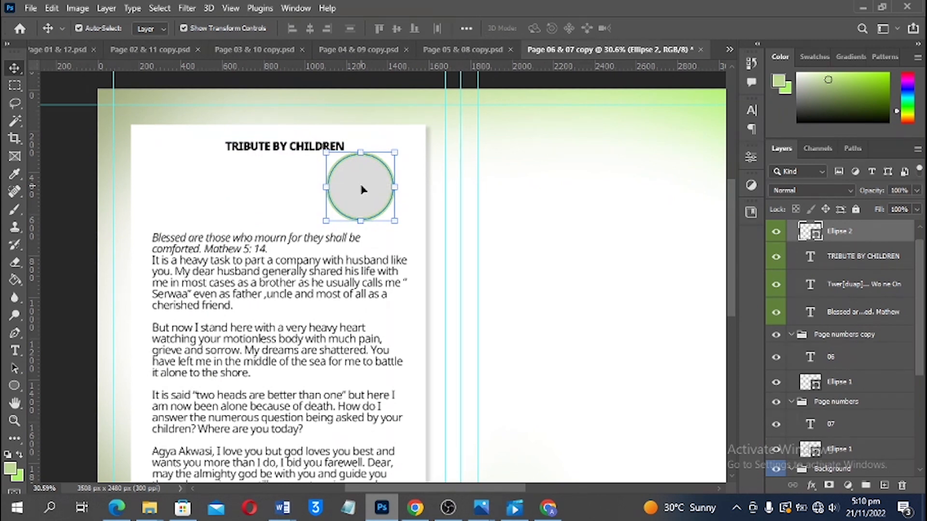
key(Delete)
scroll(324, 240, down, 1)
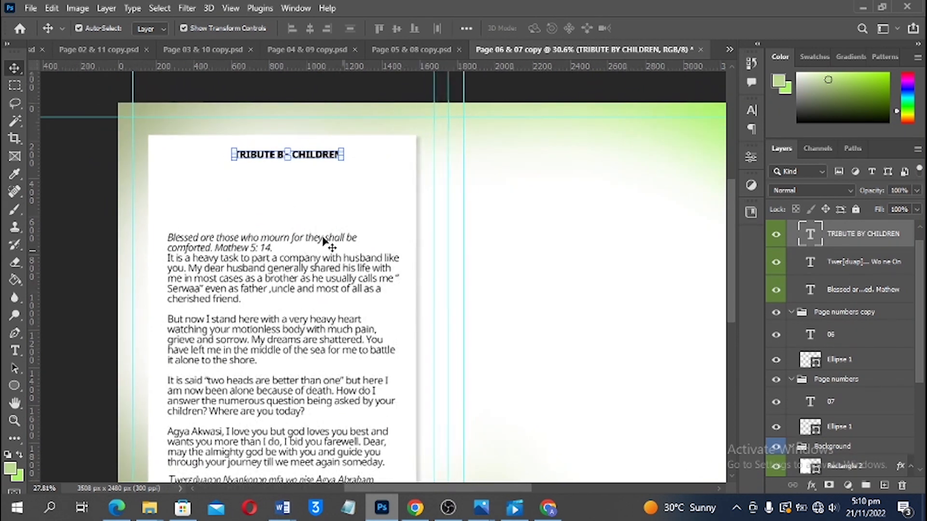
scroll(323, 249, down, 1)
click(244, 414)
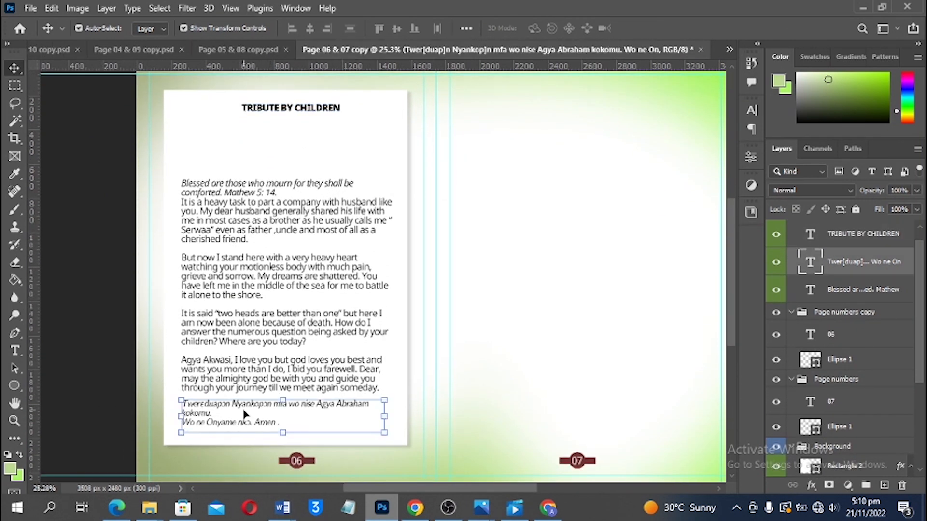
key(Delete)
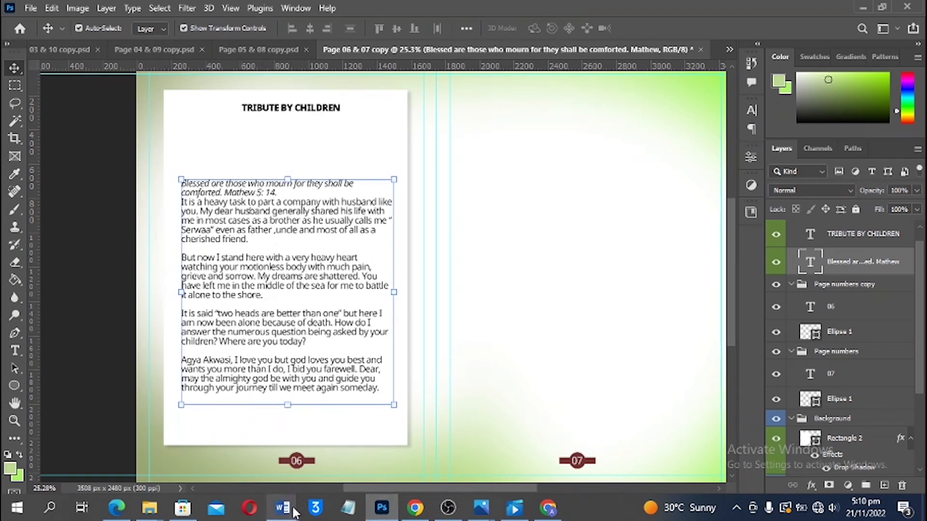
mouse_move(284, 509)
click(343, 437)
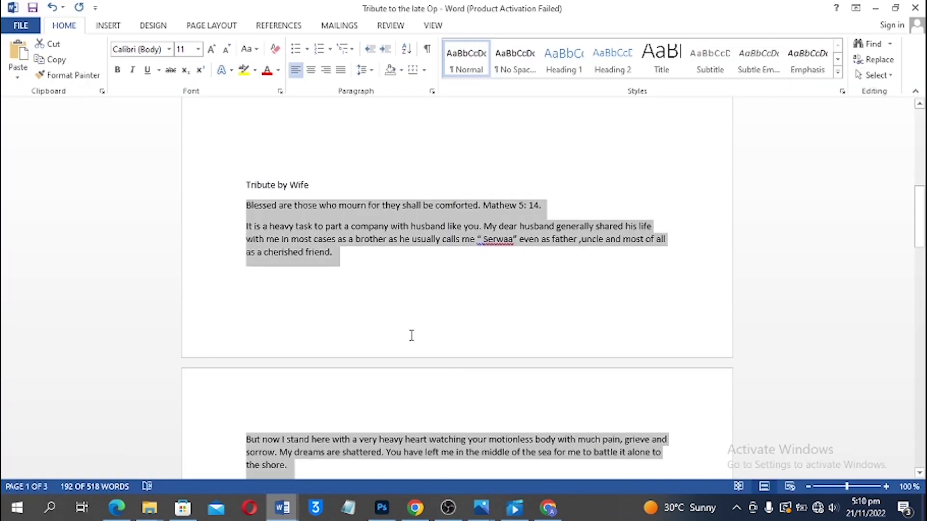
scroll(411, 334, up, 10)
scroll(411, 335, up, 4)
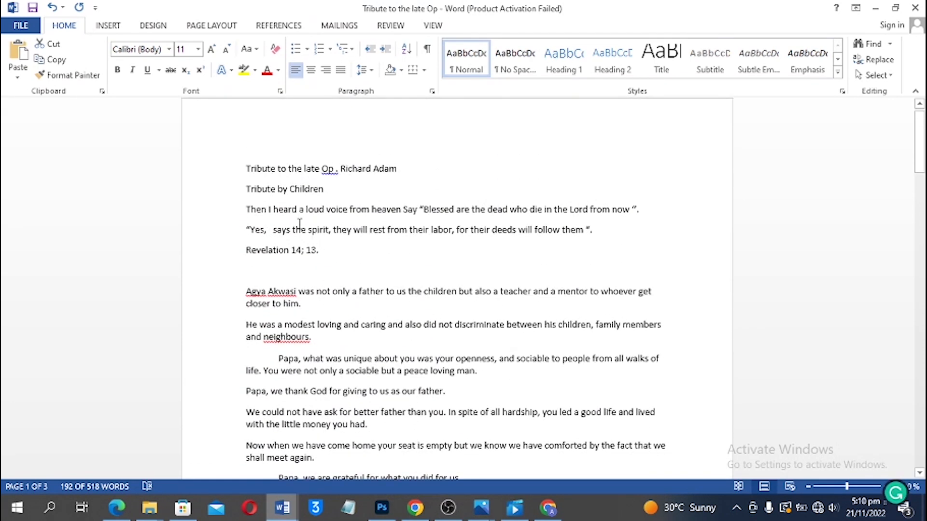
scroll(296, 236, down, 1)
scroll(297, 237, up, 1)
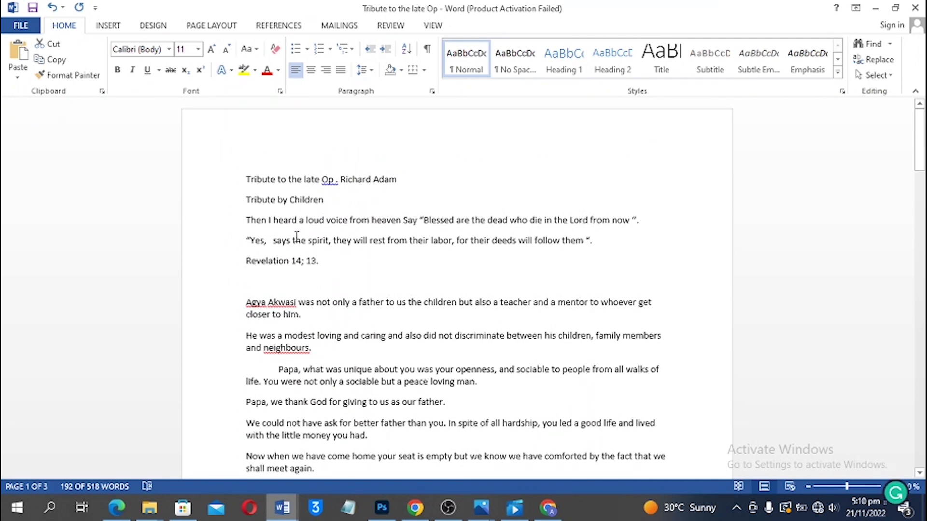
scroll(296, 237, down, 8)
scroll(297, 236, up, 3)
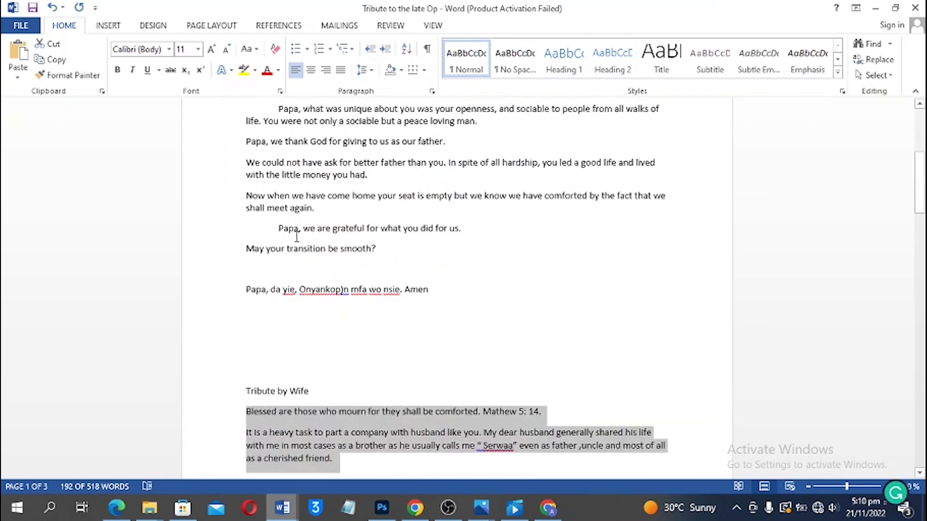
scroll(296, 236, up, 5)
key(alt+Tab)
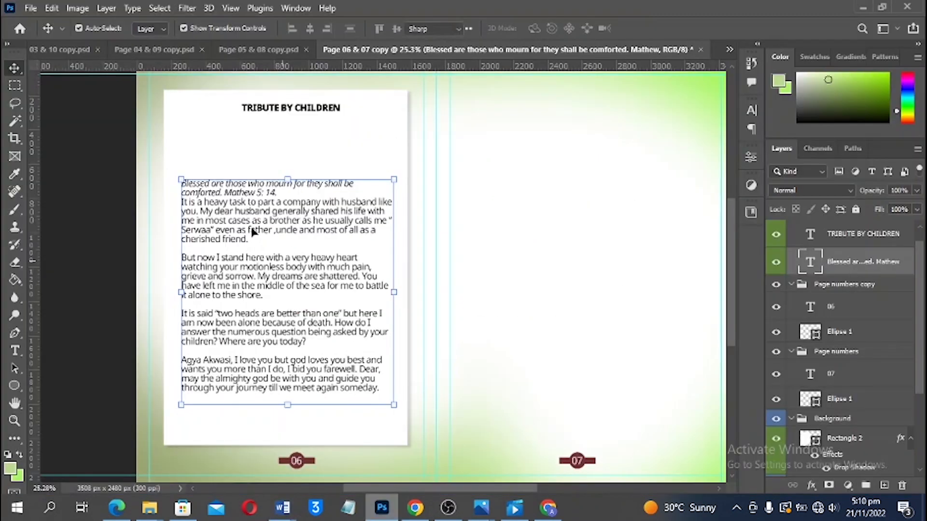
Replace page 06's tribute text with the children's tribute, left-aligned in Regular style
double_click(251, 232)
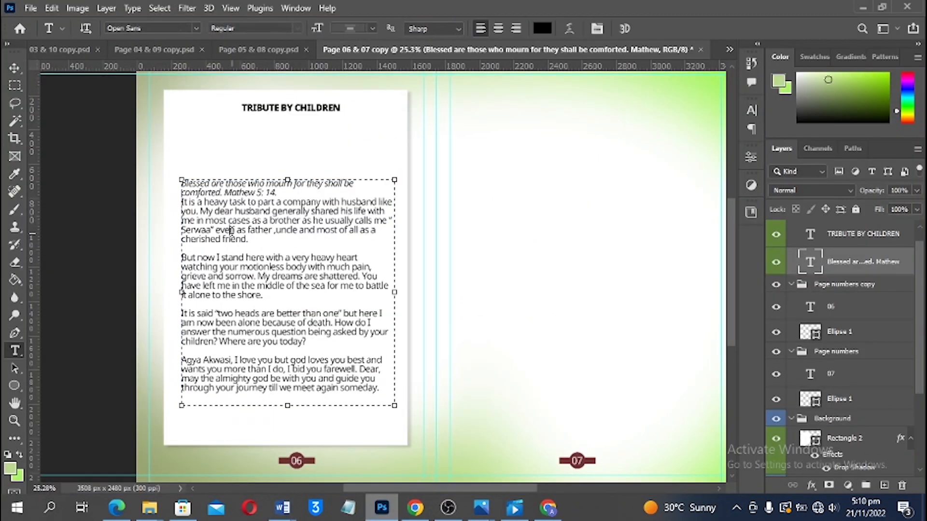
key(ctrl+a)
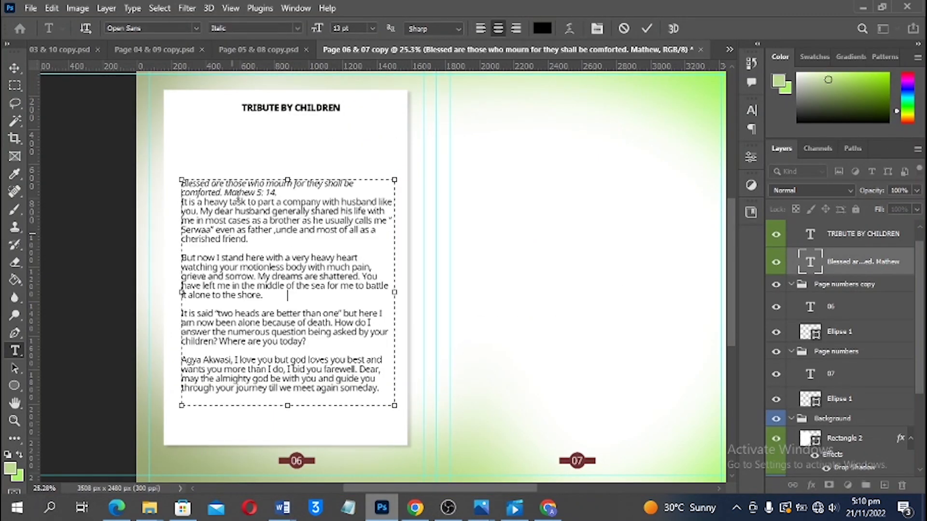
key(ctrl+v)
key(ctrl+a)
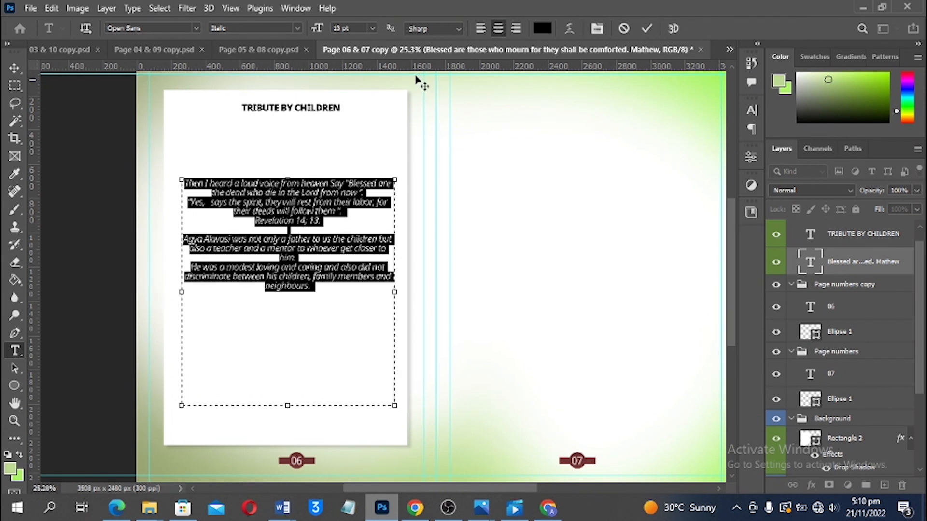
click(481, 28)
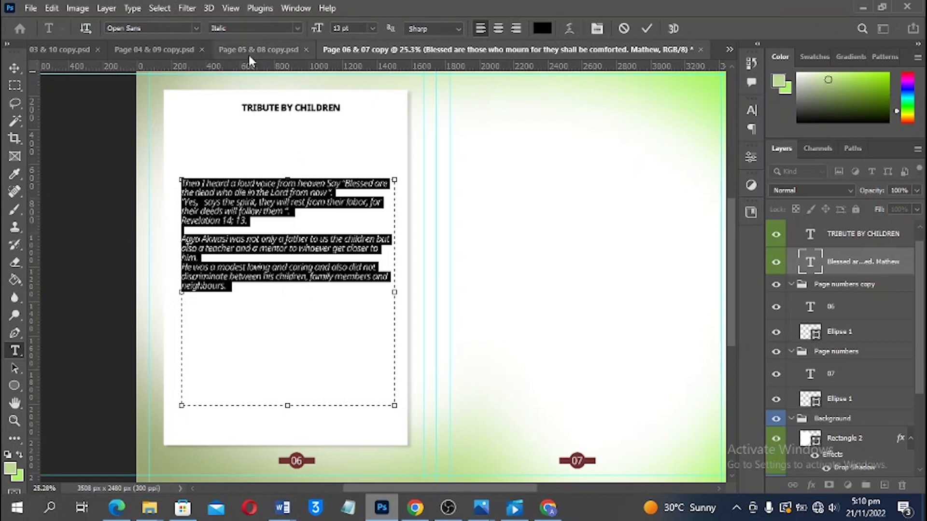
click(298, 29)
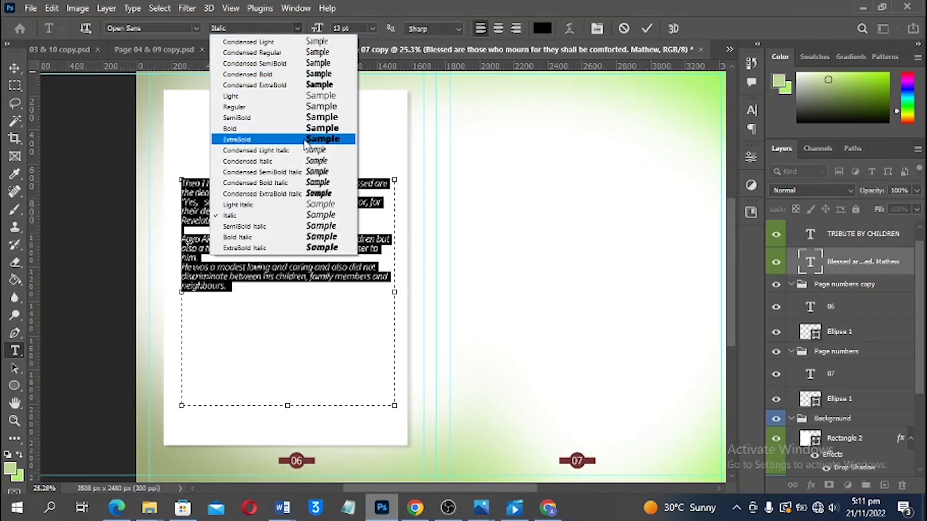
click(263, 107)
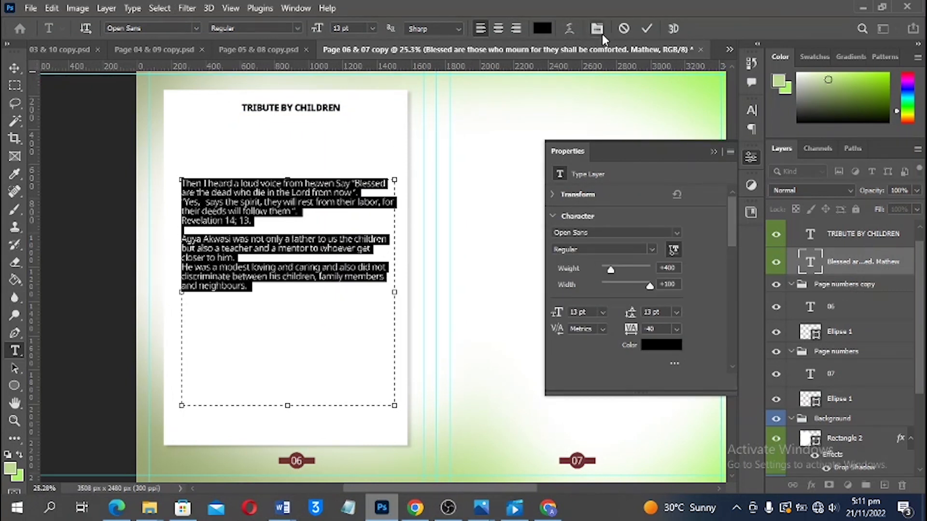
click(648, 28)
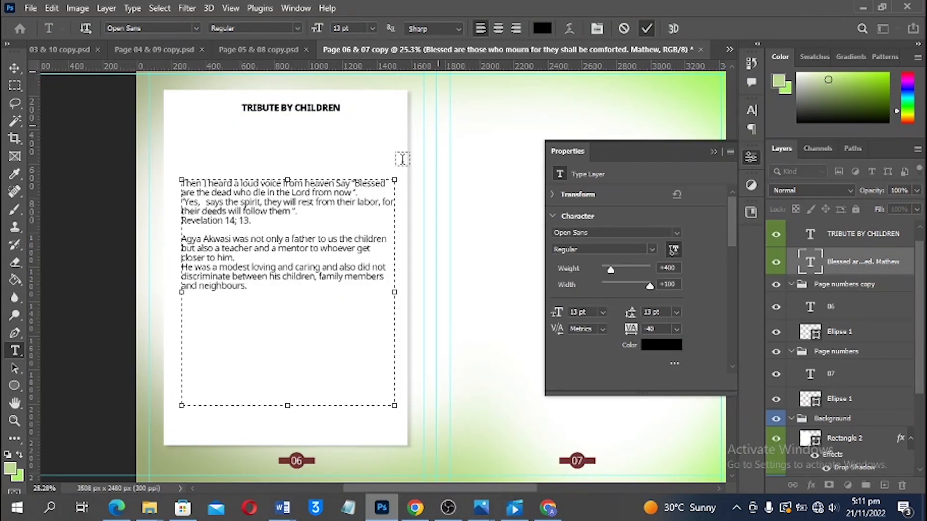
Lower the tribute text on page 06 and place a widened, lengthened copy atop page 07
click(247, 211)
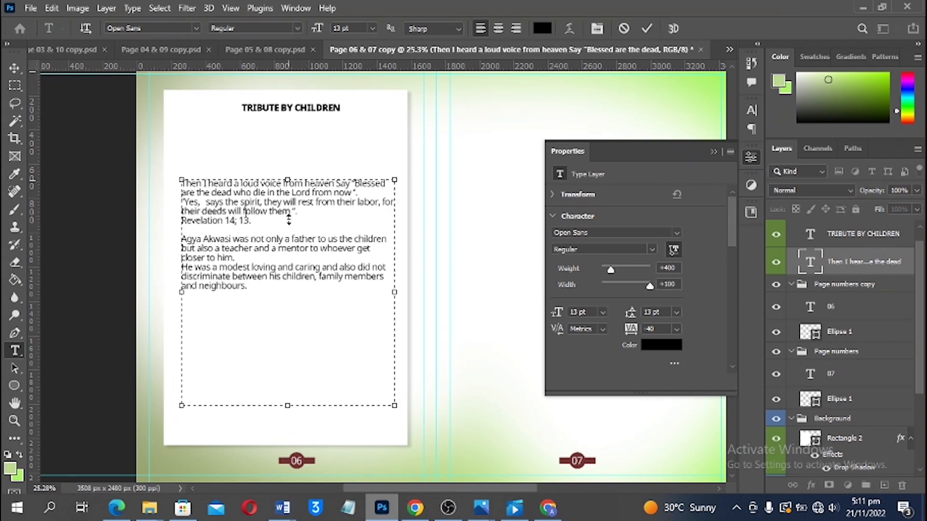
drag(288, 177, 288, 223)
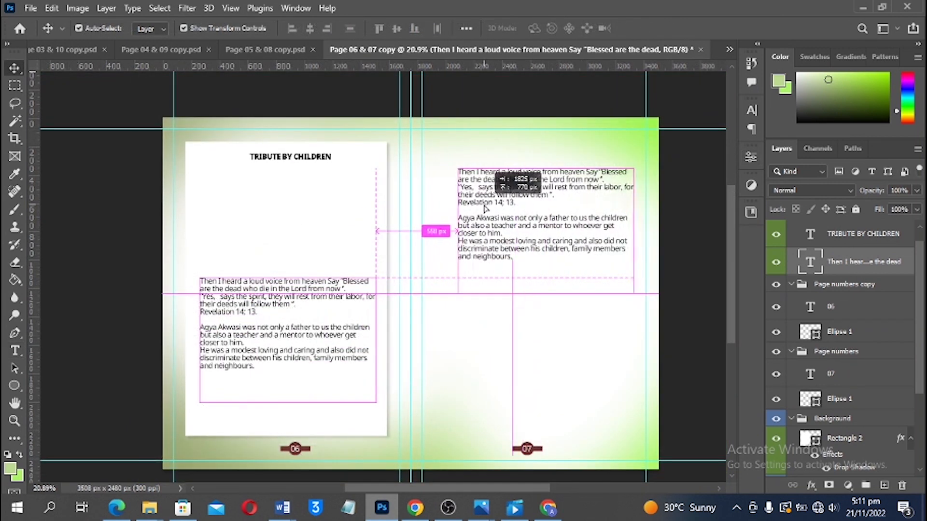
drag(458, 208, 461, 195)
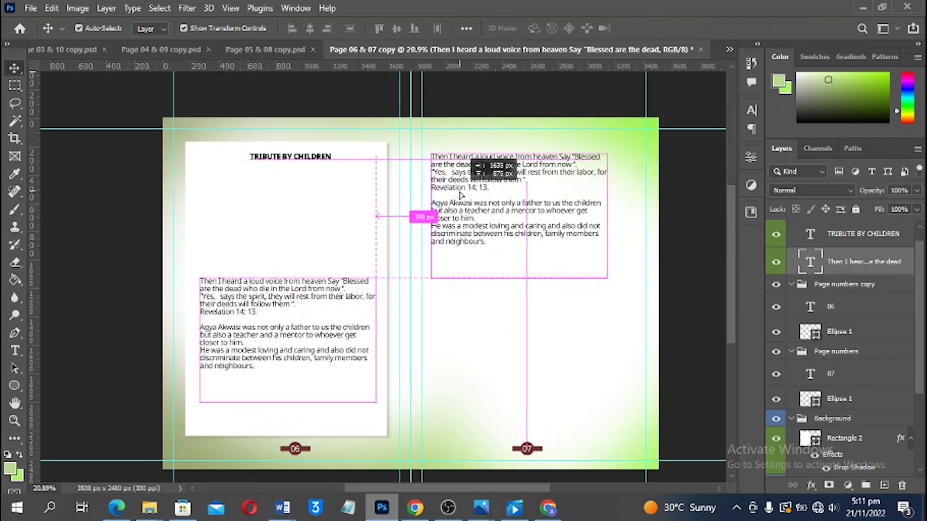
drag(461, 195, 460, 194)
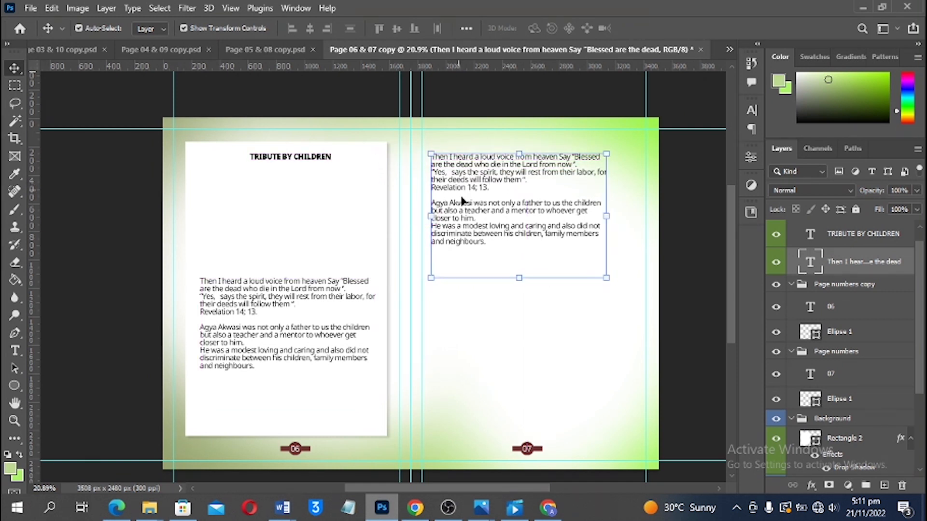
double_click(480, 221)
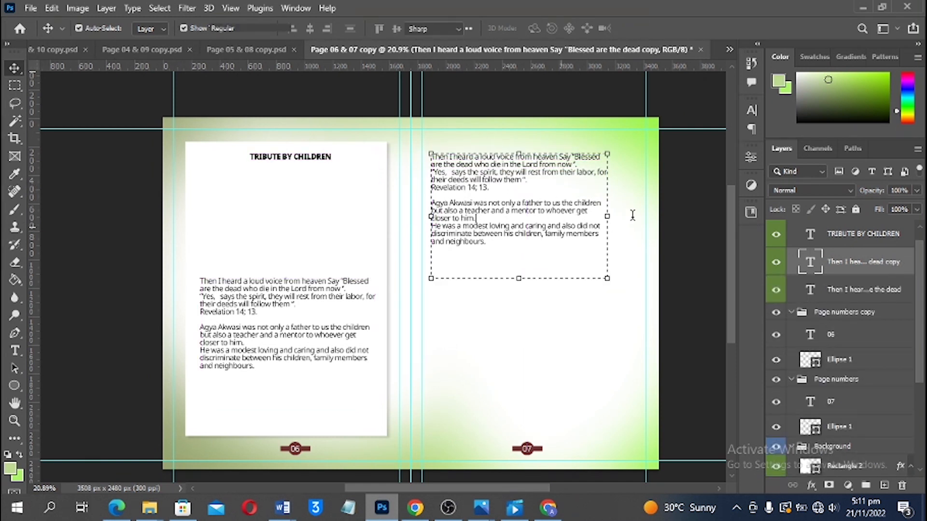
drag(619, 217, 646, 217)
drag(540, 285, 539, 309)
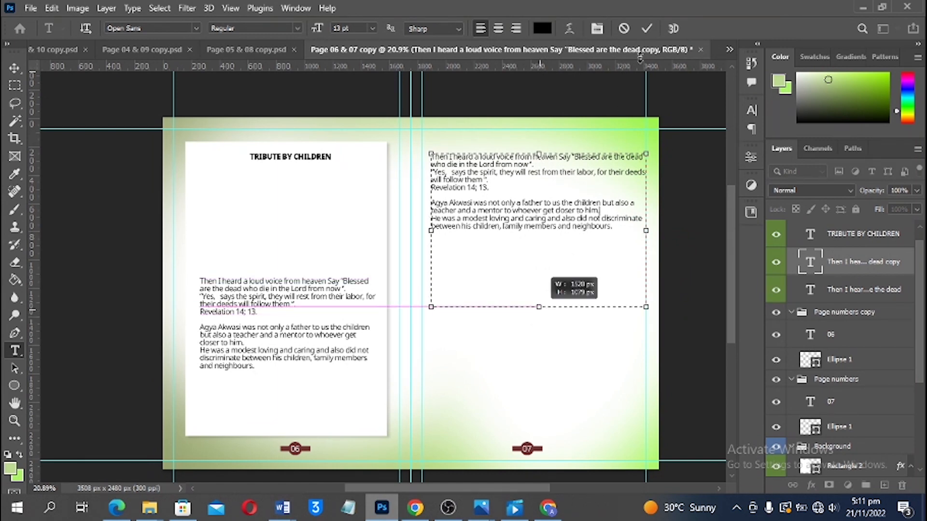
click(647, 32)
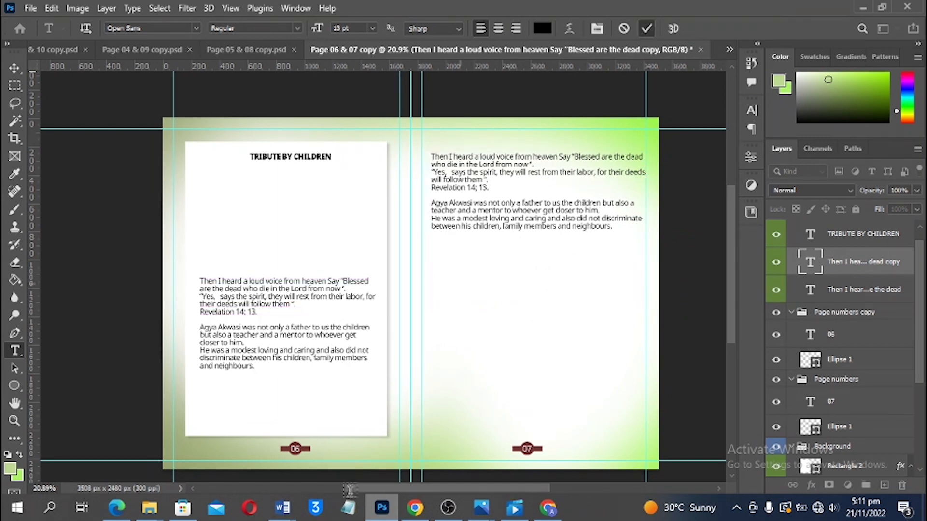
key(alt+Tab)
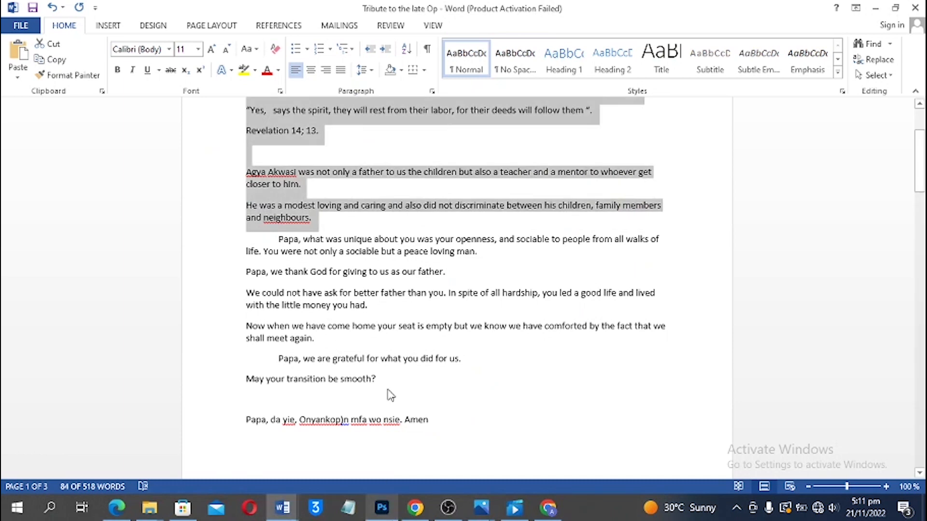
Copy the Word paragraphs from 'Papa, what was unique…' through 'Amen' and return to Photoshop
scroll(424, 420, down, 4)
scroll(430, 375, up, 3)
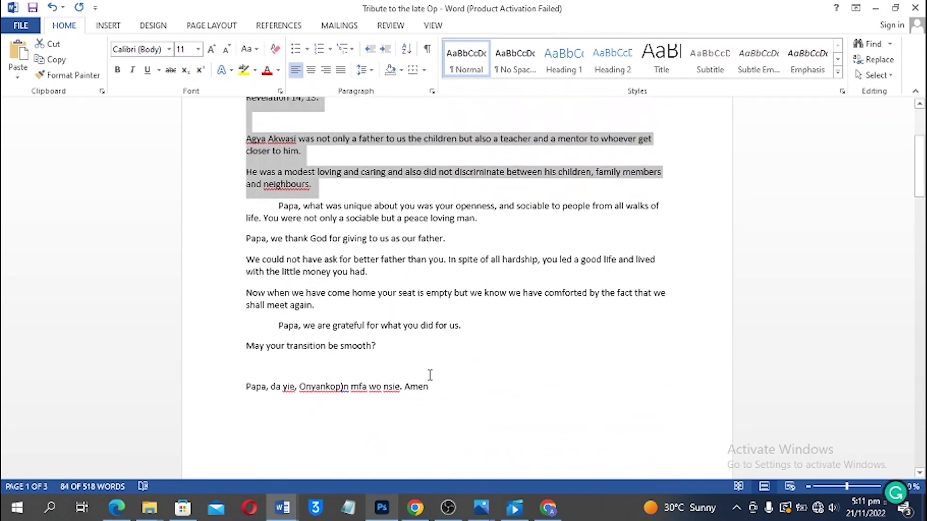
drag(429, 384, 265, 210)
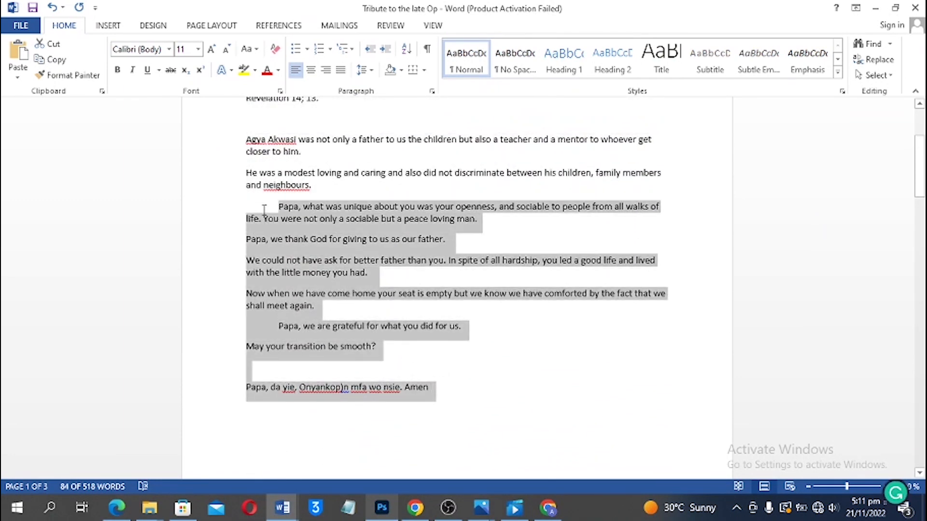
click(382, 508)
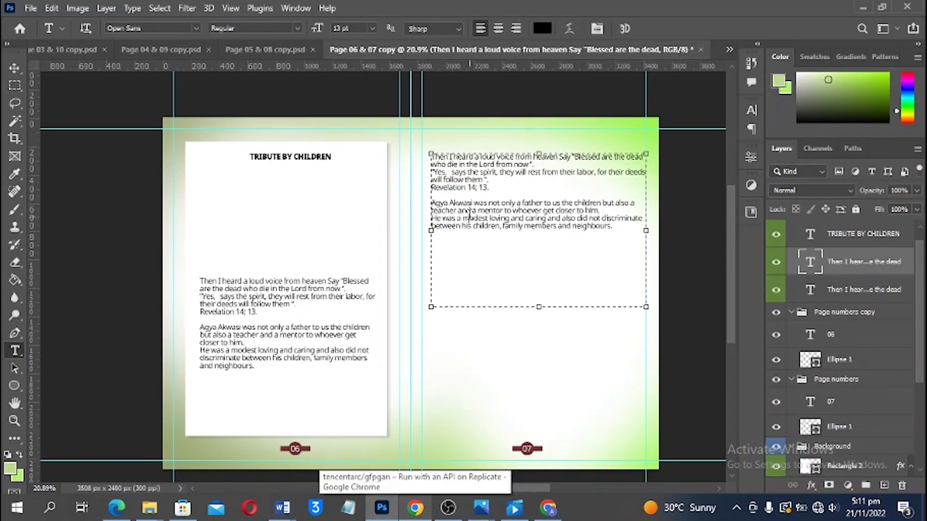
Paste the copied paragraphs into page 07's text, left-aligned, with paragraph breaks and a wider box
click(470, 214)
key(ctrl+a)
text(Papa, what was unique about you was your openness, and sociable to people from all walks of life. You were not only a sociable but a peace loving man. Papa, we thank God for giving to us as our father. We could not have ask for better father than you. In spite of all hardship, you led a good life and lived with the little money you had. Now when we have come home your seat is empty but we know we have comforted by the fact that we shall meet again. Papa, we are grateful for what you did for us. May your transition be smooth?  Papa, da yie, Onyankopɔn mfa wo nsie, Amen)
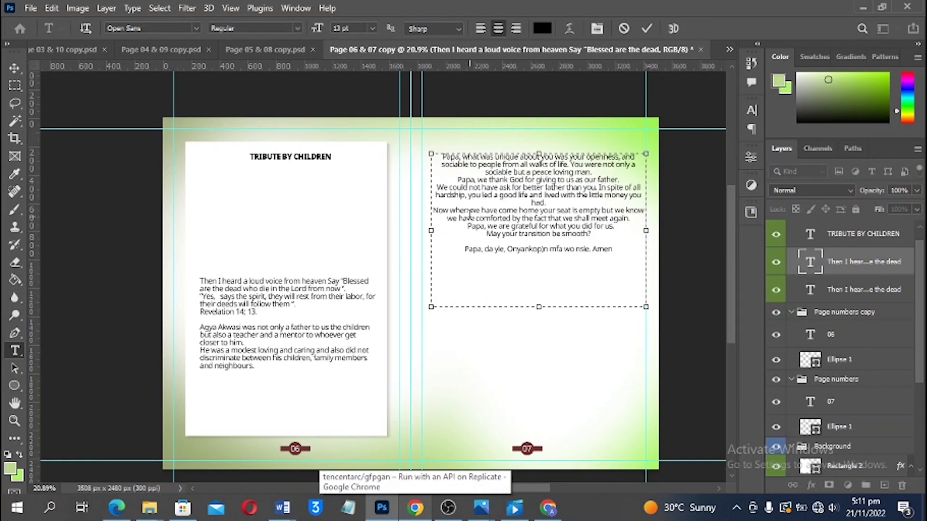
key(ctrl+a)
click(480, 29)
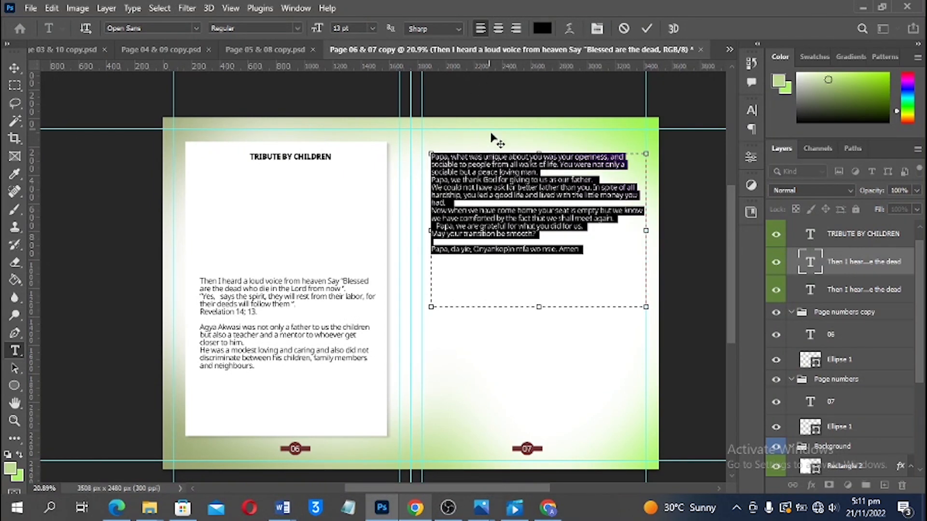
click(475, 202)
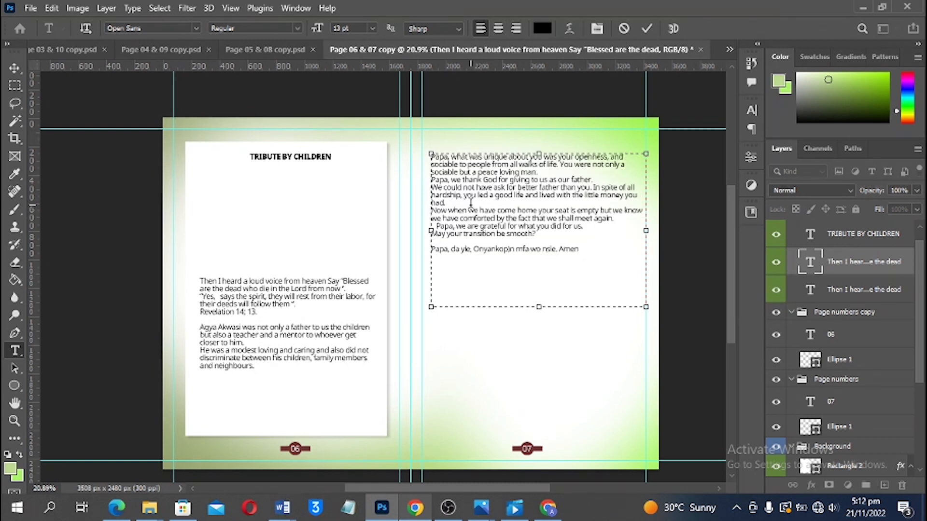
key(Return)
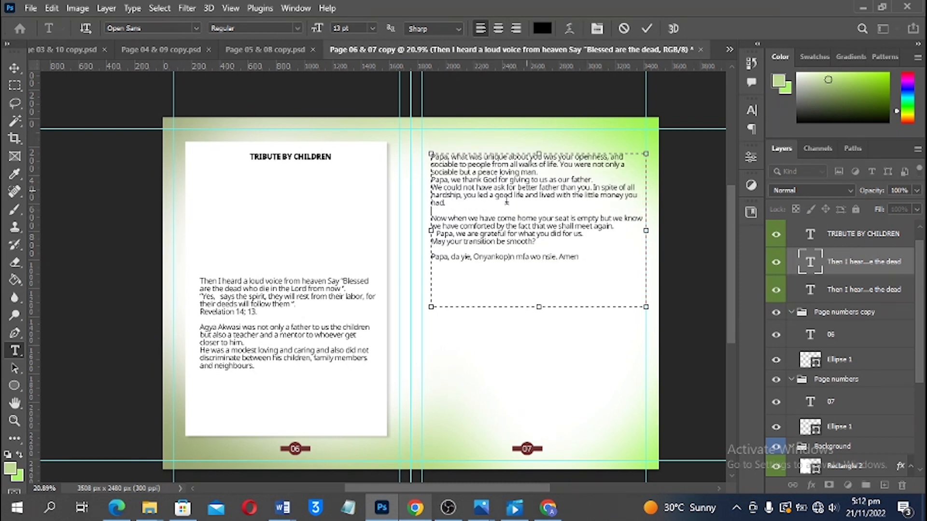
drag(430, 231, 422, 231)
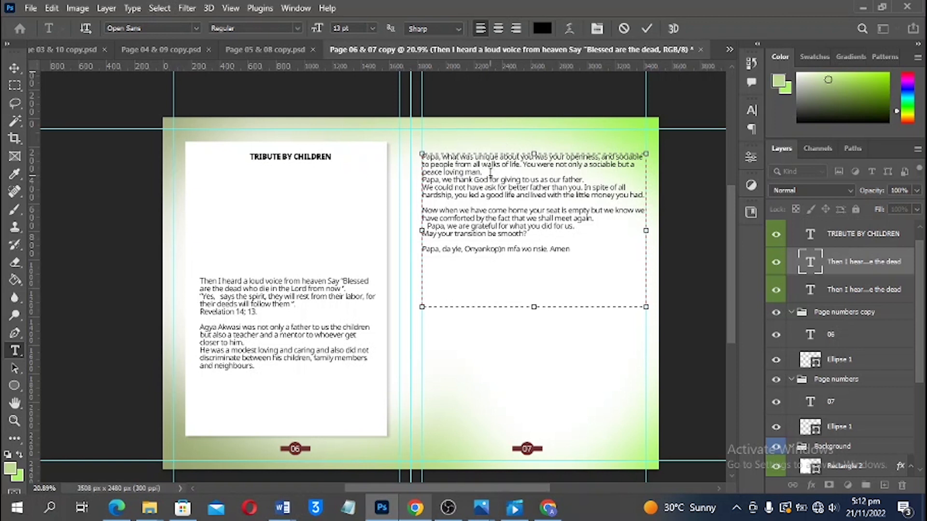
key(Return)
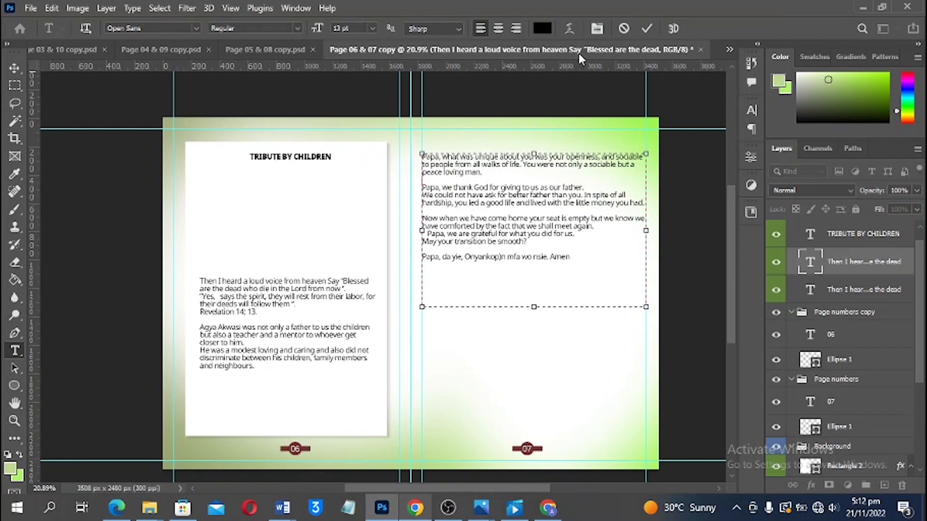
click(647, 29)
key(v)
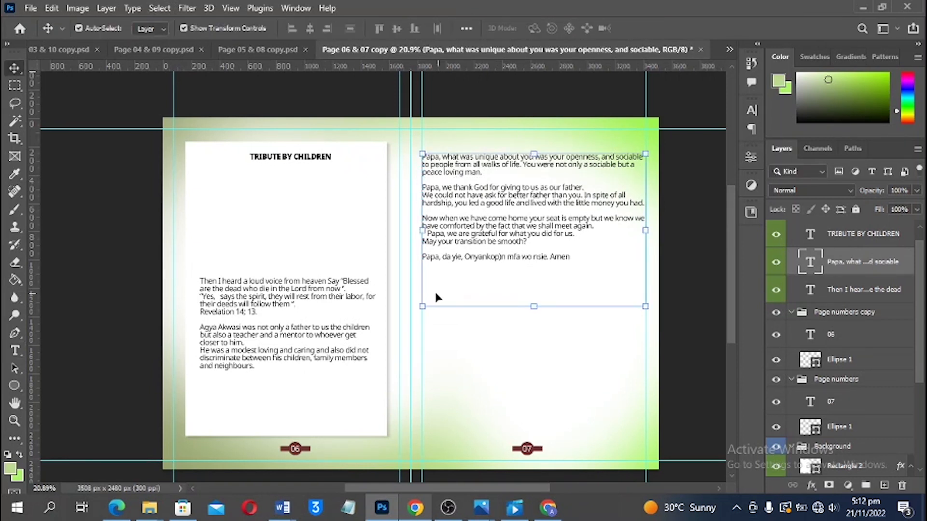
key(ctrl+shift+s)
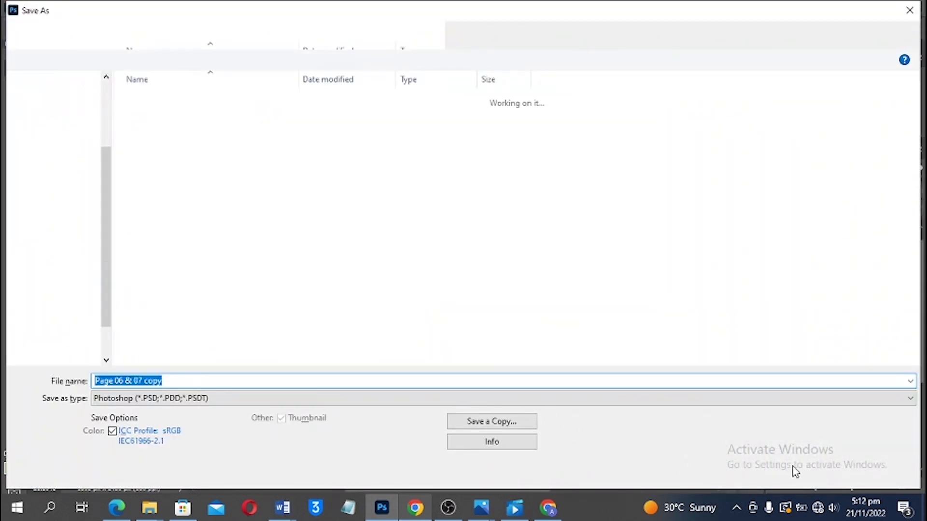
Save the spread as Page 06 & 07 copy.psd and lower page 06's 'Then I heard…' text
click(809, 473)
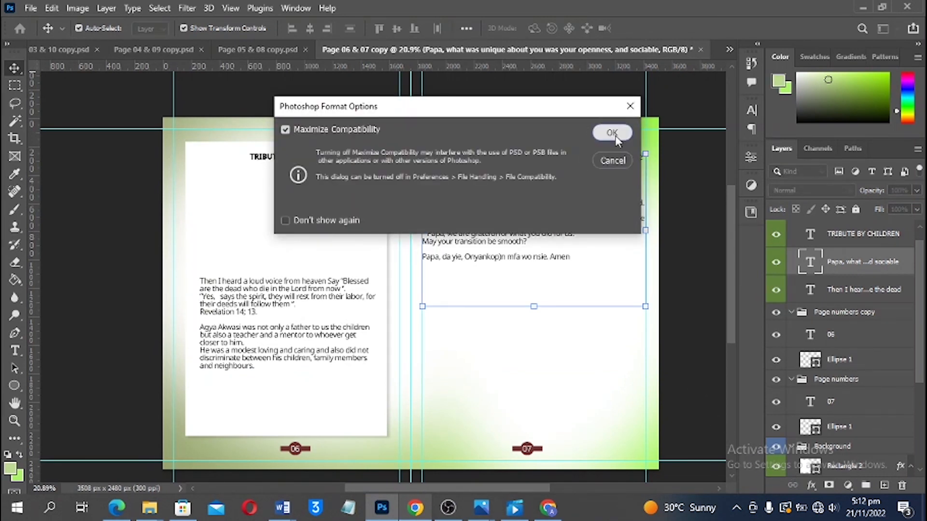
key(Return)
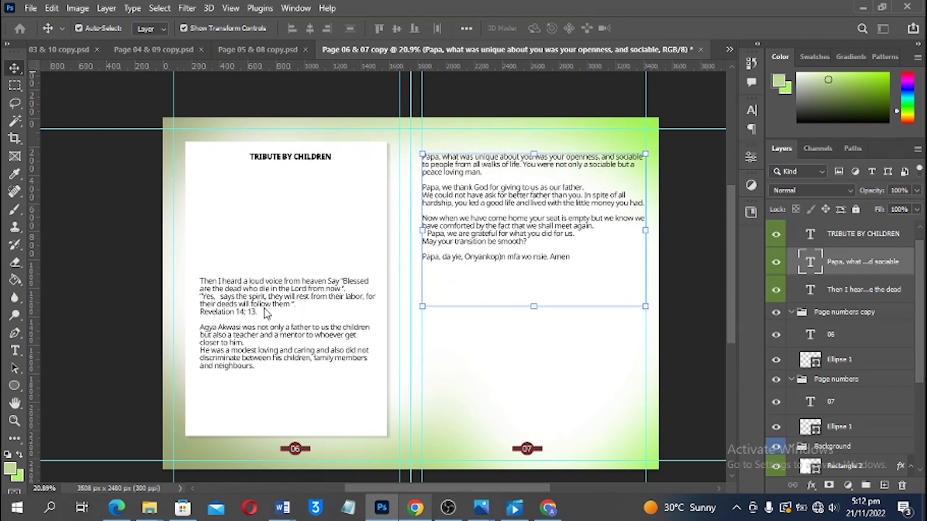
drag(265, 312, 265, 320)
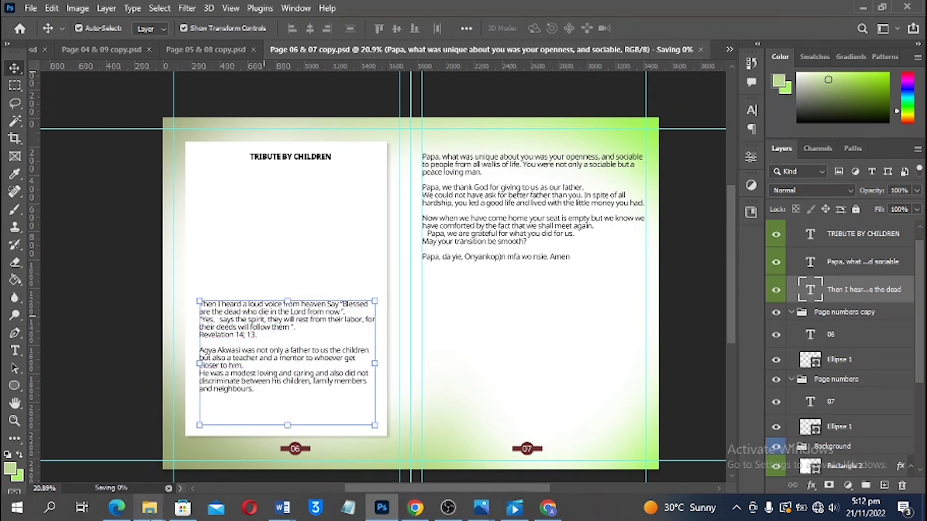
mouse_move(149, 510)
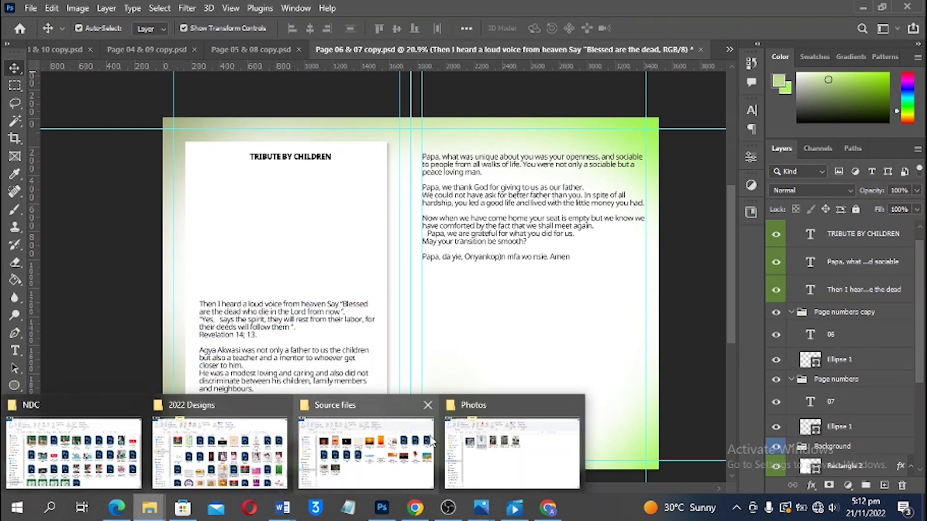
click(460, 440)
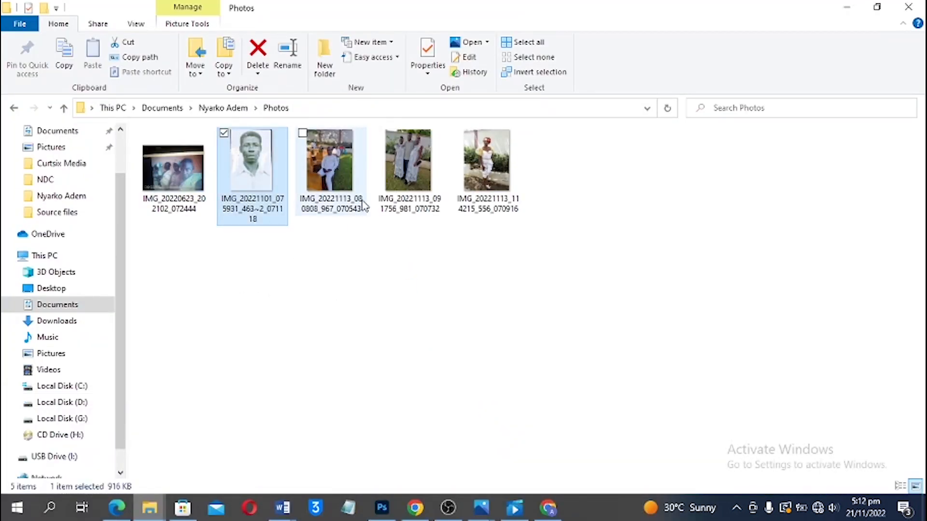
click(341, 217)
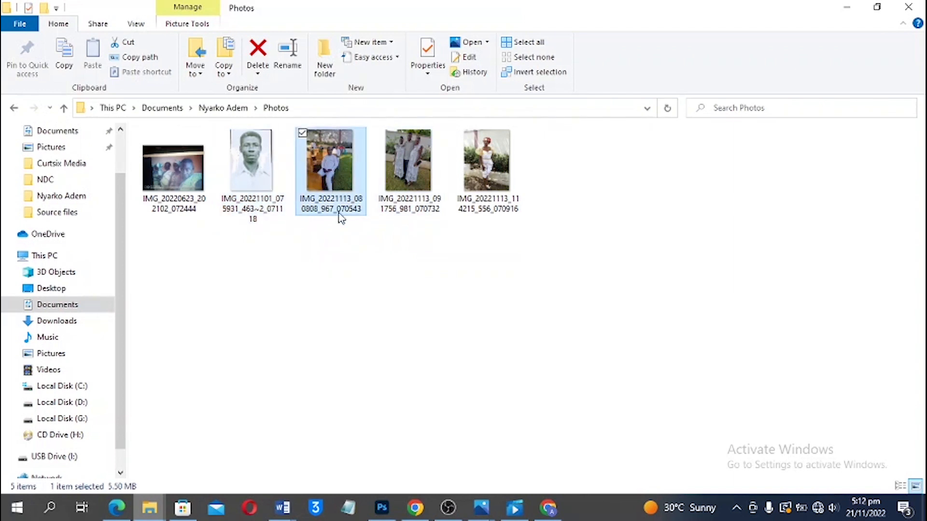
click(388, 516)
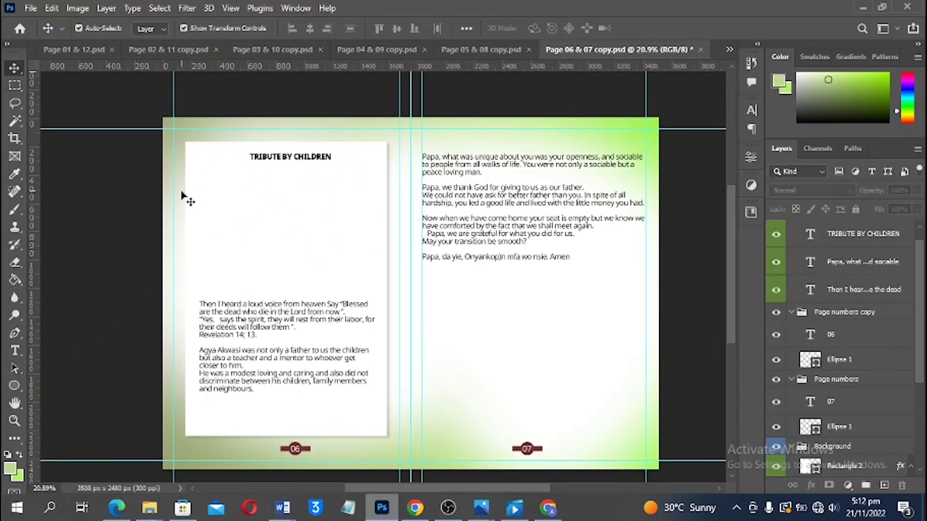
Draw a 468 × 751 px green rectangle with a 20 px stroke below the heading
scroll(245, 143, up, 1)
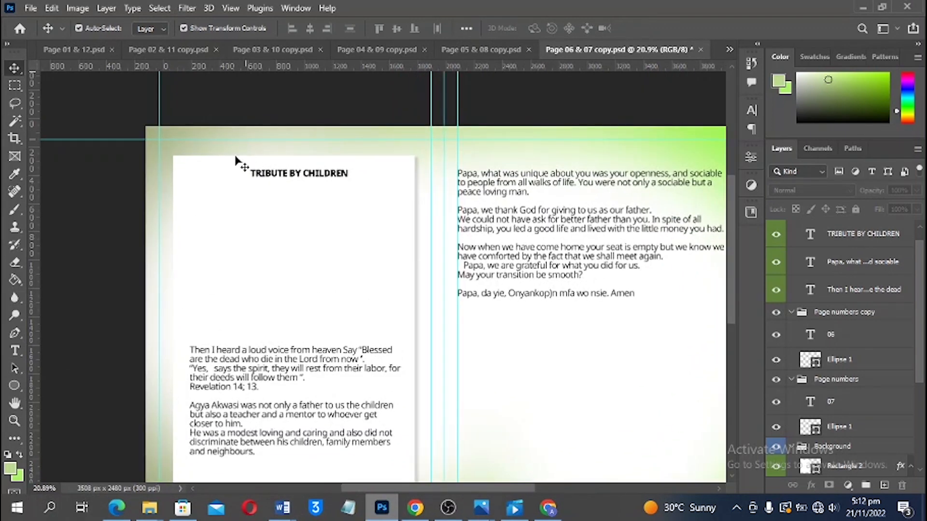
right_click(14, 387)
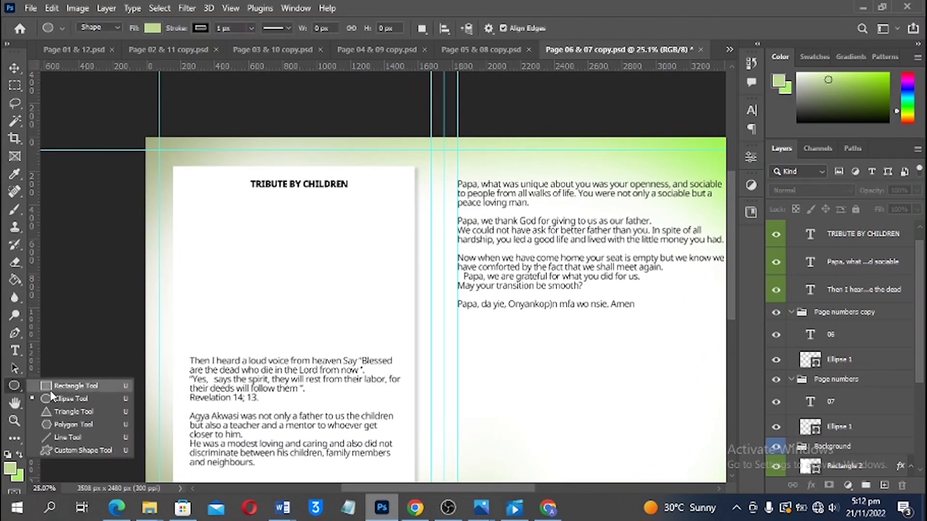
click(62, 397)
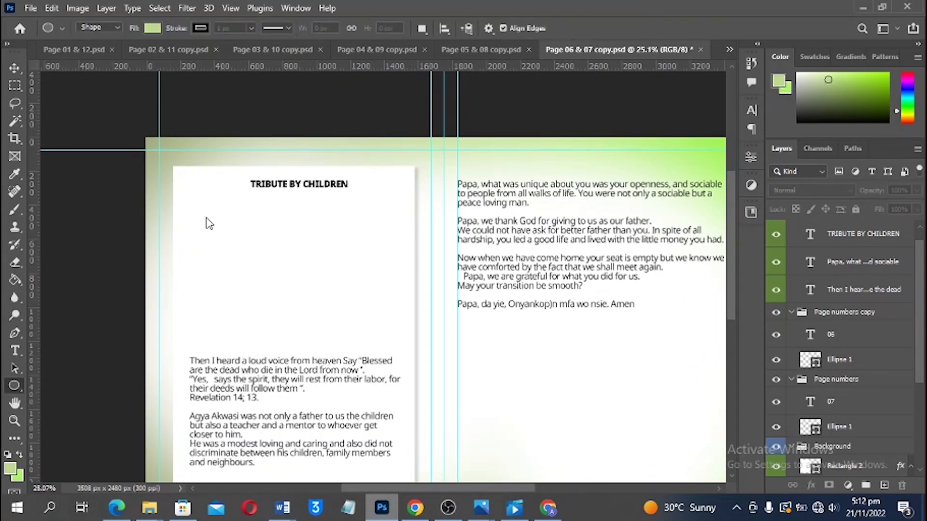
drag(196, 210, 277, 337)
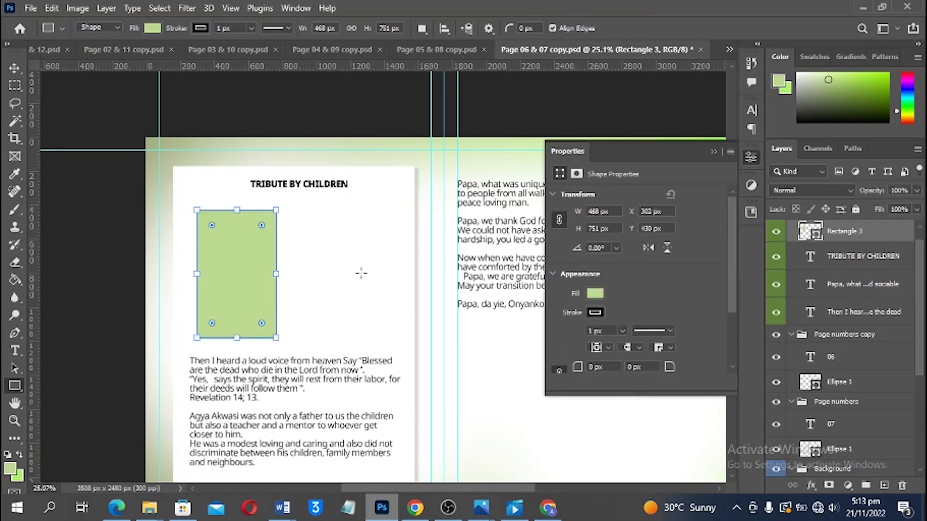
click(607, 332)
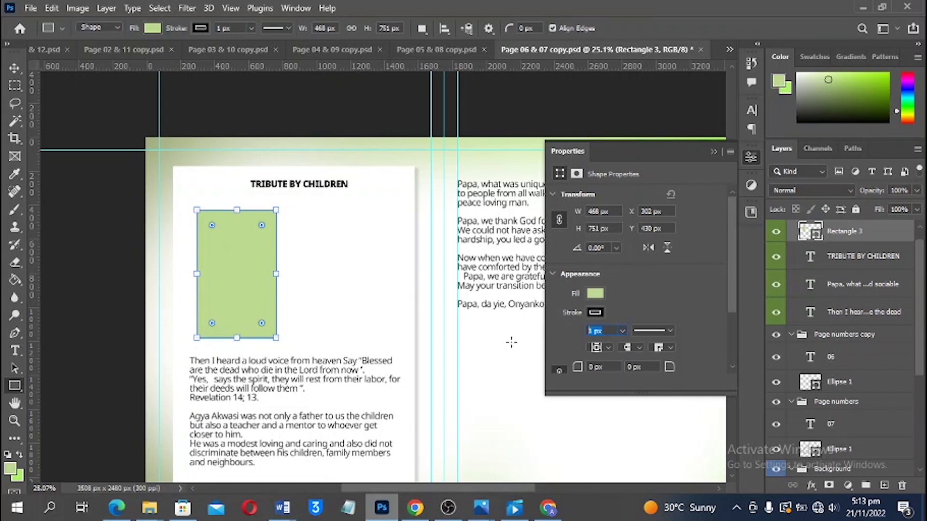
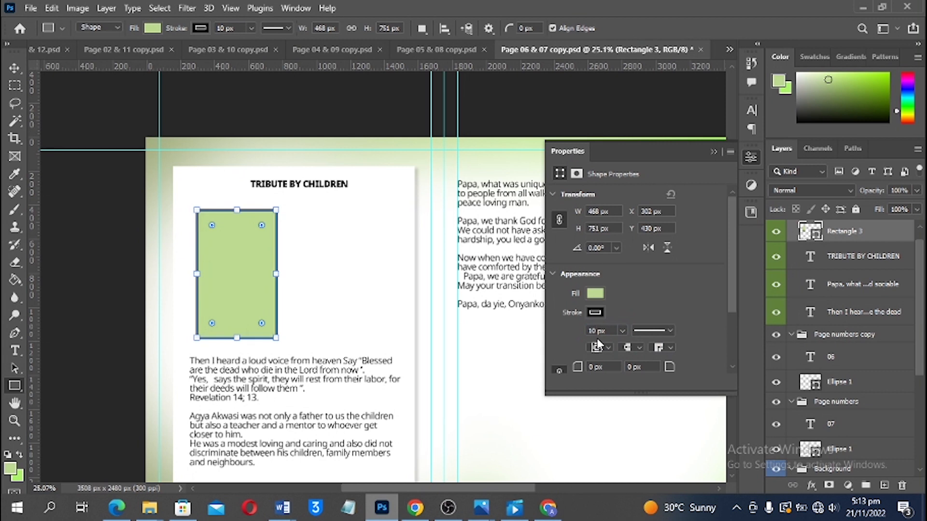
Make Rectangle 3's 10 px stroke light green to match its fill
click(595, 313)
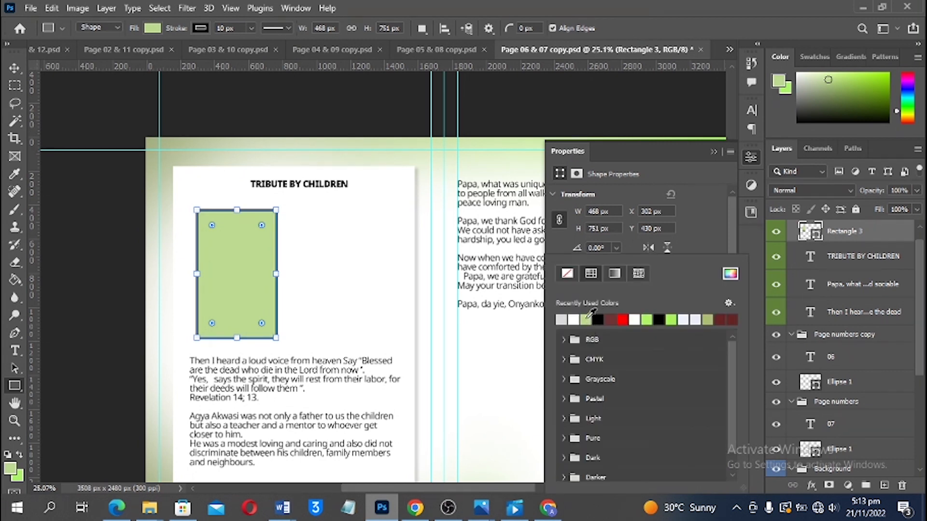
click(15, 70)
click(15, 69)
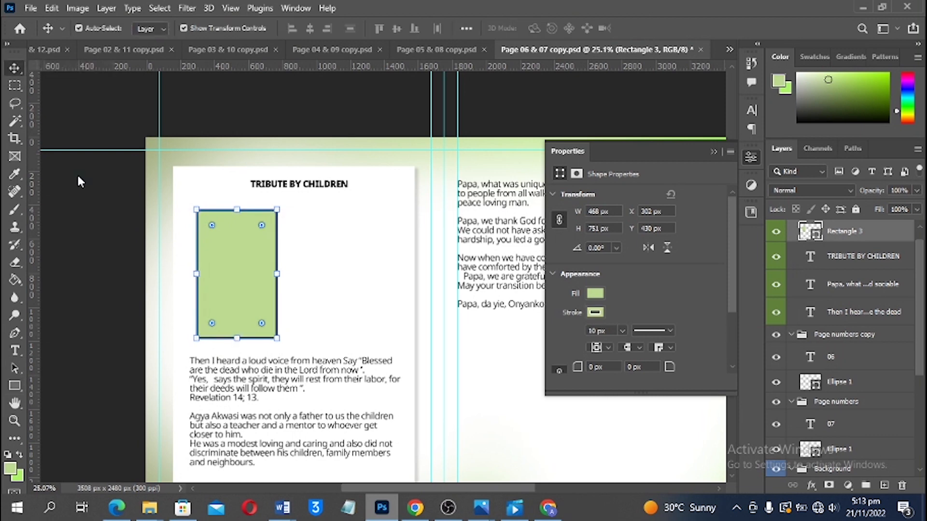
click(150, 508)
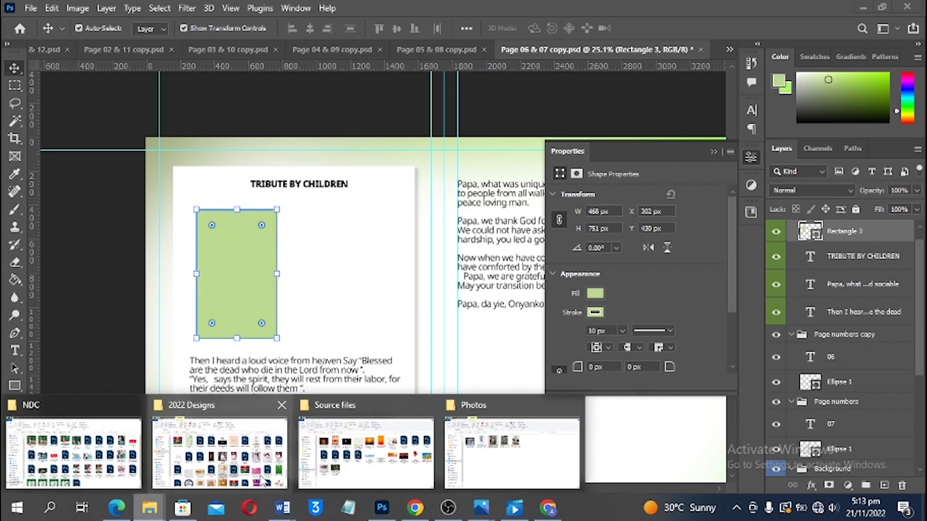
Drag photo IMG_20221113_080808_967_070543 from the Photos folder onto the page 06 & 07 spread
click(502, 449)
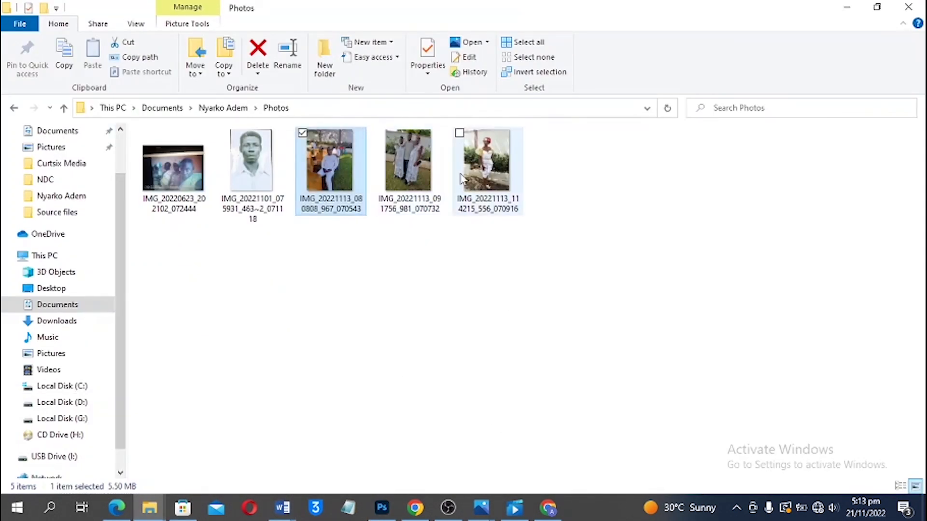
drag(329, 159, 227, 288)
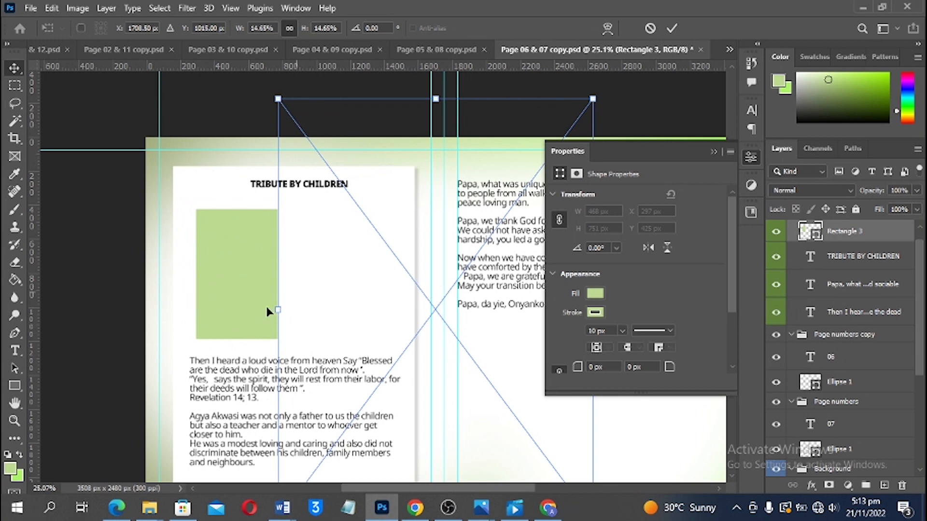
Commit the placed photo, position it over the green frame, and clip it inside
drag(343, 297, 341, 296)
drag(458, 285, 259, 269)
key(ctrl+z)
key(Return)
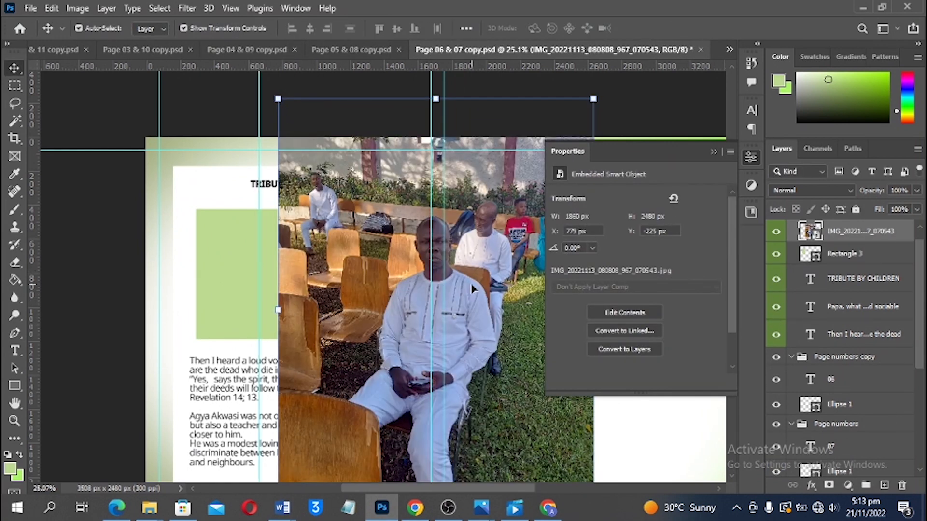
key(ctrl+z)
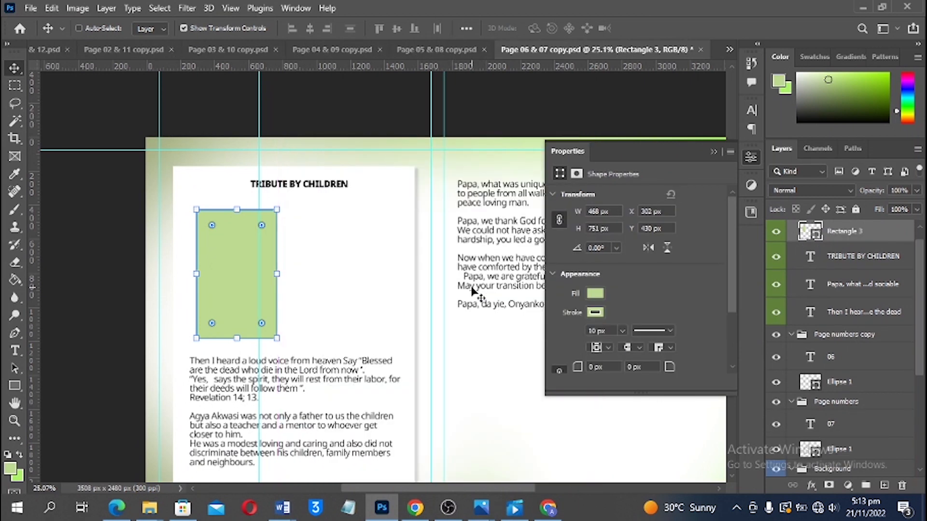
key(ctrl+shift+z)
mouse_move(449, 316)
mouse_down()
mouse_move(289, 309)
mouse_move(306, 288)
mouse_move(455, 312)
mouse_up()
drag(310, 325, 323, 314)
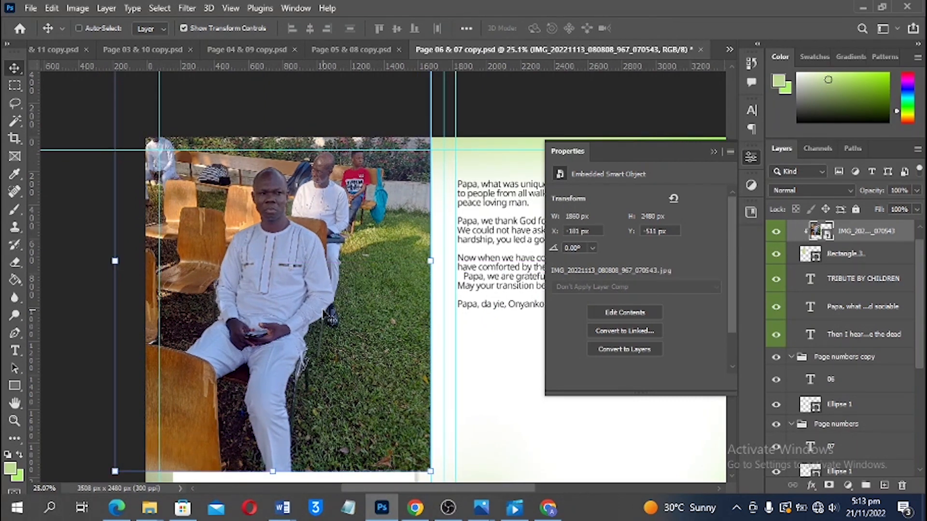
key(ctrl+alt+g)
drag(210, 293, 225, 295)
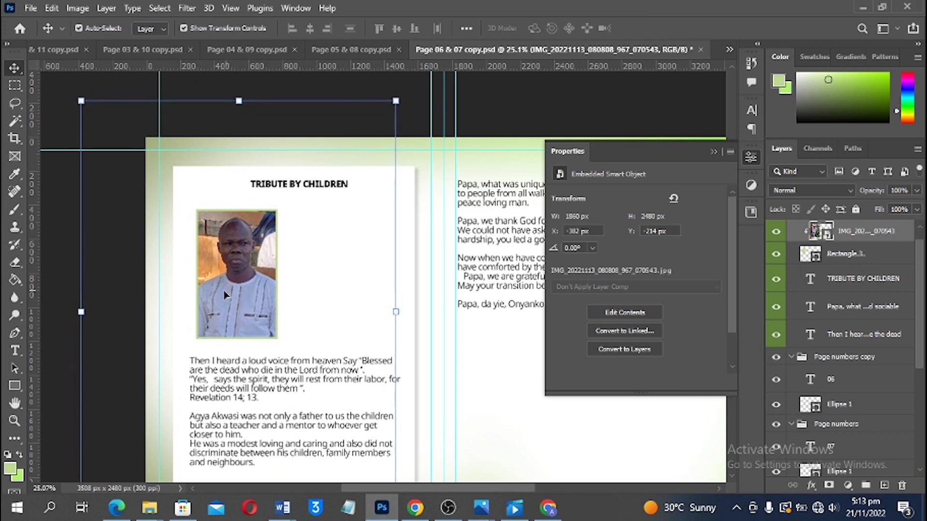
Copy the framed part of the photo to Layer 2, delete the original, and clip Layer 2 to Rectangle 3
ctrl+click(812, 257)
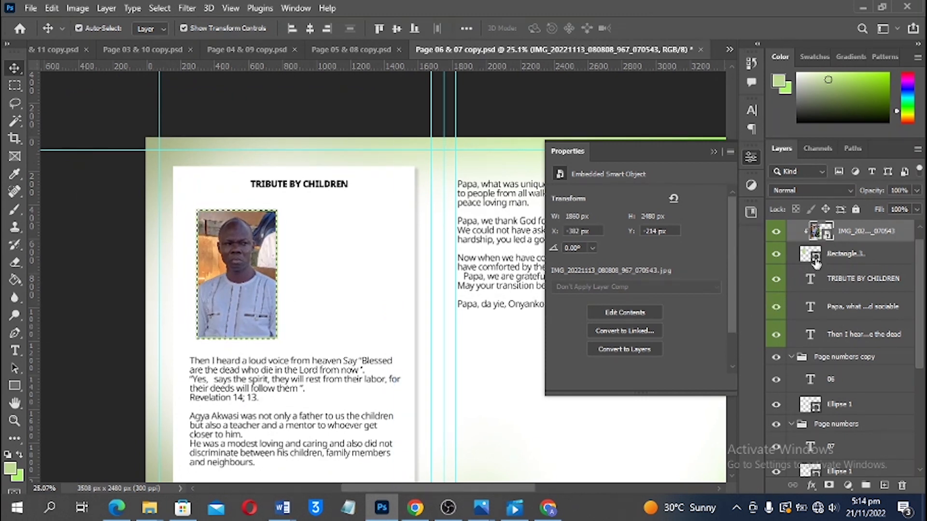
key(ctrl+j)
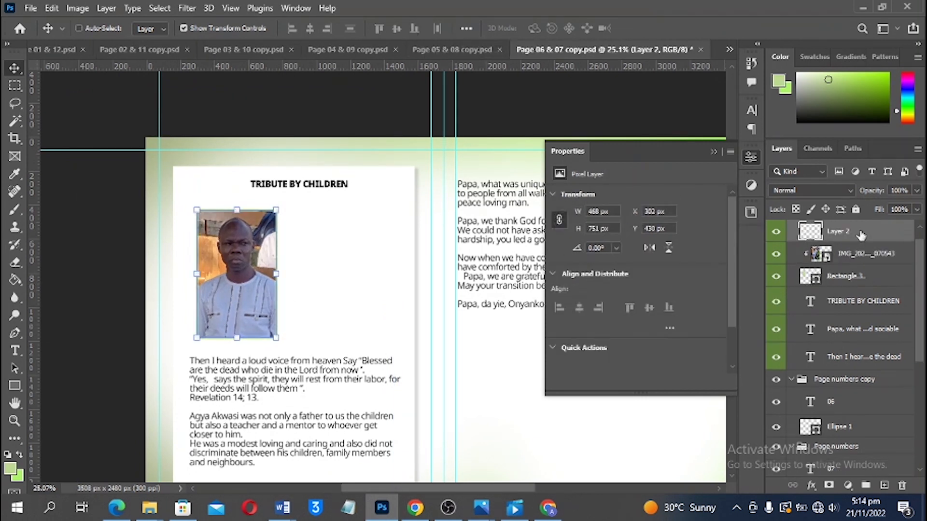
click(854, 257)
key(Delete)
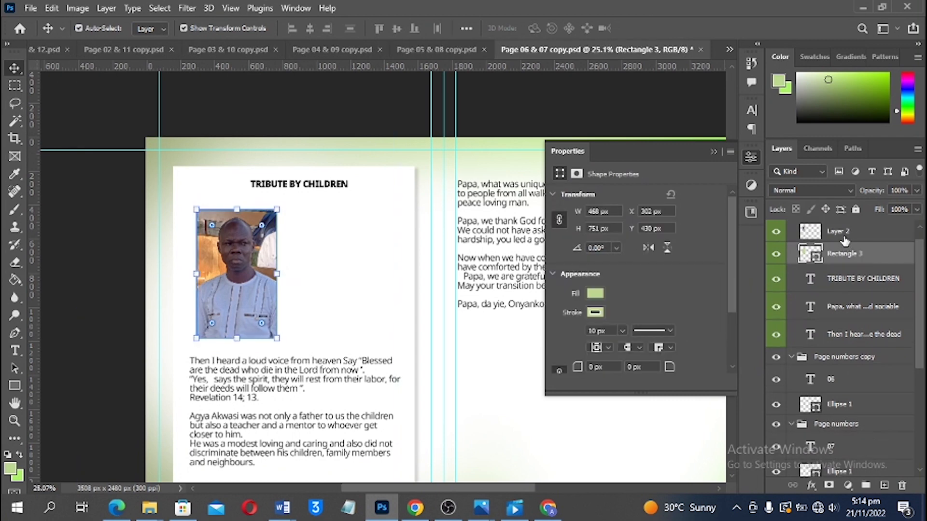
click(845, 240)
key(ctrl+alt+g)
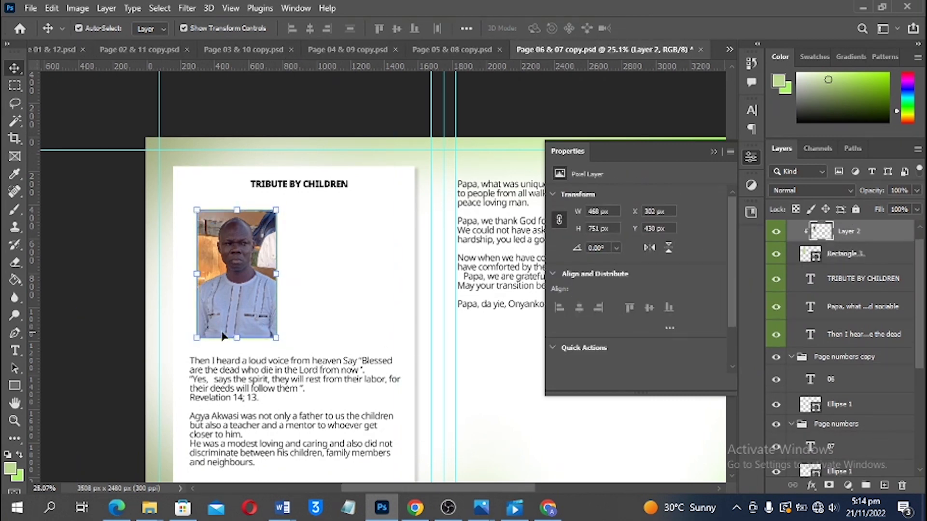
click(116, 304)
scroll(290, 271, up, 1)
scroll(292, 271, up, 1)
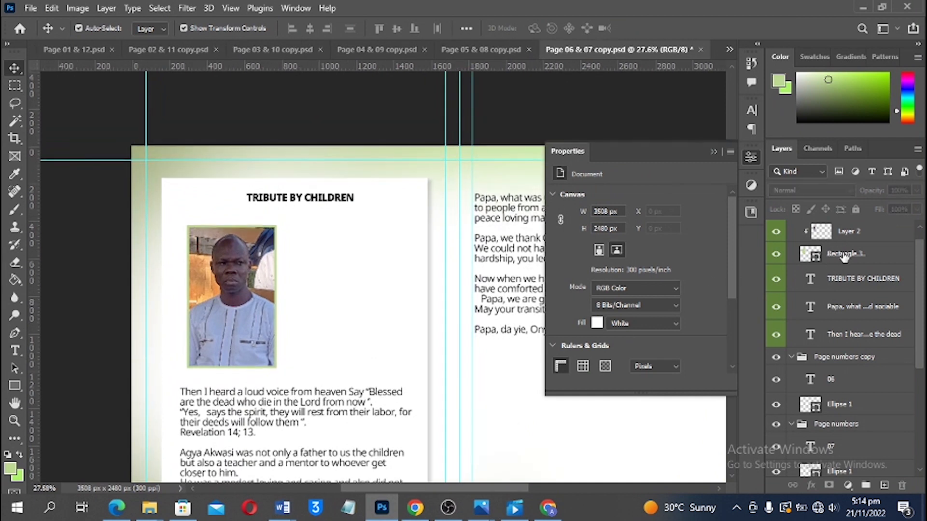
Duplicate the green frame to the right and widen the copy to 669.69 × 751 px
drag(250, 297, 348, 298)
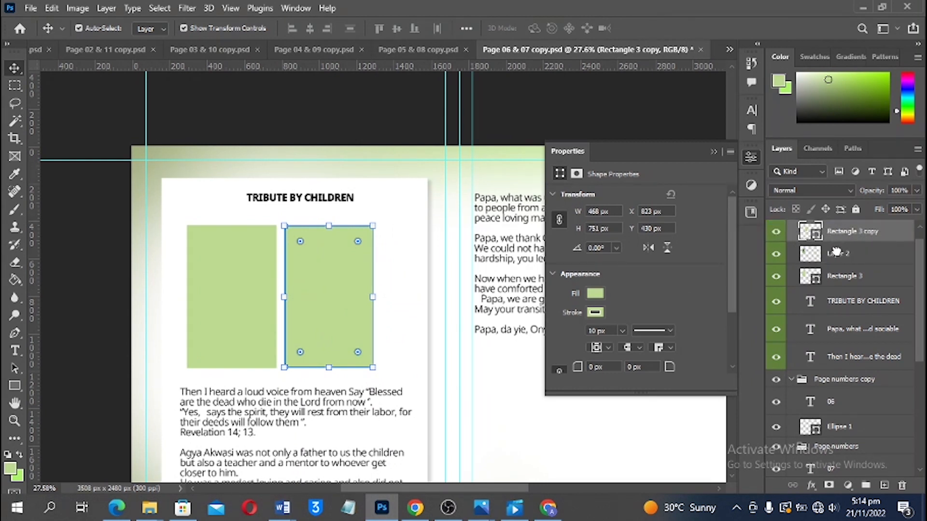
alt+click(831, 264)
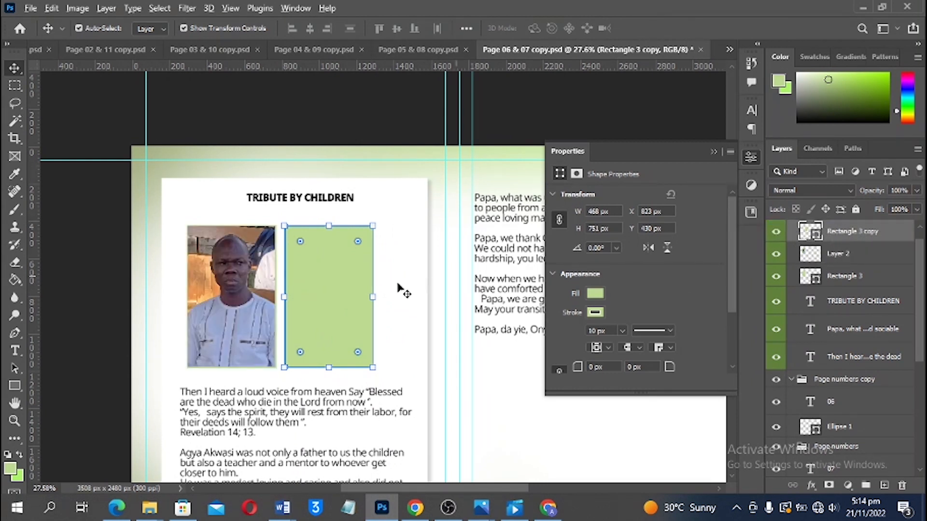
drag(376, 296, 411, 291)
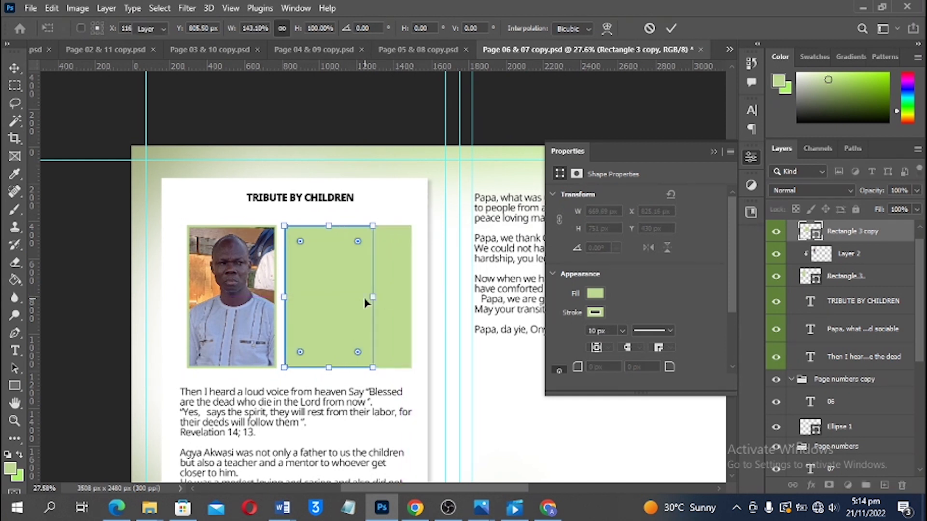
key(Return)
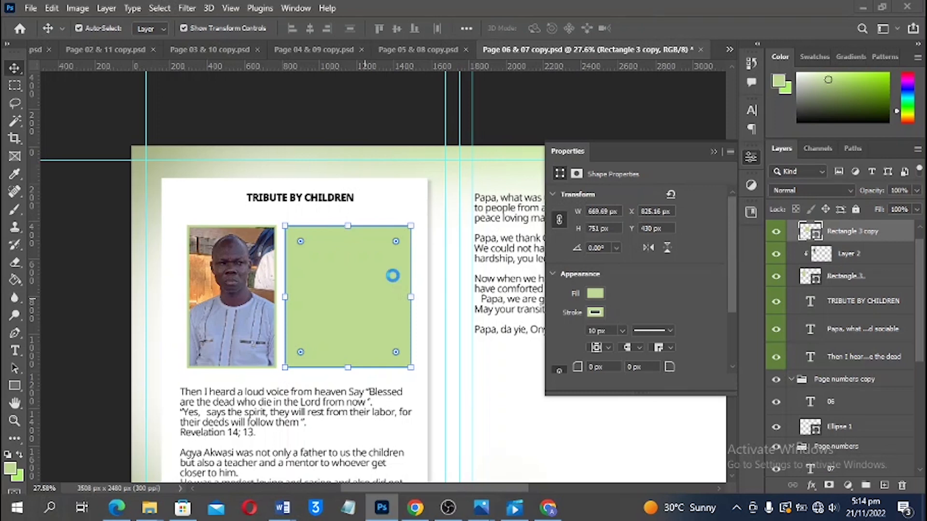
Drag the group photo IMG_20221113_091756_981_070732 from the Photos folder onto the spread
key(alt+Tab)
click(411, 207)
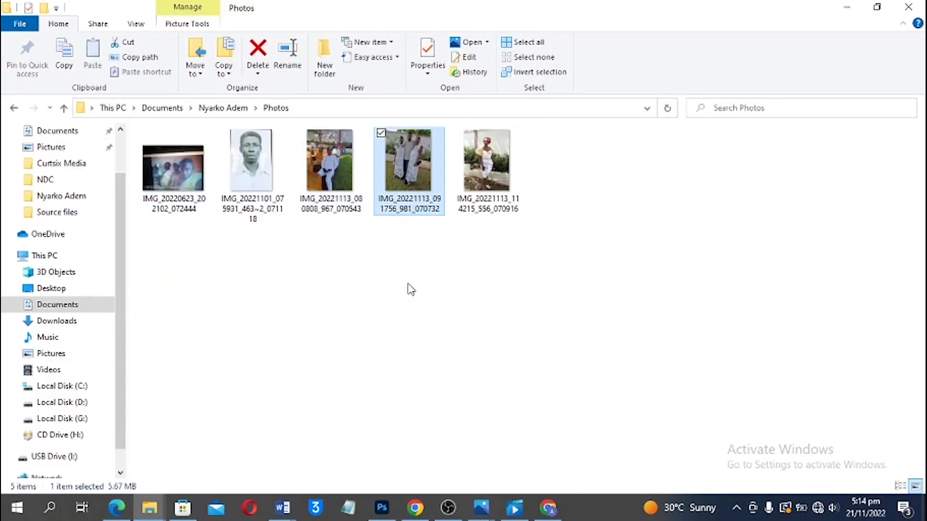
drag(418, 165, 332, 306)
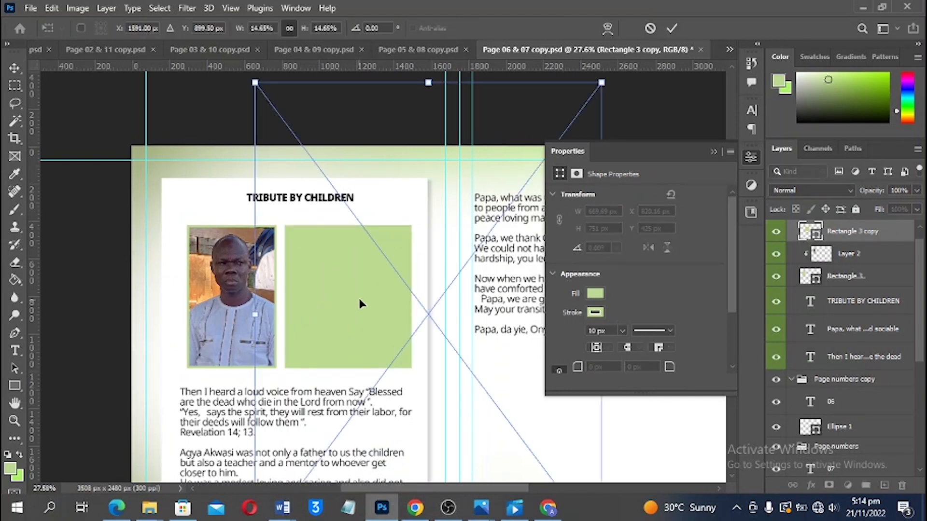
Move the group photo onto page 06, tilt it slightly, and clip it to the second frame
drag(431, 265, 340, 360)
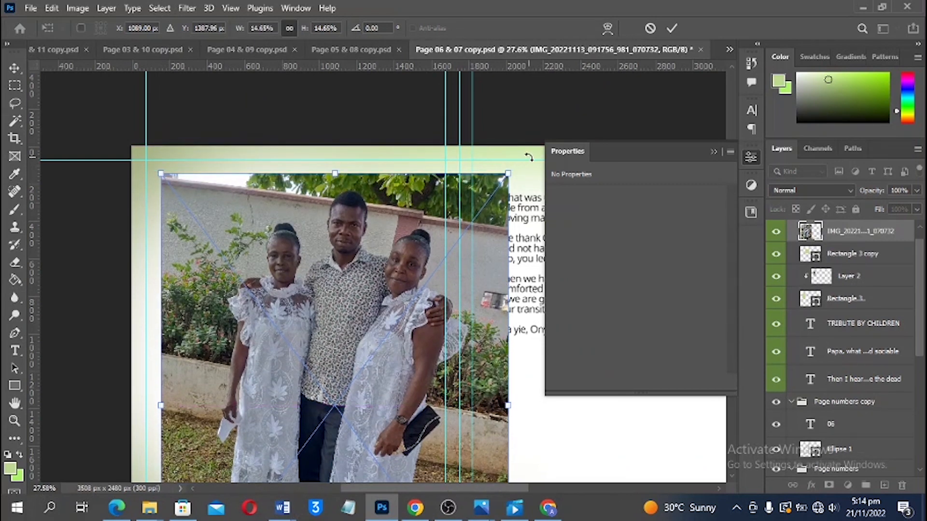
drag(526, 155, 521, 144)
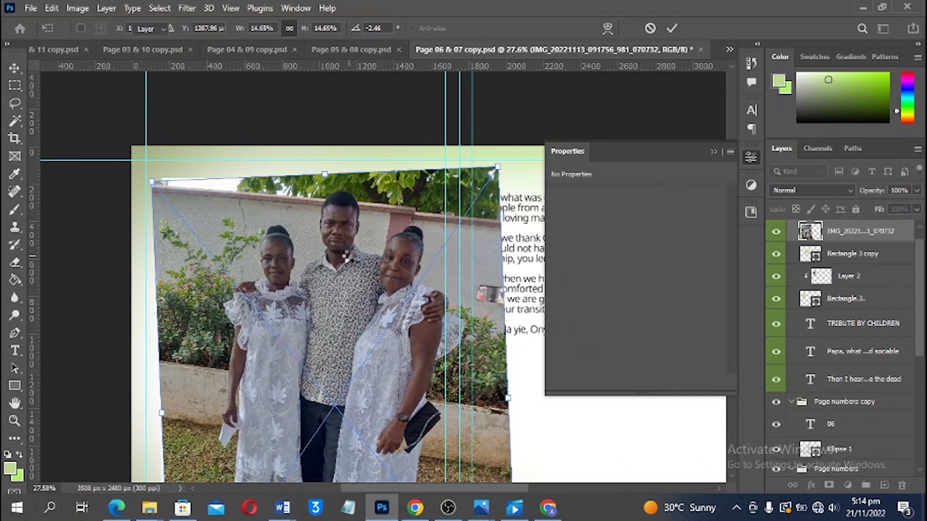
key(Return)
key(ctrl+alt+g)
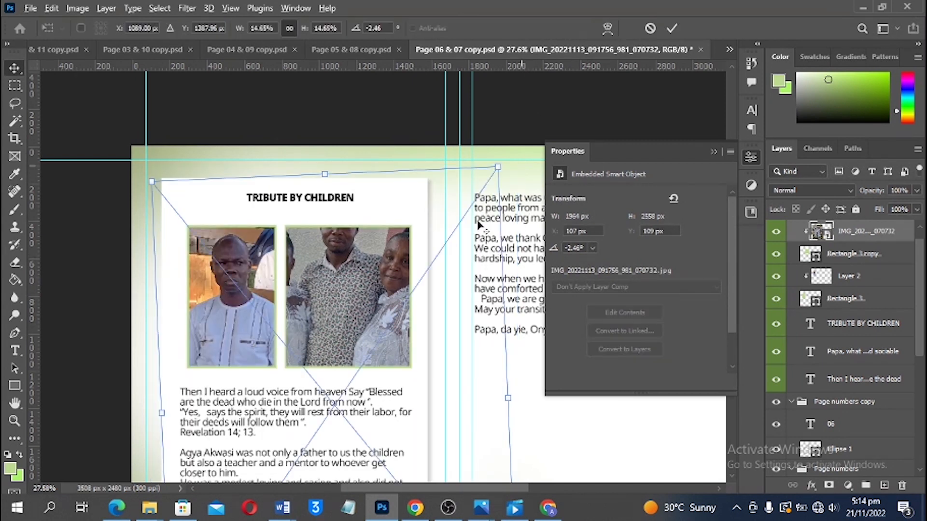
Scale and shift the group photo so it fills the second frame
key(ctrl+t)
key(Return)
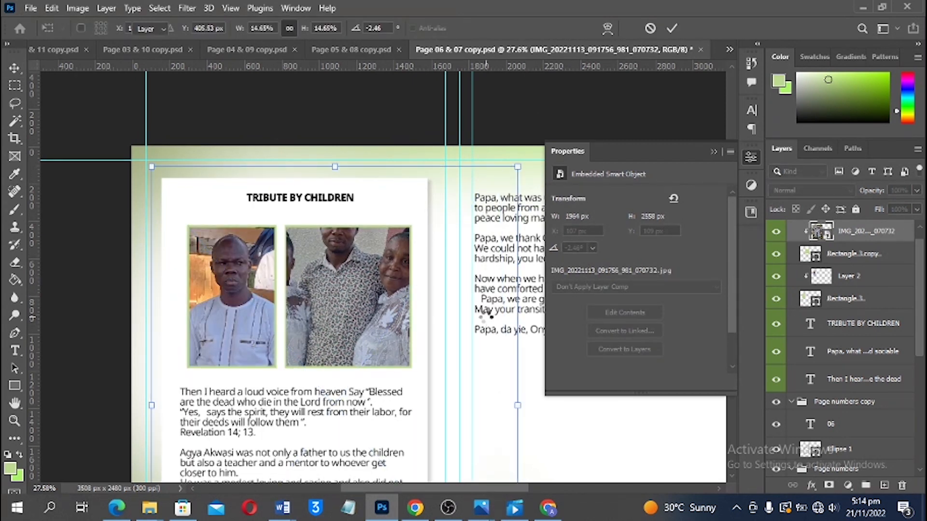
drag(518, 406, 422, 395)
drag(368, 382, 381, 345)
drag(222, 381, 200, 384)
drag(336, 352, 379, 355)
drag(457, 211, 455, 214)
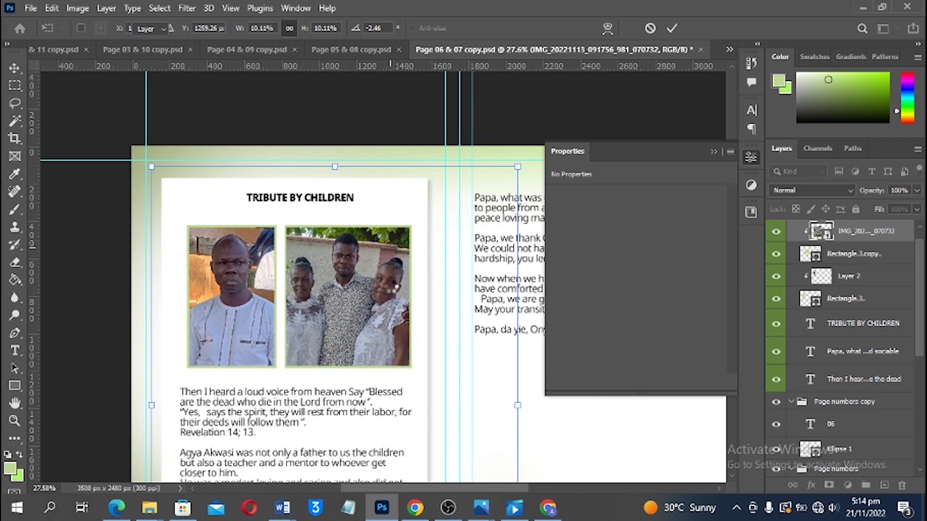
key(Return)
key(Right)
key(Right)
key(Right)
key(Right)
key(Right)
key(Right)
key(Right)
key(Right)
key(Right)
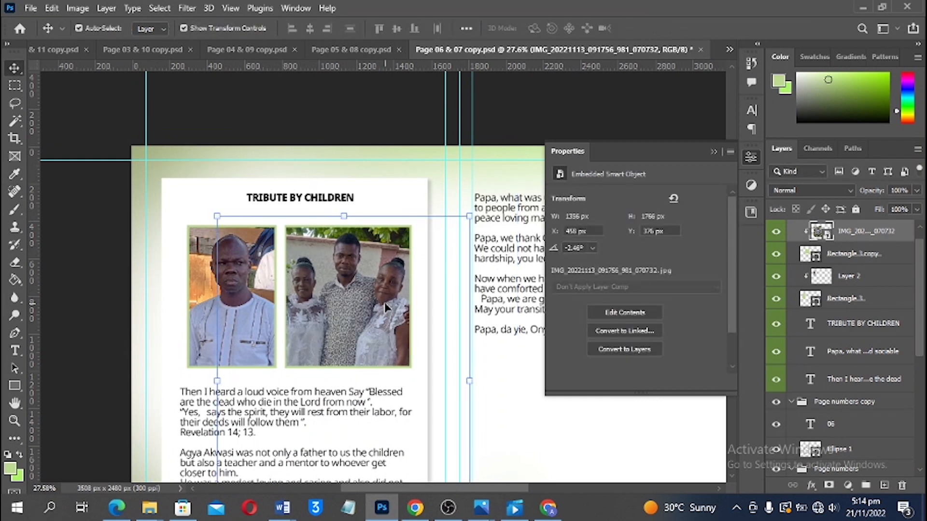
click(395, 107)
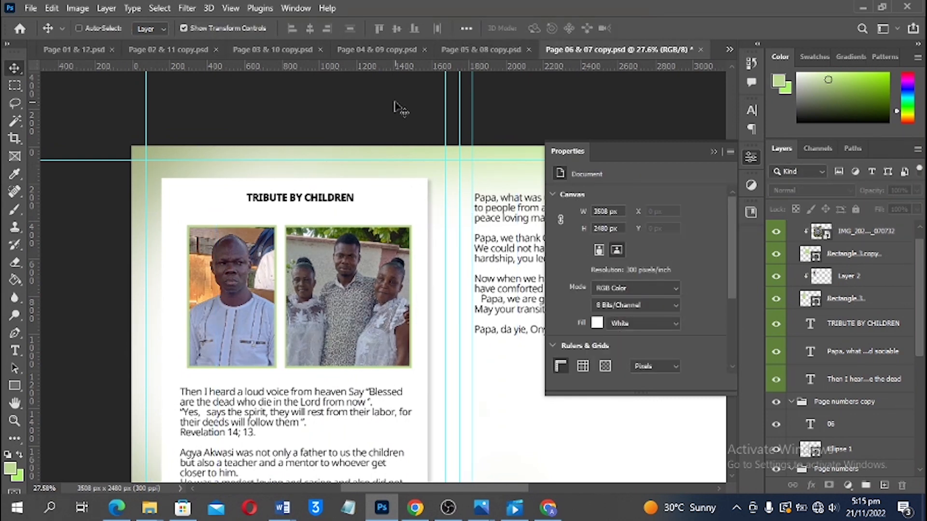
key(ctrl+0)
Copy the framed group photo to Layer 3, delete the original, and clip Layer 3 to the frame
click(296, 169)
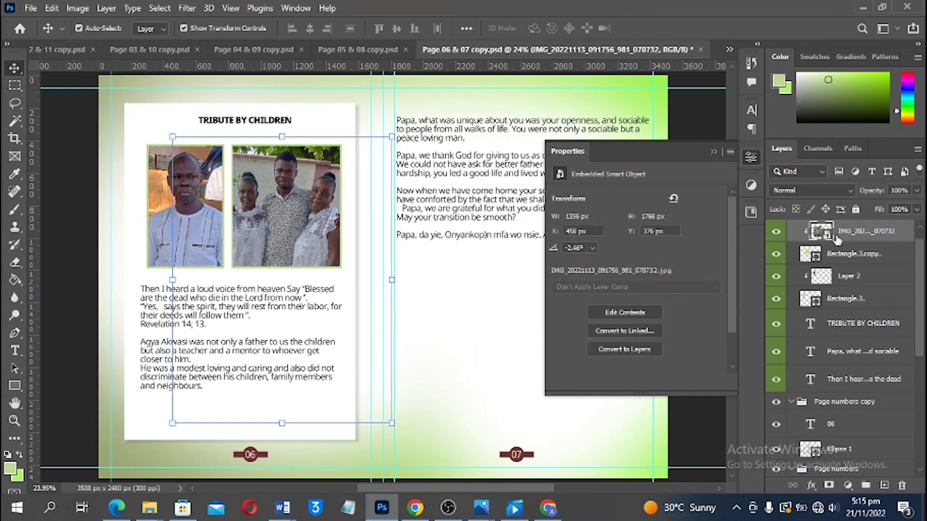
ctrl+click(818, 259)
key(ctrl+j)
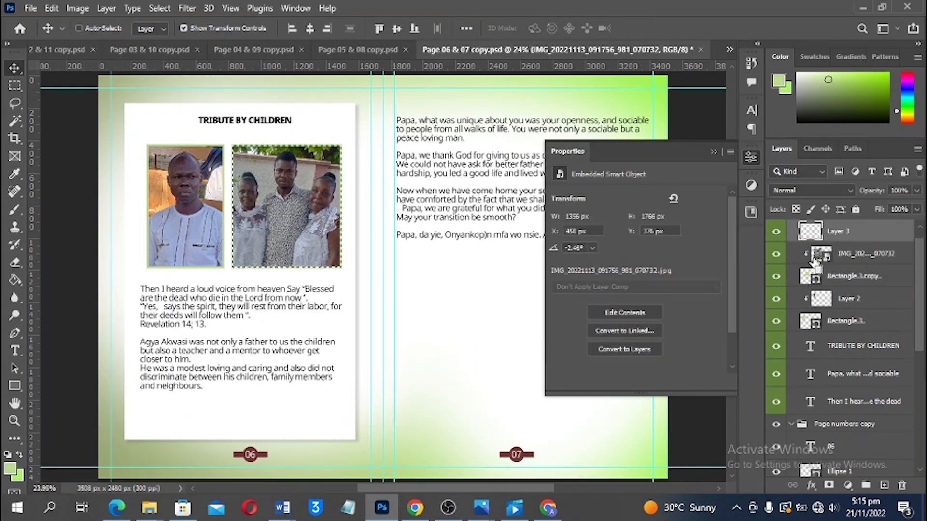
click(838, 257)
key(Delete)
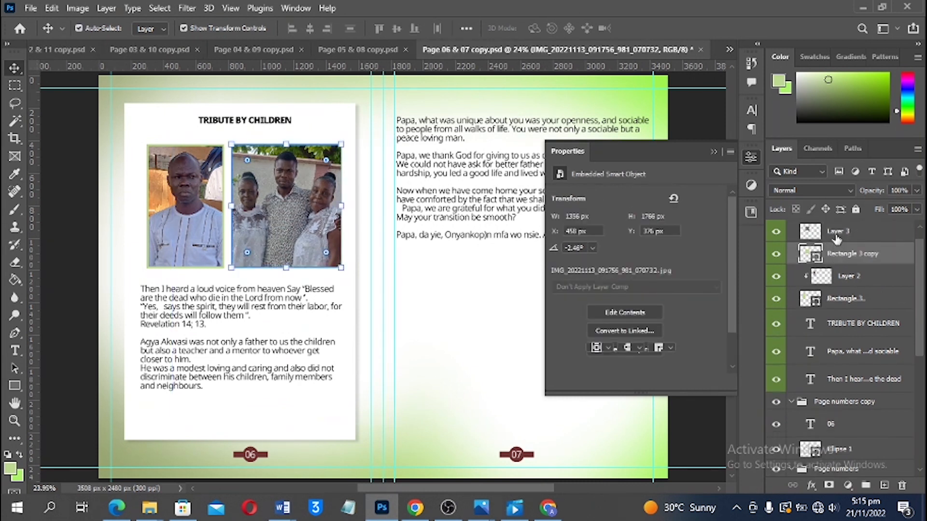
click(834, 238)
key(ctrl+alt+g)
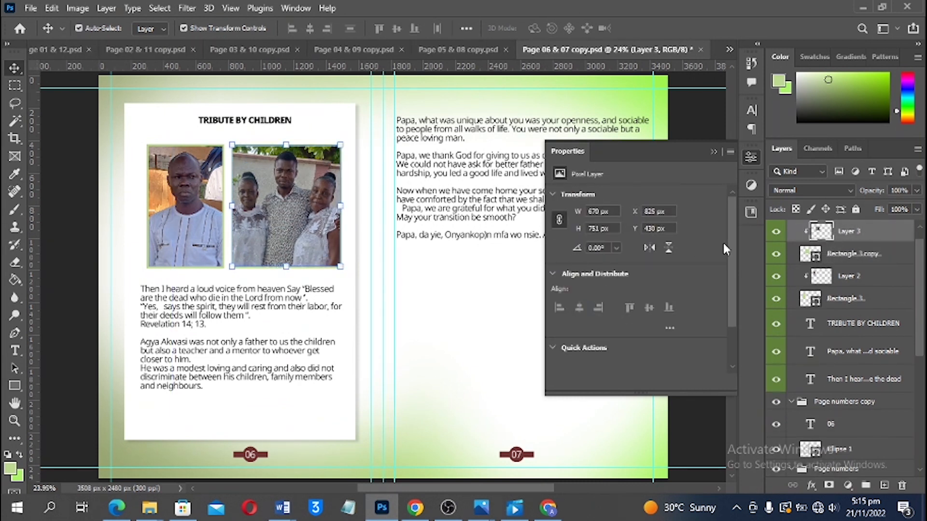
key(ctrl+m)
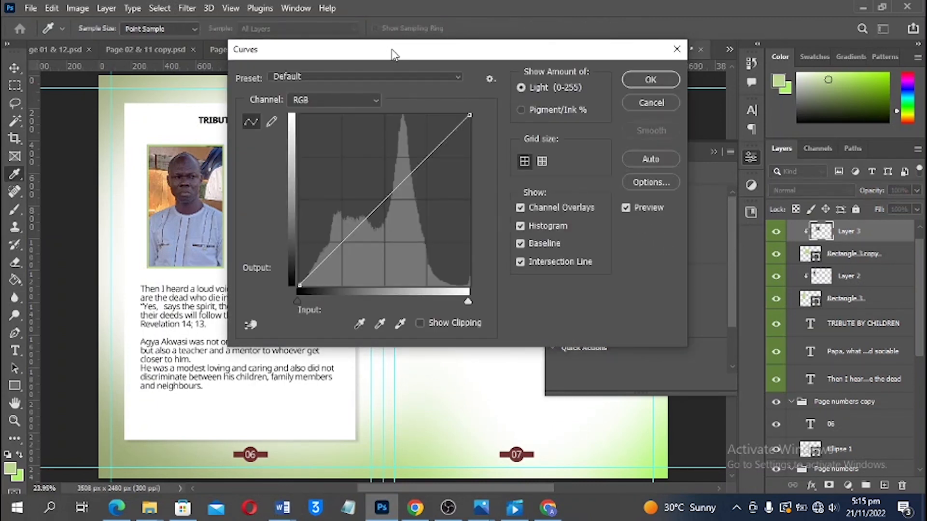
Brighten Layer 3 and then Layer 2 with Curves, lifting Layer 2's midpoint from 132 to 170
drag(553, 220, 551, 205)
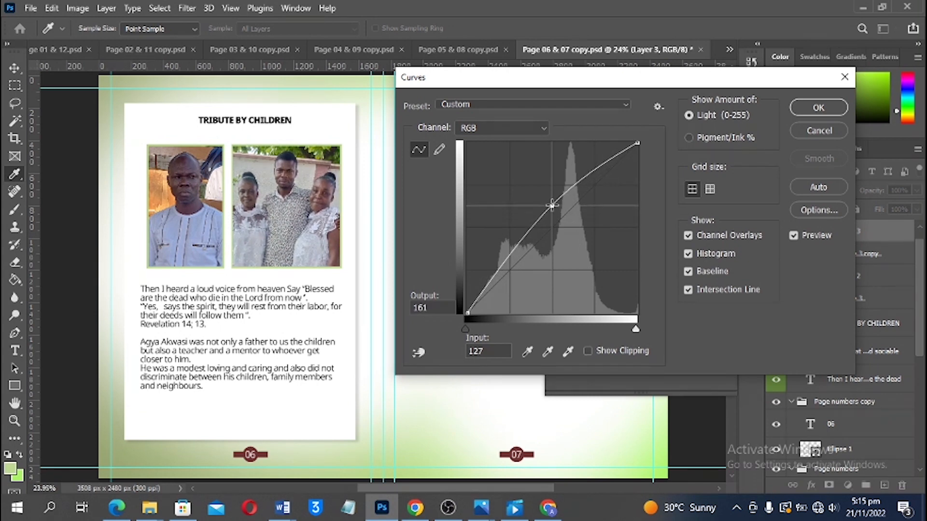
click(819, 108)
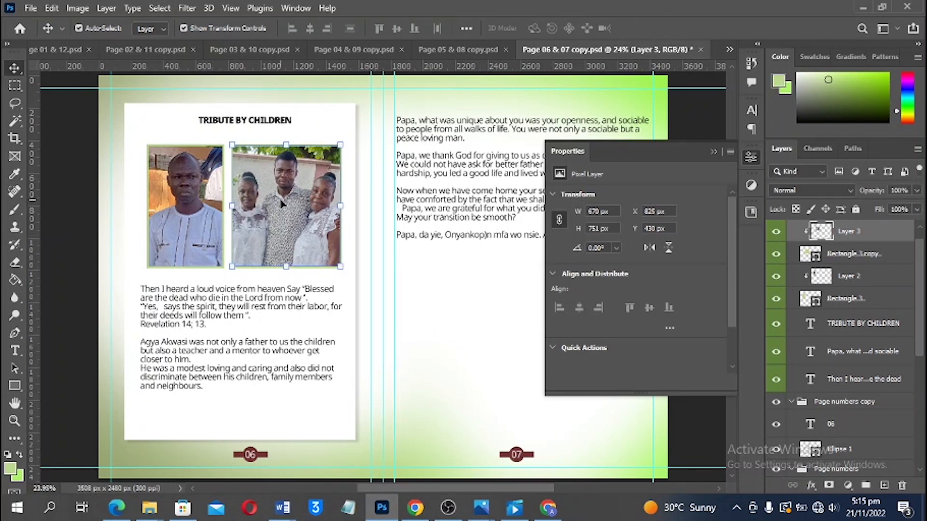
click(183, 195)
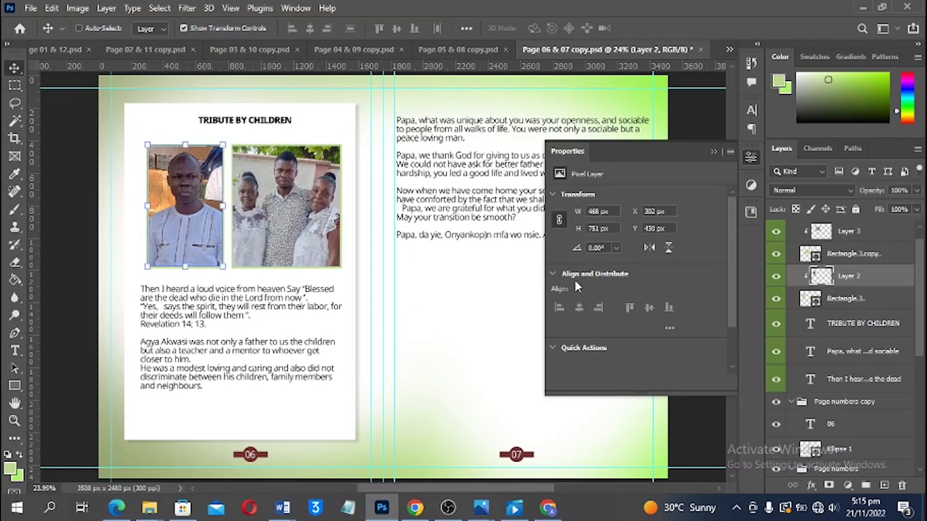
key(ctrl+m)
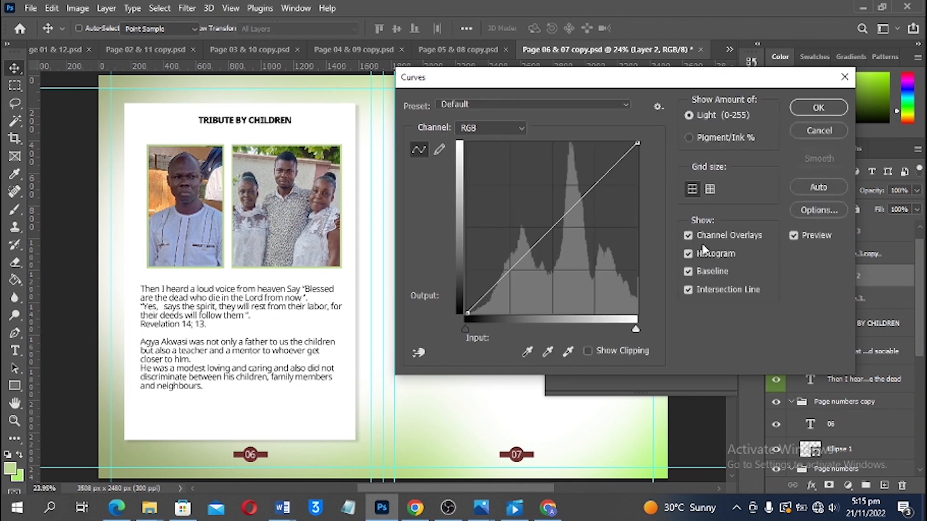
click(555, 210)
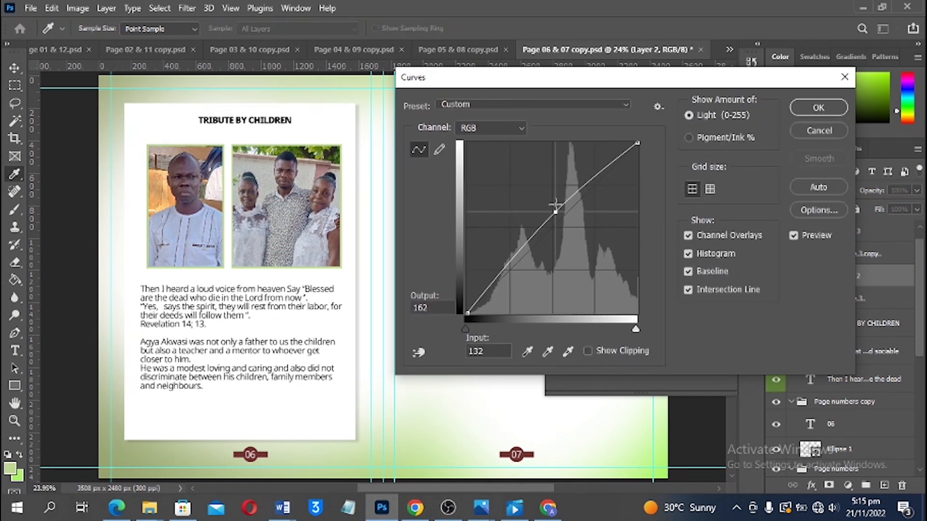
drag(556, 206, 556, 199)
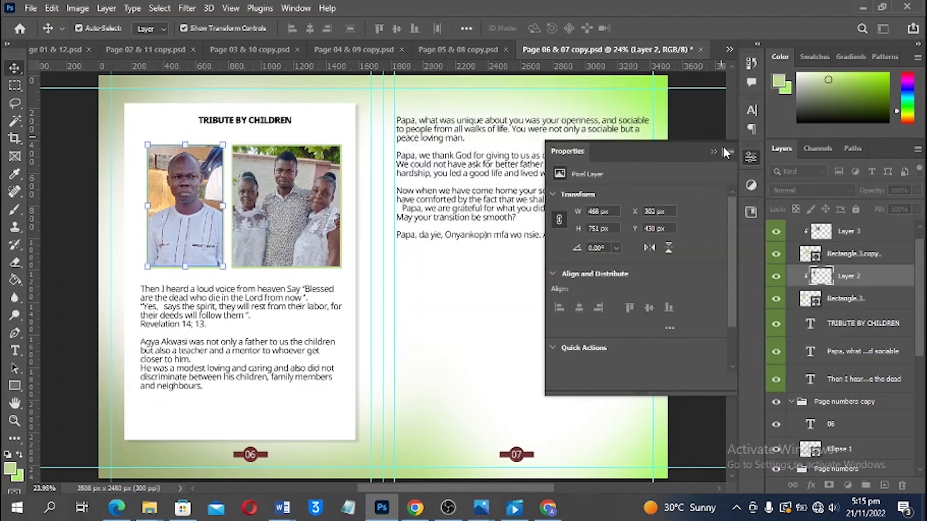
click(717, 151)
click(715, 226)
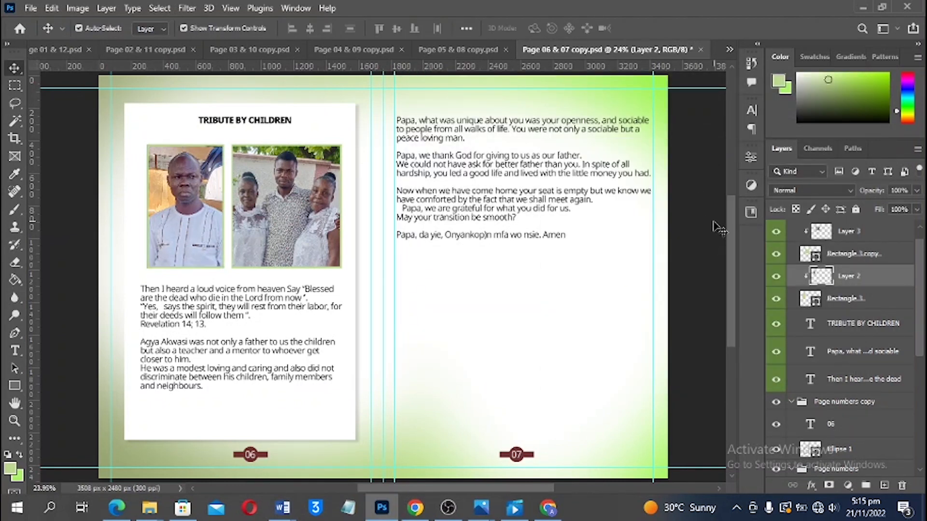
Save the page 06 & 07 spread
key(ctrl+s)
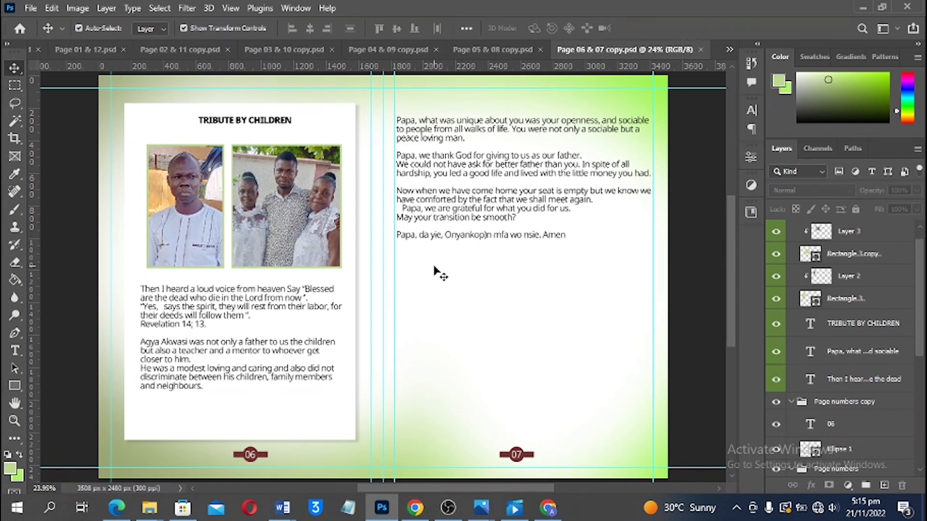
click(863, 6)
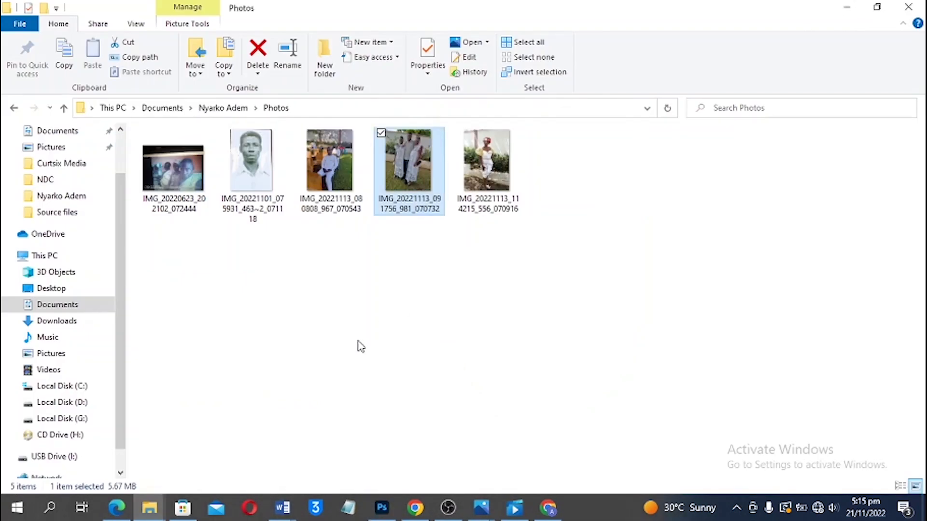
click(381, 508)
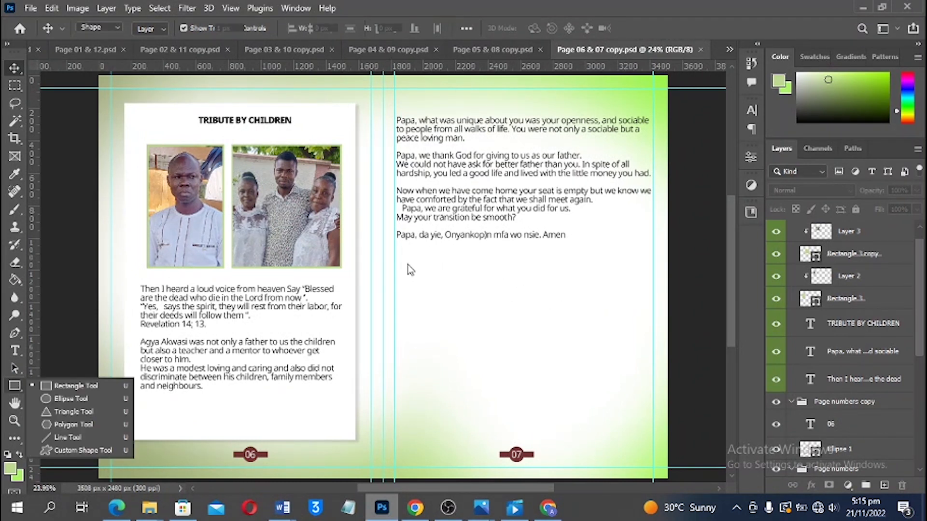
Draw a 393 × 569 px frame below the page 07 text with a light green 10 px stroke
drag(402, 250, 465, 344)
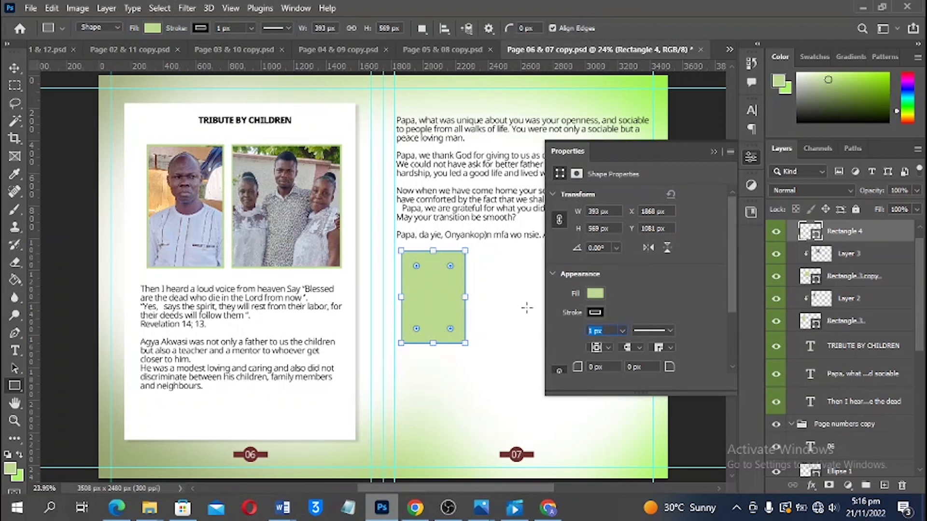
click(595, 313)
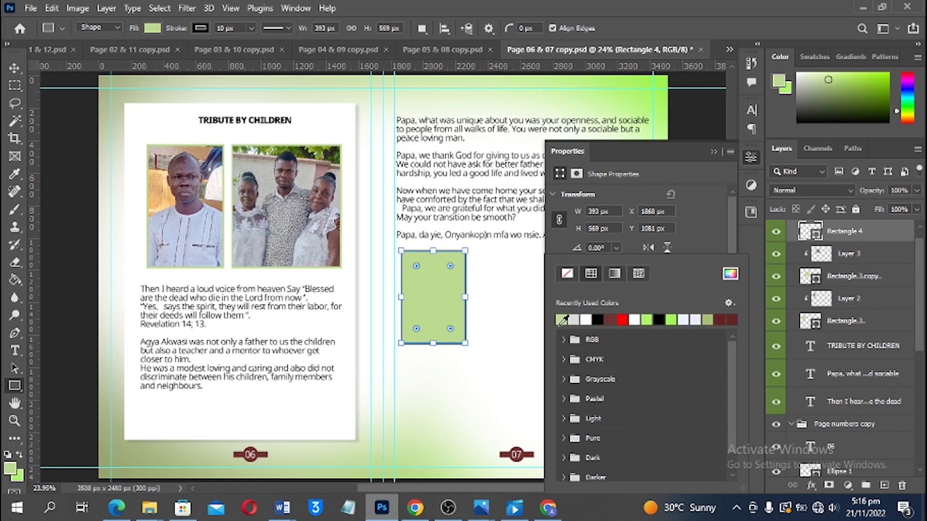
click(717, 155)
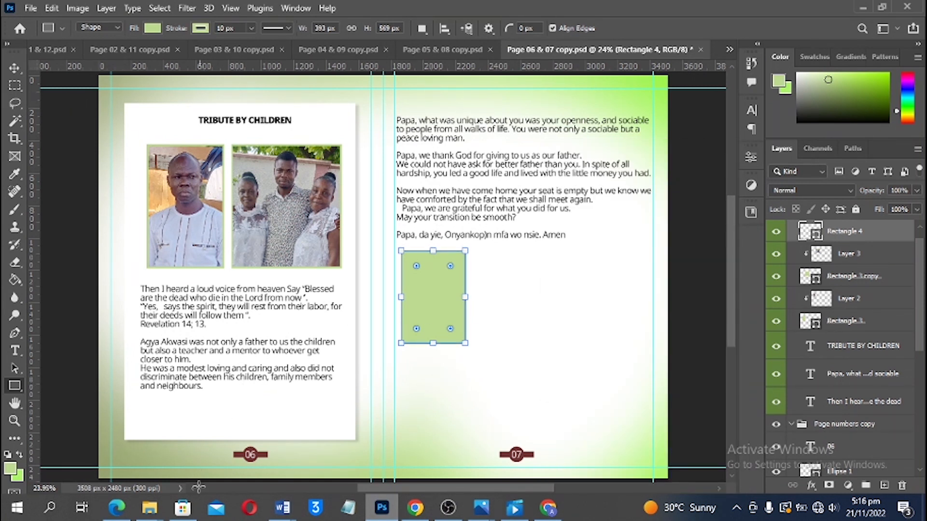
Place portrait IMG_20221113_114215_556_070916 on page 07, scale it to about 10.5%, and clip it to Rectangle 4
mouse_move(150, 510)
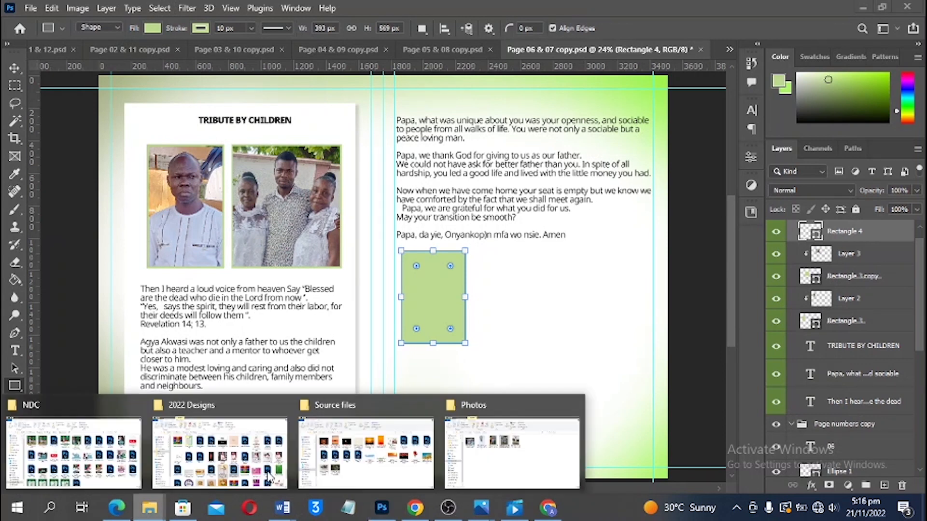
click(487, 432)
drag(487, 169, 438, 396)
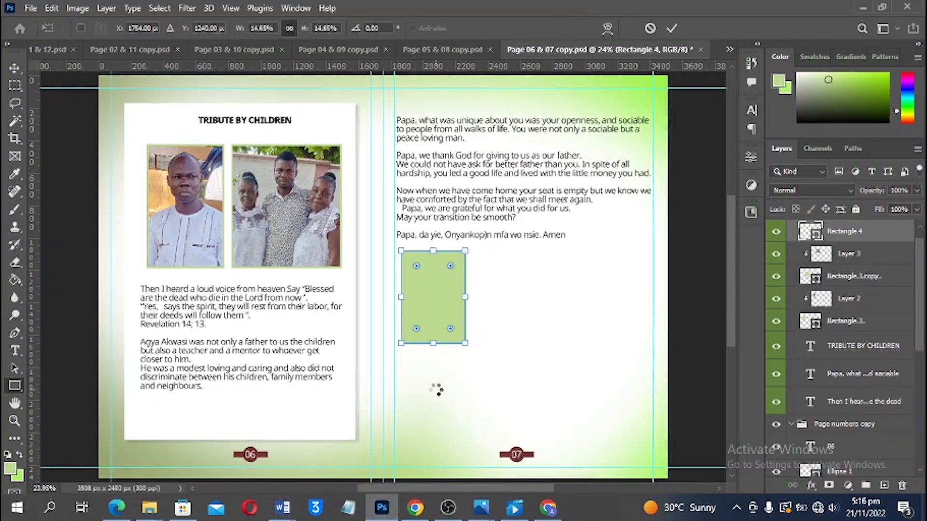
drag(536, 288, 489, 292)
drag(436, 270, 468, 340)
key(Return)
key(ctrl+alt+g)
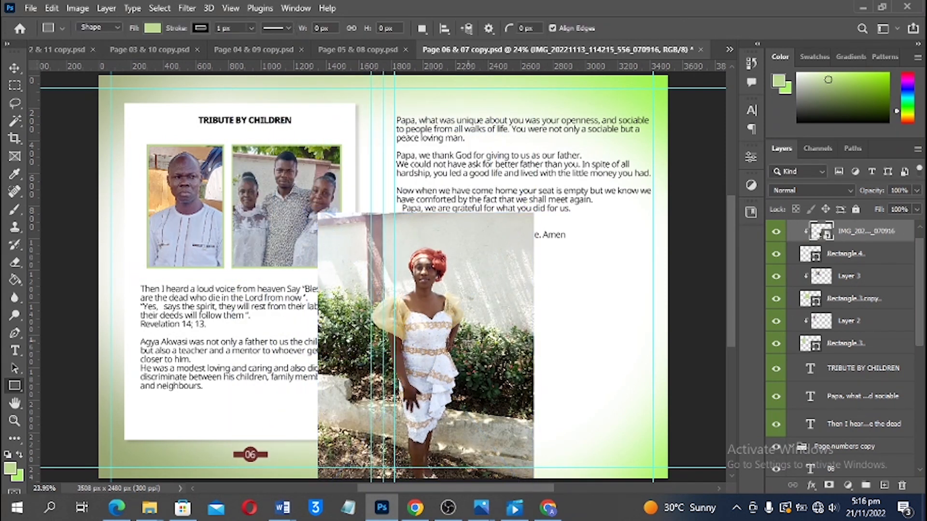
Reposition and slightly enlarge the portrait so it fills the page 07 frame
drag(435, 273, 439, 281)
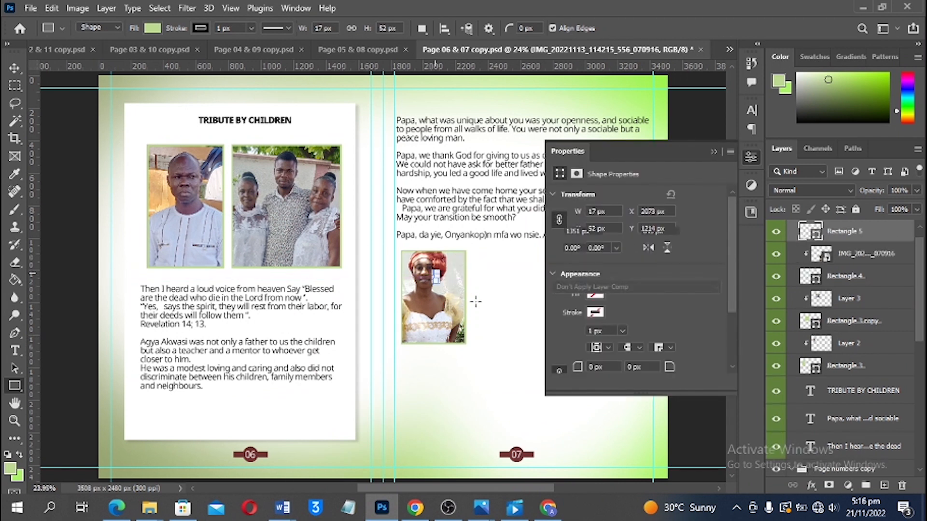
key(ctrl+z)
key(v)
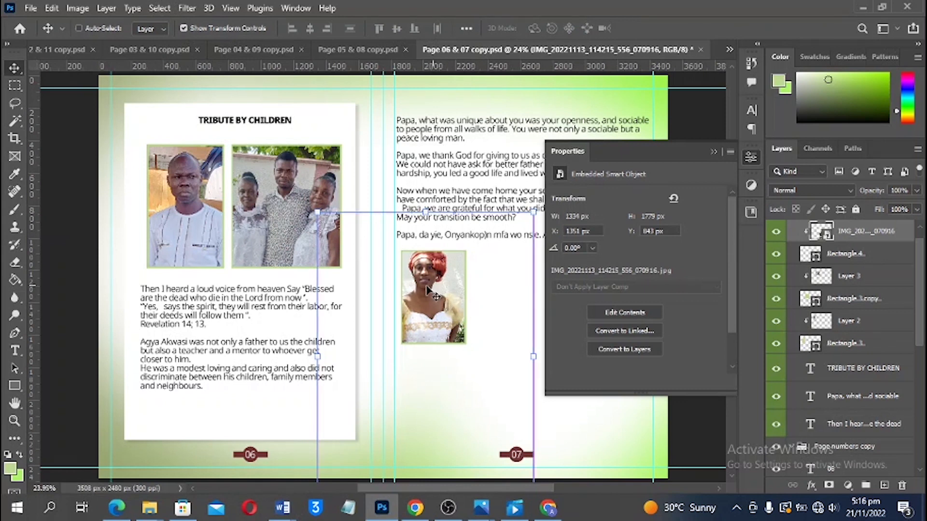
drag(429, 295, 438, 299)
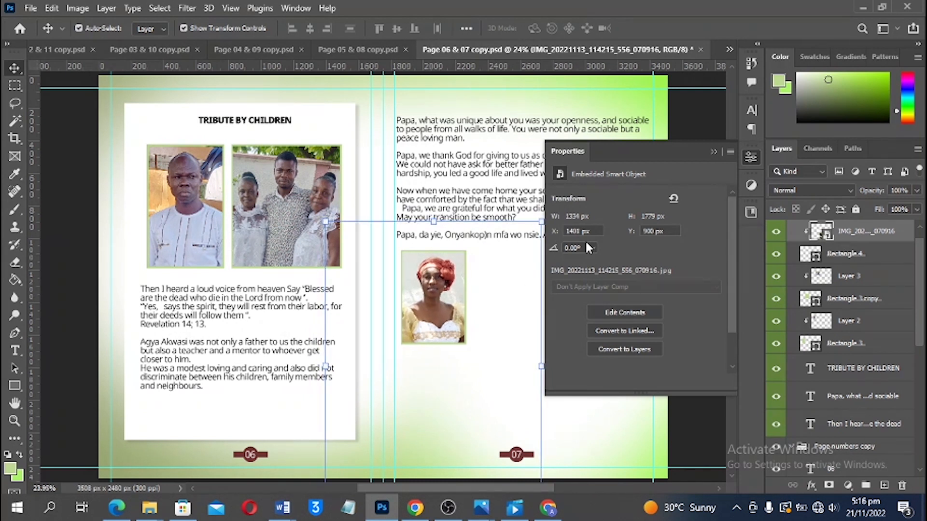
click(713, 152)
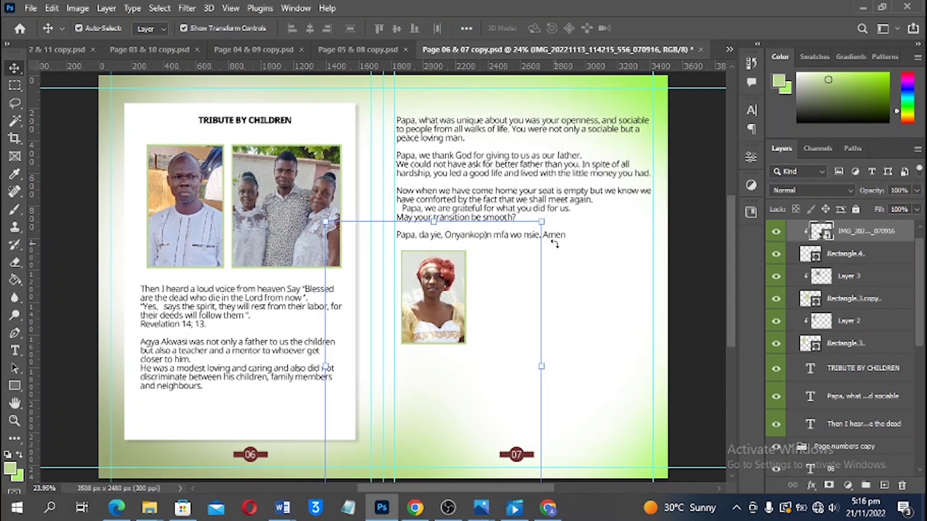
key(ctrl+t)
alt+click(552, 215)
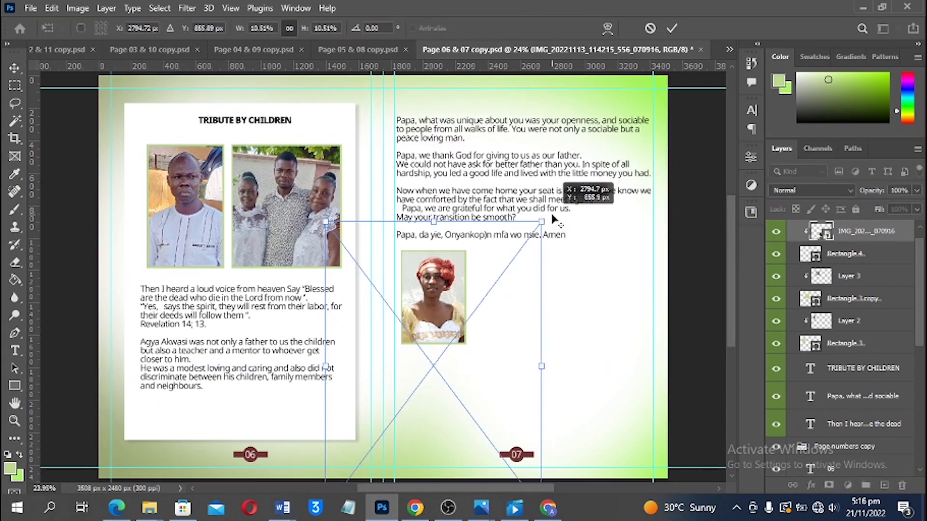
key(Return)
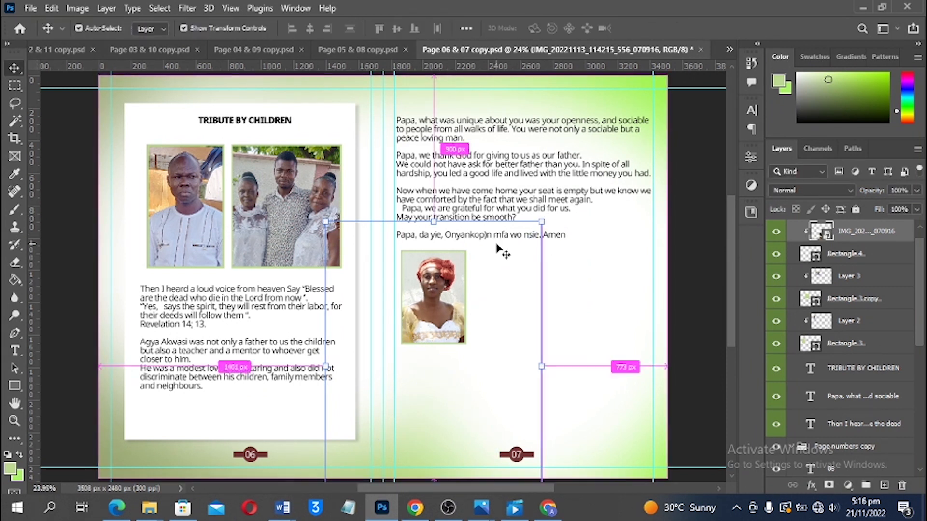
key(ctrl+t)
drag(542, 221, 549, 211)
drag(483, 261, 481, 273)
click(482, 273)
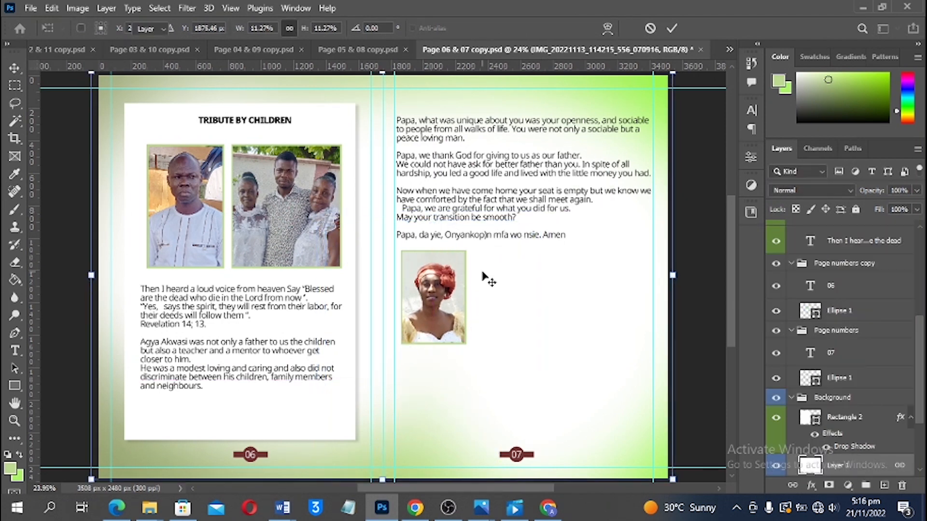
Copy the framed portrait to Layer 4, delete the placed IMG layer, and clip Layer 4 to Rectangle 4
click(437, 285)
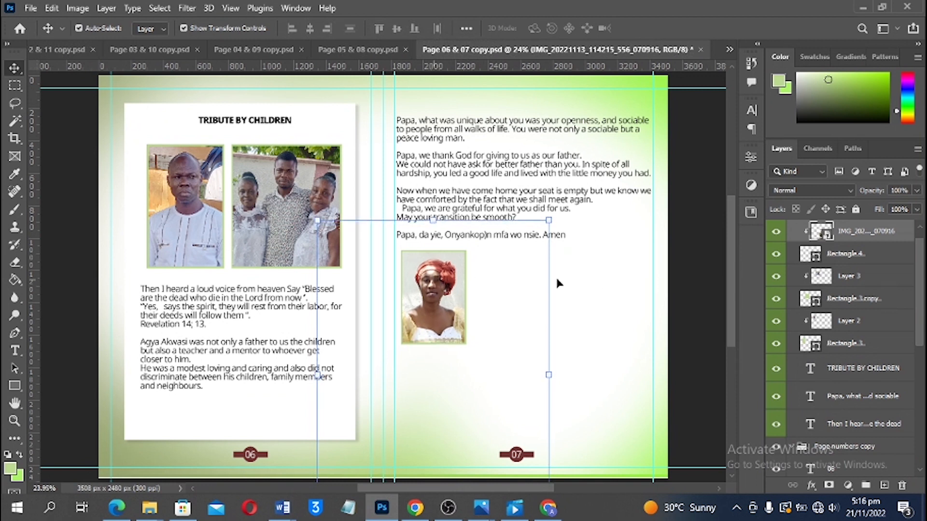
ctrl+click(812, 256)
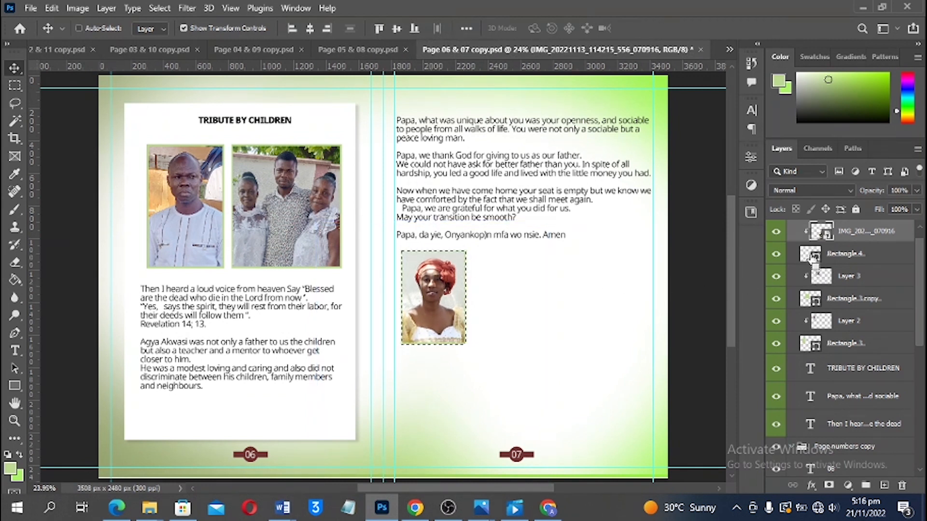
key(ctrl+j)
click(813, 259)
key(Delete)
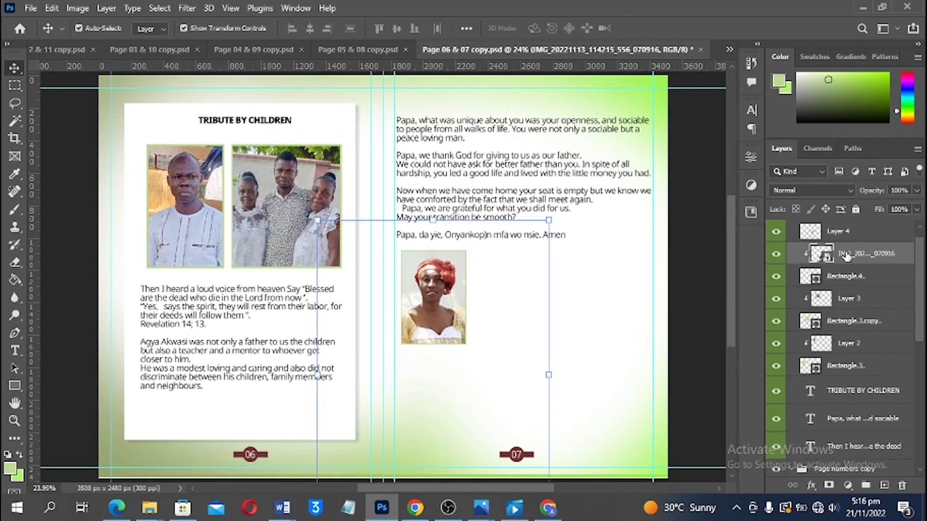
click(848, 237)
alt+click(845, 243)
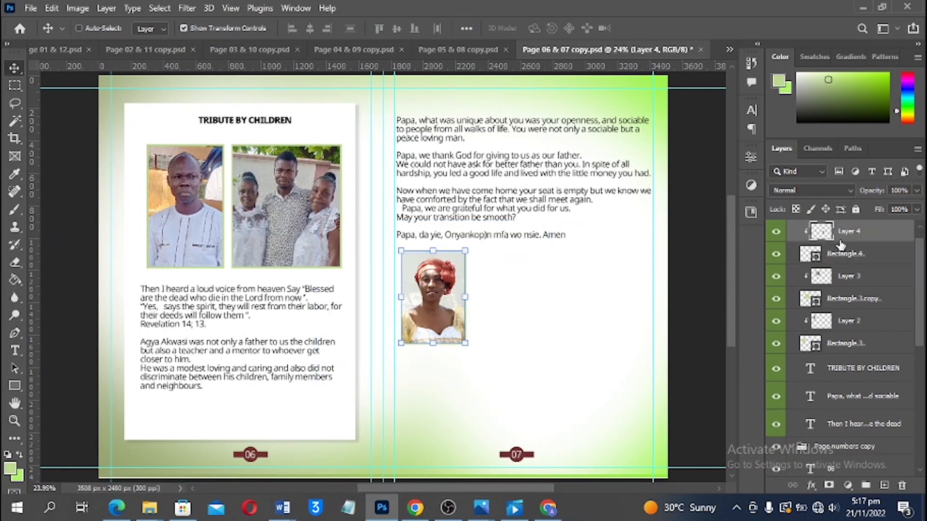
click(702, 261)
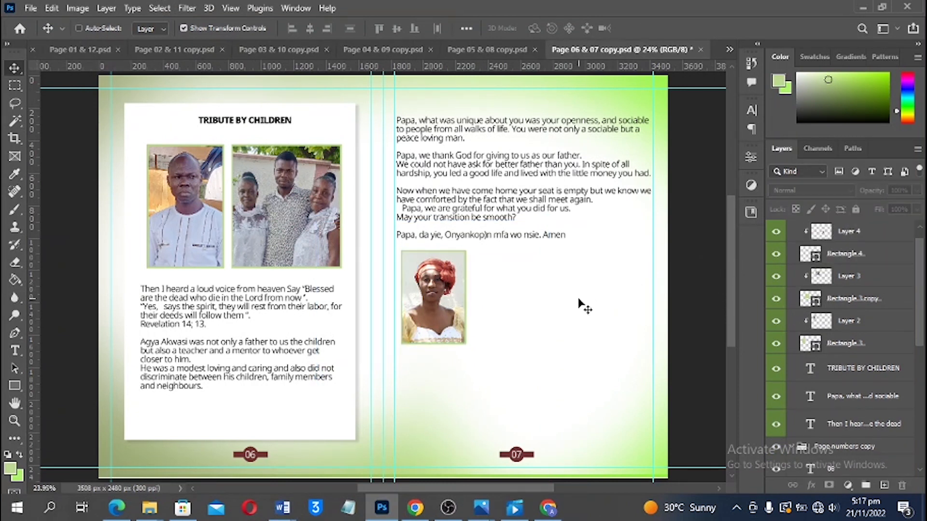
Save the page 06 & 07 spread
key(ctrl+s)
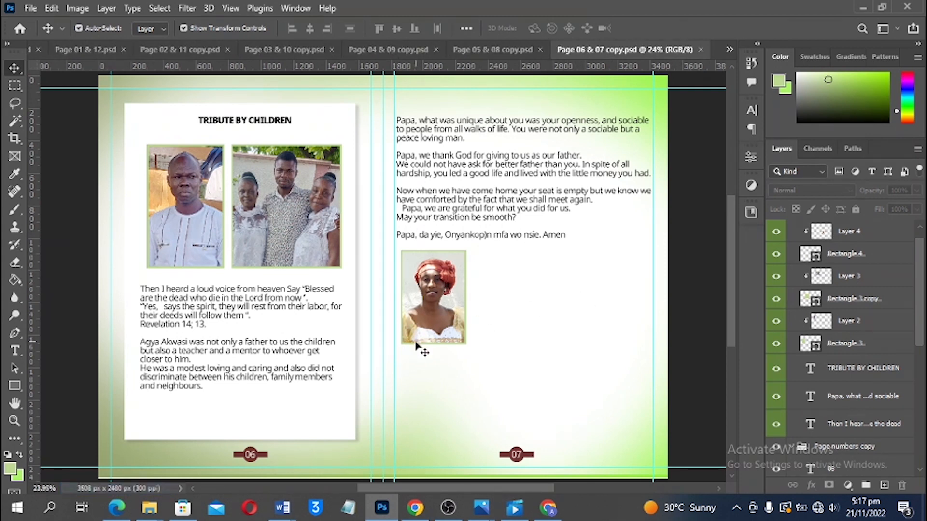
scroll(452, 331, down, 1)
scroll(454, 329, up, 1)
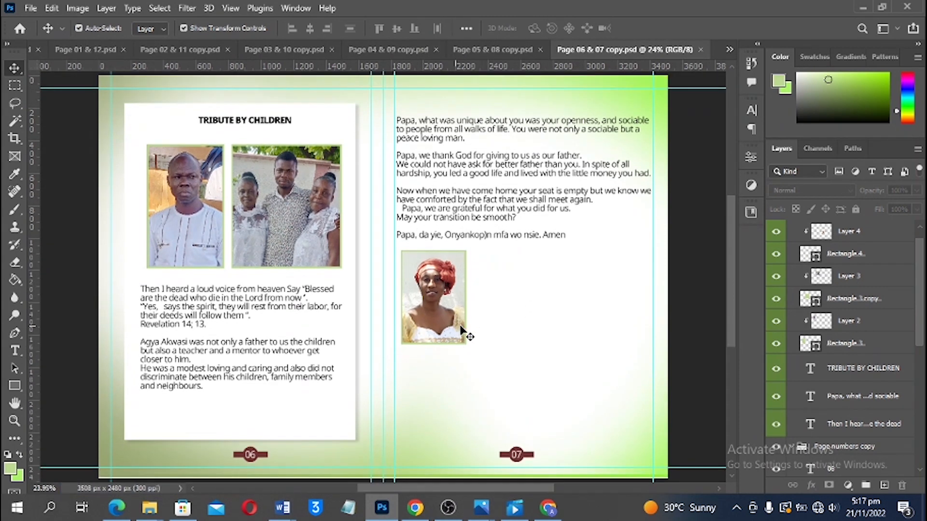